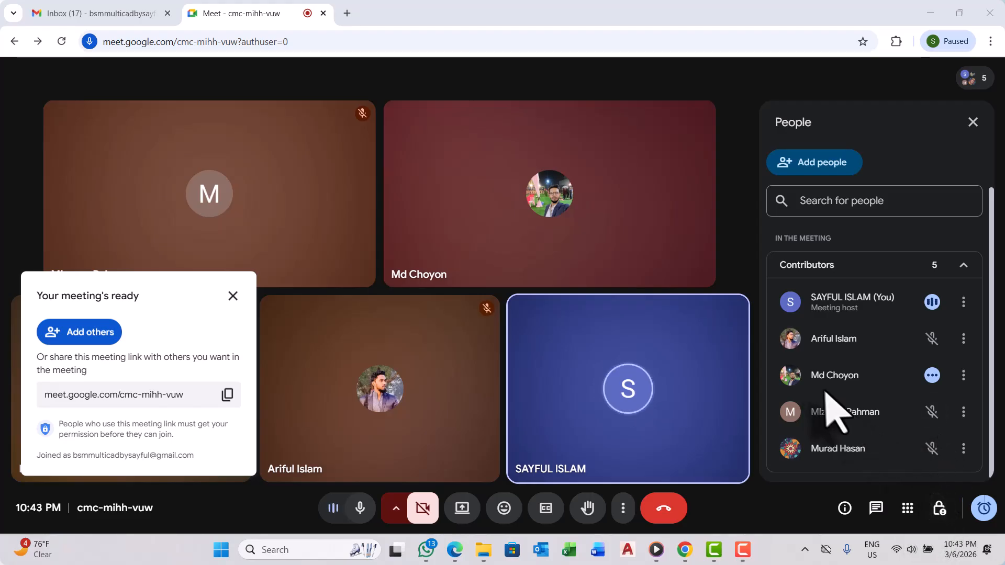
{"action": "left_click", "coordinate": [960, 549]}
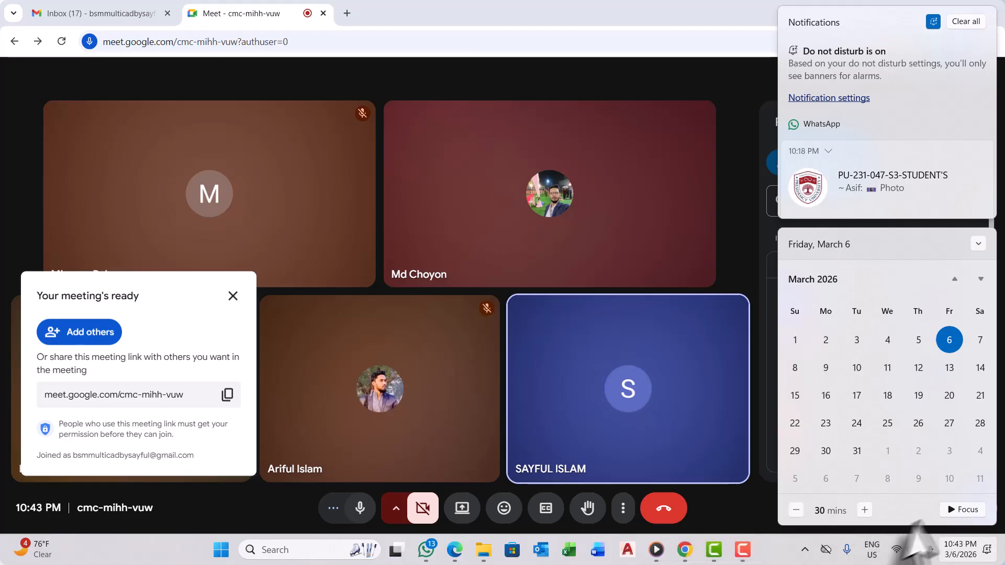
{"action": "left_click", "coordinate": [222, 551]}
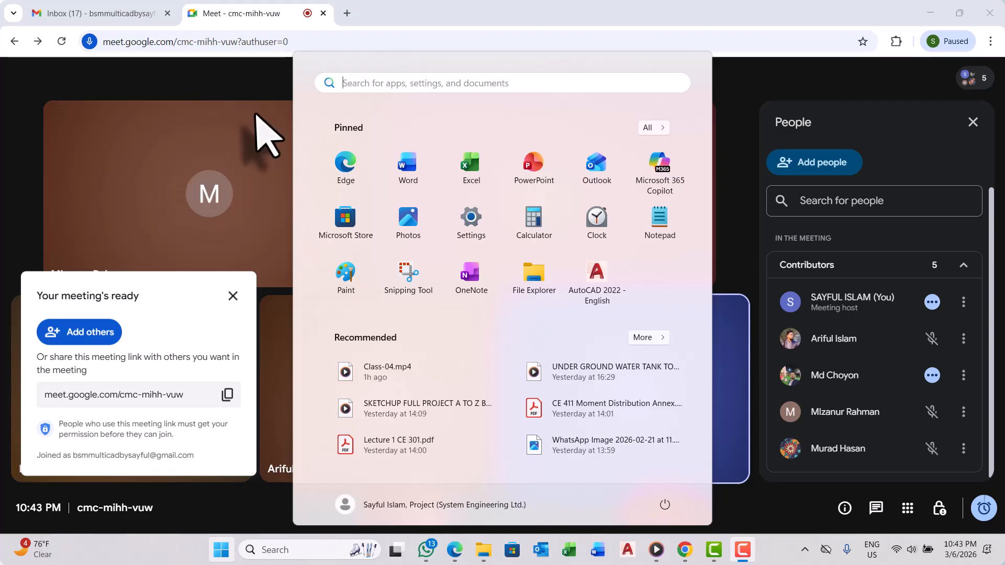
{"action": "left_click", "coordinate": [224, 542]}
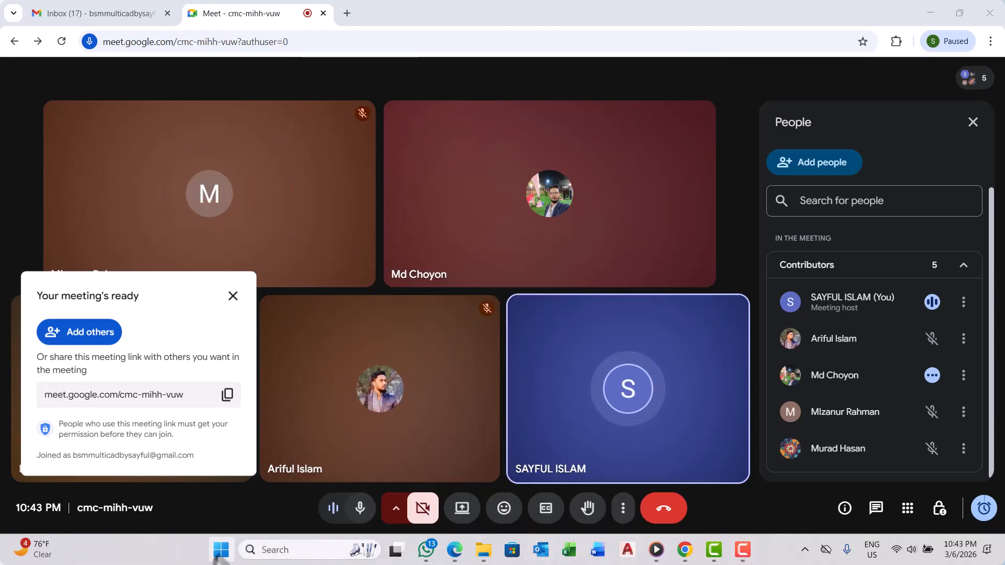
Step: Find and launch SketchUp Pro 2021 from the system search
{"action": "left_click", "coordinate": [218, 554]}
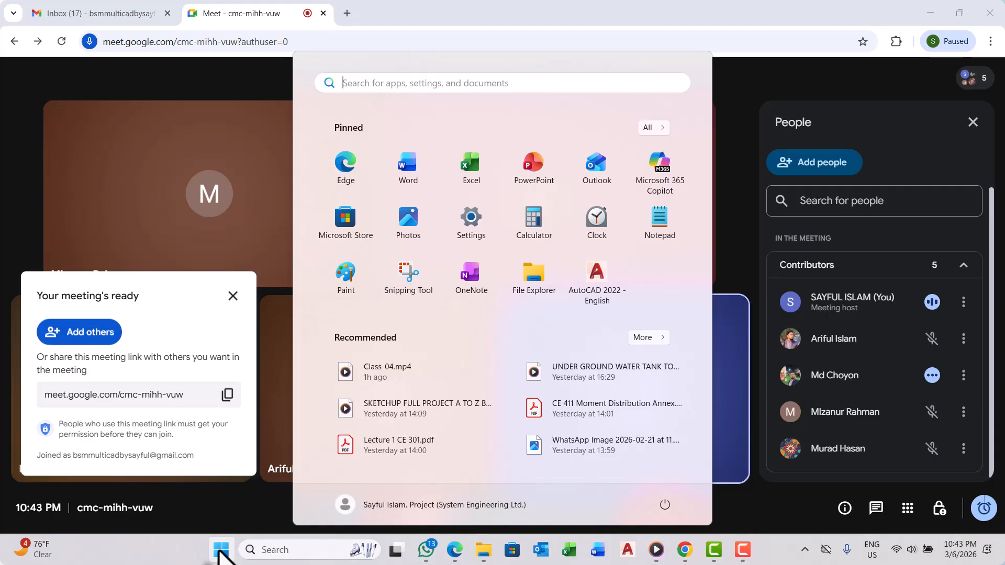
{"action": "type", "text": "ske"}
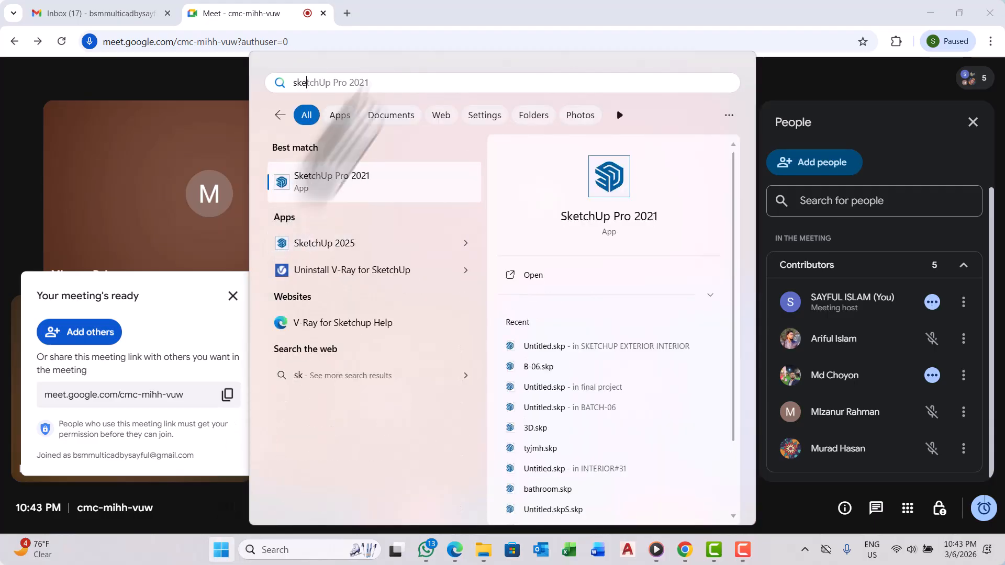
{"action": "left_click", "coordinate": [382, 185]}
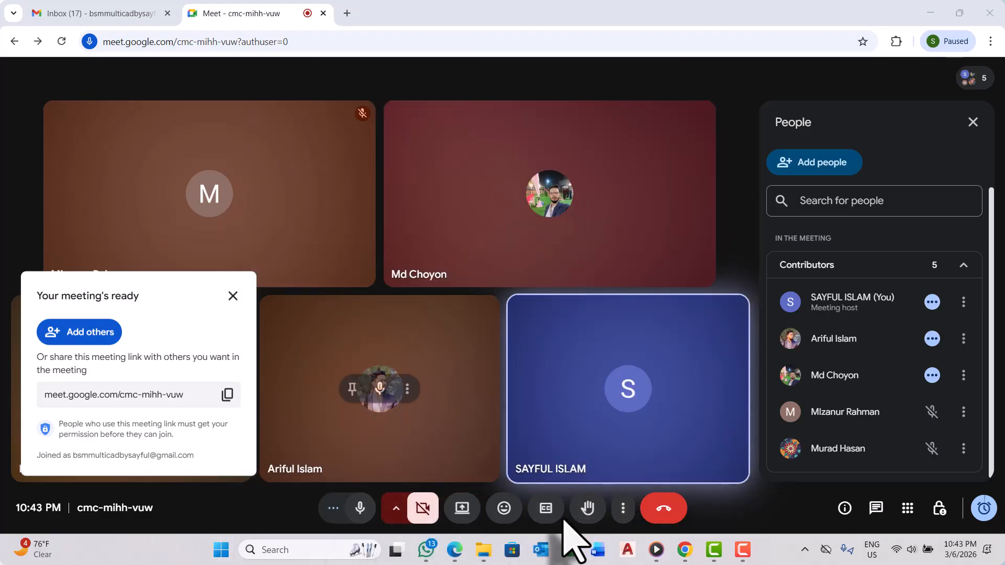
Step: Present the entire screen in the Google Meet call and hide the sharing notice
{"action": "left_click", "coordinate": [462, 509]}
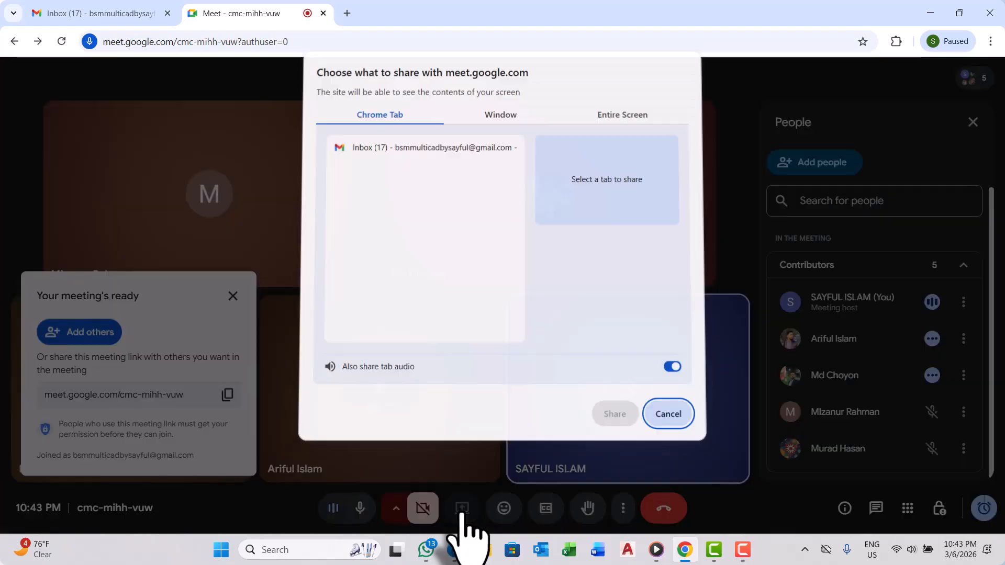
{"action": "left_click", "coordinate": [607, 122]}
{"action": "left_click", "coordinate": [466, 194]}
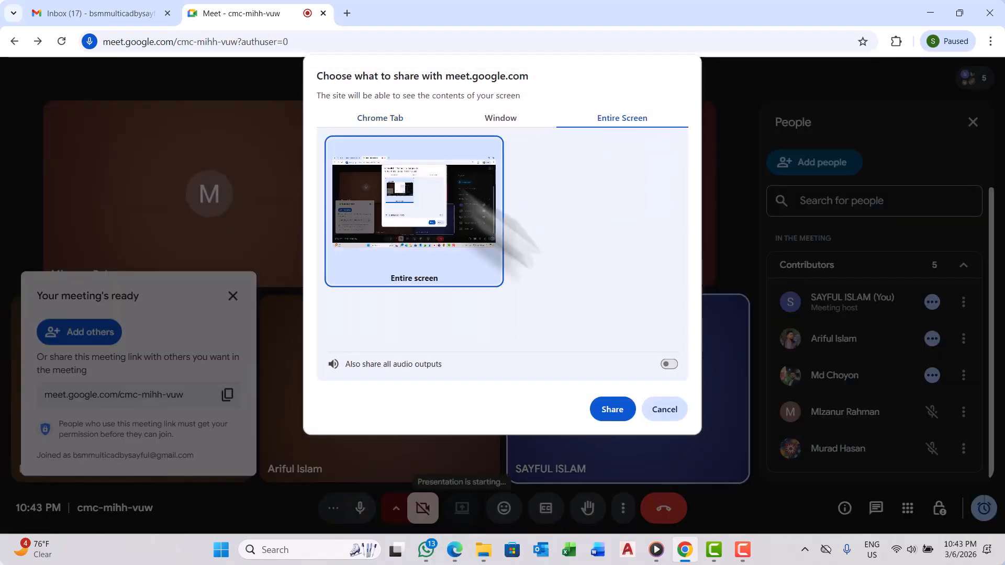
{"action": "left_click", "coordinate": [613, 414]}
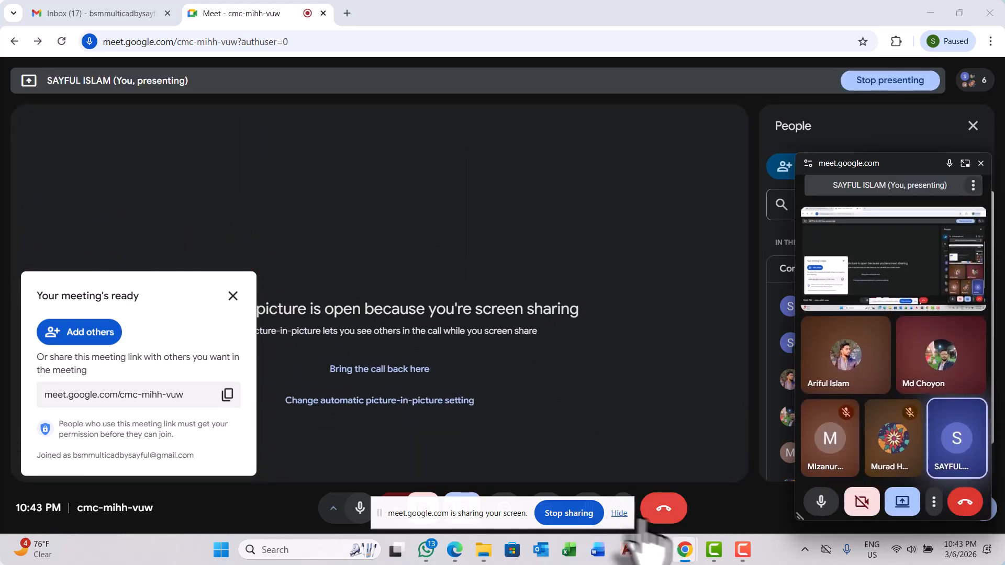
{"action": "left_click", "coordinate": [619, 513]}
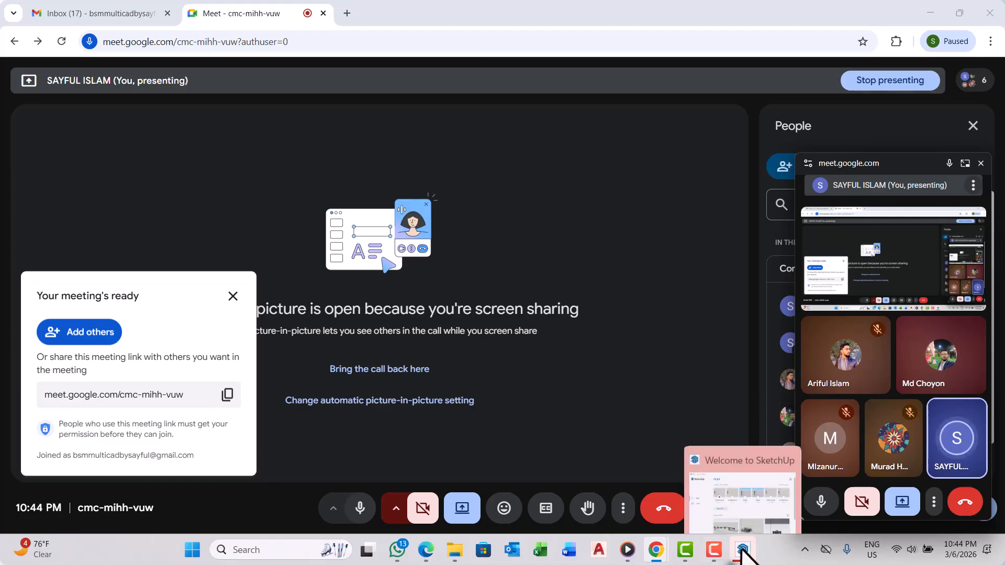
Step: Switch to SketchUp, open the recent Untitled.skp model from the welcome window, and minimize the browser
{"action": "left_click", "coordinate": [743, 550]}
{"action": "left_click", "coordinate": [416, 371]}
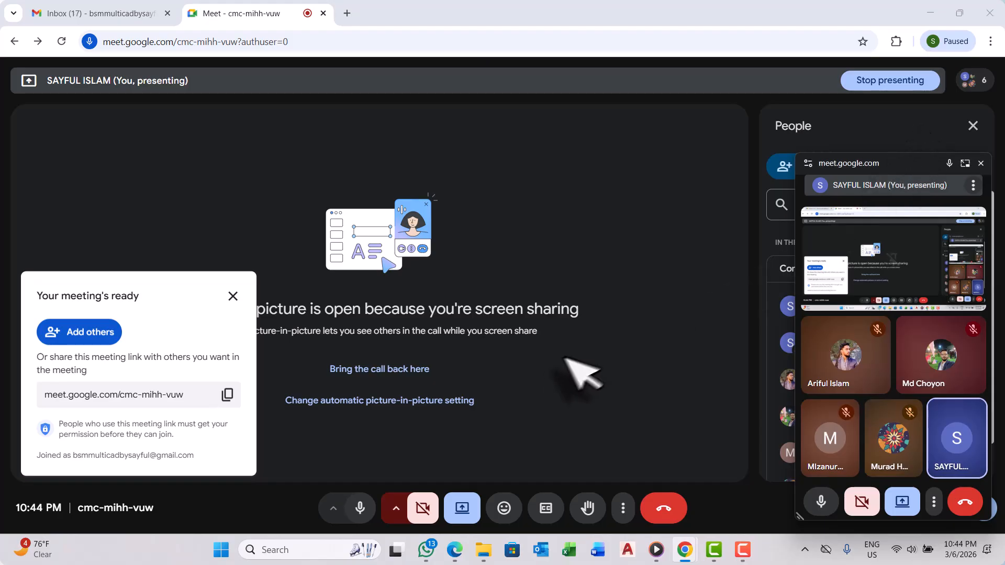
{"action": "mouse_move", "coordinate": [451, 550]}
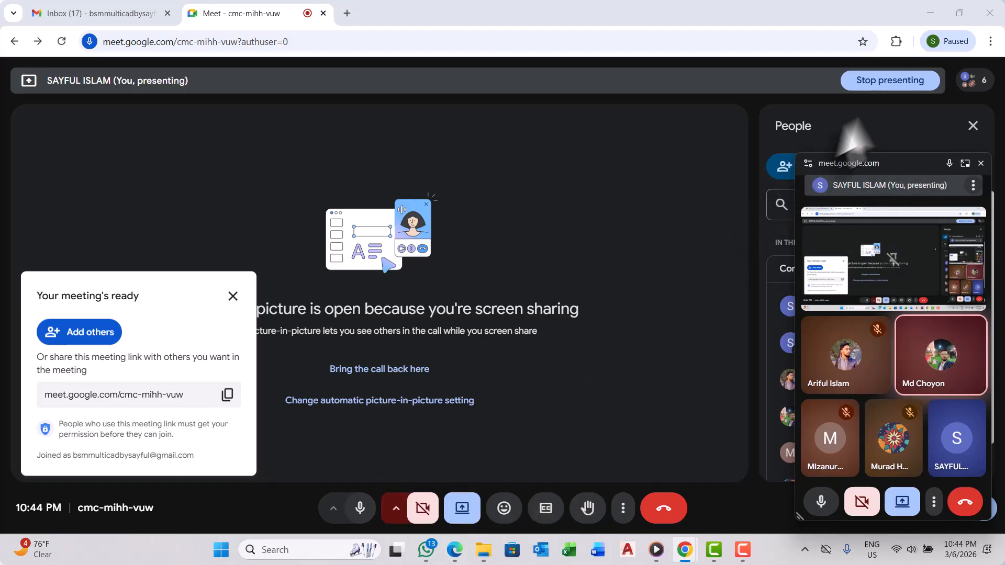
{"action": "left_click", "coordinate": [930, 13]}
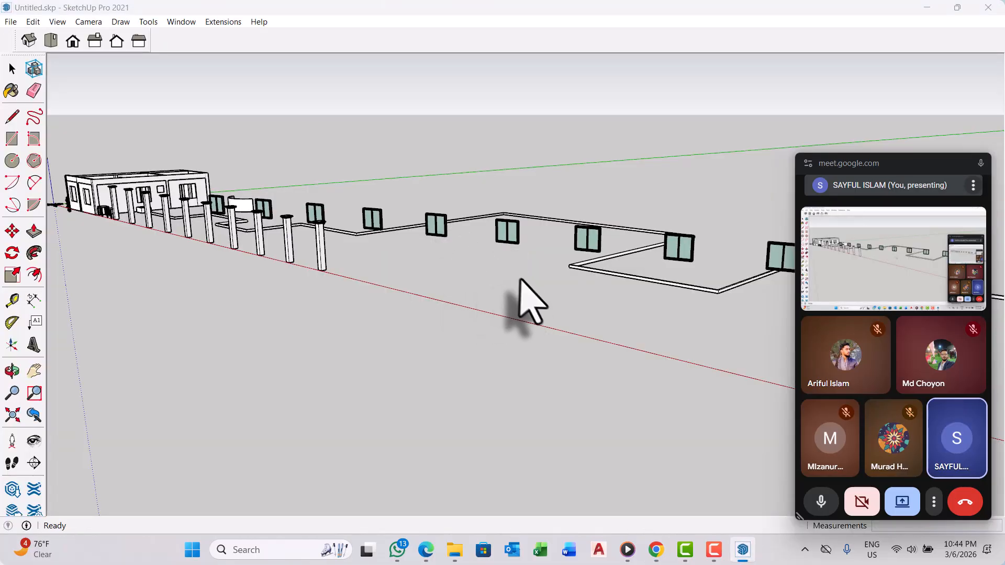
Step: Examine the overall layout of the model, including the building, the column row, the windows and the long wall outline
{"action": "scroll", "coordinate": [537, 295], "scroll_direction": "down", "scroll_amount": 3}
{"action": "middle_click_drag", "start_coordinate": [534, 303], "coordinate": [382, 351]}
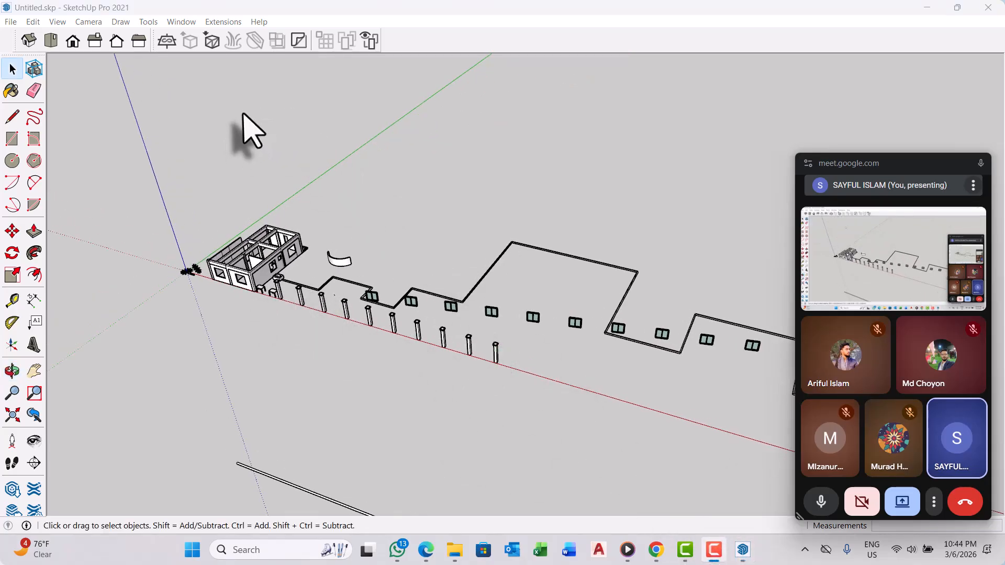
{"action": "middle_click_drag", "start_coordinate": [576, 419], "coordinate": [629, 398]}
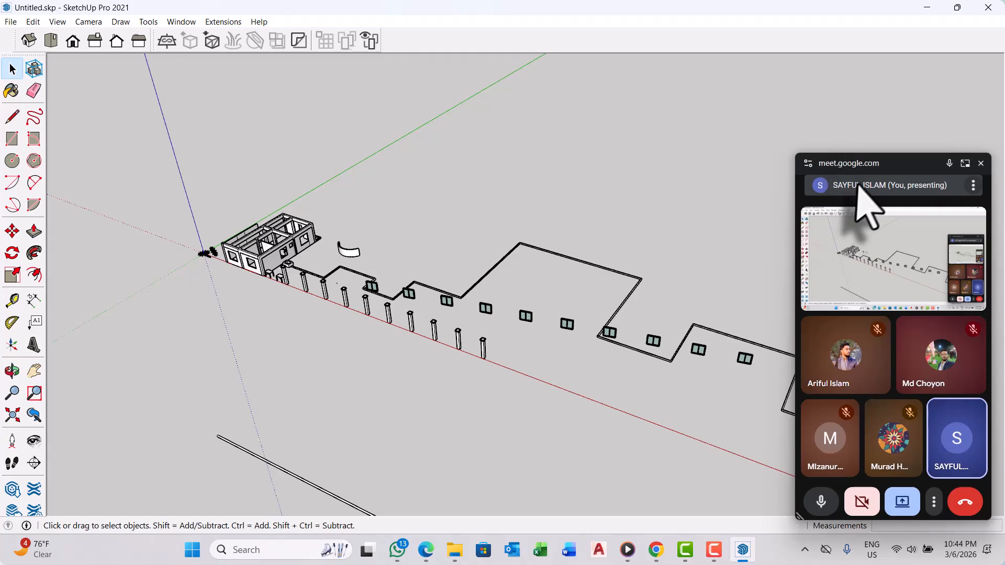
{"action": "scroll", "coordinate": [325, 280], "scroll_direction": "up", "scroll_amount": 3}
{"action": "mouse_move", "coordinate": [325, 281]}
{"action": "middle_mouse_down"}
{"action": "mouse_move", "coordinate": [314, 215]}
{"action": "mouse_move", "coordinate": [325, 225]}
{"action": "middle_mouse_up"}
{"action": "scroll", "coordinate": [269, 258], "scroll_direction": "up", "scroll_amount": 3}
{"action": "mouse_move", "coordinate": [269, 258]}
{"action": "middle_mouse_down"}
{"action": "mouse_move", "coordinate": [314, 292]}
{"action": "mouse_move", "coordinate": [424, 257]}
{"action": "middle_mouse_up"}
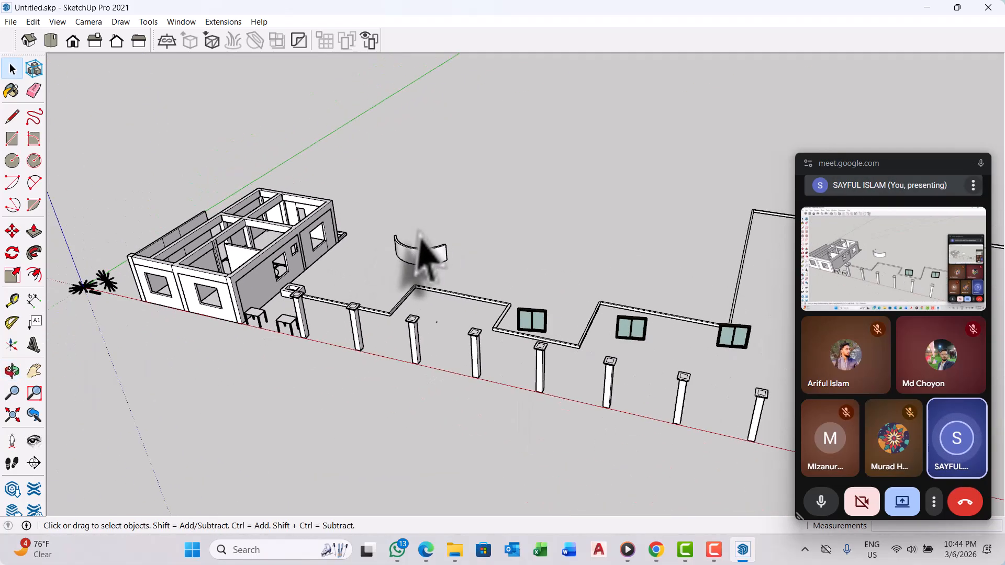
{"action": "scroll", "coordinate": [386, 285], "scroll_direction": "down", "scroll_amount": 3}
{"action": "mouse_move", "coordinate": [386, 285]}
{"action": "middle_mouse_down"}
{"action": "mouse_move", "coordinate": [455, 284]}
{"action": "mouse_move", "coordinate": [478, 308]}
{"action": "middle_mouse_up"}
{"action": "scroll", "coordinate": [471, 309], "scroll_direction": "up", "scroll_amount": 2}
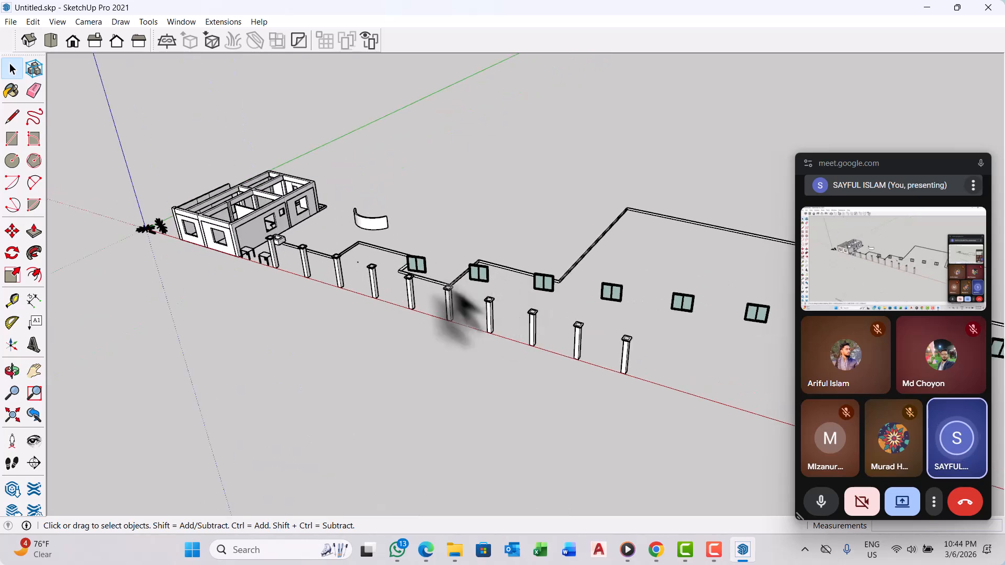
{"action": "scroll", "coordinate": [325, 292], "scroll_direction": "down", "scroll_amount": 4}
{"action": "mouse_move", "coordinate": [381, 314]}
{"action": "middle_mouse_down"}
{"action": "mouse_move", "coordinate": [539, 303]}
{"action": "mouse_move", "coordinate": [518, 330]}
{"action": "middle_mouse_up"}
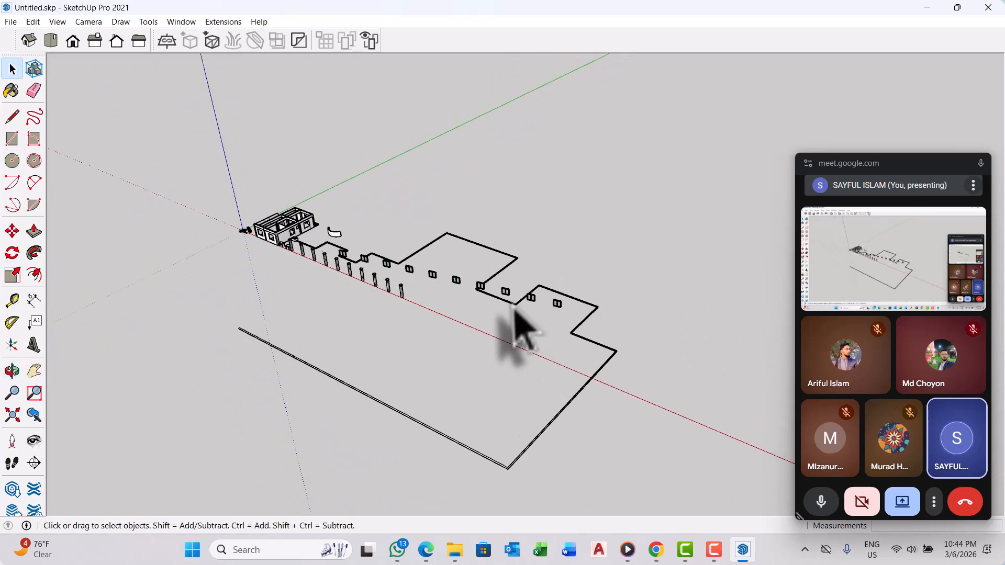
{"action": "scroll", "coordinate": [507, 311], "scroll_direction": "up", "scroll_amount": 2}
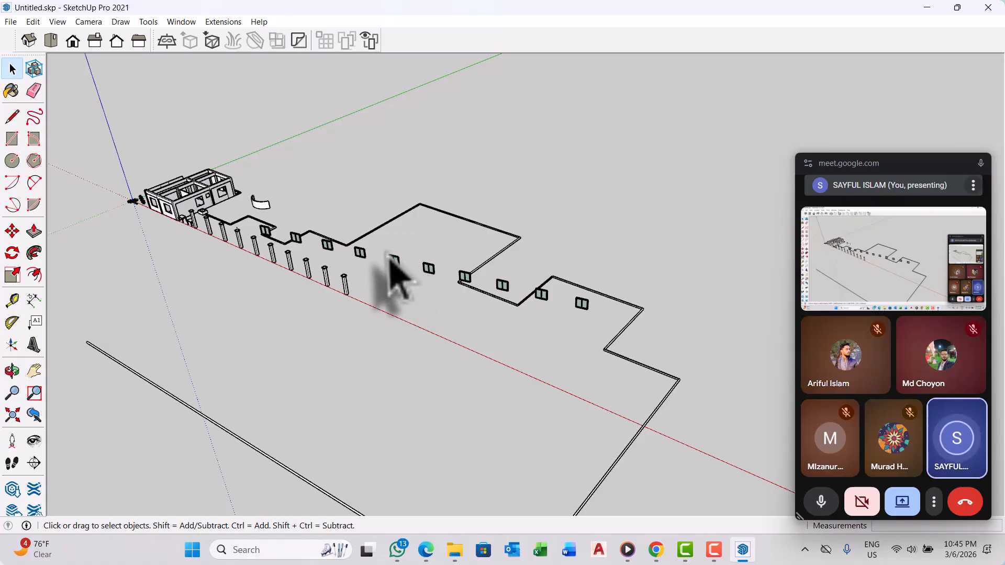
Step: Examine the freestanding curved wall beside the building up close, including its thickness and ends
{"action": "scroll", "coordinate": [348, 278], "scroll_direction": "up", "scroll_amount": 5}
{"action": "mouse_move", "coordinate": [348, 285]}
{"action": "middle_mouse_down"}
{"action": "mouse_move", "coordinate": [408, 270]}
{"action": "mouse_move", "coordinate": [466, 298]}
{"action": "middle_mouse_up"}
{"action": "scroll", "coordinate": [471, 304], "scroll_direction": "down", "scroll_amount": 4}
{"action": "middle_click_drag", "start_coordinate": [516, 325], "coordinate": [392, 281]}
{"action": "scroll", "coordinate": [332, 206], "scroll_direction": "up", "scroll_amount": 5}
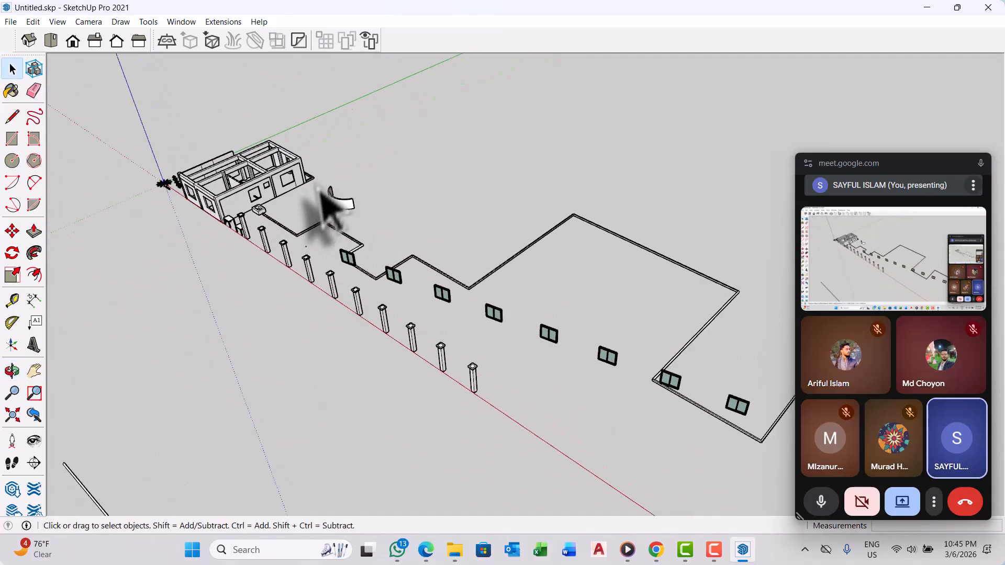
{"action": "scroll", "coordinate": [328, 235], "scroll_direction": "up", "scroll_amount": 3}
{"action": "middle_click_drag", "start_coordinate": [330, 253], "coordinate": [382, 196]}
{"action": "scroll", "coordinate": [336, 262], "scroll_direction": "up", "scroll_amount": 6}
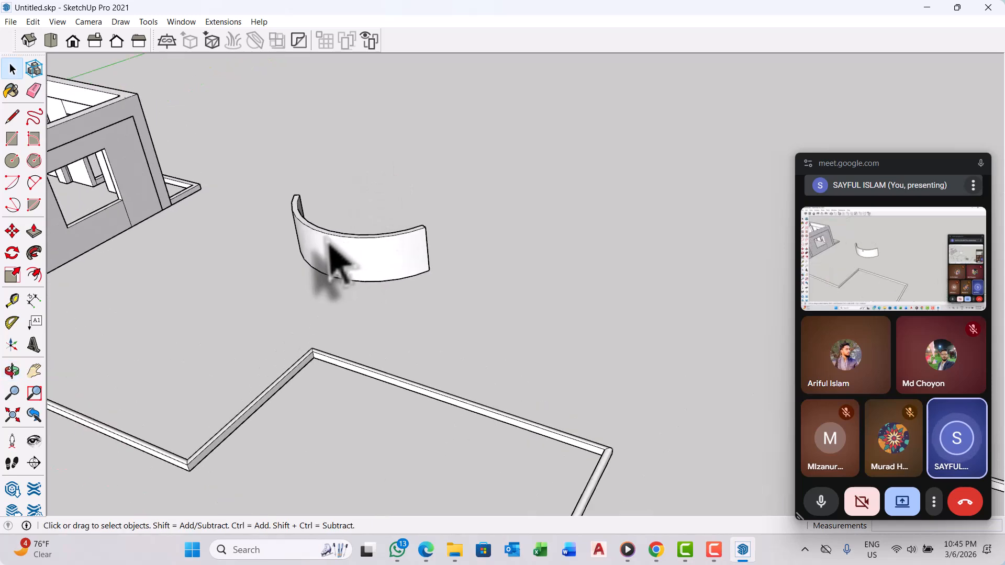
{"action": "scroll", "coordinate": [310, 244], "scroll_direction": "up", "scroll_amount": 3}
{"action": "middle_click_drag", "start_coordinate": [287, 256], "coordinate": [314, 231]}
{"action": "scroll", "coordinate": [336, 224], "scroll_direction": "down", "scroll_amount": 6}
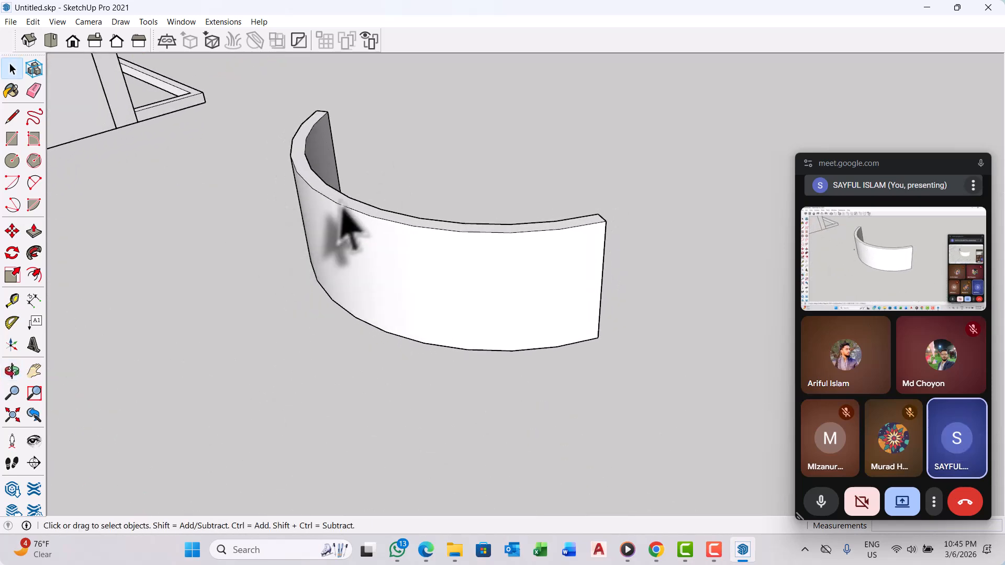
{"action": "scroll", "coordinate": [402, 240], "scroll_direction": "down", "scroll_amount": 5}
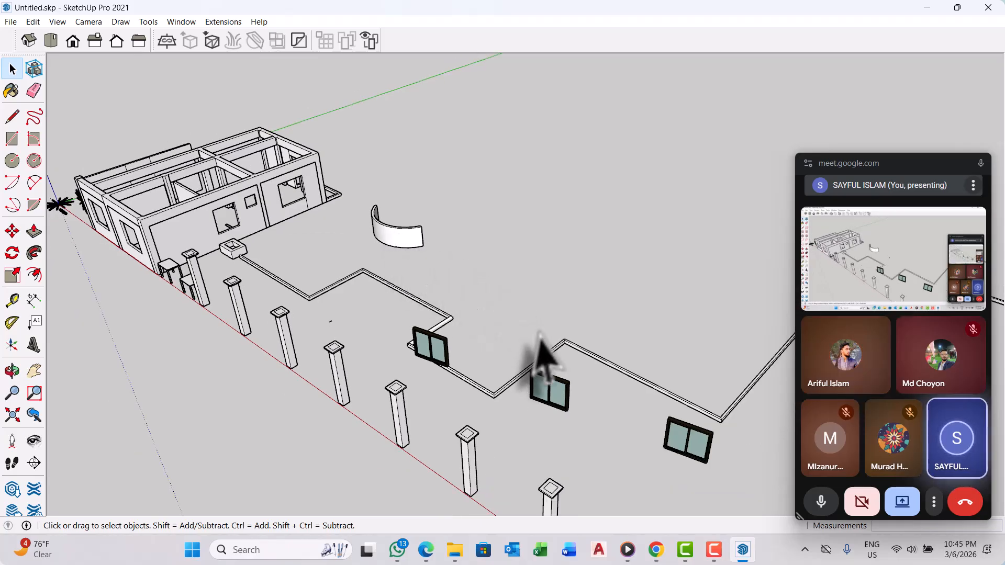
Step: Examine the building, the curved wall and the open ground around them from several angles
{"action": "mouse_move", "coordinate": [538, 359]}
{"action": "middle_mouse_down"}
{"action": "mouse_move", "coordinate": [471, 296]}
{"action": "mouse_move", "coordinate": [450, 314]}
{"action": "middle_mouse_up"}
{"action": "scroll", "coordinate": [389, 275], "scroll_direction": "up", "scroll_amount": 3}
{"action": "middle_click_drag", "start_coordinate": [385, 274], "coordinate": [493, 296]}
{"action": "scroll", "coordinate": [474, 289], "scroll_direction": "down", "scroll_amount": 5}
{"action": "scroll", "coordinate": [371, 228], "scroll_direction": "up", "scroll_amount": 3}
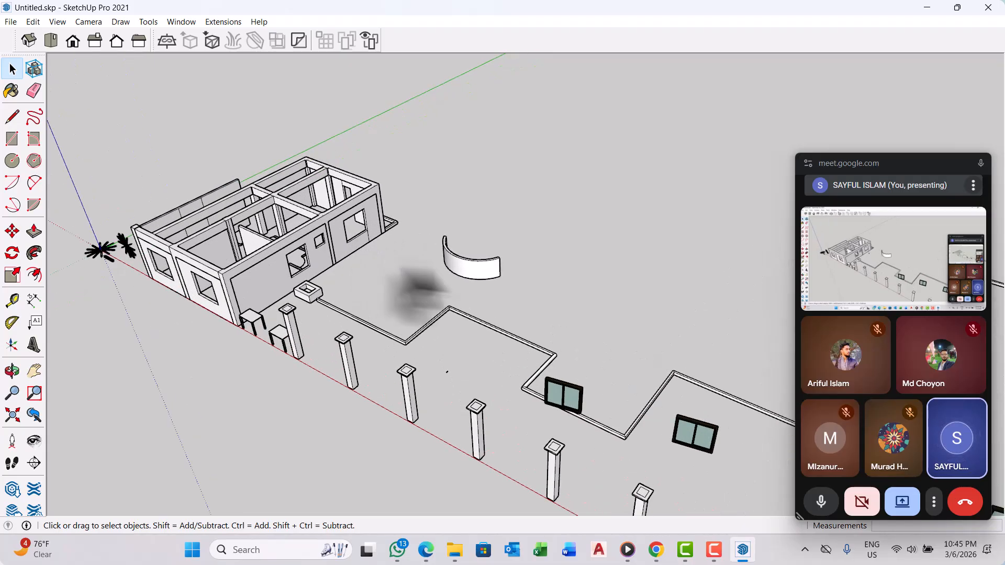
{"action": "middle_click_drag", "start_coordinate": [421, 285], "coordinate": [448, 276]}
{"action": "scroll", "coordinate": [412, 329], "scroll_direction": "down", "scroll_amount": 5}
{"action": "scroll", "coordinate": [433, 285], "scroll_direction": "up", "scroll_amount": 4}
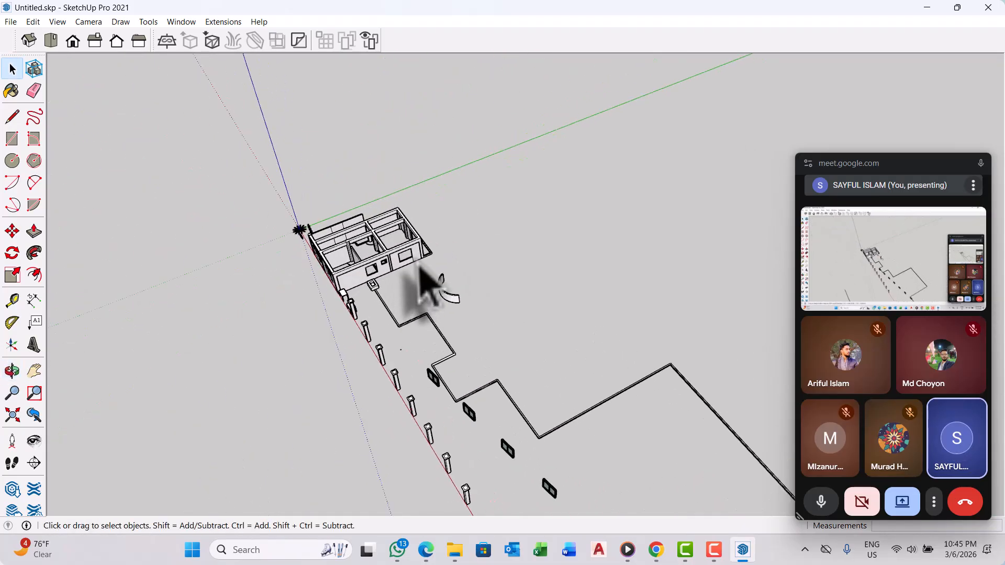
{"action": "scroll", "coordinate": [495, 330], "scroll_direction": "up", "scroll_amount": 3}
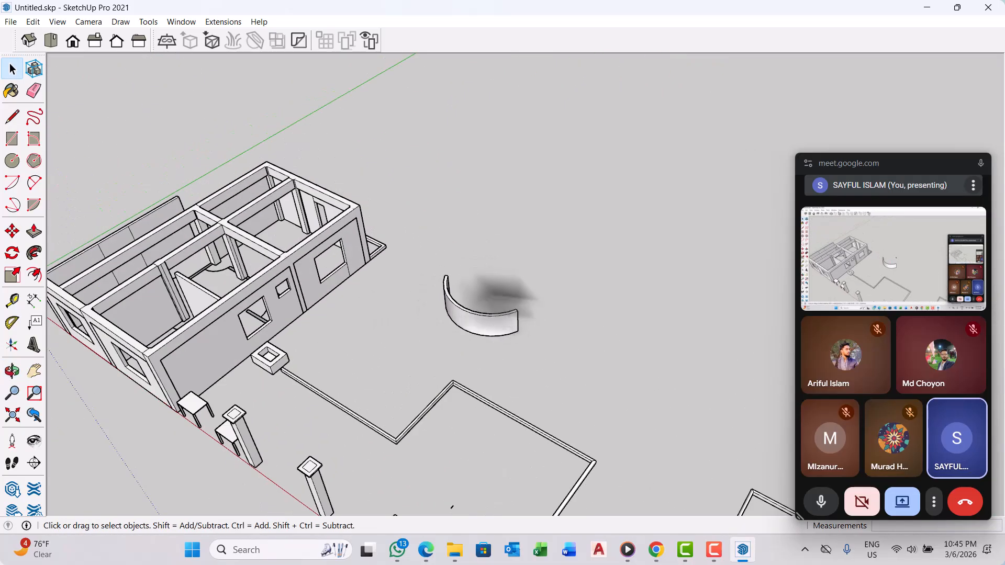
{"action": "scroll", "coordinate": [511, 291], "scroll_direction": "down", "scroll_amount": 5}
{"action": "middle_click_drag", "start_coordinate": [325, 348], "coordinate": [397, 307]}
{"action": "scroll", "coordinate": [492, 338], "scroll_direction": "up", "scroll_amount": 3}
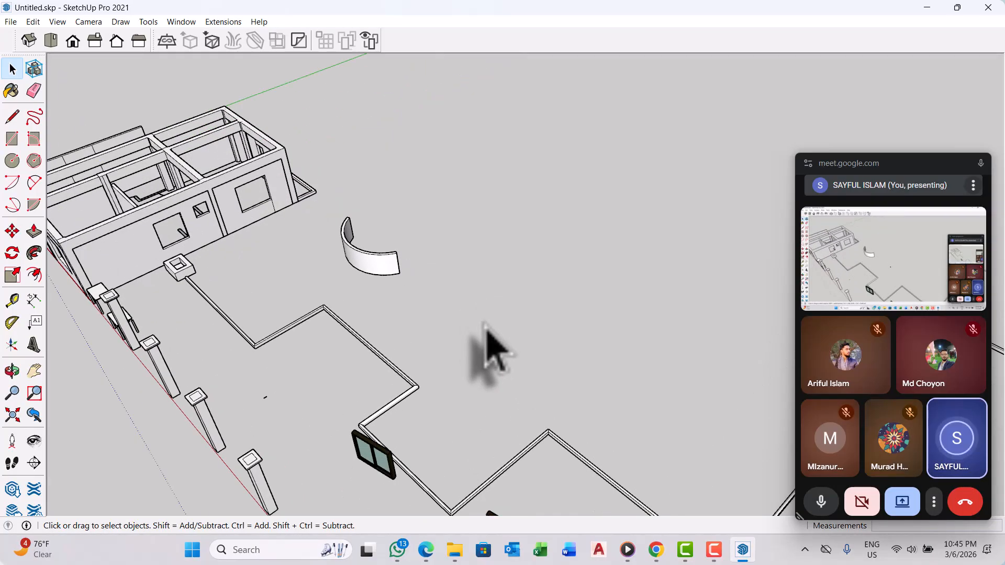
Step: Draw a 5' line along the red axis on the open ground near the curved wall
{"action": "scroll", "coordinate": [440, 335], "scroll_direction": "up", "scroll_amount": 3}
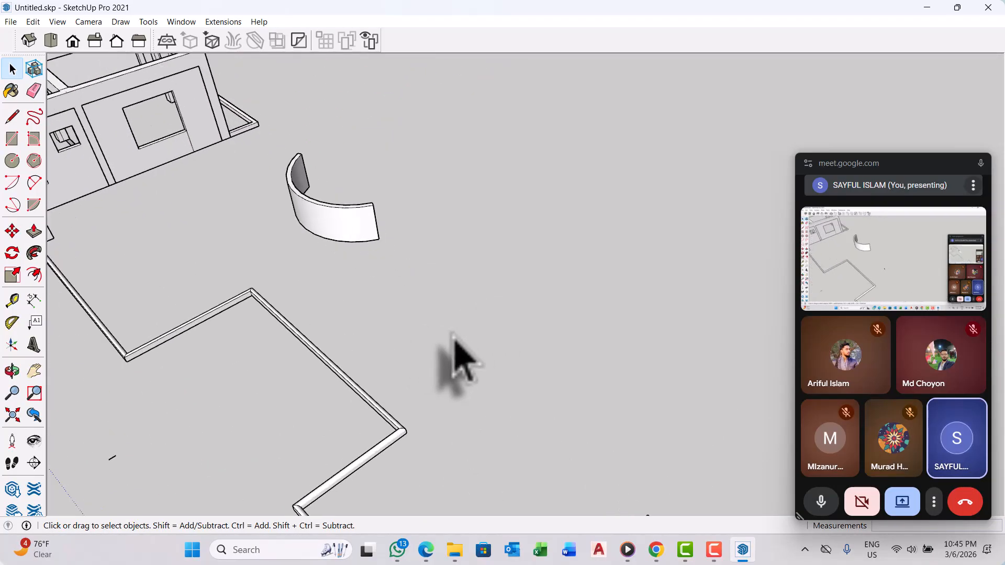
{"action": "key", "text": "l"}
{"action": "scroll", "coordinate": [471, 293], "scroll_direction": "up", "scroll_amount": 3}
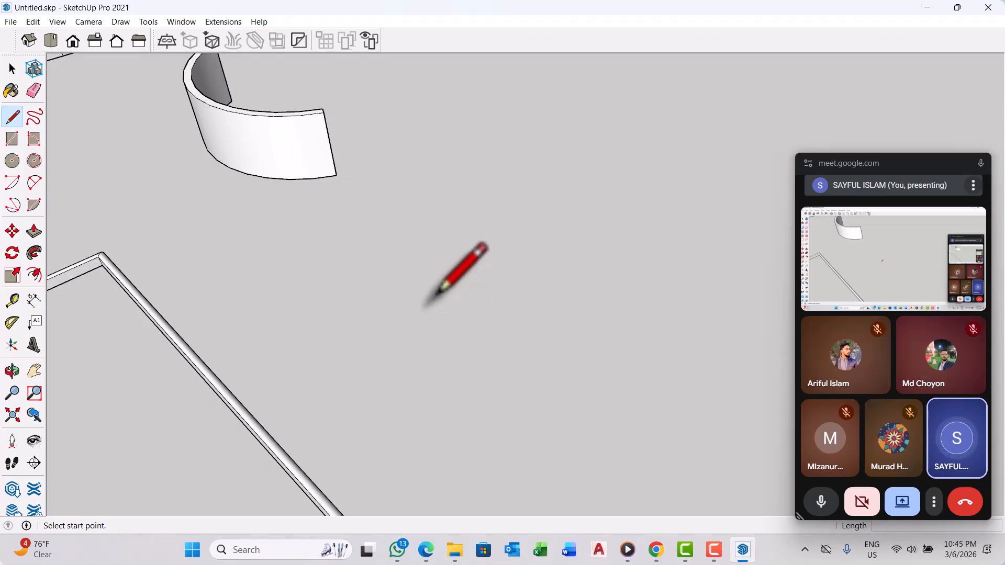
{"action": "left_click", "coordinate": [436, 299]}
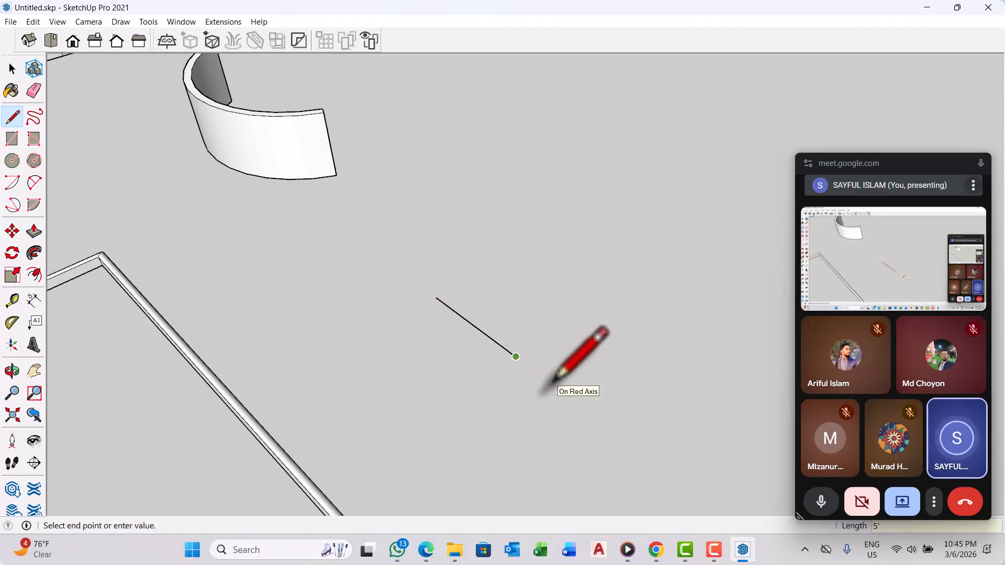
{"action": "key", "text": "space"}
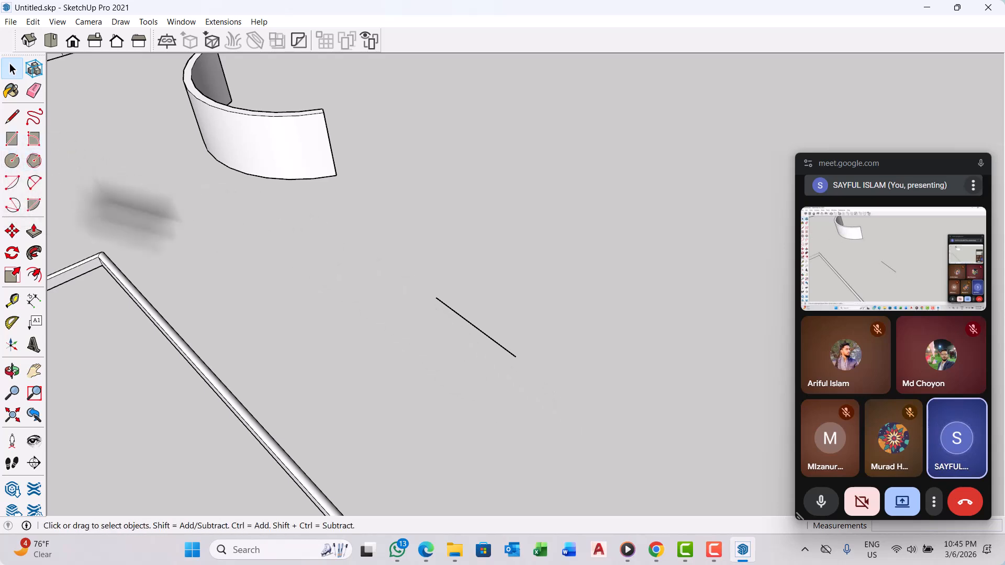
Step: Draw a two-point arc between the ends of the 5' line with a bulge of 24
{"action": "scroll", "coordinate": [576, 390], "scroll_direction": "up", "scroll_amount": 1}
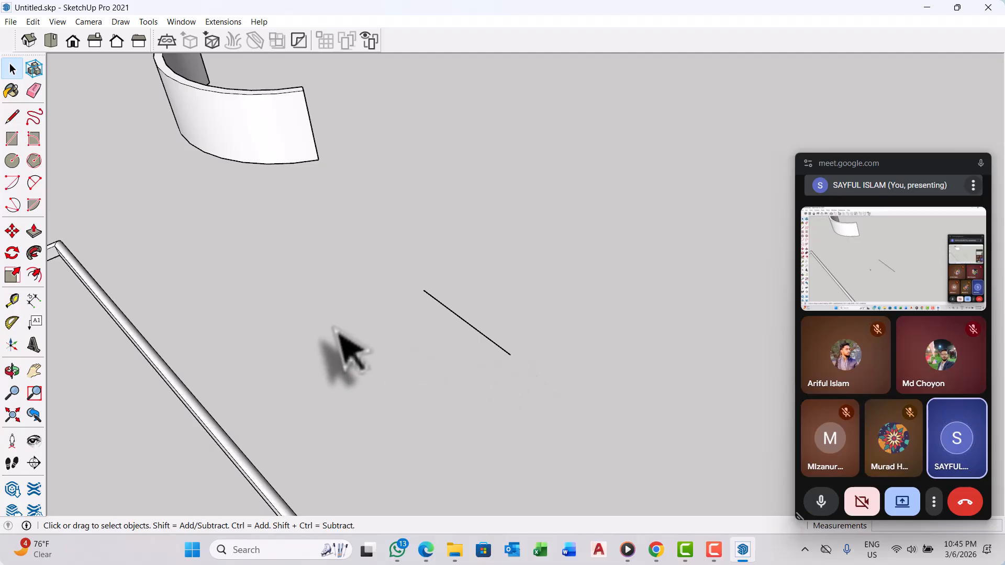
{"action": "left_click", "coordinate": [34, 181]}
{"action": "left_click", "coordinate": [424, 289]}
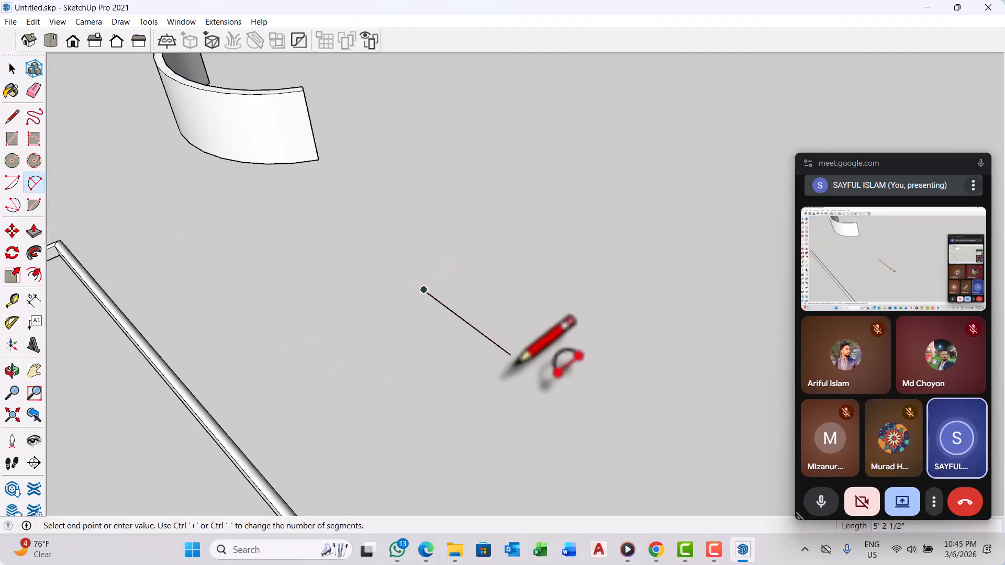
{"action": "left_click", "coordinate": [511, 354]}
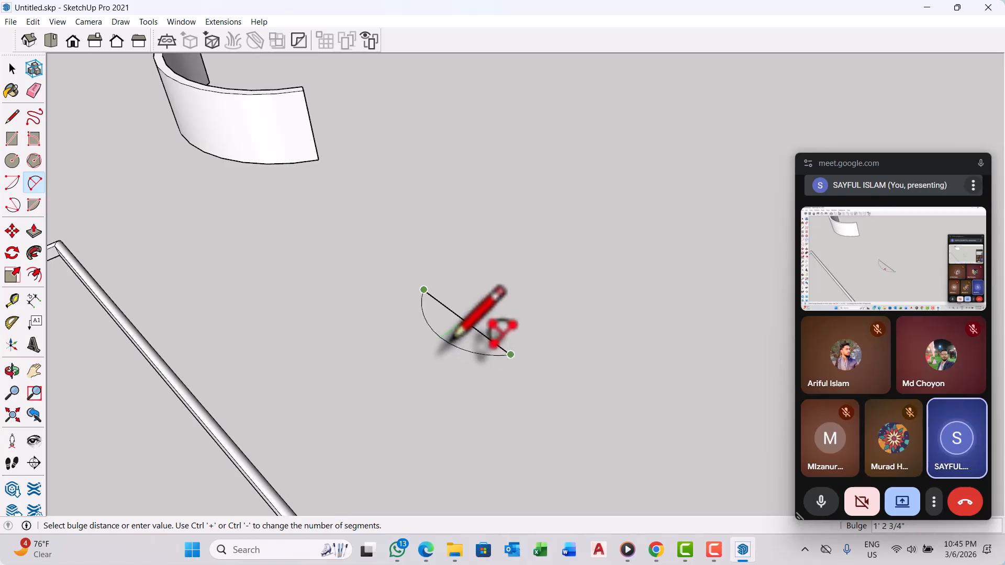
{"action": "left_click", "coordinate": [458, 340]}
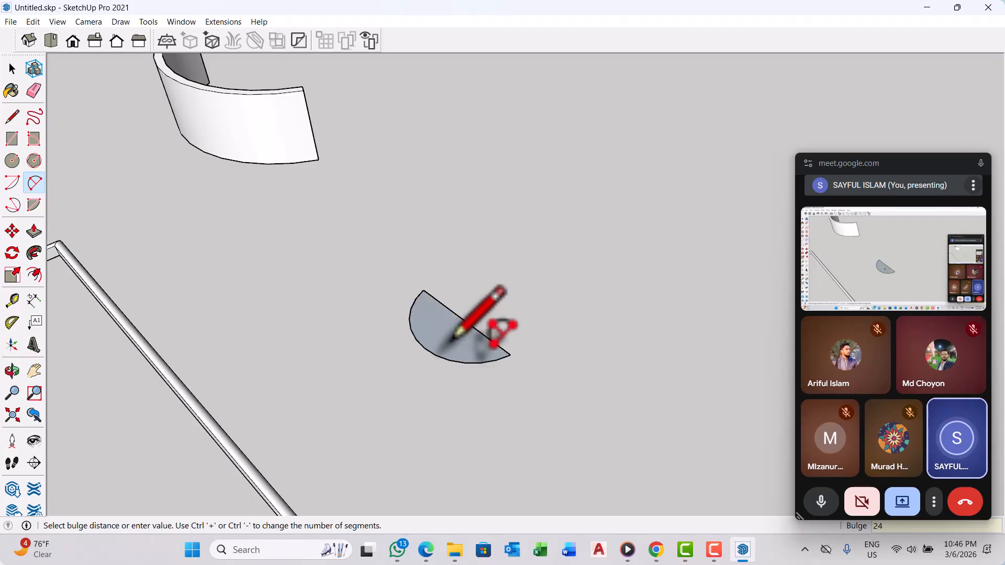
Step: Draw a closed 5" wide straight strip that extends the chord line outward from the arc's near end
{"action": "key", "text": "space"}
{"action": "scroll", "coordinate": [453, 314], "scroll_direction": "up", "scroll_amount": 2}
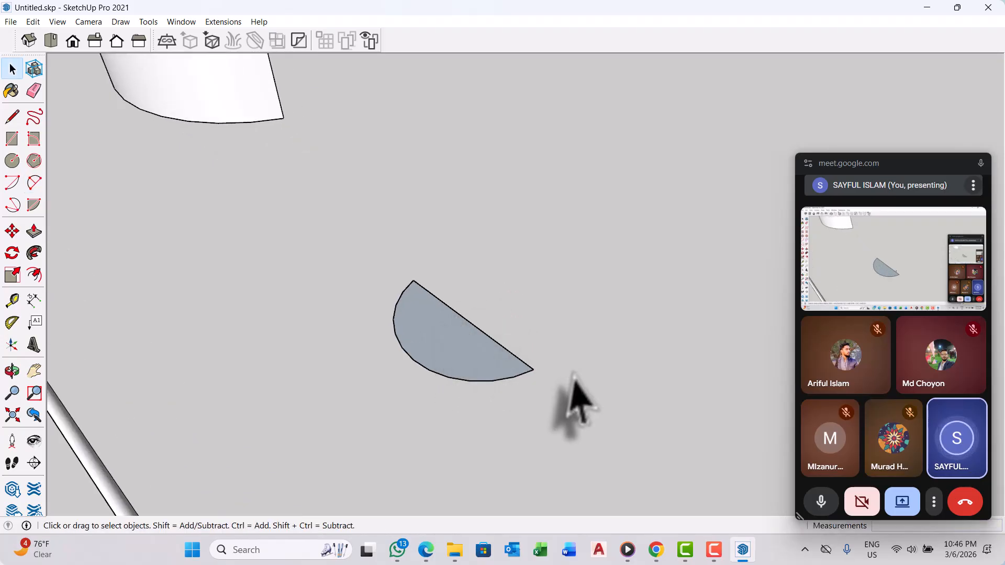
{"action": "scroll", "coordinate": [539, 409], "scroll_direction": "up", "scroll_amount": 3}
{"action": "key", "text": "p"}
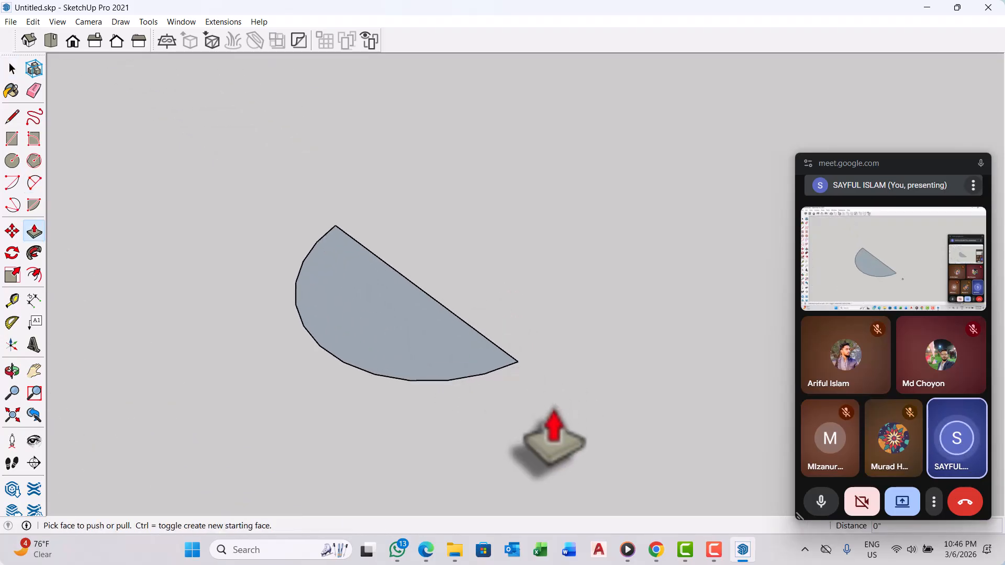
{"action": "key", "text": "space"}
{"action": "scroll", "coordinate": [542, 413], "scroll_direction": "up", "scroll_amount": 1}
{"action": "key", "text": "l"}
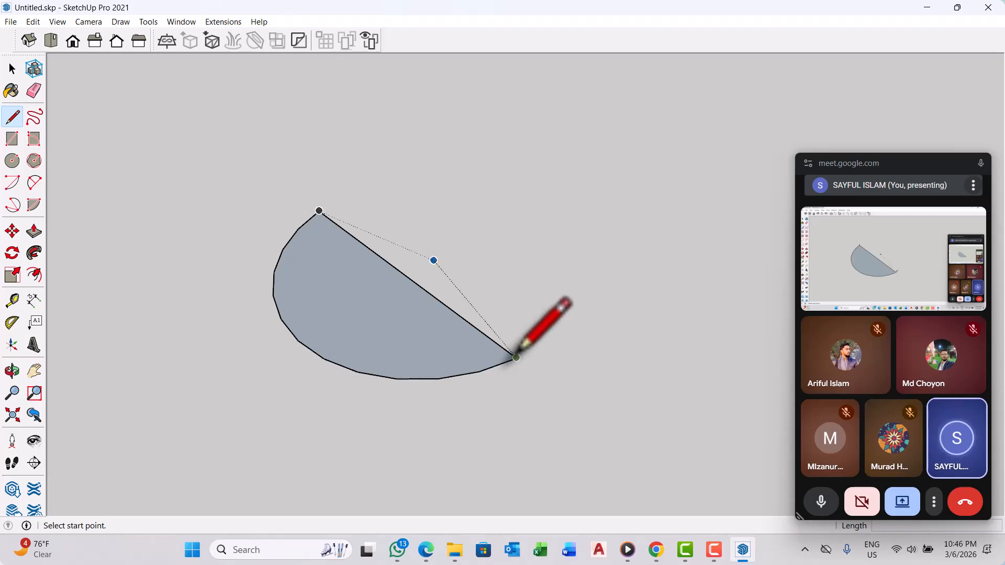
{"action": "left_click", "coordinate": [516, 358]}
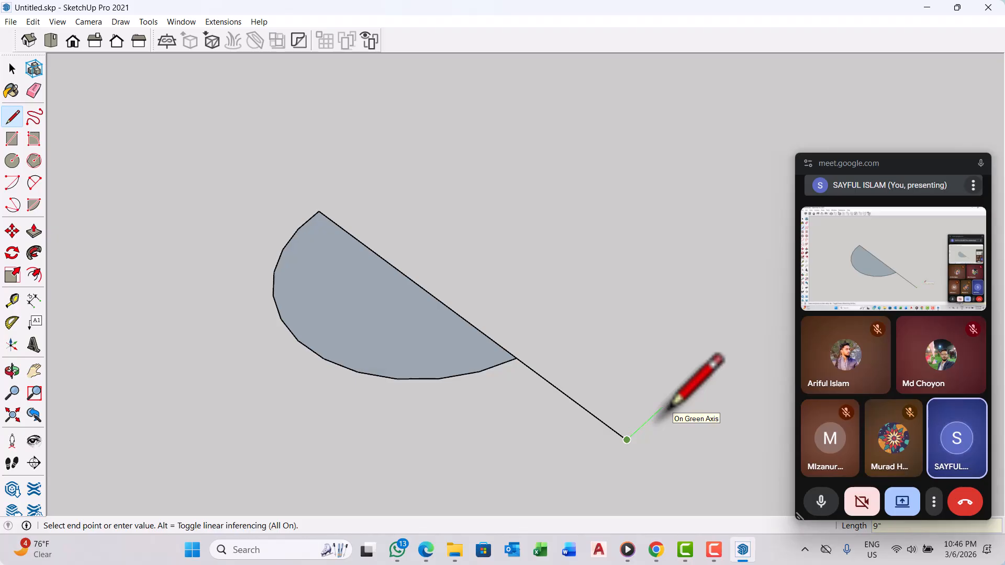
{"action": "key", "text": "Return"}
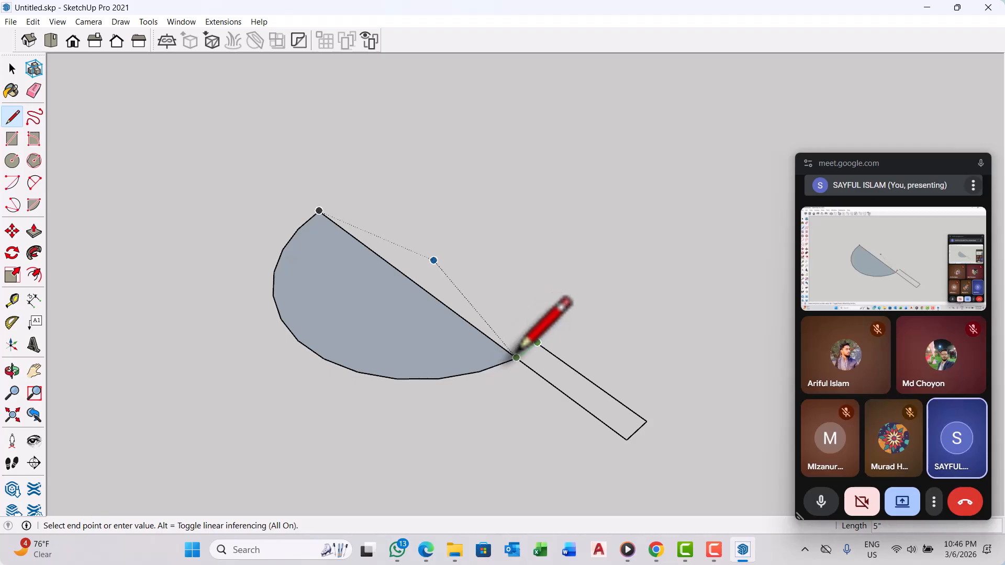
{"action": "left_click", "coordinate": [516, 356]}
{"action": "key", "text": "space"}
{"action": "scroll", "coordinate": [352, 236], "scroll_direction": "up", "scroll_amount": 3}
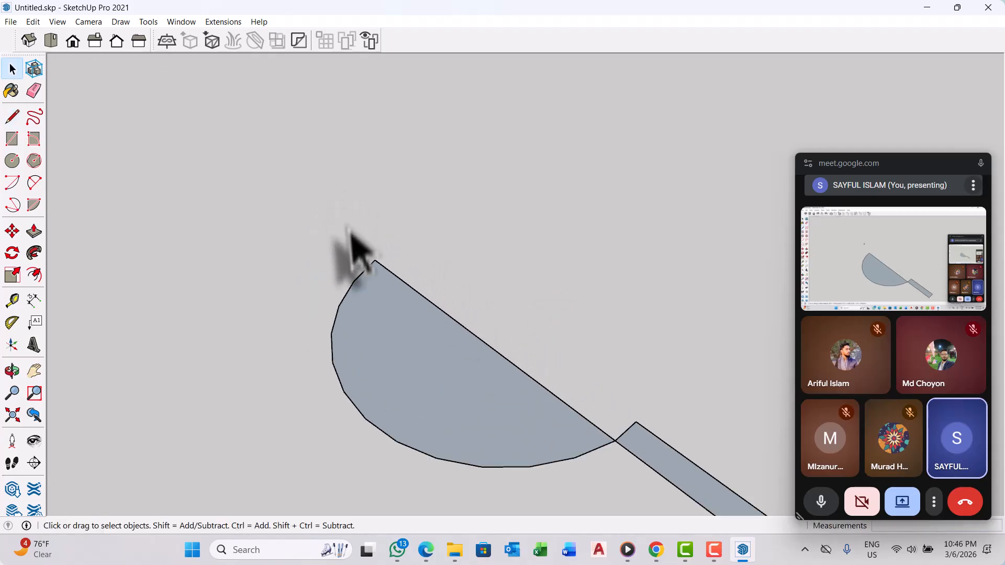
Step: Copy the rectangular strip from its far outer corner to the opposite endpoint of the arc
{"action": "scroll", "coordinate": [403, 257], "scroll_direction": "up", "scroll_amount": 2}
{"action": "scroll", "coordinate": [461, 267], "scroll_direction": "down", "scroll_amount": 5}
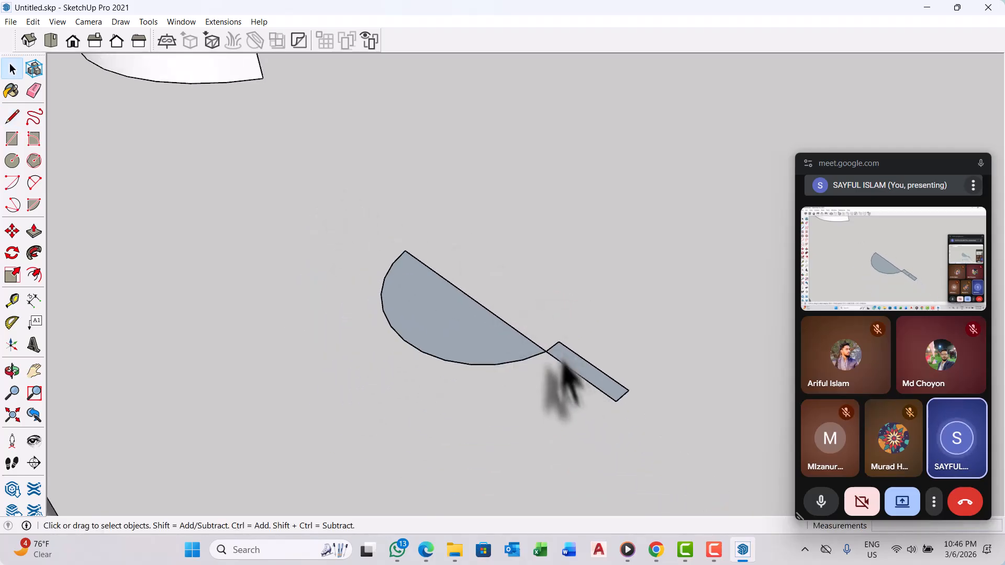
{"action": "left_click_drag", "start_coordinate": [536, 315], "coordinate": [678, 454]}
{"action": "key", "text": "m"}
{"action": "scroll", "coordinate": [649, 427], "scroll_direction": "up", "scroll_amount": 1}
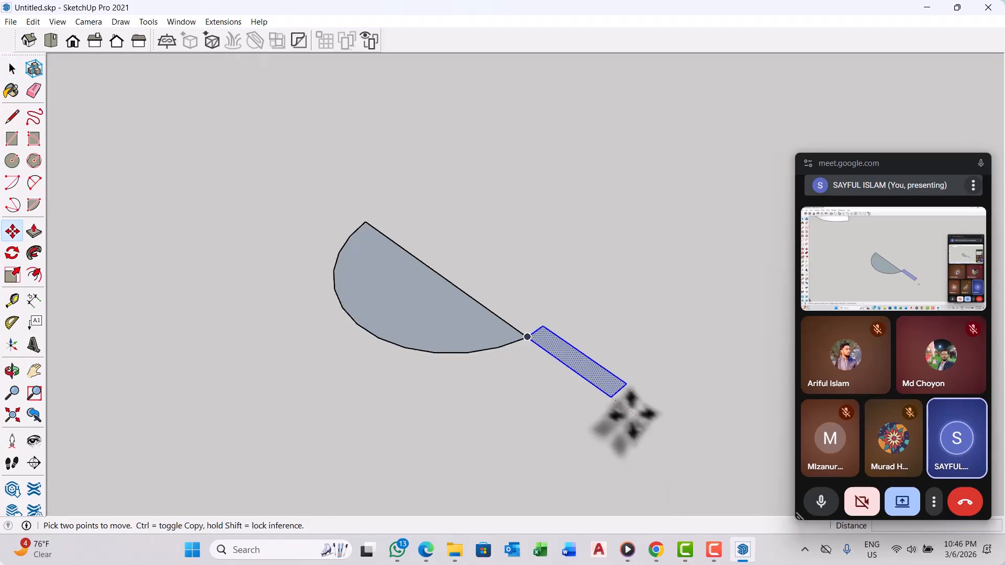
{"action": "left_click", "coordinate": [611, 397]}
{"action": "key", "text": "ctrl"}
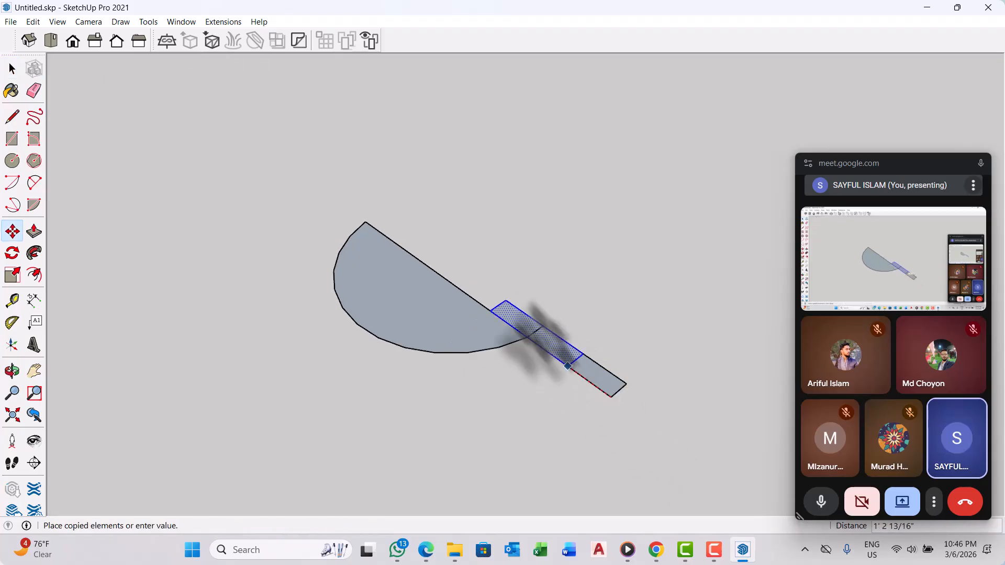
{"action": "scroll", "coordinate": [363, 224], "scroll_direction": "up", "scroll_amount": 2}
{"action": "left_click", "coordinate": [365, 222]}
{"action": "scroll", "coordinate": [418, 272], "scroll_direction": "down", "scroll_amount": 1}
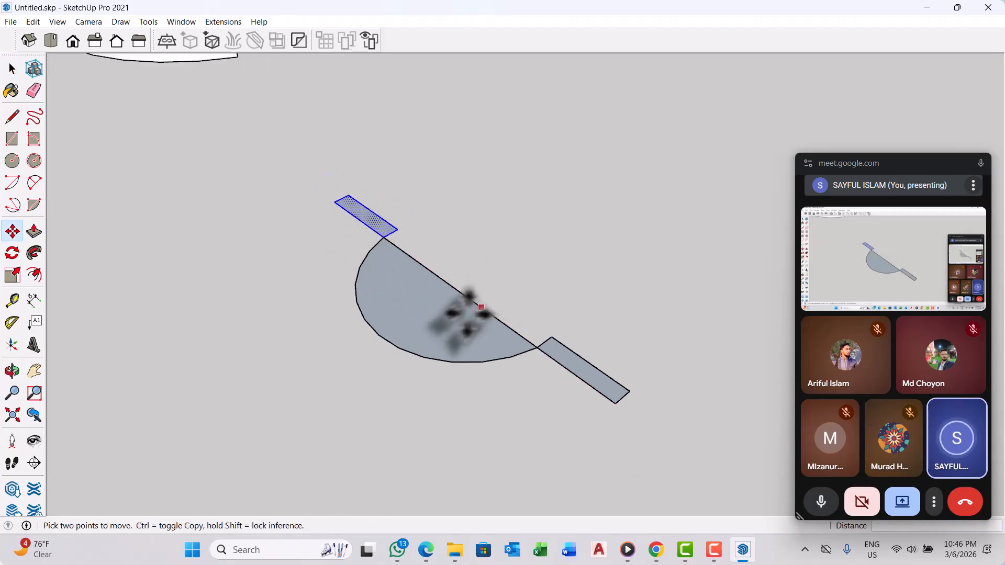
{"action": "scroll", "coordinate": [460, 314], "scroll_direction": "up", "scroll_amount": 3}
{"action": "key", "text": "space"}
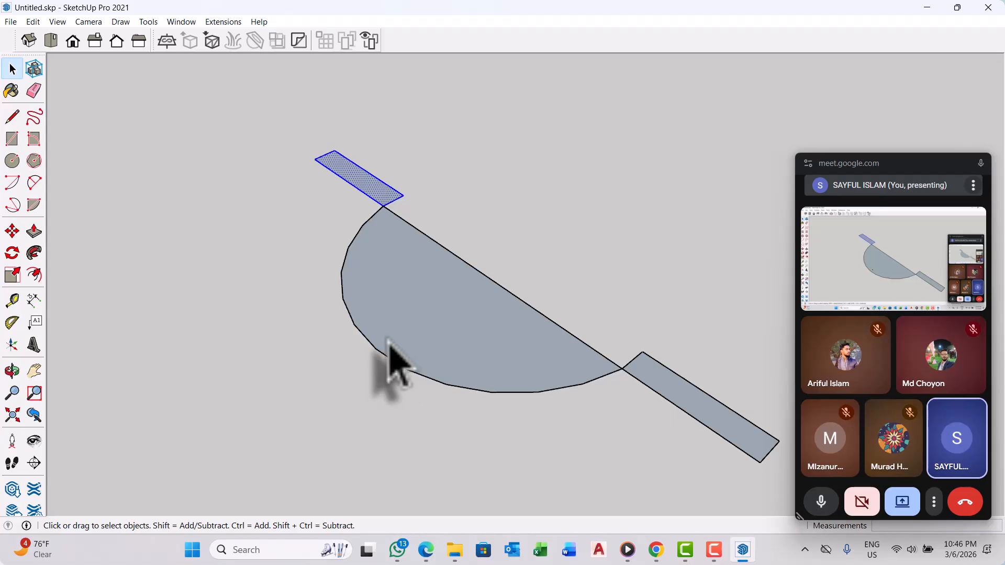
Step: Try offsetting the whole outline of the arc face inward, and undo the offset
{"action": "key", "text": "f"}
{"action": "scroll", "coordinate": [391, 346], "scroll_direction": "down", "scroll_amount": 1}
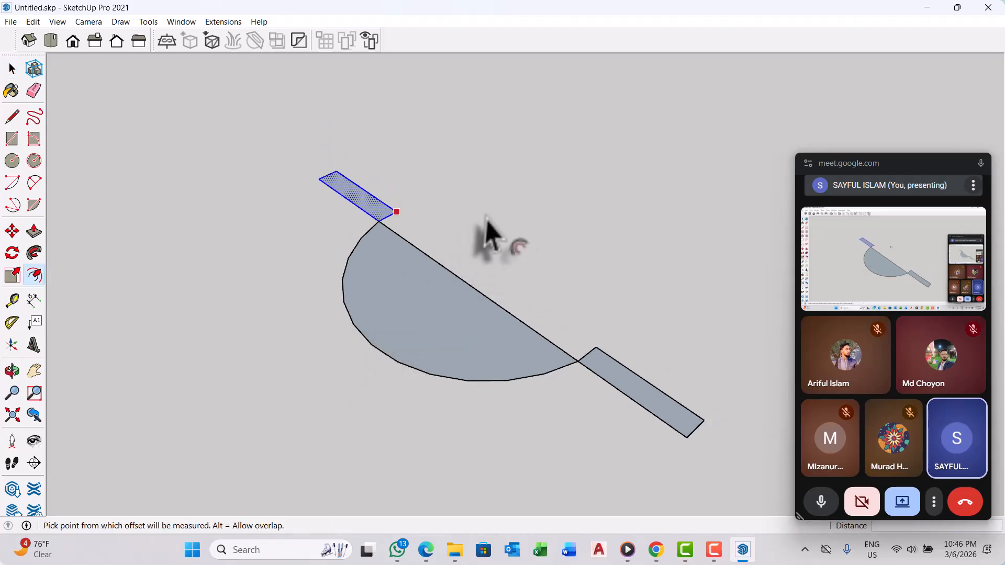
{"action": "key", "text": "space"}
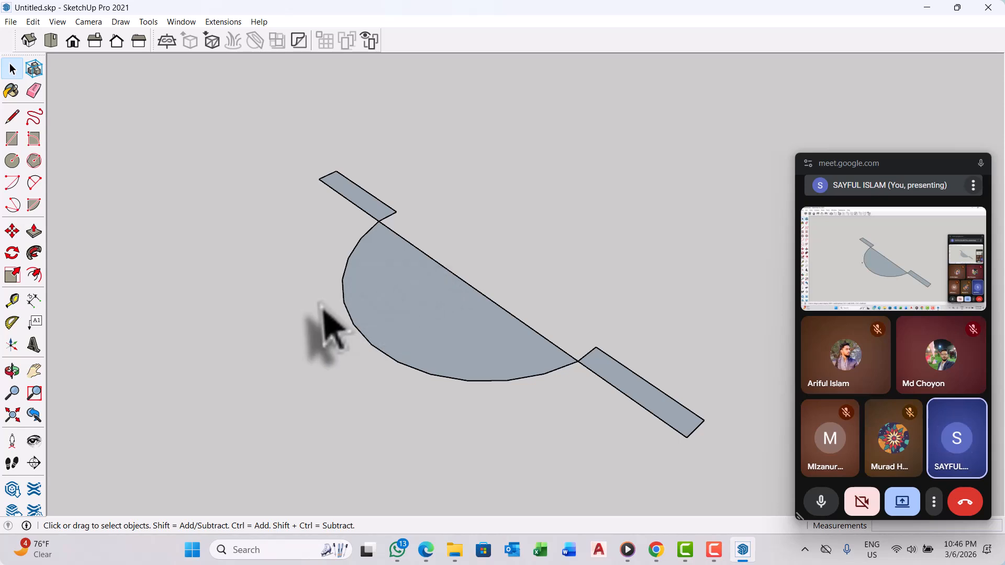
{"action": "key", "text": "f"}
{"action": "scroll", "coordinate": [335, 319], "scroll_direction": "up", "scroll_amount": 1}
{"action": "left_click", "coordinate": [352, 318]}
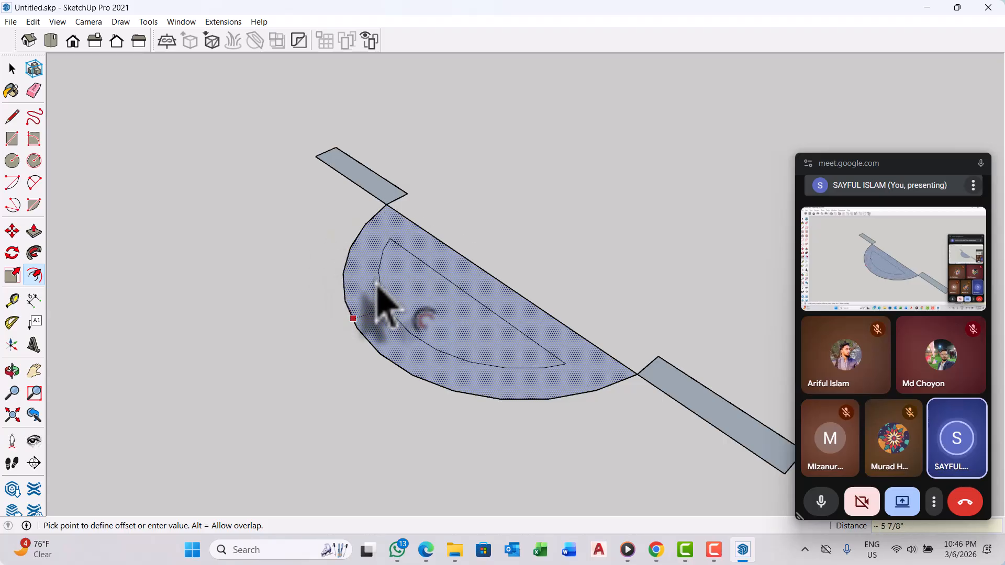
{"action": "key", "text": "Return"}
{"action": "key", "text": "space"}
{"action": "scroll", "coordinate": [591, 371], "scroll_direction": "up", "scroll_amount": 2}
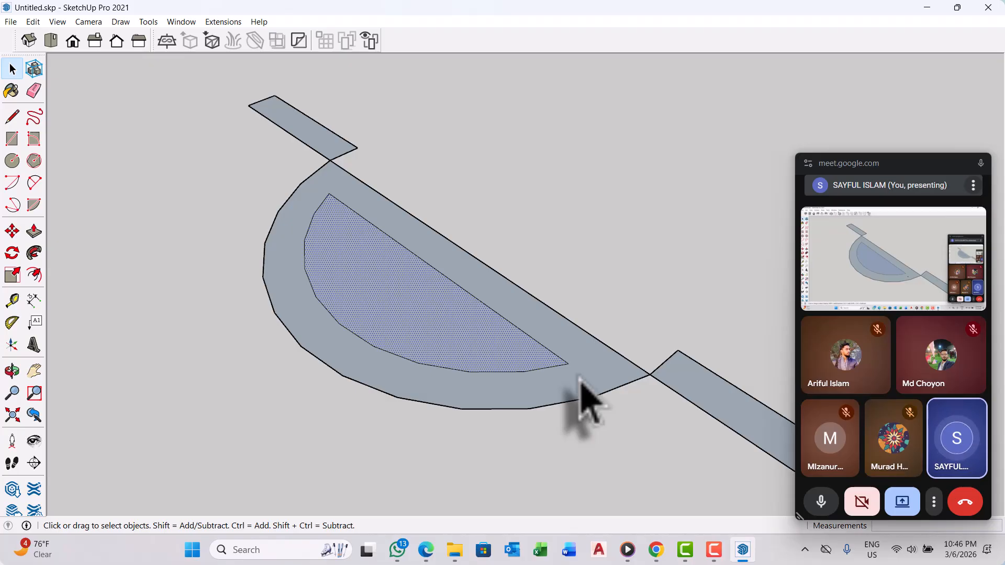
{"action": "key", "text": "ctrl+z"}
Step: Open the arc's entity info, move the meeting window out of the way, and set the arc's segments to 100
{"action": "middle_click_drag", "start_coordinate": [359, 269], "coordinate": [322, 332]}
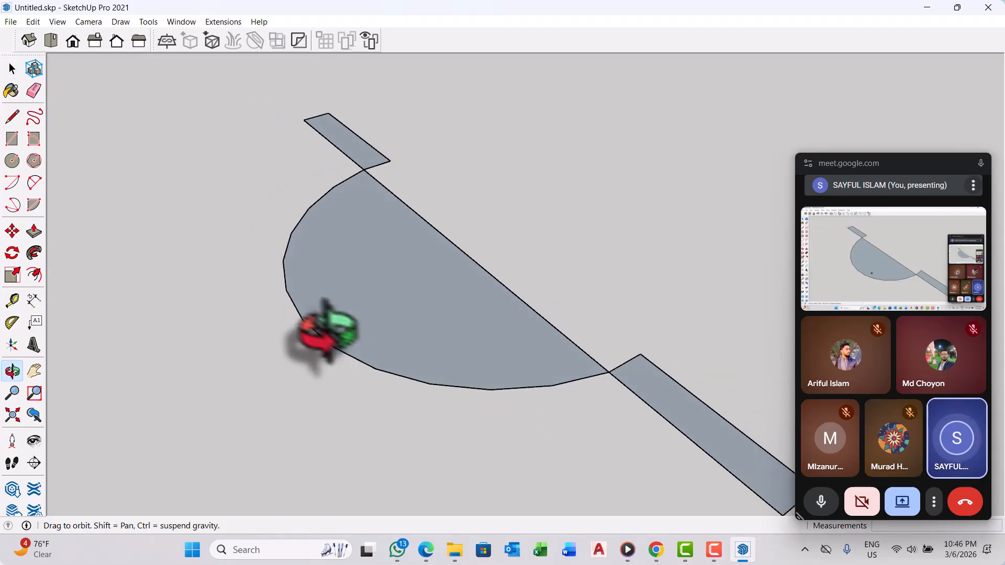
{"action": "scroll", "coordinate": [318, 338], "scroll_direction": "up", "scroll_amount": 4}
{"action": "scroll", "coordinate": [317, 340], "scroll_direction": "up", "scroll_amount": 1}
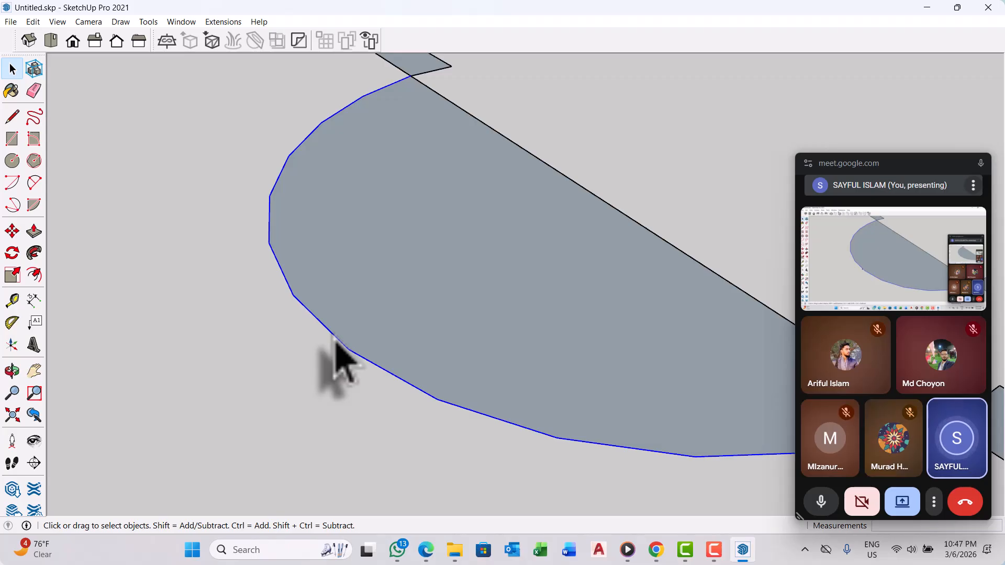
{"action": "right_click", "coordinate": [336, 341]}
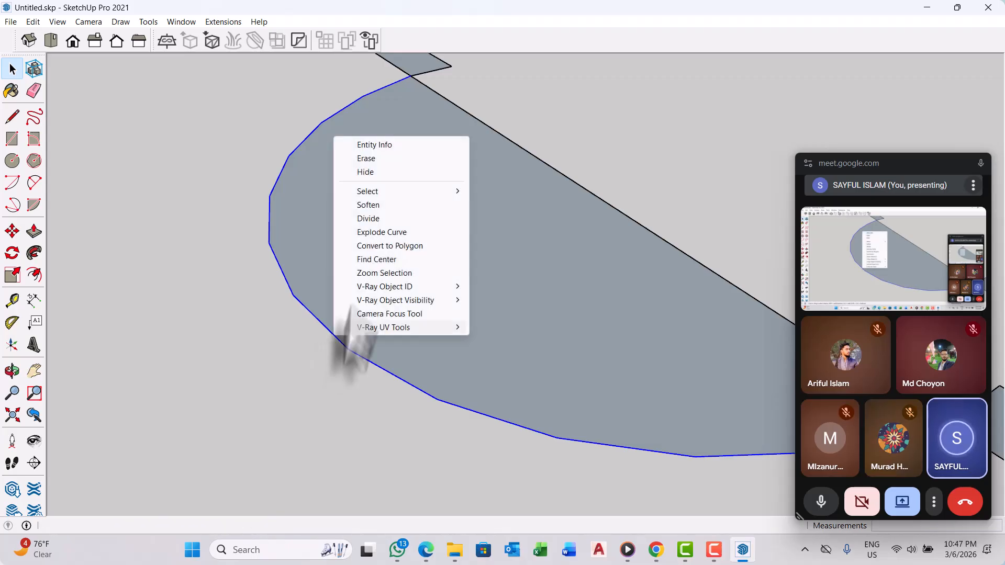
{"action": "left_click", "coordinate": [388, 146]}
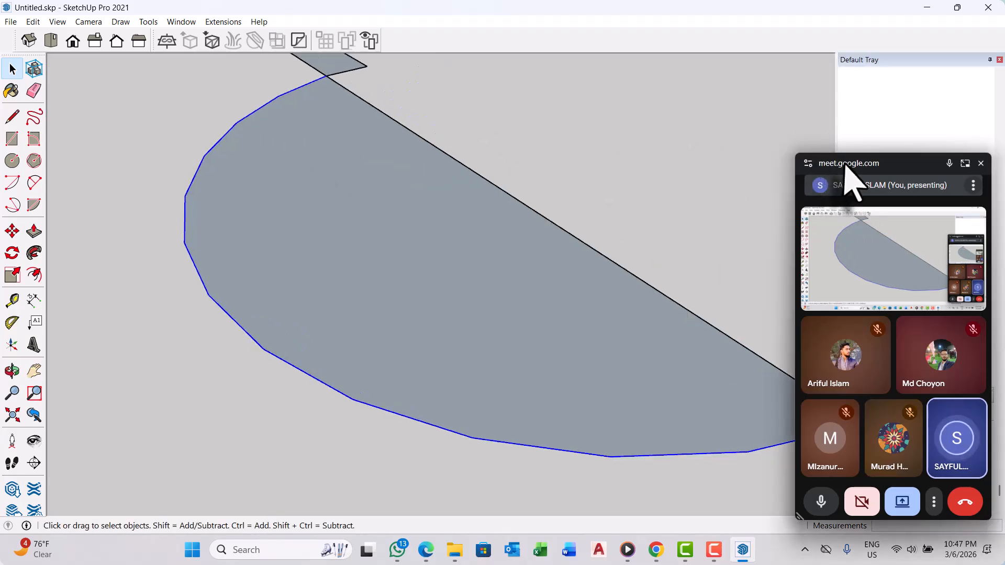
{"action": "left_click_drag", "start_coordinate": [852, 166], "coordinate": [854, 544]}
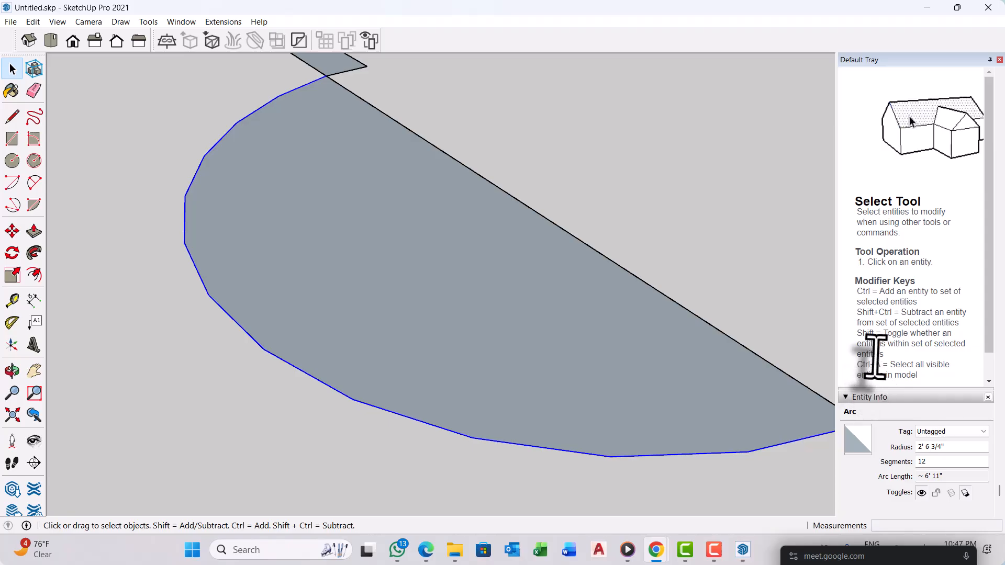
{"action": "left_click", "coordinate": [935, 462]}
{"action": "left_click_drag", "start_coordinate": [935, 462], "coordinate": [911, 462]}
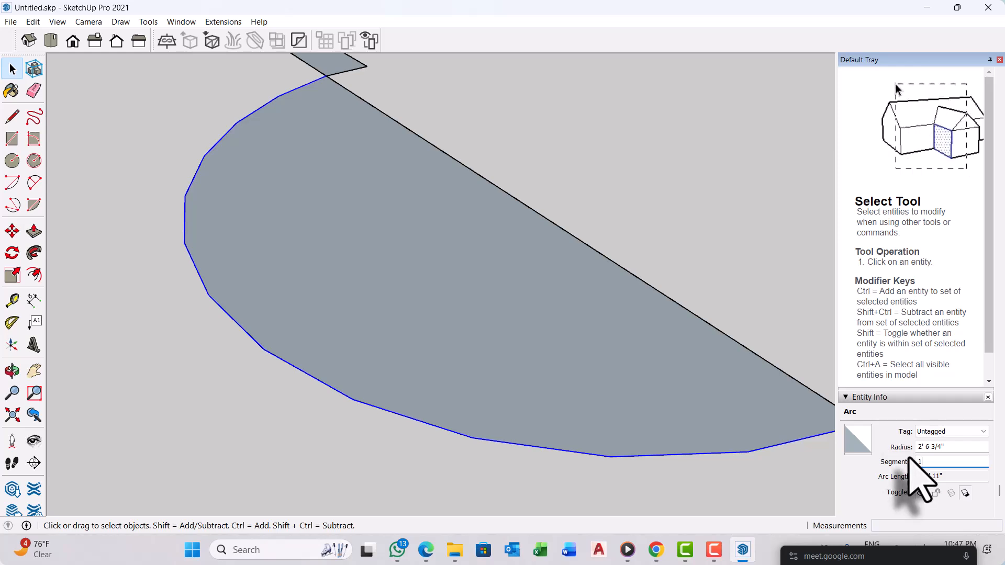
{"action": "key", "text": "Return"}
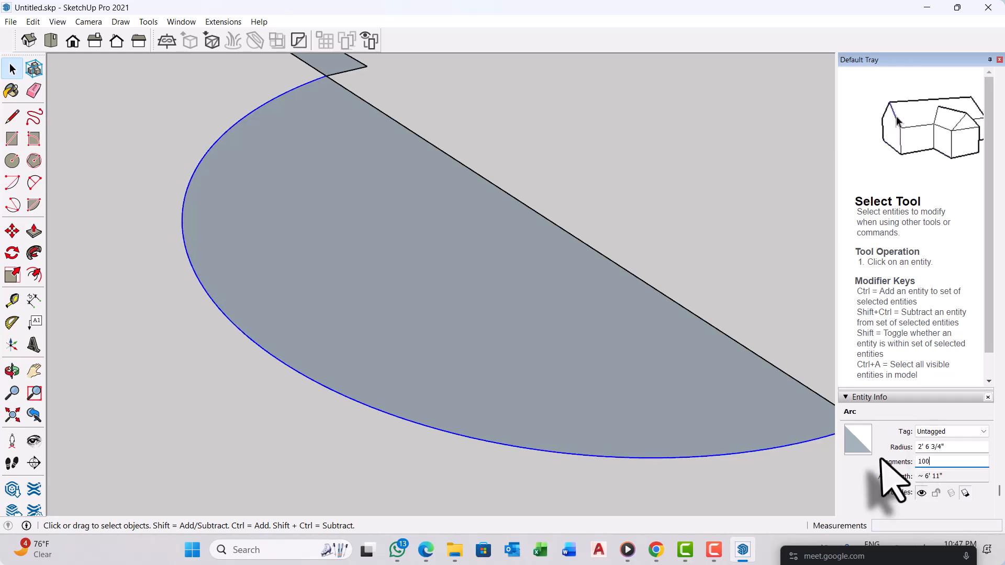
Step: Offset only the selected arc 5" inward to form the thickness of the curved wall
{"action": "scroll", "coordinate": [314, 296], "scroll_direction": "down", "scroll_amount": 6}
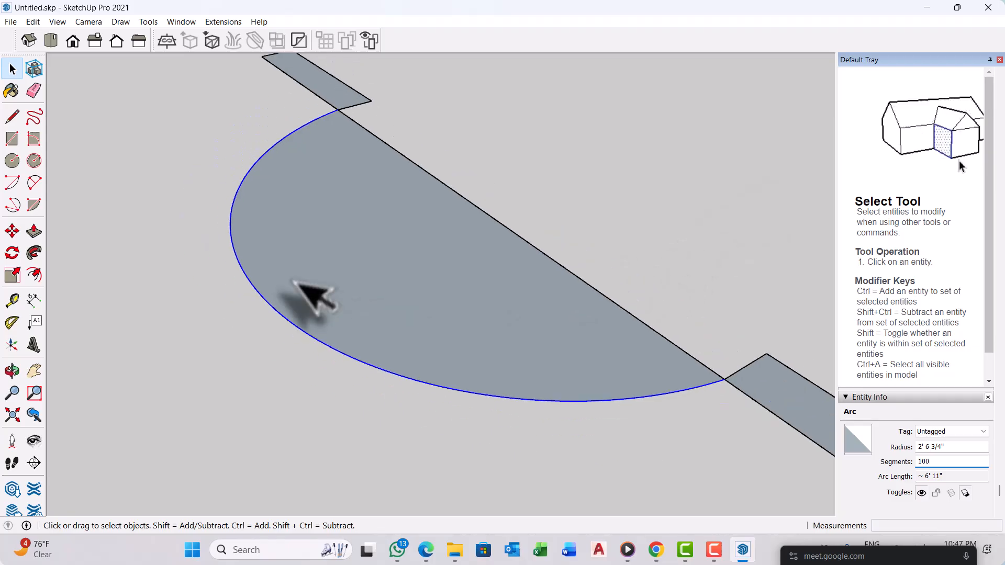
{"action": "middle_click_drag", "start_coordinate": [494, 251], "coordinate": [484, 238]}
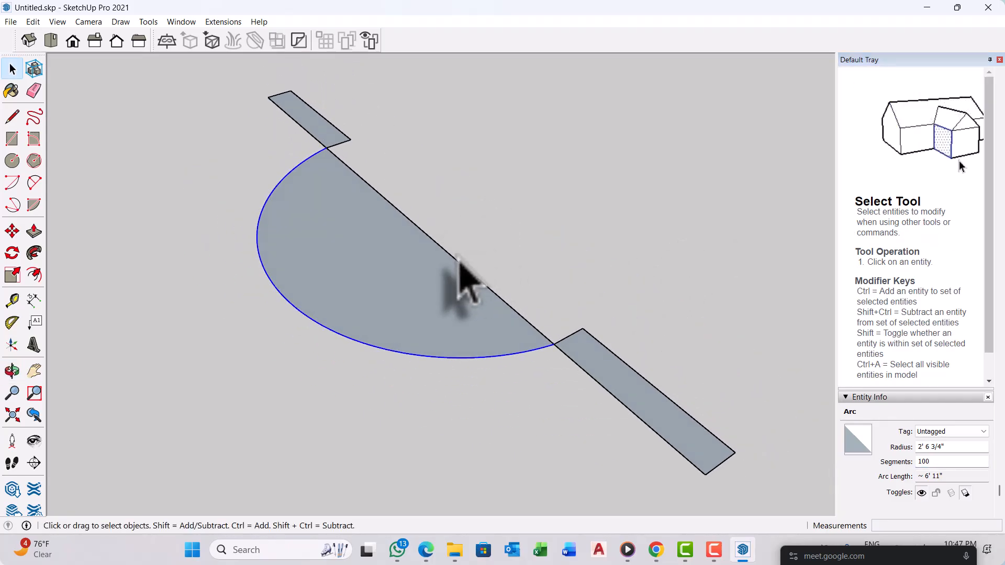
{"action": "key", "text": "f"}
{"action": "scroll", "coordinate": [347, 314], "scroll_direction": "up", "scroll_amount": 3}
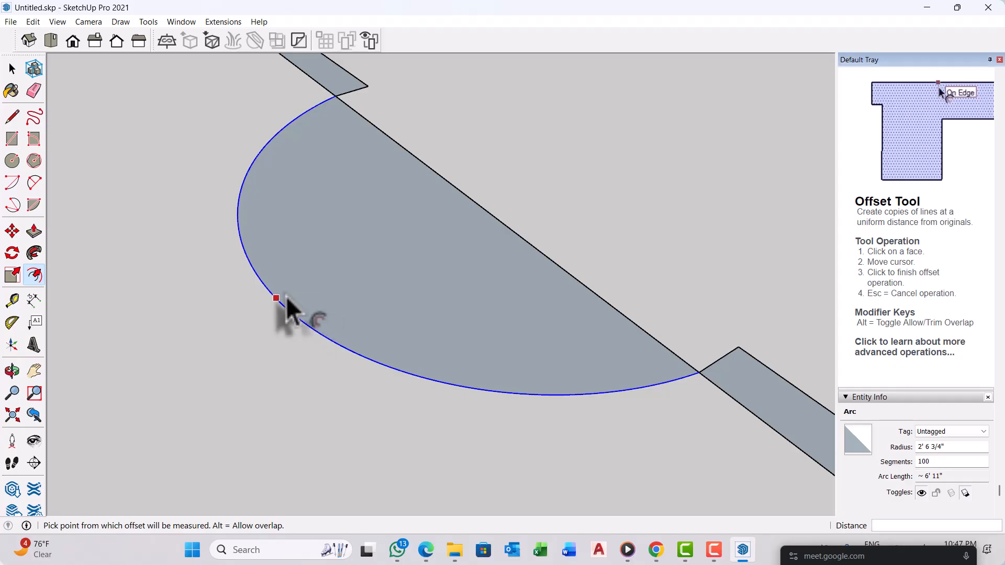
{"action": "left_click", "coordinate": [276, 297]}
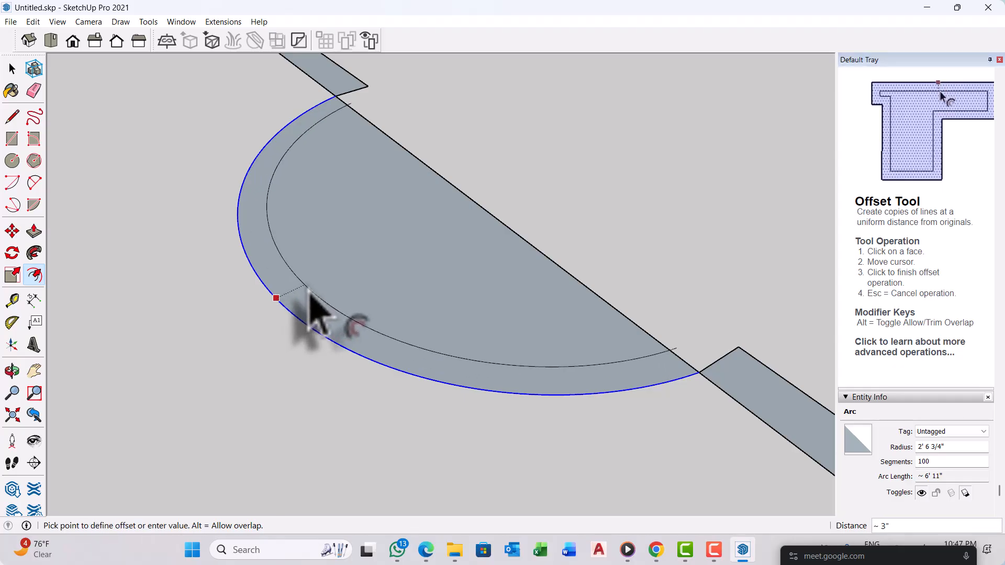
{"action": "type", "text": "5"}
{"action": "key", "text": "Return"}
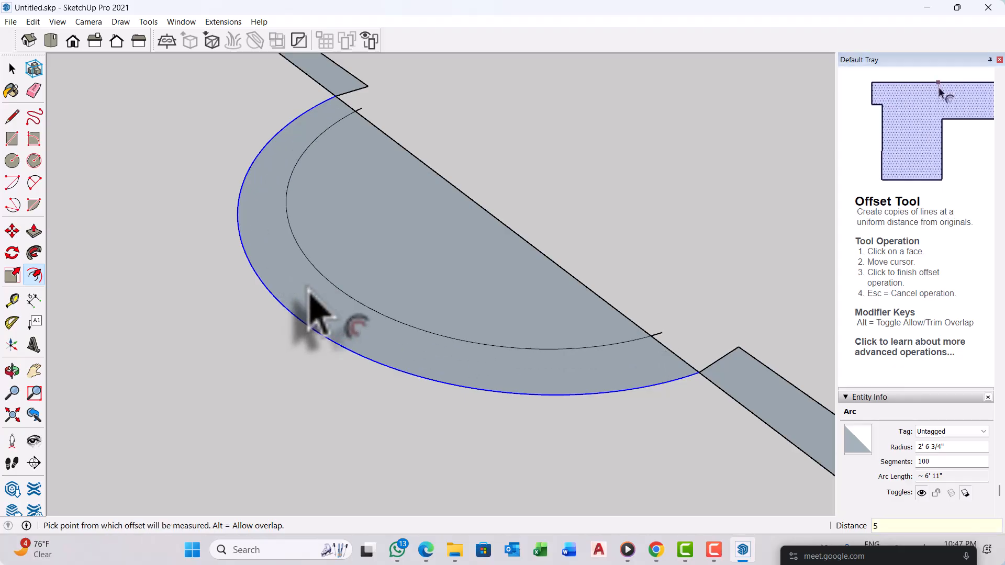
{"action": "key", "text": "space"}
Step: Delete the two short ends of the offset arc that overshoot the straight chord line
{"action": "scroll", "coordinate": [576, 366], "scroll_direction": "down", "scroll_amount": 1}
{"action": "scroll", "coordinate": [607, 361], "scroll_direction": "up", "scroll_amount": 2}
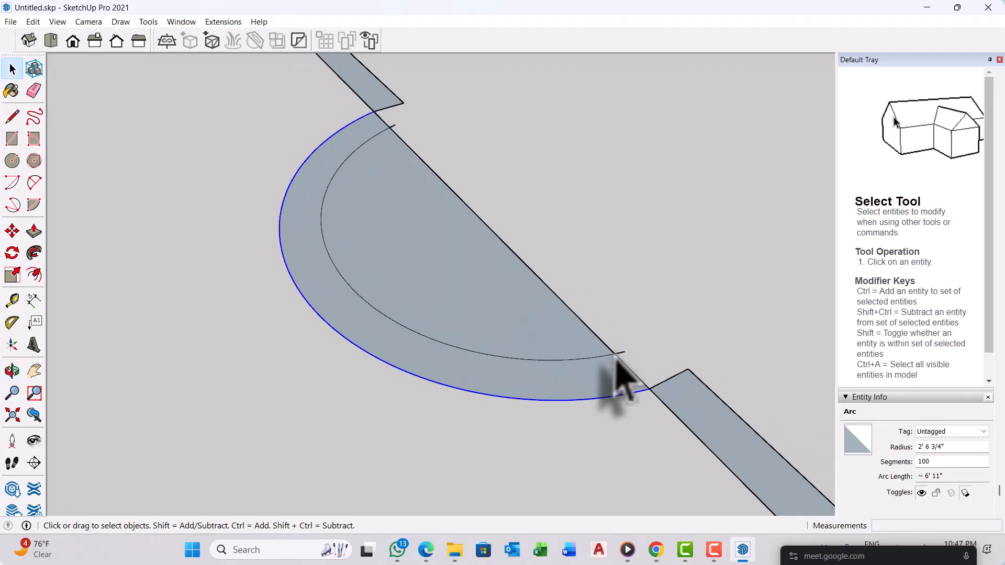
{"action": "key", "text": "Delete"}
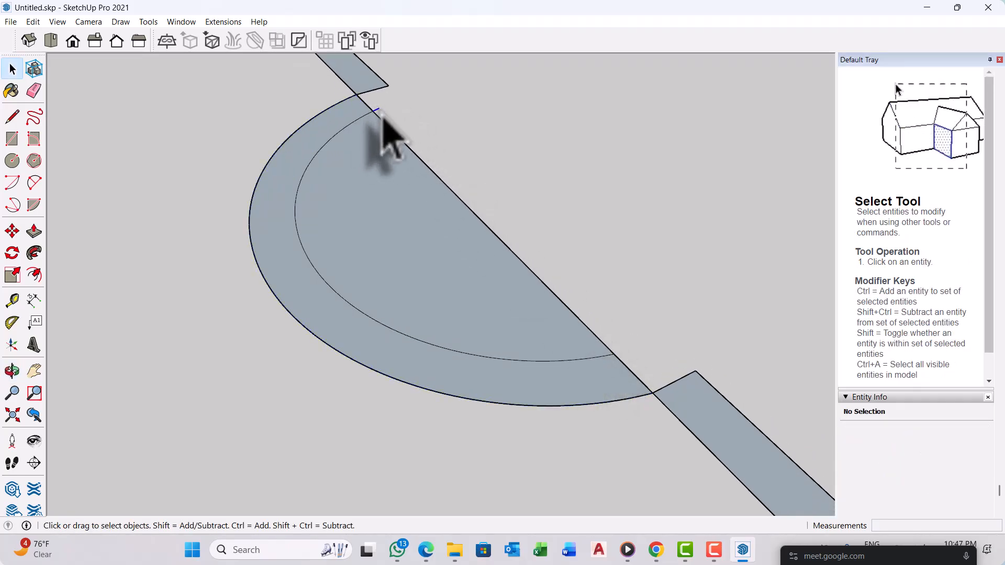
{"action": "key", "text": "Delete"}
Step: Delete the inner face together with its straight chord edge, leaving only the curved band between the two arcs
{"action": "scroll", "coordinate": [471, 242], "scroll_direction": "down", "scroll_amount": 1}
{"action": "middle_click_drag", "start_coordinate": [471, 242], "coordinate": [473, 287]}
{"action": "middle_click_drag", "start_coordinate": [420, 346], "coordinate": [498, 252]}
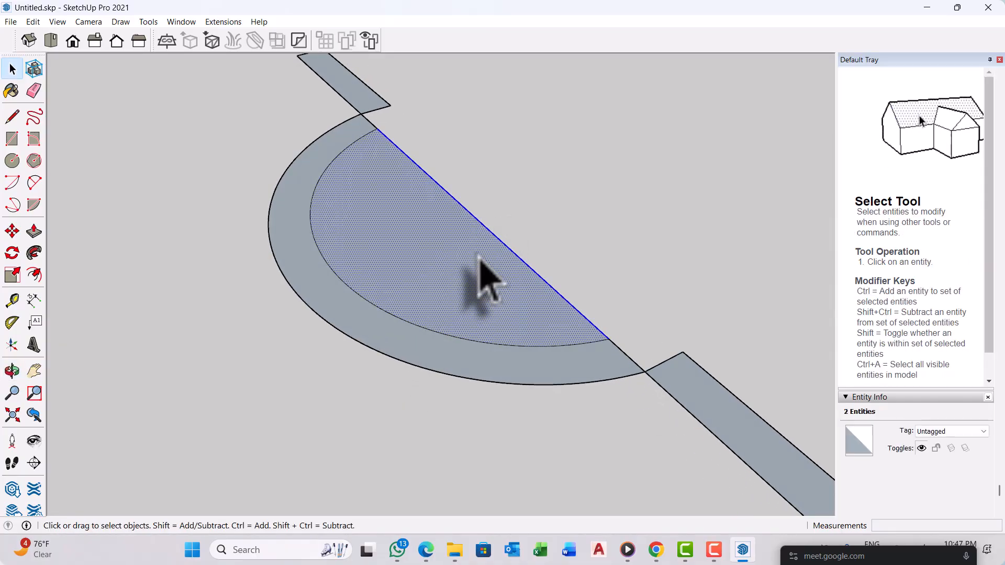
{"action": "key", "text": "Delete"}
{"action": "middle_click_drag", "start_coordinate": [492, 266], "coordinate": [367, 290]}
{"action": "middle_click_drag", "start_coordinate": [556, 314], "coordinate": [449, 336]}
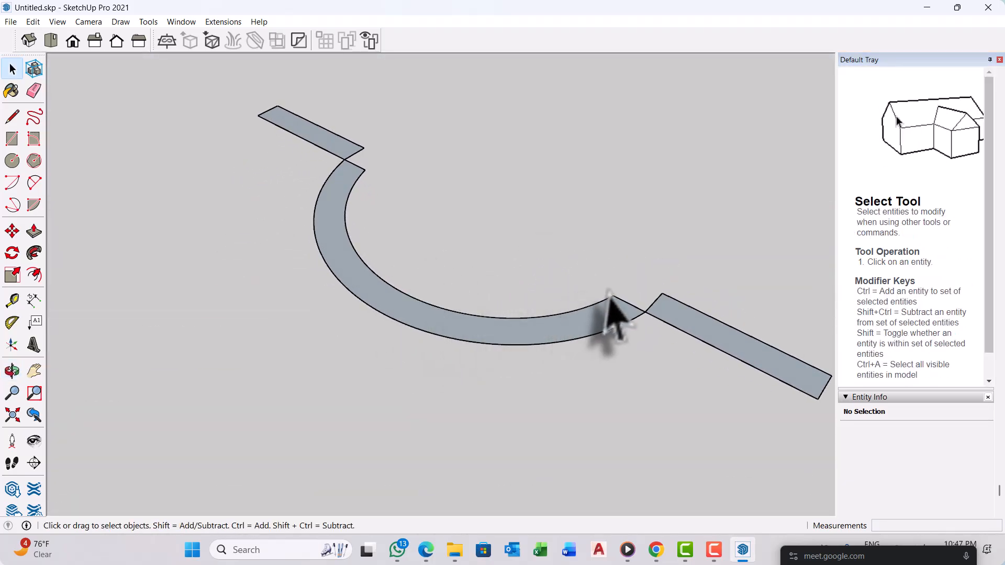
{"action": "middle_click_drag", "start_coordinate": [610, 309], "coordinate": [700, 359]}
{"action": "scroll", "coordinate": [690, 366], "scroll_direction": "up", "scroll_amount": 3}
{"action": "scroll", "coordinate": [675, 348], "scroll_direction": "down", "scroll_amount": 4}
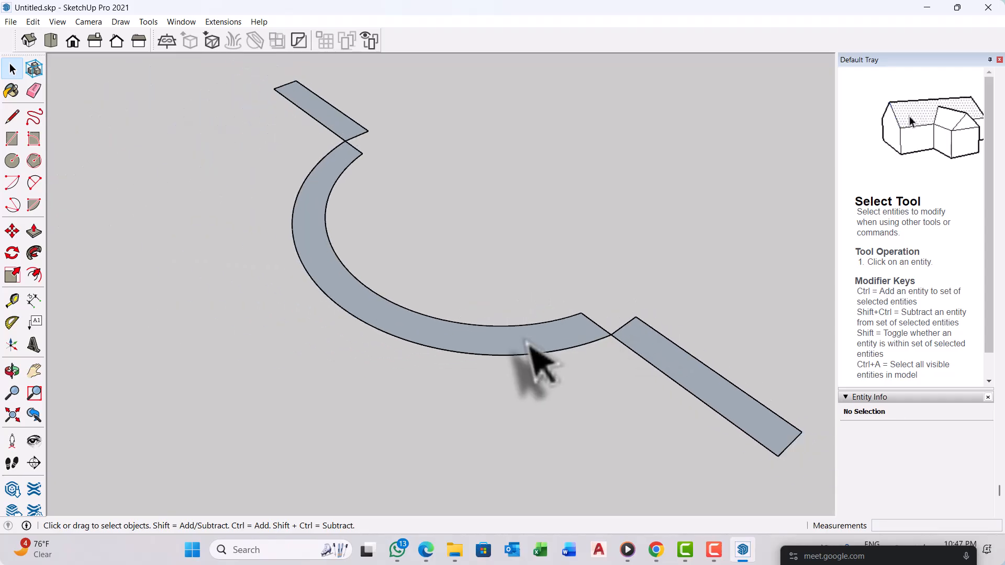
{"action": "middle_click_drag", "start_coordinate": [538, 352], "coordinate": [644, 337]}
{"action": "scroll", "coordinate": [632, 226], "scroll_direction": "up", "scroll_amount": 3}
{"action": "scroll", "coordinate": [620, 246], "scroll_direction": "up", "scroll_amount": 2}
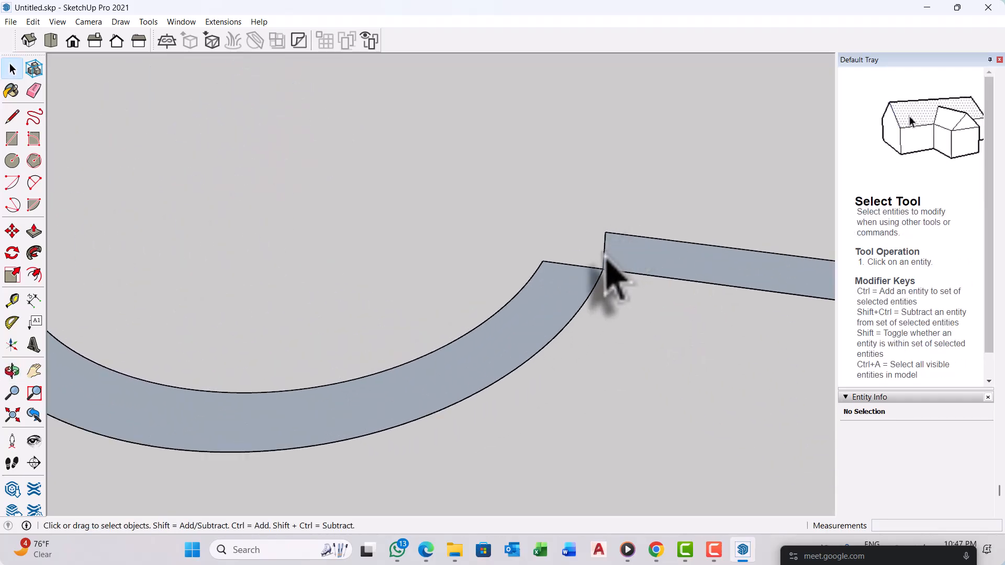
{"action": "scroll", "coordinate": [611, 273], "scroll_direction": "up", "scroll_amount": 1}
{"action": "key", "text": "m"}
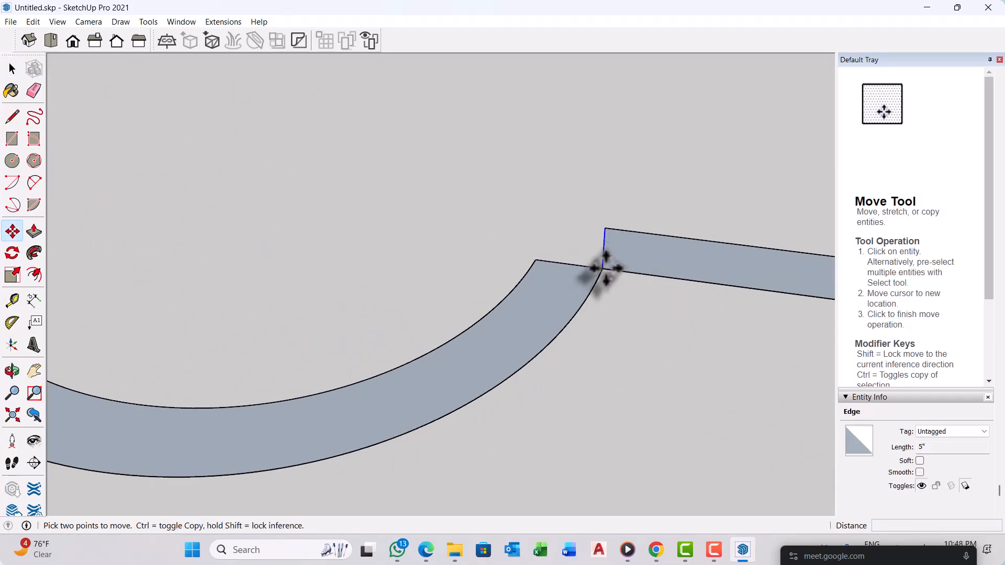
{"action": "left_click", "coordinate": [606, 268]}
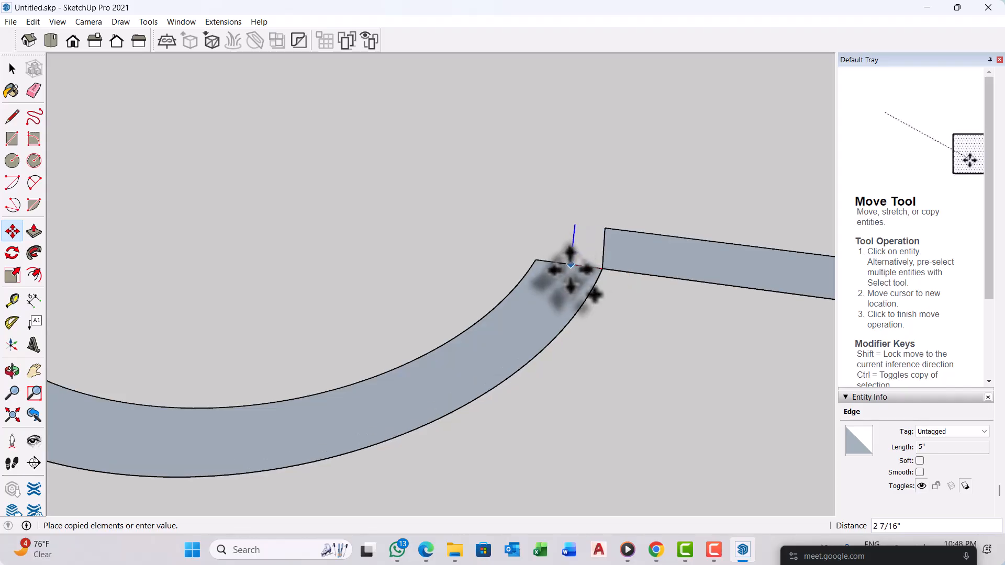
{"action": "key", "text": "space"}
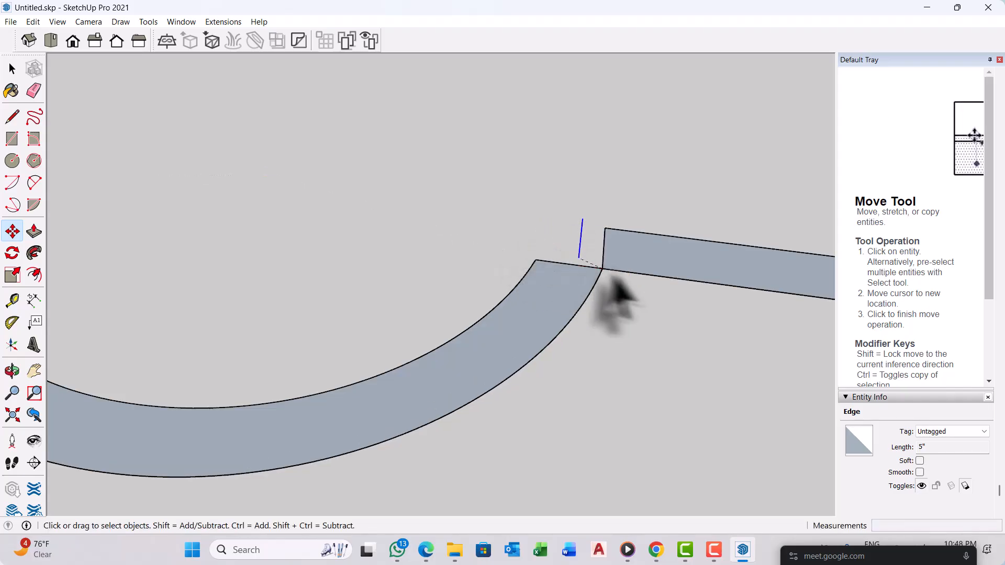
Step: Extrude the curved band upward 2' 6", taking the height from the window sill of the house
{"action": "scroll", "coordinate": [654, 314], "scroll_direction": "down", "scroll_amount": 5}
{"action": "middle_click_drag", "start_coordinate": [532, 314], "coordinate": [390, 301]}
{"action": "scroll", "coordinate": [362, 324], "scroll_direction": "up", "scroll_amount": 2}
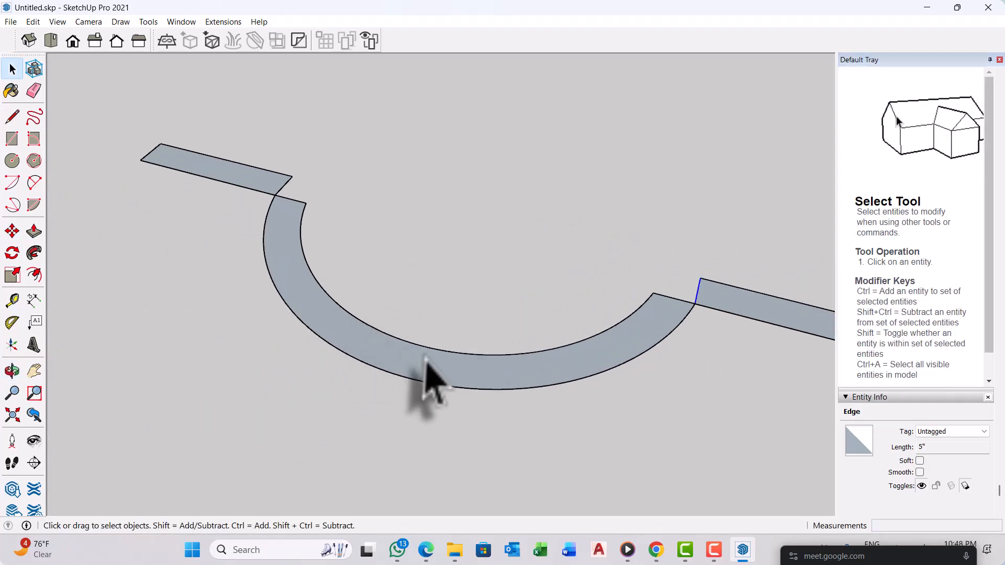
{"action": "middle_click_drag", "start_coordinate": [425, 357], "coordinate": [355, 323]}
{"action": "middle_click_drag", "start_coordinate": [435, 366], "coordinate": [405, 371]}
{"action": "scroll", "coordinate": [419, 374], "scroll_direction": "down", "scroll_amount": 2}
{"action": "middle_click_drag", "start_coordinate": [539, 410], "coordinate": [445, 354]}
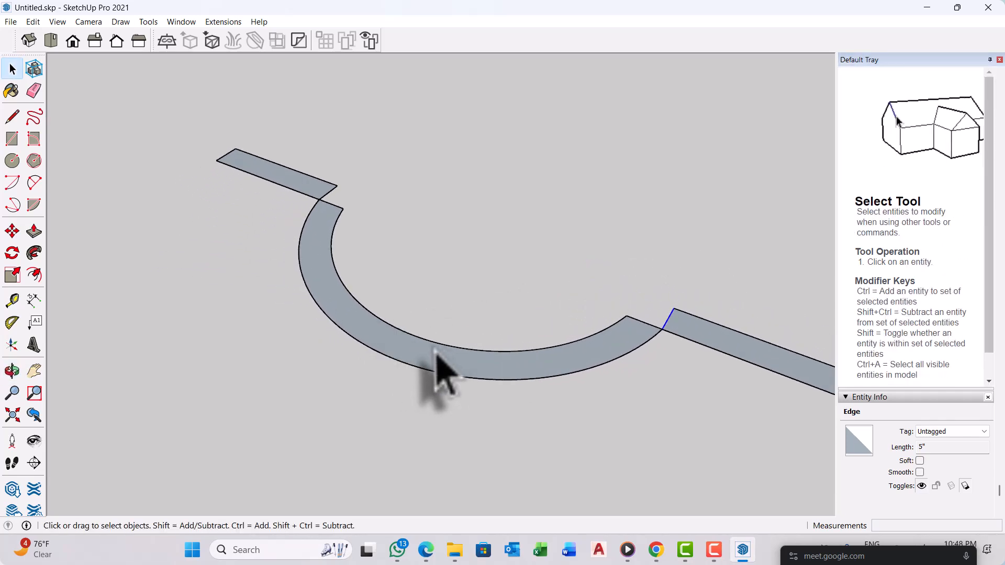
{"action": "key", "text": "p"}
{"action": "left_click", "coordinate": [449, 385]}
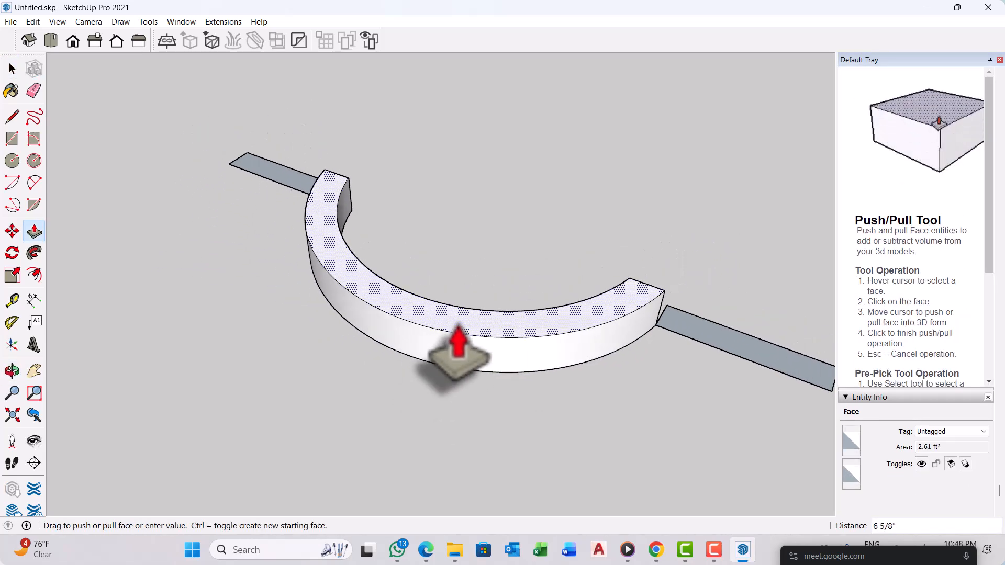
{"action": "scroll", "coordinate": [459, 348], "scroll_direction": "down", "scroll_amount": 10}
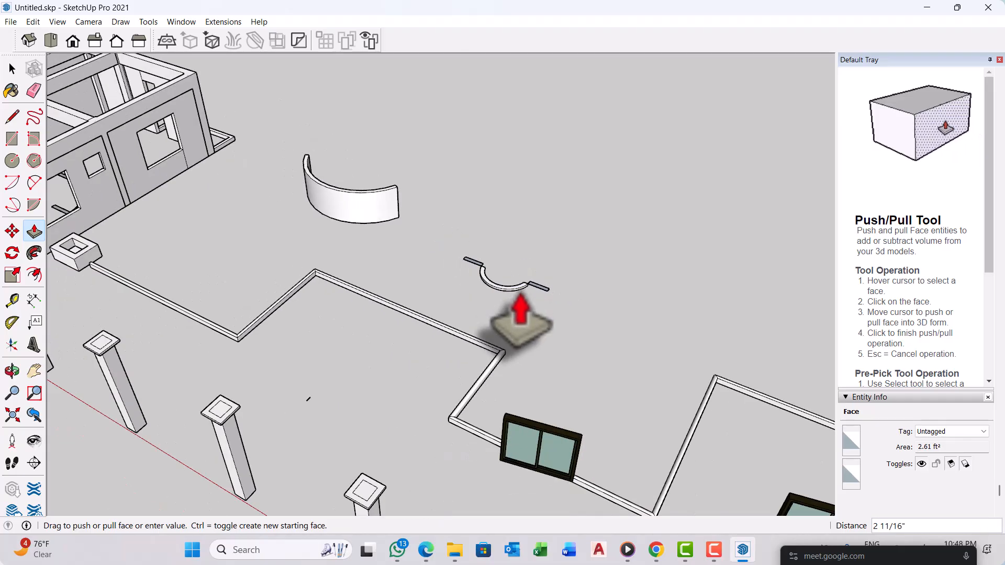
{"action": "scroll", "coordinate": [518, 314], "scroll_direction": "down", "scroll_amount": 3}
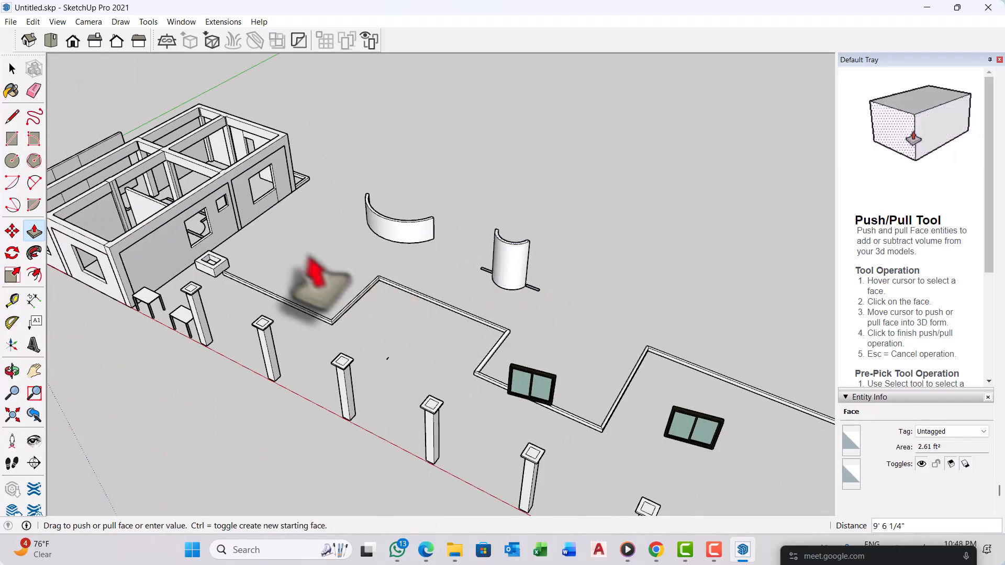
{"action": "left_click", "coordinate": [254, 204]}
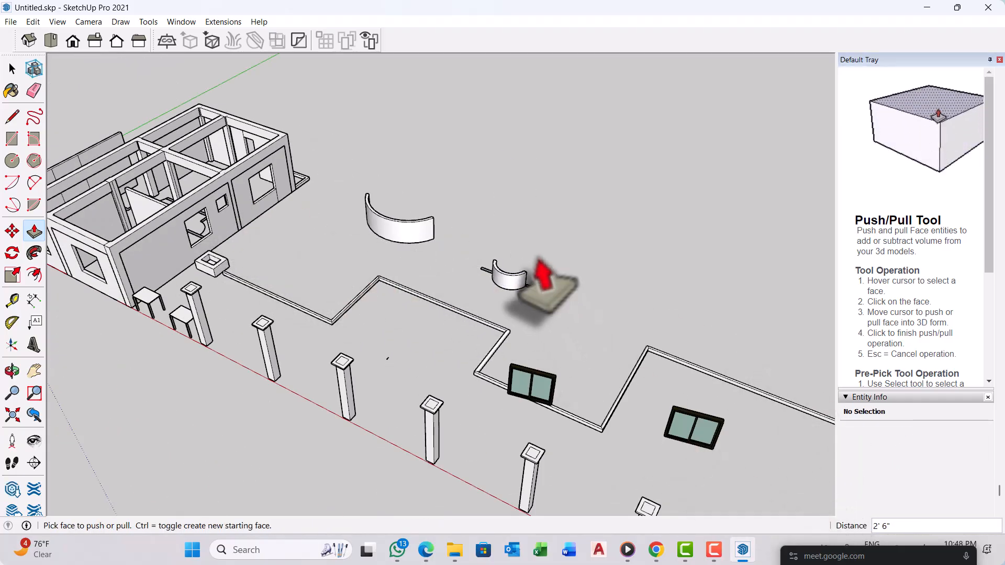
Step: Extrude the top of the curved wall a further 4' 6" as a new section, matching the head height of the house's window
{"action": "scroll", "coordinate": [510, 277], "scroll_direction": "up", "scroll_amount": 3}
{"action": "scroll", "coordinate": [512, 285], "scroll_direction": "up", "scroll_amount": 6}
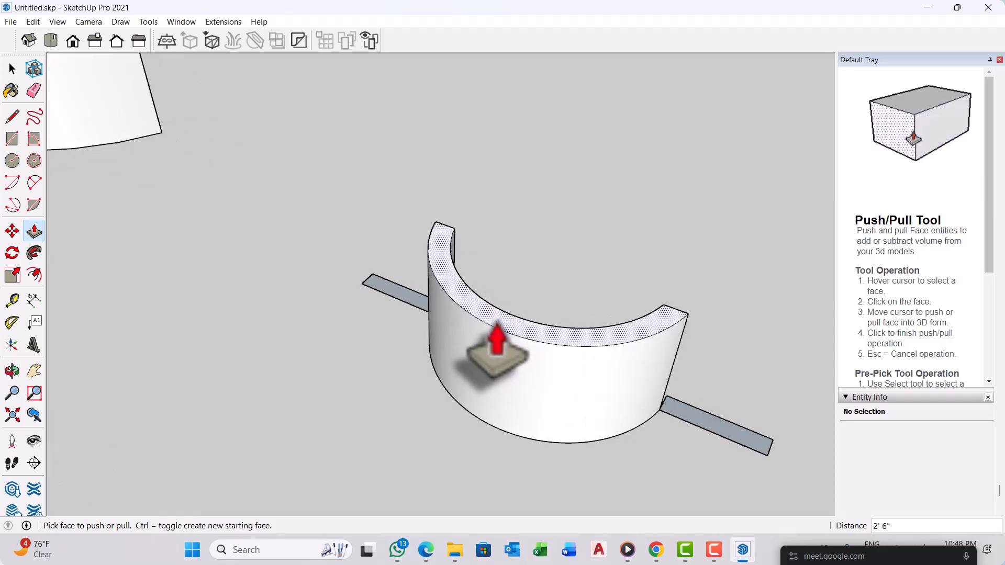
{"action": "key", "text": "o"}
{"action": "middle_click_drag", "start_coordinate": [485, 316], "coordinate": [466, 329]}
{"action": "scroll", "coordinate": [496, 333], "scroll_direction": "up", "scroll_amount": 2}
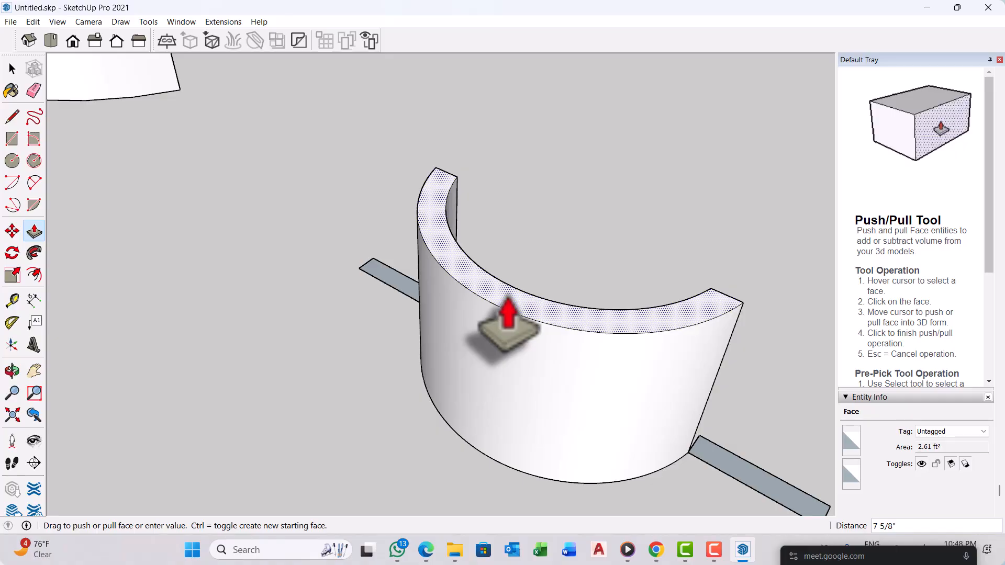
{"action": "key", "text": "ctrl"}
{"action": "scroll", "coordinate": [492, 329], "scroll_direction": "down", "scroll_amount": 2}
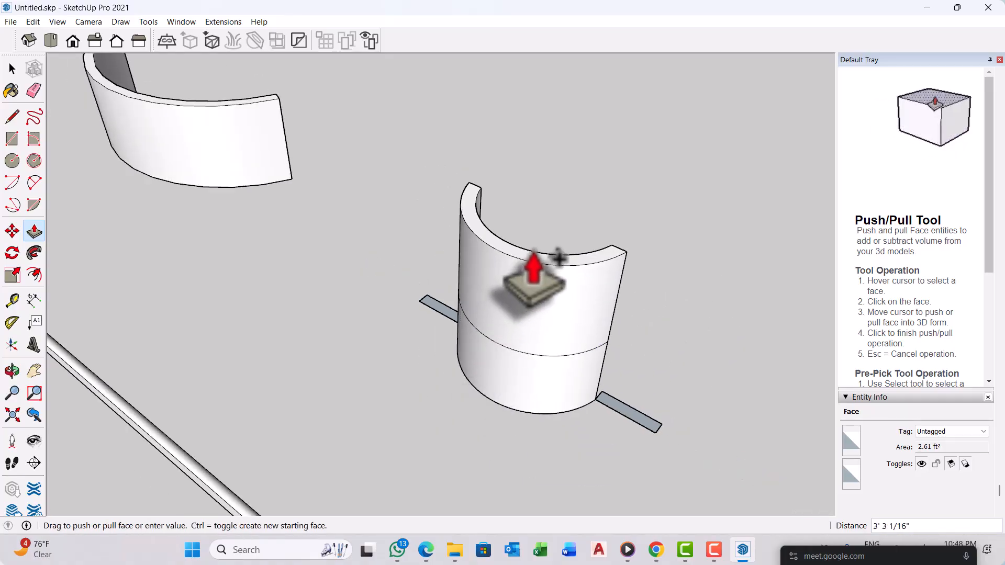
{"action": "scroll", "coordinate": [534, 270], "scroll_direction": "down", "scroll_amount": 5}
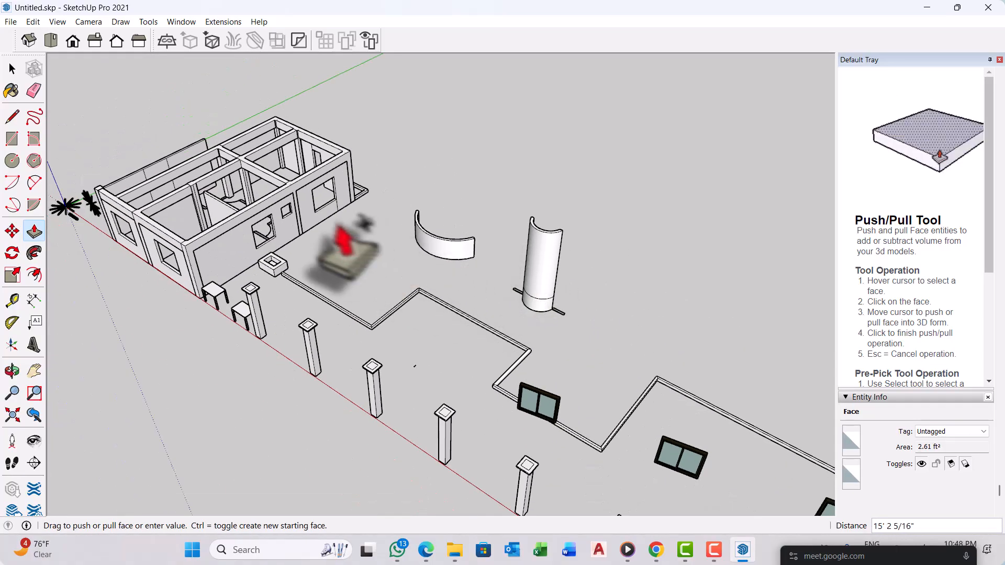
{"action": "left_click", "coordinate": [316, 196]}
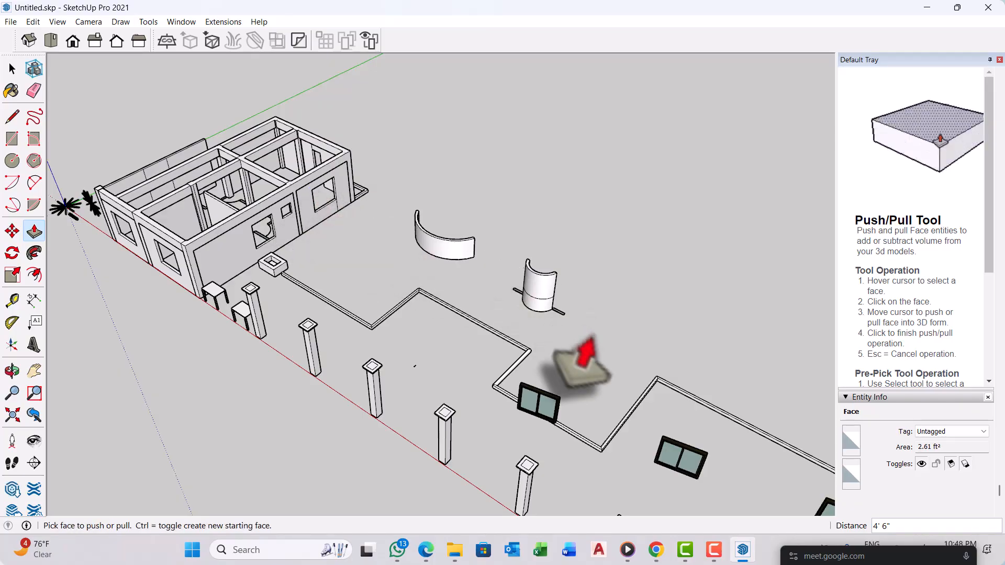
Step: Extrude the curved wall's top another 1' 6" as a new section, taking the height from the house's front wall
{"action": "middle_click_drag", "start_coordinate": [654, 354], "coordinate": [552, 254]}
{"action": "scroll", "coordinate": [526, 273], "scroll_direction": "up", "scroll_amount": 3}
{"action": "scroll", "coordinate": [518, 335], "scroll_direction": "up", "scroll_amount": 3}
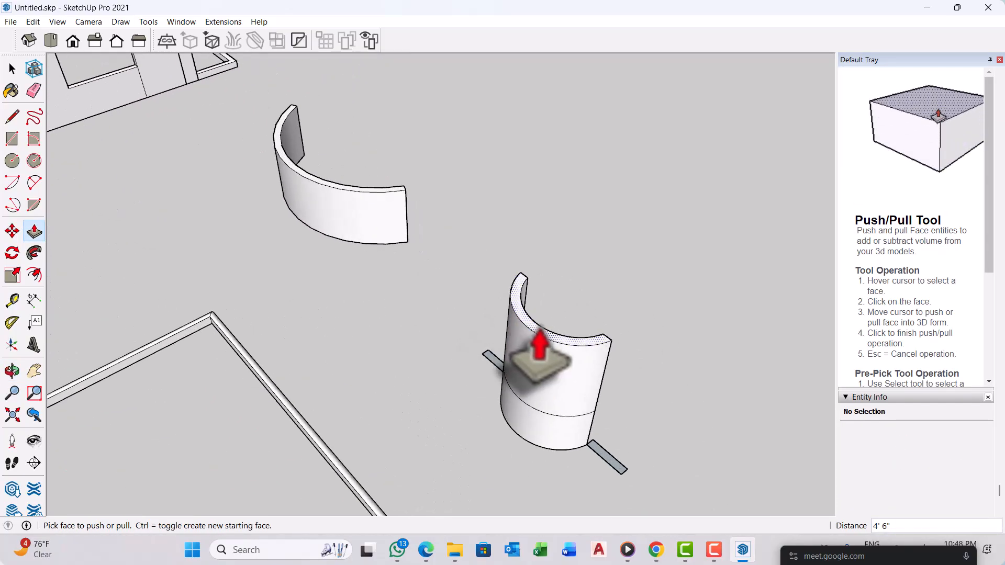
{"action": "scroll", "coordinate": [517, 314], "scroll_direction": "up", "scroll_amount": 2}
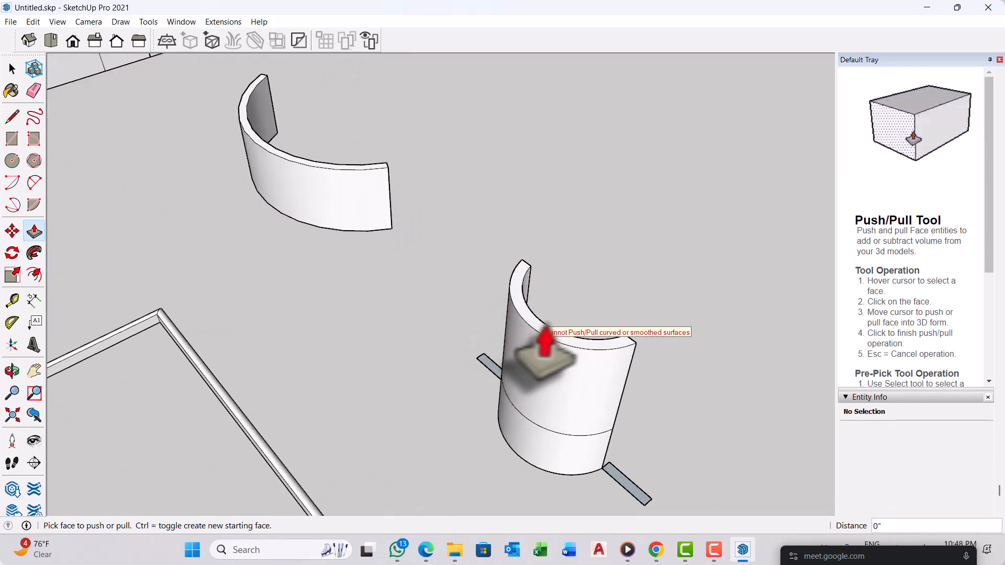
{"action": "left_click", "coordinate": [539, 327]}
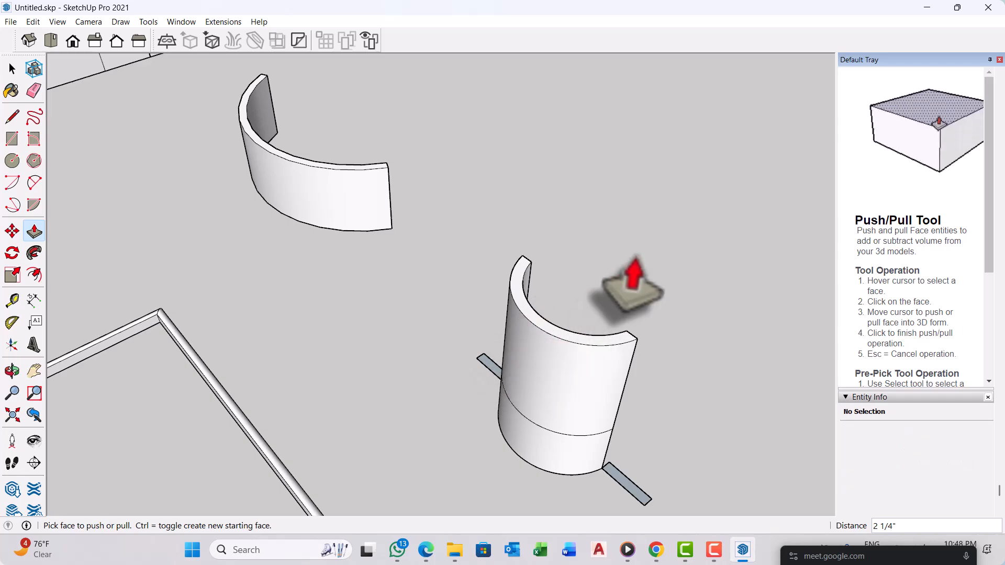
{"action": "scroll", "coordinate": [545, 332], "scroll_direction": "up", "scroll_amount": 1}
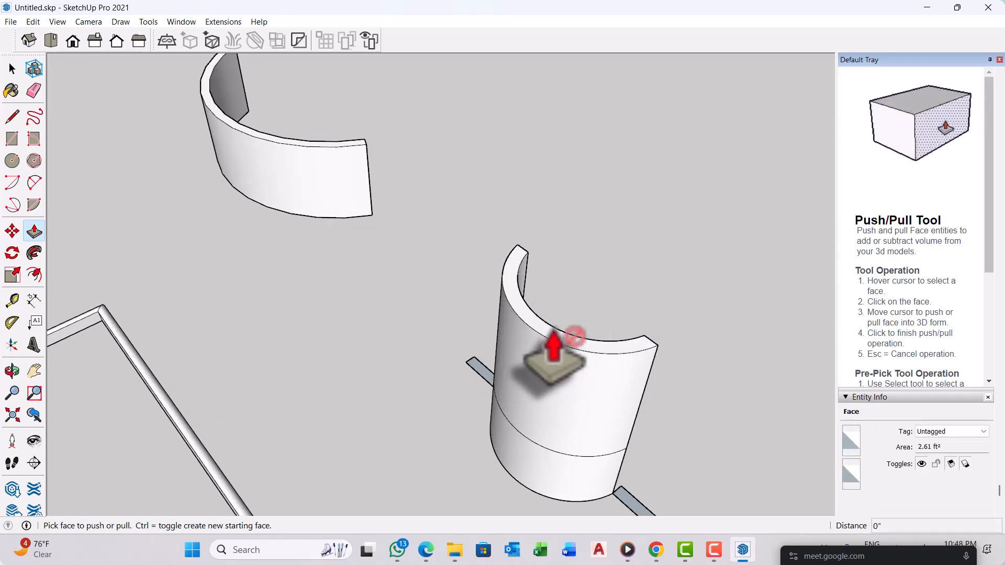
{"action": "left_click", "coordinate": [552, 356]}
{"action": "scroll", "coordinate": [563, 325], "scroll_direction": "down", "scroll_amount": 4}
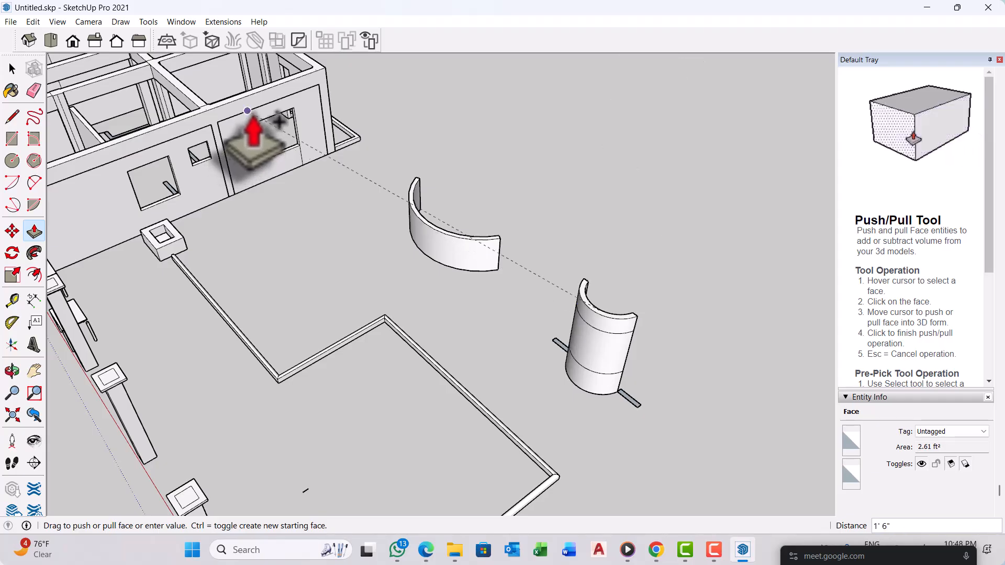
{"action": "left_click", "coordinate": [253, 119]}
Step: Delete the middle section of the curved wall to leave a full-width opening between the lower and upper sections
{"action": "key", "text": "space"}
{"action": "scroll", "coordinate": [606, 343], "scroll_direction": "up", "scroll_amount": 2}
{"action": "middle_click_drag", "start_coordinate": [622, 403], "coordinate": [617, 382]}
{"action": "scroll", "coordinate": [606, 389], "scroll_direction": "up", "scroll_amount": 4}
{"action": "middle_click_drag", "start_coordinate": [461, 351], "coordinate": [695, 288]}
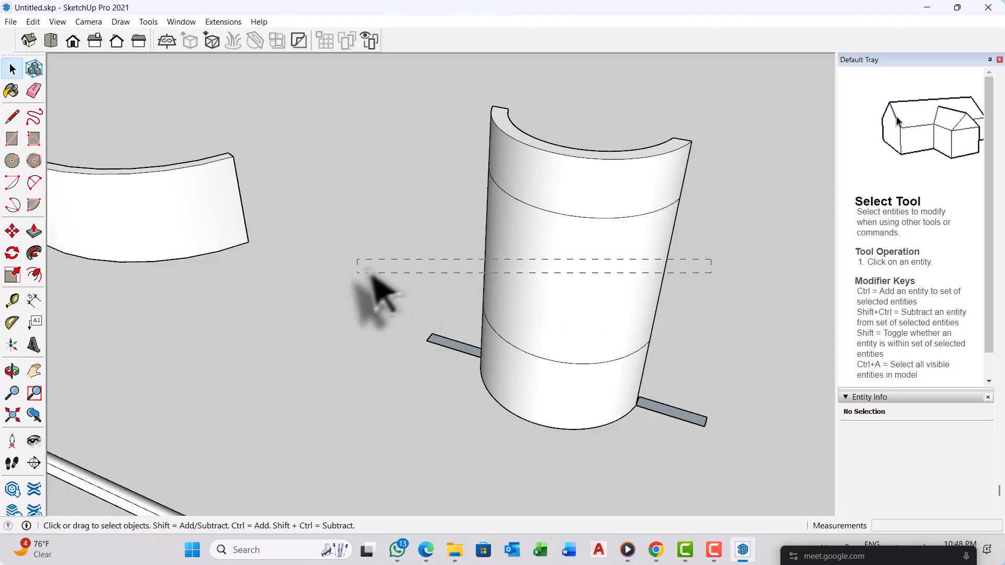
{"action": "left_click_drag", "start_coordinate": [369, 272], "coordinate": [483, 266]}
{"action": "key", "text": "Delete"}
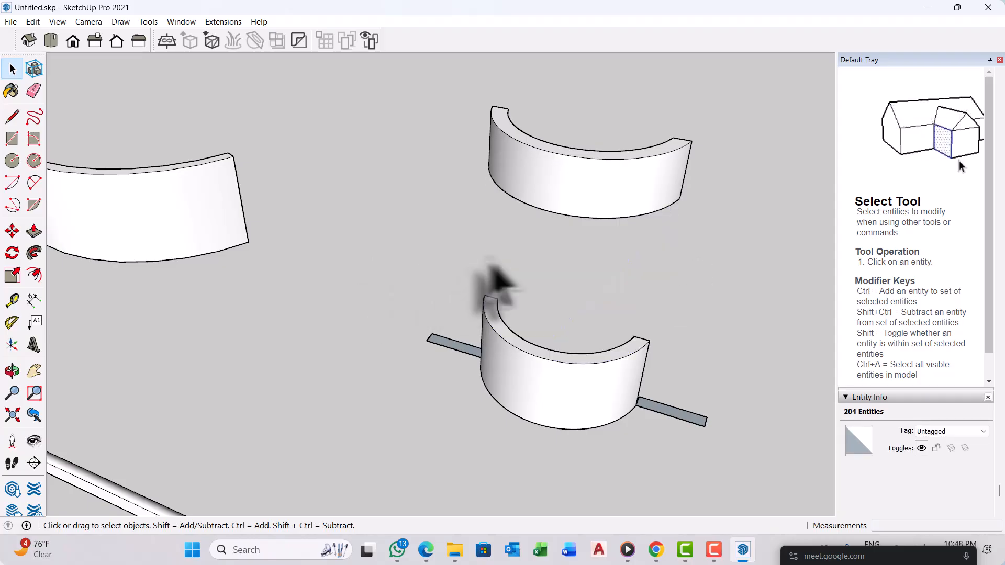
Step: Group the lower curved section with its straight end strips and the upper curved section together
{"action": "middle_click_drag", "start_coordinate": [478, 269], "coordinate": [539, 367]}
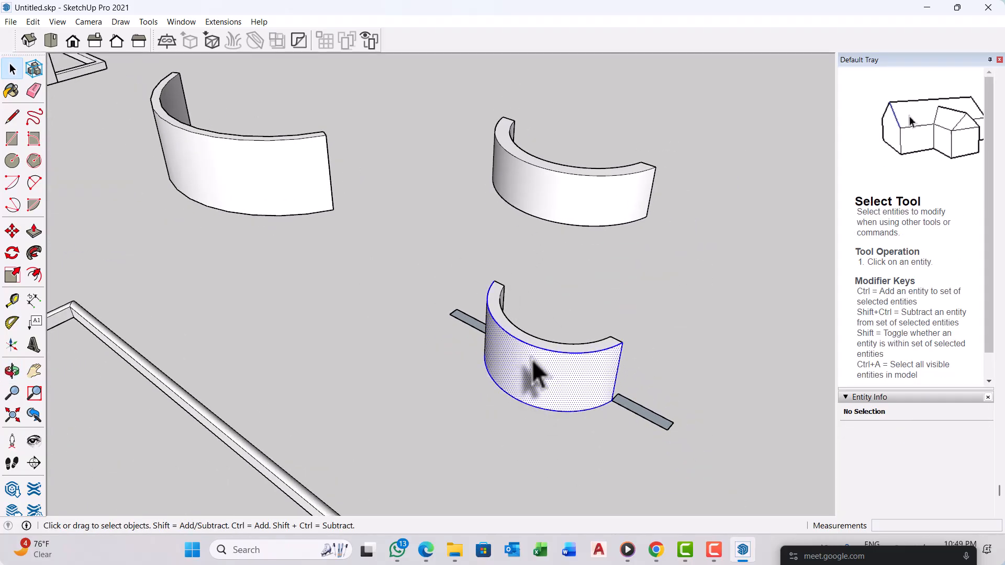
{"action": "triple_click", "coordinate": [532, 361]}
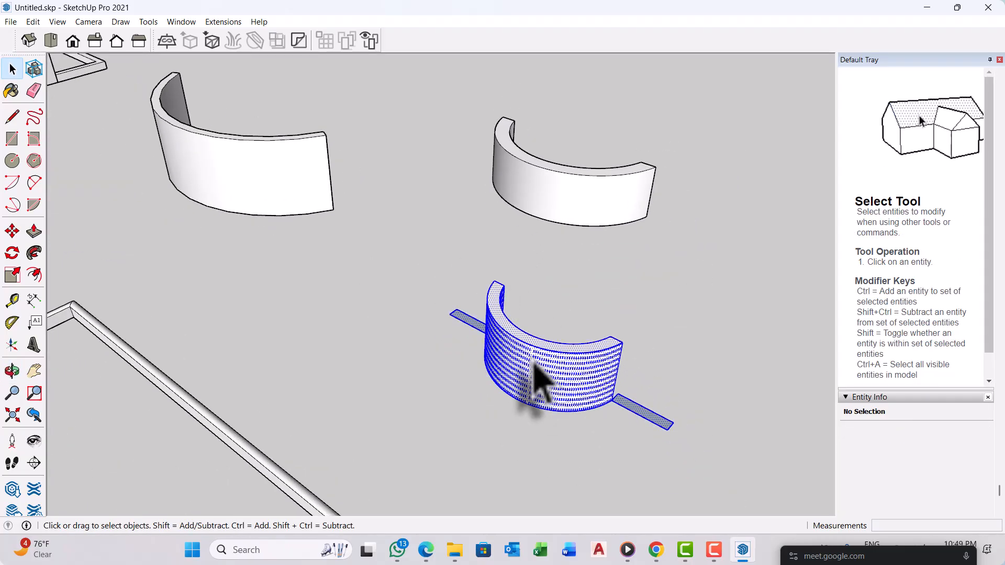
{"action": "triple_click", "coordinate": [588, 180], "text": "ctrl"}
{"action": "right_click", "coordinate": [598, 199]}
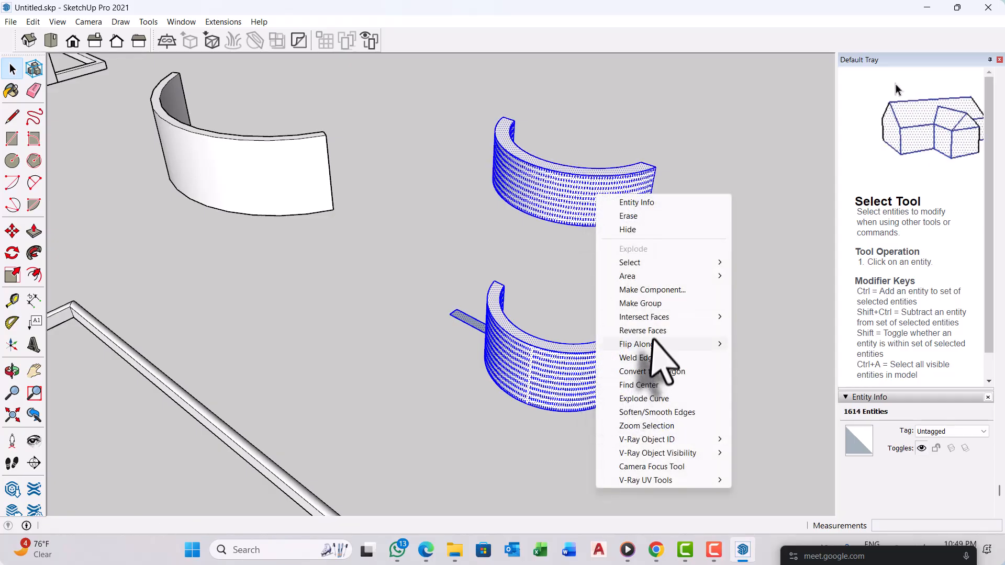
{"action": "left_click", "coordinate": [643, 303]}
{"action": "left_click", "coordinate": [651, 416]}
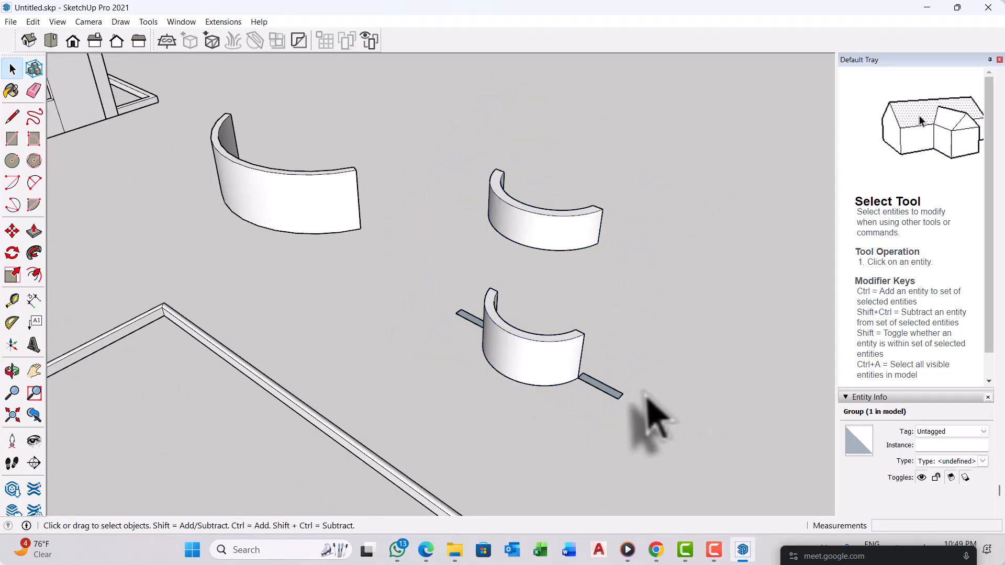
Step: Open the curved wall group and select the full outline of the lower section's top face, both arcs and both end edges
{"action": "scroll", "coordinate": [597, 413], "scroll_direction": "up", "scroll_amount": 3}
{"action": "middle_click_drag", "start_coordinate": [587, 379], "coordinate": [552, 383]}
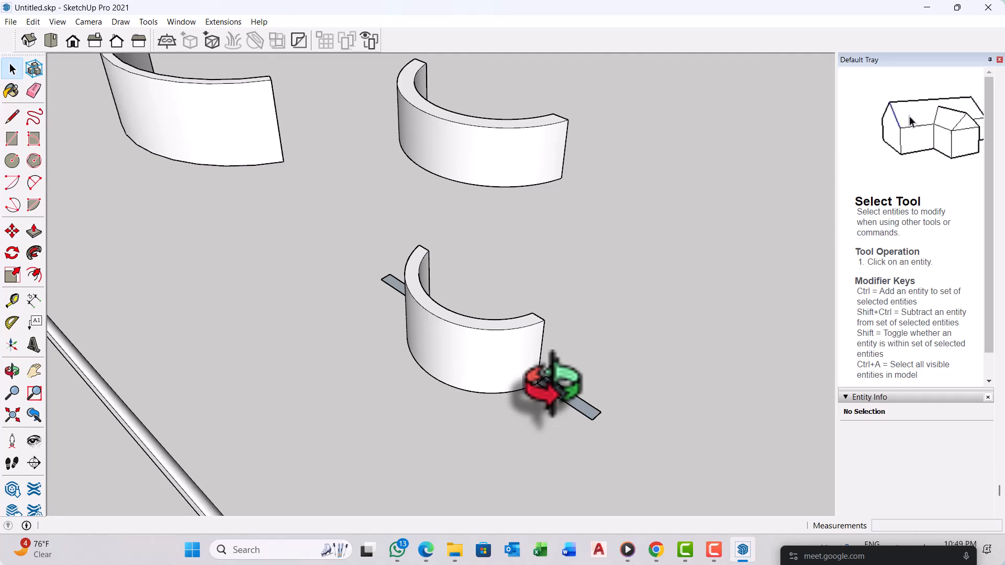
{"action": "scroll", "coordinate": [492, 335], "scroll_direction": "up", "scroll_amount": 5}
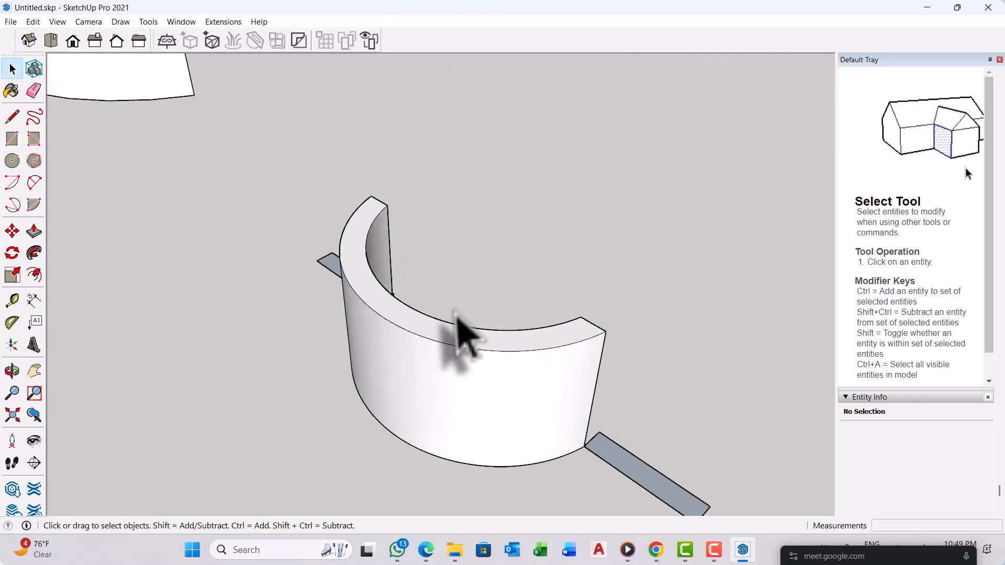
{"action": "scroll", "coordinate": [398, 340], "scroll_direction": "up", "scroll_amount": 4}
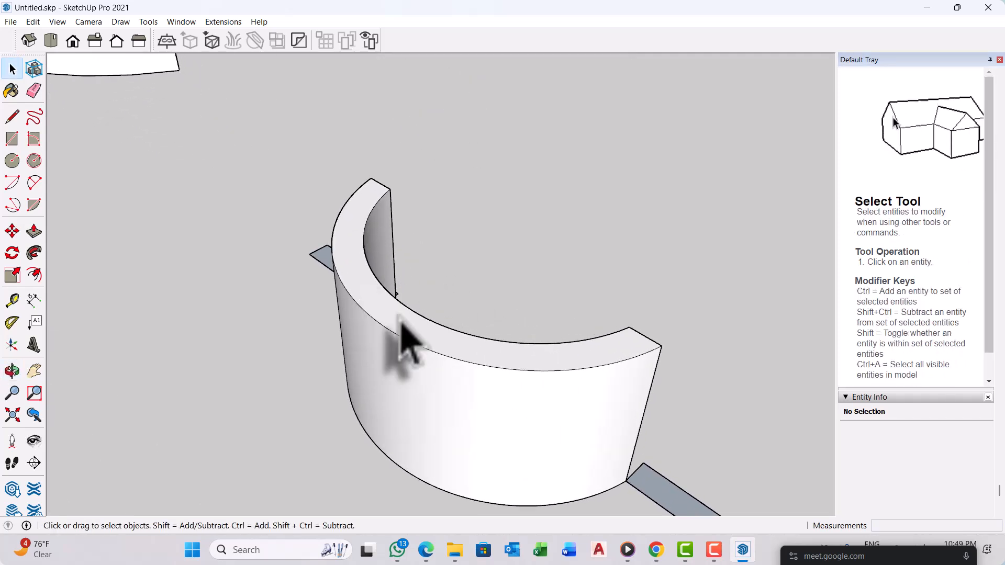
{"action": "left_click", "coordinate": [411, 339]}
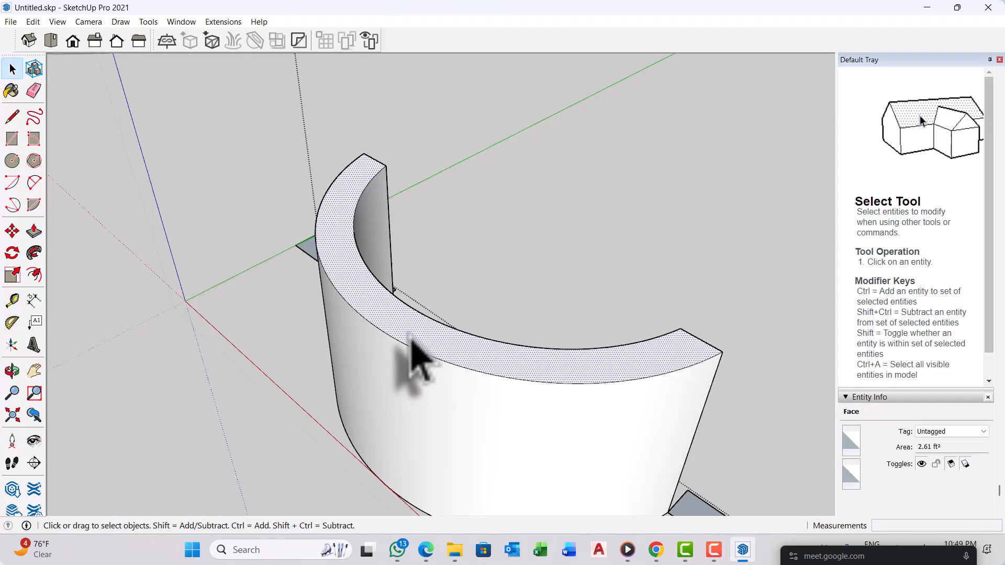
{"action": "middle_click_drag", "start_coordinate": [414, 342], "coordinate": [404, 337]}
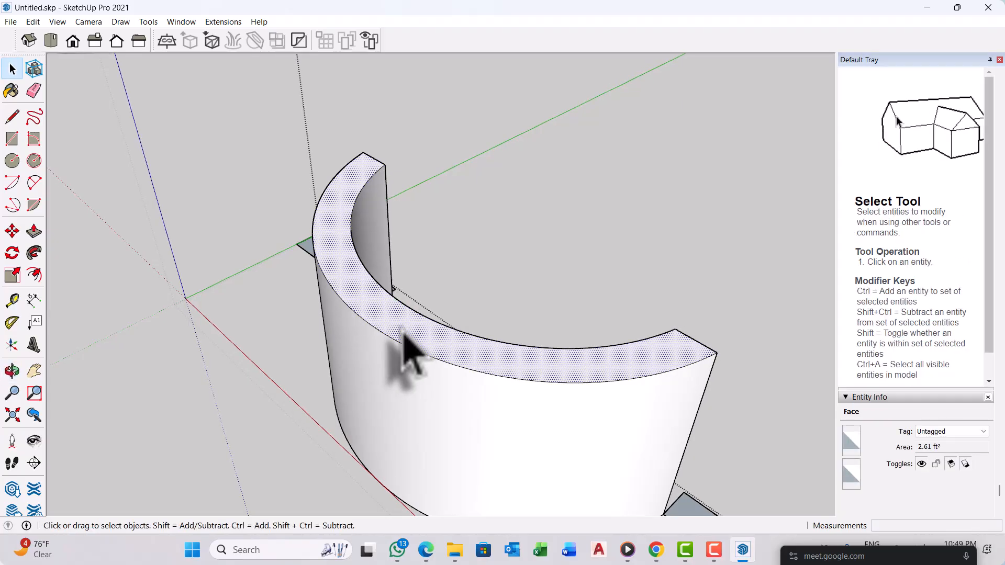
{"action": "scroll", "coordinate": [404, 338], "scroll_direction": "up", "scroll_amount": 1}
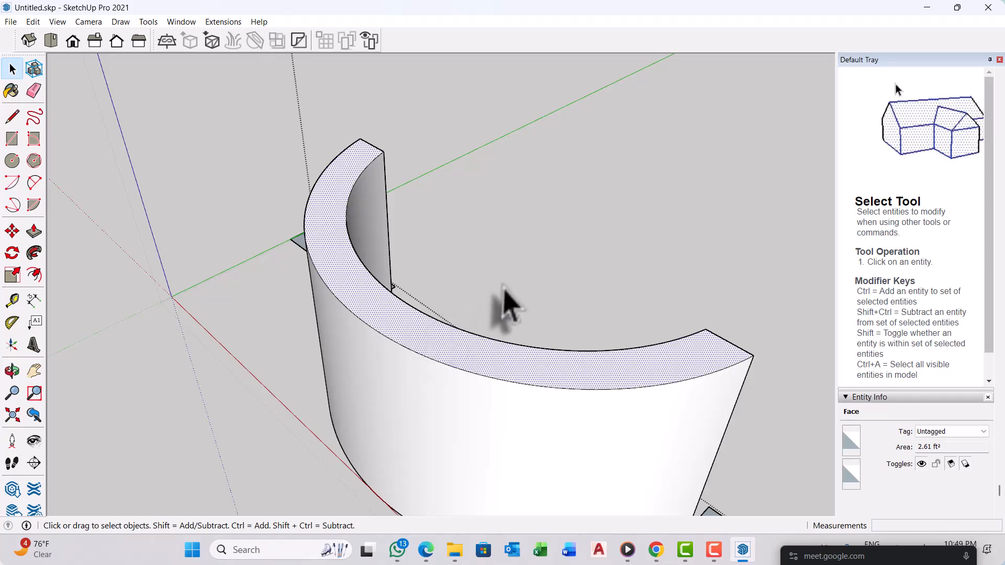
{"action": "left_click", "coordinate": [510, 304]}
{"action": "left_click", "coordinate": [391, 326]}
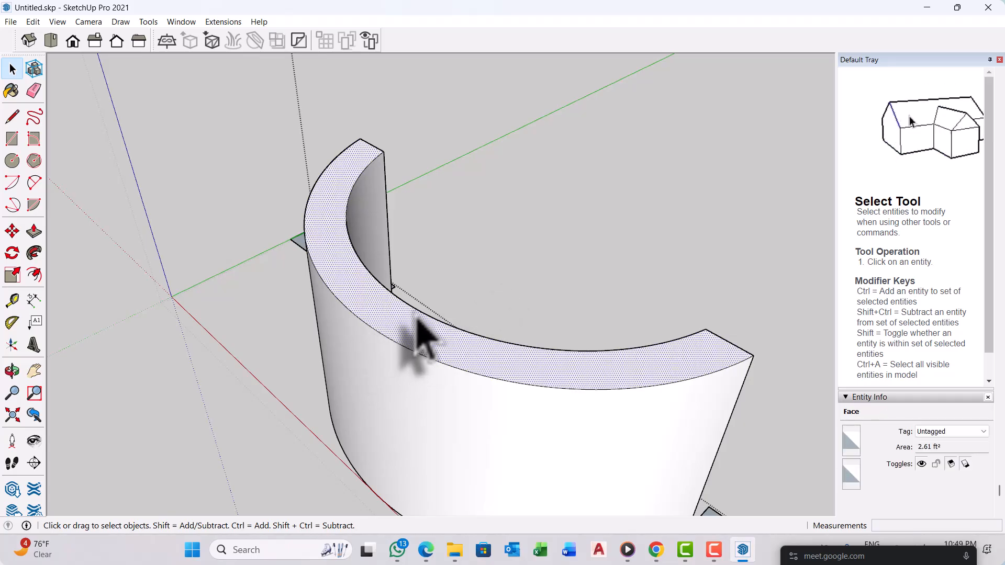
{"action": "left_click", "coordinate": [422, 317]}
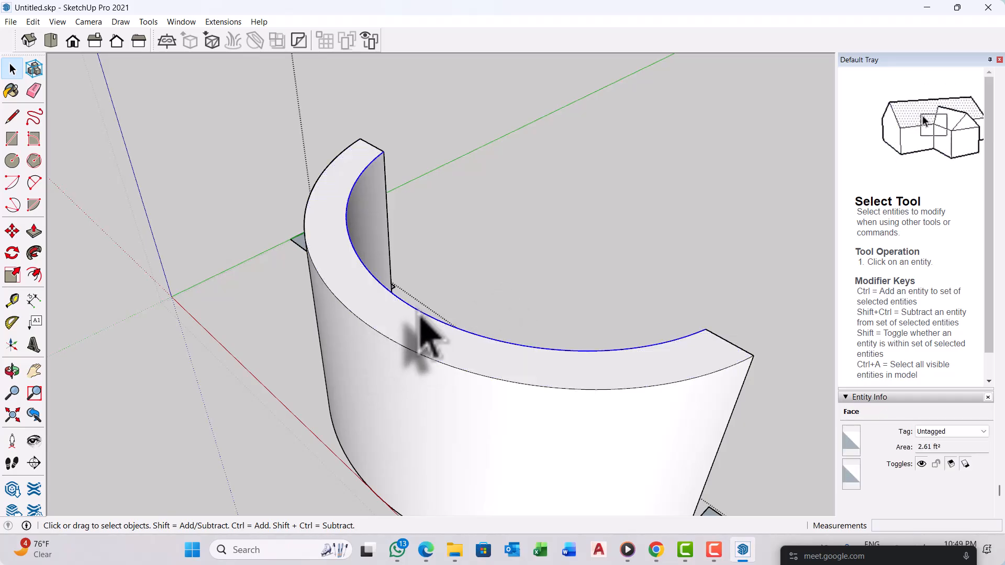
{"action": "left_click", "coordinate": [402, 349], "text": "ctrl"}
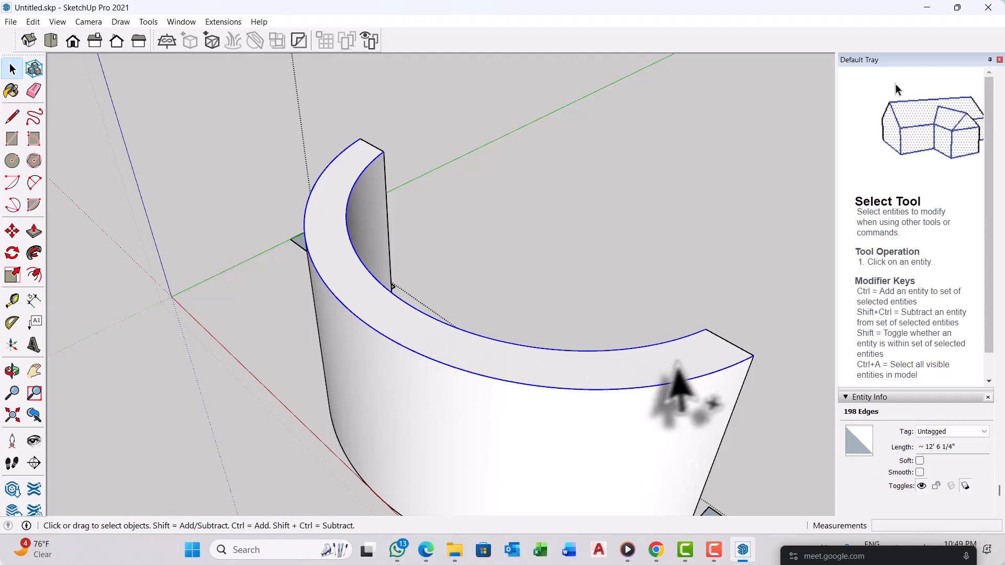
{"action": "left_click", "coordinate": [728, 343], "text": "ctrl"}
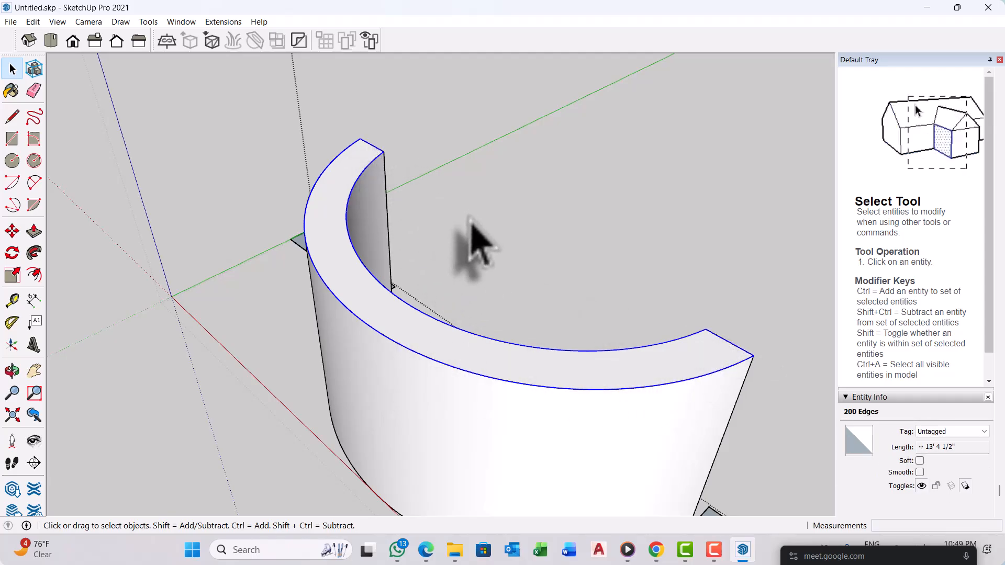
Step: Try to copy the selected top outline upward from its outer end corner with the Move tool
{"action": "key", "text": "m"}
{"action": "scroll", "coordinate": [725, 353], "scroll_direction": "up", "scroll_amount": 1}
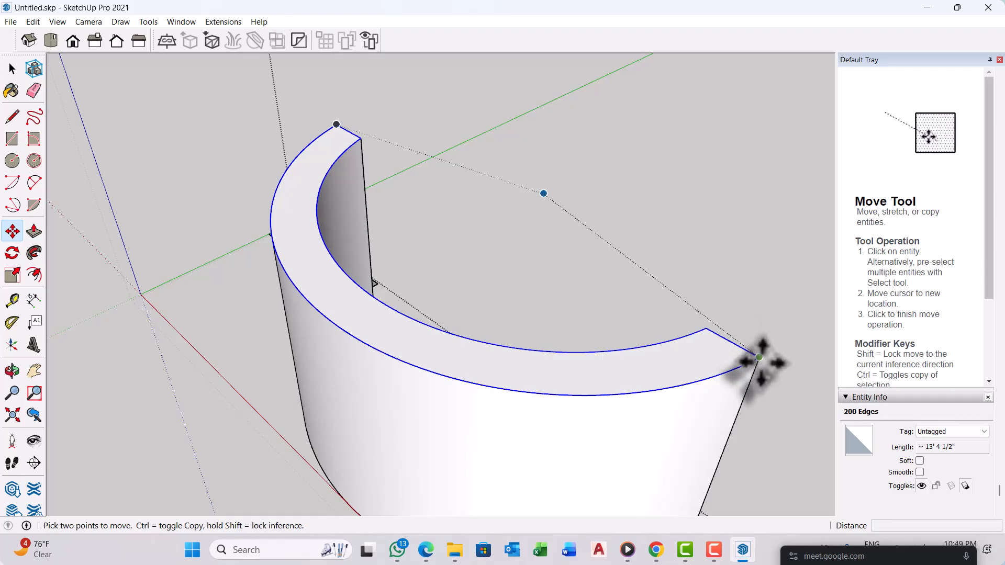
{"action": "left_click", "coordinate": [757, 355]}
{"action": "key", "text": "ctrl+z"}
{"action": "key", "text": "ctrl"}
{"action": "left_click", "coordinate": [759, 358]}
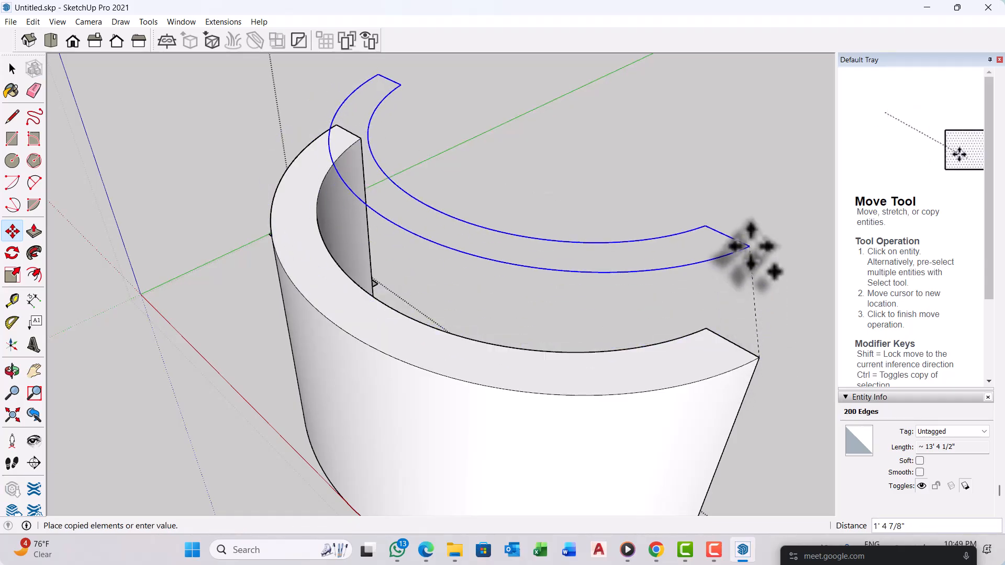
{"action": "key", "text": "Escape"}
{"action": "key", "text": "space"}
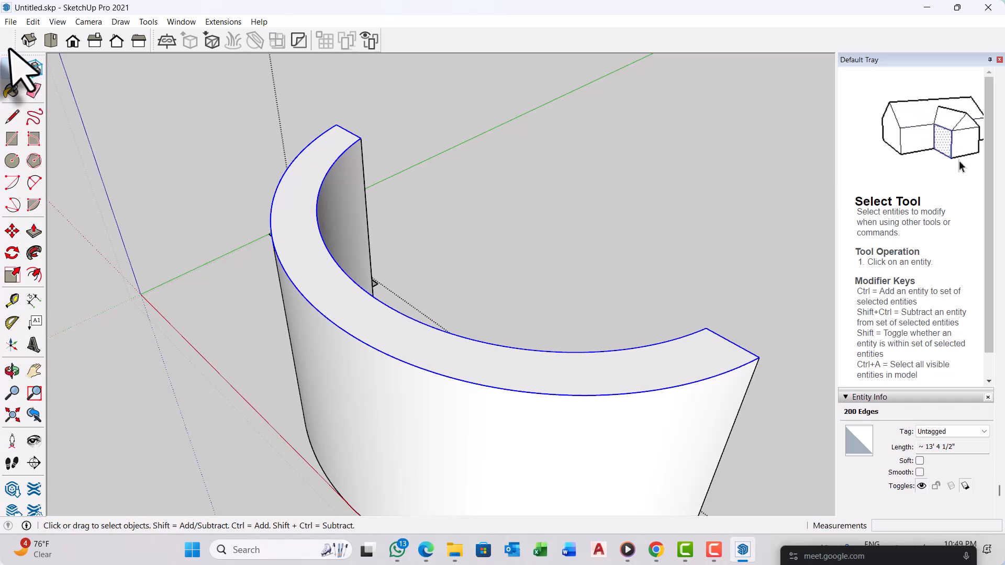
Step: Leave group editing with all hidden objects unhidden, and try hiding the whole curved wall group
{"action": "left_click", "coordinate": [413, 202]}
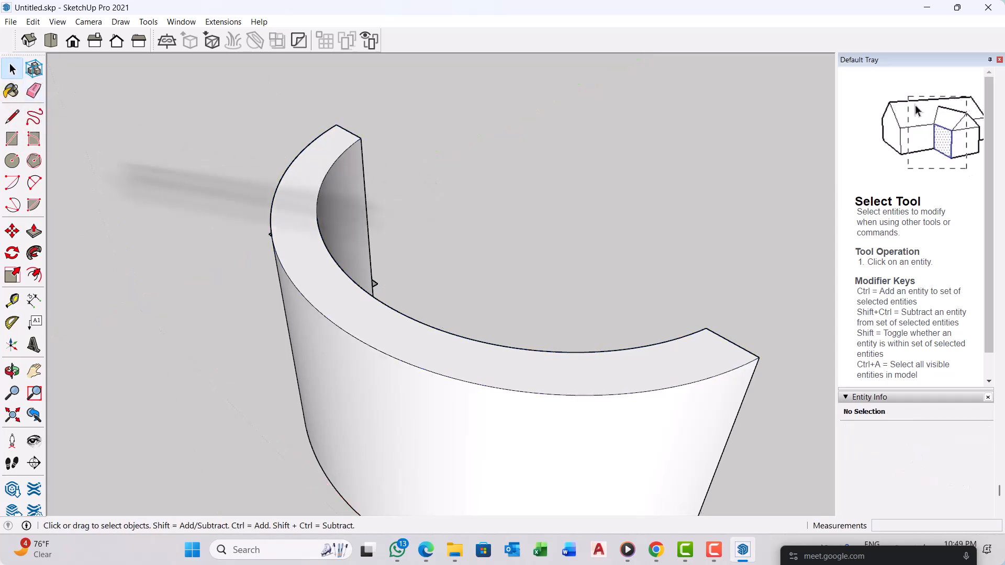
{"action": "left_click", "coordinate": [35, 22]}
{"action": "mouse_move", "coordinate": [77, 219]}
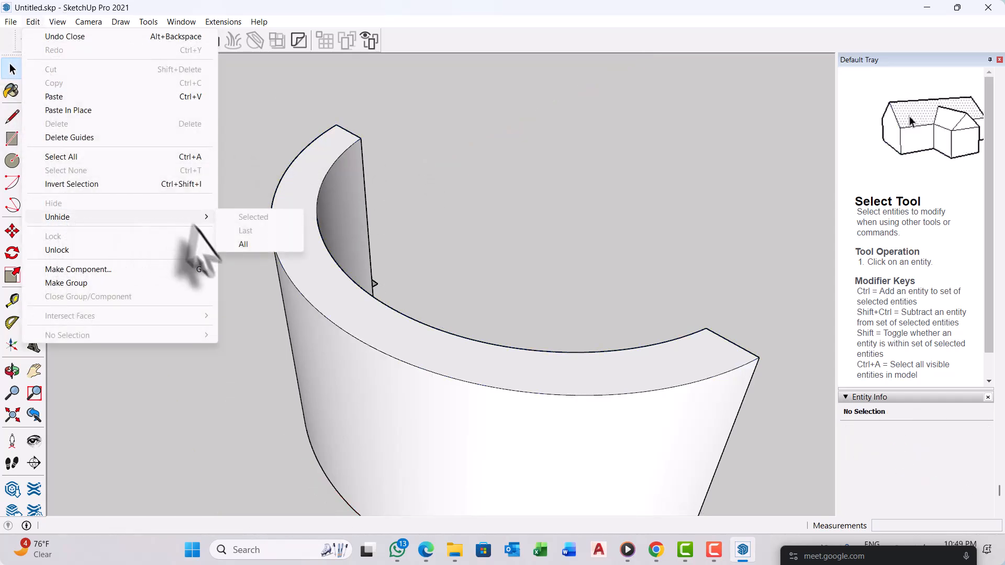
{"action": "left_click", "coordinate": [243, 244]}
{"action": "middle_click_drag", "start_coordinate": [359, 325], "coordinate": [471, 361]}
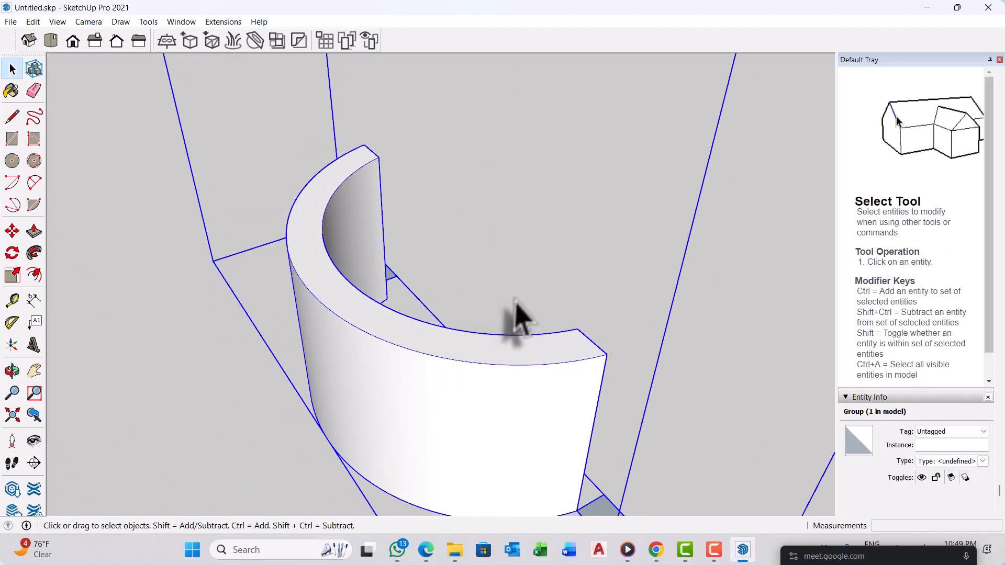
{"action": "right_click", "coordinate": [489, 415]}
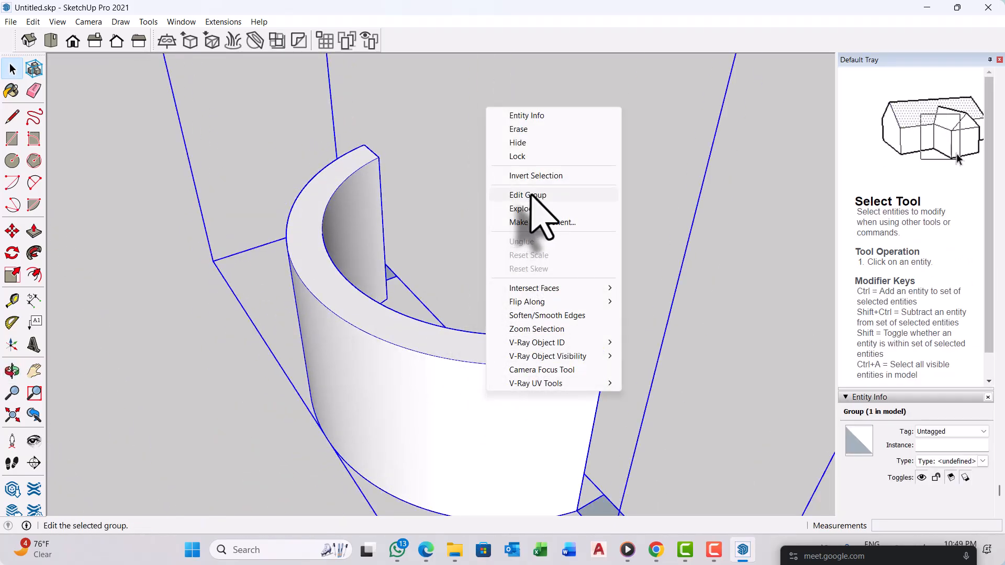
{"action": "left_click", "coordinate": [530, 143]}
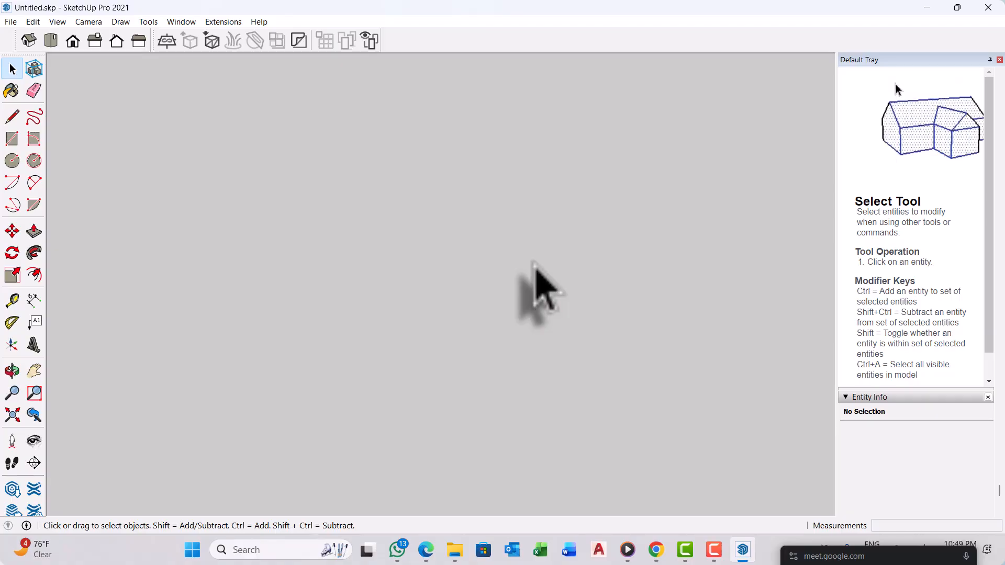
{"action": "key", "text": "ctrl+z"}
Step: Reopen the curved wall group and reselect the two arcs and two end edges around the lower section's top face
{"action": "scroll", "coordinate": [389, 368], "scroll_direction": "down", "scroll_amount": 5}
{"action": "middle_click_drag", "start_coordinate": [388, 368], "coordinate": [404, 383]}
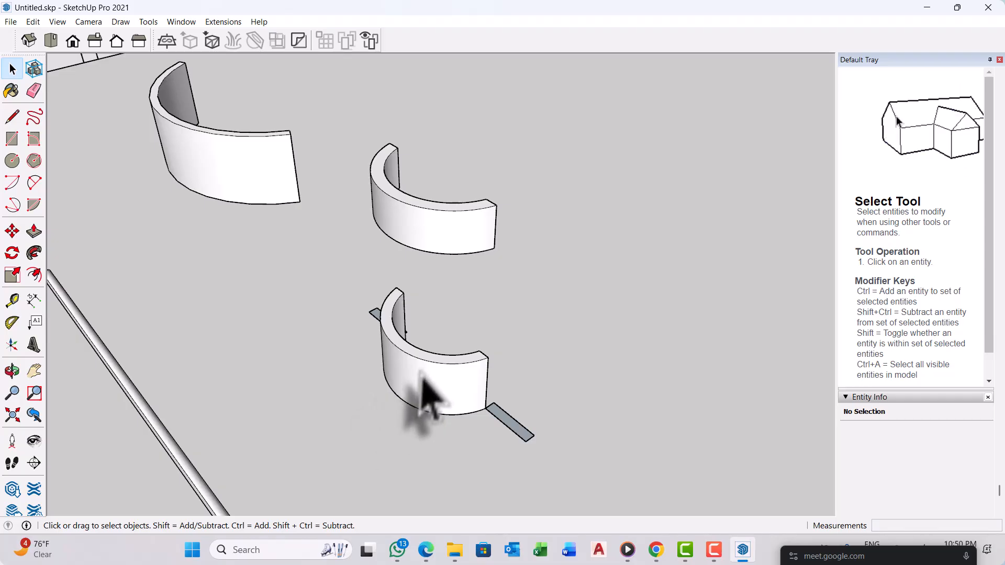
{"action": "double_click", "coordinate": [427, 392]}
{"action": "scroll", "coordinate": [422, 369], "scroll_direction": "up", "scroll_amount": 5}
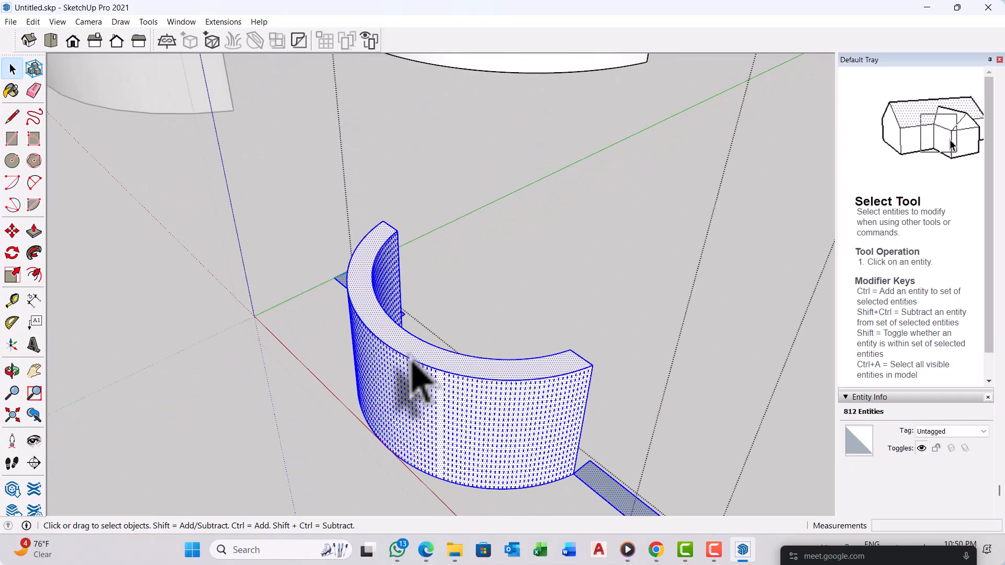
{"action": "left_click", "coordinate": [420, 340]}
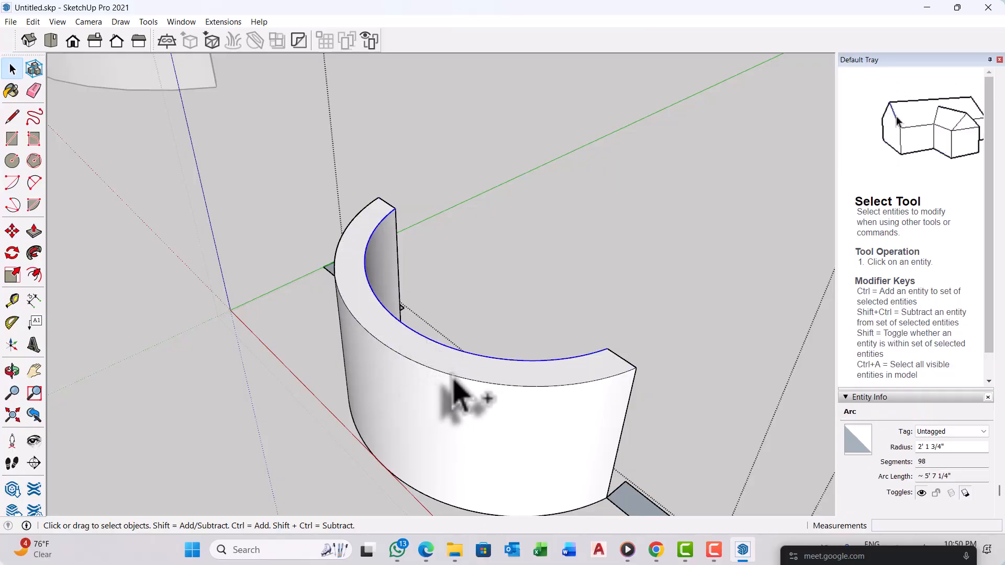
{"action": "left_click", "coordinate": [623, 372], "text": "ctrl"}
{"action": "left_click", "coordinate": [626, 366], "text": "ctrl"}
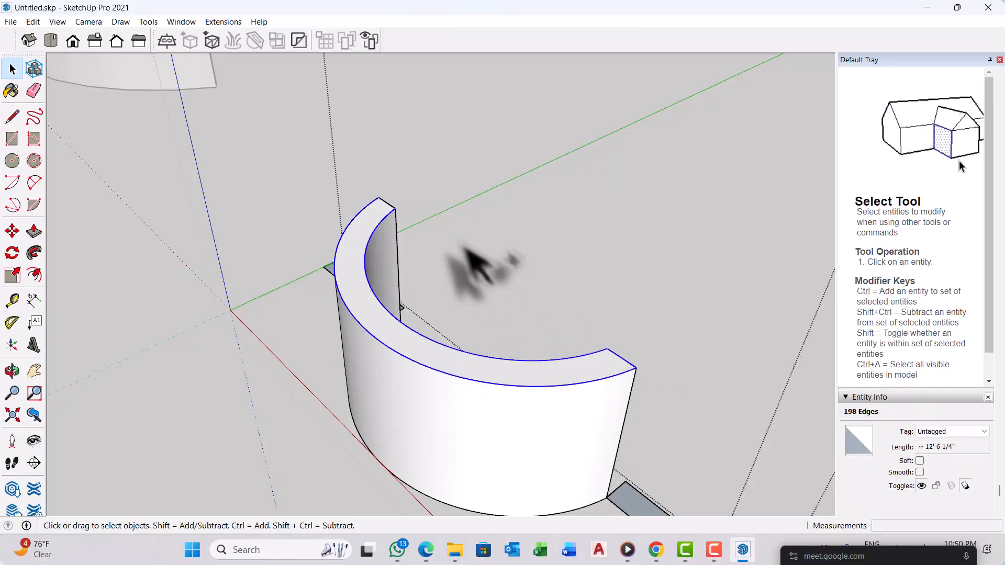
{"action": "left_click", "coordinate": [388, 204], "text": "ctrl"}
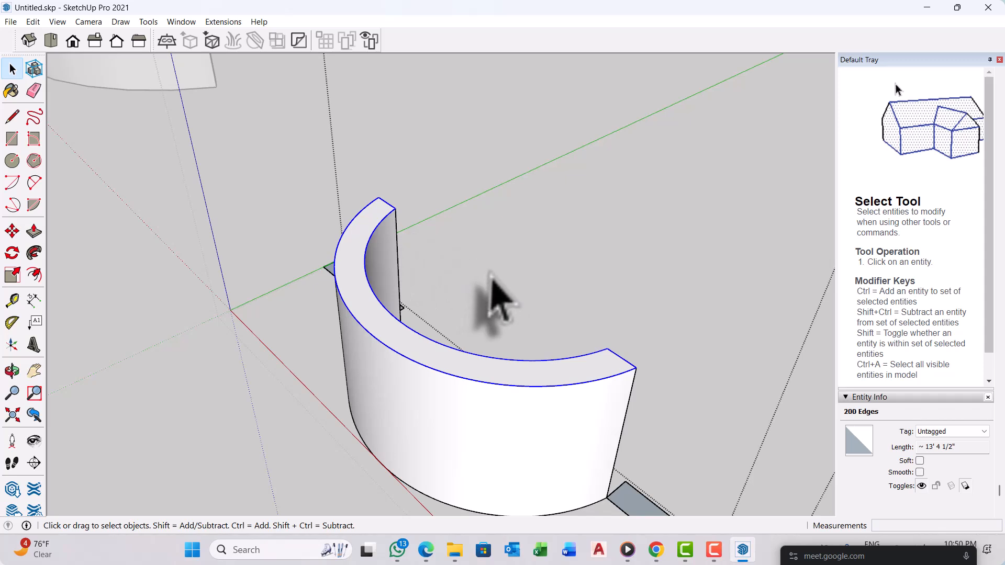
Step: Try again to copy the top outline upward from its outer corner, and leave the group
{"action": "scroll", "coordinate": [492, 276], "scroll_direction": "up", "scroll_amount": 2}
{"action": "key", "text": "m"}
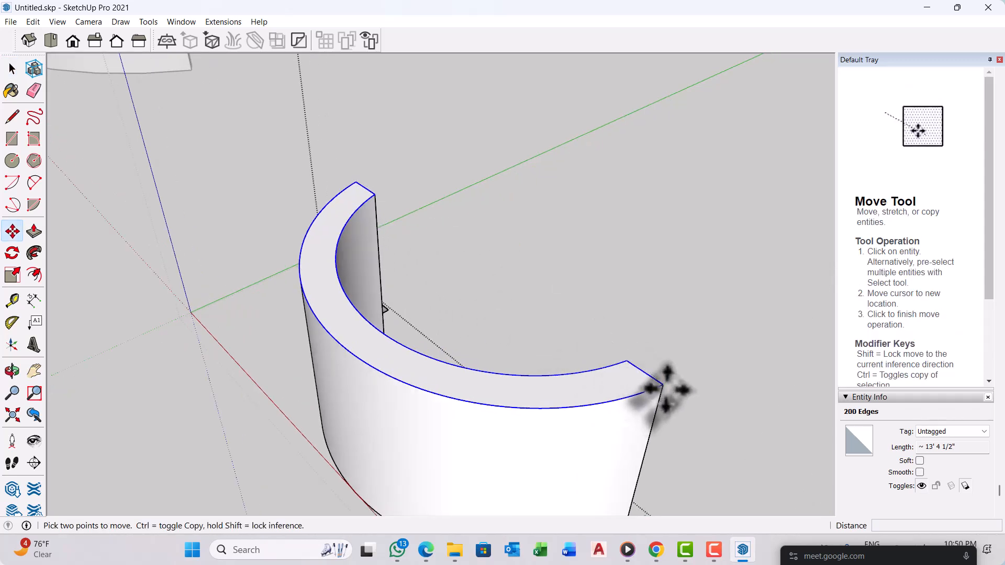
{"action": "left_click", "coordinate": [664, 388]}
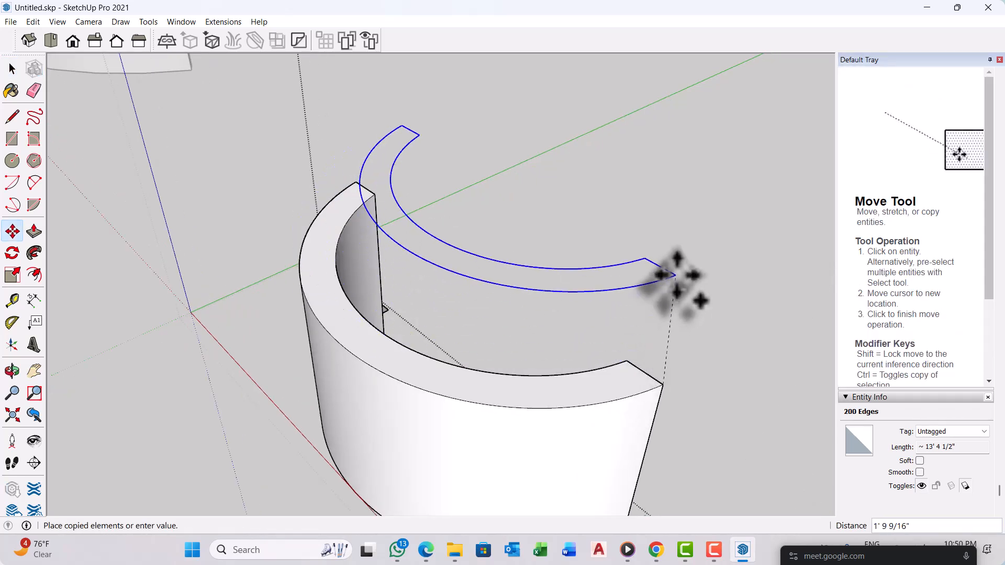
{"action": "key", "text": "Escape"}
{"action": "key", "text": "space"}
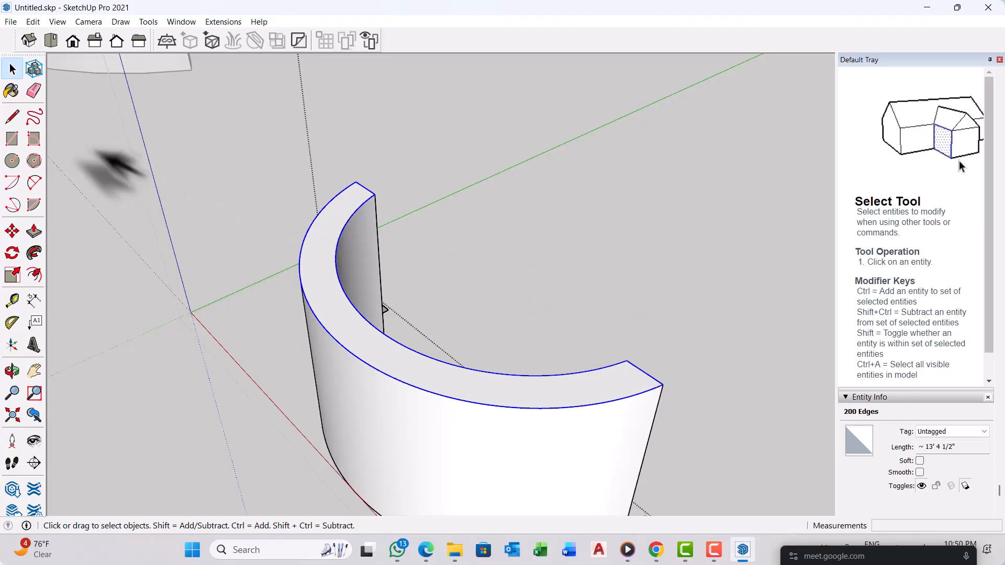
{"action": "key", "text": "Escape"}
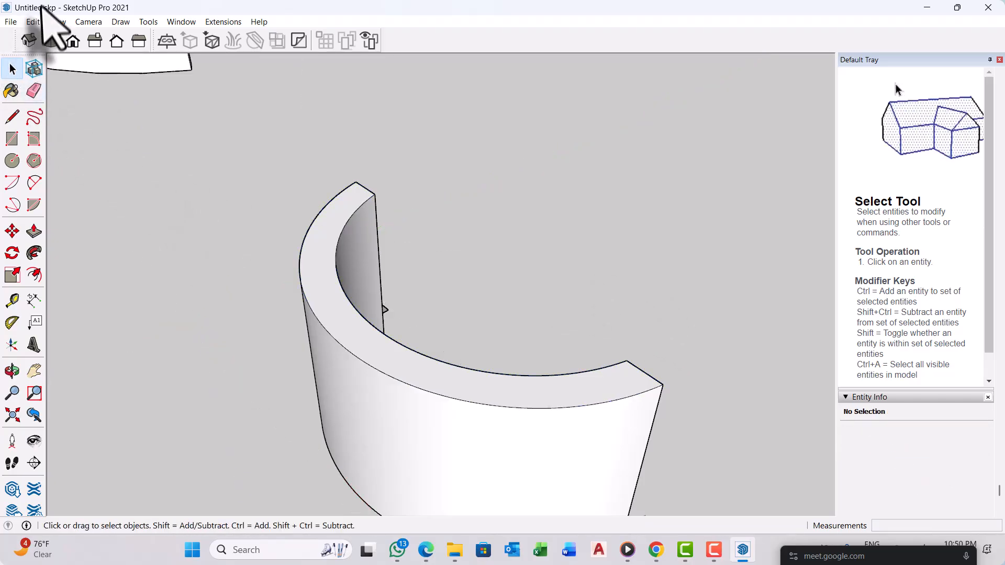
Step: Unhide all objects again, try hiding the group of lower and upper curved sections, and undo the hide
{"action": "left_click", "coordinate": [33, 22]}
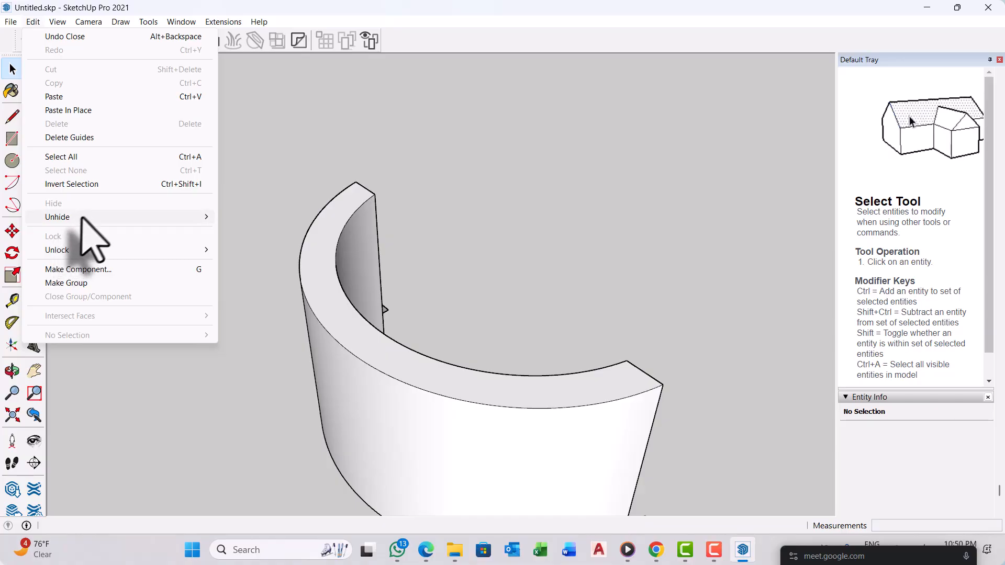
{"action": "mouse_move", "coordinate": [84, 217]}
{"action": "left_click", "coordinate": [236, 247]}
{"action": "middle_click_drag", "start_coordinate": [292, 287], "coordinate": [374, 324]}
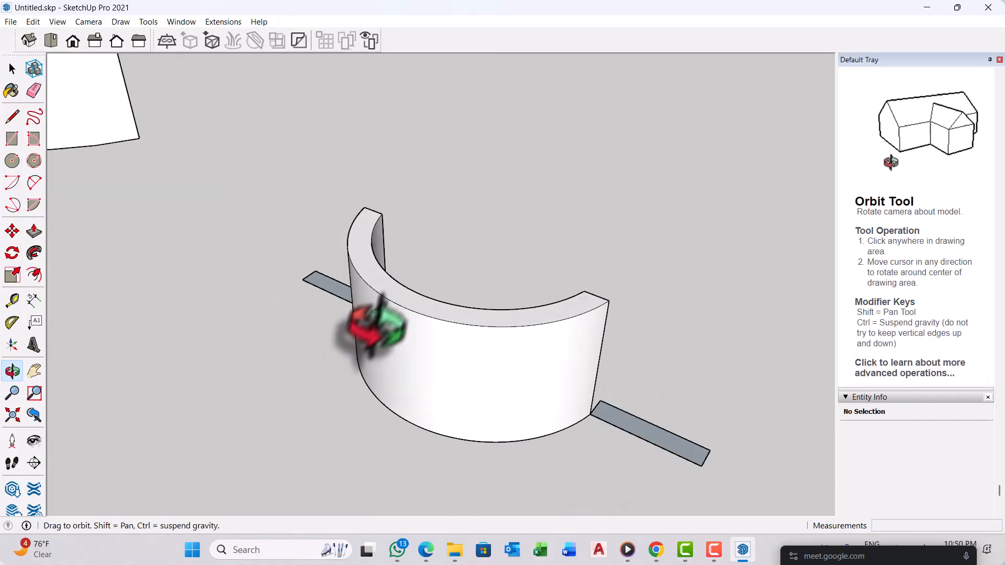
{"action": "scroll", "coordinate": [314, 325], "scroll_direction": "down", "scroll_amount": 5}
{"action": "left_click", "coordinate": [366, 319]}
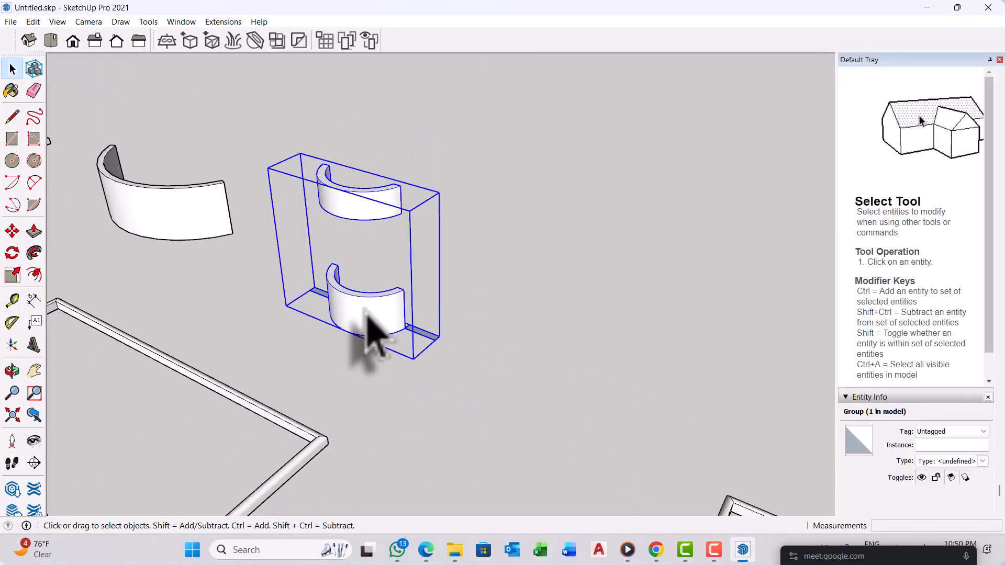
{"action": "right_click", "coordinate": [367, 314]}
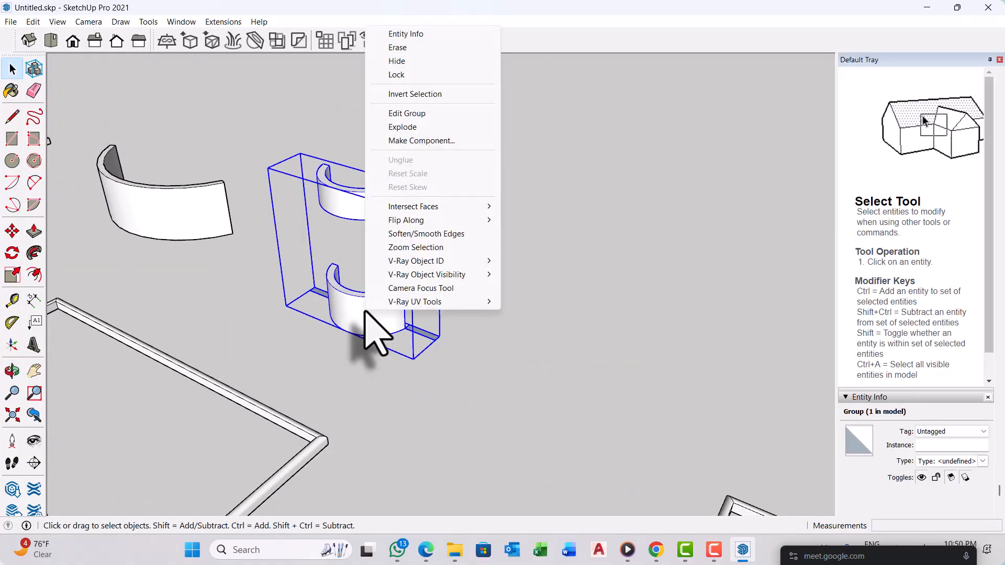
{"action": "left_click", "coordinate": [409, 62]}
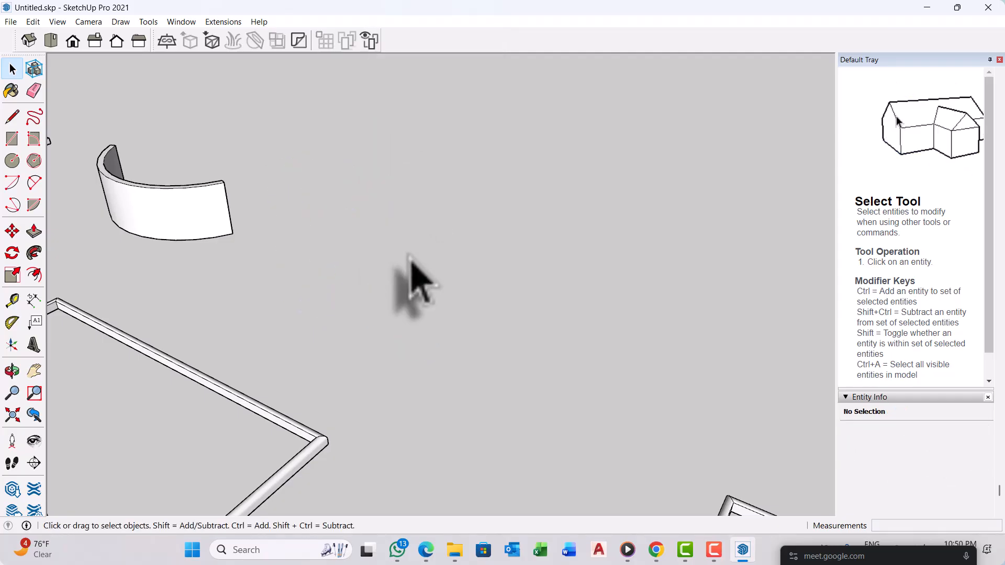
{"action": "key", "text": "ctrl+z"}
Step: Open the lower curved wall section's group and select the two arcs and two end edges around its top face
{"action": "scroll", "coordinate": [357, 283], "scroll_direction": "up", "scroll_amount": 3}
{"action": "middle_click_drag", "start_coordinate": [344, 299], "coordinate": [321, 308]}
{"action": "scroll", "coordinate": [322, 308], "scroll_direction": "up", "scroll_amount": 1}
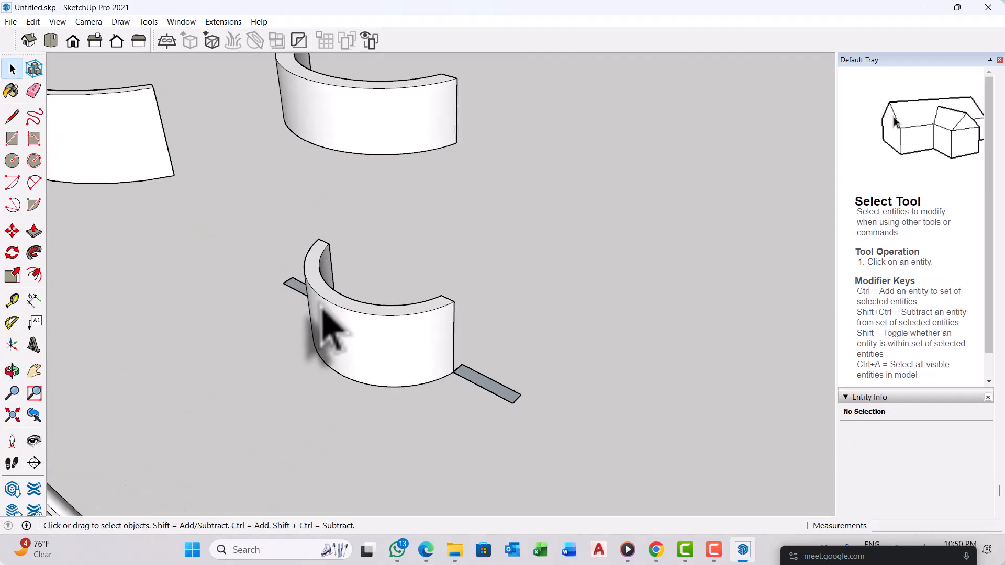
{"action": "triple_click", "coordinate": [332, 314]}
{"action": "scroll", "coordinate": [328, 309], "scroll_direction": "up", "scroll_amount": 3}
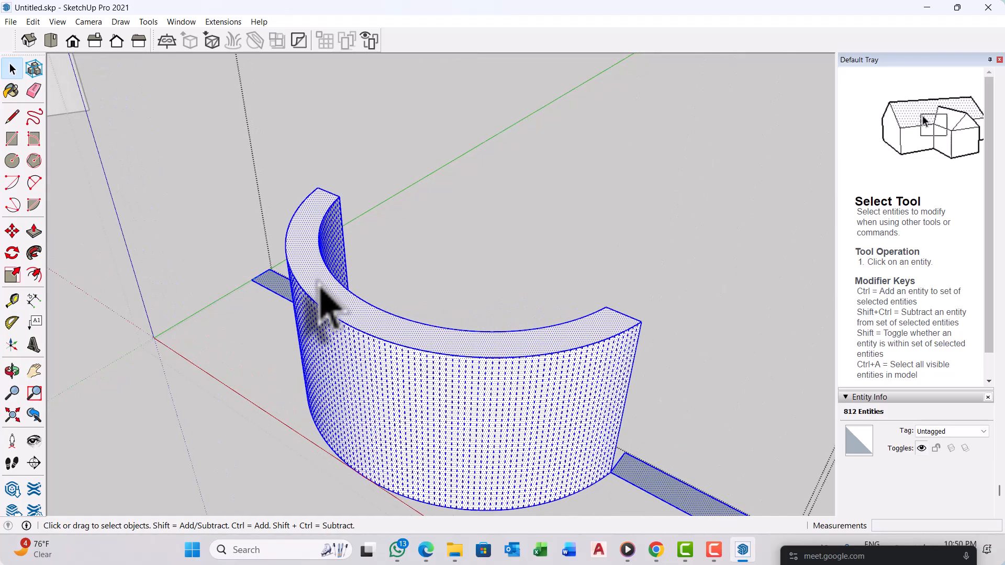
{"action": "left_click", "coordinate": [324, 293]}
{"action": "scroll", "coordinate": [350, 296], "scroll_direction": "up", "scroll_amount": 1}
{"action": "left_click", "coordinate": [349, 292]}
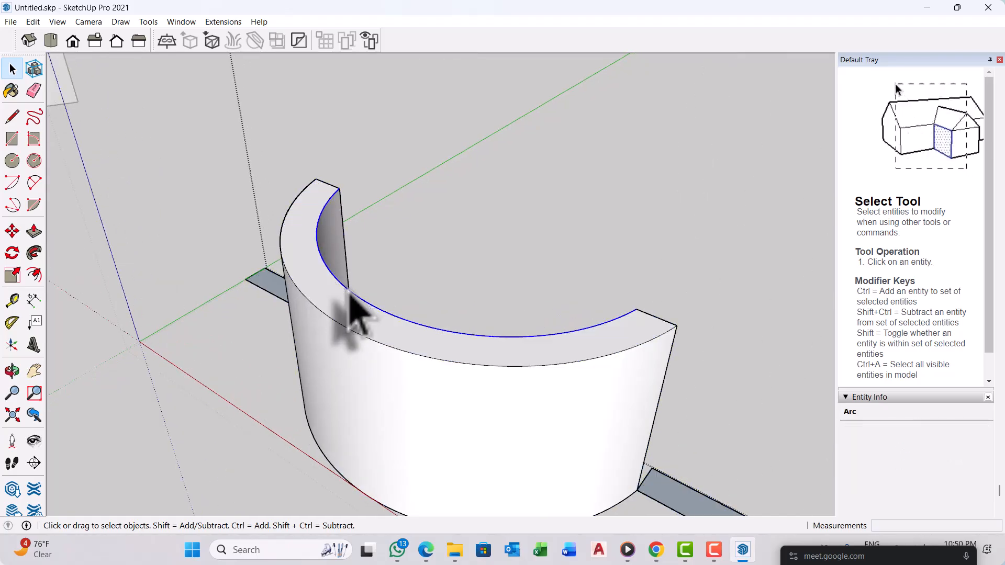
{"action": "left_click", "coordinate": [366, 341], "text": "ctrl"}
{"action": "left_click", "coordinate": [658, 335], "text": "ctrl"}
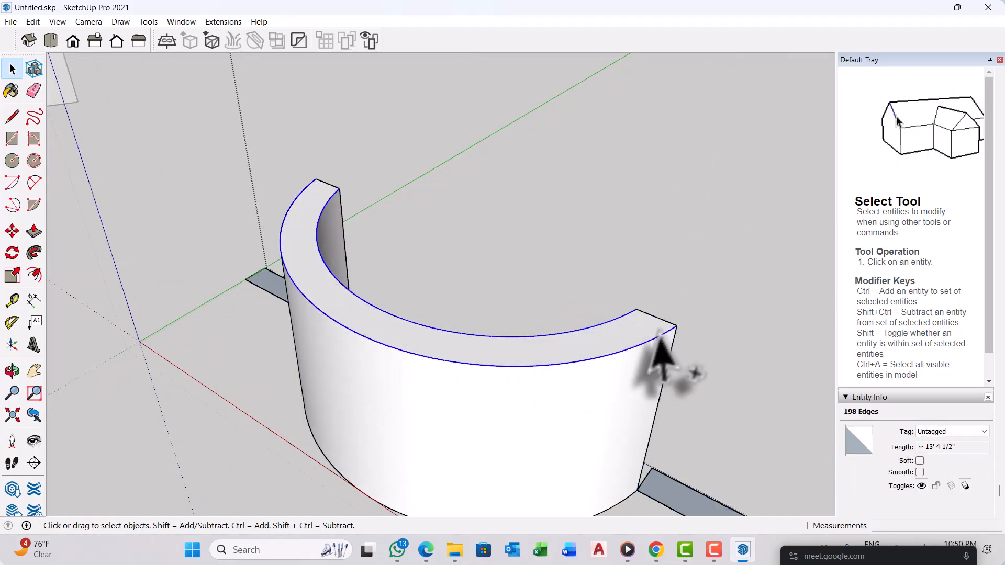
{"action": "left_click", "coordinate": [658, 321], "text": "ctrl"}
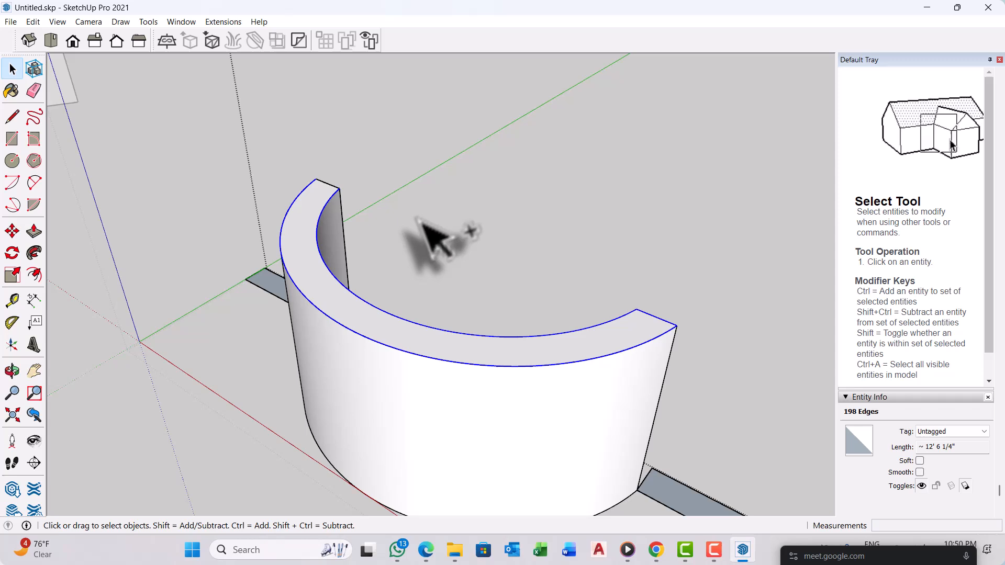
{"action": "left_click", "coordinate": [328, 184], "text": "ctrl"}
{"action": "key", "text": "m"}
{"action": "scroll", "coordinate": [471, 257], "scroll_direction": "up", "scroll_amount": 1}
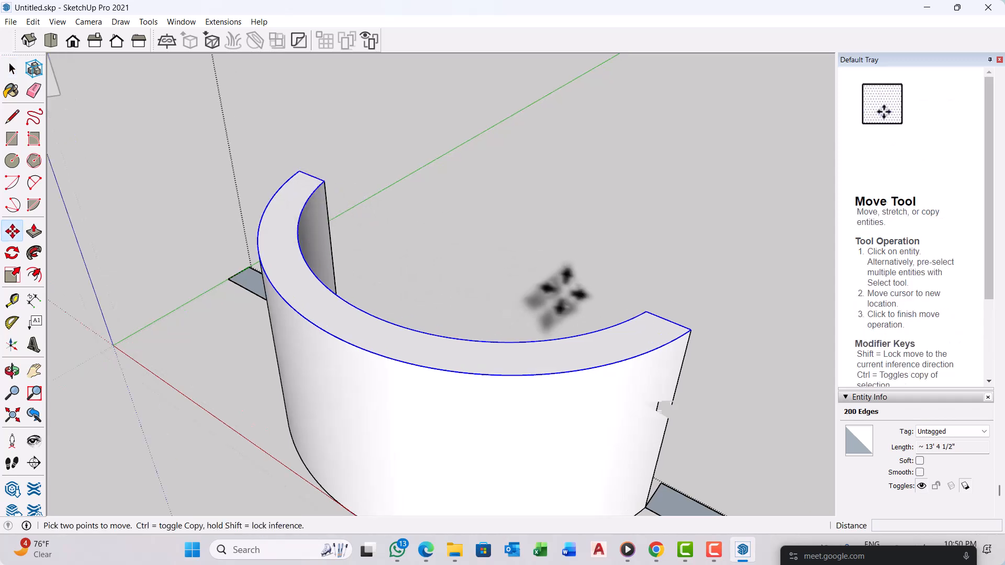
{"action": "left_click", "coordinate": [696, 314]}
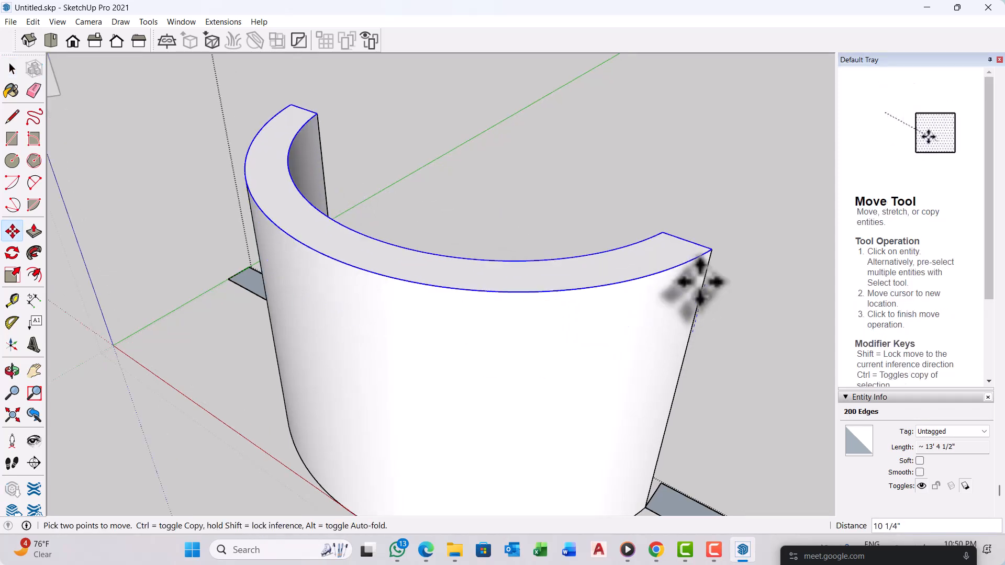
{"action": "key", "text": "ctrl"}
{"action": "key", "text": "Escape"}
{"action": "key", "text": "space"}
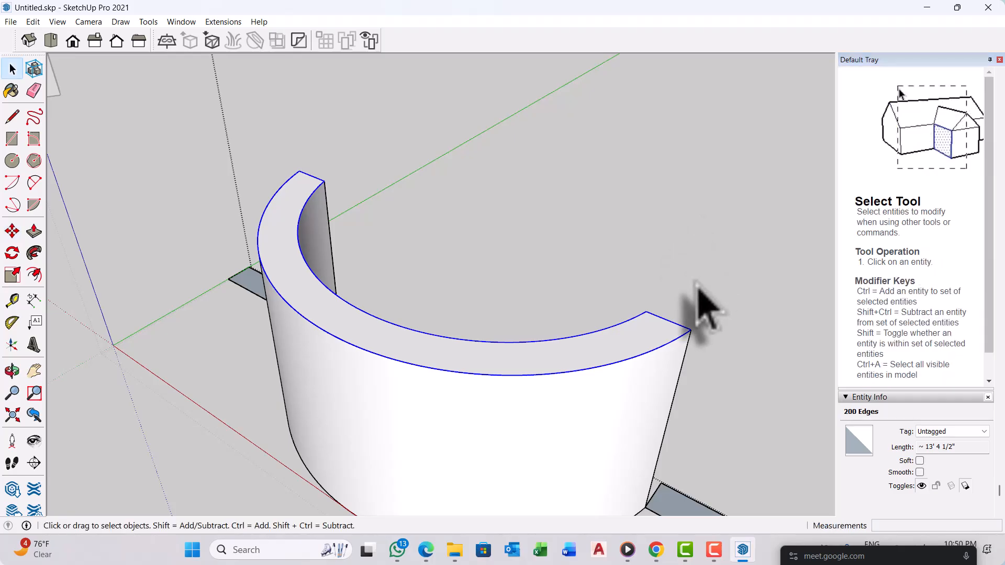
Step: Leave the group and paste the copied top outline in place outside it
{"action": "left_click", "coordinate": [517, 254]}
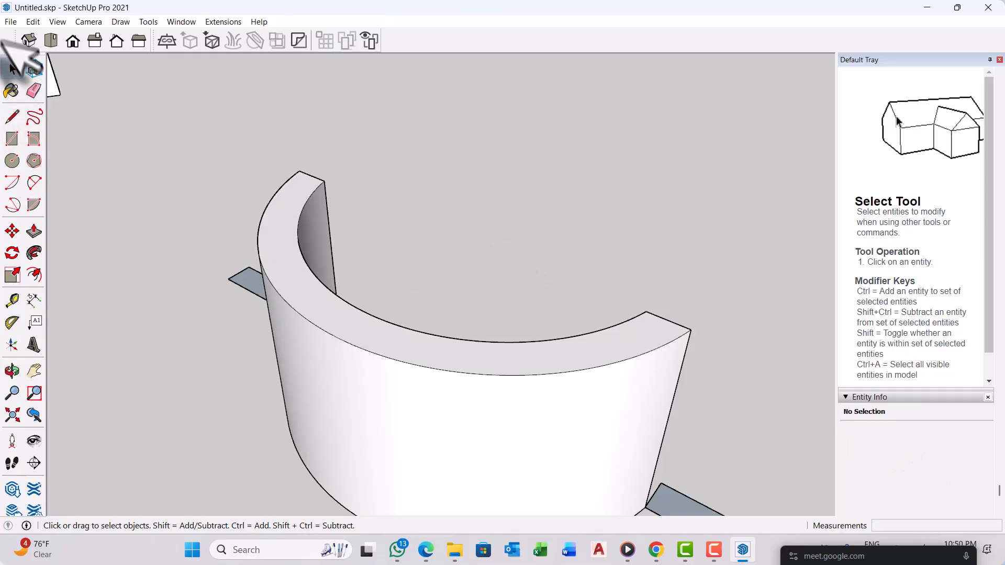
{"action": "left_click", "coordinate": [33, 21]}
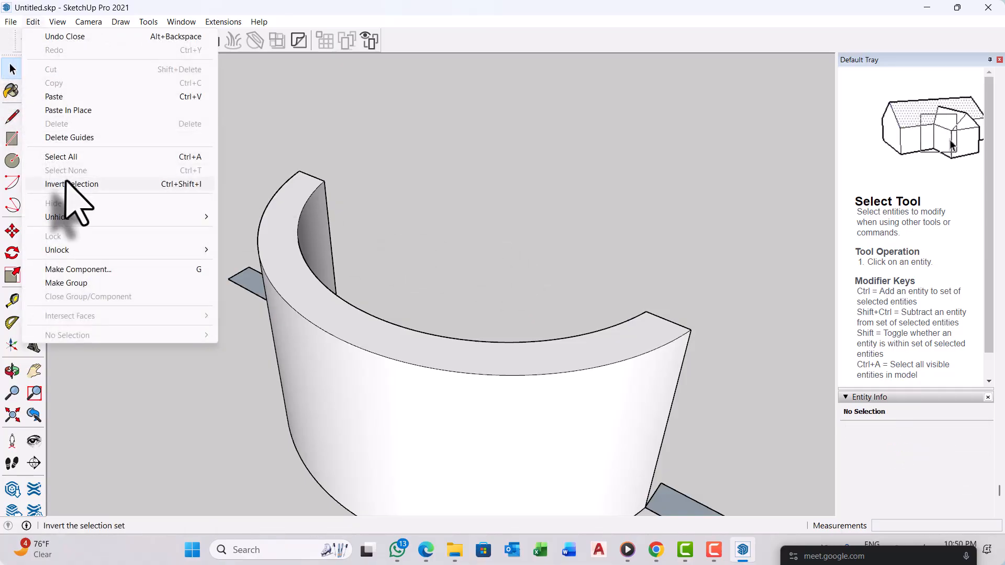
{"action": "left_click", "coordinate": [68, 110]}
{"action": "middle_click_drag", "start_coordinate": [438, 308], "coordinate": [401, 287]}
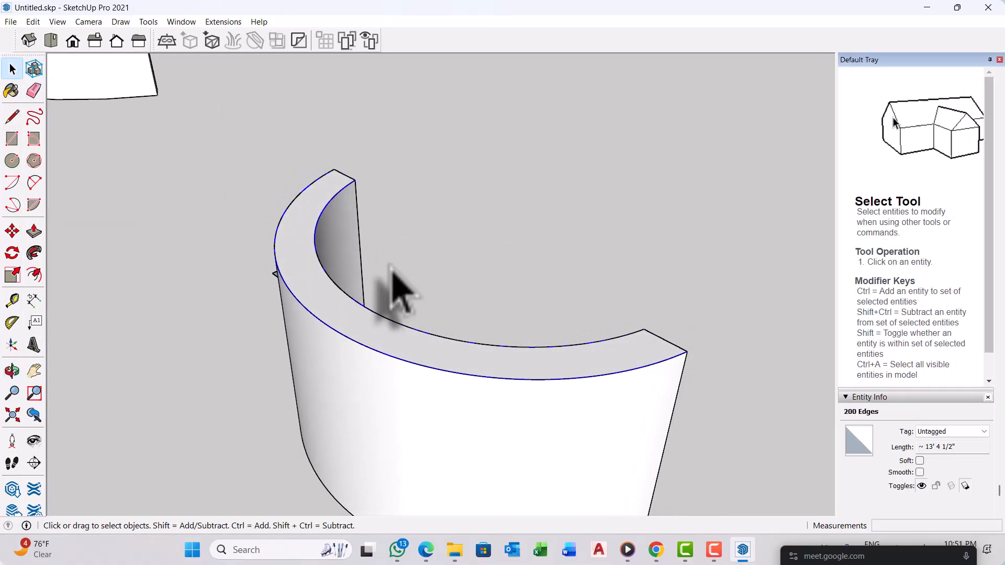
{"action": "scroll", "coordinate": [401, 288], "scroll_direction": "down", "scroll_amount": 3}
{"action": "scroll", "coordinate": [413, 322], "scroll_direction": "down", "scroll_amount": 1}
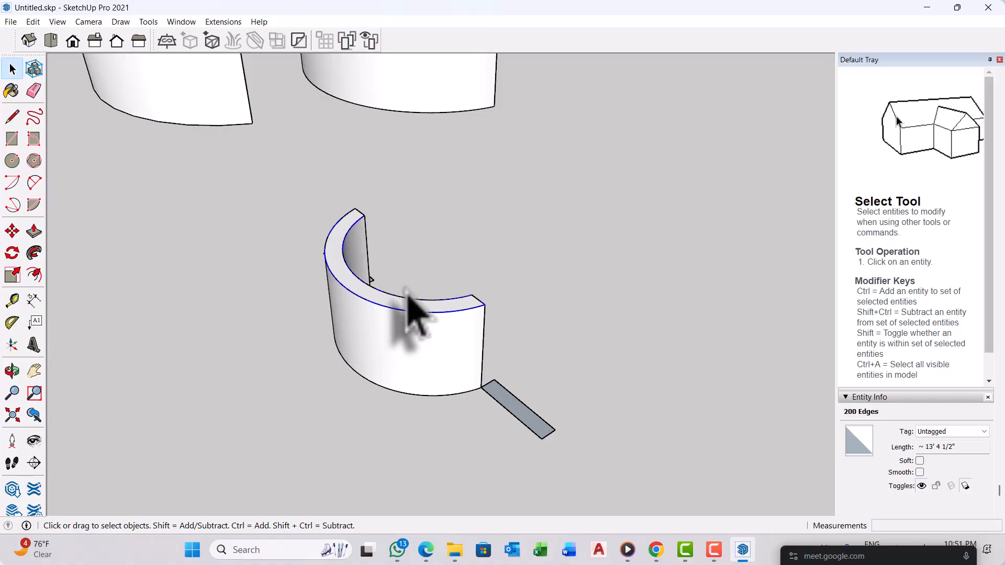
Step: Hide the curved wall group so that only the pasted outline is left to work on
{"action": "key", "text": "p"}
{"action": "scroll", "coordinate": [403, 294], "scroll_direction": "up", "scroll_amount": 2}
{"action": "key", "text": "space"}
{"action": "left_click", "coordinate": [413, 367]}
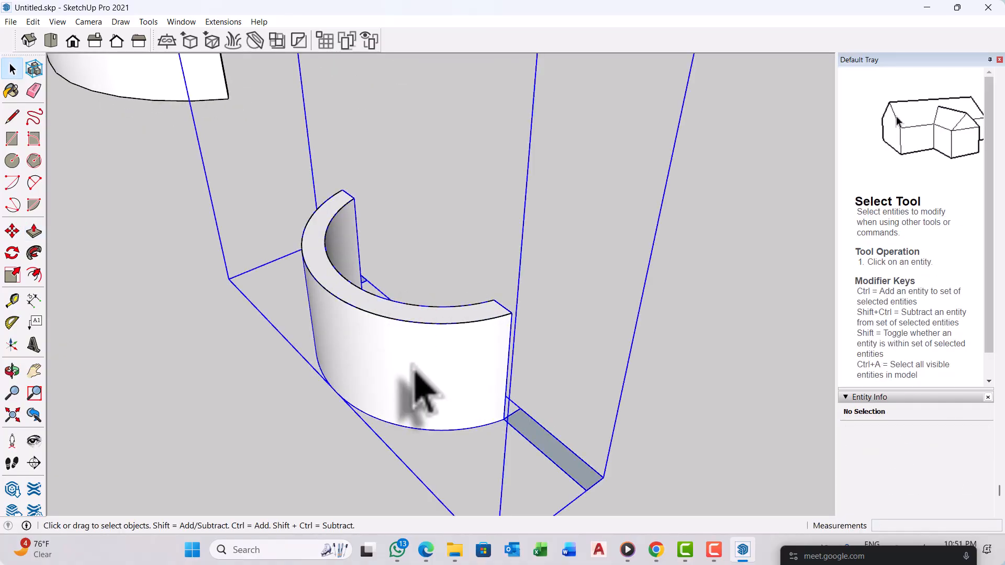
{"action": "right_click", "coordinate": [414, 367]}
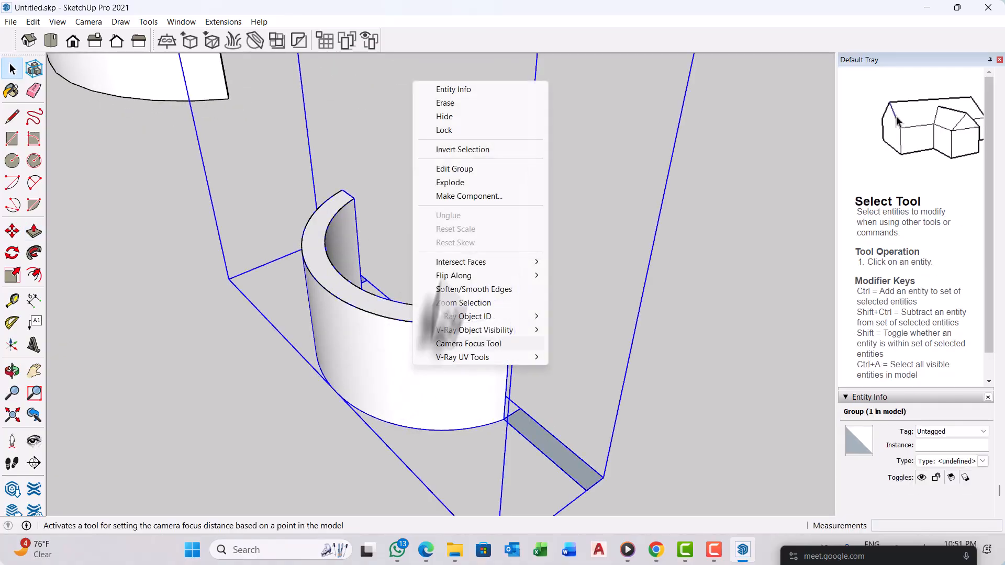
{"action": "left_click", "coordinate": [447, 117]}
{"action": "middle_click_drag", "start_coordinate": [448, 168], "coordinate": [361, 293]}
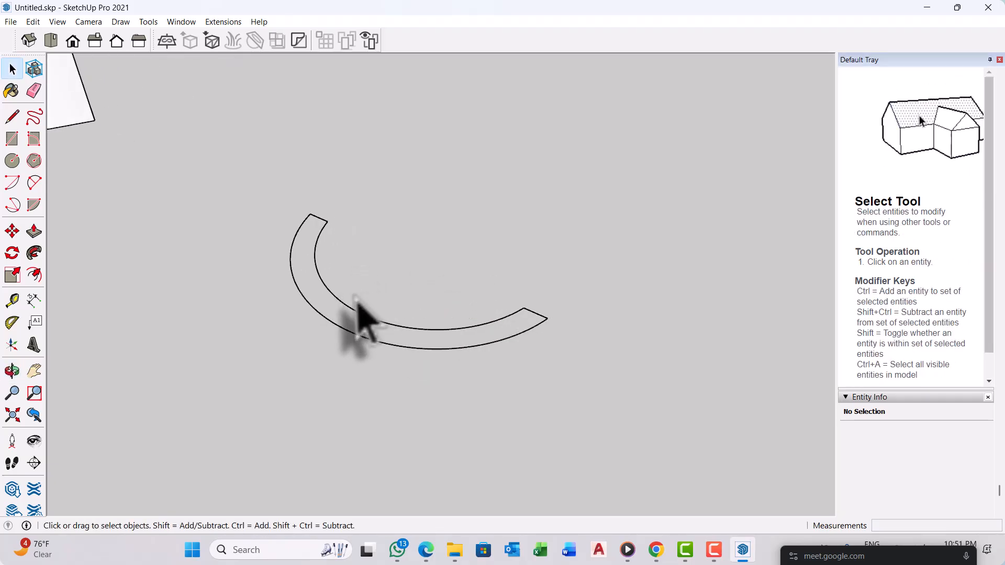
Step: Draw a line on the pasted curved outline to fill it with a face
{"action": "scroll", "coordinate": [362, 309], "scroll_direction": "up", "scroll_amount": 1}
{"action": "key", "text": "l"}
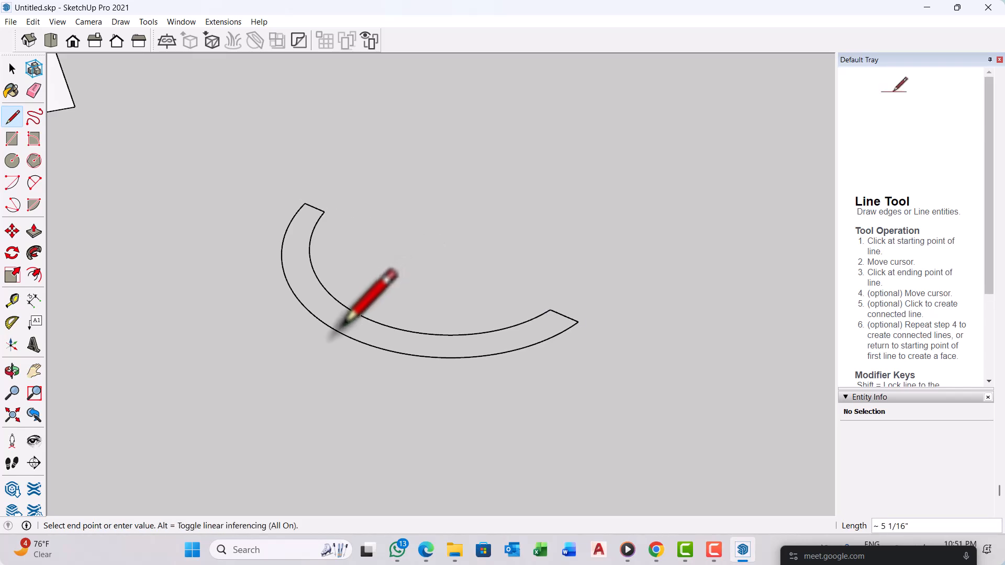
{"action": "left_click", "coordinate": [340, 332]}
{"action": "key", "text": "space"}
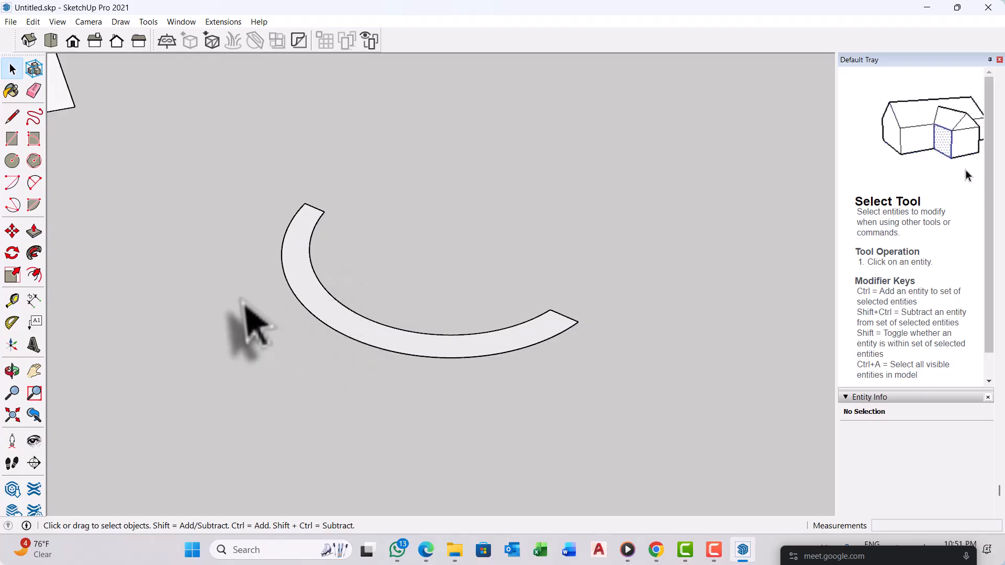
Step: Select the curved strip face with its edges and copy it 4' straight up from its outer end corner
{"action": "key", "text": "p"}
{"action": "scroll", "coordinate": [393, 346], "scroll_direction": "up", "scroll_amount": 1}
{"action": "key", "text": "space"}
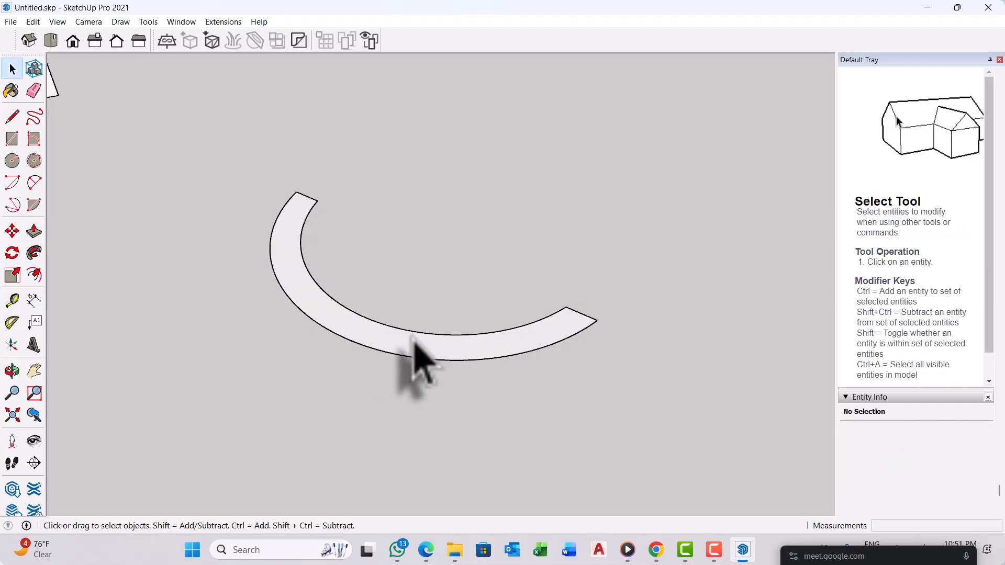
{"action": "left_click", "coordinate": [414, 343]}
{"action": "middle_click_drag", "start_coordinate": [413, 342], "coordinate": [496, 364]}
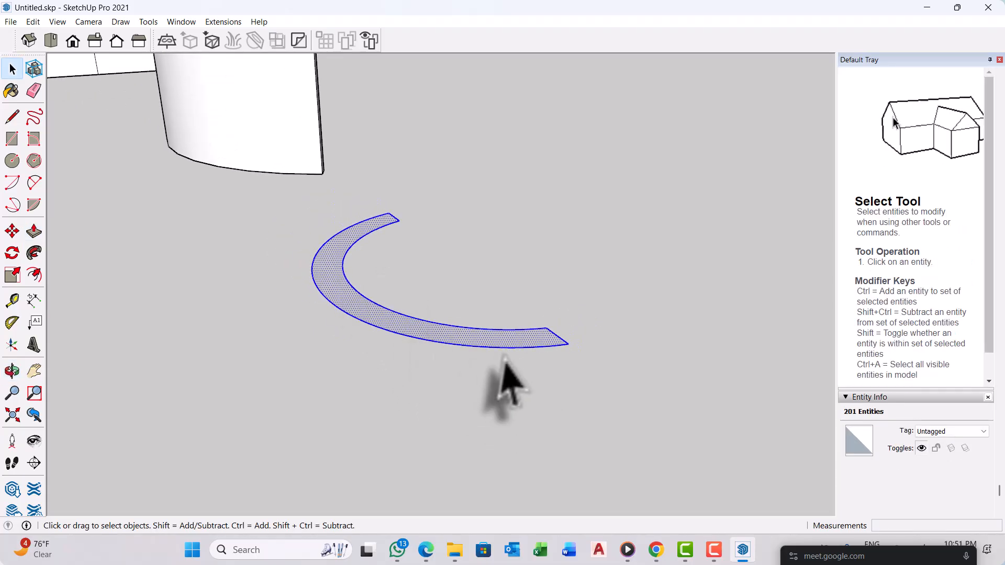
{"action": "key", "text": "m"}
{"action": "scroll", "coordinate": [531, 335], "scroll_direction": "up", "scroll_amount": 1}
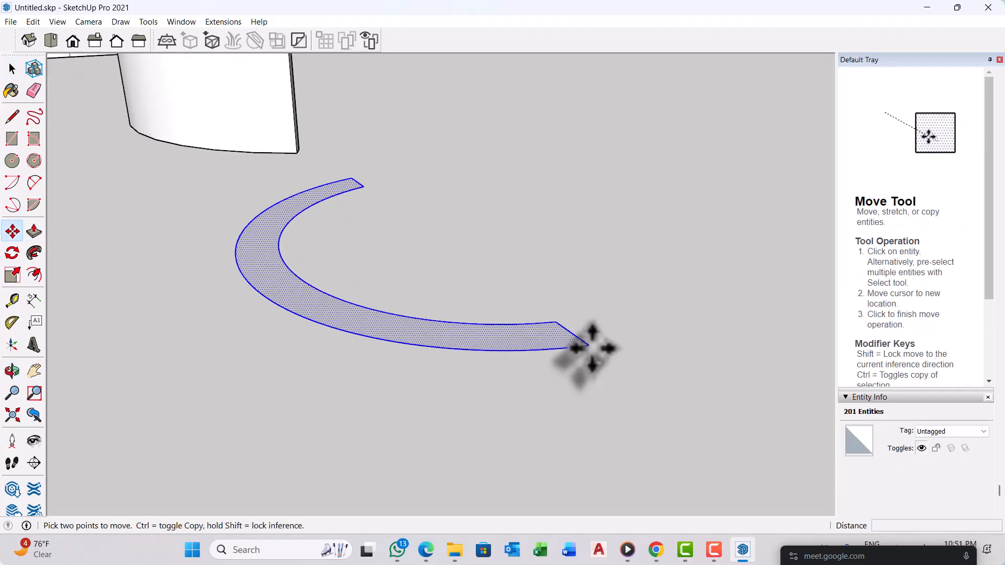
{"action": "left_click", "coordinate": [590, 346]}
{"action": "key", "text": "ctrl"}
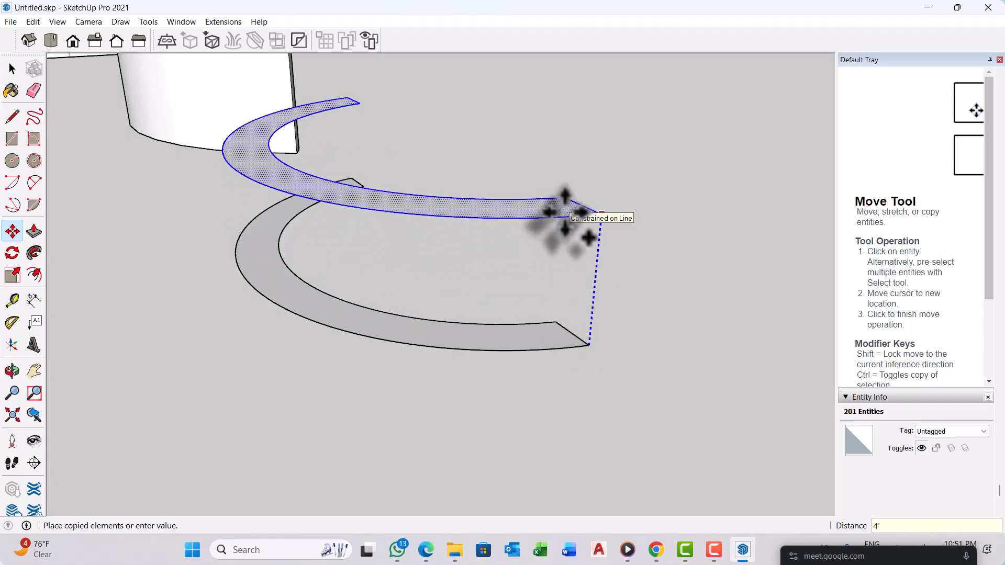
{"action": "key", "text": "Return"}
Step: Push/pull the lower curved strip face upward by 2"
{"action": "scroll", "coordinate": [513, 288], "scroll_direction": "down", "scroll_amount": 6}
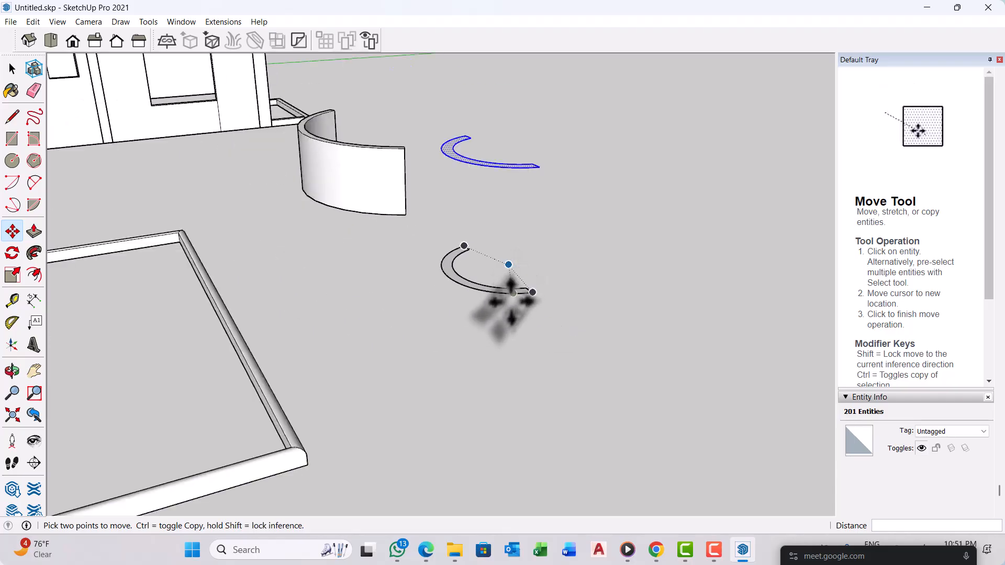
{"action": "middle_click_drag", "start_coordinate": [518, 290], "coordinate": [555, 303]}
{"action": "scroll", "coordinate": [547, 280], "scroll_direction": "up", "scroll_amount": 10}
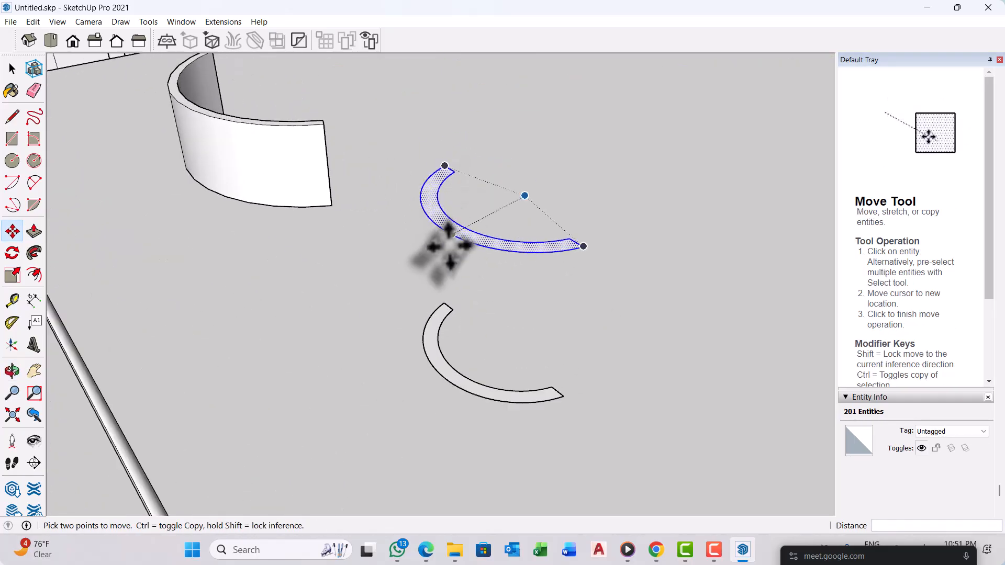
{"action": "scroll", "coordinate": [471, 387], "scroll_direction": "up", "scroll_amount": 2}
{"action": "key", "text": "space"}
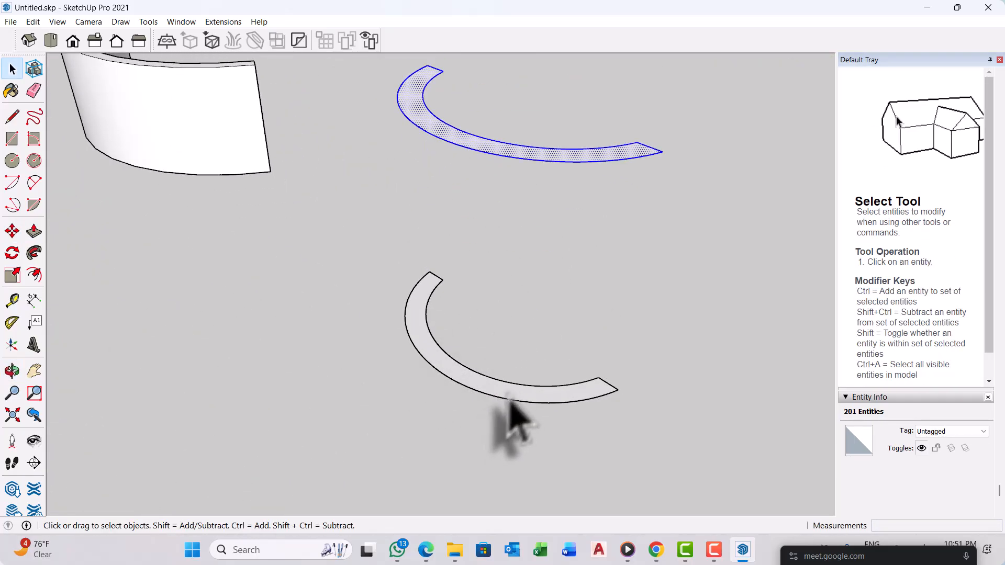
{"action": "key", "text": "p"}
{"action": "scroll", "coordinate": [501, 415], "scroll_direction": "up", "scroll_amount": 3}
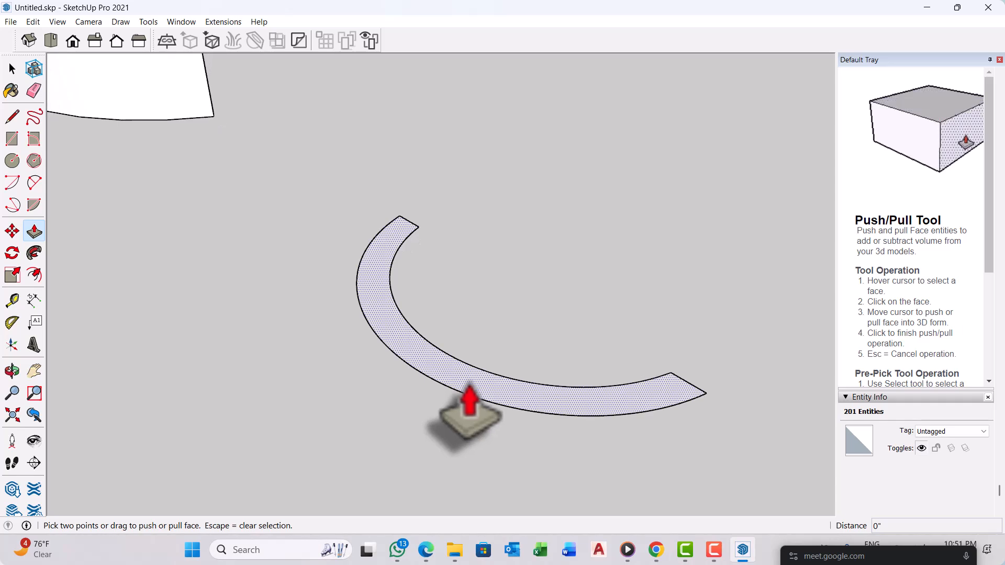
{"action": "left_click", "coordinate": [470, 409]}
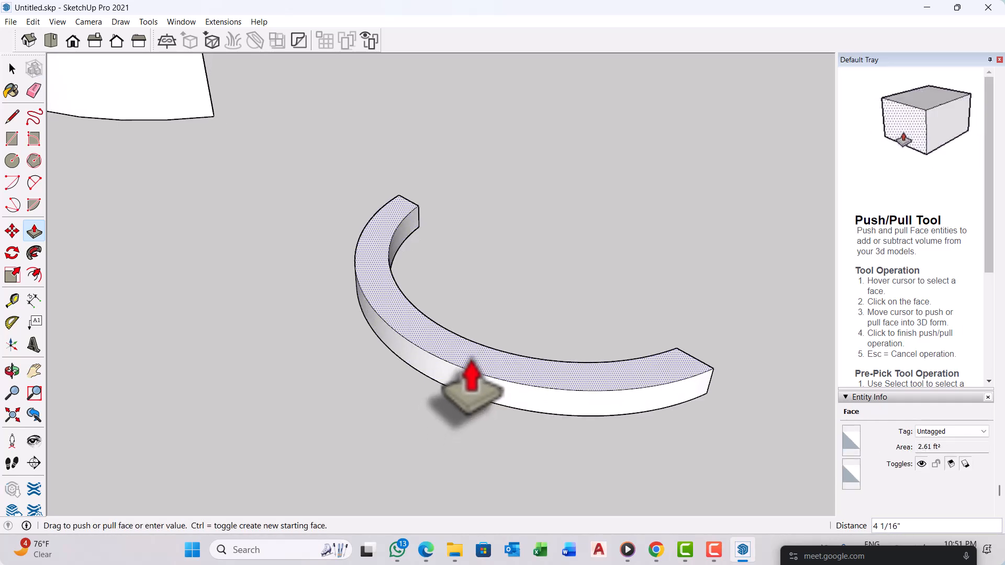
{"action": "key", "text": "Return"}
Step: Push/pull the underside of the upper curved strip by 2"
{"action": "scroll", "coordinate": [503, 408], "scroll_direction": "down", "scroll_amount": 5}
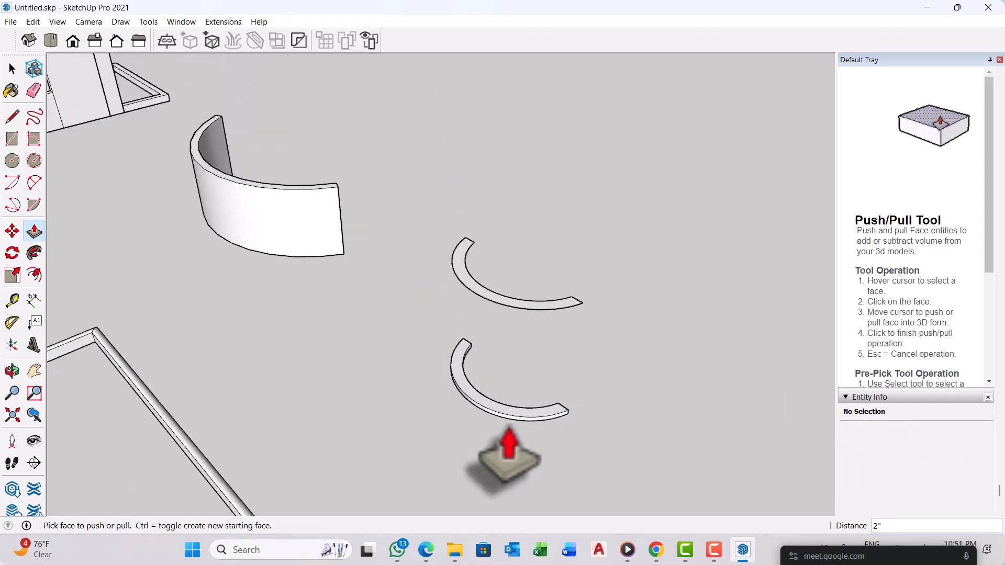
{"action": "middle_click_drag", "start_coordinate": [512, 382], "coordinate": [466, 314]}
{"action": "scroll", "coordinate": [466, 314], "scroll_direction": "up", "scroll_amount": 3}
{"action": "left_click", "coordinate": [510, 346]}
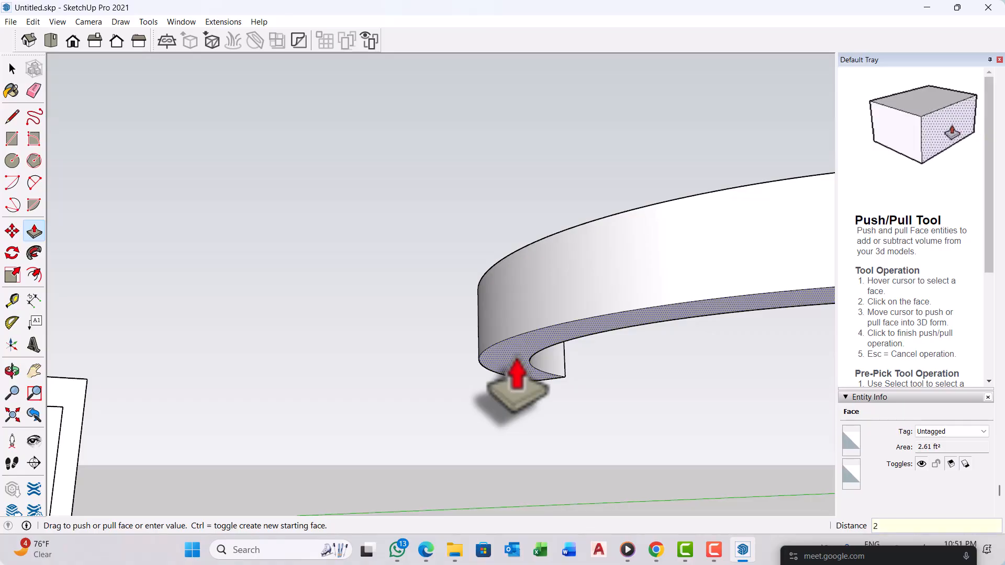
{"action": "type", "text": "2"}
{"action": "key", "text": "Return"}
Step: Offset the top face of the lower curved frame piece inward by 2"
{"action": "scroll", "coordinate": [472, 361], "scroll_direction": "down", "scroll_amount": 5}
{"action": "middle_click_drag", "start_coordinate": [439, 332], "coordinate": [482, 359]}
{"action": "key", "text": "space"}
{"action": "scroll", "coordinate": [539, 377], "scroll_direction": "up", "scroll_amount": 3}
{"action": "scroll", "coordinate": [500, 366], "scroll_direction": "up", "scroll_amount": 2}
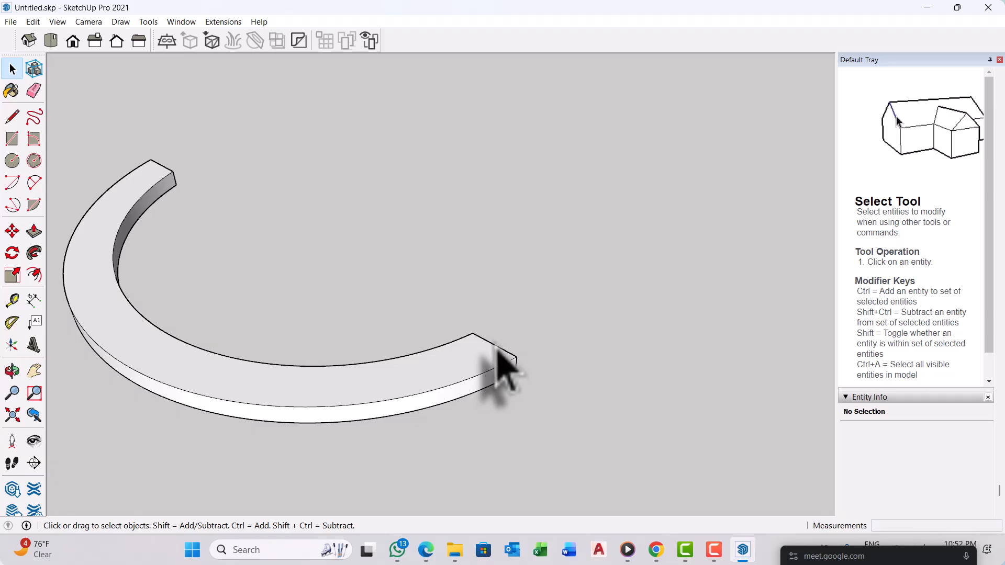
{"action": "key", "text": "f"}
{"action": "scroll", "coordinate": [503, 368], "scroll_direction": "up", "scroll_amount": 2}
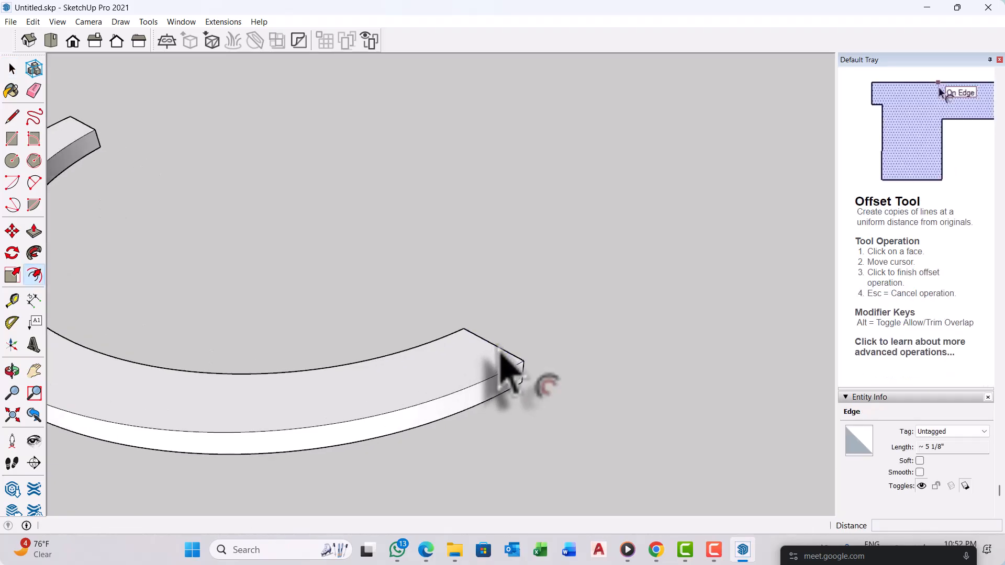
{"action": "left_click", "coordinate": [494, 349]}
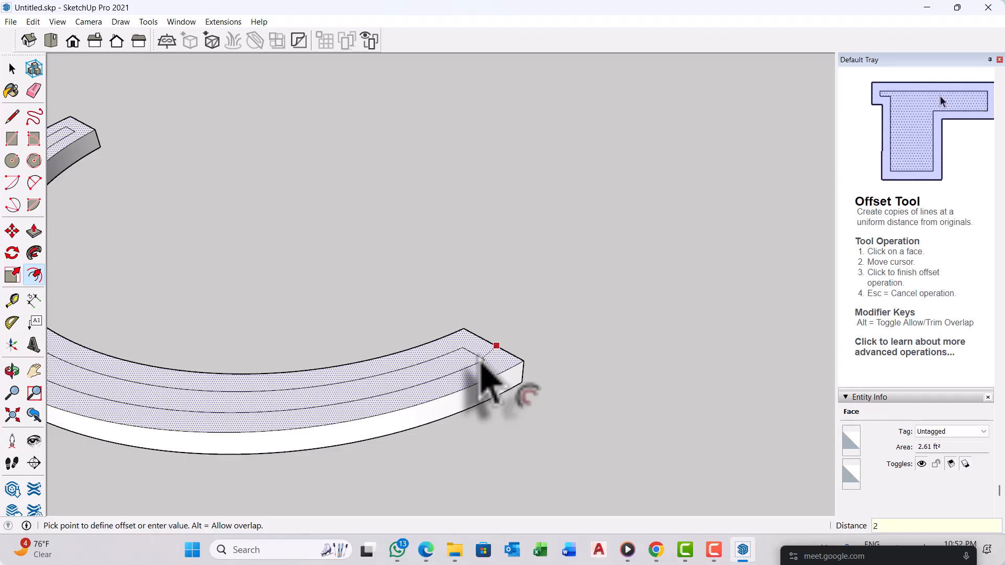
{"action": "key", "text": "Return"}
Step: Undo the inward offset on the top face of the lower curved frame piece
{"action": "key", "text": "space"}
{"action": "scroll", "coordinate": [513, 383], "scroll_direction": "down", "scroll_amount": 3}
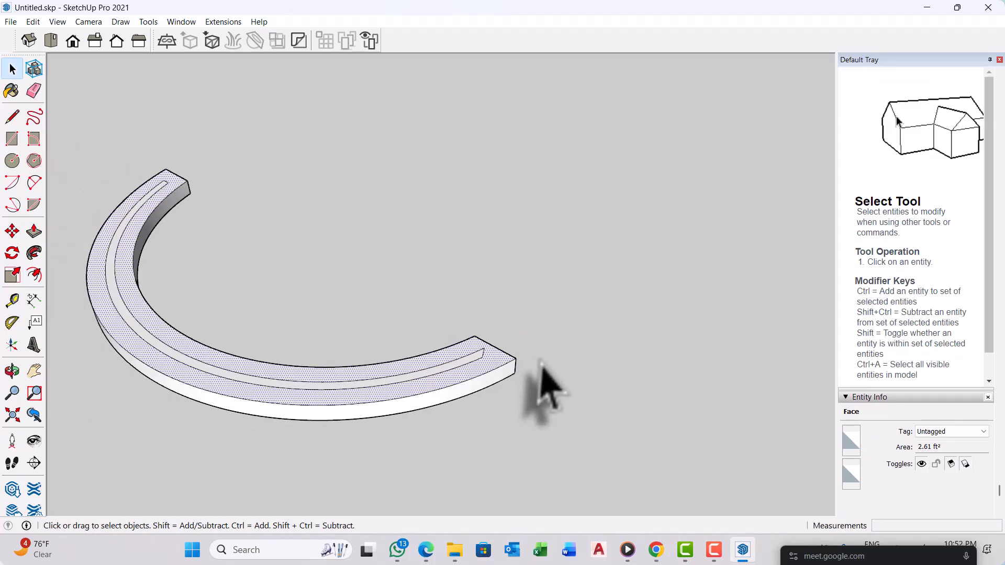
{"action": "middle_click_drag", "start_coordinate": [538, 386], "coordinate": [426, 386]}
{"action": "scroll", "coordinate": [413, 392], "scroll_direction": "up", "scroll_amount": 4}
{"action": "scroll", "coordinate": [531, 403], "scroll_direction": "up", "scroll_amount": 3}
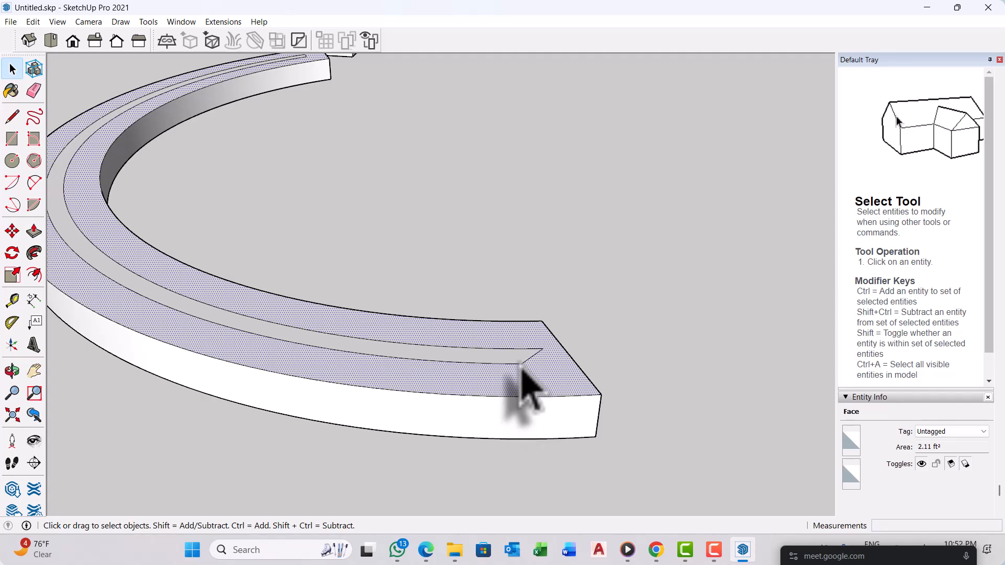
{"action": "left_click", "coordinate": [520, 364]}
{"action": "scroll", "coordinate": [519, 364], "scroll_direction": "down", "scroll_amount": 3}
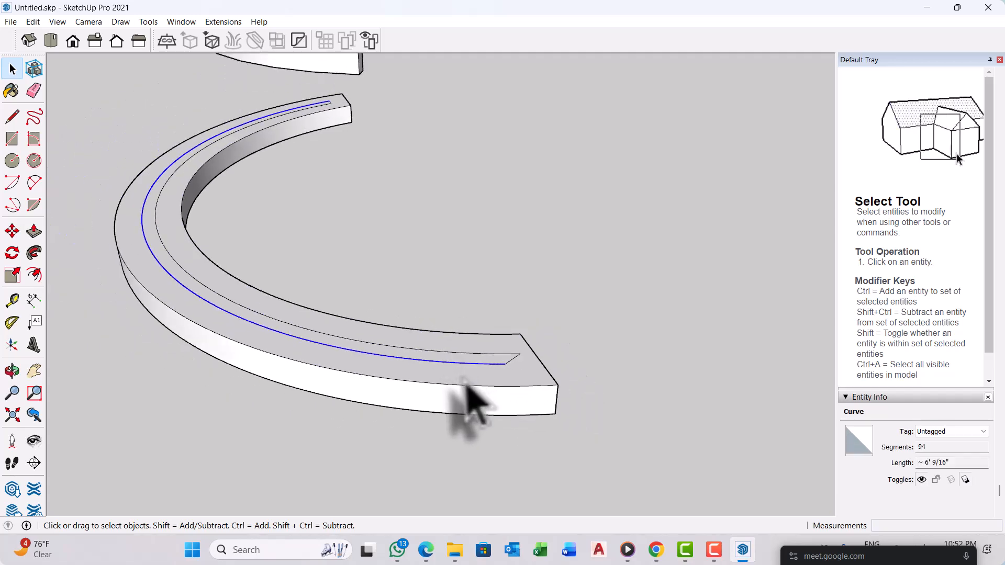
{"action": "middle_click_drag", "start_coordinate": [465, 403], "coordinate": [657, 419]}
{"action": "scroll", "coordinate": [607, 390], "scroll_direction": "down", "scroll_amount": 2}
{"action": "middle_click_drag", "start_coordinate": [610, 395], "coordinate": [561, 410]}
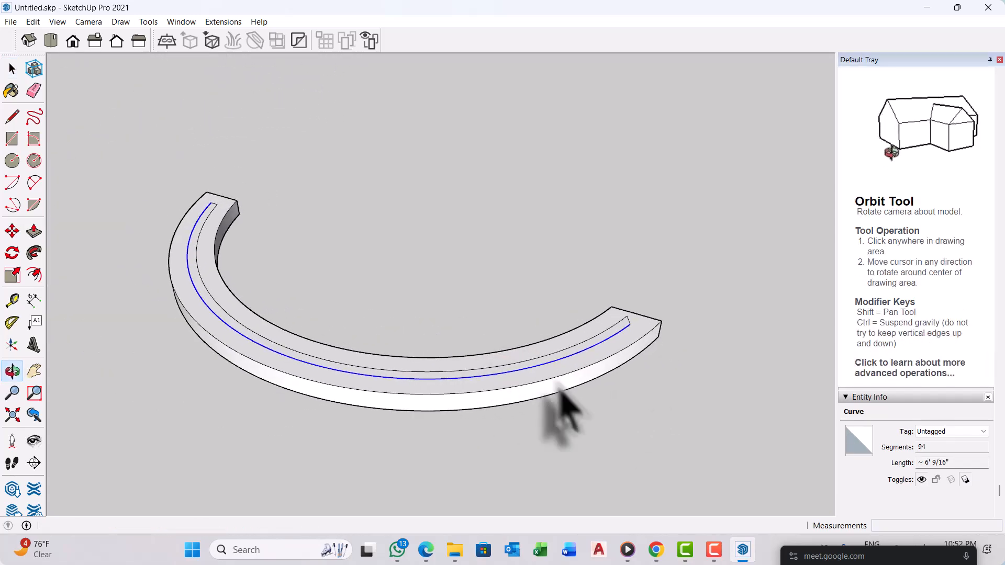
{"action": "scroll", "coordinate": [596, 383], "scroll_direction": "down", "scroll_amount": 3}
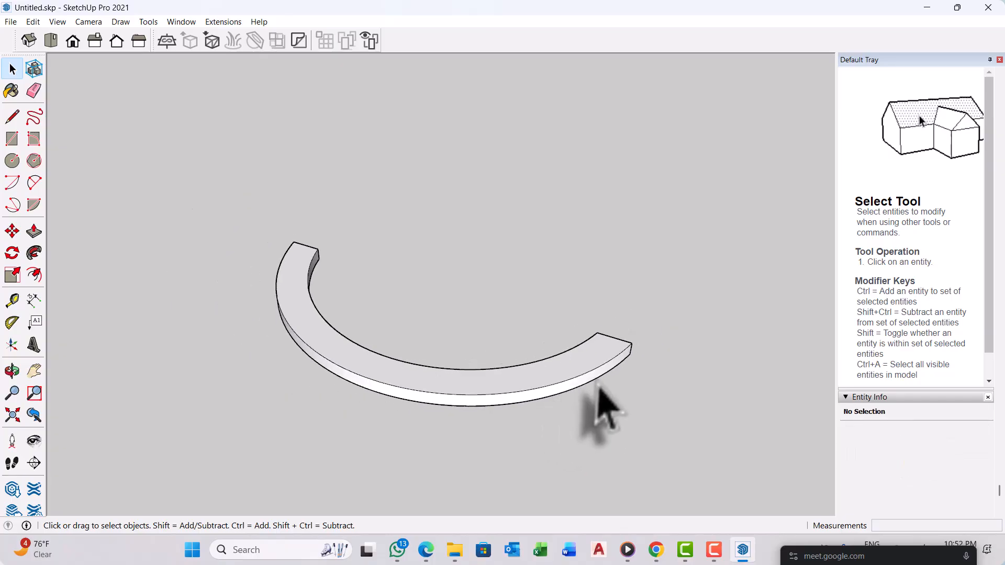
Step: Copy the lower curved piece's top end edge 2" inward along the outer curved edge, starting from its outer corner
{"action": "middle_click_drag", "start_coordinate": [597, 383], "coordinate": [422, 384]}
{"action": "scroll", "coordinate": [597, 361], "scroll_direction": "up", "scroll_amount": 5}
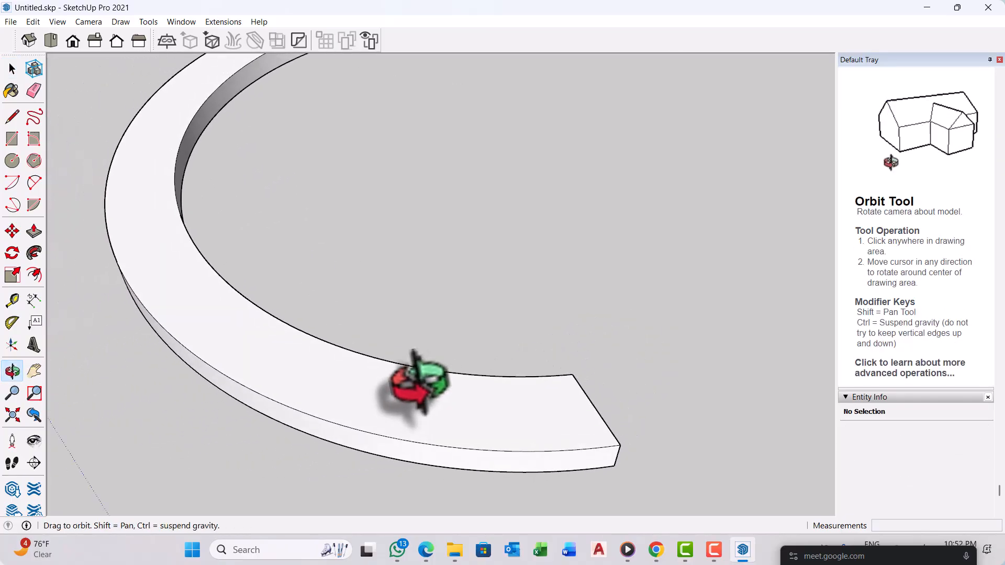
{"action": "scroll", "coordinate": [440, 378], "scroll_direction": "down", "scroll_amount": 3}
{"action": "middle_click_drag", "start_coordinate": [600, 410], "coordinate": [478, 393]}
{"action": "scroll", "coordinate": [601, 400], "scroll_direction": "up", "scroll_amount": 6}
{"action": "scroll", "coordinate": [571, 327], "scroll_direction": "up", "scroll_amount": 1}
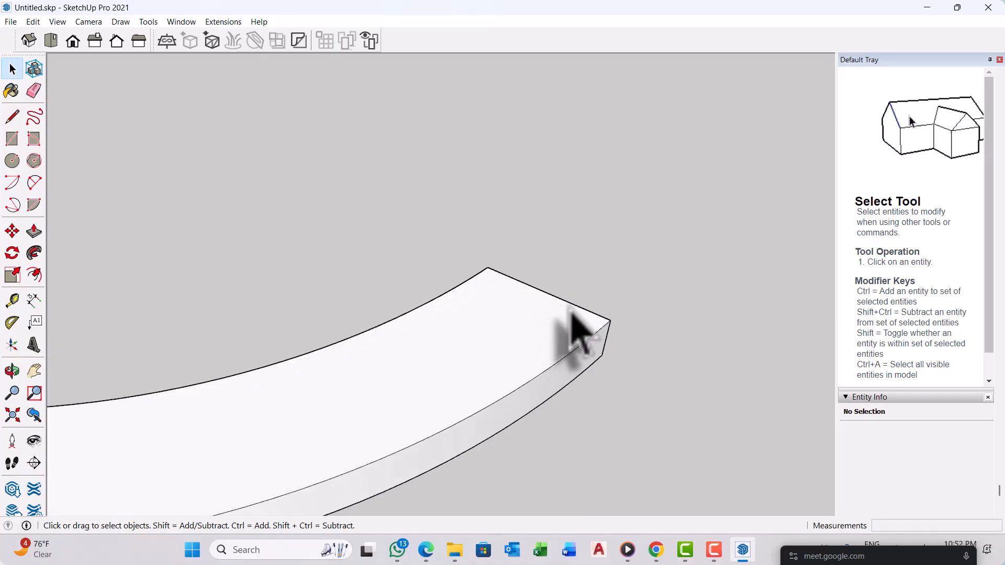
{"action": "left_click", "coordinate": [573, 309]}
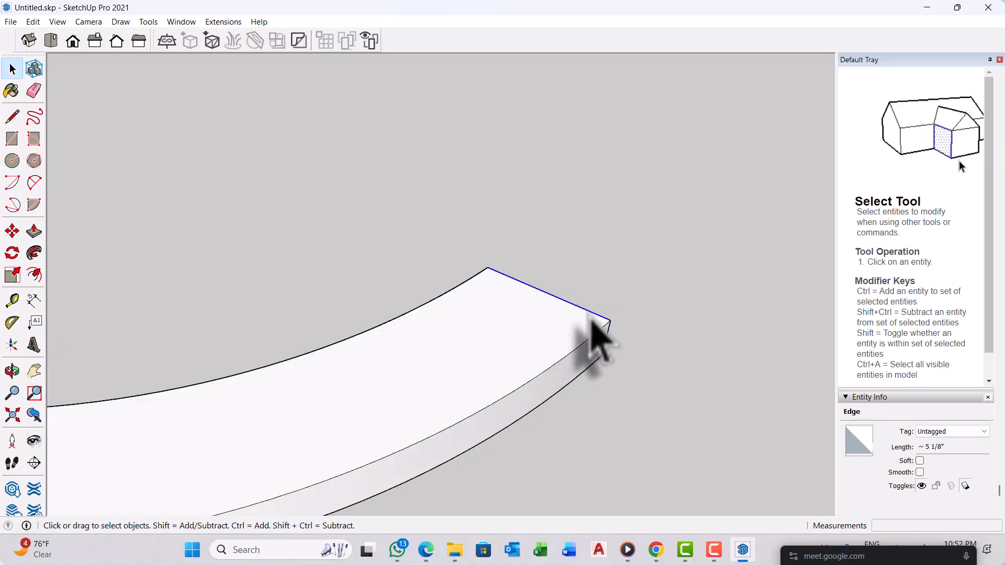
{"action": "key", "text": "m"}
{"action": "scroll", "coordinate": [615, 330], "scroll_direction": "up", "scroll_amount": 3}
{"action": "left_click", "coordinate": [602, 309]}
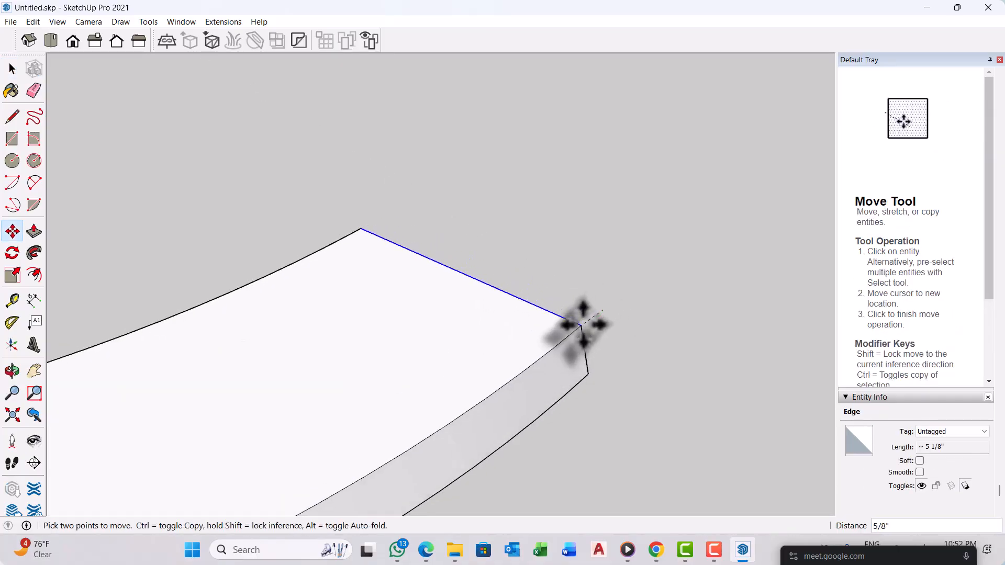
{"action": "key", "text": "ctrl"}
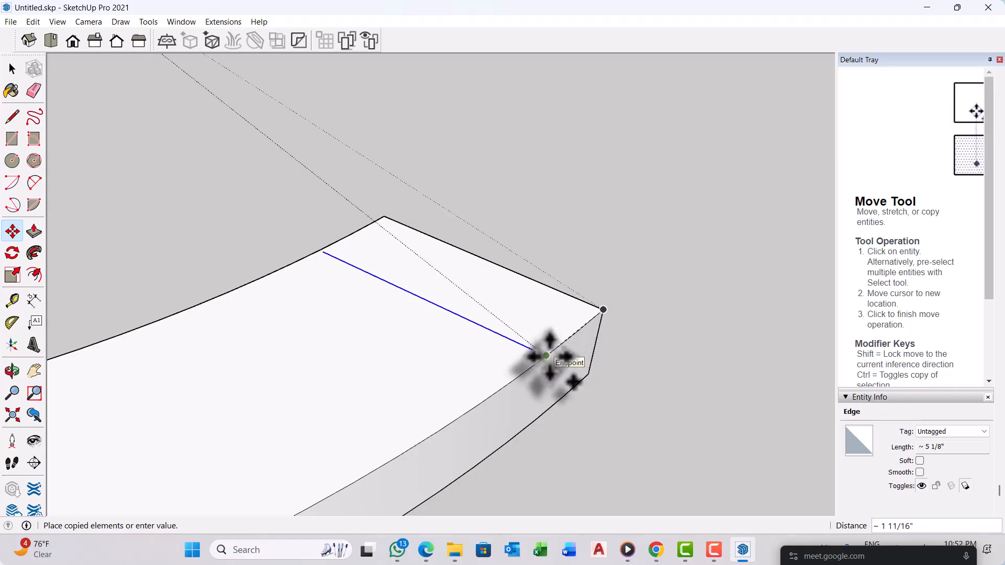
{"action": "key", "text": "Return"}
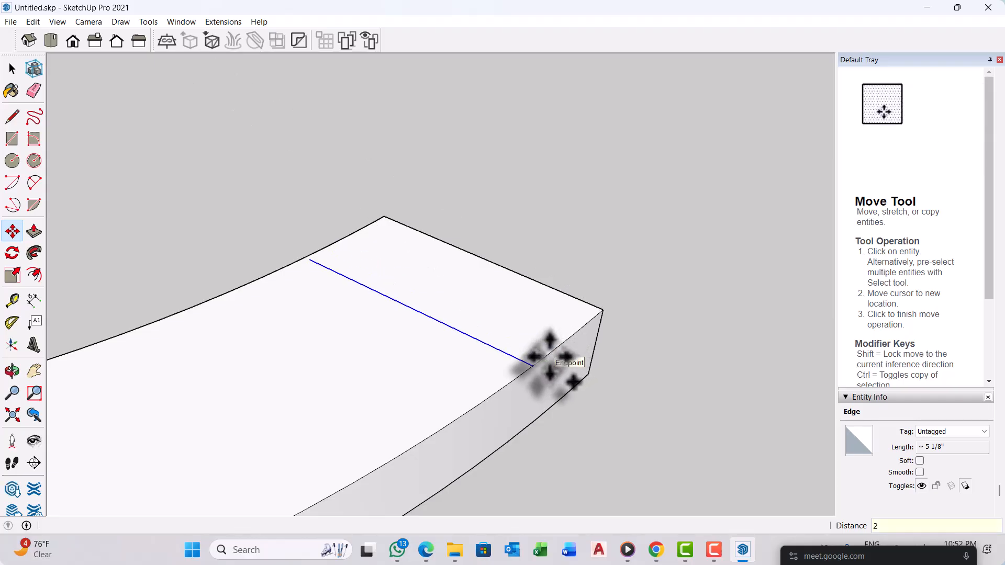
Step: Draw a short line extending the copied edge to the inner curved edge, separating the end section of the top face
{"action": "scroll", "coordinate": [559, 348], "scroll_direction": "down", "scroll_amount": 2}
{"action": "middle_click_drag", "start_coordinate": [559, 348], "coordinate": [533, 361]}
{"action": "key", "text": "space"}
{"action": "scroll", "coordinate": [377, 274], "scroll_direction": "up", "scroll_amount": 2}
{"action": "scroll", "coordinate": [378, 275], "scroll_direction": "up", "scroll_amount": 2}
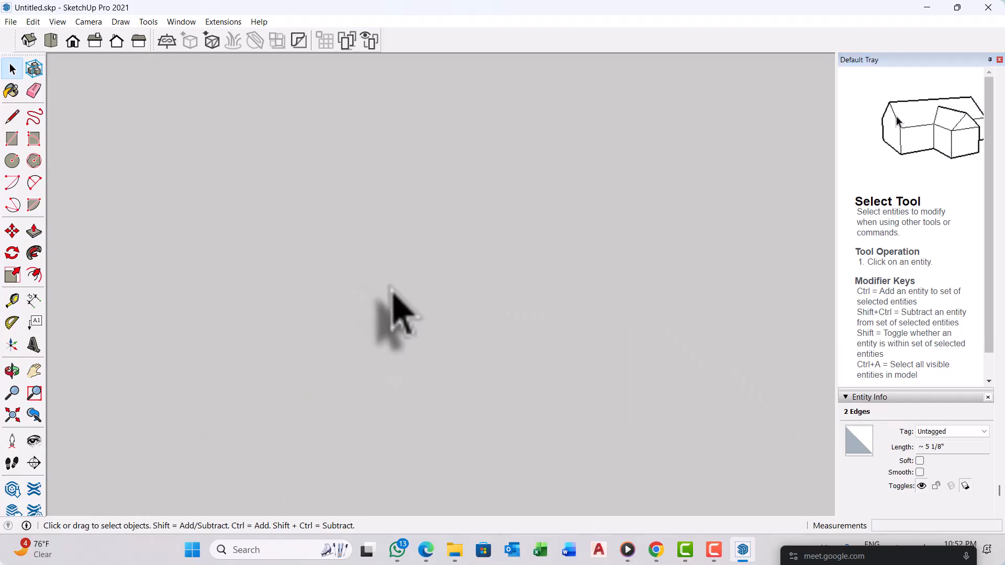
{"action": "key", "text": "l"}
{"action": "scroll", "coordinate": [398, 325], "scroll_direction": "up", "scroll_amount": 3}
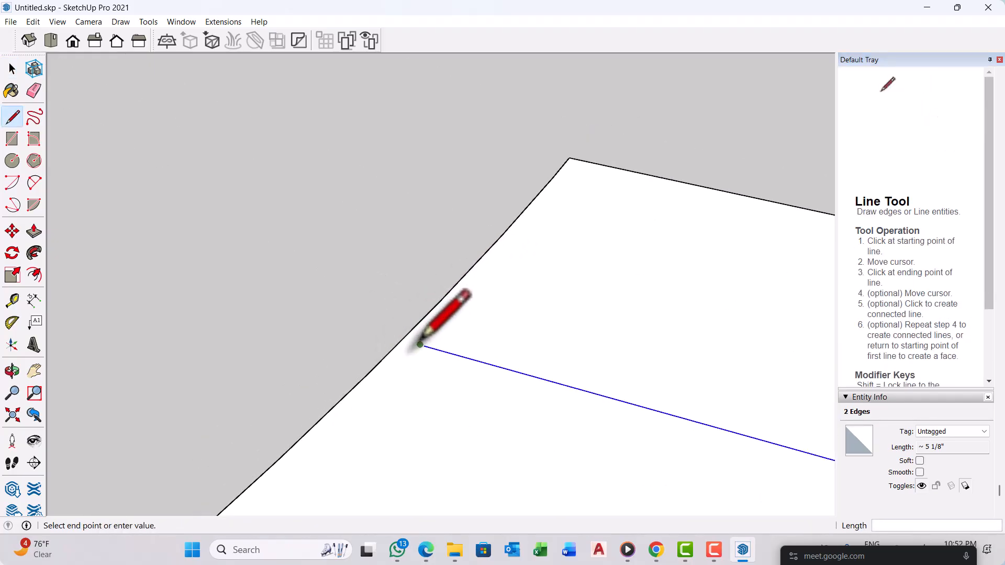
{"action": "left_click", "coordinate": [402, 339]}
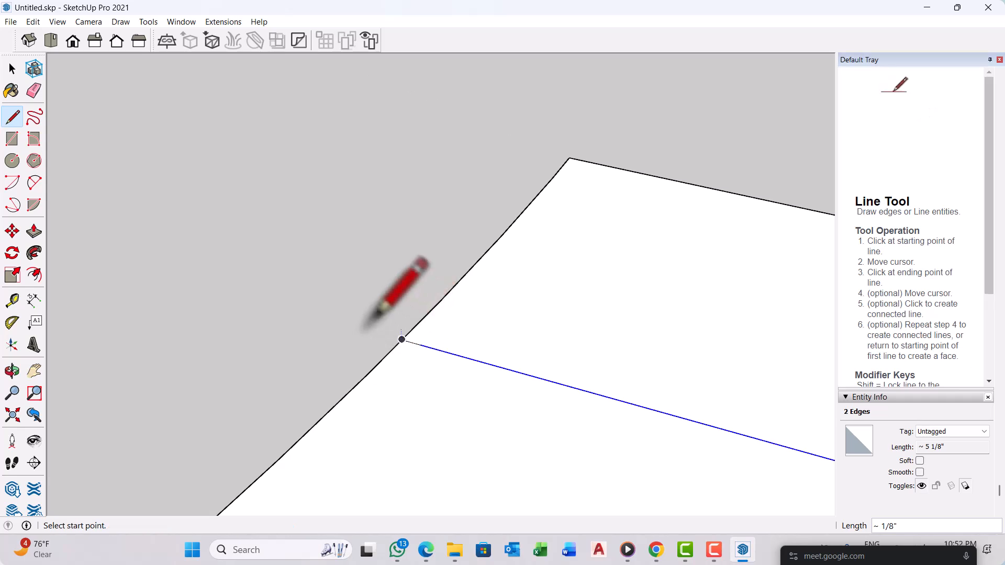
{"action": "scroll", "coordinate": [414, 314], "scroll_direction": "down", "scroll_amount": 3}
{"action": "key", "text": "space"}
Step: Push/pull the separated end section upward to meet the underside of the upper curved piece, forming a vertical post
{"action": "key", "text": "p"}
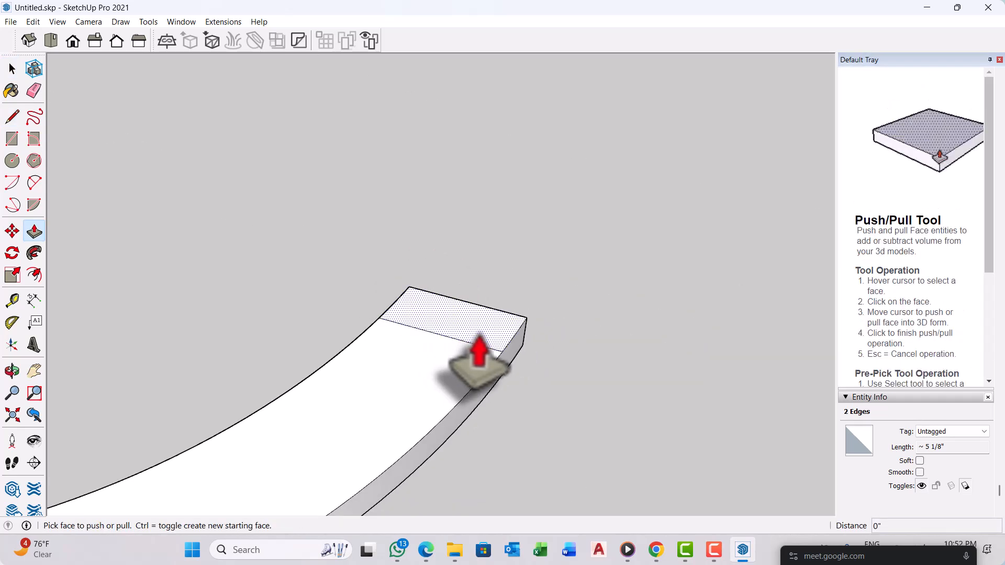
{"action": "scroll", "coordinate": [466, 345], "scroll_direction": "down", "scroll_amount": 5}
{"action": "scroll", "coordinate": [466, 345], "scroll_direction": "down", "scroll_amount": 3}
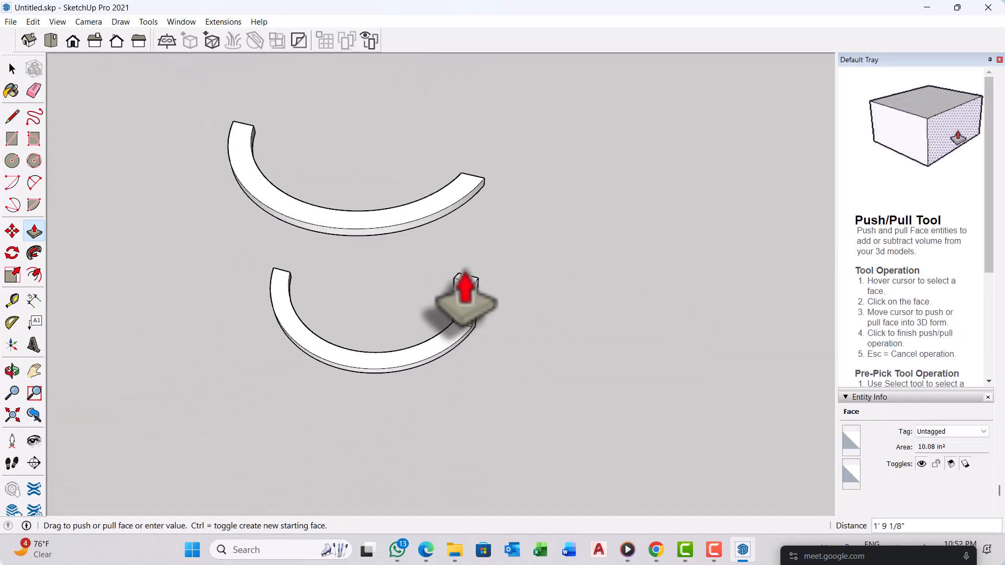
{"action": "left_click", "coordinate": [450, 215]}
{"action": "scroll", "coordinate": [539, 314], "scroll_direction": "down", "scroll_amount": 3}
{"action": "middle_click_drag", "start_coordinate": [362, 342], "coordinate": [590, 310]}
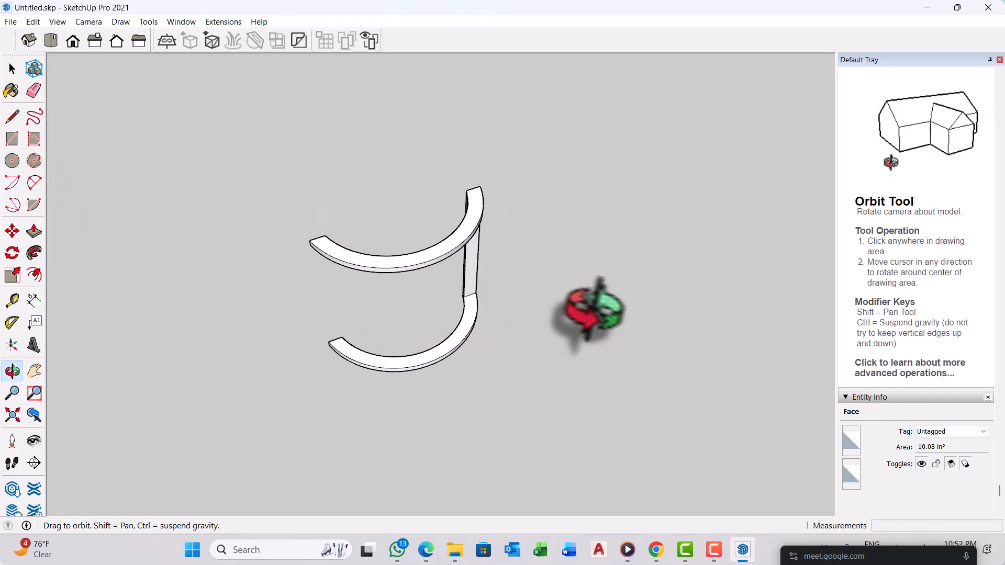
{"action": "key", "text": "space"}
Step: Copy the top end edge at the lower piece's open end inward from its outer corner
{"action": "middle_click_drag", "start_coordinate": [492, 307], "coordinate": [531, 309]}
{"action": "scroll", "coordinate": [364, 385], "scroll_direction": "up", "scroll_amount": 4}
{"action": "middle_click_drag", "start_coordinate": [362, 388], "coordinate": [505, 381]}
{"action": "key", "text": "space"}
{"action": "scroll", "coordinate": [376, 431], "scroll_direction": "up", "scroll_amount": 4}
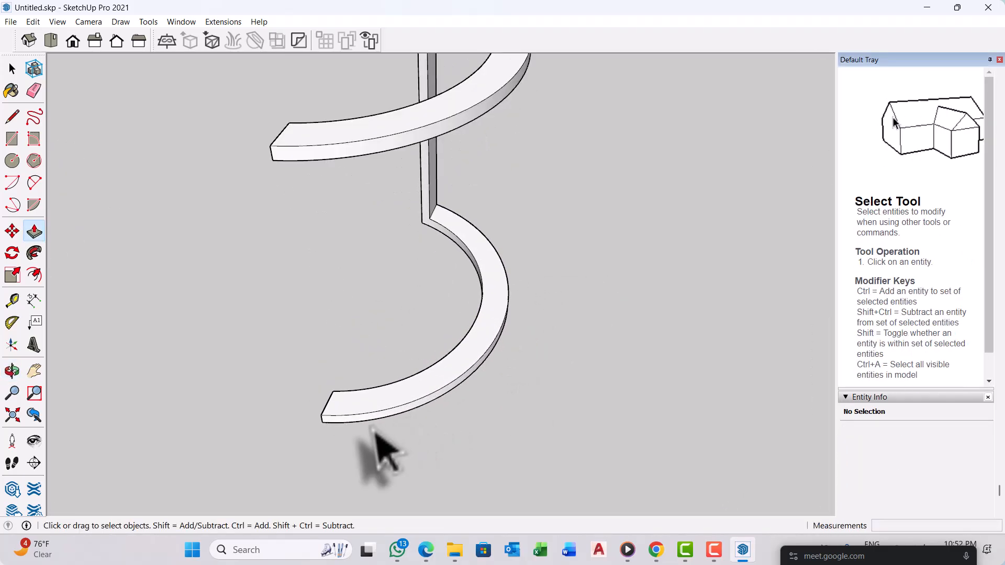
{"action": "middle_click_drag", "start_coordinate": [369, 427], "coordinate": [492, 422]}
{"action": "scroll", "coordinate": [393, 445], "scroll_direction": "down", "scroll_amount": 2}
{"action": "scroll", "coordinate": [414, 418], "scroll_direction": "up", "scroll_amount": 6}
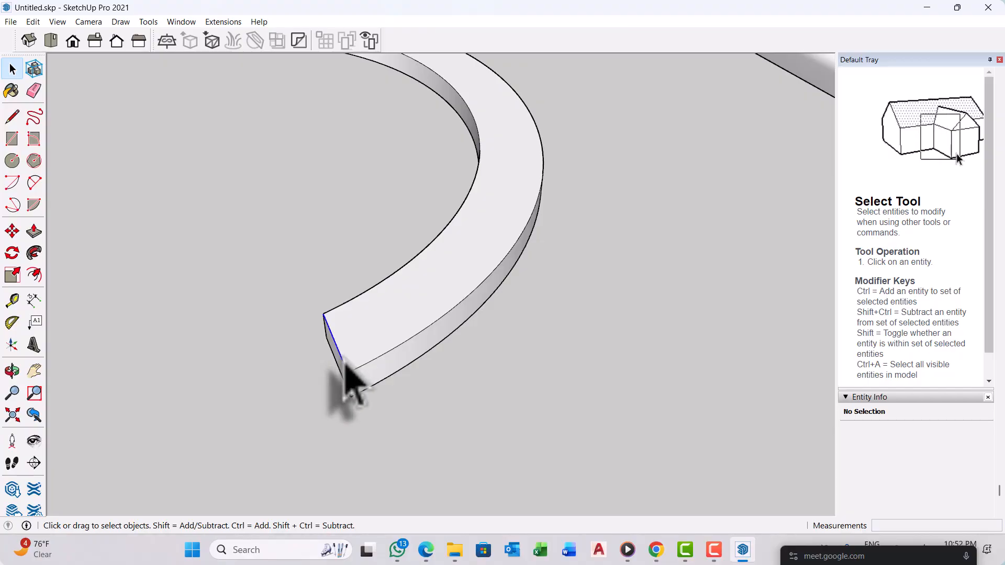
{"action": "key", "text": "m"}
{"action": "scroll", "coordinate": [347, 368], "scroll_direction": "up", "scroll_amount": 2}
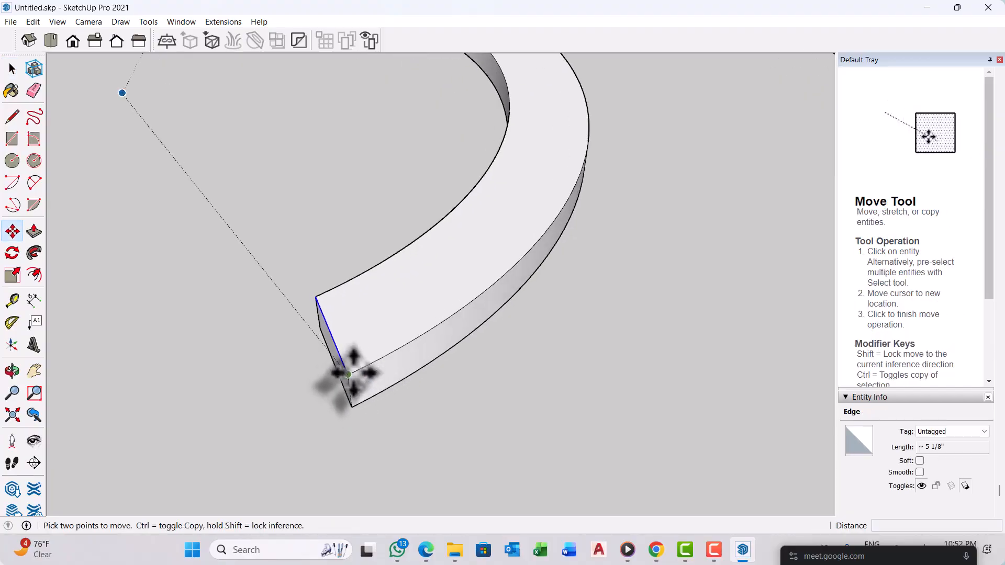
{"action": "left_click", "coordinate": [351, 373]}
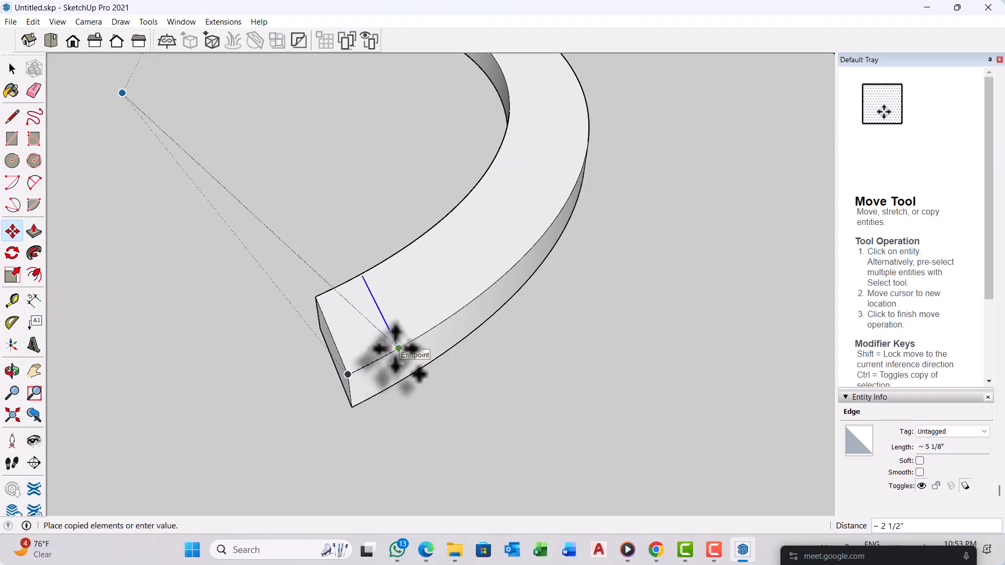
{"action": "key", "text": "Return"}
Step: Draw a short line from the copied edge's inner endpoint to the inner curved edge at the open end
{"action": "key", "text": "space"}
{"action": "scroll", "coordinate": [369, 309], "scroll_direction": "up", "scroll_amount": 3}
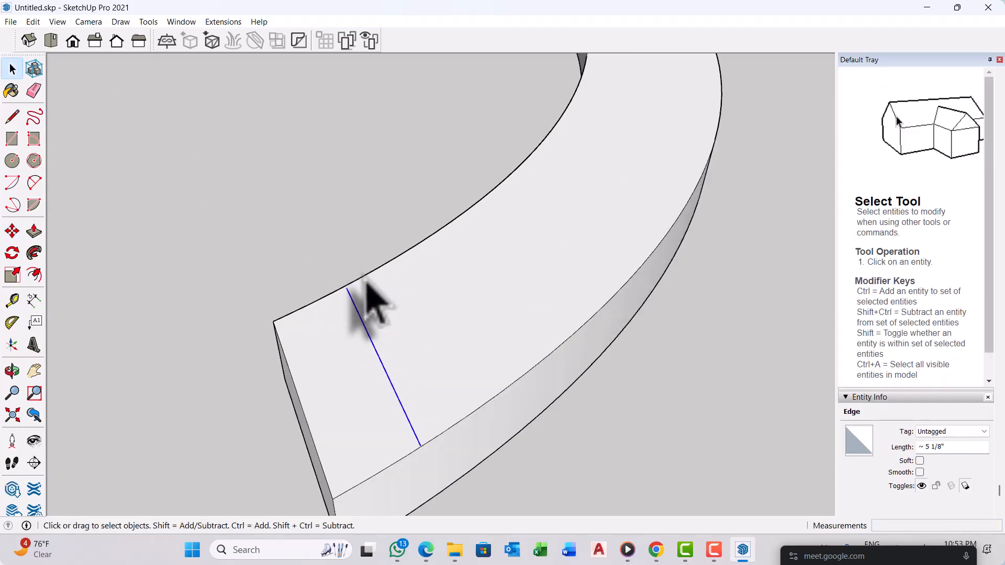
{"action": "key", "text": "l"}
{"action": "scroll", "coordinate": [356, 290], "scroll_direction": "up", "scroll_amount": 3}
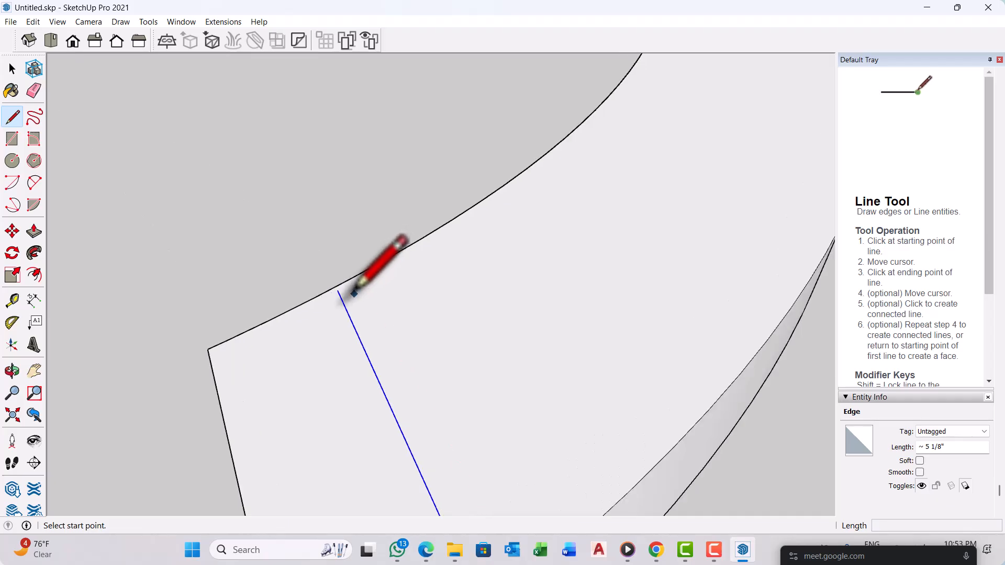
{"action": "scroll", "coordinate": [333, 282], "scroll_direction": "up", "scroll_amount": 2}
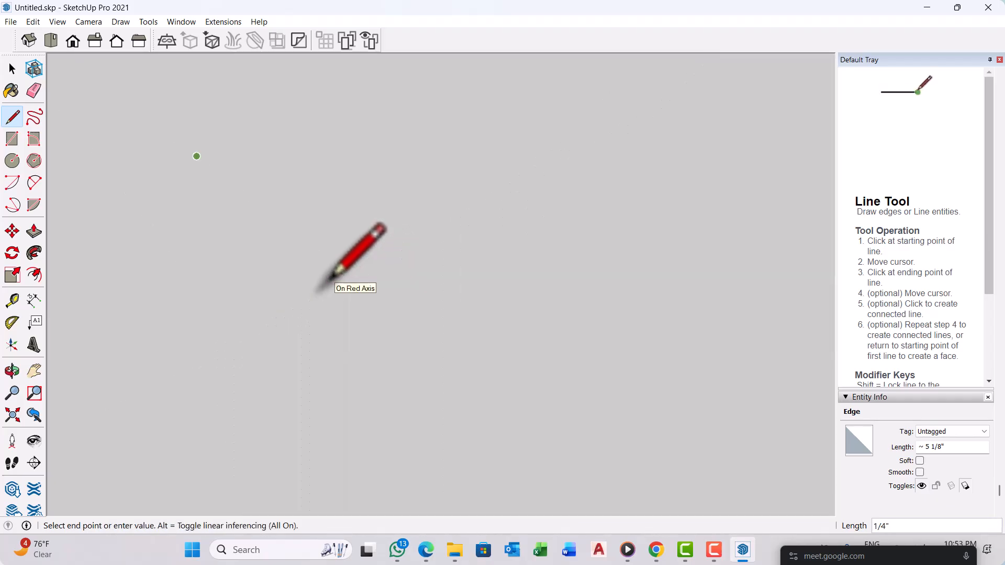
{"action": "scroll", "coordinate": [347, 293], "scroll_direction": "down", "scroll_amount": 5}
{"action": "key", "text": "space"}
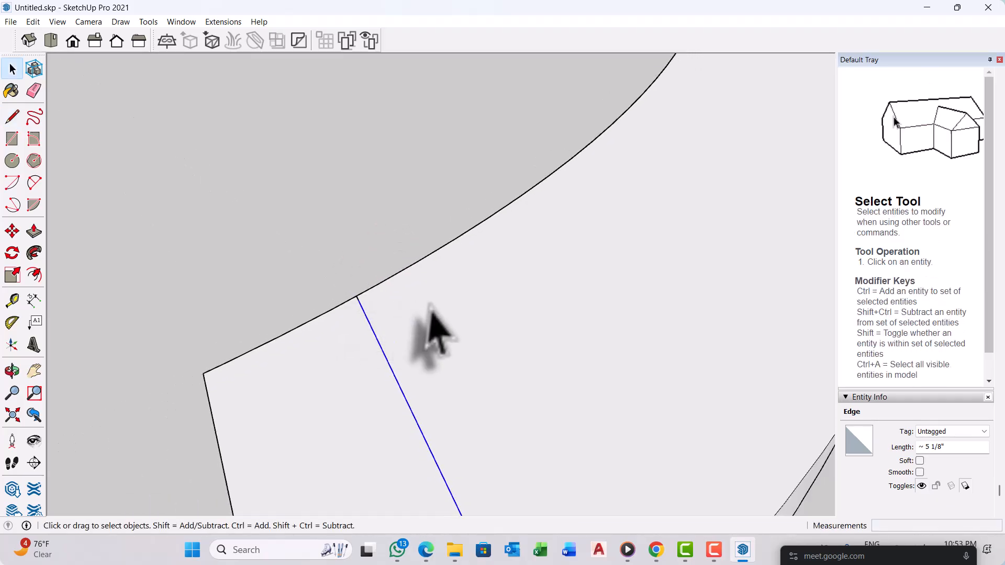
{"action": "key", "text": "p"}
{"action": "left_click", "coordinate": [413, 407]}
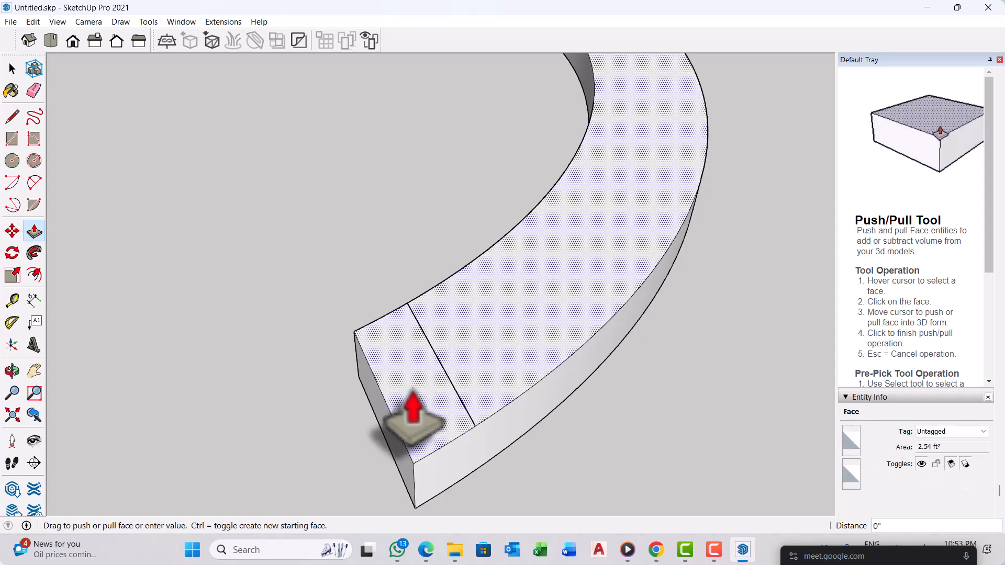
{"action": "key", "text": "space"}
Step: Delete the copied edge and its short extension line at the lower piece's open end
{"action": "mouse_move", "coordinate": [423, 394]}
{"action": "middle_mouse_down"}
{"action": "mouse_move", "coordinate": [444, 364]}
{"action": "mouse_move", "coordinate": [556, 281]}
{"action": "mouse_move", "coordinate": [381, 363]}
{"action": "mouse_move", "coordinate": [422, 388]}
{"action": "middle_mouse_up"}
{"action": "left_click", "coordinate": [419, 375]}
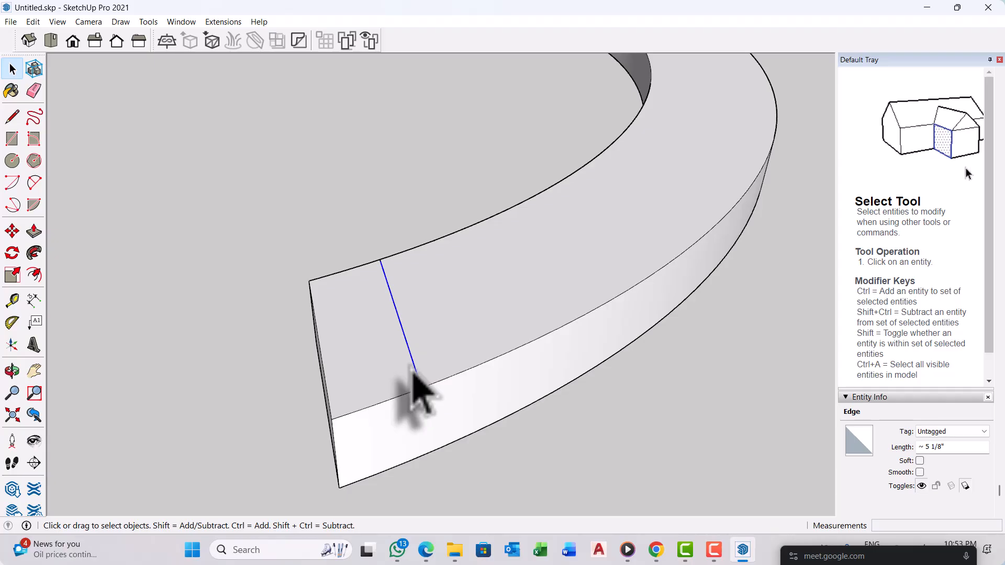
{"action": "left_click_drag", "start_coordinate": [356, 242], "coordinate": [428, 291]}
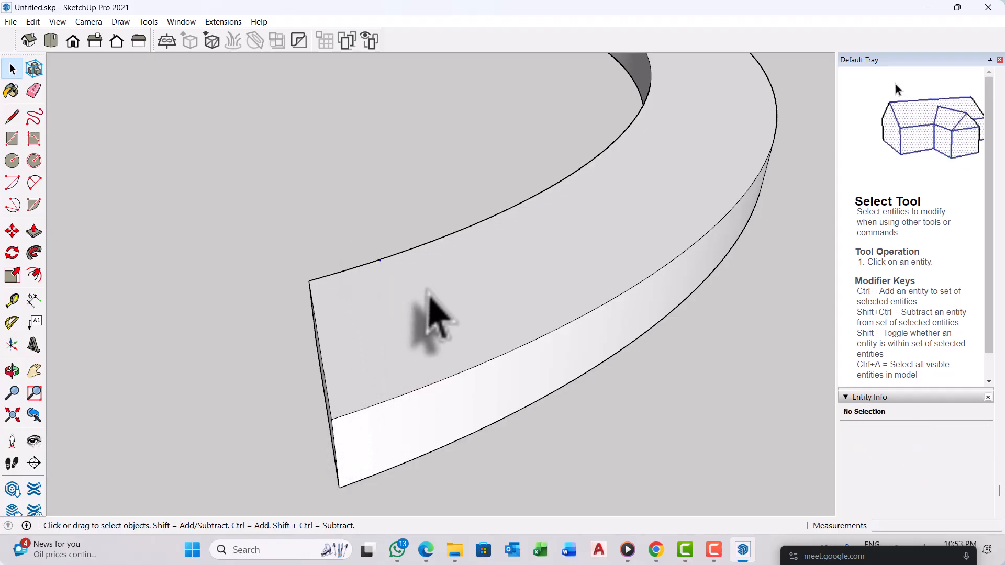
{"action": "key", "text": "Delete"}
Step: Copy the open end's top edge again, 2" inward along the outer curved edge from the outer corner
{"action": "scroll", "coordinate": [347, 381], "scroll_direction": "up", "scroll_amount": 2}
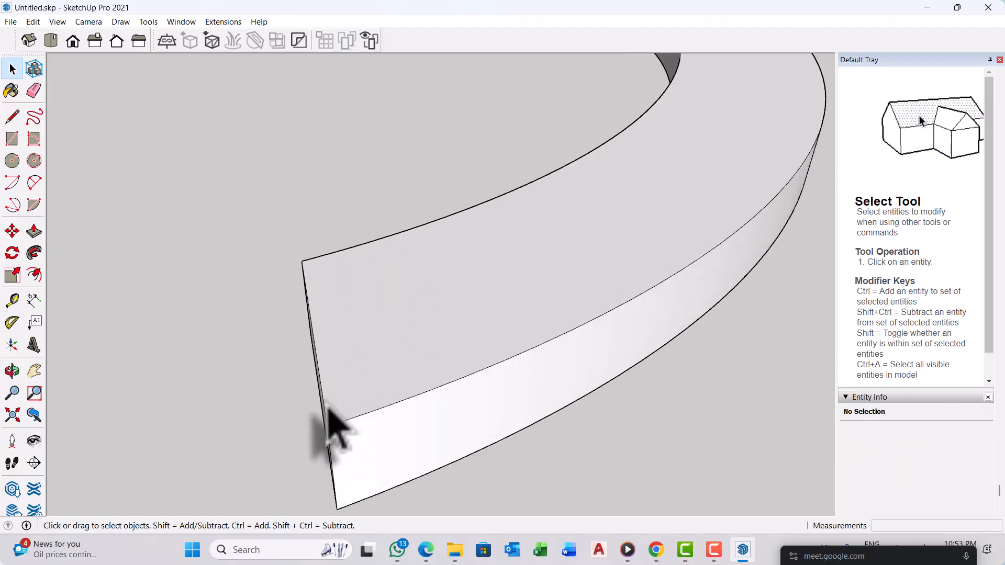
{"action": "scroll", "coordinate": [331, 428], "scroll_direction": "up", "scroll_amount": 1}
{"action": "key", "text": "m"}
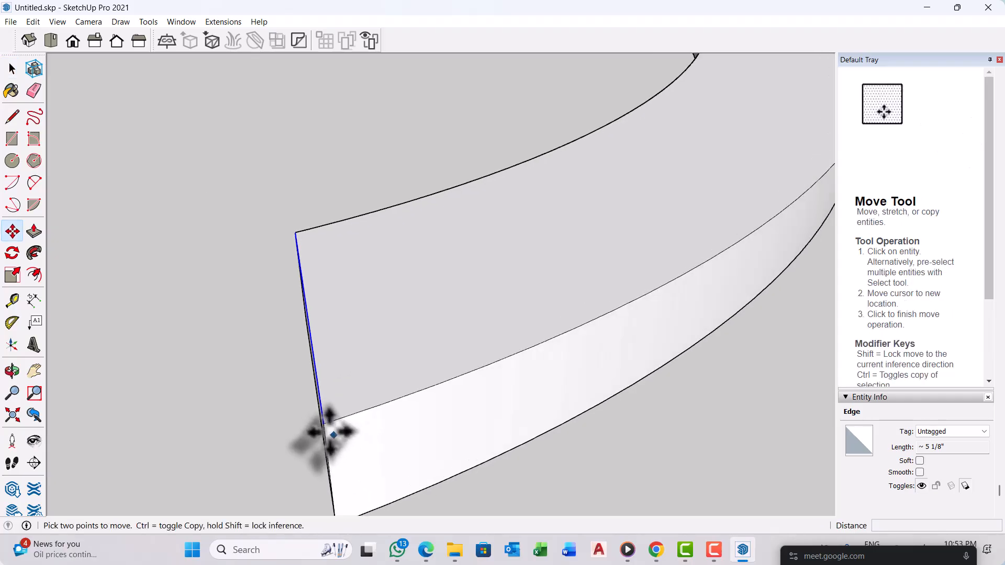
{"action": "left_click", "coordinate": [328, 425]}
{"action": "key", "text": "ctrl"}
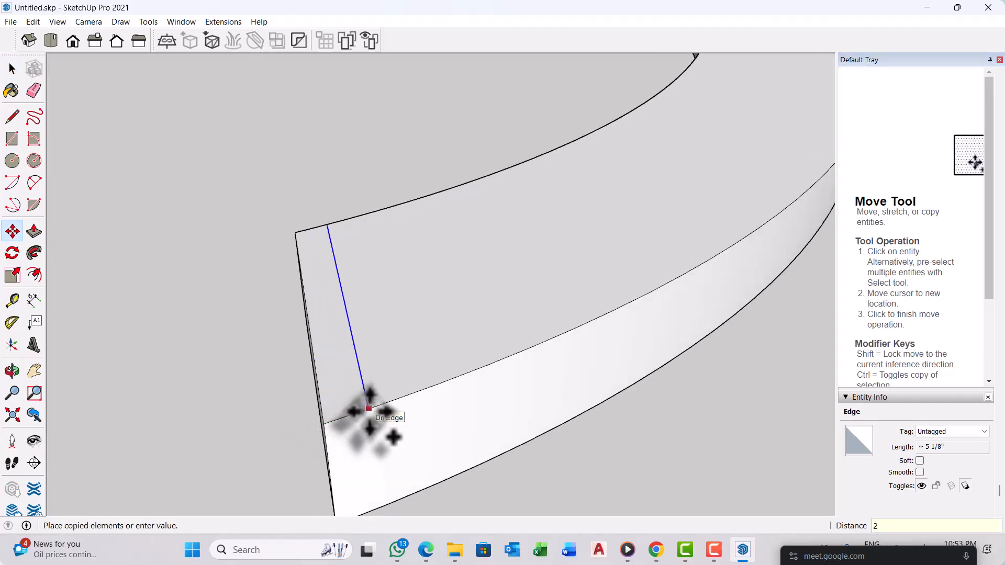
{"action": "key", "text": "Return"}
{"action": "key", "text": "space"}
Step: Extend the newly copied edge about 1/8" to the inner curved edge, closing off the strip at the lower piece's open end
{"action": "scroll", "coordinate": [425, 227], "scroll_direction": "up", "scroll_amount": 1}
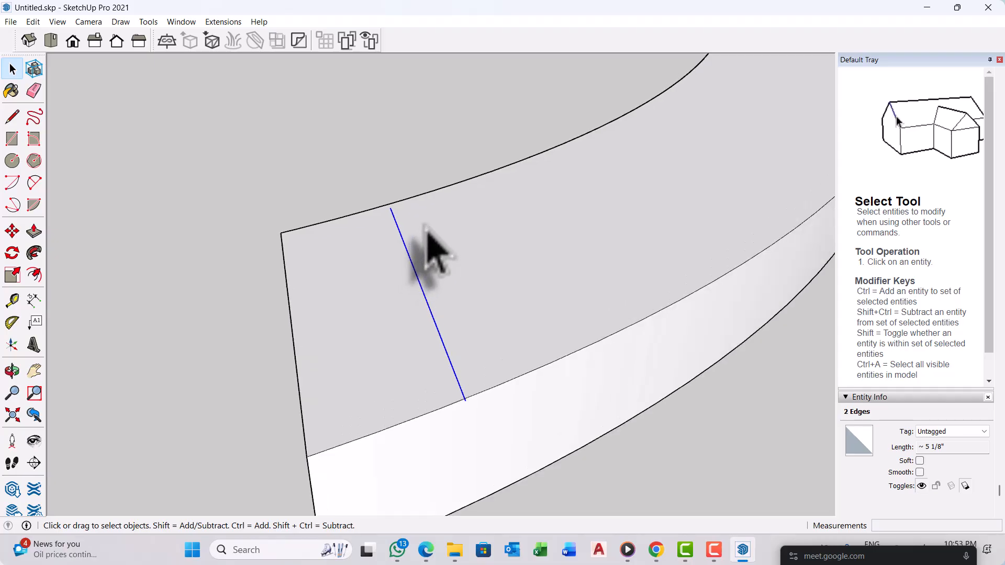
{"action": "key", "text": "l"}
{"action": "scroll", "coordinate": [408, 196], "scroll_direction": "up", "scroll_amount": 6}
{"action": "scroll", "coordinate": [406, 218], "scroll_direction": "down", "scroll_amount": 5}
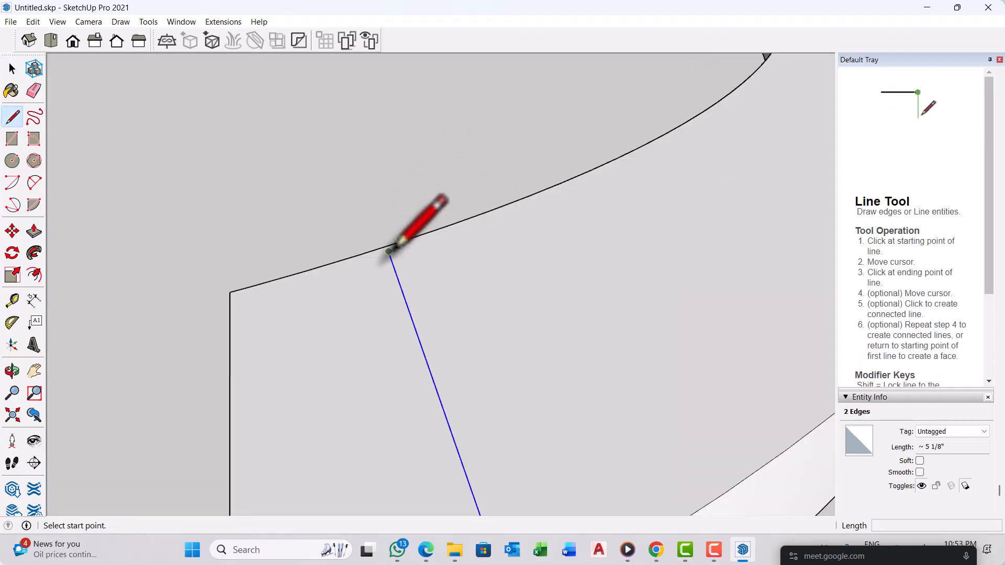
{"action": "left_click", "coordinate": [389, 252]}
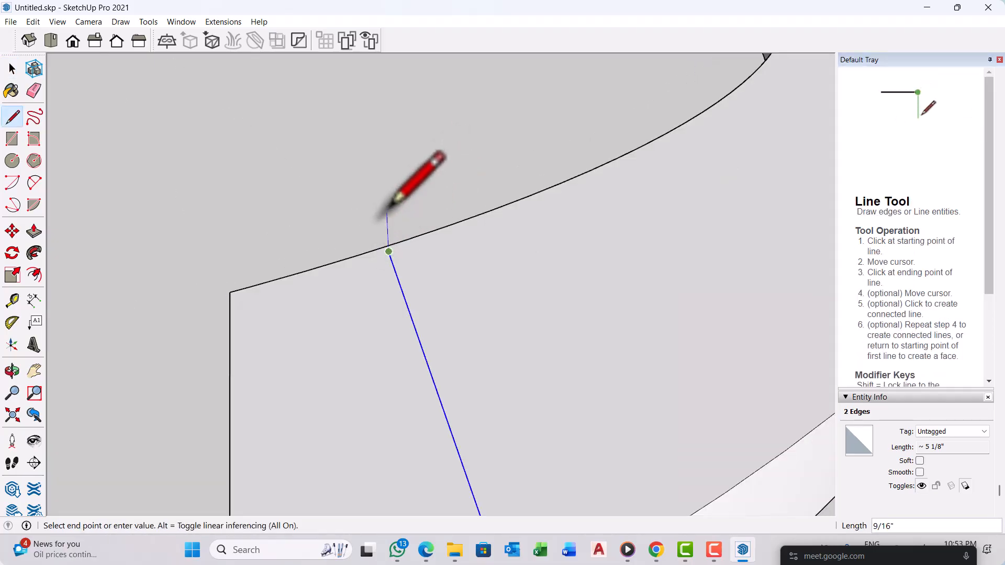
{"action": "scroll", "coordinate": [393, 256], "scroll_direction": "up", "scroll_amount": 3}
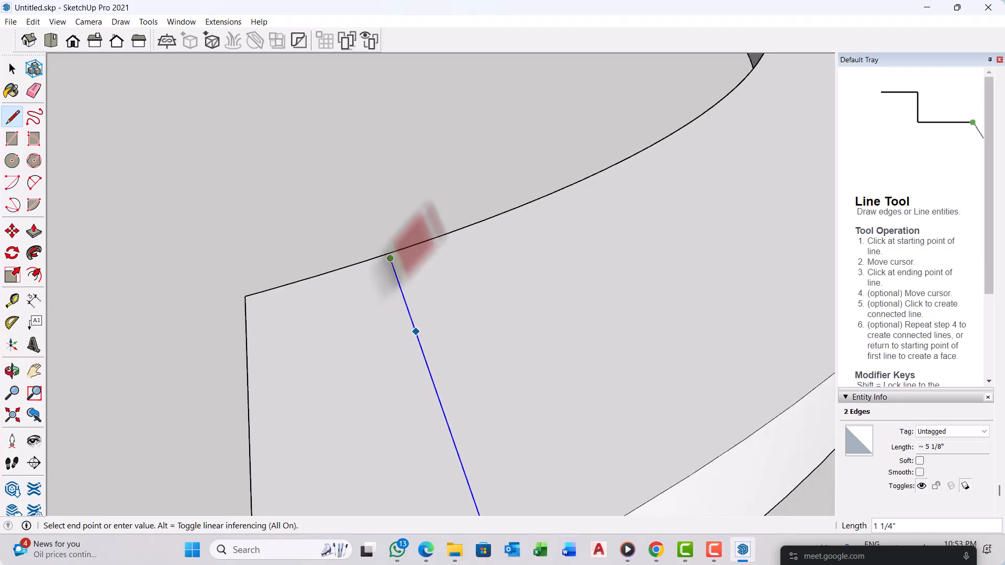
{"action": "mouse_move", "coordinate": [438, 333]}
{"action": "middle_mouse_down"}
{"action": "mouse_move", "coordinate": [421, 344]}
{"action": "mouse_move", "coordinate": [471, 294]}
{"action": "mouse_move", "coordinate": [598, 314]}
{"action": "middle_mouse_up"}
{"action": "scroll", "coordinate": [466, 294], "scroll_direction": "down", "scroll_amount": 6}
{"action": "scroll", "coordinate": [568, 260], "scroll_direction": "up", "scroll_amount": 5}
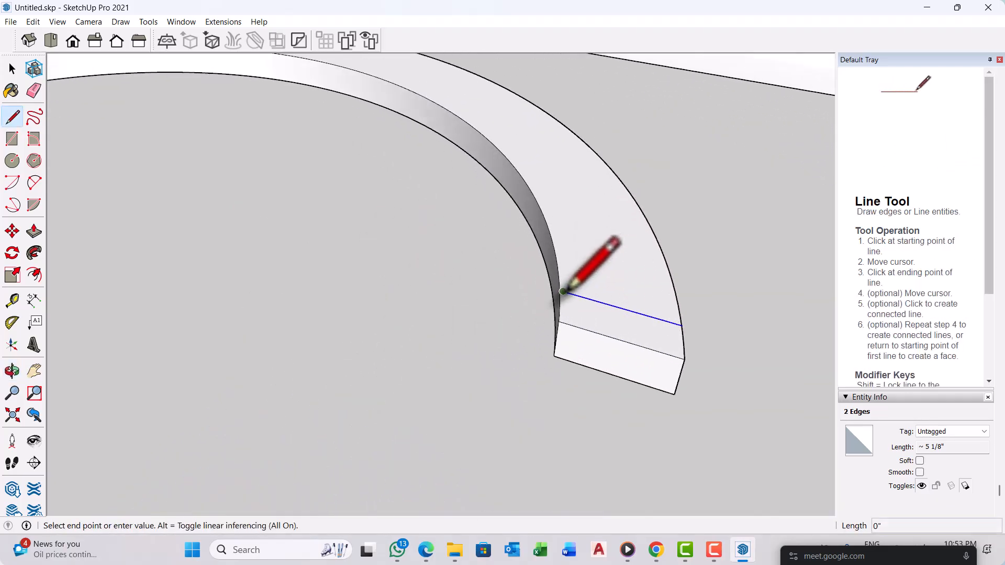
{"action": "scroll", "coordinate": [563, 288], "scroll_direction": "up", "scroll_amount": 2}
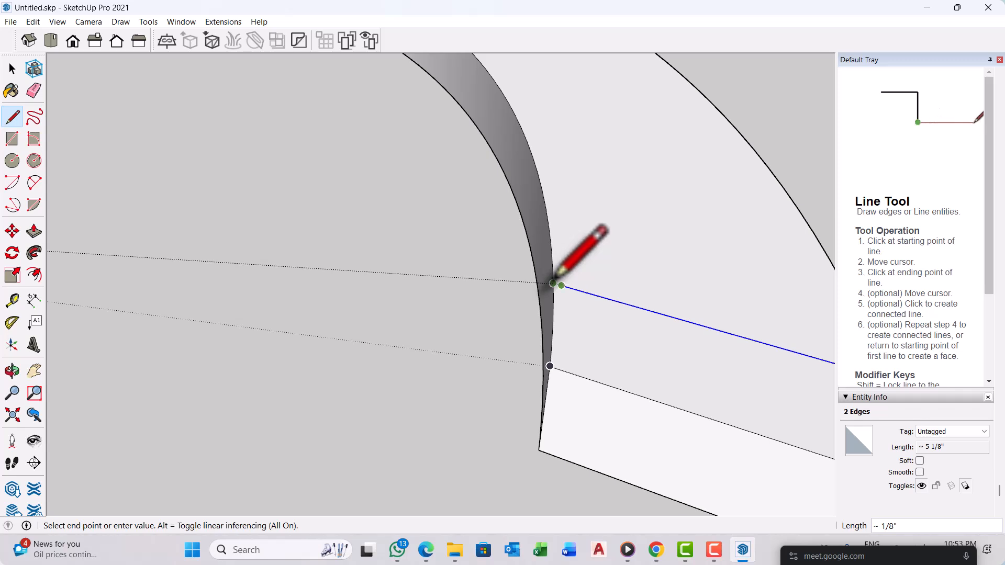
{"action": "mouse_move", "coordinate": [553, 283]}
{"action": "middle_mouse_down"}
{"action": "mouse_move", "coordinate": [545, 299]}
{"action": "mouse_move", "coordinate": [717, 332]}
{"action": "mouse_move", "coordinate": [623, 258]}
{"action": "mouse_move", "coordinate": [435, 294]}
{"action": "middle_mouse_up"}
{"action": "scroll", "coordinate": [625, 257], "scroll_direction": "up", "scroll_amount": 2}
{"action": "scroll", "coordinate": [627, 256], "scroll_direction": "up", "scroll_amount": 3}
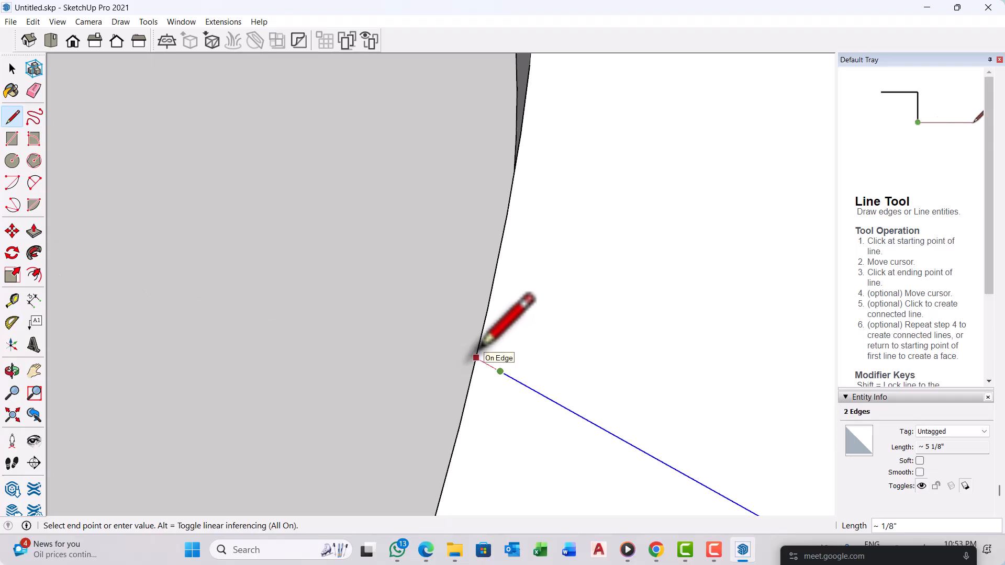
{"action": "left_click", "coordinate": [476, 358]}
{"action": "scroll", "coordinate": [370, 258], "scroll_direction": "down", "scroll_amount": 4}
{"action": "key", "text": "space"}
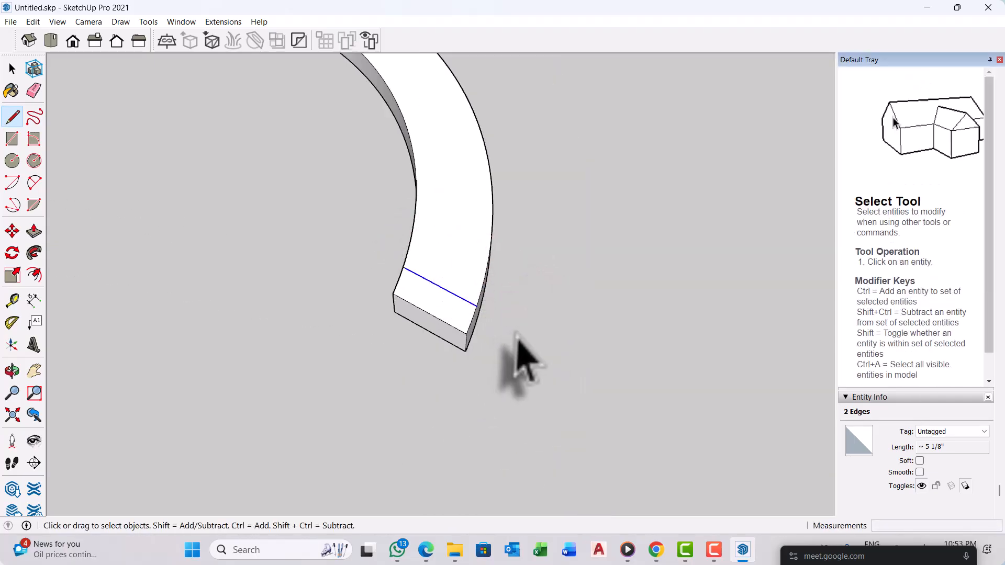
Step: Push/Pull the strip at the lower piece's open end up to the underside of the upper curved piece
{"action": "key", "text": "p"}
{"action": "left_click", "coordinate": [450, 306]}
{"action": "scroll", "coordinate": [443, 269], "scroll_direction": "down", "scroll_amount": 4}
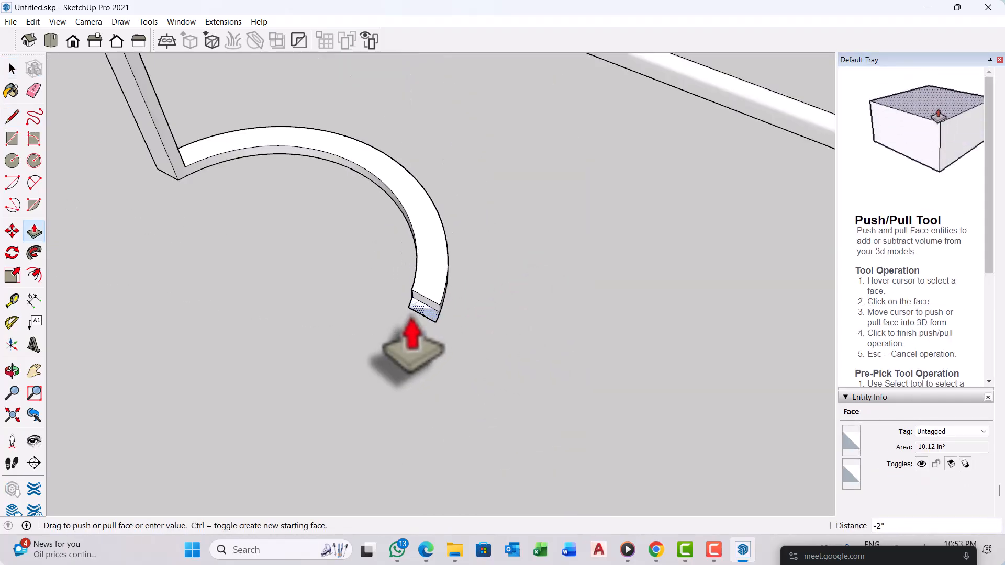
{"action": "scroll", "coordinate": [414, 336], "scroll_direction": "down", "scroll_amount": 3}
{"action": "scroll", "coordinate": [416, 269], "scroll_direction": "up", "scroll_amount": 5}
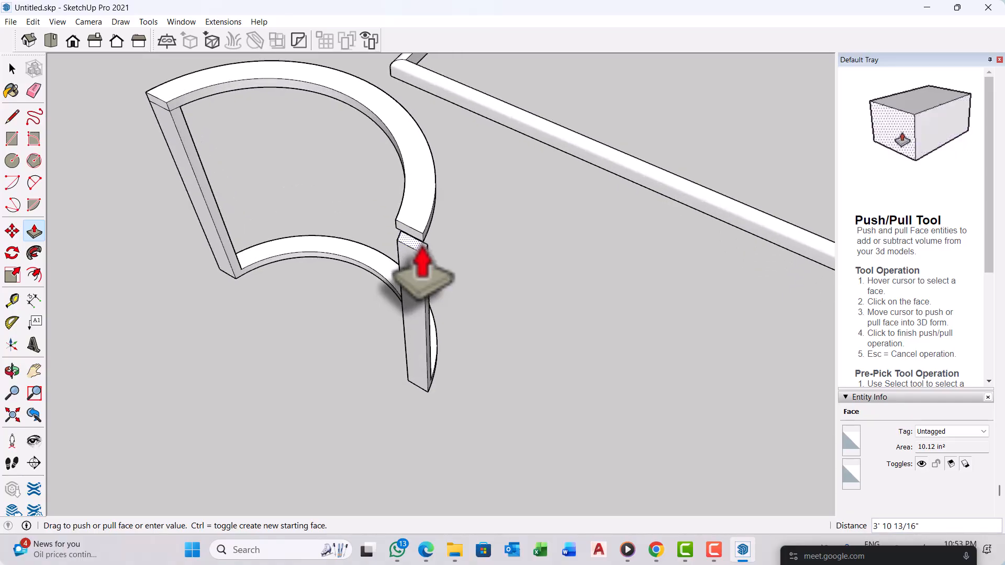
{"action": "left_click", "coordinate": [417, 263]}
{"action": "scroll", "coordinate": [473, 277], "scroll_direction": "down", "scroll_amount": 3}
{"action": "middle_click_drag", "start_coordinate": [478, 280], "coordinate": [136, 293]}
{"action": "scroll", "coordinate": [594, 314], "scroll_direction": "down", "scroll_amount": 3}
{"action": "scroll", "coordinate": [404, 223], "scroll_direction": "up", "scroll_amount": 3}
{"action": "mouse_move", "coordinate": [594, 314]}
{"action": "middle_mouse_down"}
{"action": "mouse_move", "coordinate": [387, 246]}
{"action": "mouse_move", "coordinate": [126, 254]}
{"action": "middle_mouse_up"}
Step: Select all connected geometry of the curved window frame and make it a group
{"action": "scroll", "coordinate": [531, 286], "scroll_direction": "up", "scroll_amount": 2}
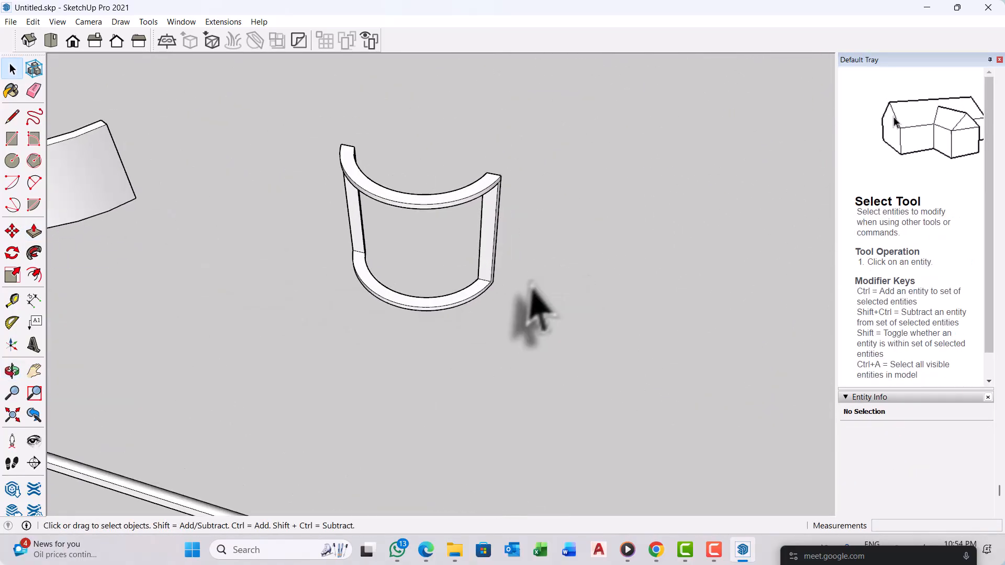
{"action": "scroll", "coordinate": [523, 293], "scroll_direction": "up", "scroll_amount": 1}
{"action": "triple_click", "coordinate": [488, 262]}
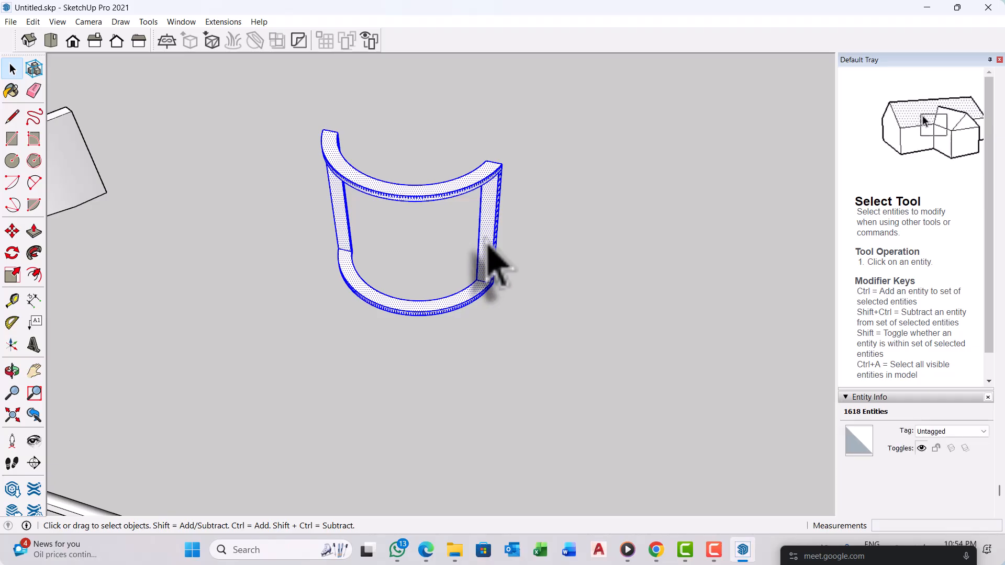
{"action": "right_click", "coordinate": [492, 244]}
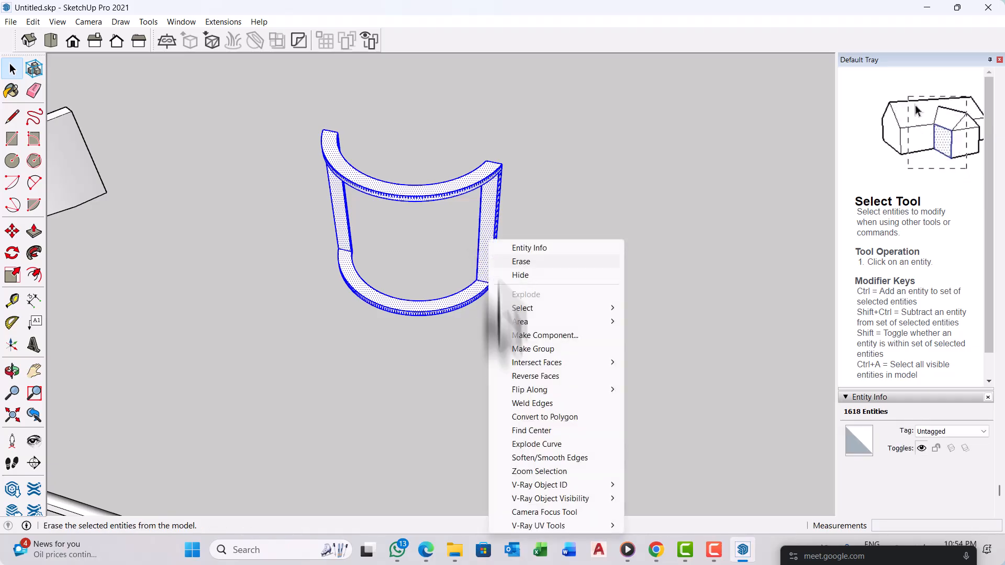
{"action": "left_click", "coordinate": [545, 349]}
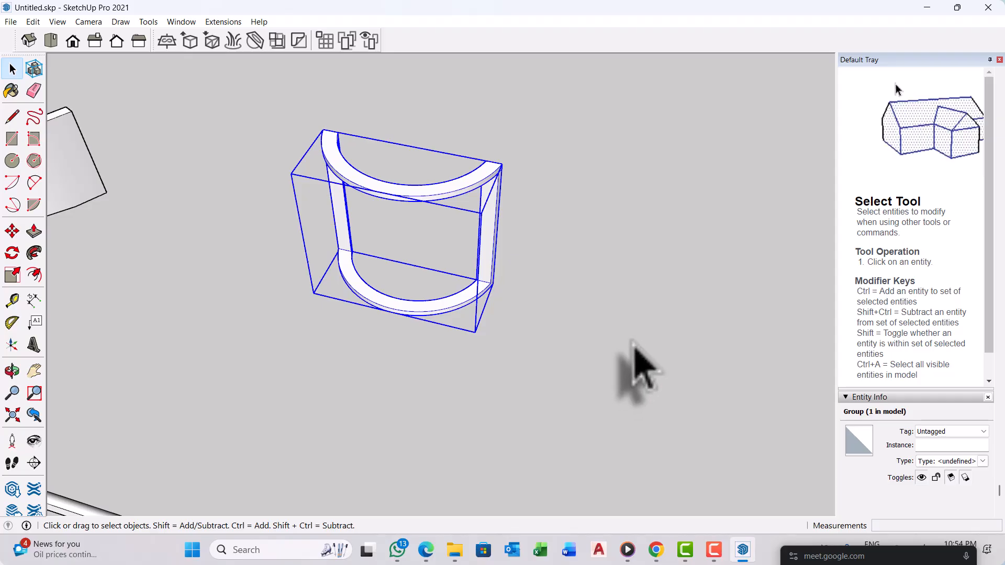
Step: Enter the frame group and draw a 5" line across the lower piece's top face near the middle of its curve
{"action": "scroll", "coordinate": [388, 327], "scroll_direction": "up", "scroll_amount": 5}
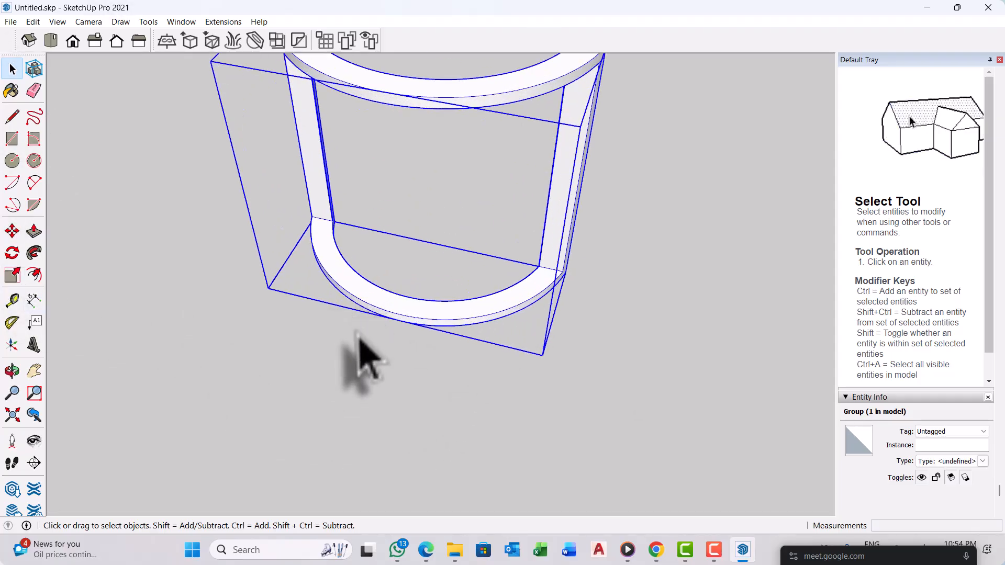
{"action": "middle_click_drag", "start_coordinate": [360, 338], "coordinate": [436, 312]}
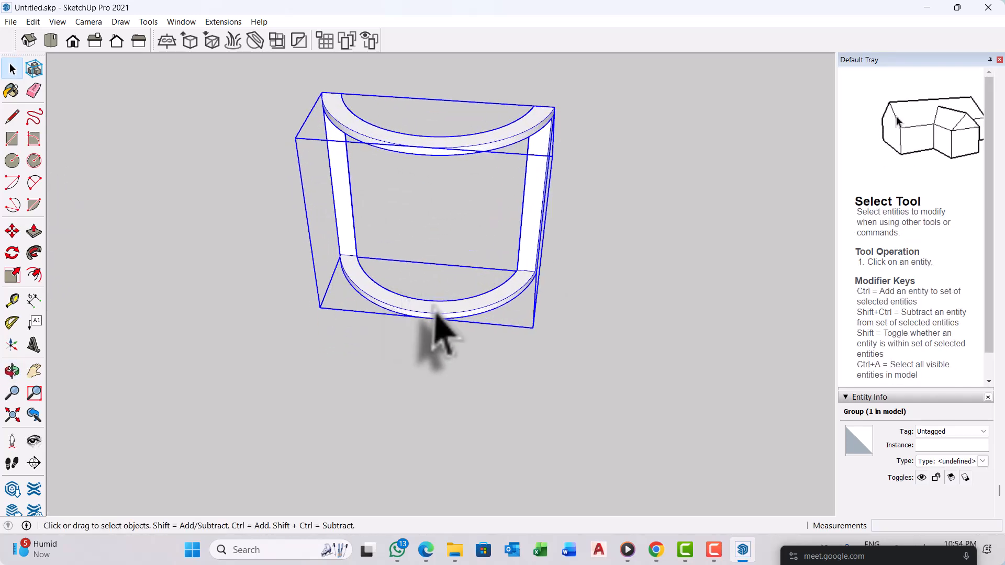
{"action": "triple_click", "coordinate": [435, 311]}
{"action": "scroll", "coordinate": [430, 314], "scroll_direction": "up", "scroll_amount": 4}
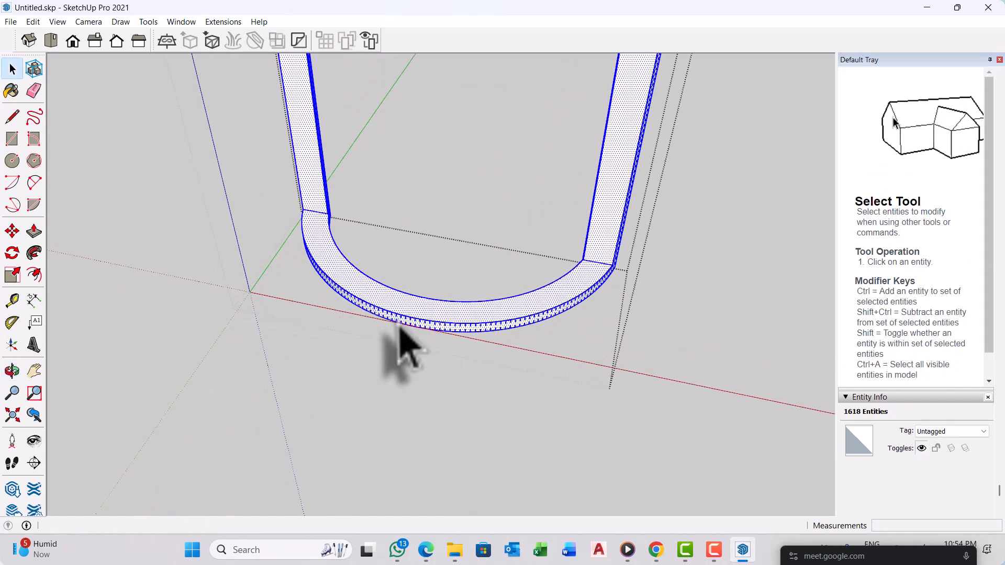
{"action": "scroll", "coordinate": [398, 326], "scroll_direction": "up", "scroll_amount": 1}
{"action": "key", "text": "l"}
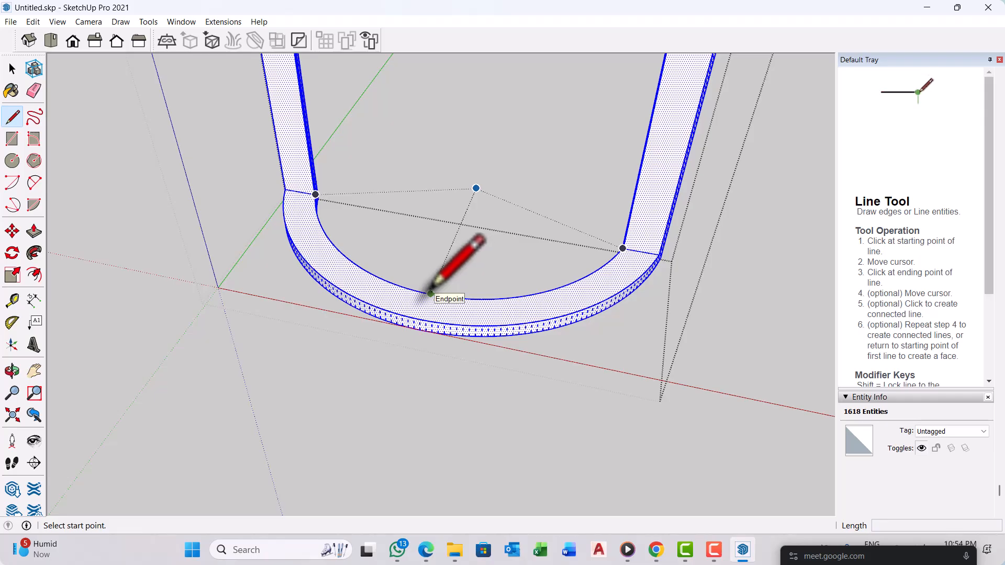
{"action": "left_click", "coordinate": [419, 319]}
{"action": "scroll", "coordinate": [425, 317], "scroll_direction": "up", "scroll_amount": 1}
{"action": "key", "text": "space"}
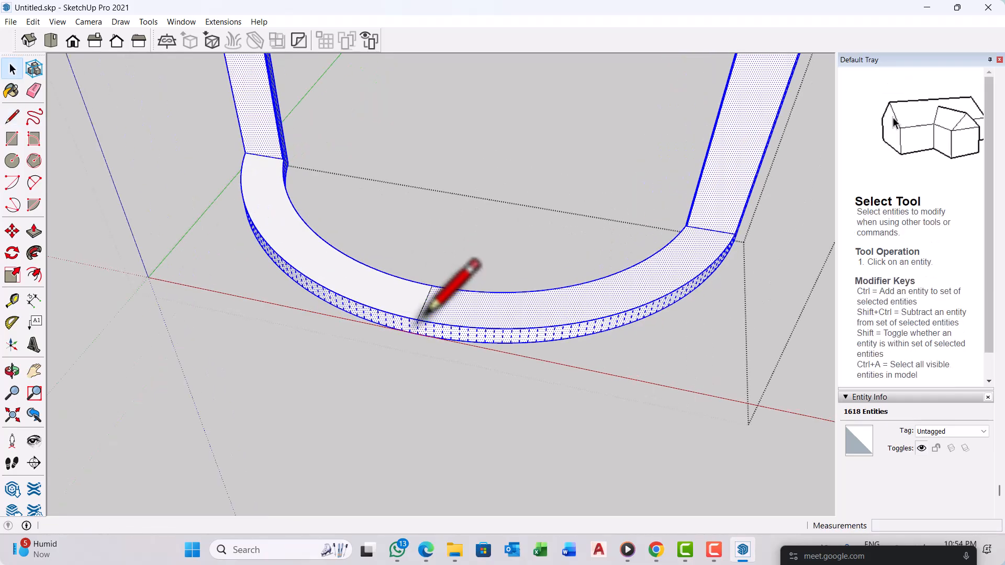
Step: Copy the 5" cross line 1" to one side along the lower piece's inner curved edge
{"action": "left_click", "coordinate": [423, 316]}
{"action": "scroll", "coordinate": [432, 330], "scroll_direction": "up", "scroll_amount": 1}
{"action": "key", "text": "m"}
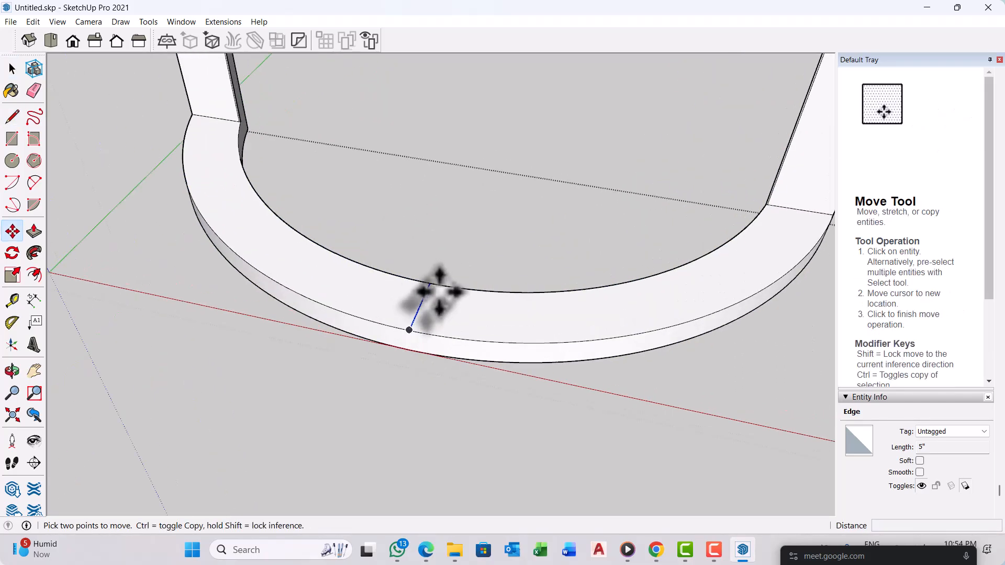
{"action": "left_click", "coordinate": [439, 286]}
{"action": "key", "text": "ctrl"}
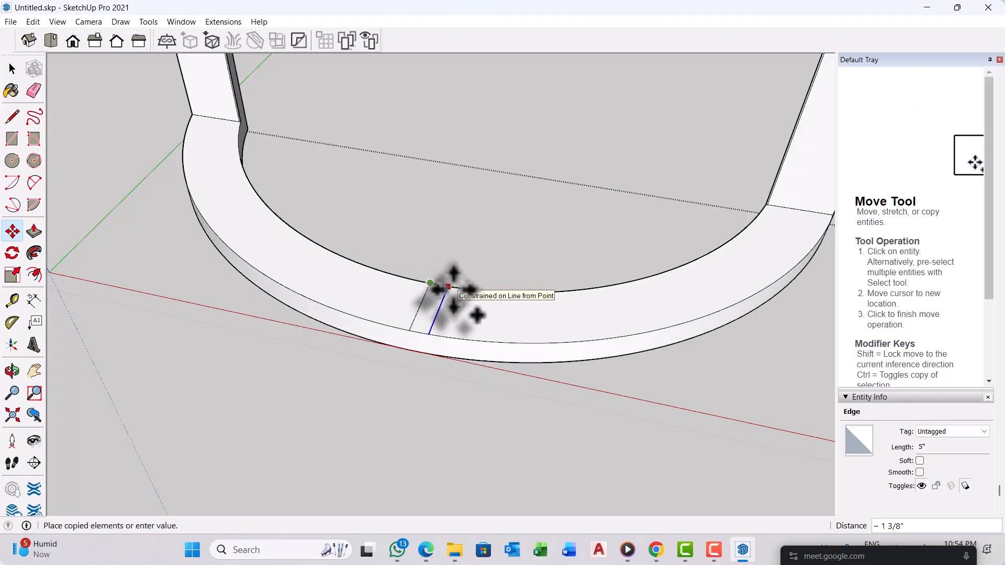
{"action": "type", "text": "1"}
{"action": "key", "text": "Return"}
{"action": "scroll", "coordinate": [426, 303], "scroll_direction": "up", "scroll_amount": 2}
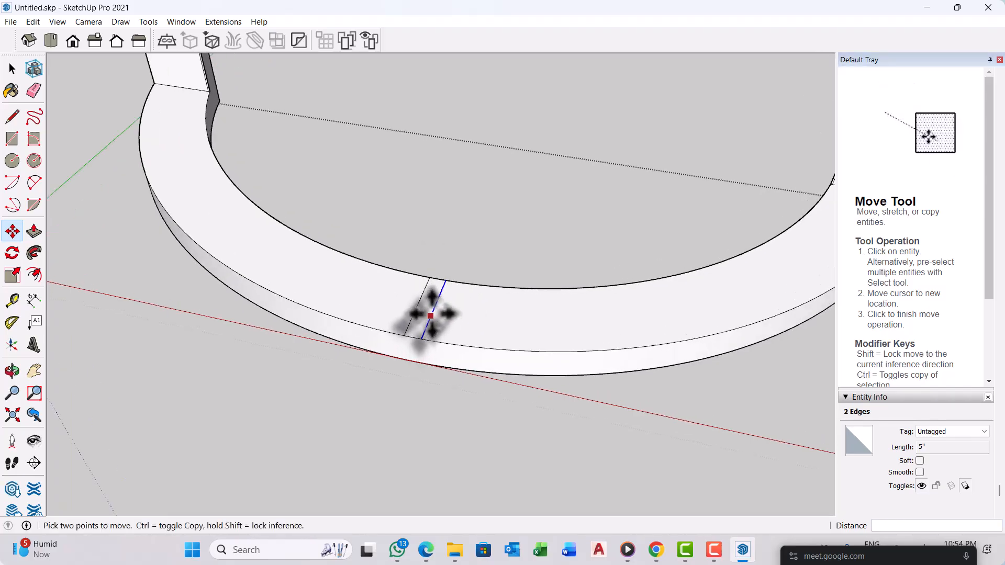
{"action": "scroll", "coordinate": [415, 337], "scroll_direction": "up", "scroll_amount": 1}
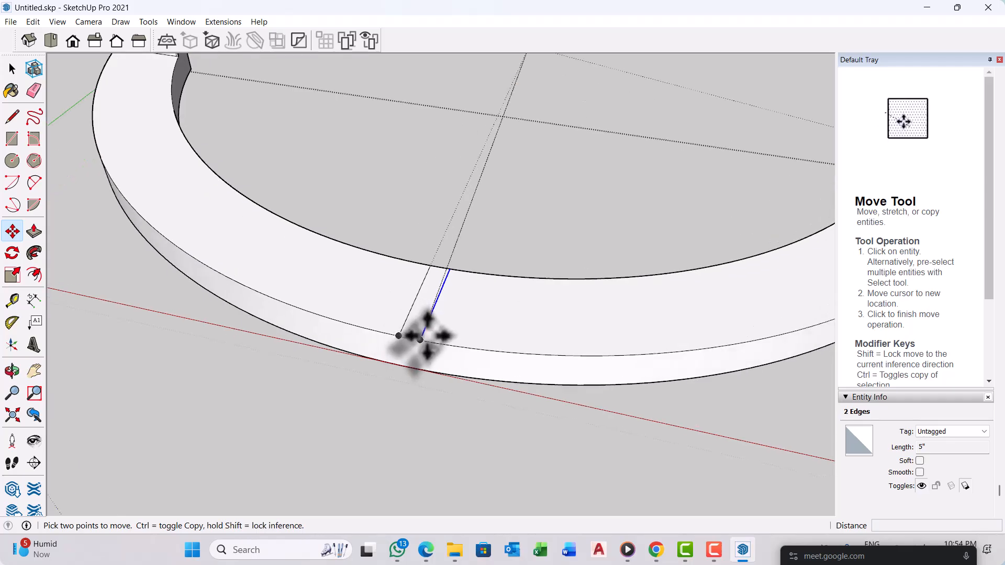
Step: Copy the offset cross line 2" back past the original line, along the lower piece's outer curved edge
{"action": "key", "text": "space"}
{"action": "key", "text": "m"}
{"action": "scroll", "coordinate": [425, 328], "scroll_direction": "up", "scroll_amount": 1}
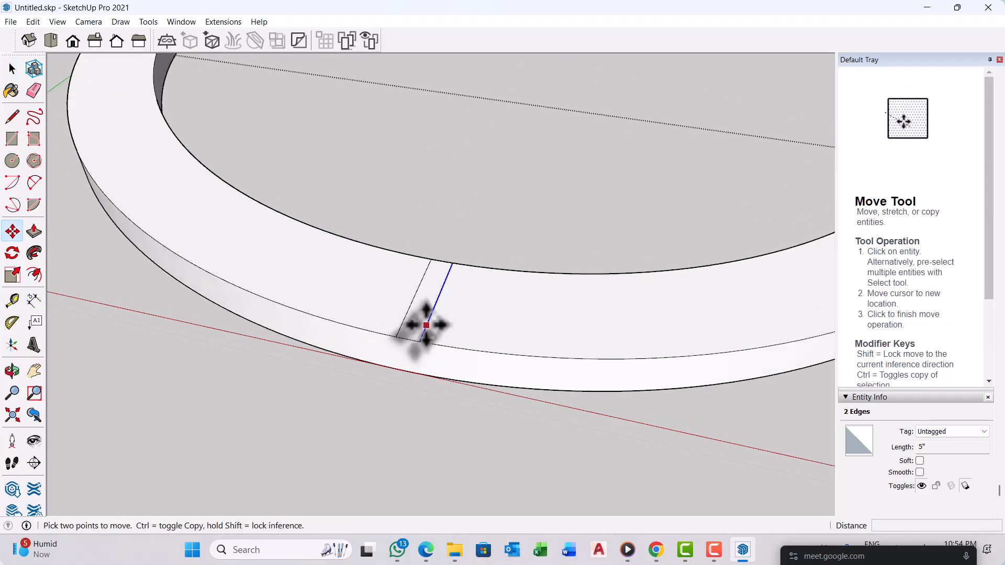
{"action": "key", "text": "space"}
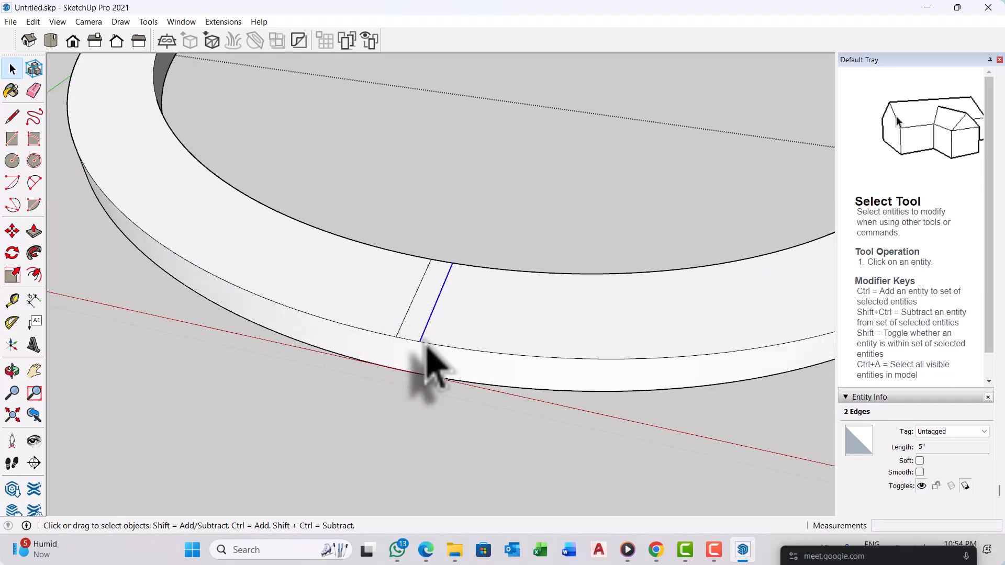
{"action": "key", "text": "m"}
{"action": "scroll", "coordinate": [414, 340], "scroll_direction": "up", "scroll_amount": 1}
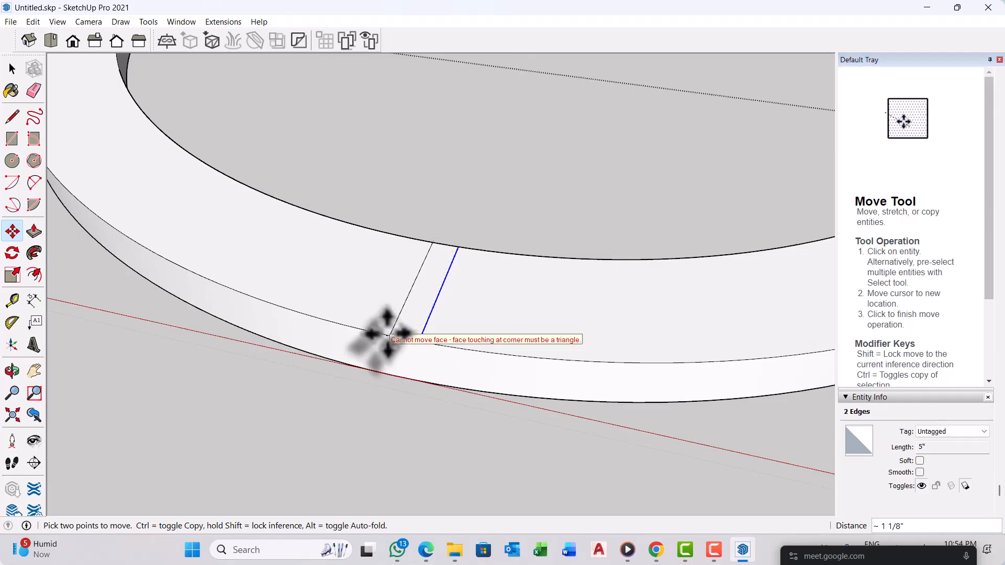
{"action": "key", "text": "space"}
{"action": "scroll", "coordinate": [428, 341], "scroll_direction": "up", "scroll_amount": 1}
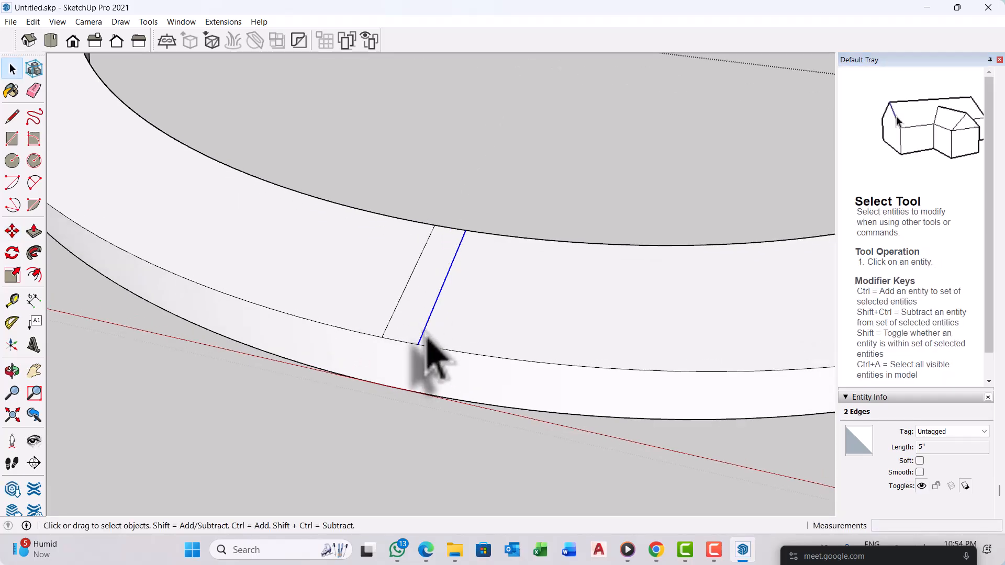
{"action": "key", "text": "m"}
{"action": "scroll", "coordinate": [427, 342], "scroll_direction": "up", "scroll_amount": 1}
{"action": "left_click", "coordinate": [416, 345]}
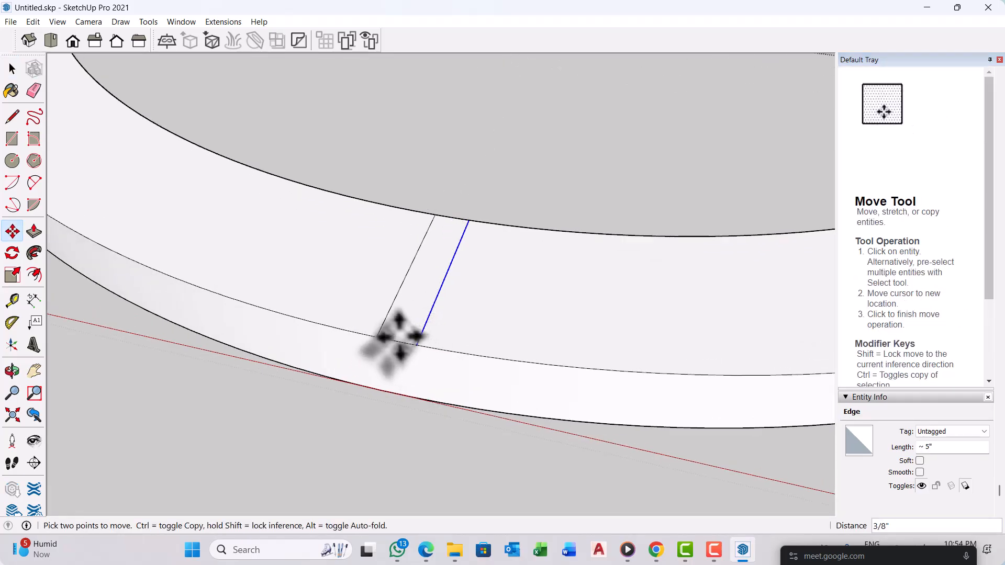
{"action": "key", "text": "ctrl"}
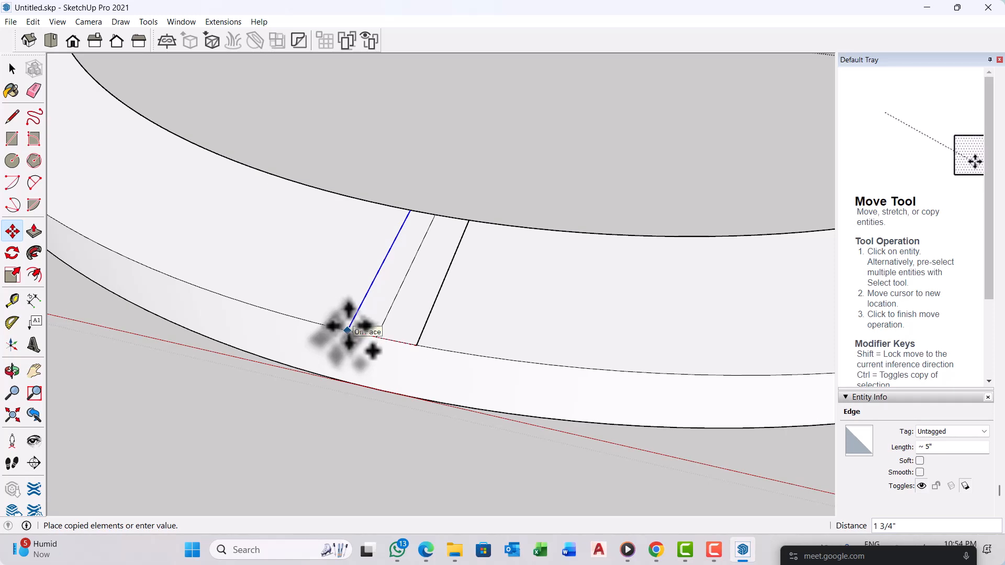
{"action": "key", "text": "Return"}
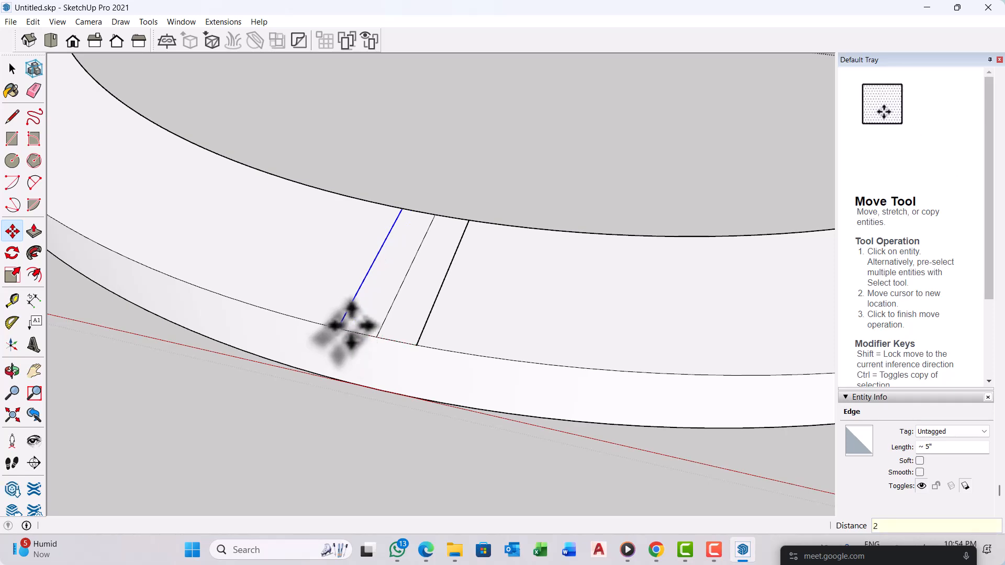
Step: Delete the original cross line between the two copied lines
{"action": "key", "text": "space"}
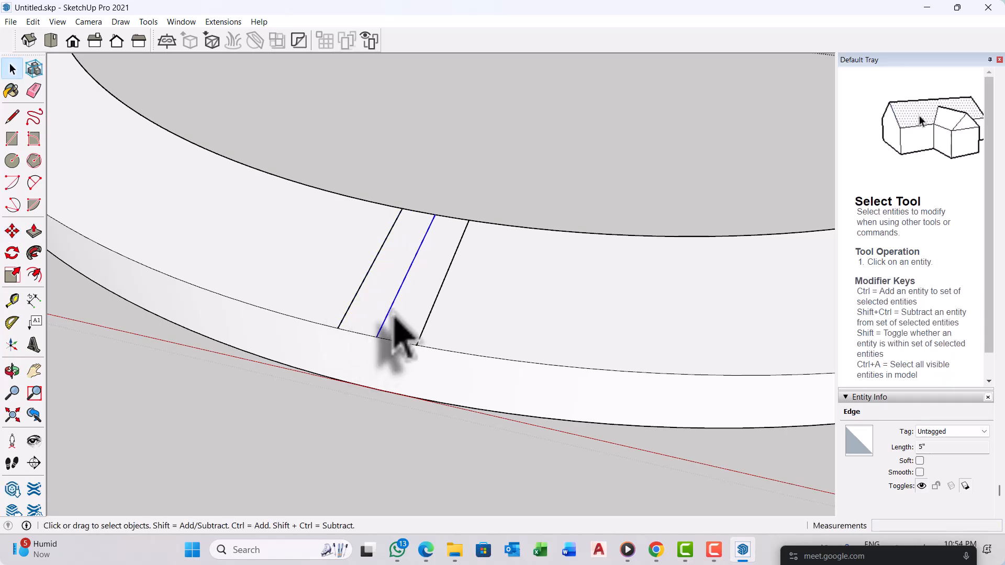
{"action": "key", "text": "p"}
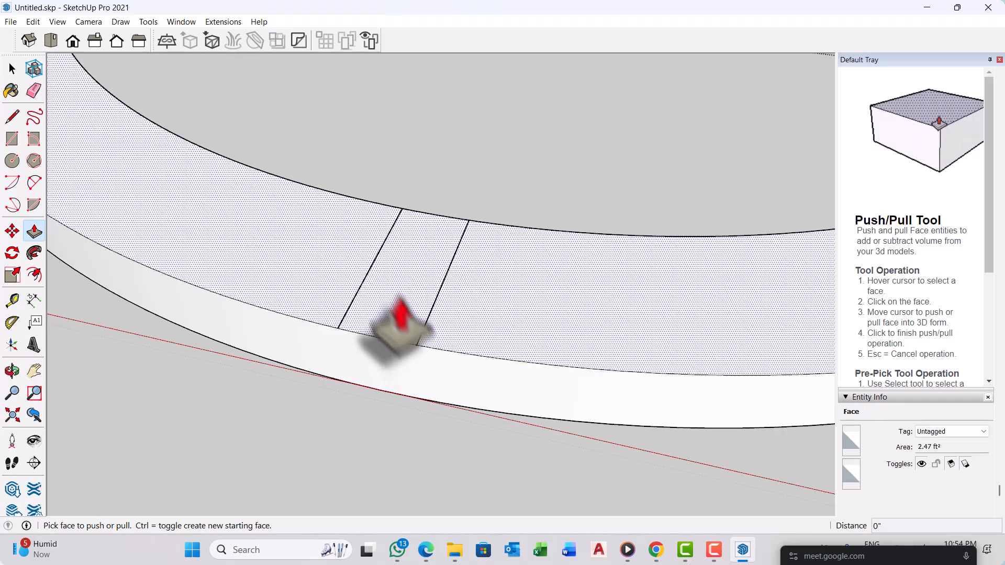
{"action": "key", "text": "space"}
Step: Start a rectangle over the strip between the two cross lines on the lower piece to form a separate mullion face
{"action": "middle_click_drag", "start_coordinate": [374, 331], "coordinate": [424, 319]}
{"action": "scroll", "coordinate": [418, 319], "scroll_direction": "down", "scroll_amount": 4}
{"action": "scroll", "coordinate": [443, 316], "scroll_direction": "up", "scroll_amount": 2}
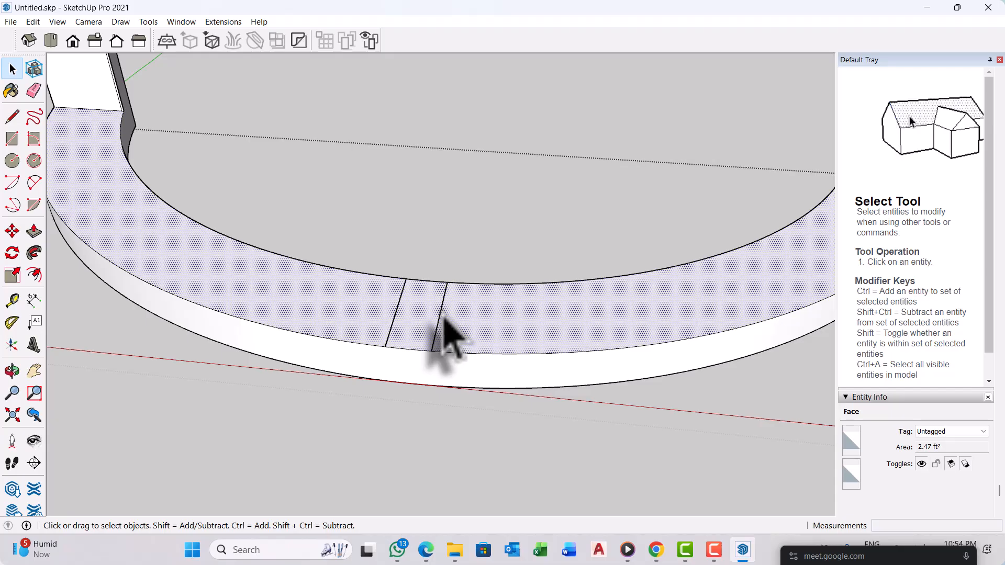
{"action": "left_click", "coordinate": [442, 317]}
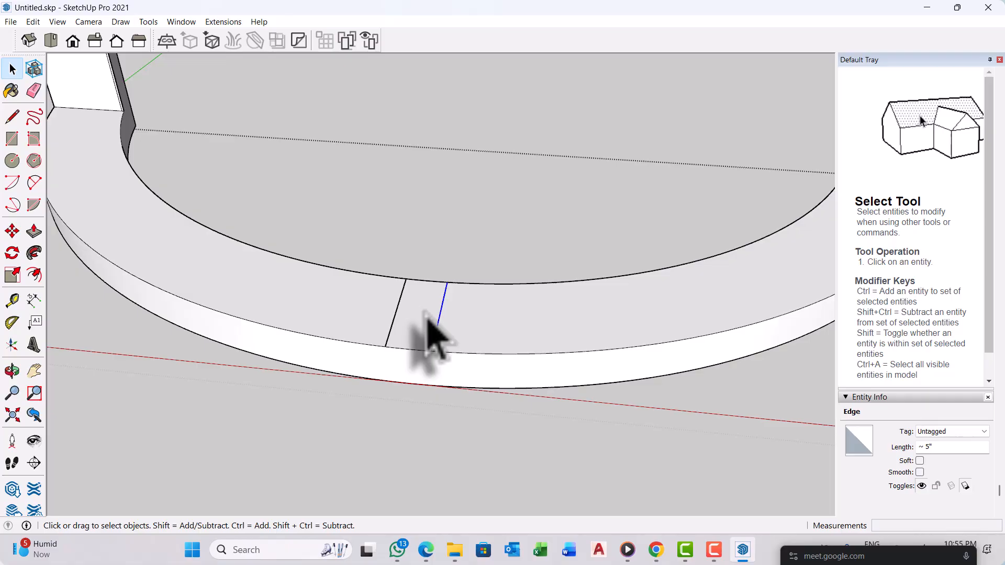
{"action": "scroll", "coordinate": [414, 311], "scroll_direction": "up", "scroll_amount": 2}
{"action": "left_click", "coordinate": [403, 272]}
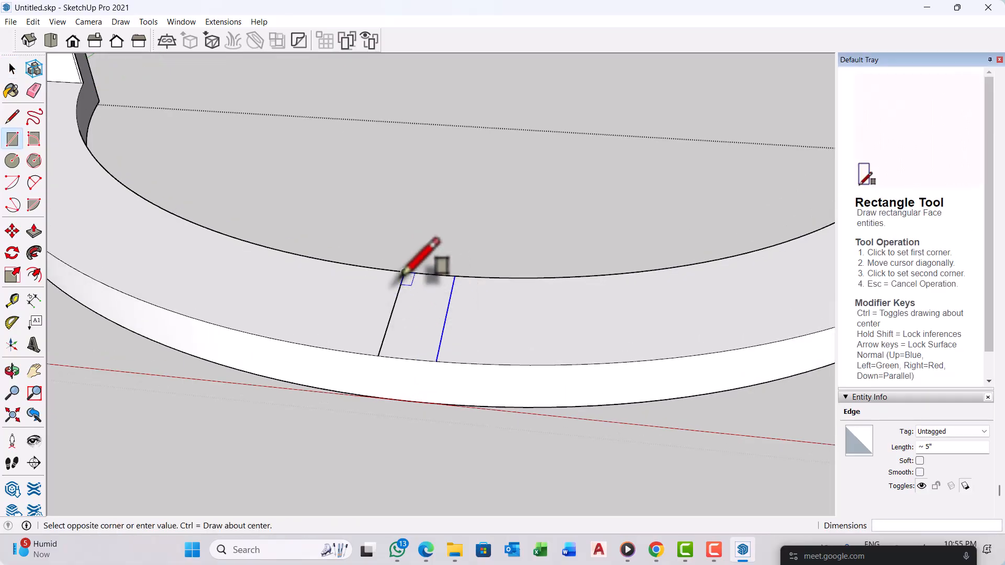
Step: Extrude the strip 4' 2" up to the upper piece's underside as the mullion, and leave the frame group
{"action": "key", "text": "p"}
{"action": "left_click", "coordinate": [426, 358]}
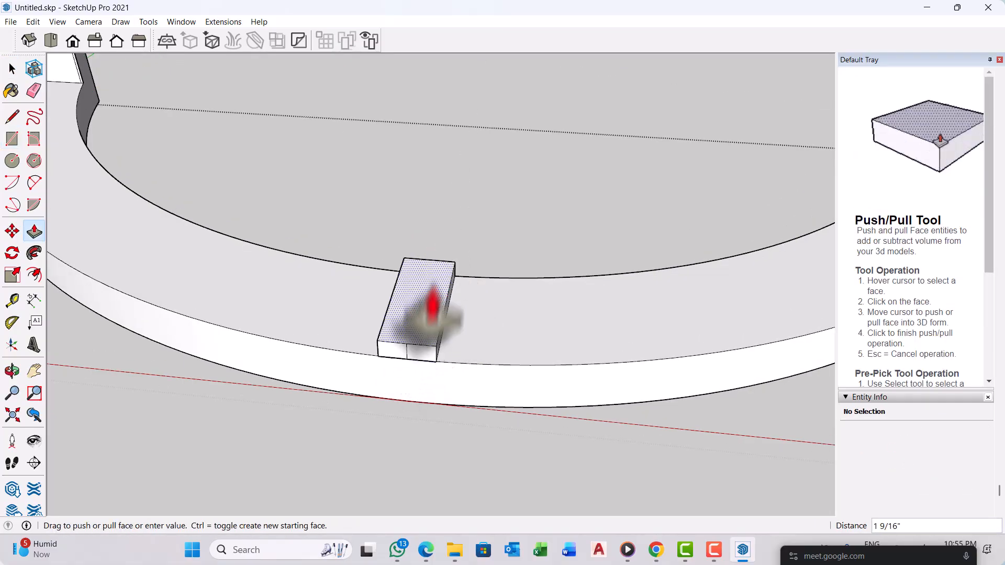
{"action": "middle_click_drag", "start_coordinate": [430, 309], "coordinate": [450, 290]}
{"action": "scroll", "coordinate": [438, 416], "scroll_direction": "down", "scroll_amount": 5}
{"action": "left_click", "coordinate": [452, 243]}
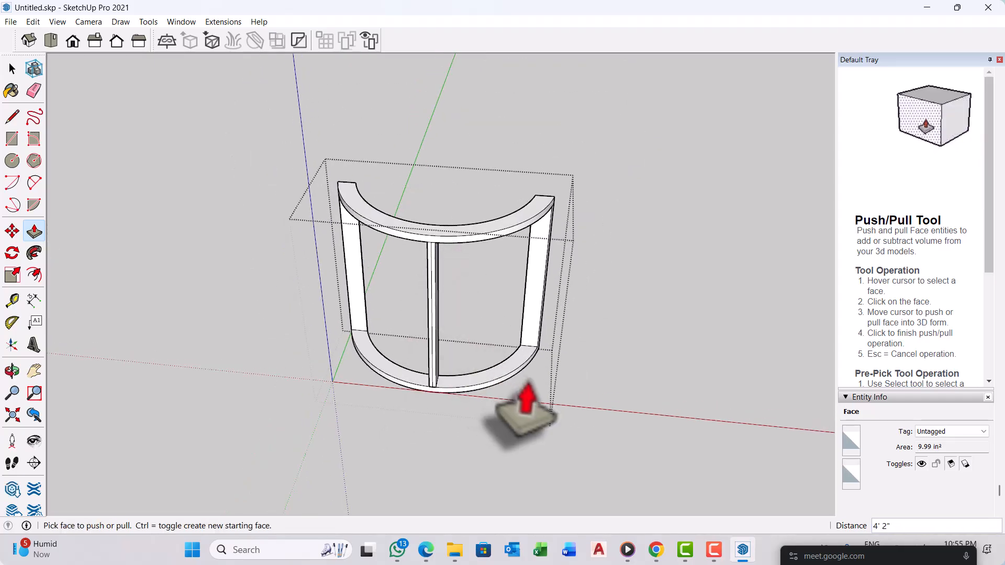
{"action": "middle_click_drag", "start_coordinate": [512, 399], "coordinate": [418, 336]}
{"action": "key", "text": "space"}
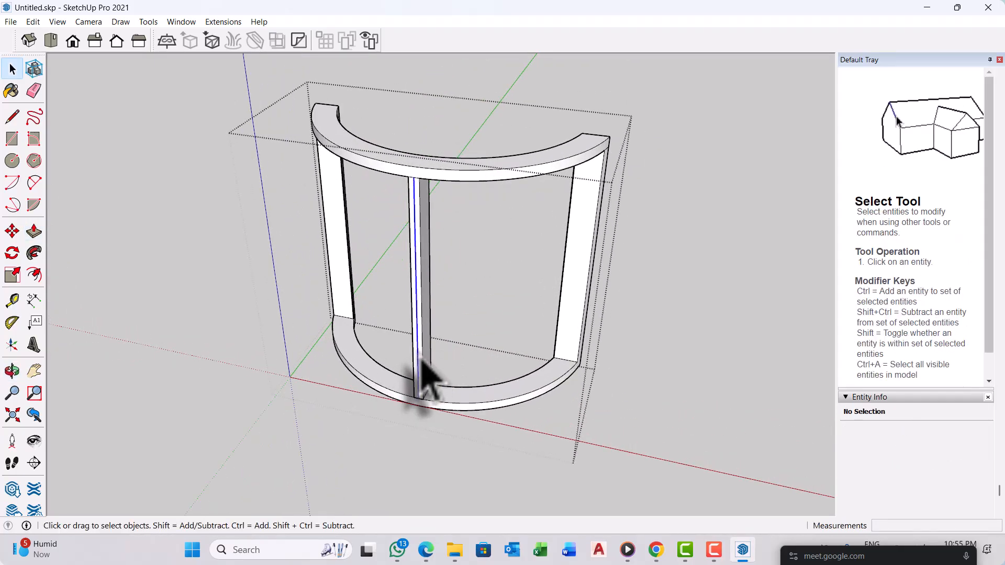
{"action": "left_click", "coordinate": [531, 339]}
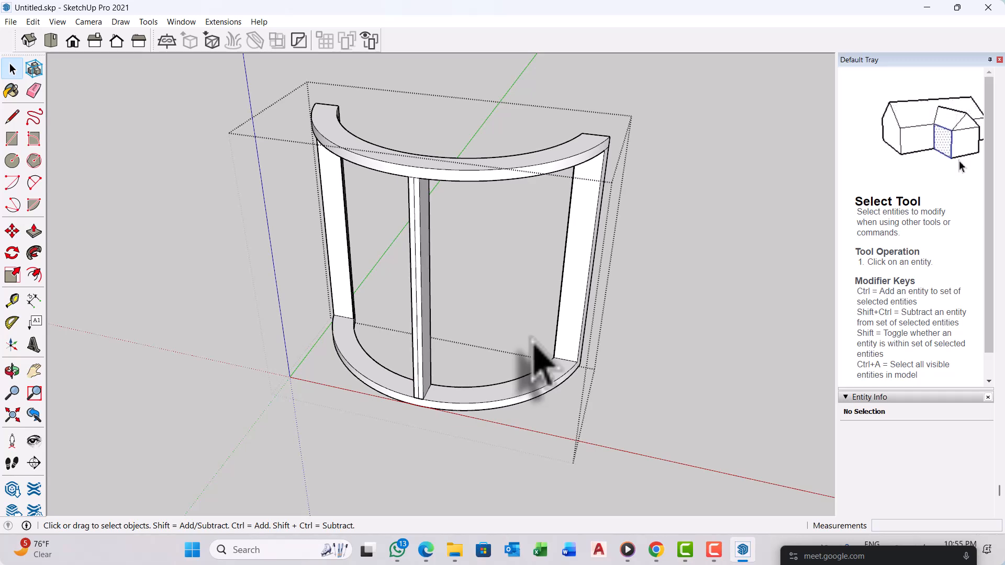
{"action": "key", "text": "Escape"}
Step: Enter the frame group and select the lower piece's top face left of the mullion
{"action": "scroll", "coordinate": [535, 345], "scroll_direction": "down", "scroll_amount": 2}
{"action": "middle_click_drag", "start_coordinate": [592, 437], "coordinate": [501, 419]}
{"action": "middle_click_drag", "start_coordinate": [579, 399], "coordinate": [612, 335]}
{"action": "scroll", "coordinate": [529, 323], "scroll_direction": "up", "scroll_amount": 2}
{"action": "middle_click_drag", "start_coordinate": [529, 324], "coordinate": [415, 347]}
{"action": "scroll", "coordinate": [474, 319], "scroll_direction": "up", "scroll_amount": 3}
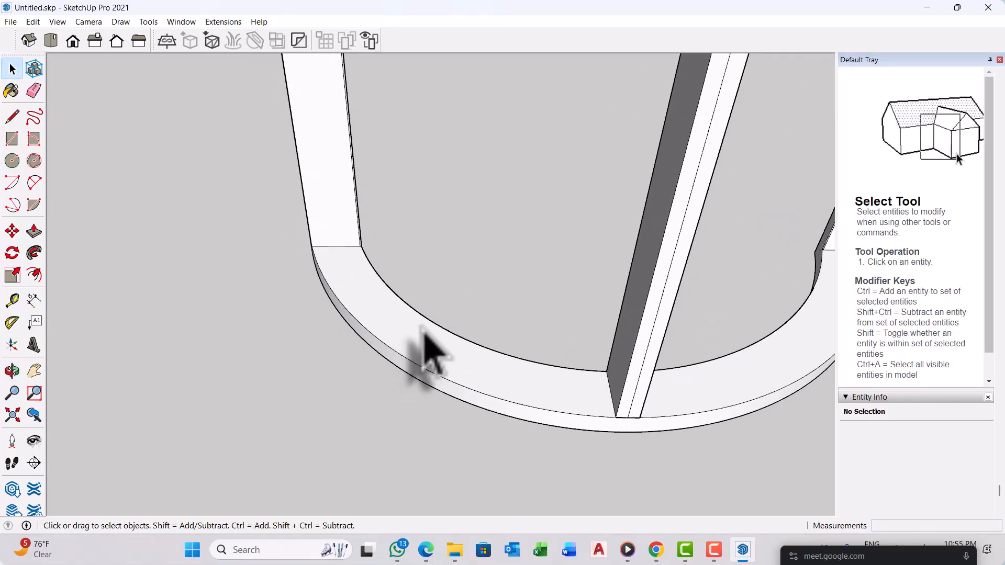
{"action": "scroll", "coordinate": [398, 299], "scroll_direction": "up", "scroll_amount": 2}
{"action": "triple_click", "coordinate": [395, 308]}
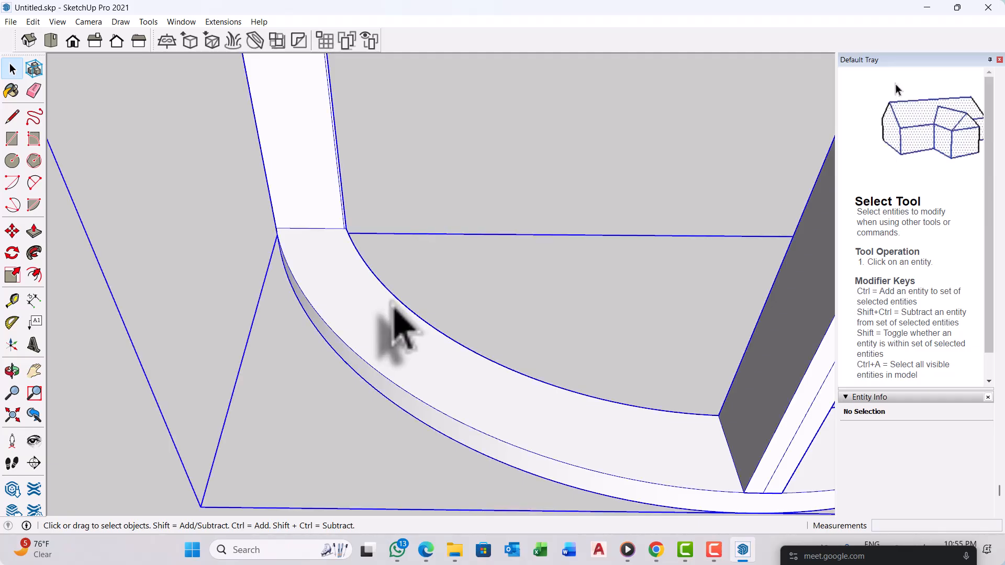
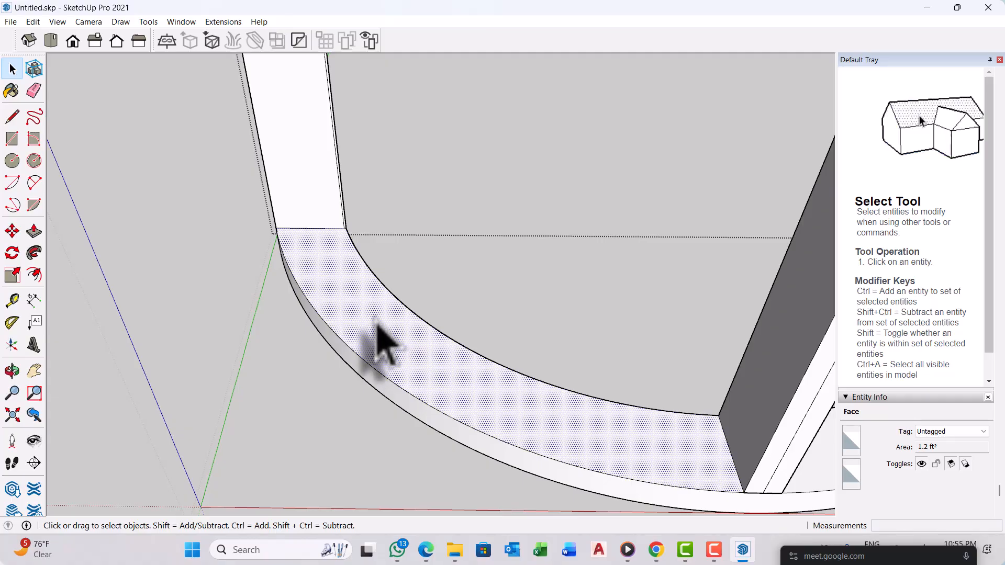
Step: Select the inner and outer curved edges of the lower piece's top face left of the mullion
{"action": "middle_click_drag", "start_coordinate": [348, 359], "coordinate": [406, 352]}
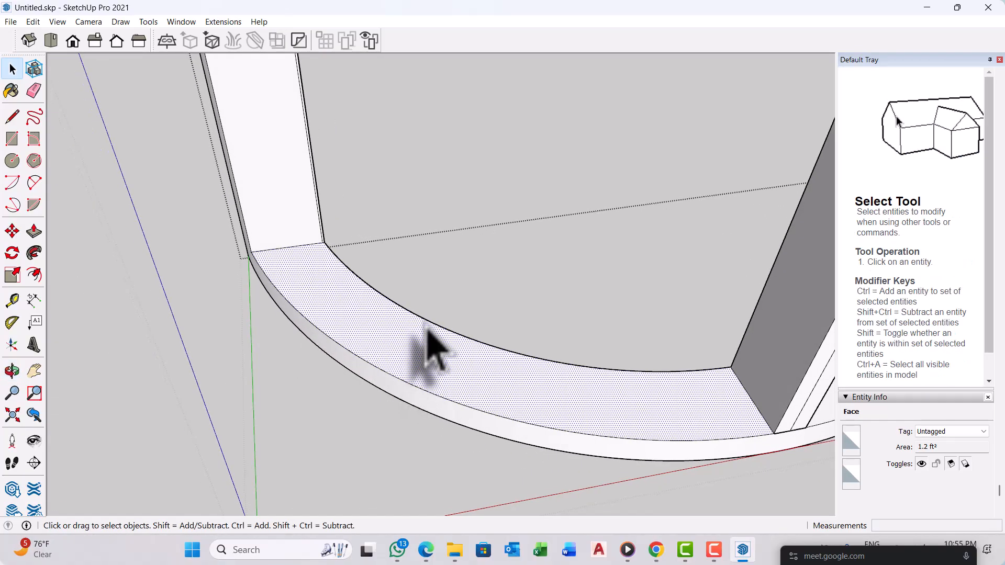
{"action": "left_click", "coordinate": [427, 324]}
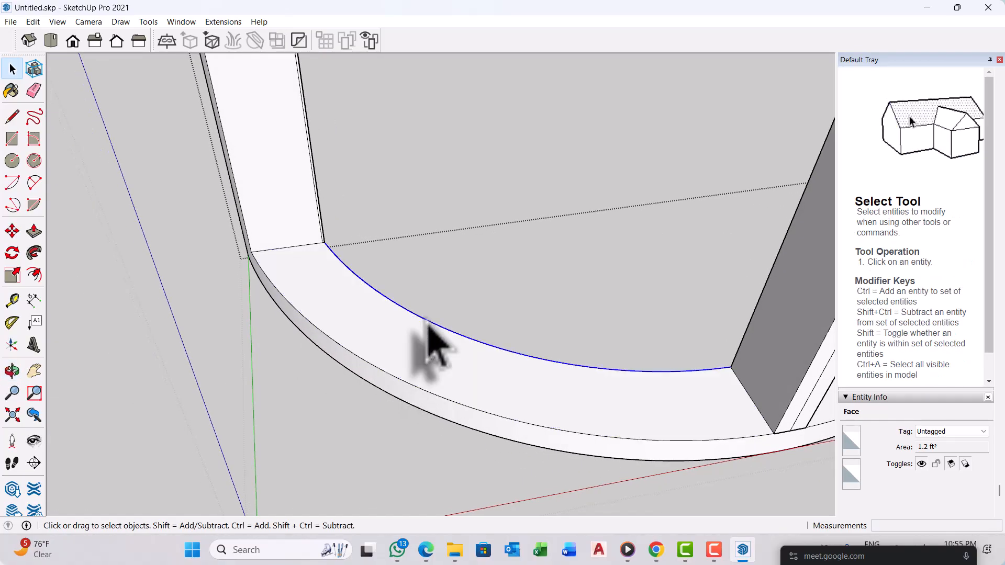
{"action": "left_click", "coordinate": [396, 379], "text": "ctrl"}
{"action": "scroll", "coordinate": [314, 343], "scroll_direction": "down", "scroll_amount": 3}
{"action": "middle_click_drag", "start_coordinate": [424, 352], "coordinate": [370, 332]}
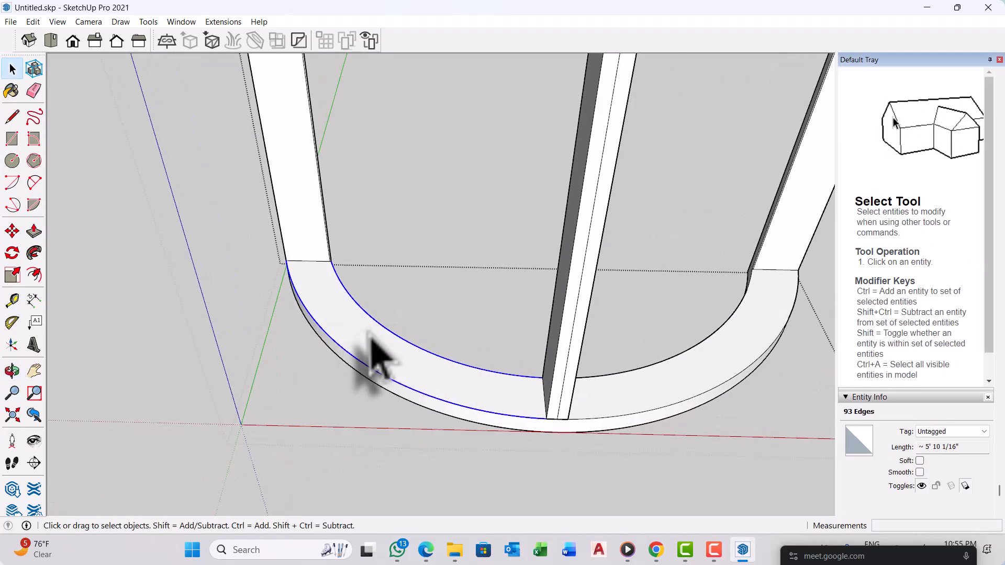
Step: Add the left top face's straight end edge at the post and its edge along the mullion to the selection
{"action": "scroll", "coordinate": [367, 329], "scroll_direction": "down", "scroll_amount": 2}
{"action": "scroll", "coordinate": [335, 288], "scroll_direction": "up", "scroll_amount": 2}
{"action": "scroll", "coordinate": [329, 287], "scroll_direction": "up", "scroll_amount": 4}
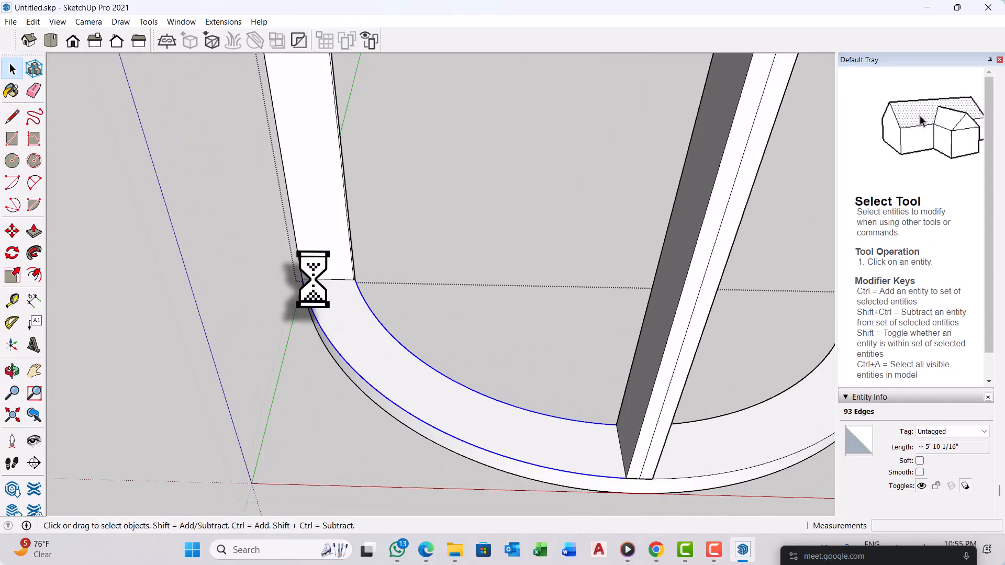
{"action": "scroll", "coordinate": [335, 340], "scroll_direction": "down", "scroll_amount": 4}
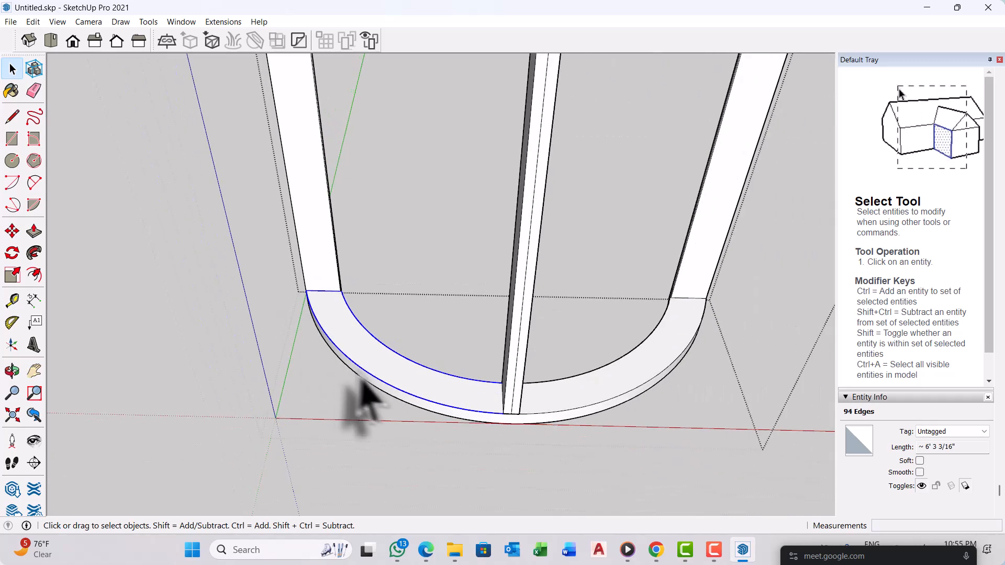
{"action": "middle_click_drag", "start_coordinate": [359, 386], "coordinate": [505, 340]}
{"action": "left_click", "coordinate": [556, 370], "text": "ctrl"}
{"action": "left_click", "coordinate": [558, 365], "text": "ctrl"}
{"action": "scroll", "coordinate": [385, 375], "scroll_direction": "down", "scroll_amount": 4}
{"action": "scroll", "coordinate": [586, 316], "scroll_direction": "up", "scroll_amount": 2}
{"action": "scroll", "coordinate": [586, 344], "scroll_direction": "up", "scroll_amount": 1}
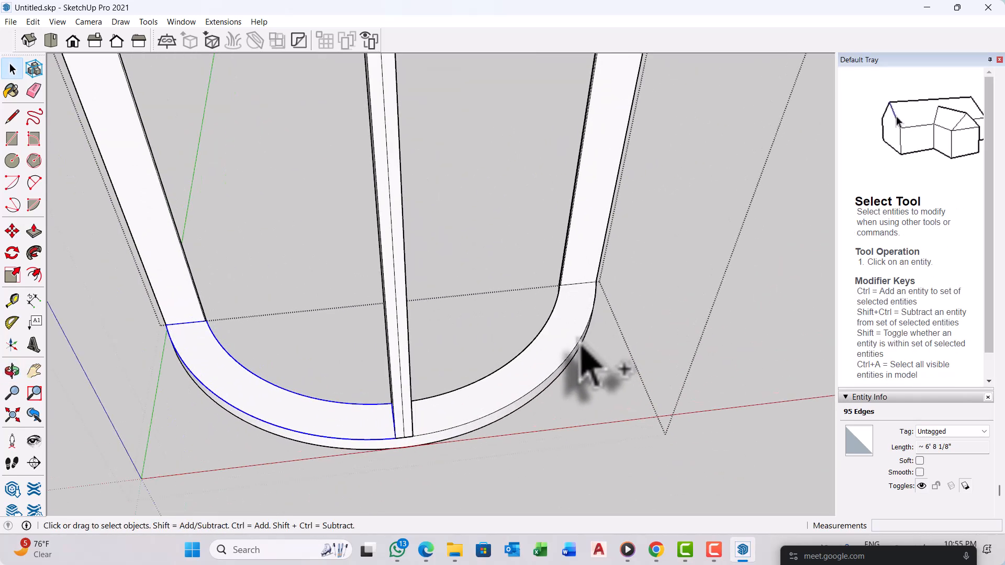
Step: Add the two curved edges and two straight end edges of the top face right of the mullion to the selection
{"action": "left_click", "coordinate": [541, 345], "text": "ctrl"}
{"action": "left_click", "coordinate": [537, 343], "text": "ctrl"}
{"action": "scroll", "coordinate": [538, 353], "scroll_direction": "down", "scroll_amount": 2}
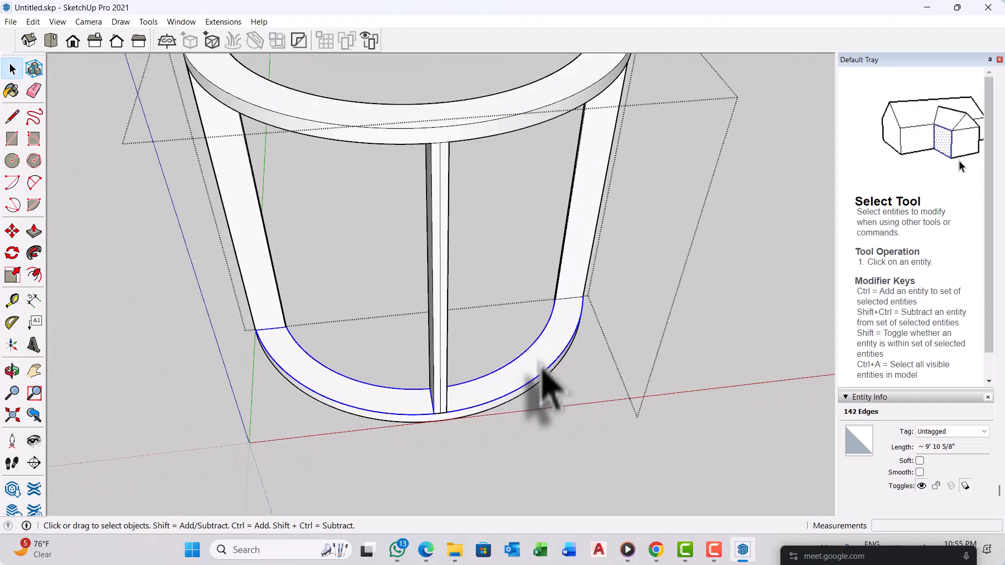
{"action": "middle_click_drag", "start_coordinate": [538, 360], "coordinate": [370, 365]}
{"action": "scroll", "coordinate": [372, 366], "scroll_direction": "up", "scroll_amount": 2}
{"action": "left_click", "coordinate": [414, 408], "text": "ctrl"}
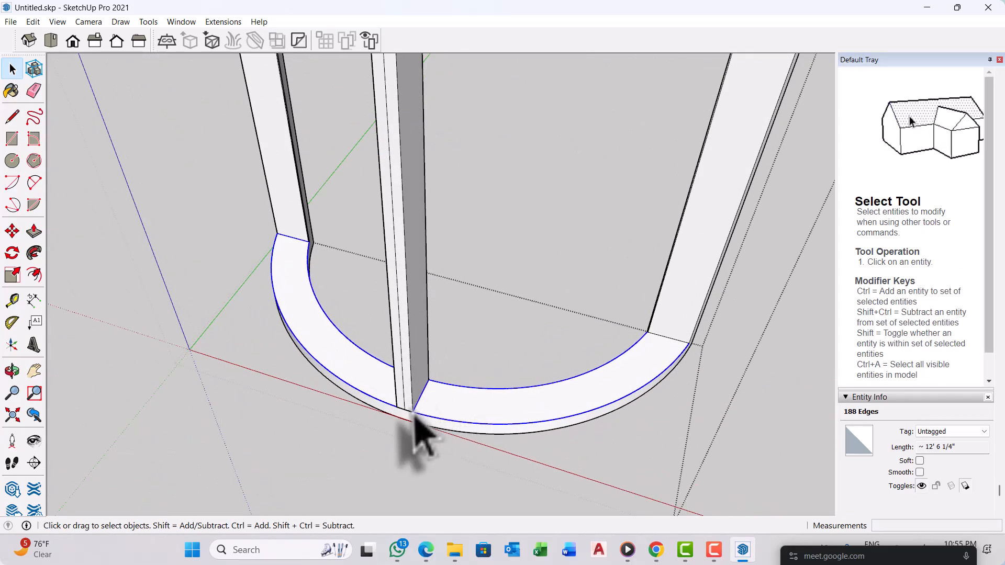
{"action": "scroll", "coordinate": [413, 409], "scroll_direction": "down", "scroll_amount": 2}
{"action": "scroll", "coordinate": [594, 362], "scroll_direction": "up", "scroll_amount": 3}
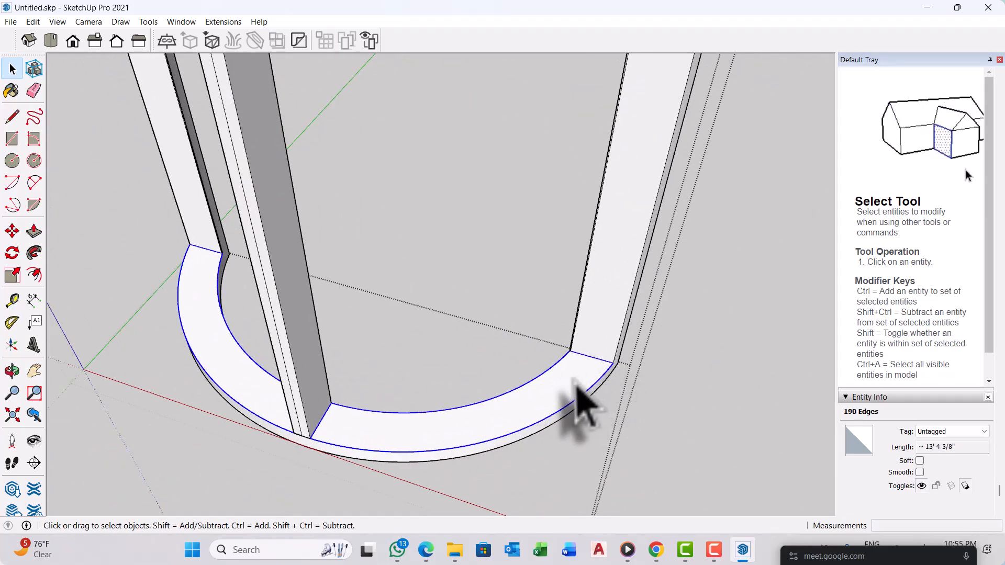
{"action": "key", "text": "m"}
{"action": "scroll", "coordinate": [588, 360], "scroll_direction": "up", "scroll_amount": 3}
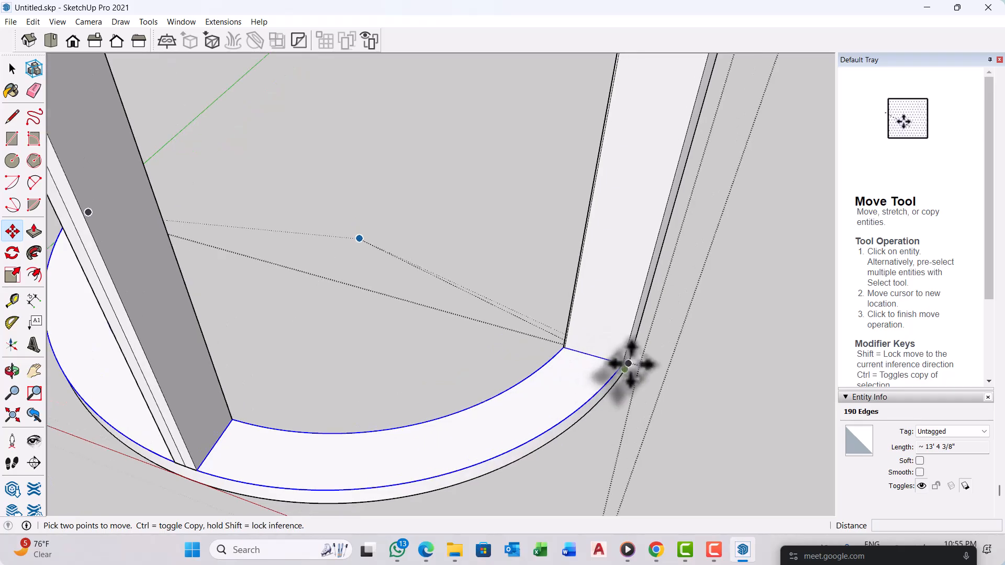
{"action": "left_click", "coordinate": [616, 348]}
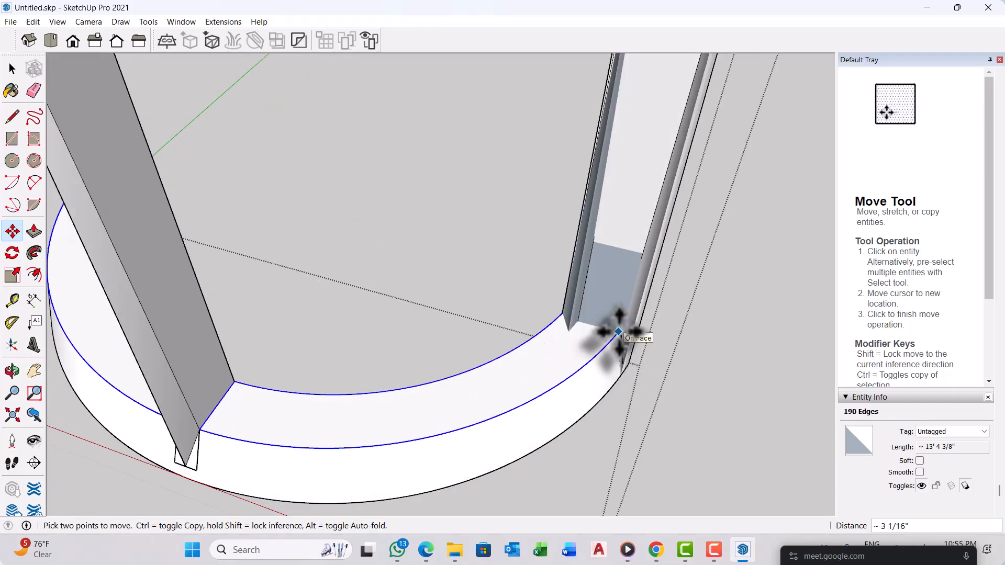
{"action": "key", "text": "ctrl"}
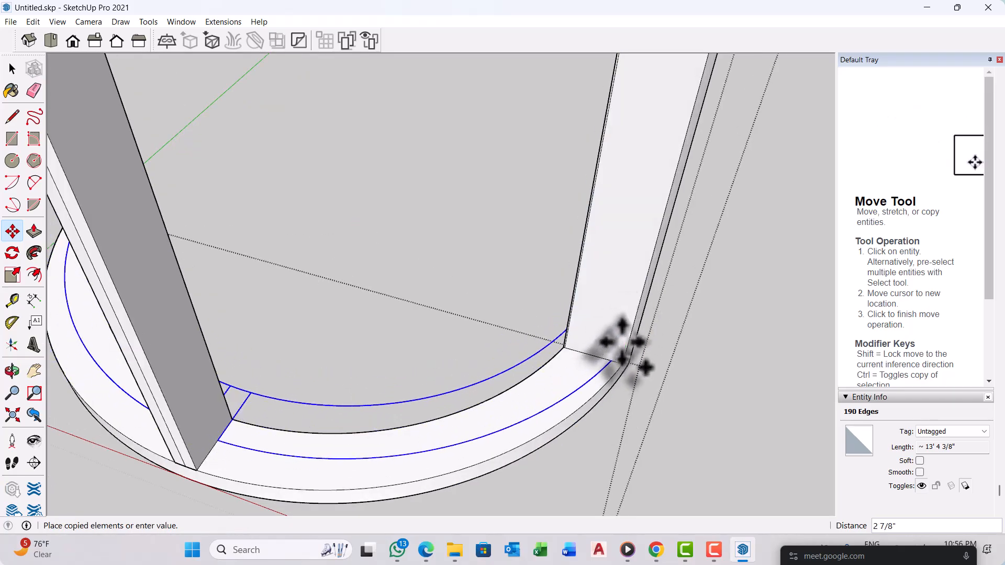
{"action": "key", "text": "Escape"}
Step: Copy the selected outline edges, leave the frame group, and paste them in place outside it
{"action": "key", "text": "space"}
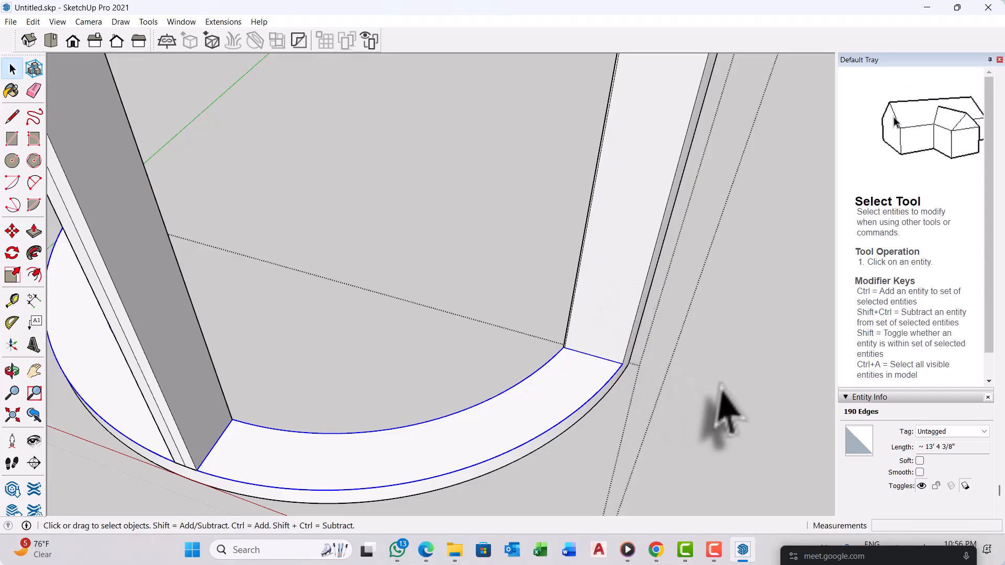
{"action": "left_click", "coordinate": [722, 410]}
{"action": "left_click", "coordinate": [34, 22]}
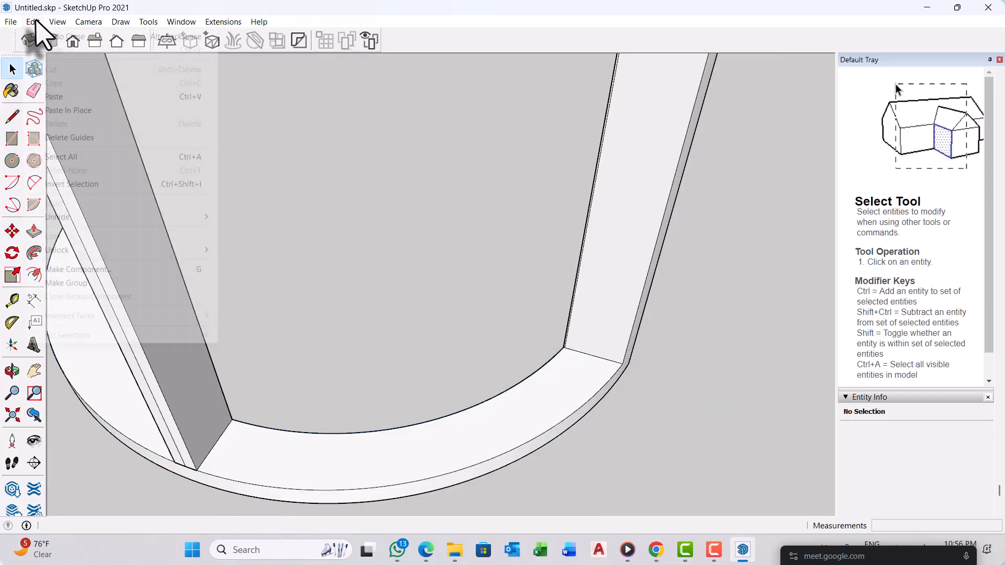
{"action": "left_click", "coordinate": [65, 110]}
{"action": "scroll", "coordinate": [367, 314], "scroll_direction": "down", "scroll_amount": 5}
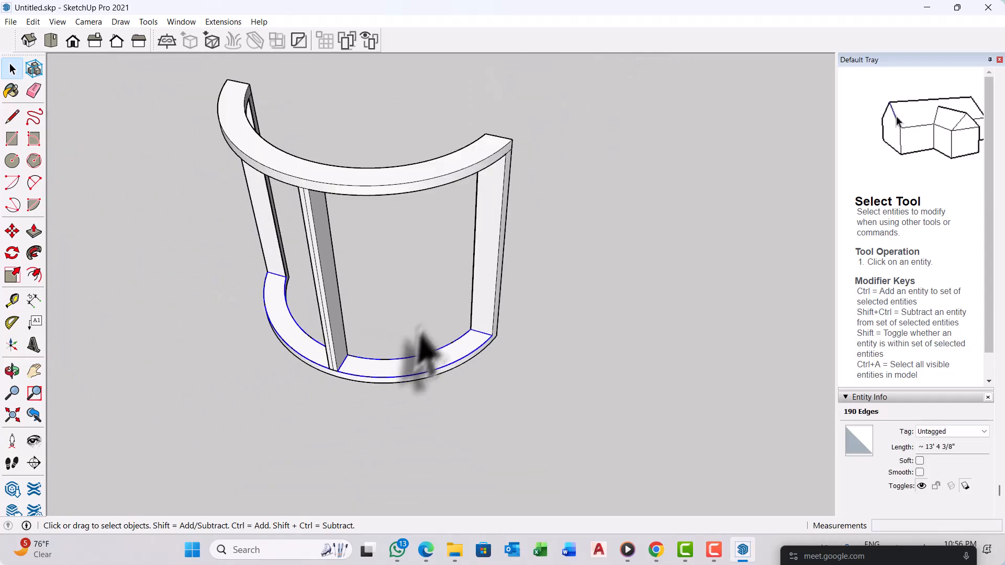
{"action": "middle_click_drag", "start_coordinate": [381, 354], "coordinate": [444, 351]}
{"action": "scroll", "coordinate": [266, 352], "scroll_direction": "up", "scroll_amount": 3}
{"action": "middle_click_drag", "start_coordinate": [267, 352], "coordinate": [375, 346]}
{"action": "scroll", "coordinate": [309, 357], "scroll_direction": "up", "scroll_amount": 3}
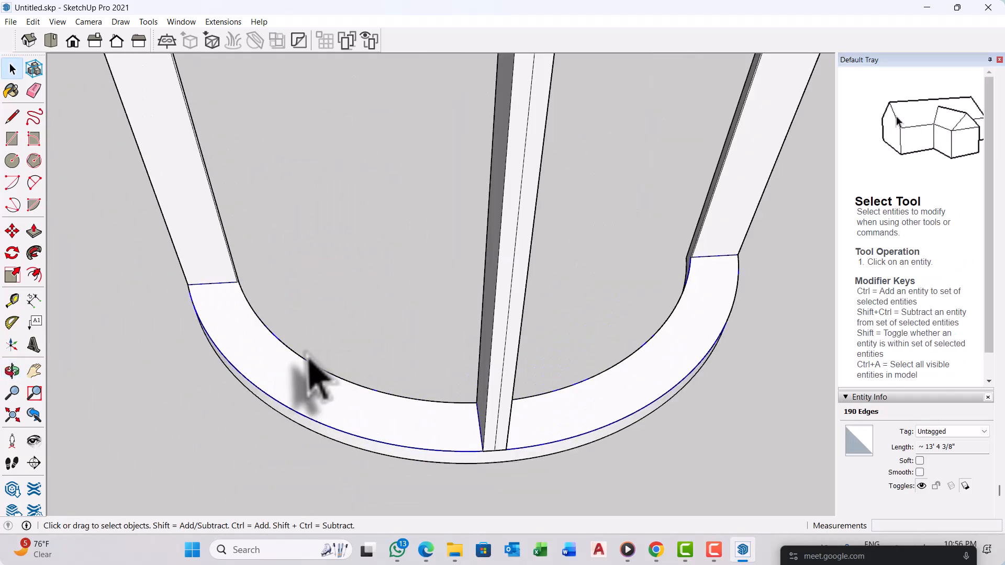
{"action": "scroll", "coordinate": [309, 359], "scroll_direction": "up", "scroll_amount": 1}
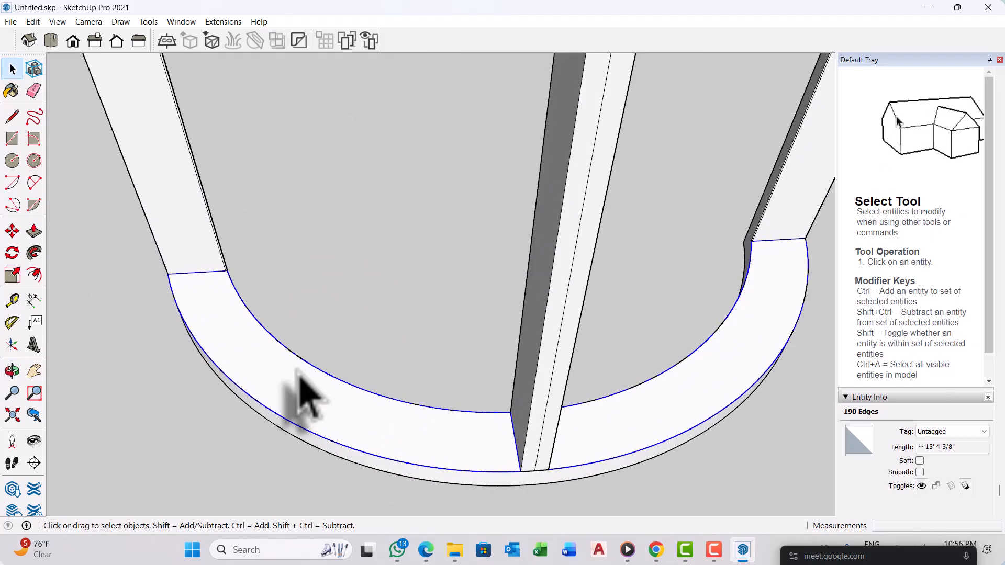
{"action": "key", "text": "f"}
{"action": "scroll", "coordinate": [301, 382], "scroll_direction": "up", "scroll_amount": 2}
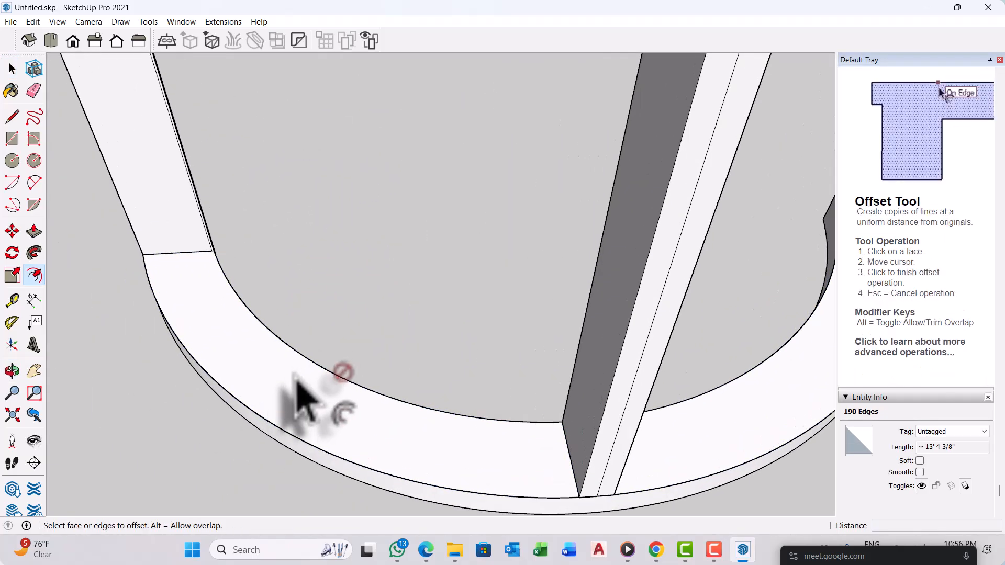
{"action": "left_click", "coordinate": [270, 424]}
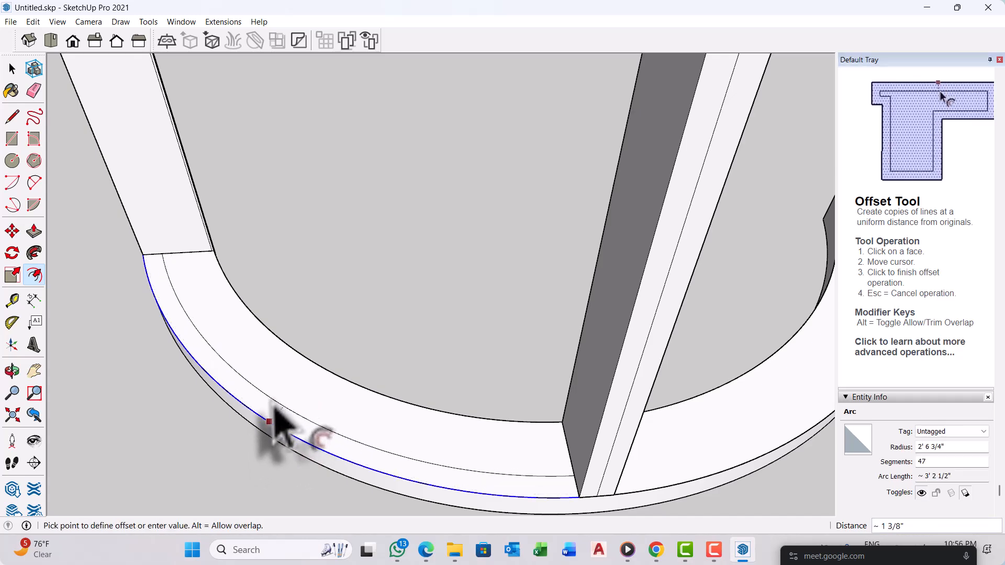
{"action": "key", "text": "space"}
Step: Select the whole window frame group and hide it, leaving only the pasted outlines in view
{"action": "left_click", "coordinate": [291, 401]}
{"action": "middle_click_drag", "start_coordinate": [299, 406], "coordinate": [300, 409]}
{"action": "scroll", "coordinate": [471, 415], "scroll_direction": "down", "scroll_amount": 6}
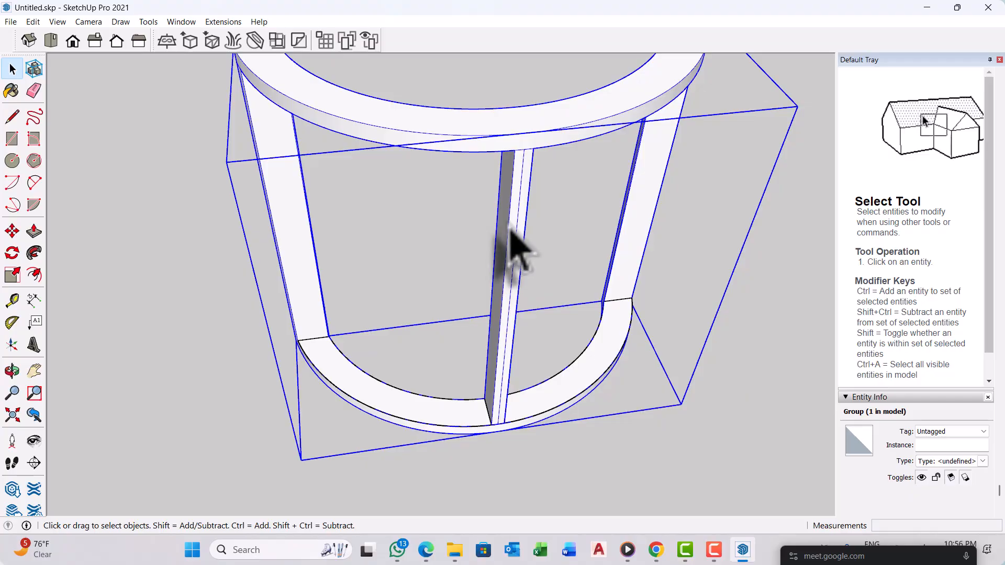
{"action": "right_click", "coordinate": [510, 231]}
{"action": "left_click", "coordinate": [548, 259]}
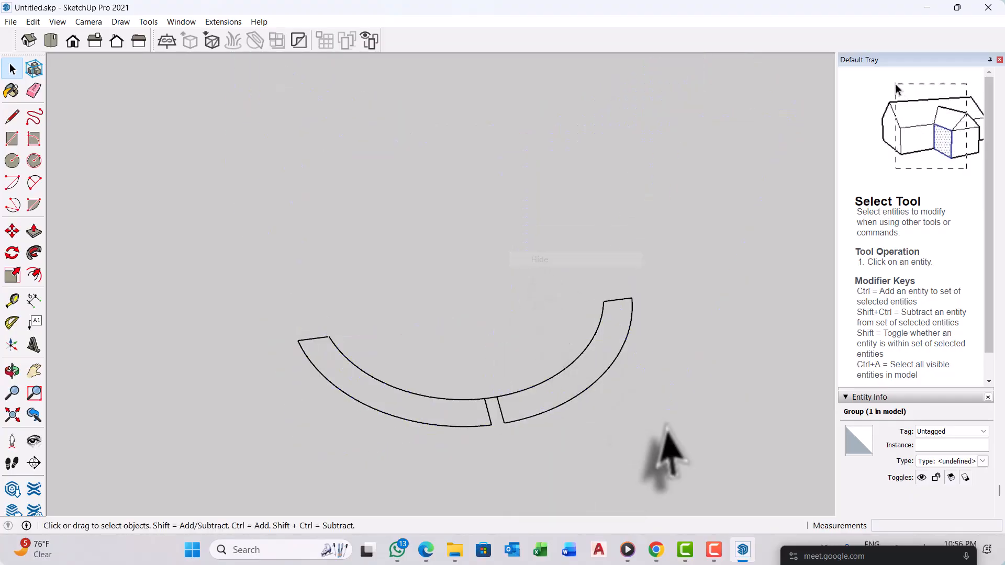
Step: Examine the inner curved edges at the mullion gap, selecting each arc to check how it meets the straight edges
{"action": "middle_click_drag", "start_coordinate": [667, 455], "coordinate": [438, 438]}
{"action": "scroll", "coordinate": [440, 427], "scroll_direction": "up", "scroll_amount": 3}
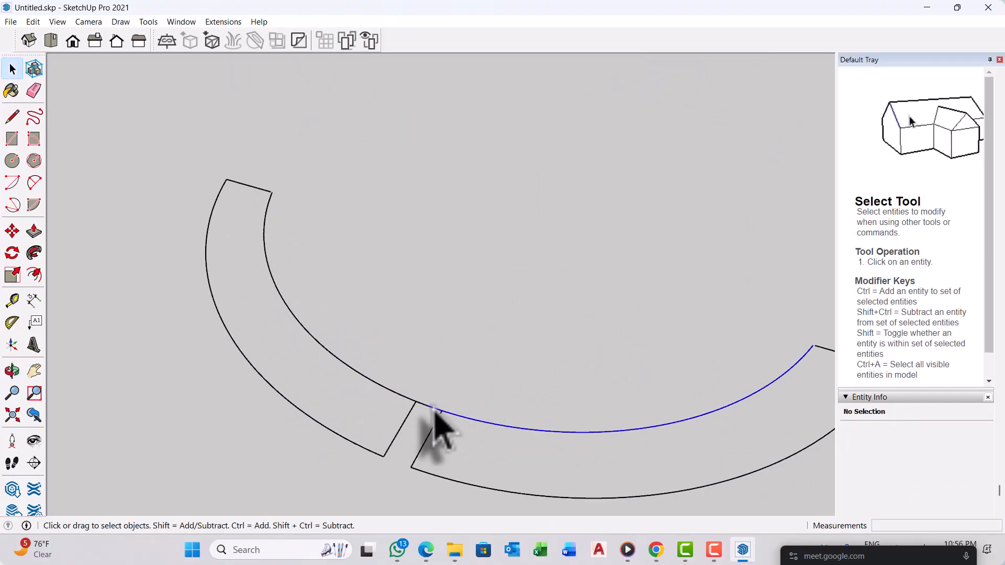
{"action": "left_click", "coordinate": [425, 408]}
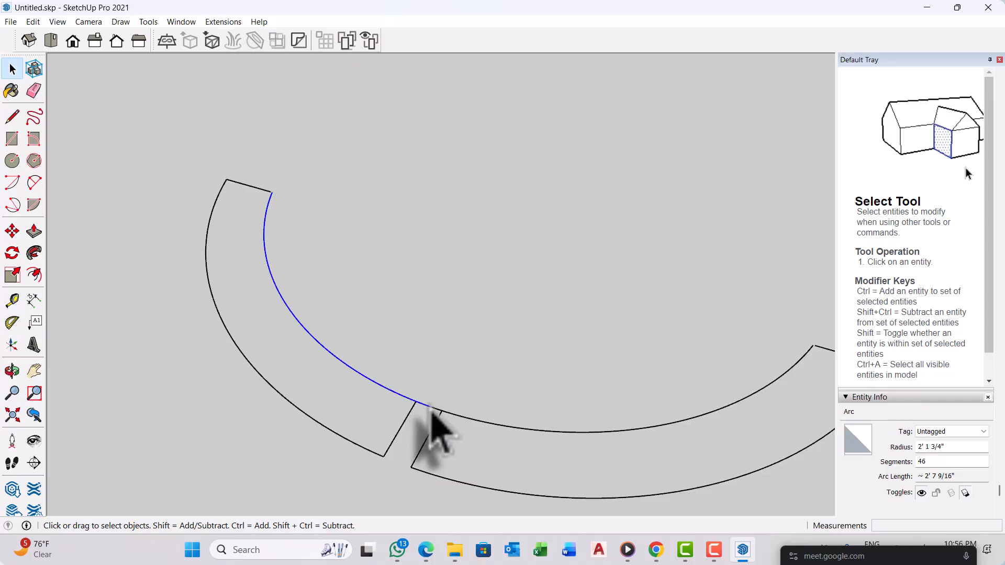
{"action": "middle_click_drag", "start_coordinate": [432, 416], "coordinate": [455, 410]}
{"action": "scroll", "coordinate": [471, 419], "scroll_direction": "up", "scroll_amount": 5}
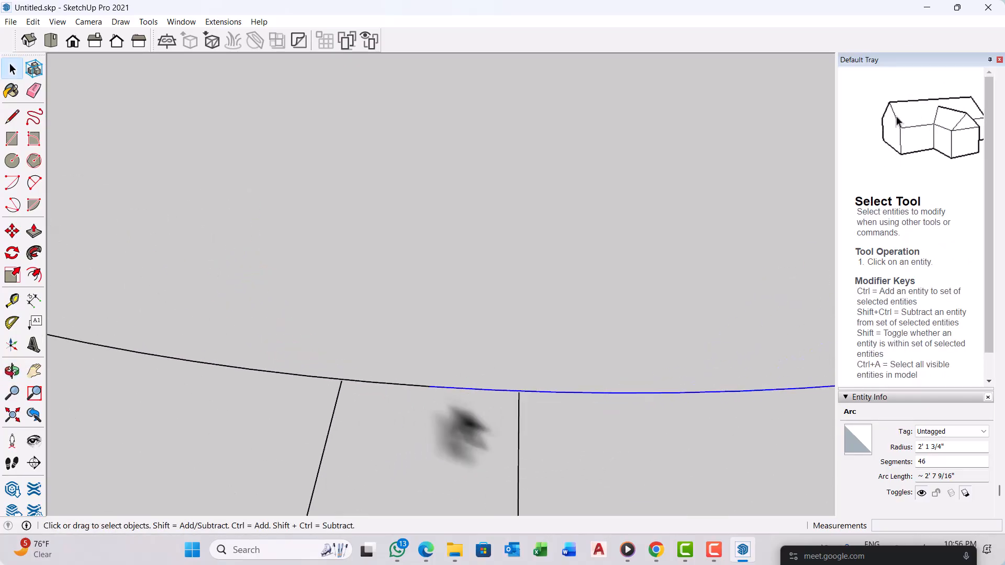
{"action": "scroll", "coordinate": [559, 369], "scroll_direction": "down", "scroll_amount": 9}
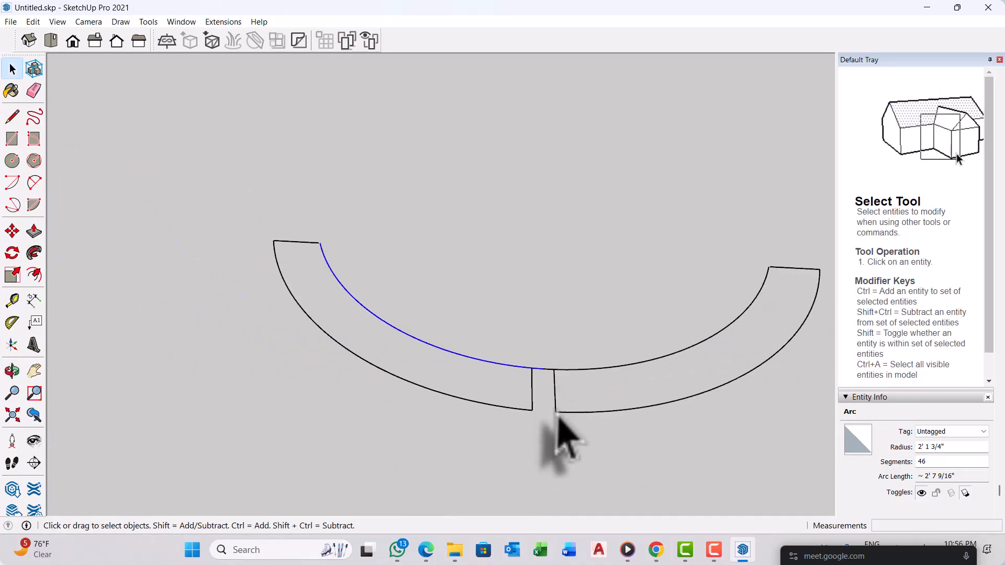
{"action": "middle_click_drag", "start_coordinate": [556, 416], "coordinate": [505, 404]}
{"action": "scroll", "coordinate": [496, 389], "scroll_direction": "up", "scroll_amount": 6}
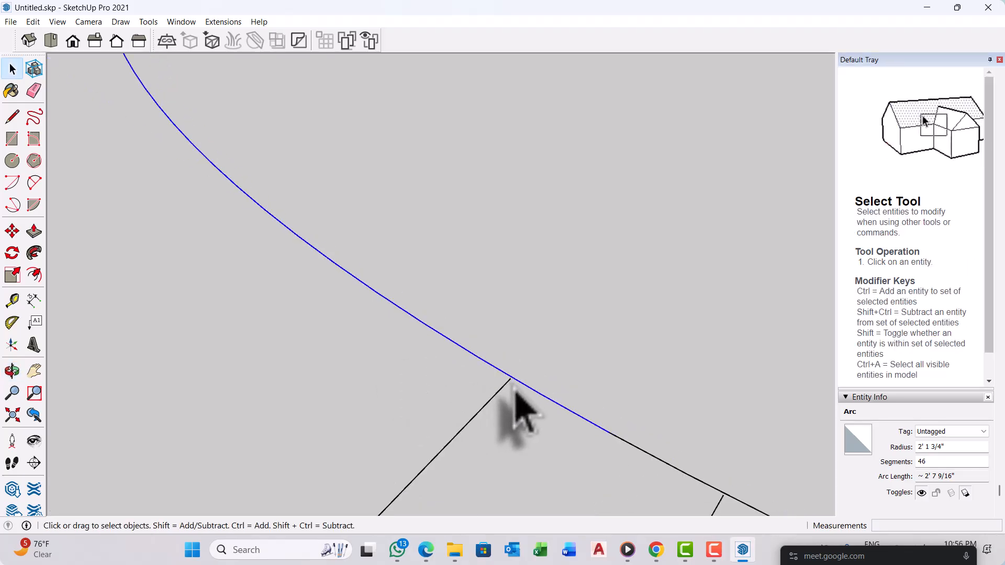
Step: Extend the left outline's mullion-side end edge across the inner arc with a short line and delete the overhang
{"action": "key", "text": "l"}
{"action": "scroll", "coordinate": [513, 381], "scroll_direction": "up", "scroll_amount": 4}
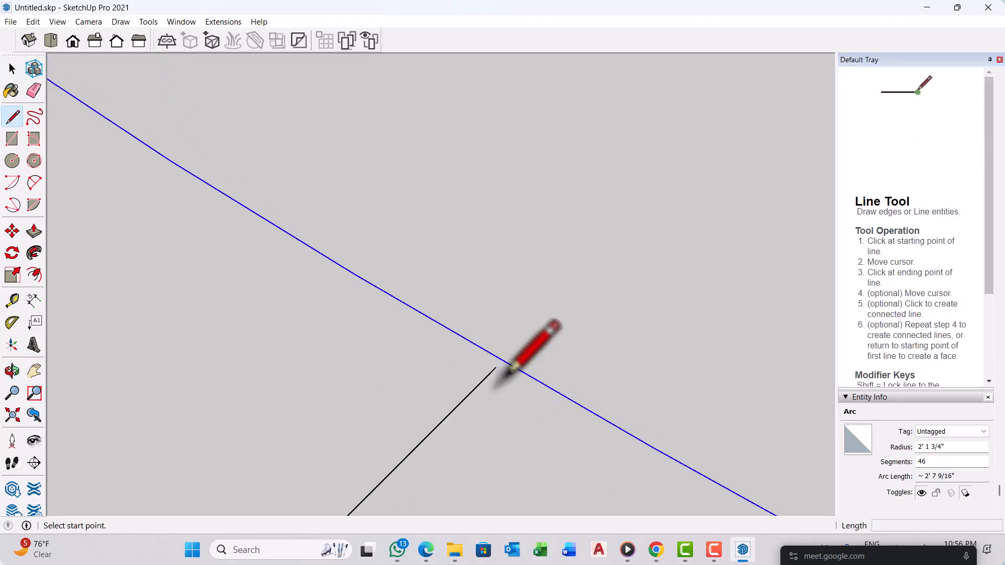
{"action": "left_click", "coordinate": [497, 366]}
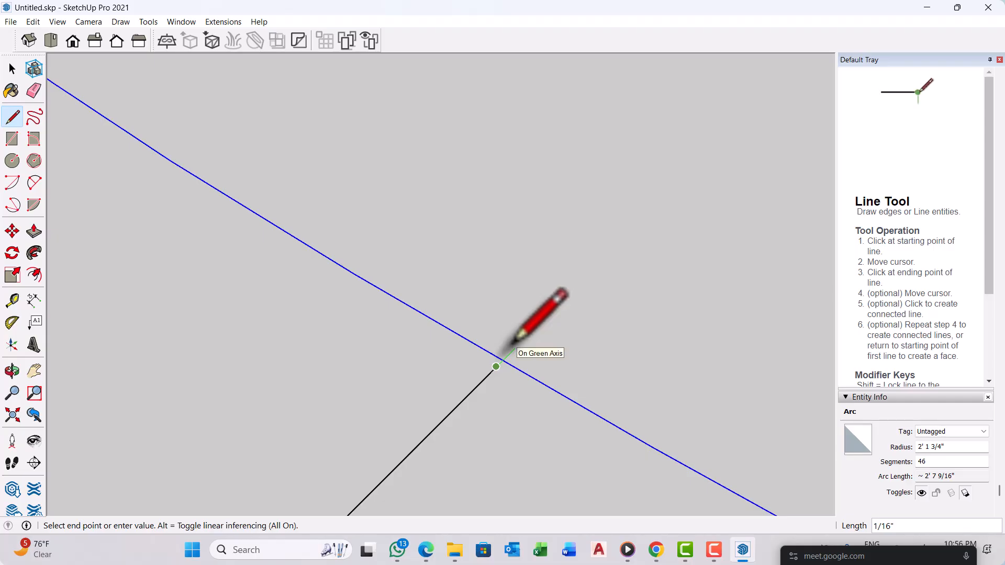
{"action": "left_click", "coordinate": [514, 348]}
{"action": "key", "text": "space"}
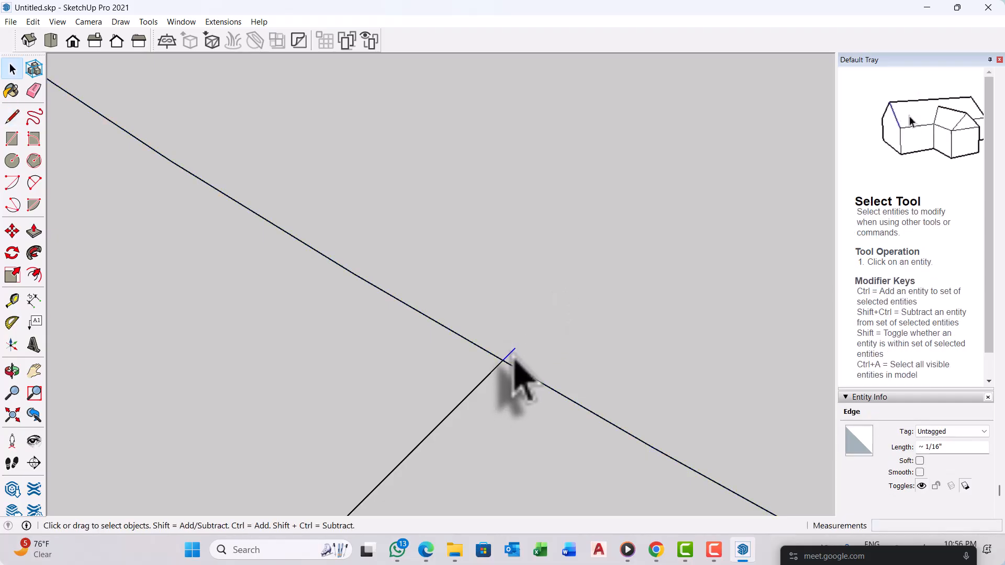
{"action": "scroll", "coordinate": [523, 369], "scroll_direction": "down", "scroll_amount": 3}
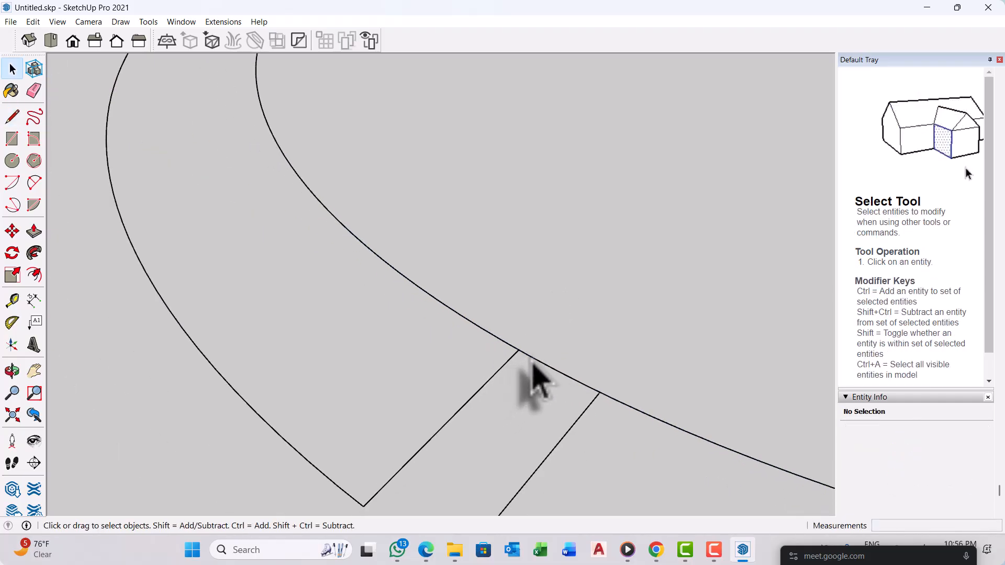
Step: Delete the short piece of inner arc that runs from the left outline's corner into the mullion gap
{"action": "left_click", "coordinate": [545, 366]}
{"action": "scroll", "coordinate": [571, 399], "scroll_direction": "up", "scroll_amount": 2}
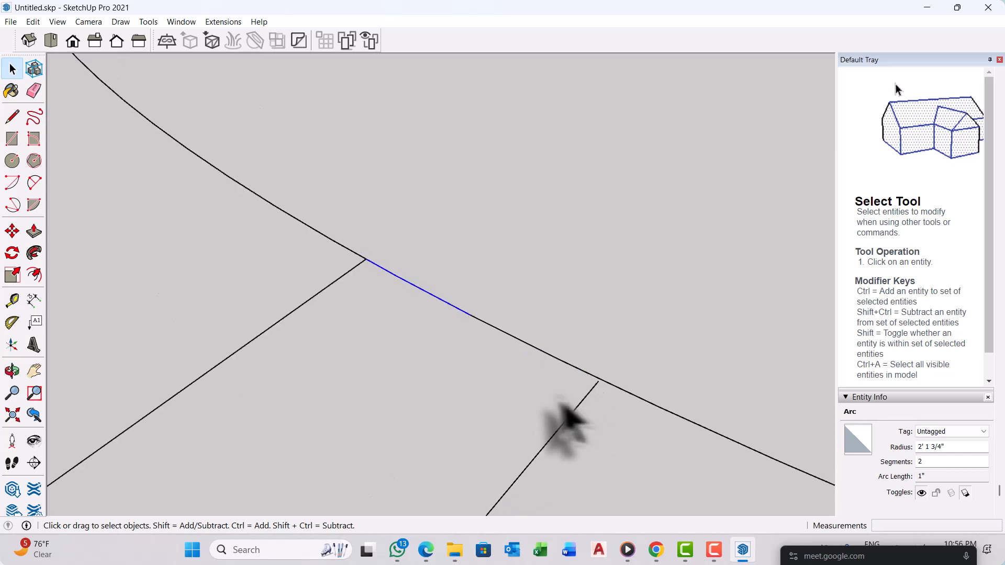
{"action": "key", "text": "Delete"}
{"action": "scroll", "coordinate": [576, 388], "scroll_direction": "down", "scroll_amount": 3}
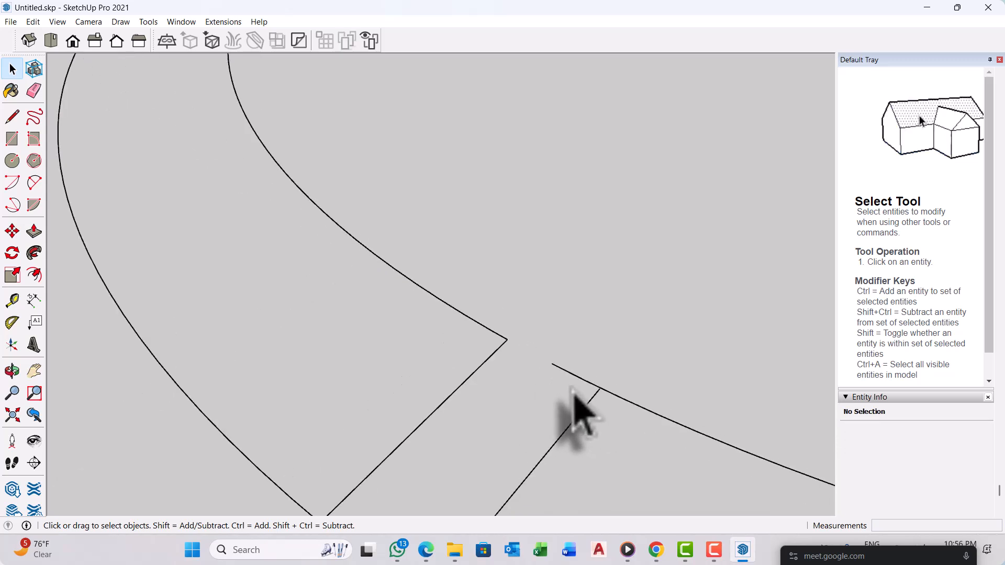
Step: Extend the right outline's mullion-side end edge across the inner arc with a short line and delete the overhang
{"action": "middle_click_drag", "start_coordinate": [576, 387], "coordinate": [565, 444]}
{"action": "scroll", "coordinate": [576, 440], "scroll_direction": "up", "scroll_amount": 2}
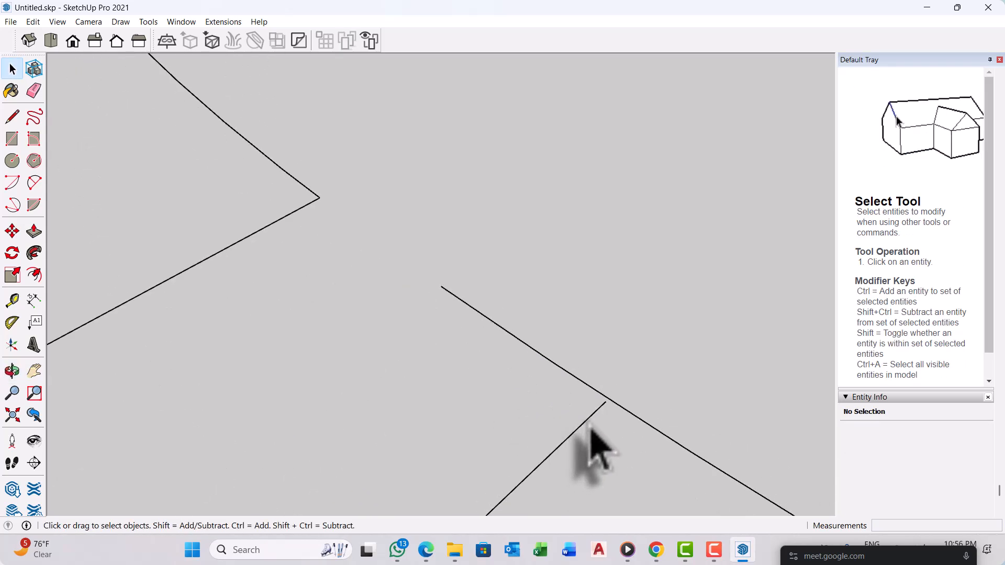
{"action": "key", "text": "l"}
{"action": "scroll", "coordinate": [605, 403], "scroll_direction": "up", "scroll_amount": 3}
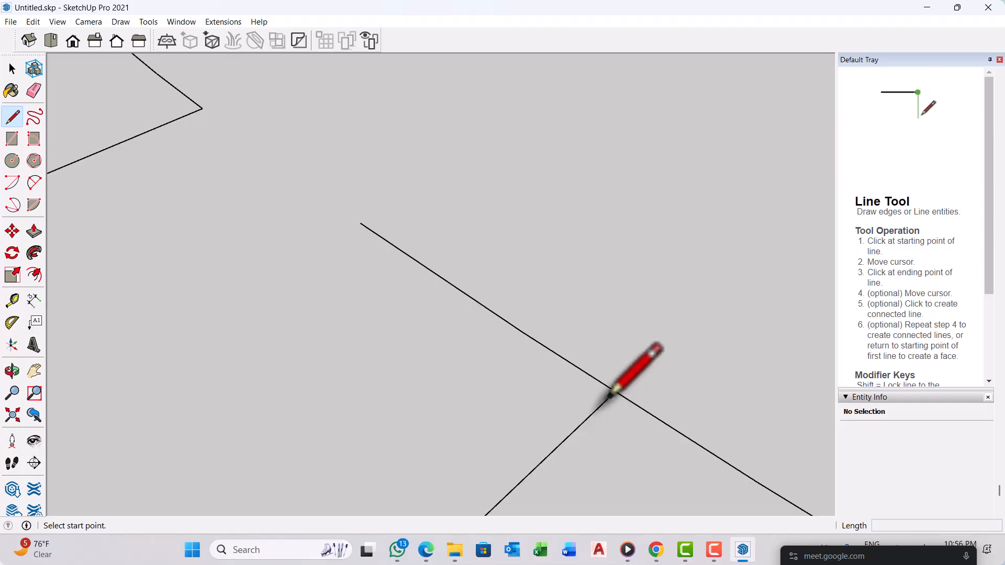
{"action": "left_click", "coordinate": [610, 395]}
{"action": "left_click", "coordinate": [637, 370]}
{"action": "key", "text": "space"}
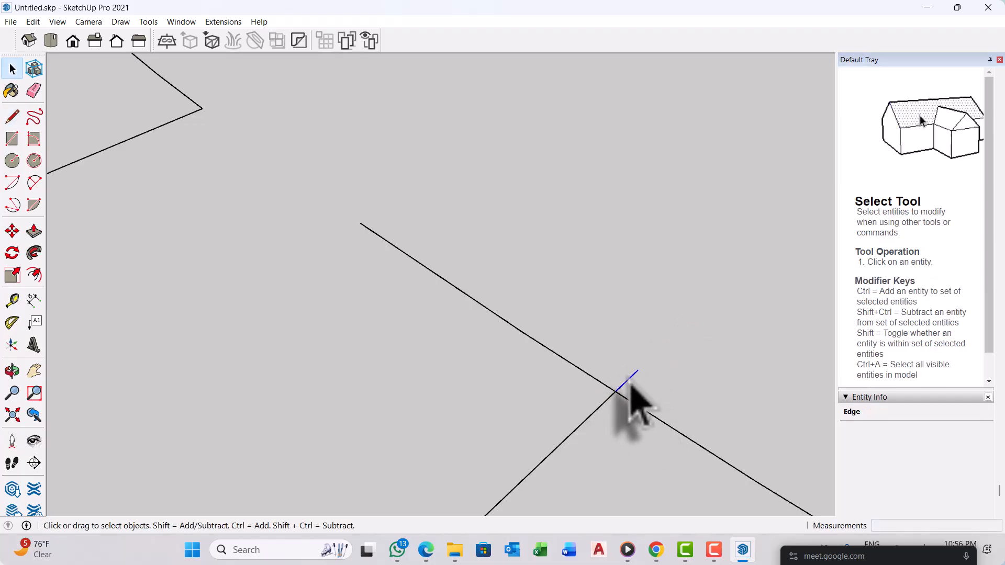
{"action": "key", "text": "Delete"}
Step: Delete the remaining piece of inner arc projecting from the right outline into the mullion gap
{"action": "left_click", "coordinate": [593, 377]}
{"action": "key", "text": "Delete"}
{"action": "scroll", "coordinate": [588, 377], "scroll_direction": "down", "scroll_amount": 6}
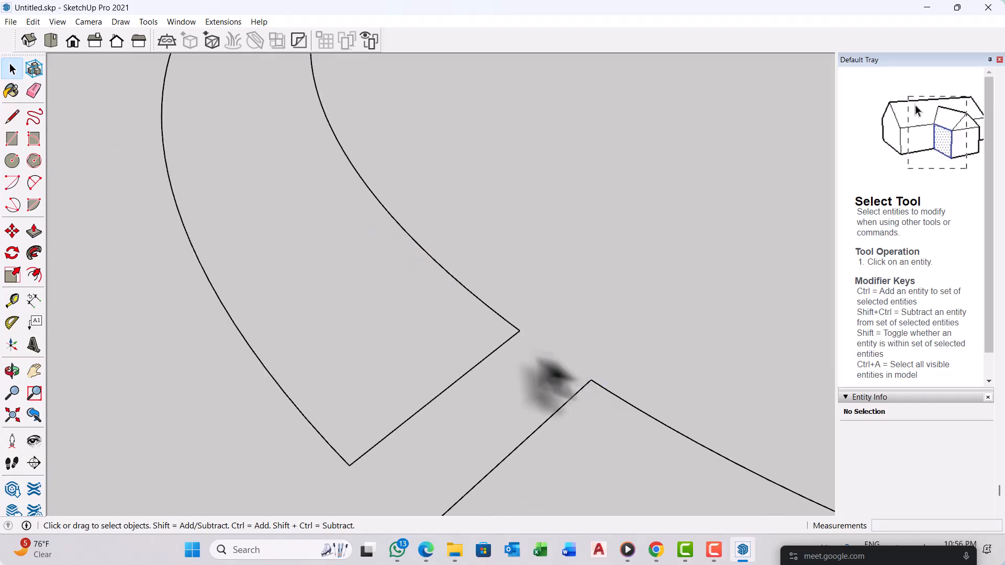
Step: Close the gap at the right outline's far inner corner with a line about 1/8" long to form its face
{"action": "scroll", "coordinate": [523, 388], "scroll_direction": "down", "scroll_amount": 5}
{"action": "scroll", "coordinate": [701, 406], "scroll_direction": "up", "scroll_amount": 6}
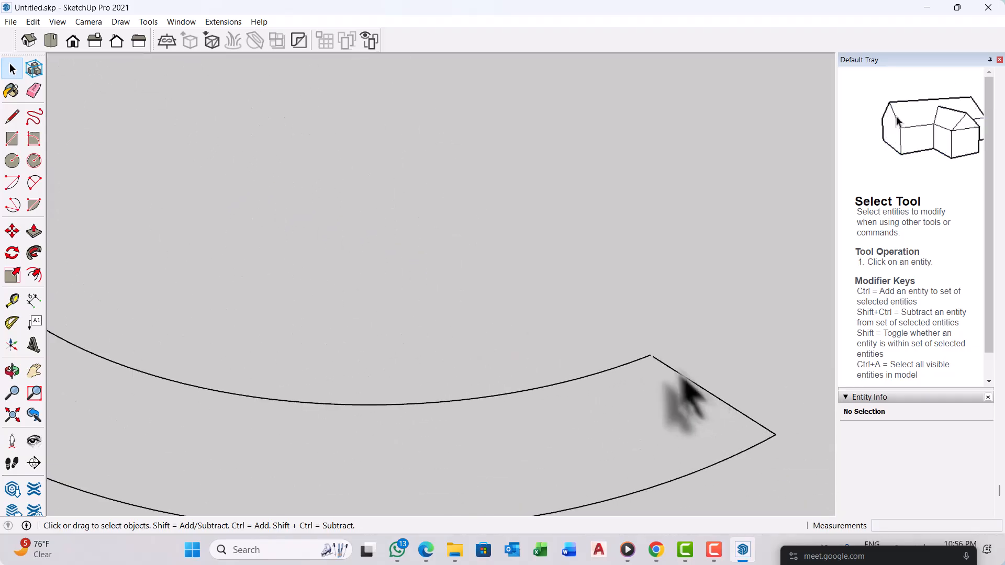
{"action": "scroll", "coordinate": [686, 394], "scroll_direction": "up", "scroll_amount": 3}
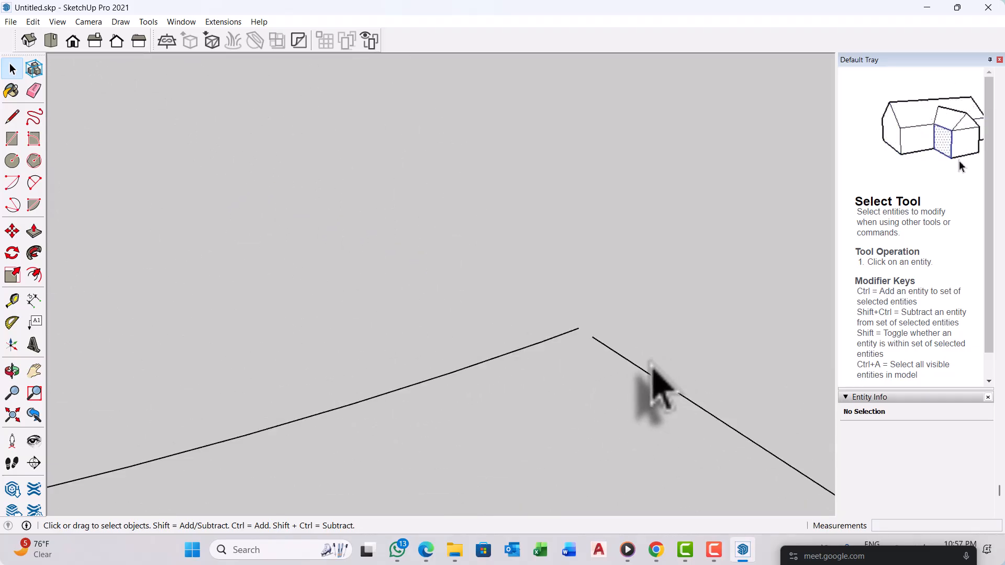
{"action": "key", "text": "l"}
{"action": "left_click", "coordinate": [592, 336]}
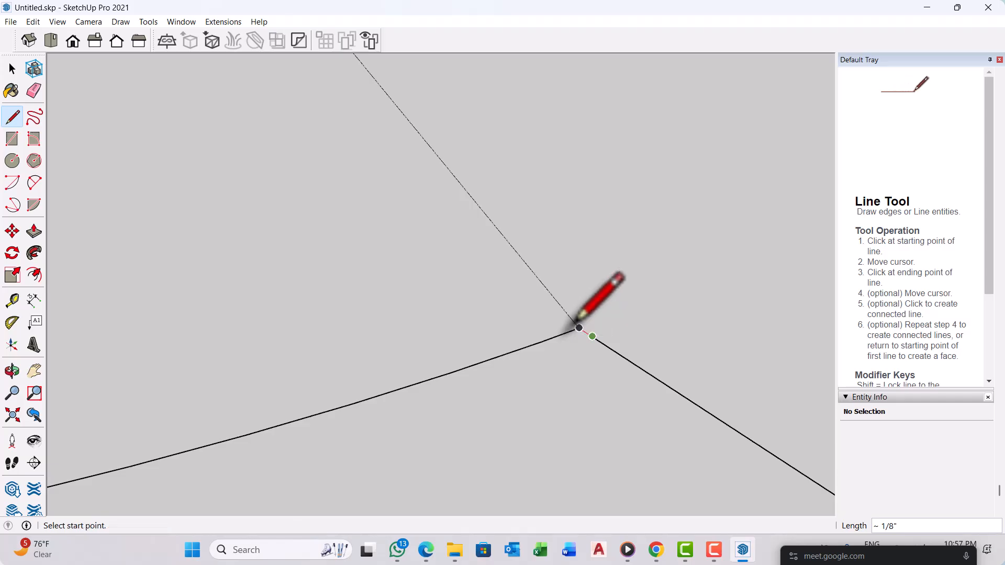
{"action": "key", "text": "space"}
{"action": "scroll", "coordinate": [629, 351], "scroll_direction": "down", "scroll_amount": 6}
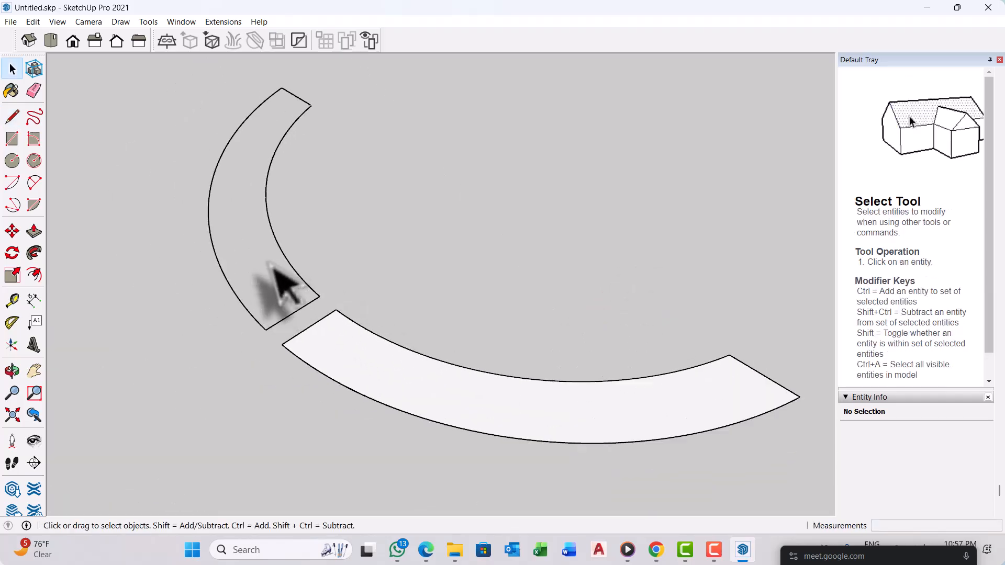
Step: Close the gap at the left outline's far inner corner with a line about 1/8" long to form its face
{"action": "scroll", "coordinate": [300, 291], "scroll_direction": "up", "scroll_amount": 4}
{"action": "scroll", "coordinate": [413, 408], "scroll_direction": "down", "scroll_amount": 3}
{"action": "scroll", "coordinate": [338, 92], "scroll_direction": "up", "scroll_amount": 3}
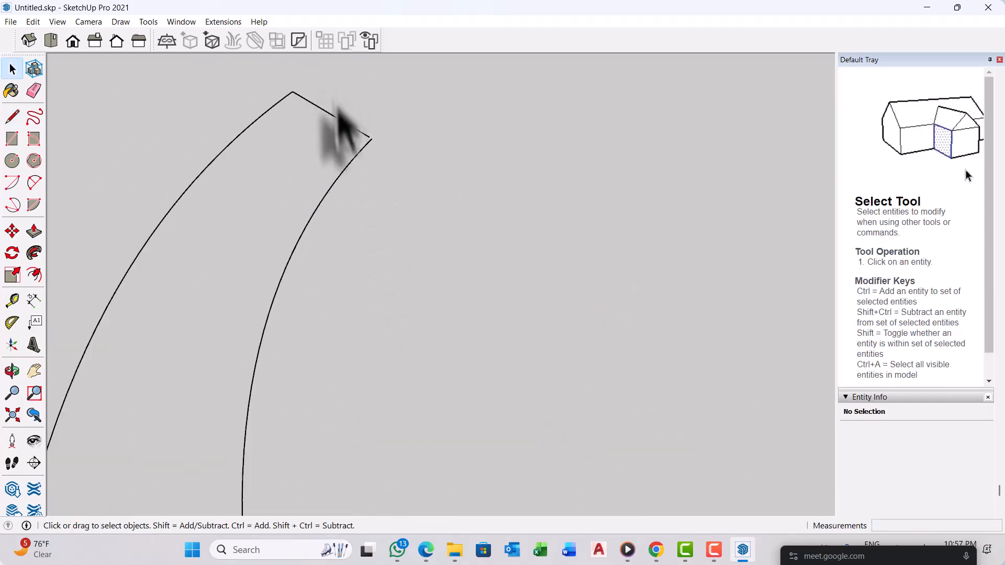
{"action": "scroll", "coordinate": [404, 213], "scroll_direction": "up", "scroll_amount": 3}
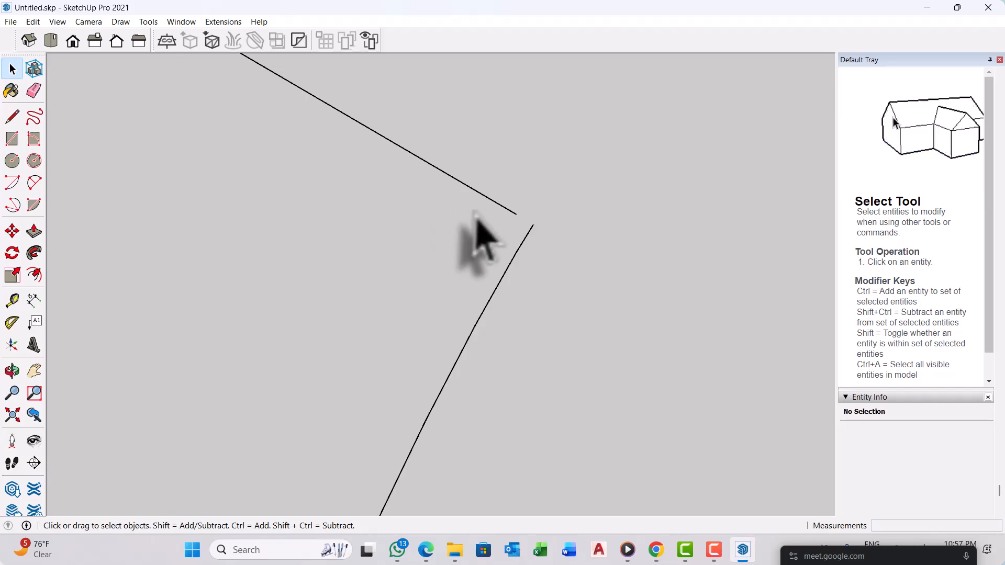
{"action": "key", "text": "l"}
{"action": "left_click", "coordinate": [516, 213]}
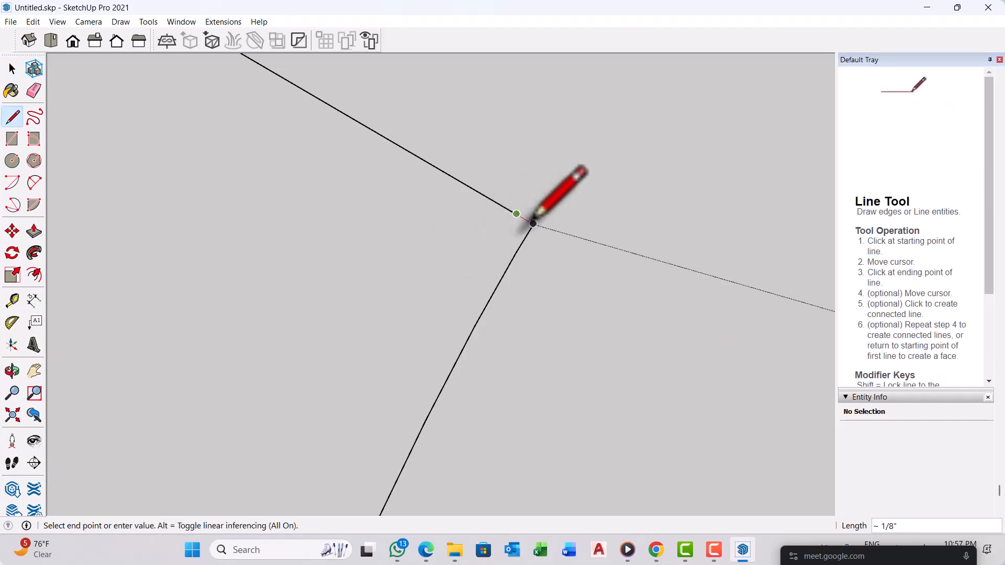
{"action": "left_click", "coordinate": [533, 223]}
{"action": "key", "text": "space"}
{"action": "scroll", "coordinate": [539, 242], "scroll_direction": "down", "scroll_amount": 5}
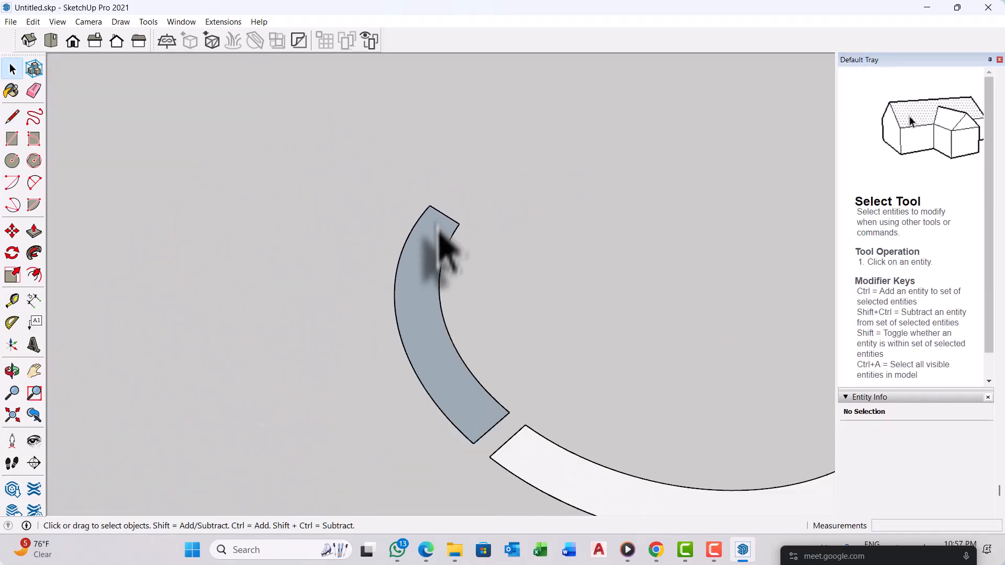
{"action": "middle_click_drag", "start_coordinate": [440, 244], "coordinate": [417, 337]}
{"action": "key", "text": "l"}
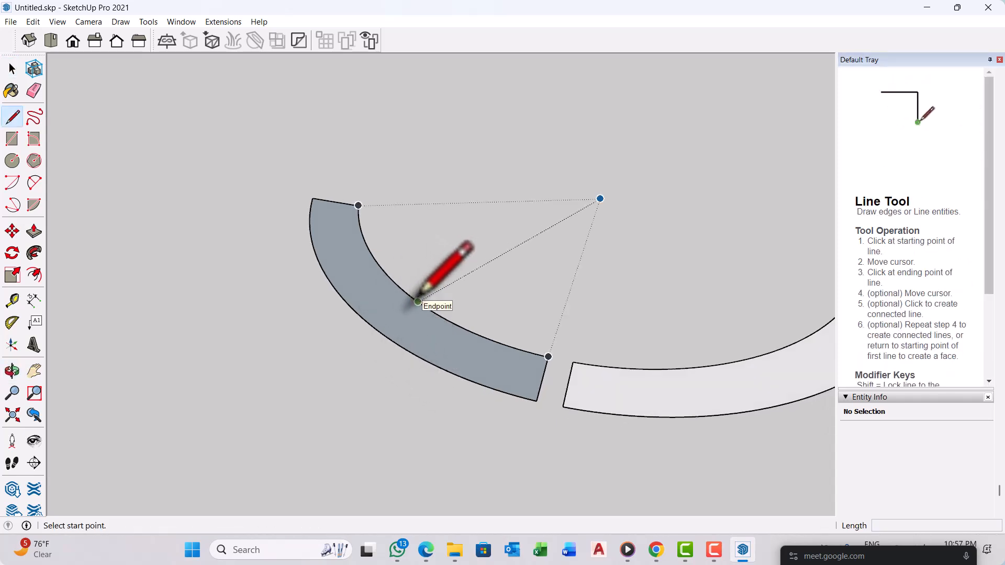
{"action": "left_click", "coordinate": [413, 298]}
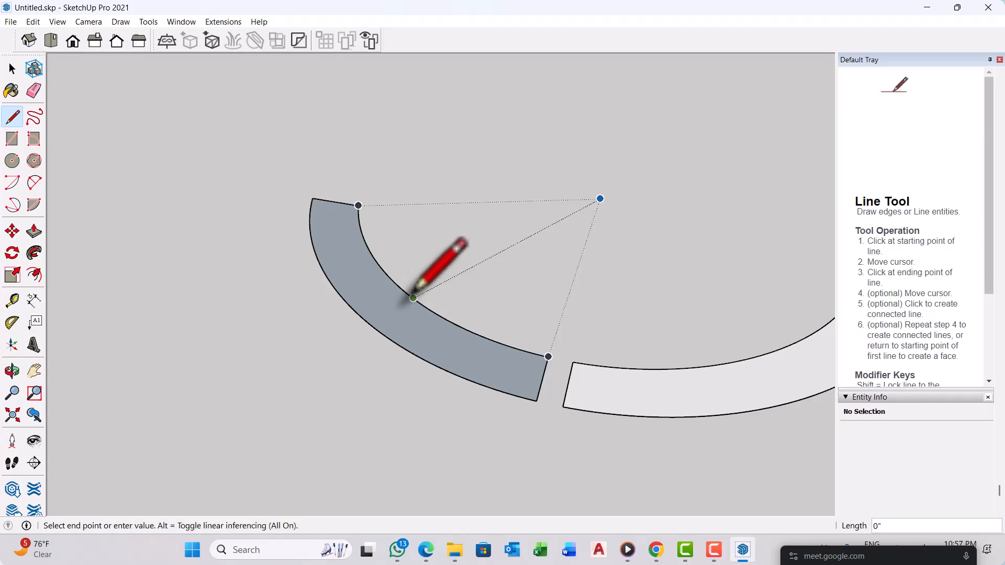
{"action": "key", "text": "Escape"}
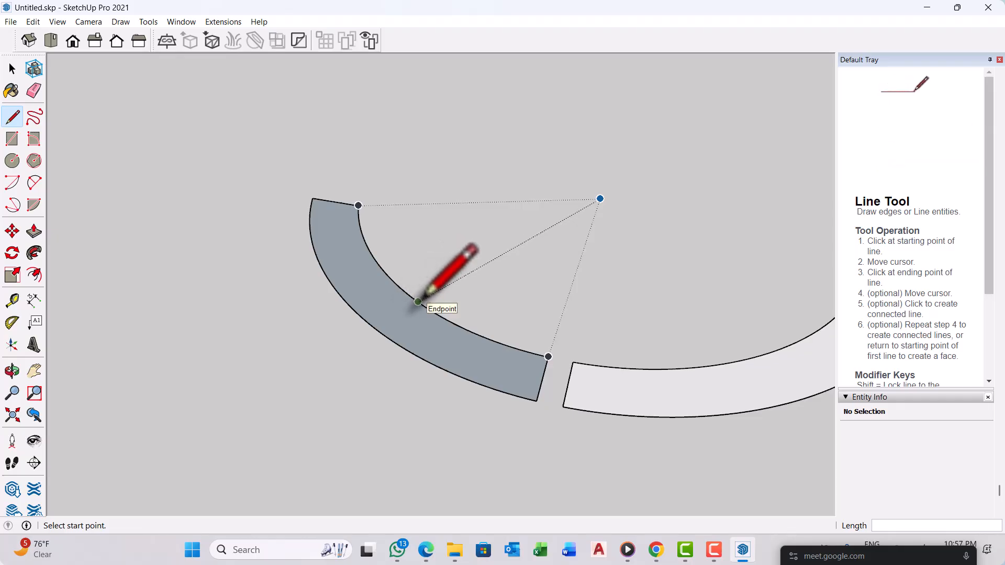
{"action": "scroll", "coordinate": [408, 294], "scroll_direction": "down", "scroll_amount": 4}
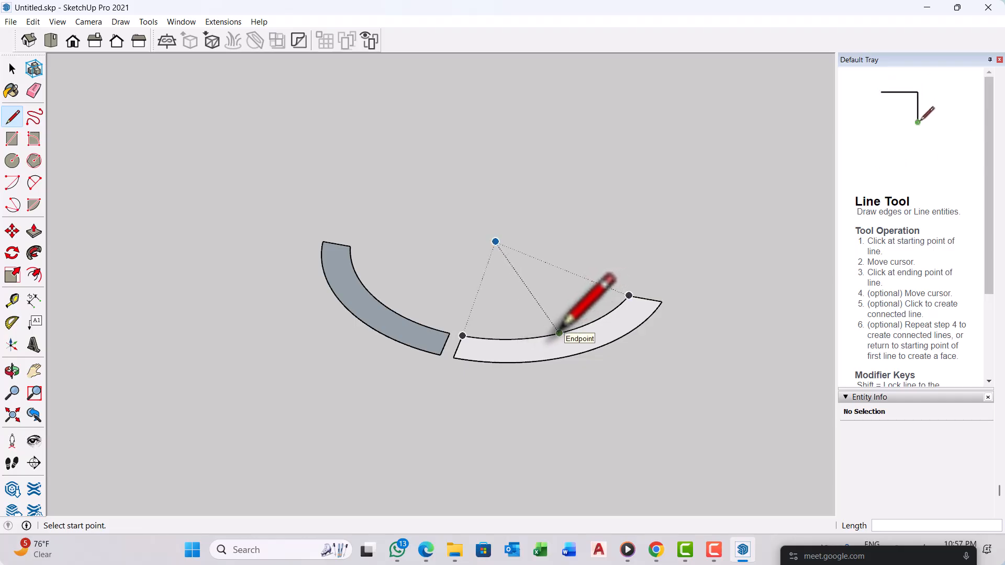
{"action": "scroll", "coordinate": [377, 299], "scroll_direction": "up", "scroll_amount": 3}
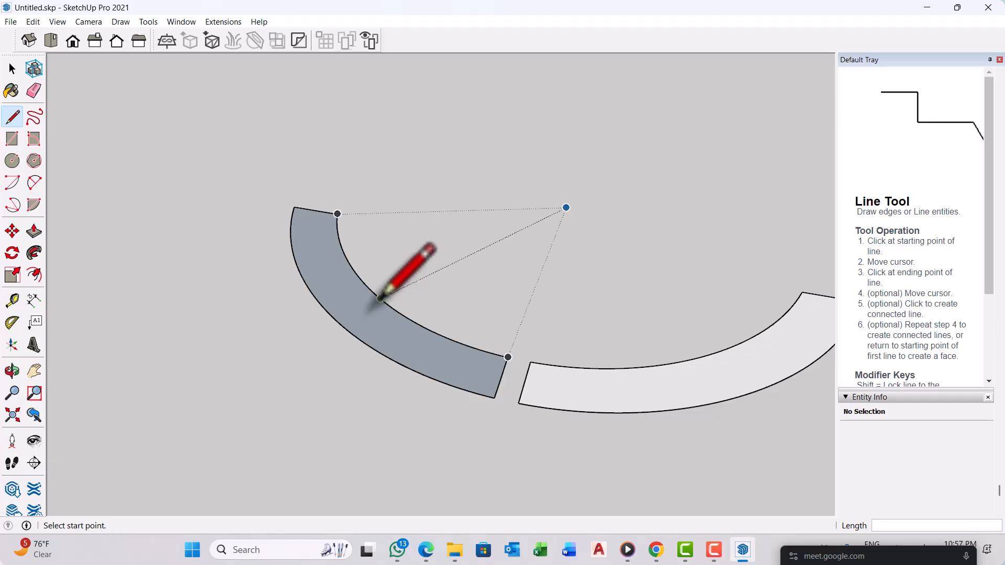
Step: Draw a line about 10 13/16" long along the green axis from near the middle of the left face's inner arc past its outer arc
{"action": "left_click", "coordinate": [385, 302]}
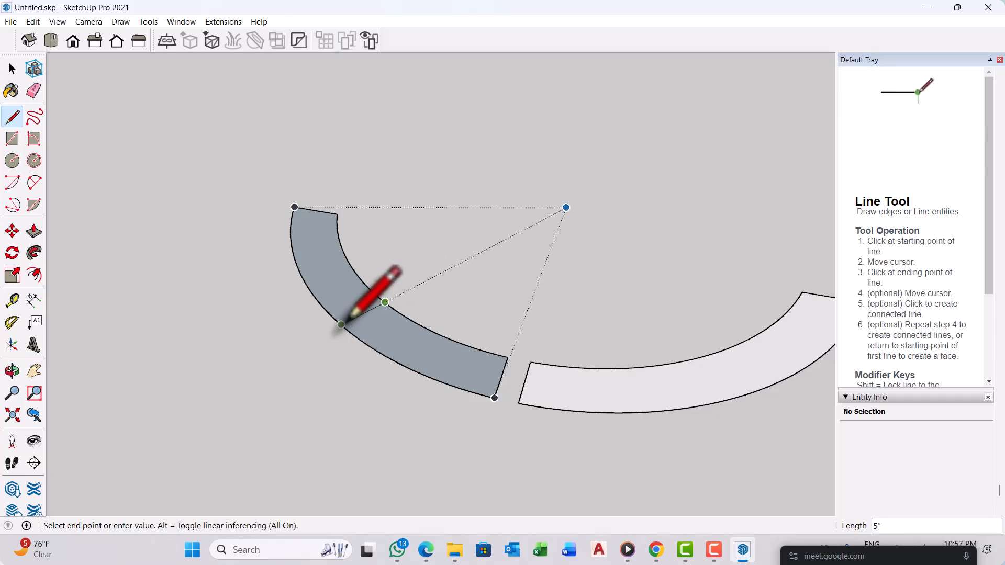
{"action": "middle_click_drag", "start_coordinate": [343, 327], "coordinate": [374, 314]}
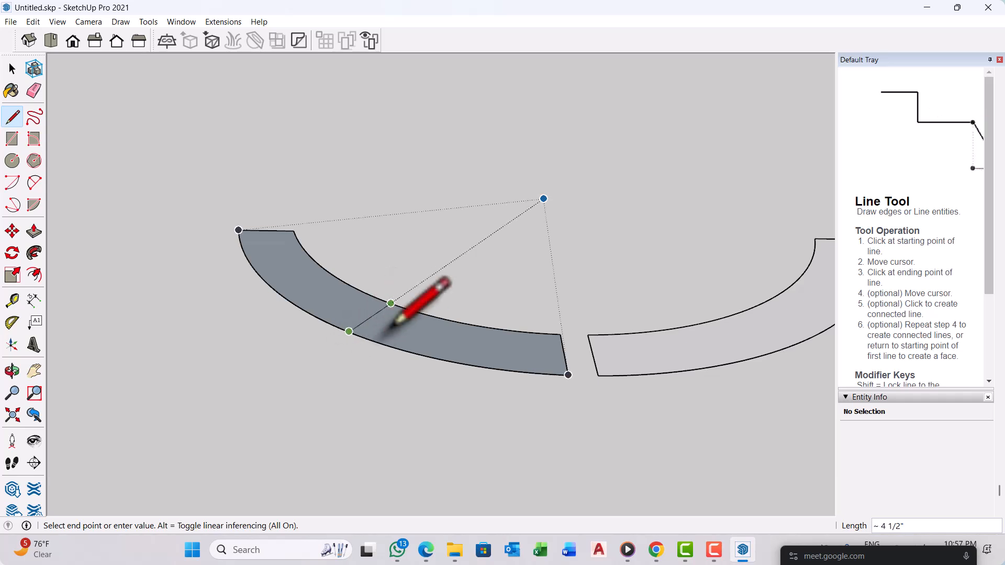
{"action": "mouse_move", "coordinate": [392, 321]}
{"action": "middle_mouse_down"}
{"action": "mouse_move", "coordinate": [298, 356]}
{"action": "mouse_move", "coordinate": [338, 314]}
{"action": "middle_mouse_up"}
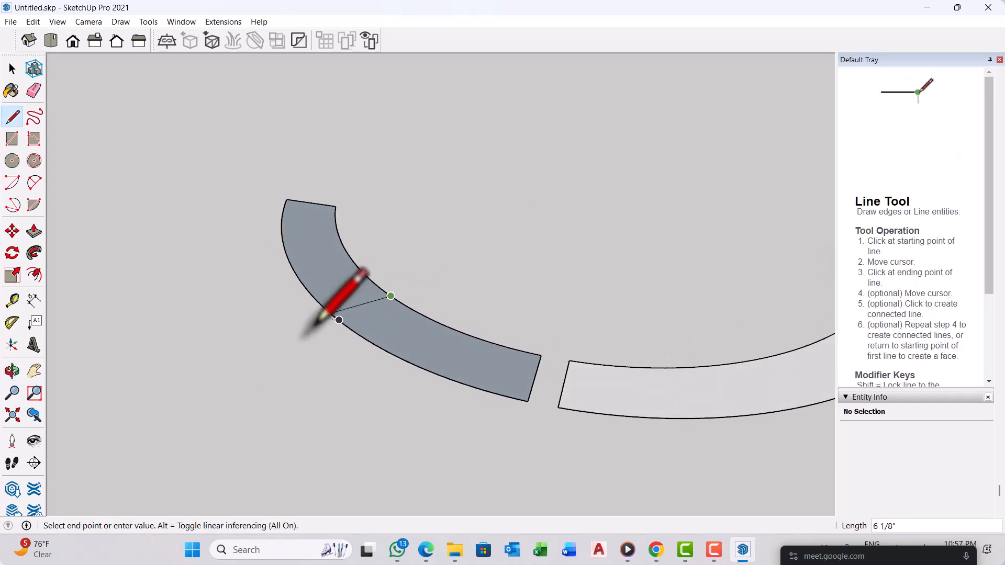
{"action": "mouse_move", "coordinate": [225, 359]}
{"action": "middle_mouse_down"}
{"action": "mouse_move", "coordinate": [173, 403]}
{"action": "mouse_move", "coordinate": [304, 243]}
{"action": "middle_mouse_up"}
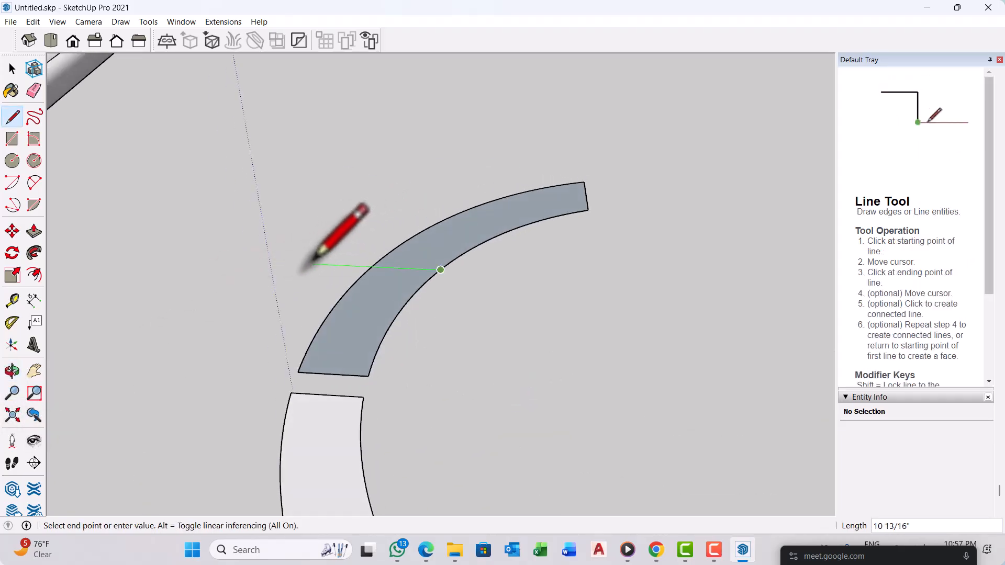
{"action": "left_click", "coordinate": [313, 261]}
Step: Delete the part of the dividing line that sticks out beyond the left face's outer arc
{"action": "mouse_move", "coordinate": [366, 265]}
{"action": "middle_mouse_down"}
{"action": "mouse_move", "coordinate": [464, 337]}
{"action": "mouse_move", "coordinate": [342, 314]}
{"action": "middle_mouse_up"}
{"action": "key", "text": "space"}
{"action": "left_click", "coordinate": [342, 304]}
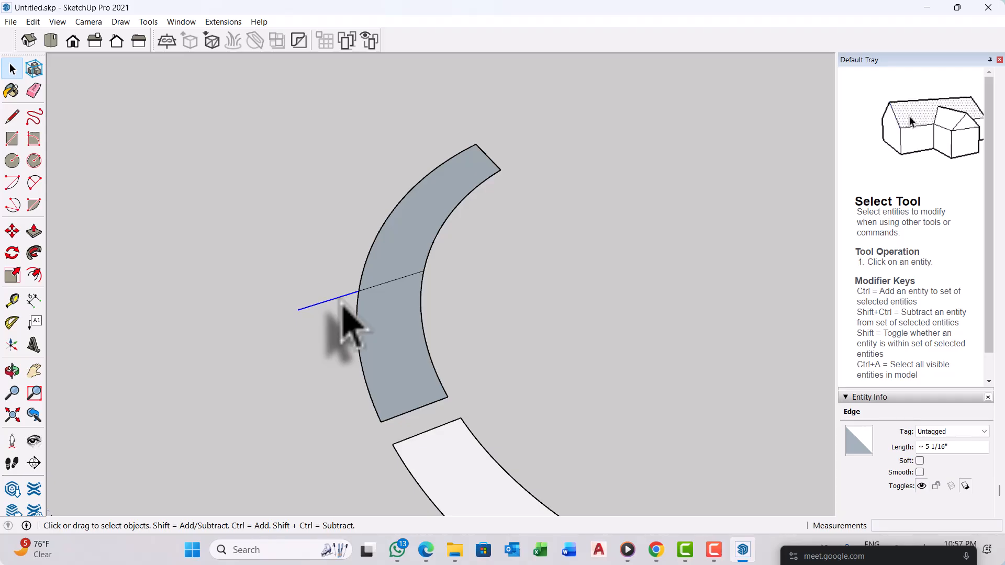
{"action": "key", "text": "Delete"}
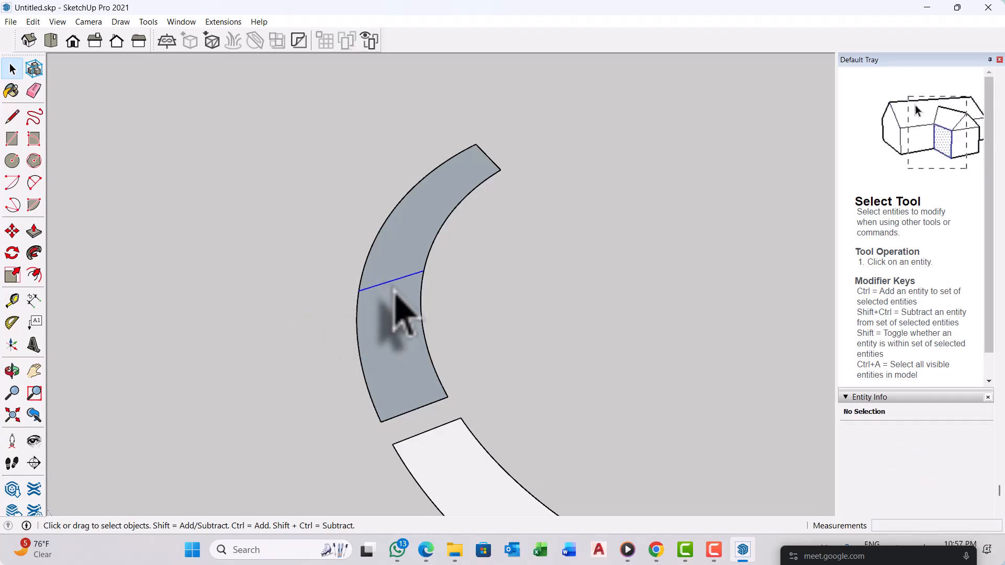
Step: Try copying the left face's two inner arc segments about 2 7/8" outward to the dividing line's midpoint, and undo the copy
{"action": "left_click", "coordinate": [393, 285]}
{"action": "middle_click_drag", "start_coordinate": [390, 291], "coordinate": [545, 348]}
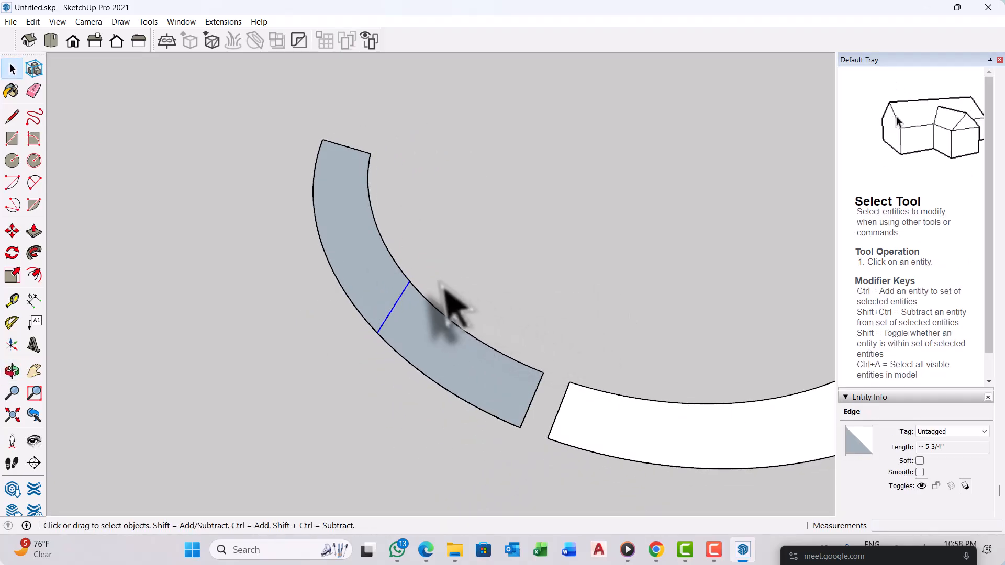
{"action": "scroll", "coordinate": [410, 264], "scroll_direction": "up", "scroll_amount": 1}
{"action": "middle_click_drag", "start_coordinate": [451, 277], "coordinate": [477, 275]}
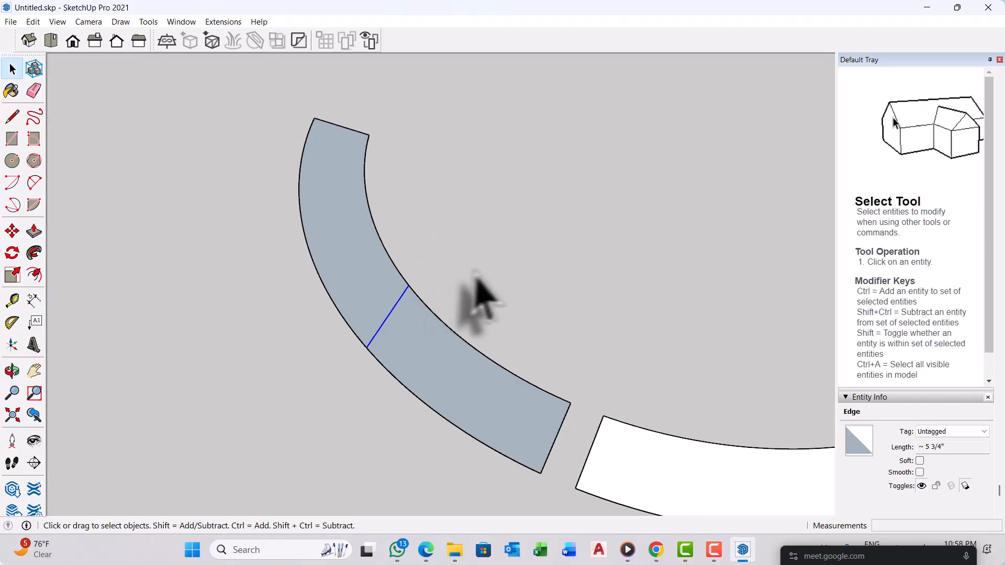
{"action": "left_click", "coordinate": [463, 306]}
{"action": "left_click", "coordinate": [439, 310]}
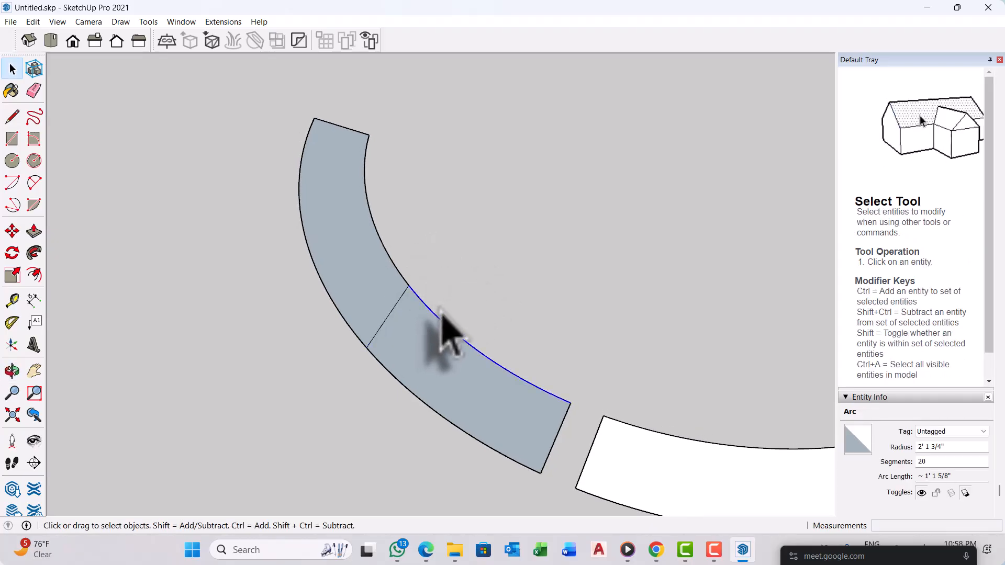
{"action": "scroll", "coordinate": [399, 287], "scroll_direction": "up", "scroll_amount": 1}
{"action": "left_click", "coordinate": [403, 275], "text": "ctrl"}
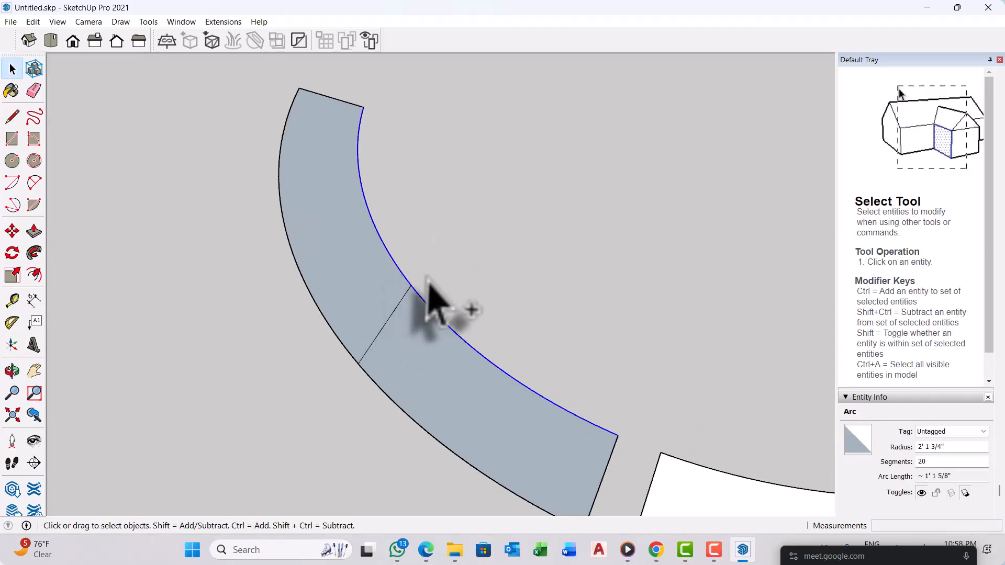
{"action": "key", "text": "m"}
{"action": "scroll", "coordinate": [411, 288], "scroll_direction": "up", "scroll_amount": 1}
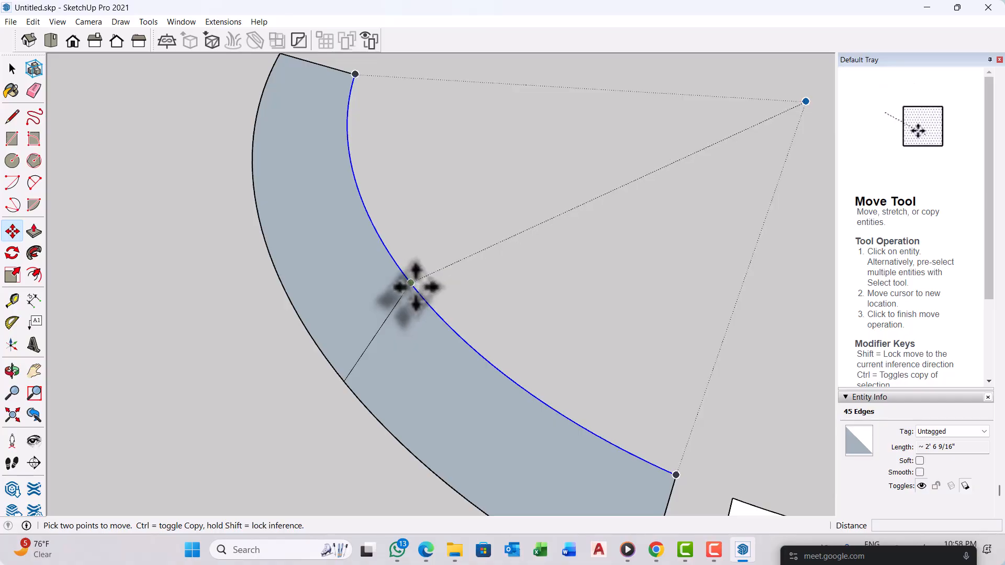
{"action": "key", "text": "ctrl"}
{"action": "left_click", "coordinate": [408, 292]}
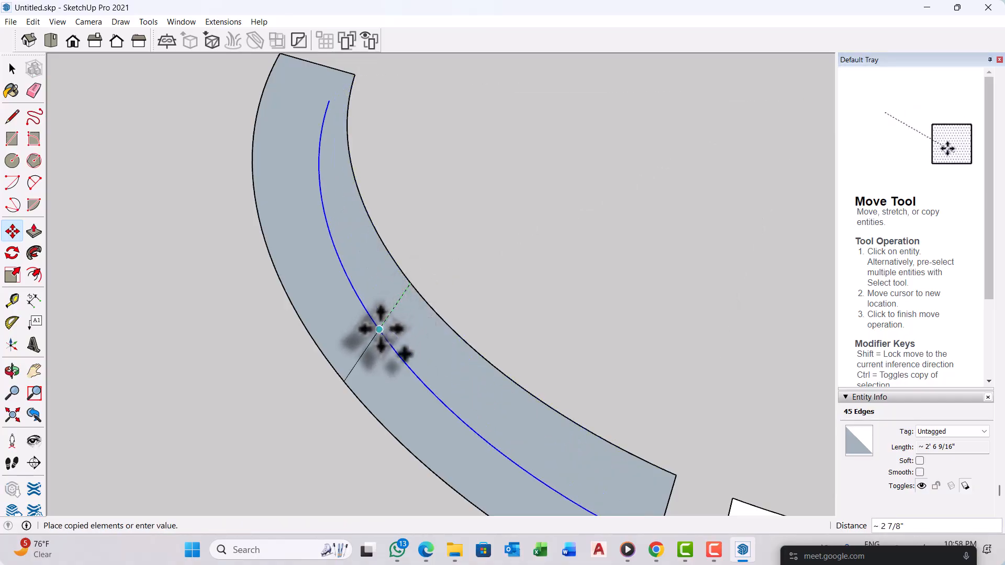
{"action": "scroll", "coordinate": [385, 316], "scroll_direction": "down", "scroll_amount": 3}
{"action": "middle_click_drag", "start_coordinate": [400, 314], "coordinate": [432, 269]}
{"action": "scroll", "coordinate": [437, 261], "scroll_direction": "up", "scroll_amount": 4}
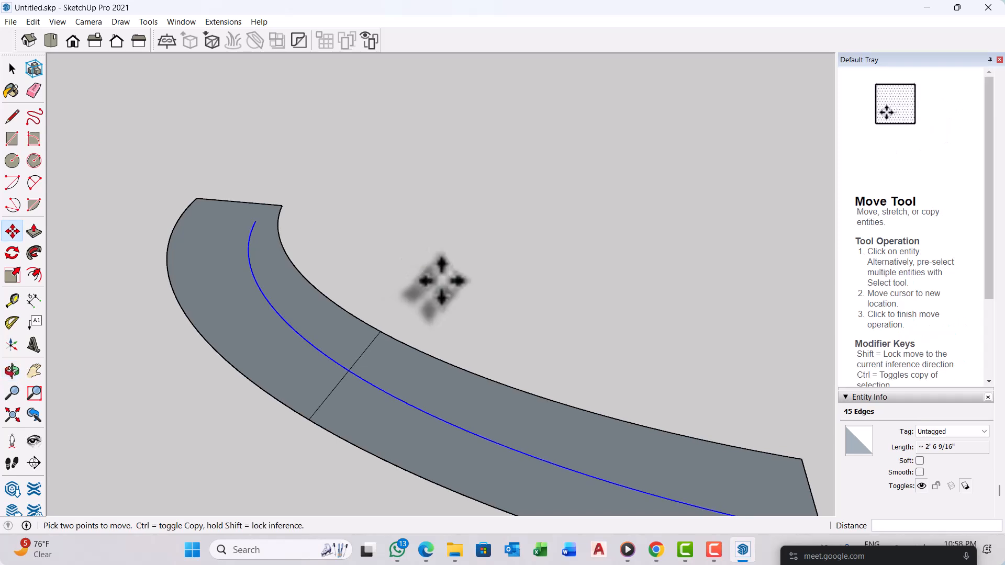
{"action": "key", "text": "ctrl+z"}
Step: Delete the dividing line across the left face
{"action": "scroll", "coordinate": [396, 272], "scroll_direction": "down", "scroll_amount": 5}
{"action": "key", "text": "space"}
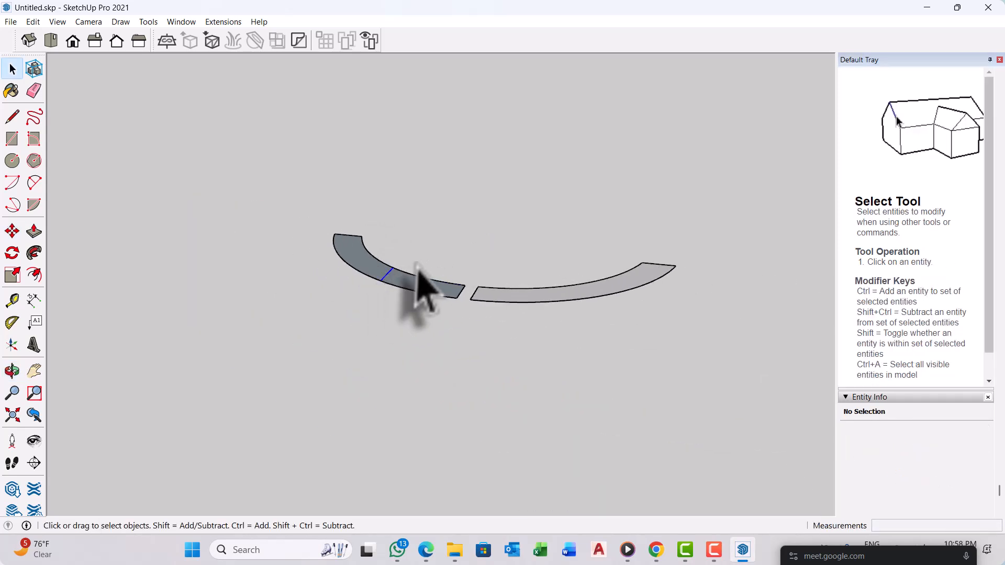
{"action": "key", "text": "Delete"}
Step: Offset the right face's outline inward to form a narrow curved strip along its middle
{"action": "mouse_move", "coordinate": [421, 266]}
{"action": "middle_mouse_down"}
{"action": "mouse_move", "coordinate": [413, 275]}
{"action": "mouse_move", "coordinate": [368, 248]}
{"action": "mouse_move", "coordinate": [371, 269]}
{"action": "mouse_move", "coordinate": [392, 225]}
{"action": "mouse_move", "coordinate": [438, 291]}
{"action": "mouse_move", "coordinate": [381, 274]}
{"action": "mouse_move", "coordinate": [399, 275]}
{"action": "mouse_move", "coordinate": [399, 240]}
{"action": "mouse_move", "coordinate": [408, 280]}
{"action": "middle_mouse_up"}
{"action": "scroll", "coordinate": [367, 247], "scroll_direction": "up", "scroll_amount": 4}
{"action": "scroll", "coordinate": [397, 254], "scroll_direction": "up", "scroll_amount": 2}
{"action": "scroll", "coordinate": [467, 296], "scroll_direction": "up", "scroll_amount": 3}
{"action": "scroll", "coordinate": [443, 285], "scroll_direction": "down", "scroll_amount": 3}
{"action": "scroll", "coordinate": [464, 303], "scroll_direction": "up", "scroll_amount": 1}
{"action": "mouse_move", "coordinate": [464, 303]}
{"action": "middle_mouse_down"}
{"action": "mouse_move", "coordinate": [225, 209]}
{"action": "mouse_move", "coordinate": [284, 150]}
{"action": "mouse_move", "coordinate": [467, 83]}
{"action": "mouse_move", "coordinate": [289, 245]}
{"action": "middle_mouse_up"}
{"action": "scroll", "coordinate": [362, 230], "scroll_direction": "down", "scroll_amount": 4}
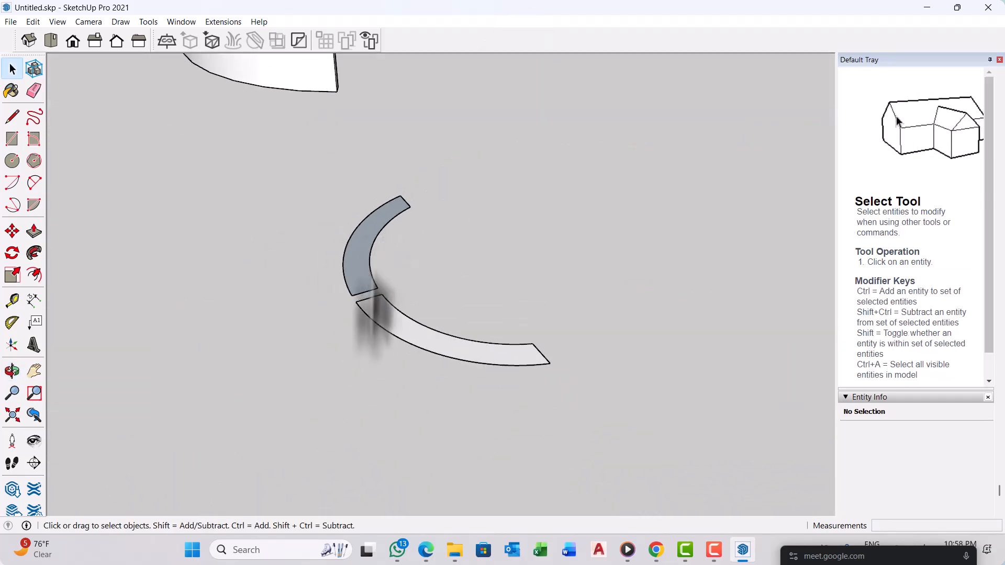
{"action": "middle_click_drag", "start_coordinate": [469, 347], "coordinate": [396, 359]}
{"action": "scroll", "coordinate": [409, 356], "scroll_direction": "up", "scroll_amount": 2}
{"action": "key", "text": "f"}
{"action": "scroll", "coordinate": [432, 369], "scroll_direction": "up", "scroll_amount": 1}
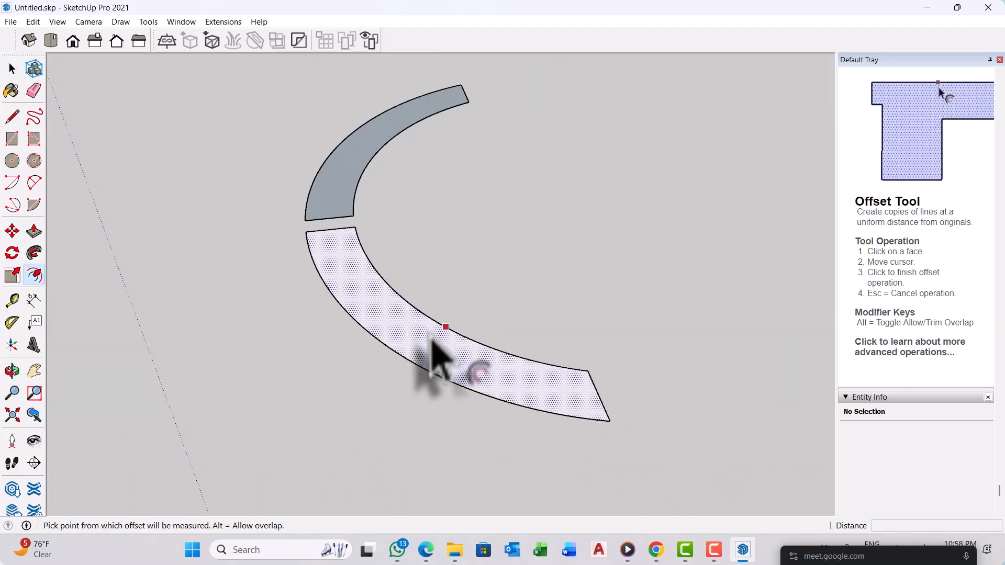
{"action": "left_click", "coordinate": [435, 321]}
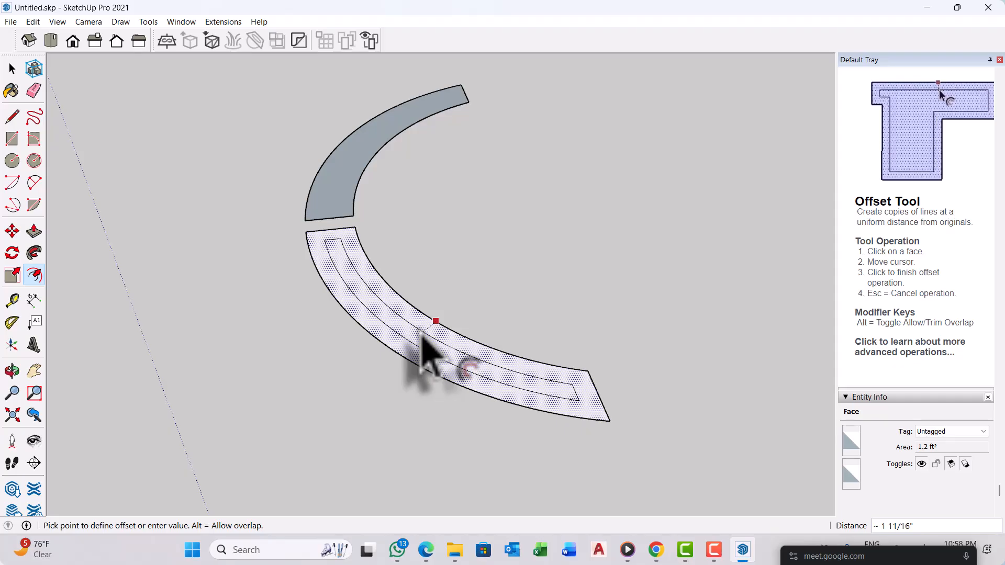
{"action": "key", "text": "Return"}
{"action": "key", "text": "space"}
{"action": "scroll", "coordinate": [615, 397], "scroll_direction": "up", "scroll_amount": 3}
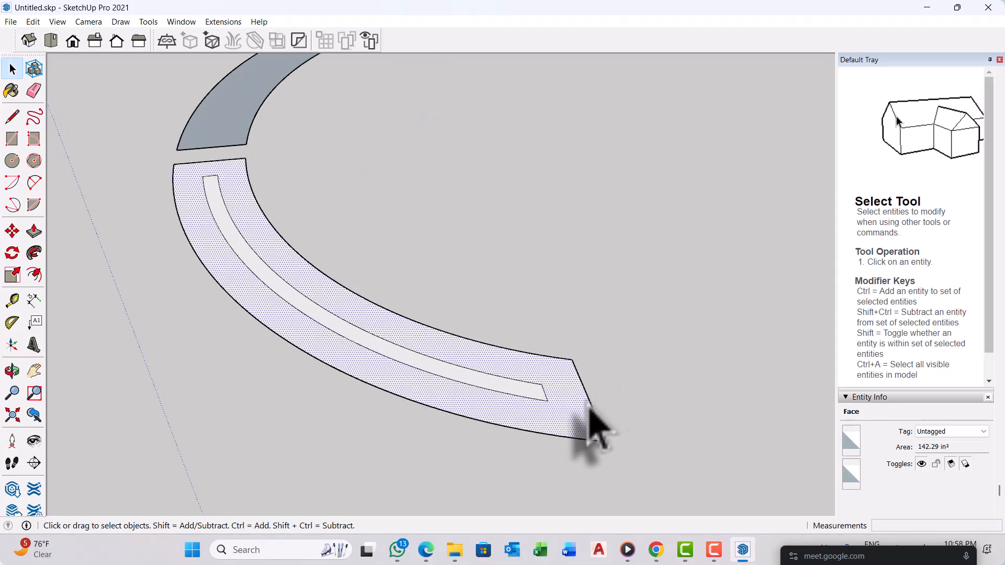
Step: Extend one end of the white band's inner strip to the band's end edge with two lines from its corners
{"action": "middle_click_drag", "start_coordinate": [588, 404], "coordinate": [631, 399]}
{"action": "left_click", "coordinate": [649, 348]}
{"action": "scroll", "coordinate": [648, 347], "scroll_direction": "down", "scroll_amount": 3}
{"action": "middle_click_drag", "start_coordinate": [442, 425], "coordinate": [675, 346]}
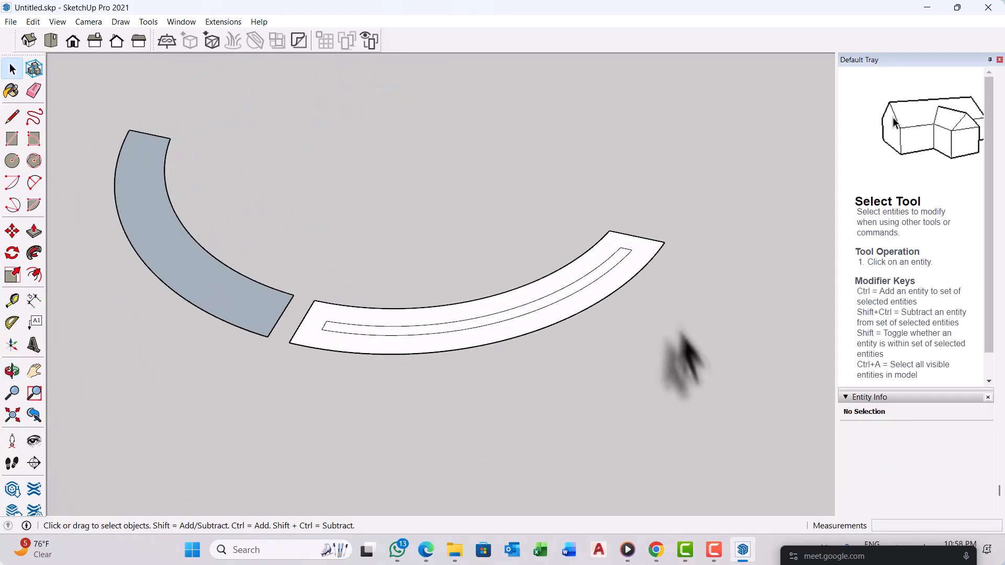
{"action": "scroll", "coordinate": [635, 222], "scroll_direction": "up", "scroll_amount": 3}
{"action": "scroll", "coordinate": [639, 230], "scroll_direction": "up", "scroll_amount": 1}
{"action": "key", "text": "l"}
{"action": "scroll", "coordinate": [649, 272], "scroll_direction": "up", "scroll_amount": 1}
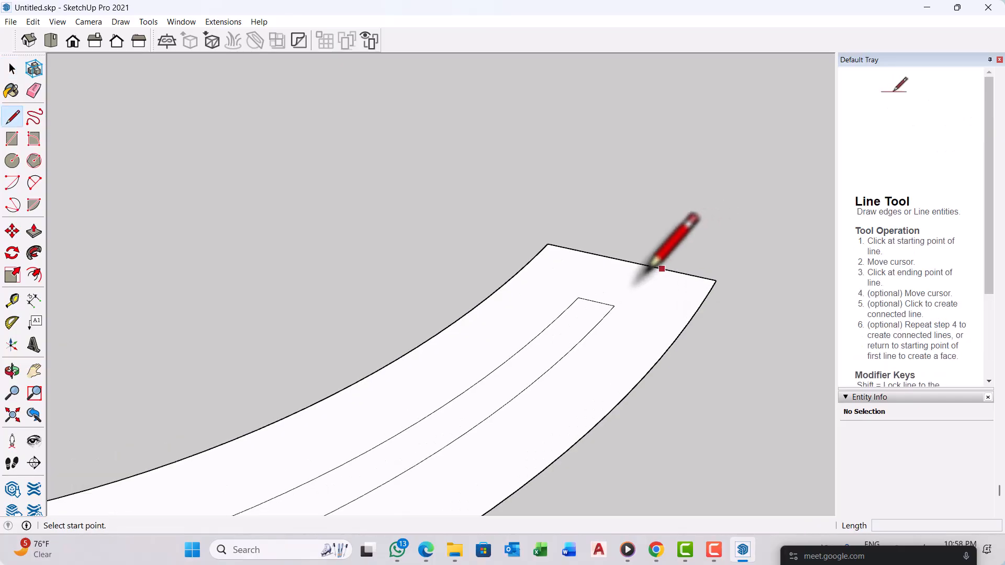
{"action": "left_click", "coordinate": [578, 297]}
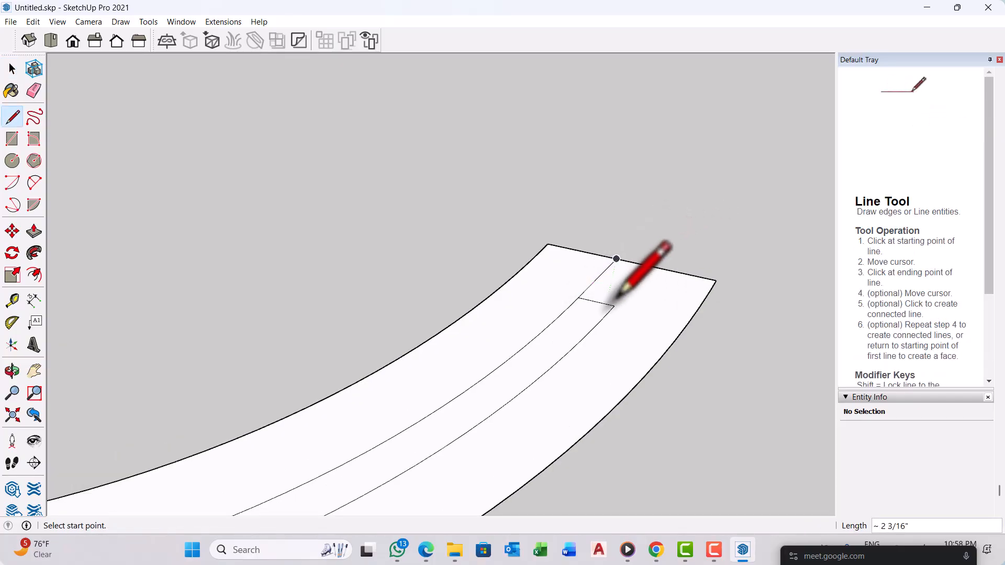
{"action": "left_click", "coordinate": [649, 265]}
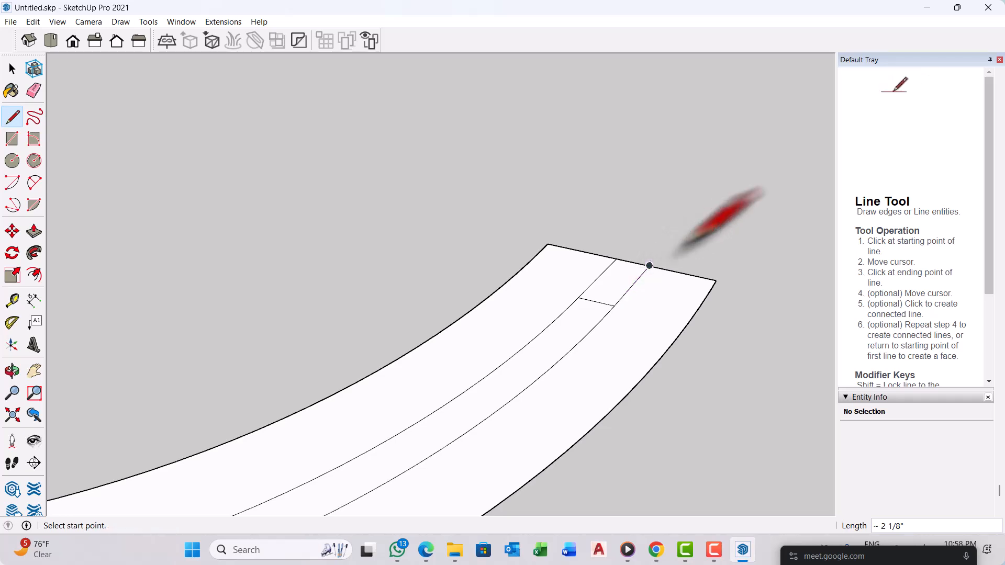
Step: Extend the inner strip's other end to the white band's opposite end edge with two lines, closing the small gap at the edge
{"action": "scroll", "coordinate": [700, 240], "scroll_direction": "down", "scroll_amount": 3}
{"action": "scroll", "coordinate": [487, 296], "scroll_direction": "up", "scroll_amount": 3}
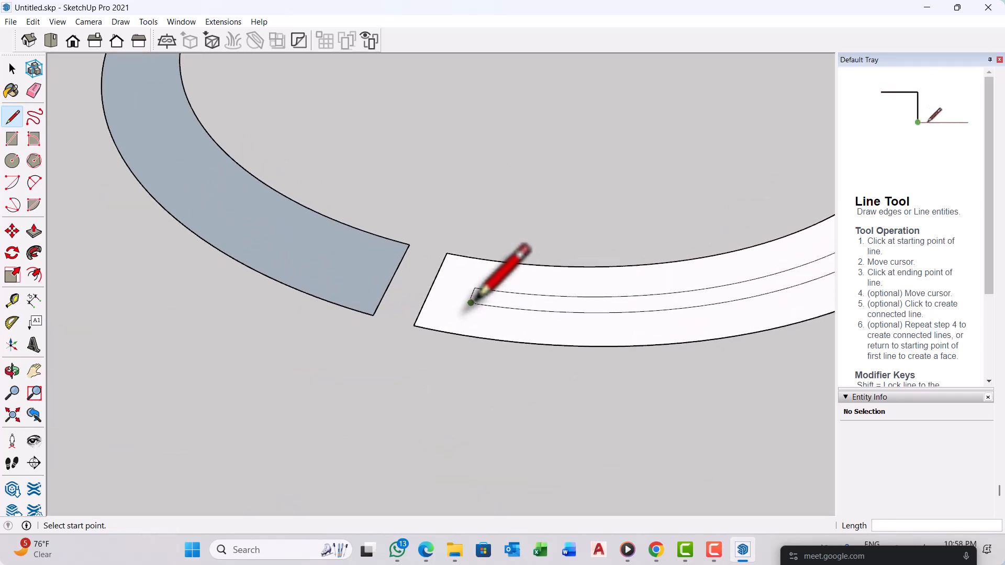
{"action": "left_click", "coordinate": [470, 302]}
{"action": "middle_click_drag", "start_coordinate": [430, 292], "coordinate": [379, 250]}
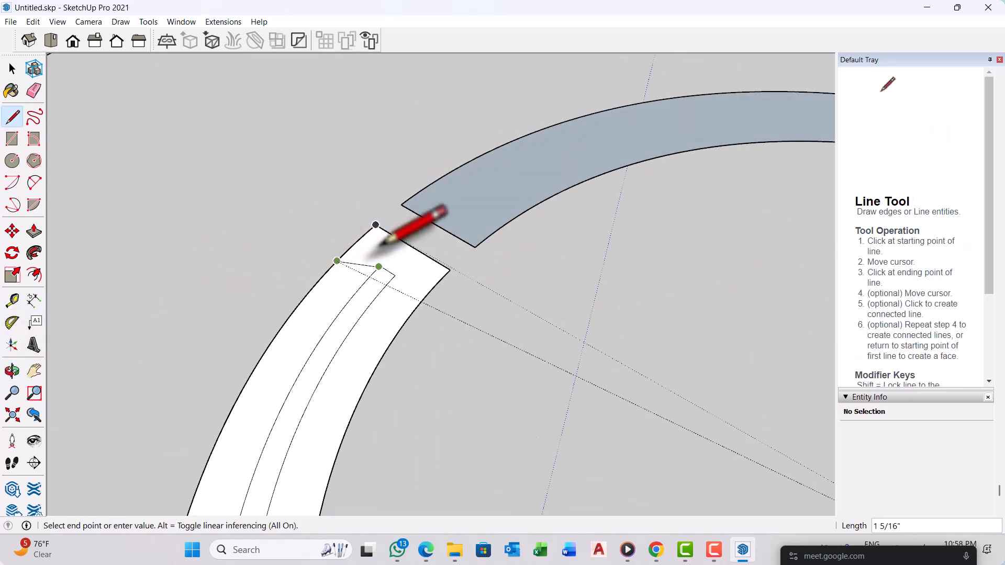
{"action": "left_click", "coordinate": [411, 243]}
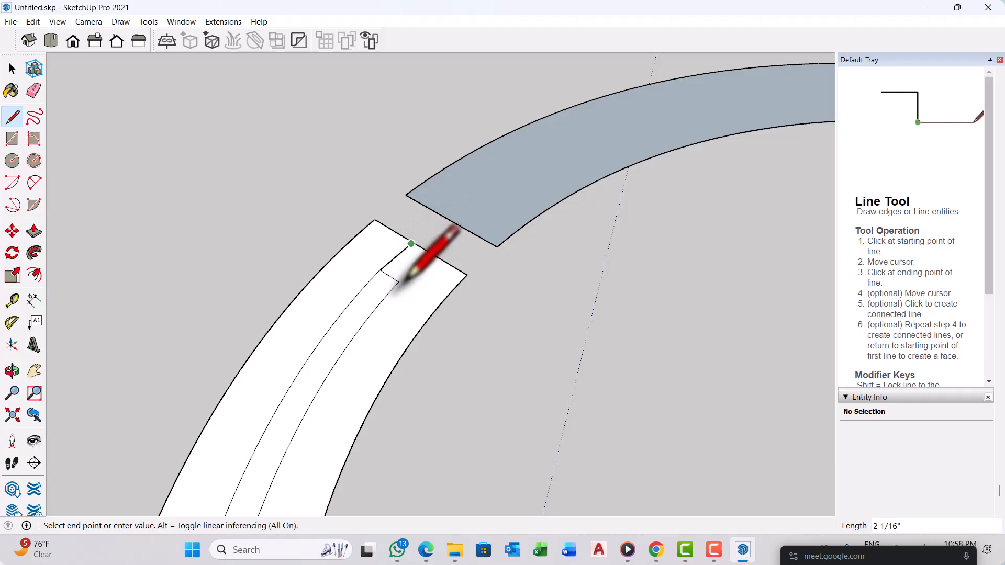
{"action": "left_click", "coordinate": [399, 282]}
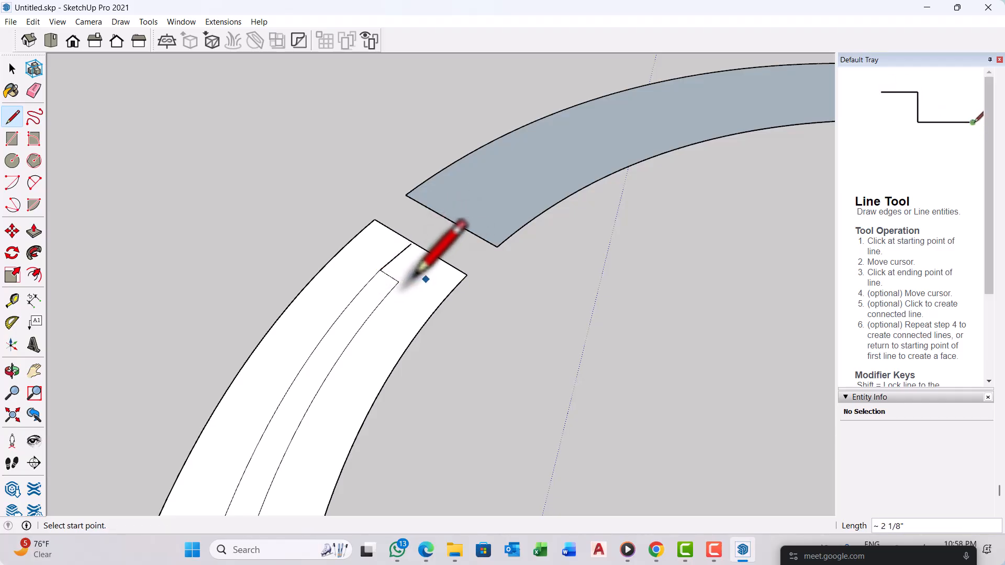
{"action": "left_click", "coordinate": [399, 281]}
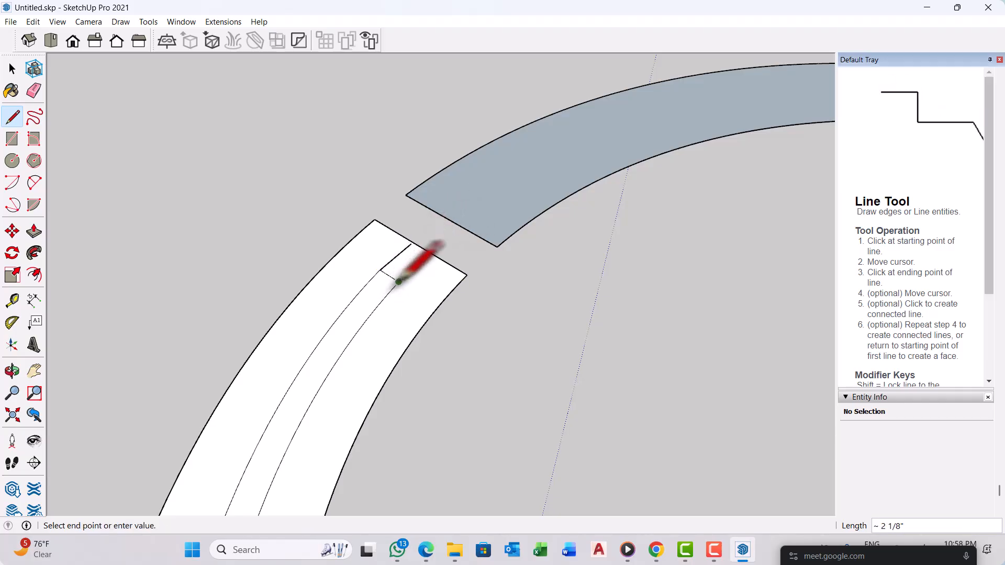
{"action": "left_click", "coordinate": [430, 253]}
{"action": "scroll", "coordinate": [431, 253], "scroll_direction": "up", "scroll_amount": 3}
{"action": "middle_click_drag", "start_coordinate": [416, 254], "coordinate": [390, 236]}
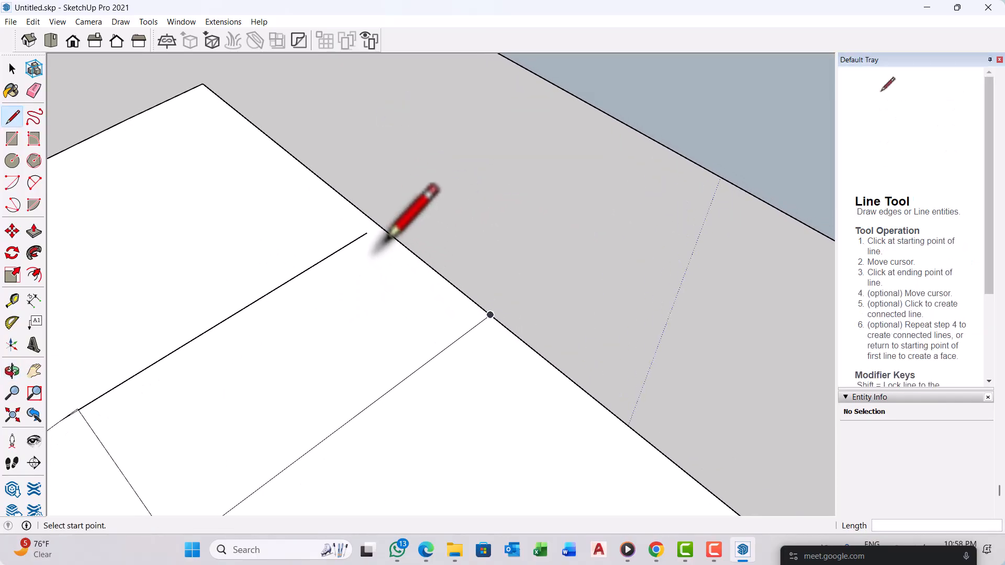
{"action": "left_click", "coordinate": [368, 232]}
{"action": "key", "text": "Escape"}
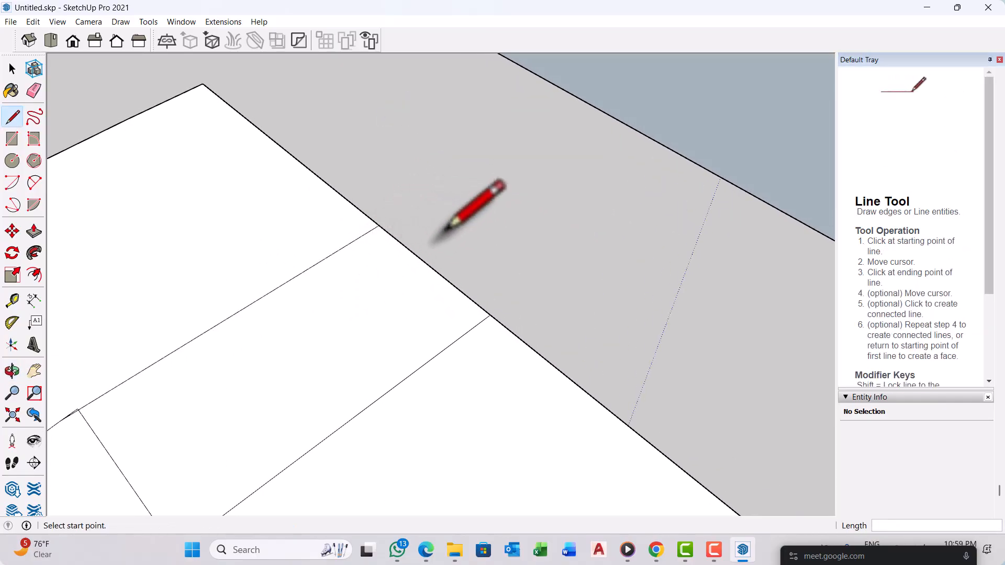
Step: Delete the short cross edge inside the extended strip at the end near the gray band
{"action": "key", "text": "space"}
{"action": "scroll", "coordinate": [413, 293], "scroll_direction": "down", "scroll_amount": 3}
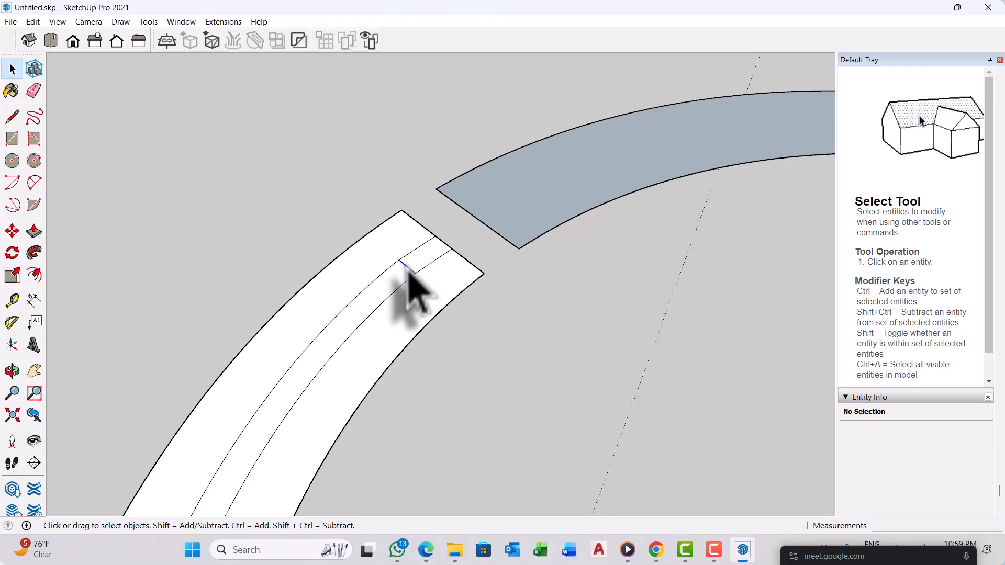
{"action": "key", "text": "Delete"}
{"action": "scroll", "coordinate": [455, 265], "scroll_direction": "down", "scroll_amount": 1}
{"action": "key", "text": "p"}
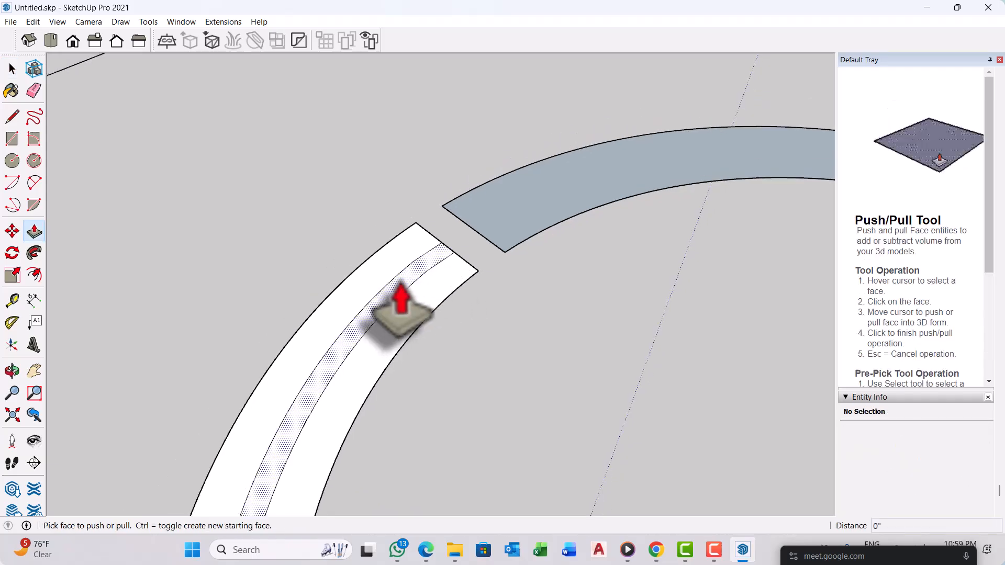
{"action": "key", "text": "space"}
Step: Delete the white band's outer arcs, leftover end edges and remaining cross edge, keeping only the narrow curved strip
{"action": "left_click", "coordinate": [452, 299]}
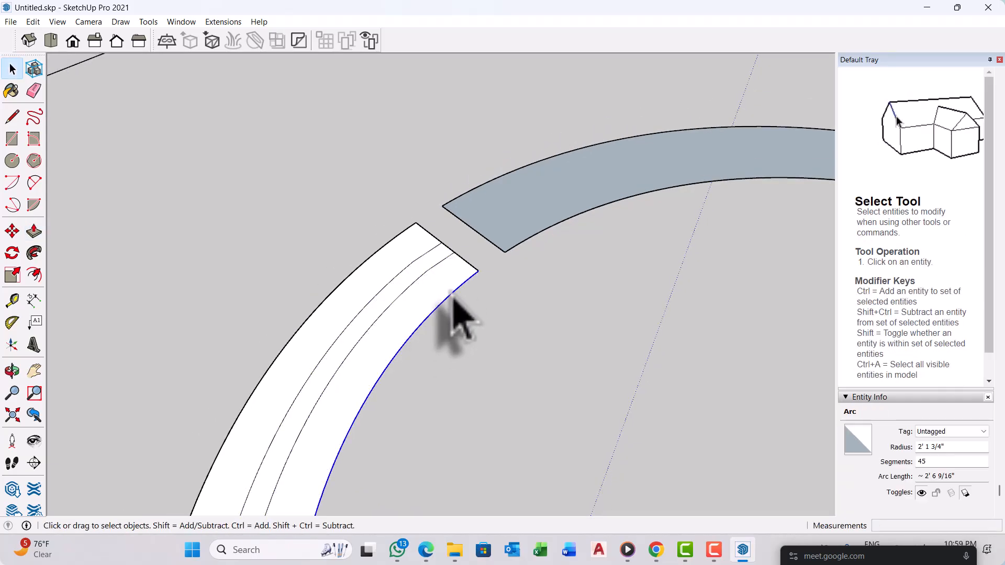
{"action": "key", "text": "Delete"}
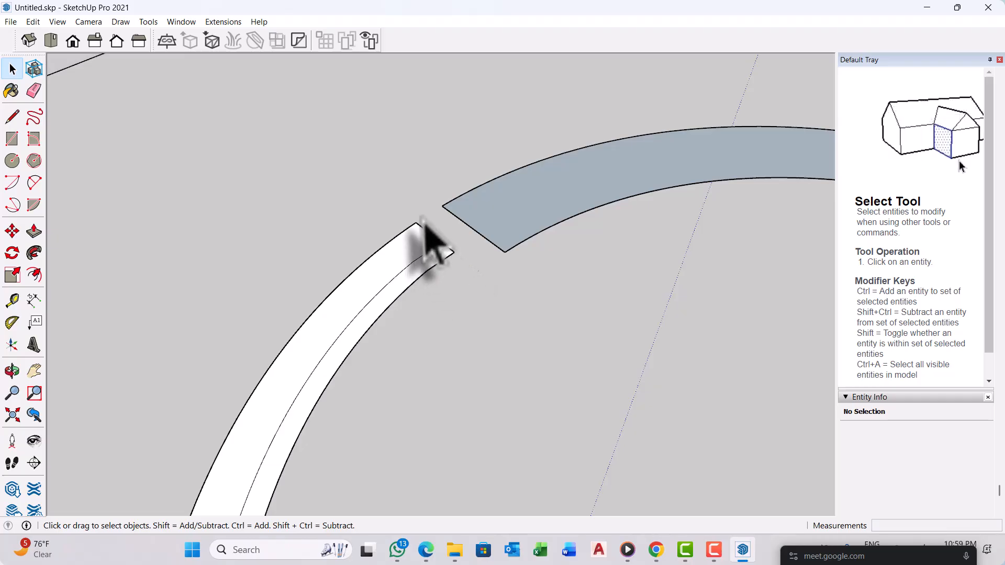
{"action": "scroll", "coordinate": [399, 251], "scroll_direction": "down", "scroll_amount": 5}
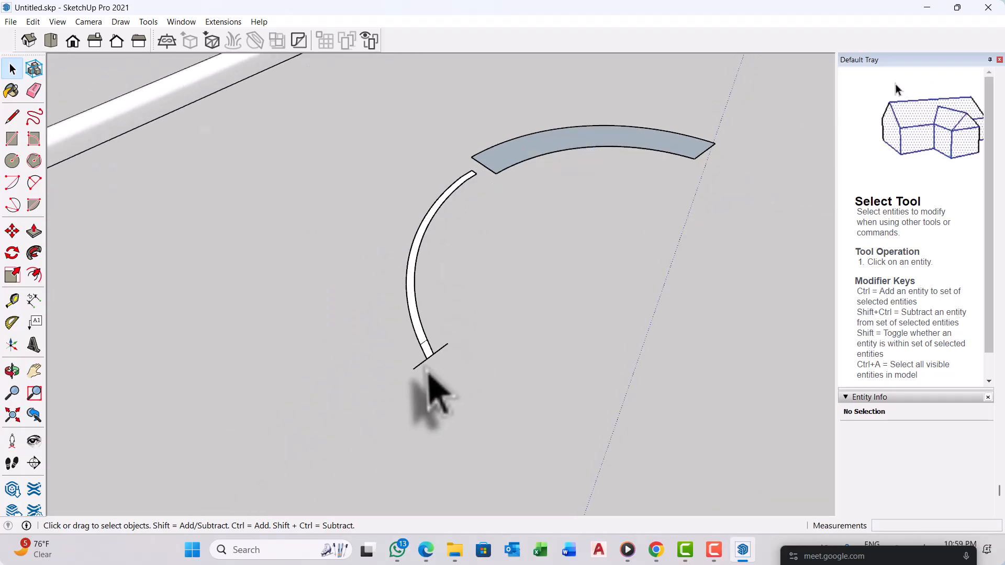
{"action": "scroll", "coordinate": [429, 335], "scroll_direction": "up", "scroll_amount": 3}
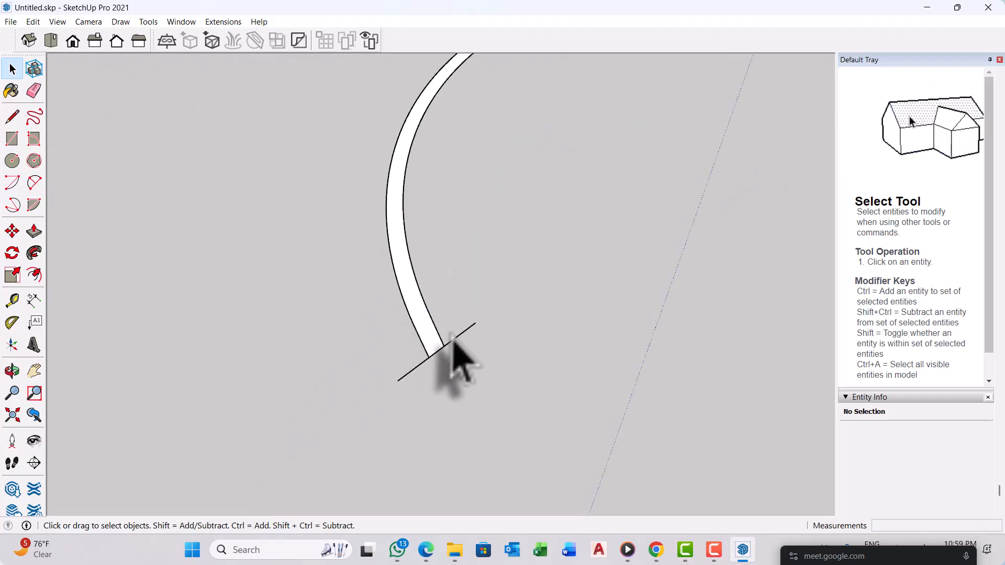
{"action": "left_click", "coordinate": [421, 364]}
{"action": "key", "text": "Delete"}
{"action": "scroll", "coordinate": [424, 349], "scroll_direction": "up", "scroll_amount": 1}
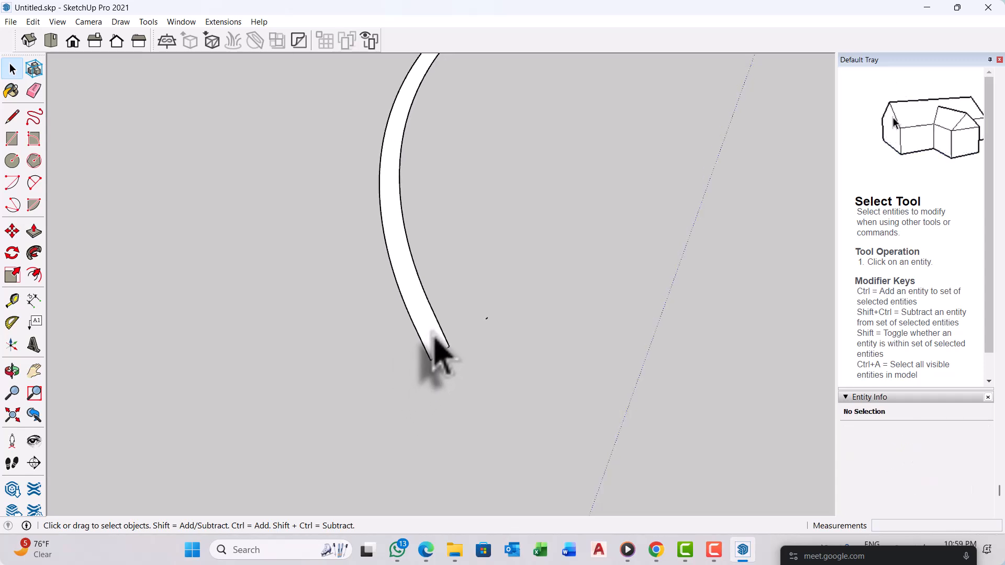
Step: Group the white curved strip's face and edges, and convert the group into a component with the default settings
{"action": "double_click", "coordinate": [434, 335]}
{"action": "right_click", "coordinate": [434, 338]}
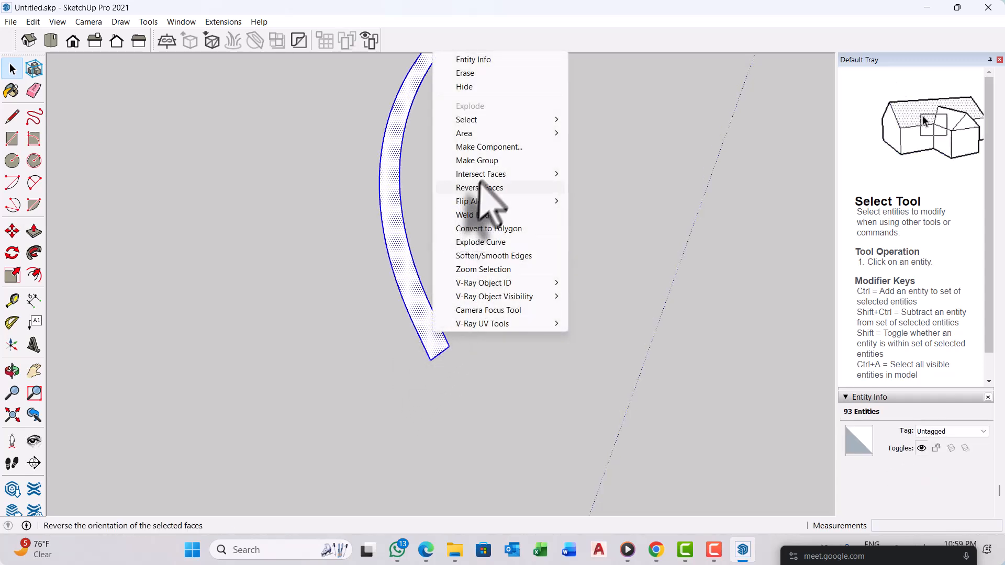
{"action": "left_click", "coordinate": [490, 161]}
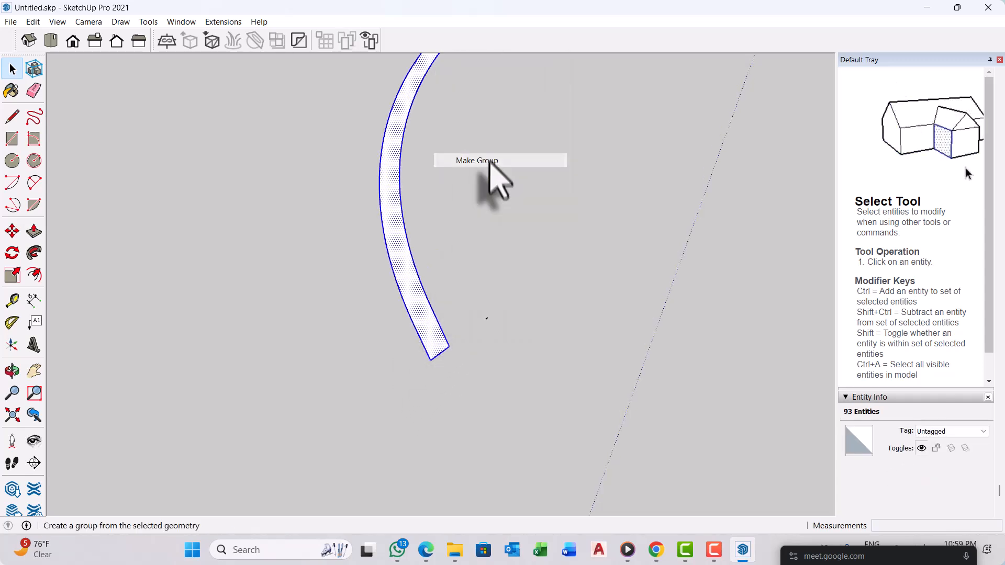
{"action": "right_click", "coordinate": [425, 335]}
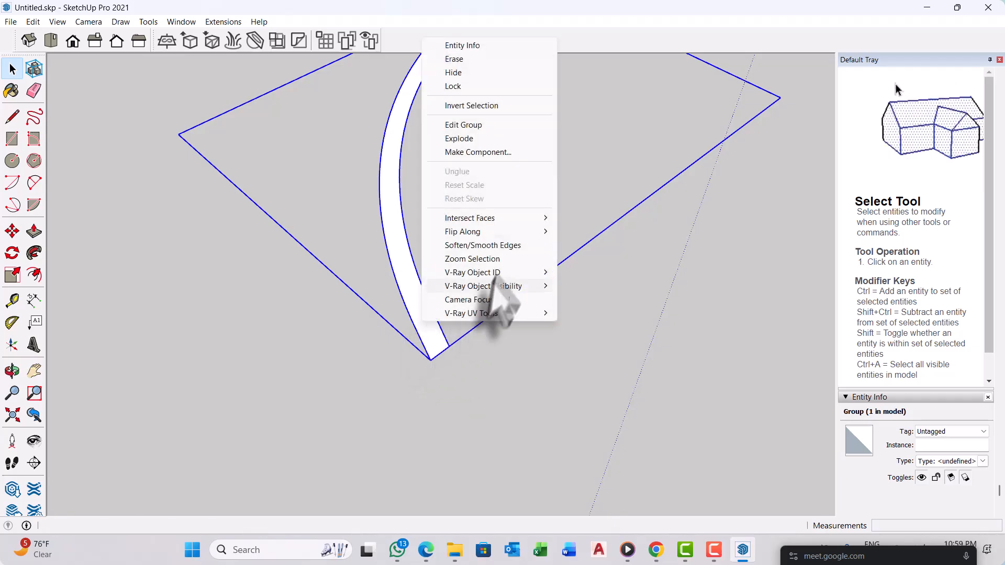
{"action": "left_click", "coordinate": [478, 152]}
{"action": "left_click", "coordinate": [507, 411]}
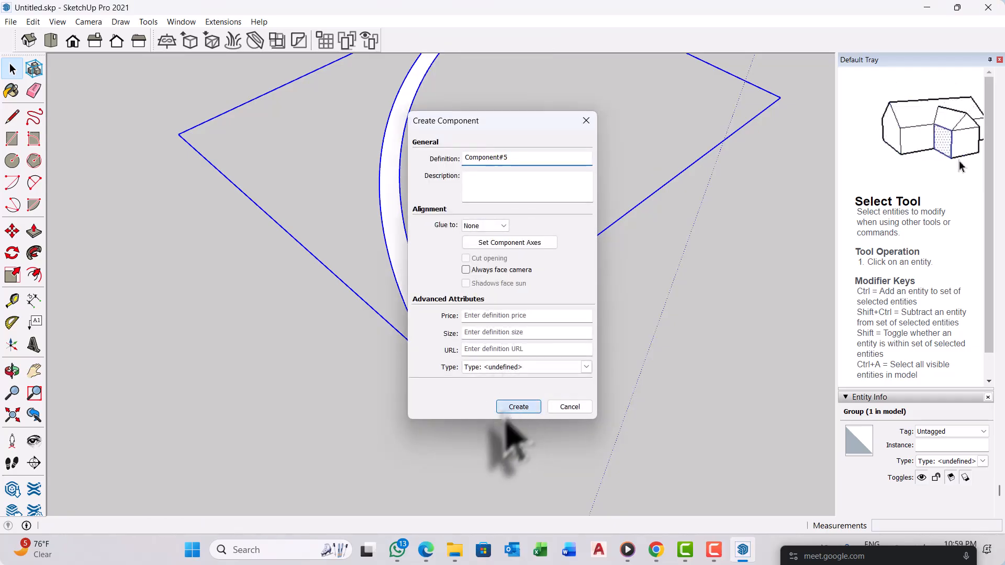
Step: Offset the gray curved band's outline inward by 2 inches
{"action": "scroll", "coordinate": [471, 429], "scroll_direction": "down", "scroll_amount": 5}
{"action": "middle_click_drag", "start_coordinate": [443, 423], "coordinate": [505, 224]}
{"action": "scroll", "coordinate": [482, 231], "scroll_direction": "up", "scroll_amount": 3}
{"action": "key", "text": "f"}
{"action": "scroll", "coordinate": [457, 218], "scroll_direction": "up", "scroll_amount": 2}
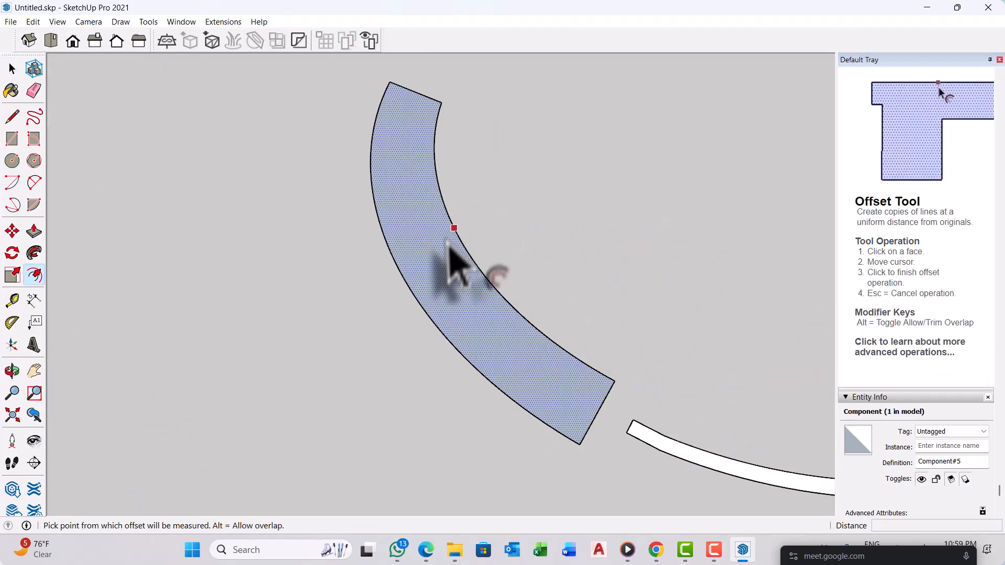
{"action": "left_click", "coordinate": [461, 245]}
{"action": "left_click", "coordinate": [461, 253]}
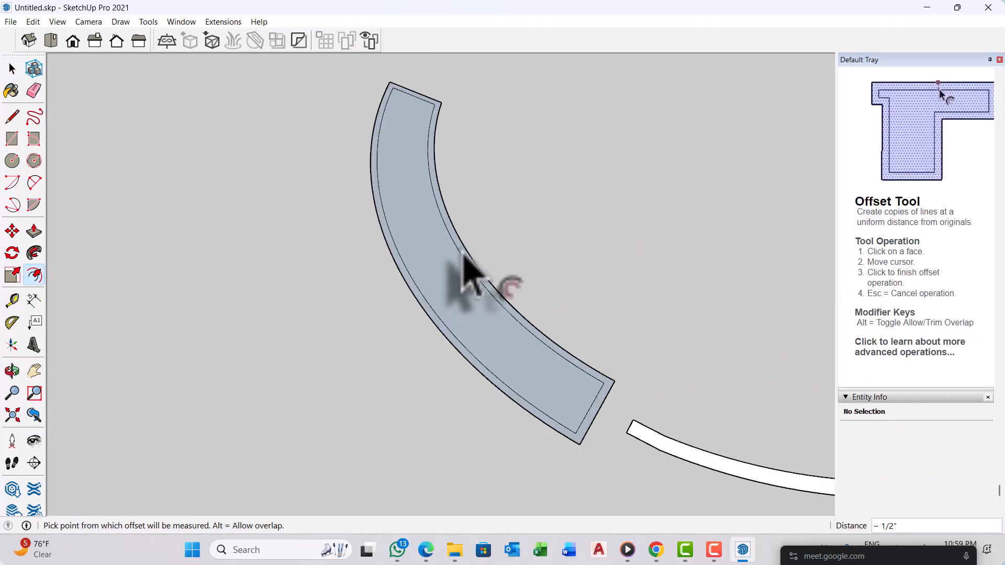
{"action": "scroll", "coordinate": [466, 268], "scroll_direction": "up", "scroll_amount": 2}
{"action": "left_click", "coordinate": [474, 256]}
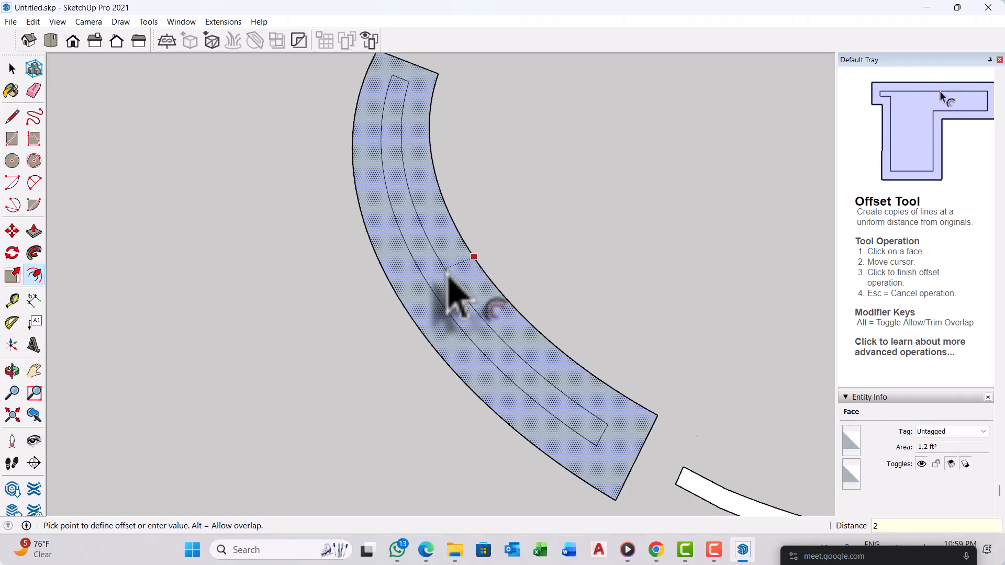
{"action": "key", "text": "Return"}
Step: Extend the gray band's inner strip to the end edge nearest the white strip with two lines from its corners
{"action": "scroll", "coordinate": [544, 359], "scroll_direction": "up", "scroll_amount": 6}
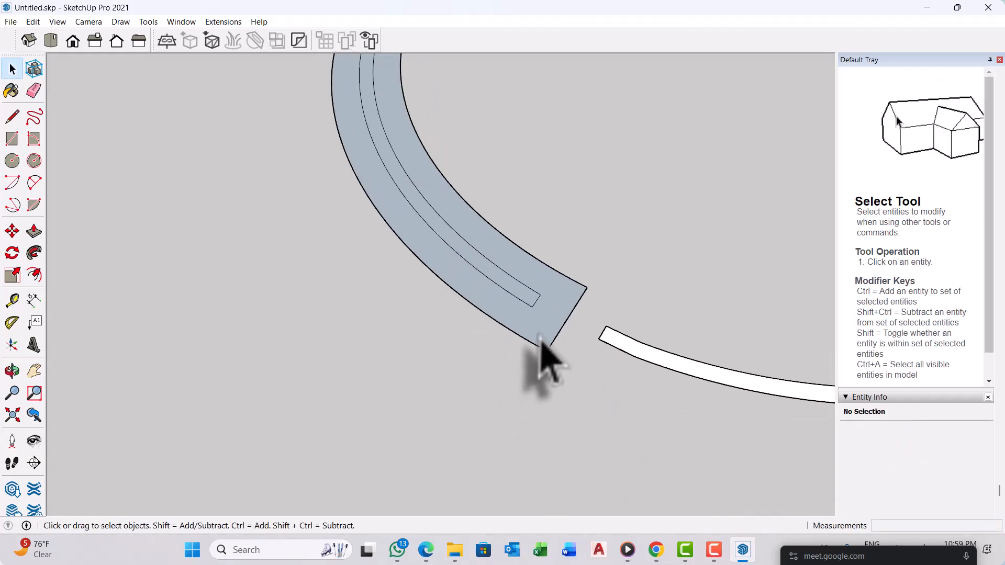
{"action": "key", "text": "l"}
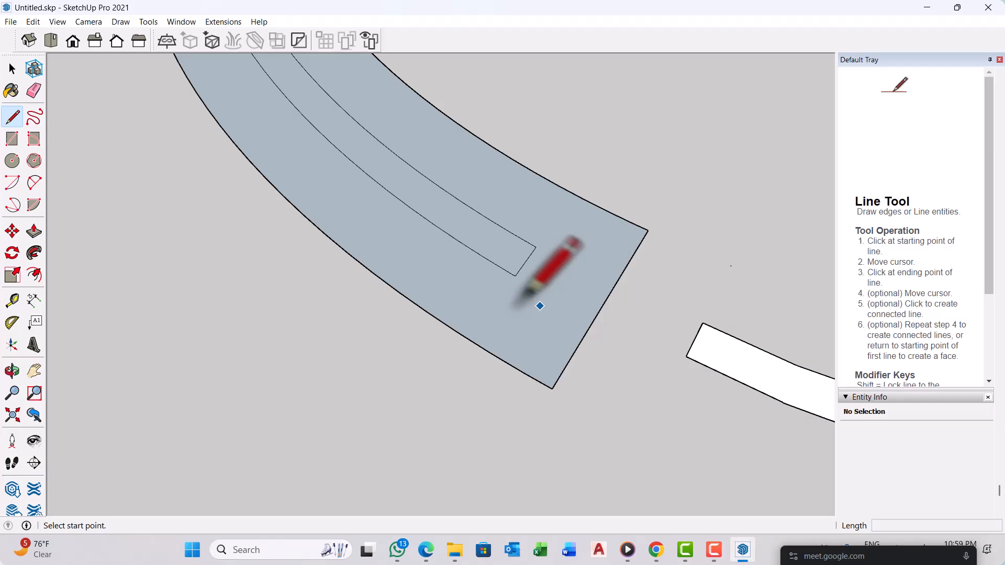
{"action": "left_click", "coordinate": [515, 275]}
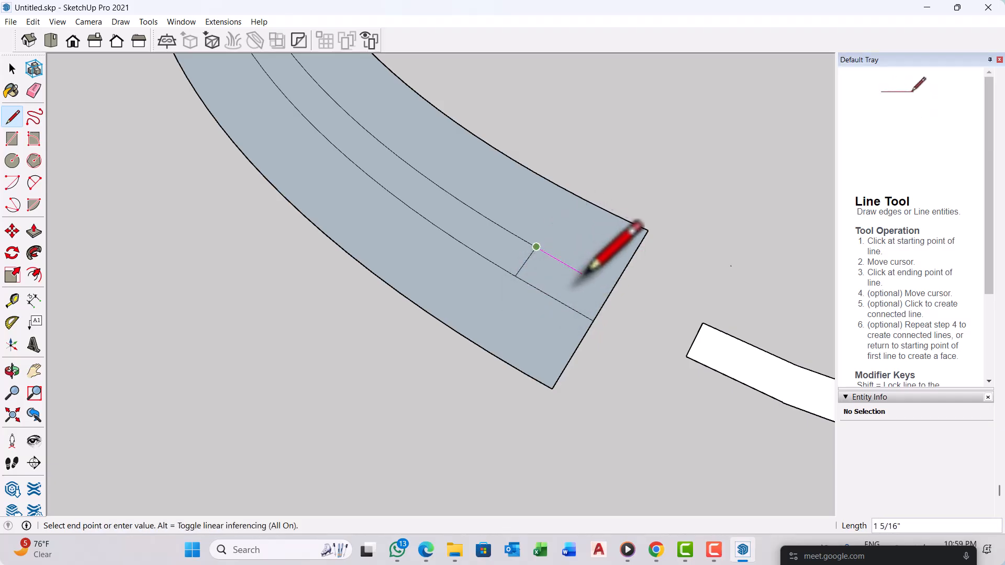
{"action": "key", "text": "space"}
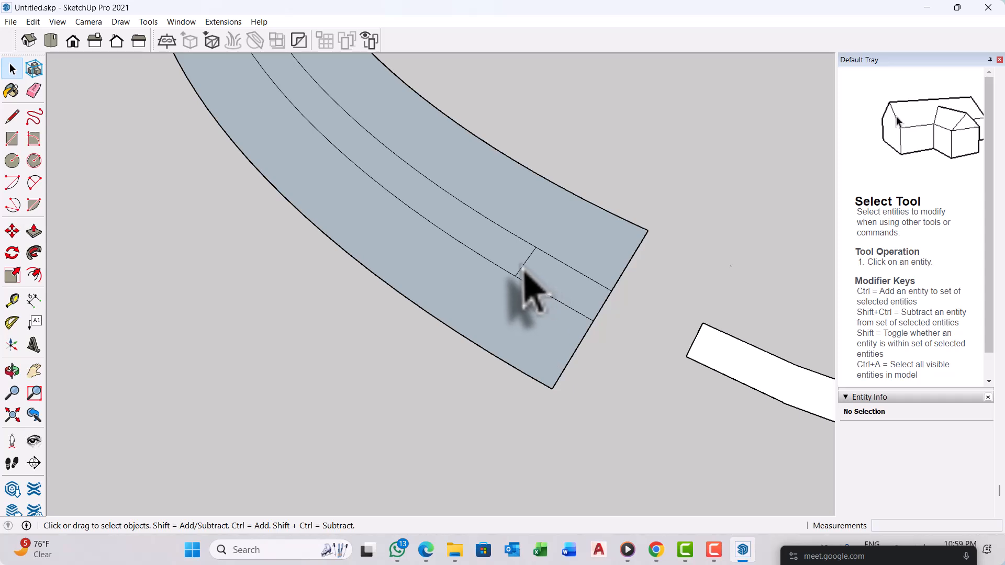
Step: Delete the cross edge at the extended end and the gray band's surrounding edges, leaving the narrow strip
{"action": "left_click", "coordinate": [583, 366]}
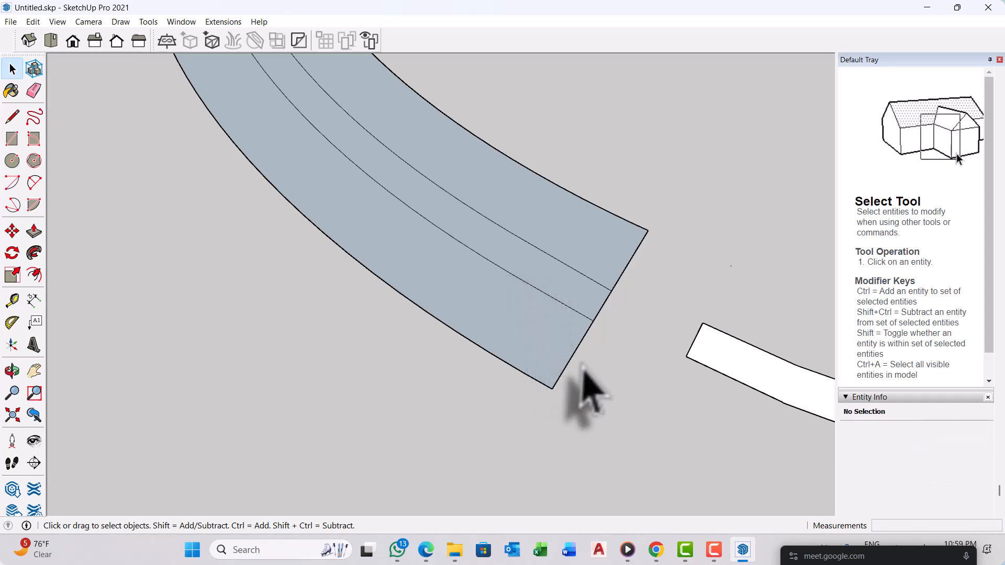
{"action": "left_click_drag", "start_coordinate": [539, 391], "coordinate": [539, 391]}
{"action": "key", "text": "Delete"}
{"action": "left_click_drag", "start_coordinate": [683, 217], "coordinate": [629, 261]}
{"action": "key", "text": "Delete"}
Step: Draw two lines from the corners of the gray strip's far end to the leftover end edge of the band
{"action": "scroll", "coordinate": [630, 419], "scroll_direction": "down", "scroll_amount": 5}
{"action": "scroll", "coordinate": [462, 139], "scroll_direction": "up", "scroll_amount": 1}
{"action": "scroll", "coordinate": [463, 147], "scroll_direction": "up", "scroll_amount": 3}
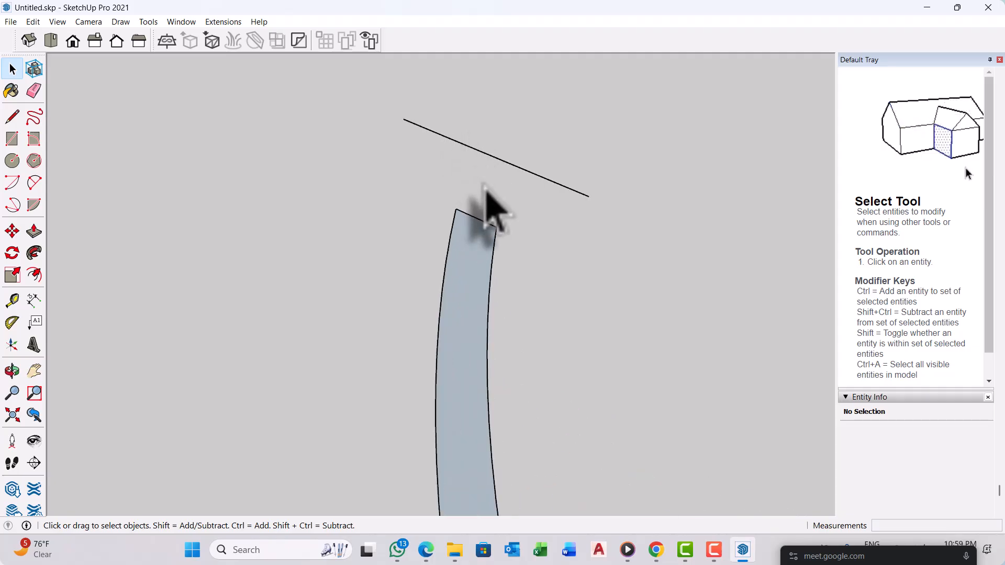
{"action": "key", "text": "l"}
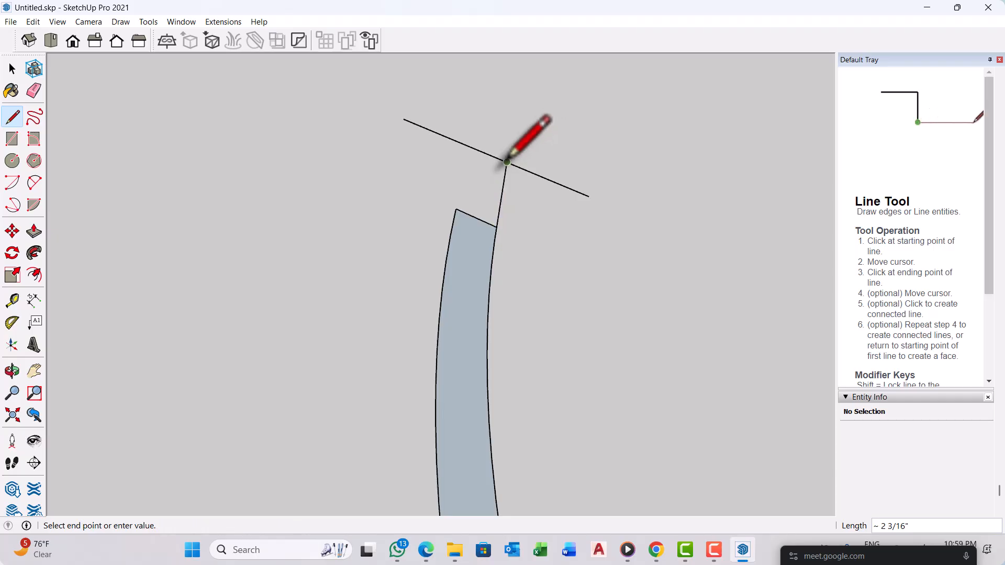
{"action": "key", "text": "Escape"}
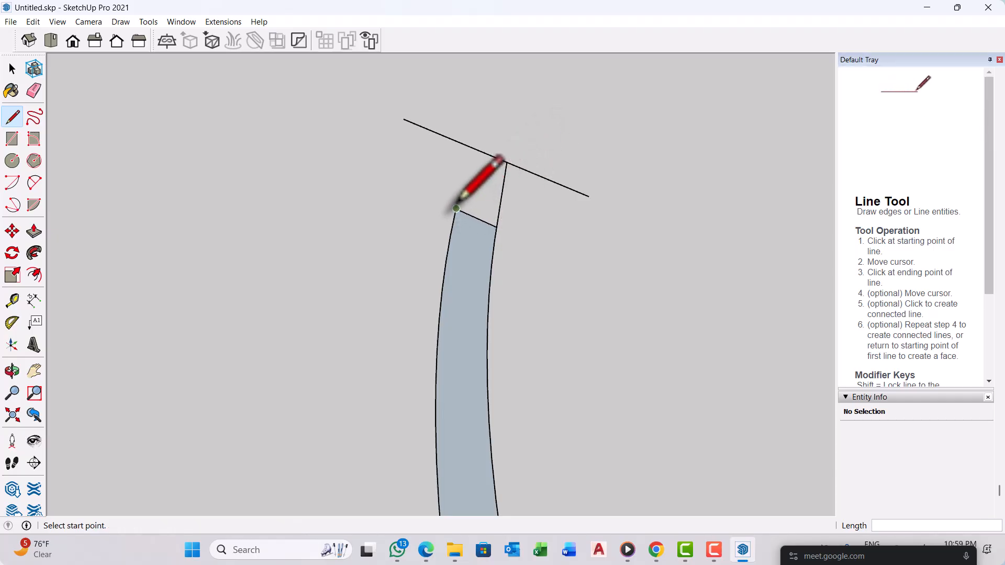
{"action": "left_click", "coordinate": [471, 146]}
Step: Delete the leftover edge pieces beyond the gray strip's extended end and the cross edge inside it
{"action": "key", "text": "space"}
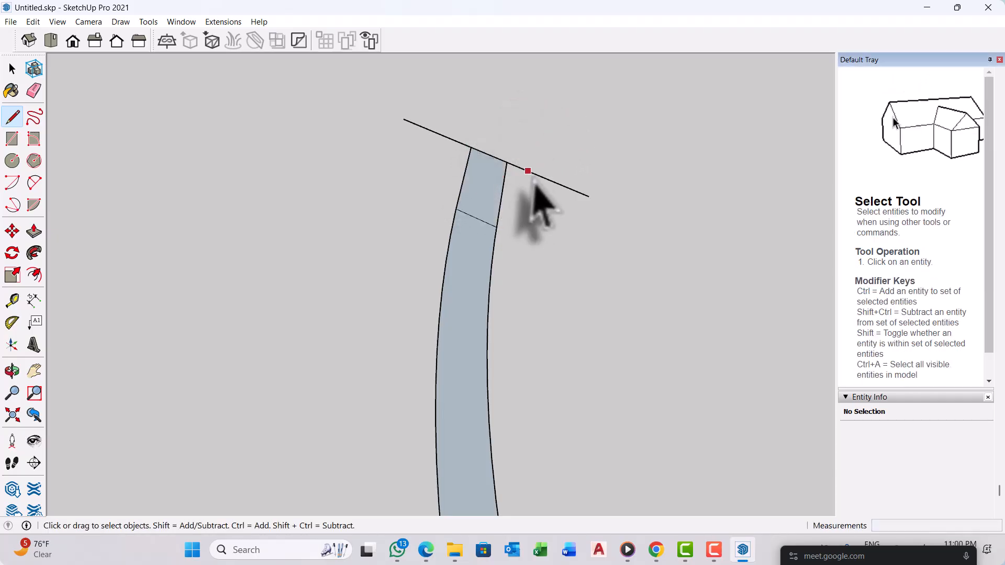
{"action": "left_click", "coordinate": [454, 130]}
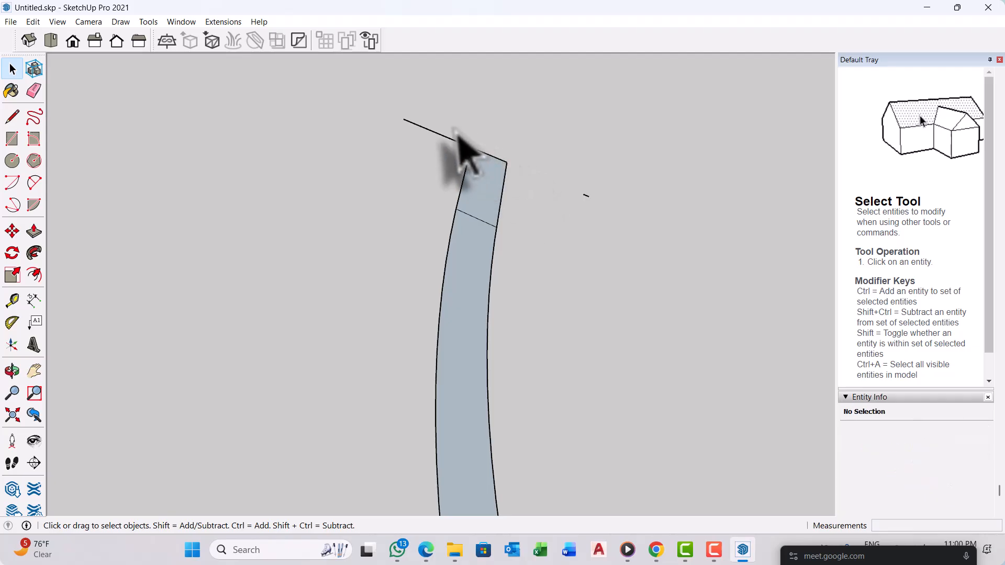
{"action": "middle_click_drag", "start_coordinate": [483, 227], "coordinate": [451, 343]}
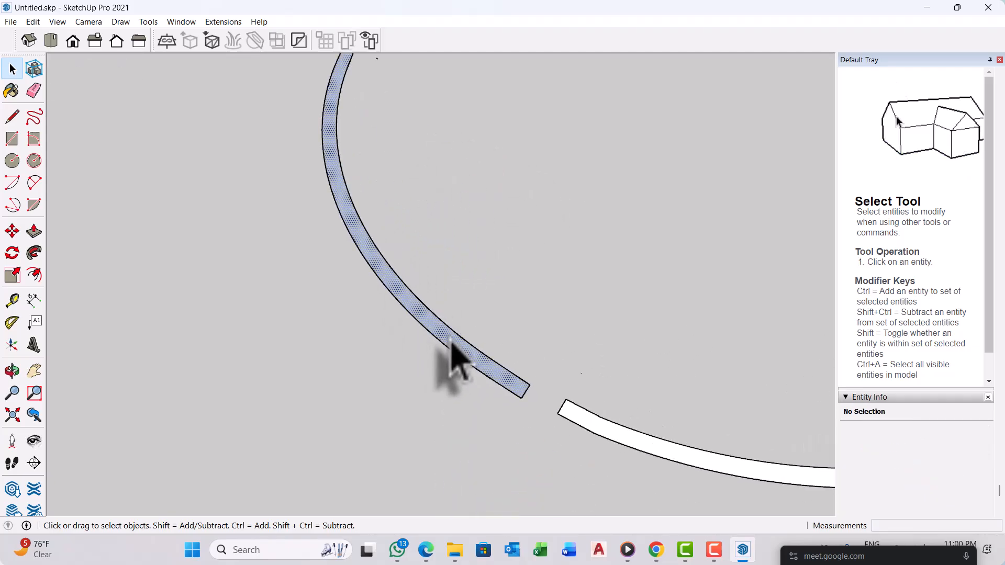
Step: Group all of the gray curved strip's geometry and turn the group into a component
{"action": "right_click", "coordinate": [453, 346]}
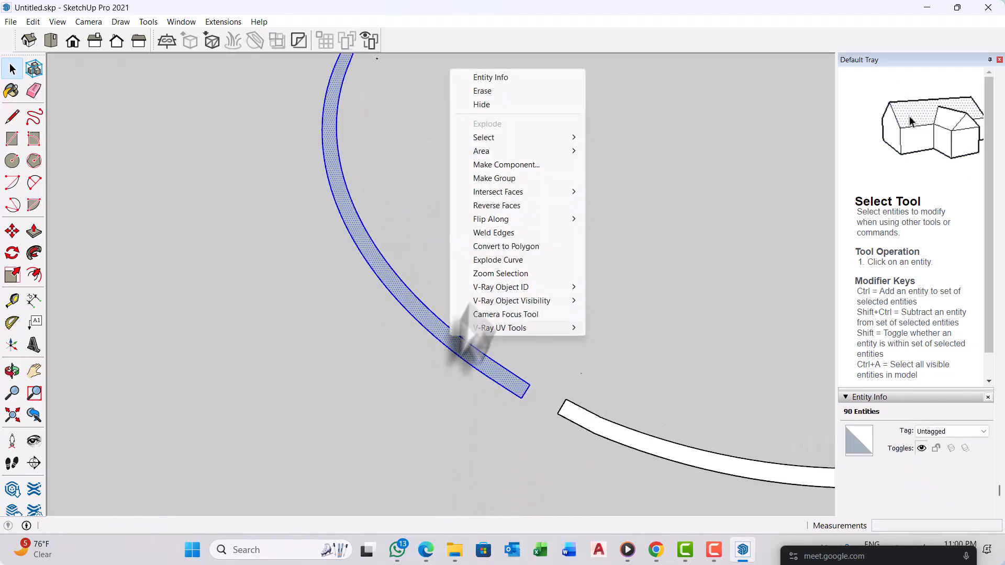
{"action": "left_click", "coordinate": [520, 178]}
{"action": "right_click", "coordinate": [463, 366]}
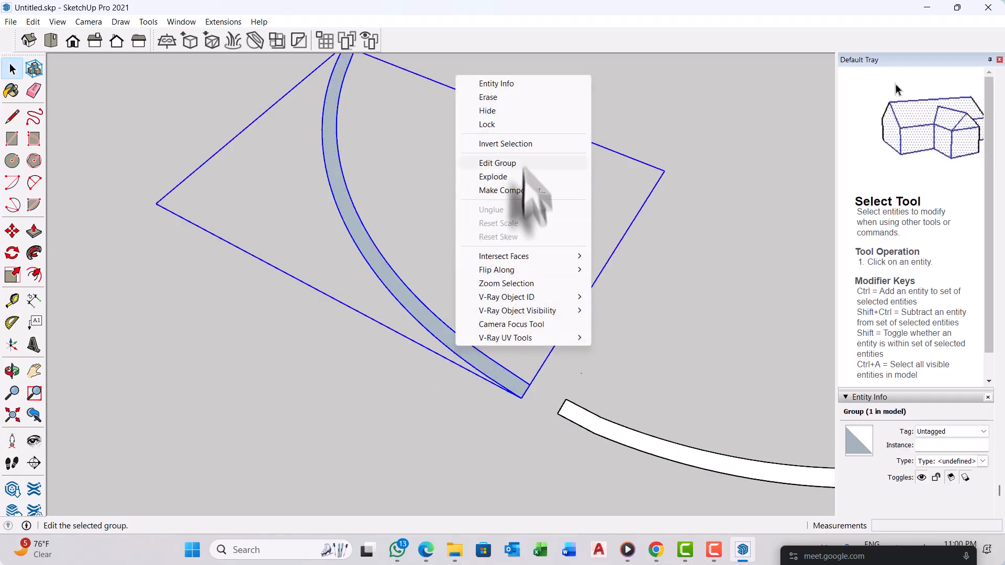
{"action": "left_click", "coordinate": [523, 191]}
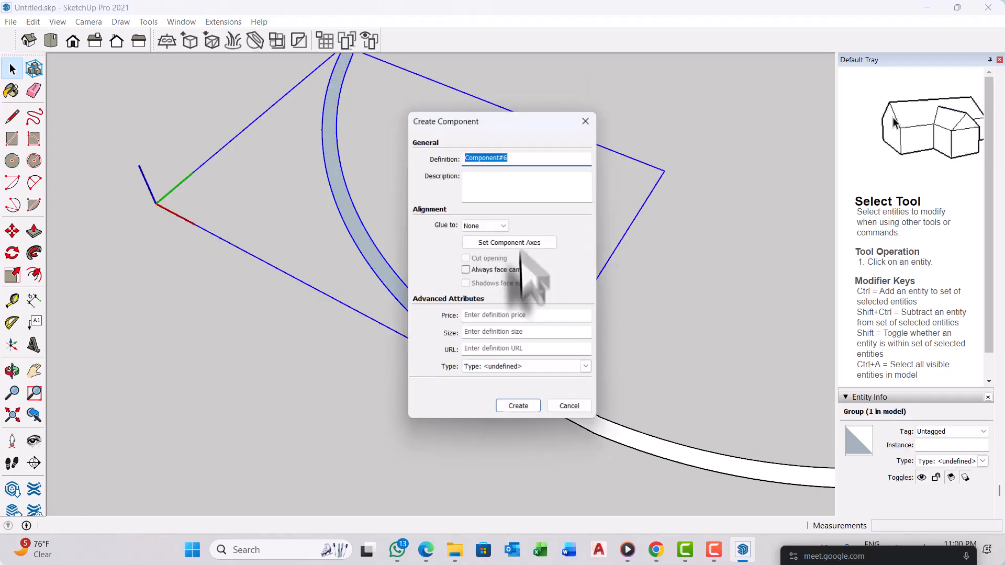
{"action": "left_click", "coordinate": [518, 407]}
Step: Extrude the white curved strip 4' 2" upward inside its component and close the component
{"action": "scroll", "coordinate": [471, 415], "scroll_direction": "down", "scroll_amount": 5}
{"action": "scroll", "coordinate": [366, 408], "scroll_direction": "up", "scroll_amount": 3}
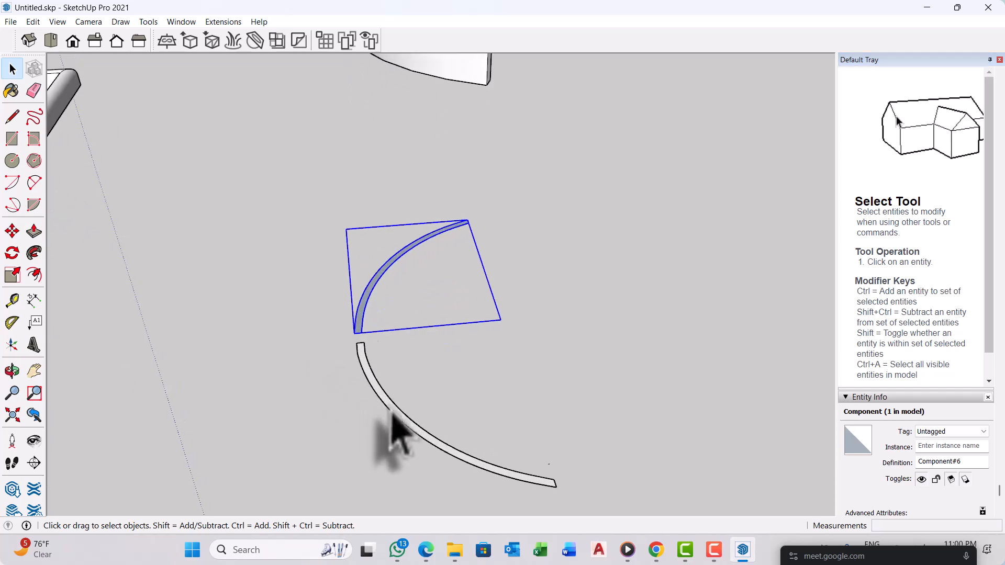
{"action": "scroll", "coordinate": [398, 432], "scroll_direction": "up", "scroll_amount": 1}
{"action": "double_click", "coordinate": [395, 417]}
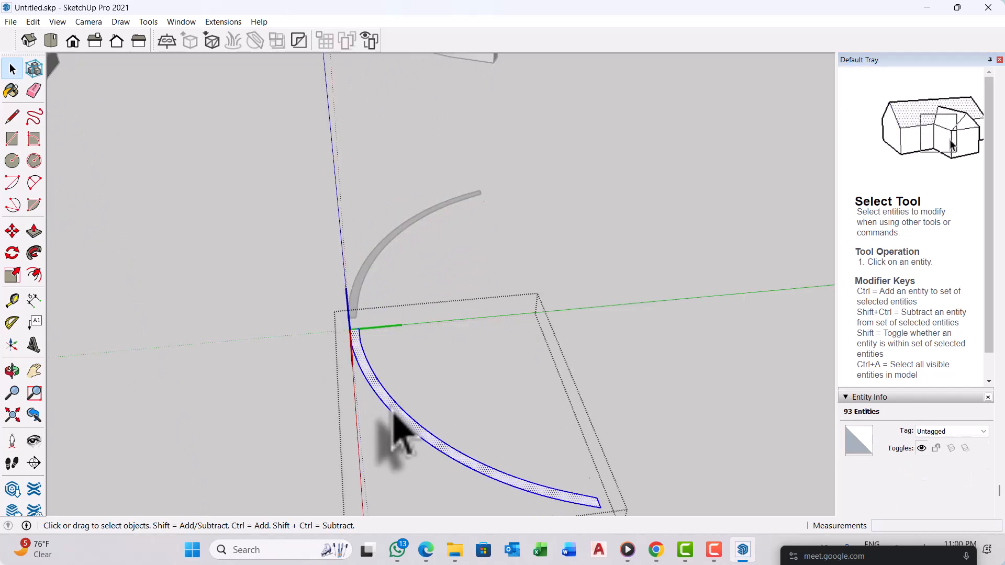
{"action": "key", "text": "p"}
{"action": "left_click", "coordinate": [414, 433]}
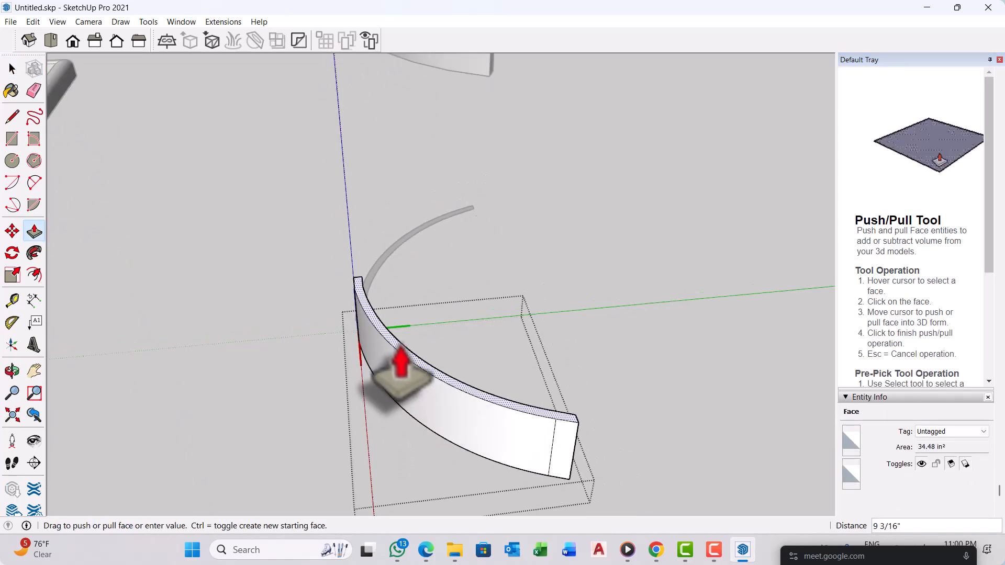
{"action": "scroll", "coordinate": [401, 346], "scroll_direction": "down", "scroll_amount": 2}
{"action": "middle_click_drag", "start_coordinate": [397, 395], "coordinate": [439, 322]}
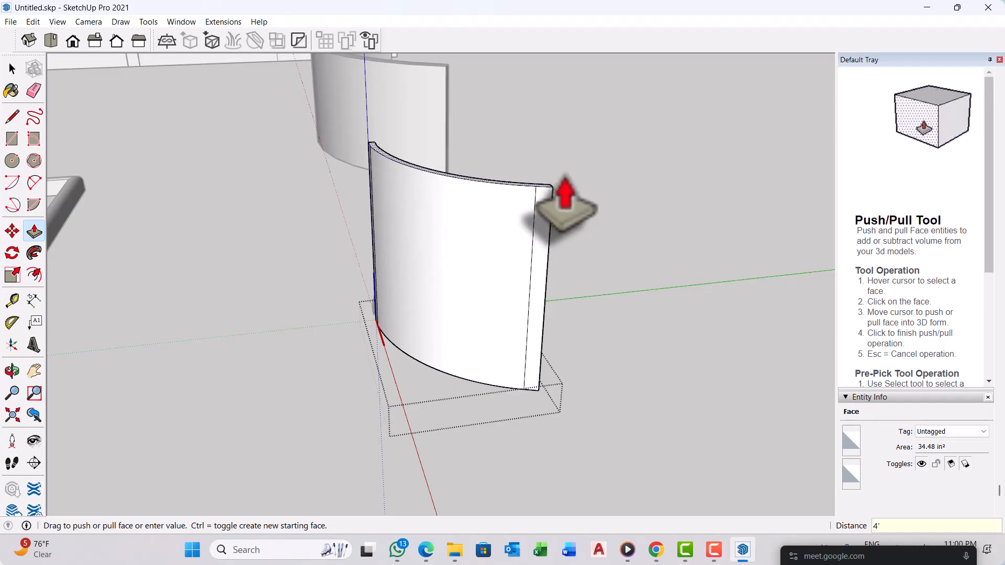
{"action": "double_click", "coordinate": [551, 188]}
{"action": "scroll", "coordinate": [518, 285], "scroll_direction": "down", "scroll_amount": 4}
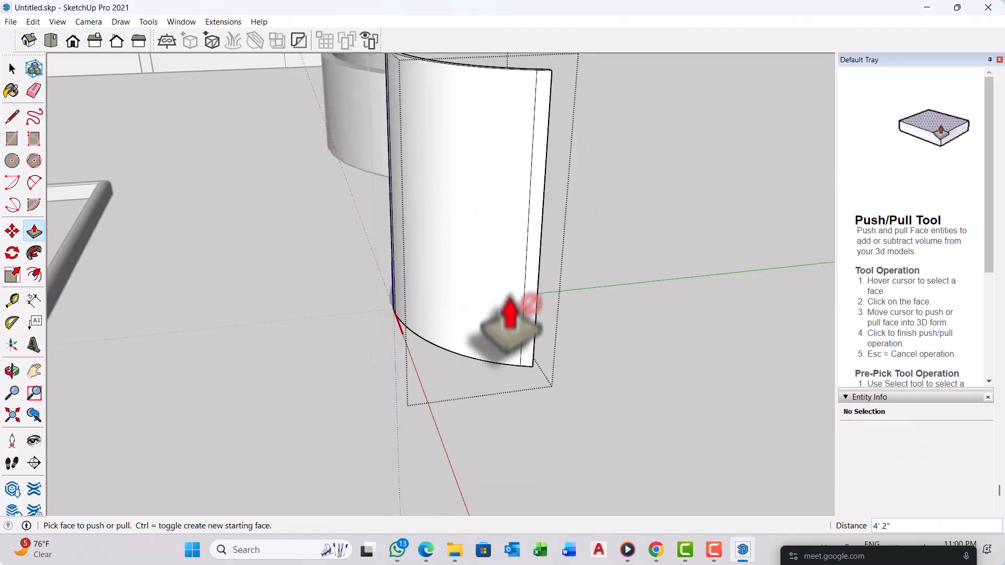
{"action": "middle_click_drag", "start_coordinate": [433, 366], "coordinate": [539, 400]}
{"action": "key", "text": "space"}
{"action": "scroll", "coordinate": [293, 311], "scroll_direction": "down", "scroll_amount": 1}
{"action": "left_click", "coordinate": [297, 308]}
Step: Extrude the gray curved strip upward inside its component to the height of the neighbouring white panel
{"action": "scroll", "coordinate": [309, 291], "scroll_direction": "down", "scroll_amount": 6}
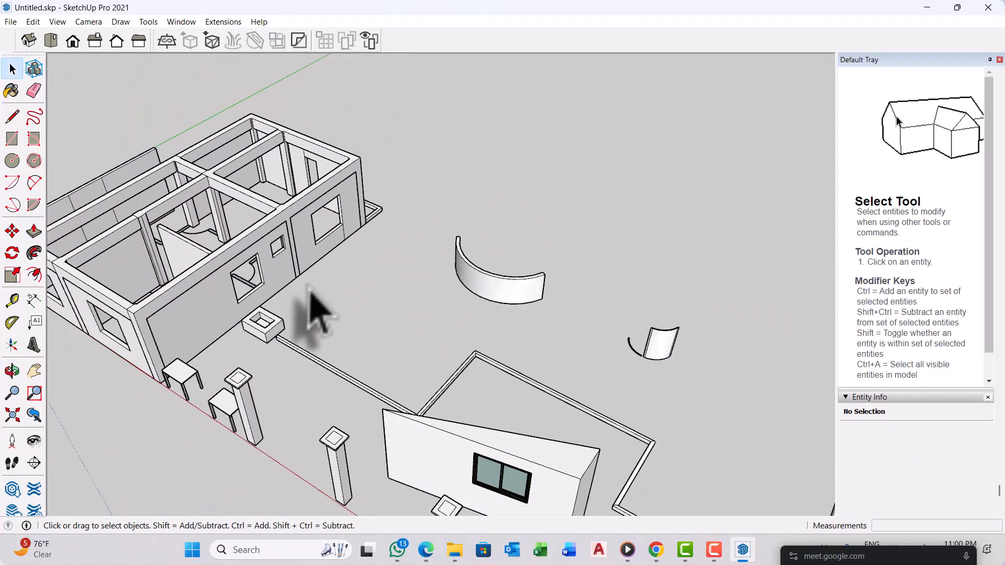
{"action": "scroll", "coordinate": [598, 348], "scroll_direction": "up", "scroll_amount": 9}
{"action": "scroll", "coordinate": [505, 327], "scroll_direction": "up", "scroll_amount": 5}
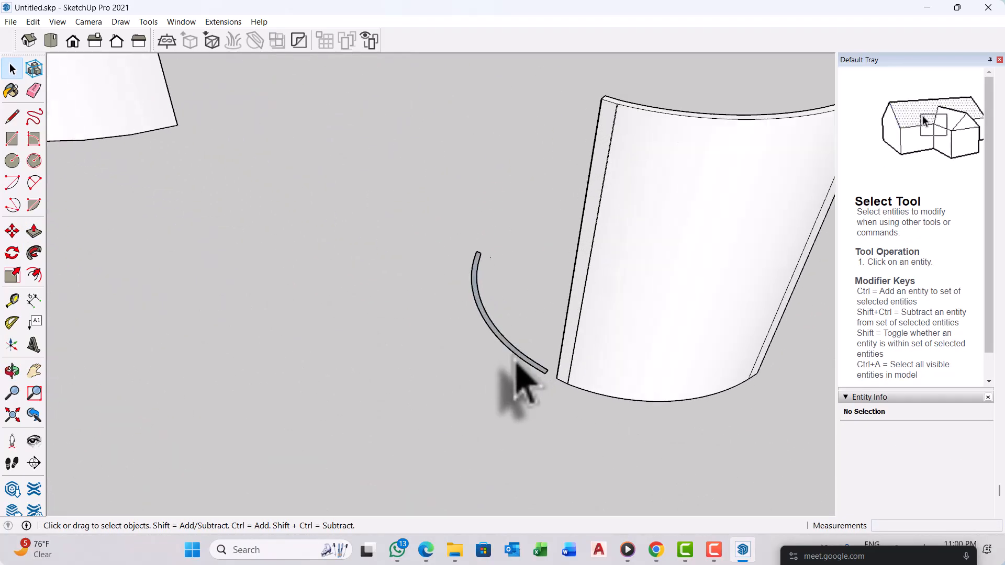
{"action": "double_click", "coordinate": [516, 358]}
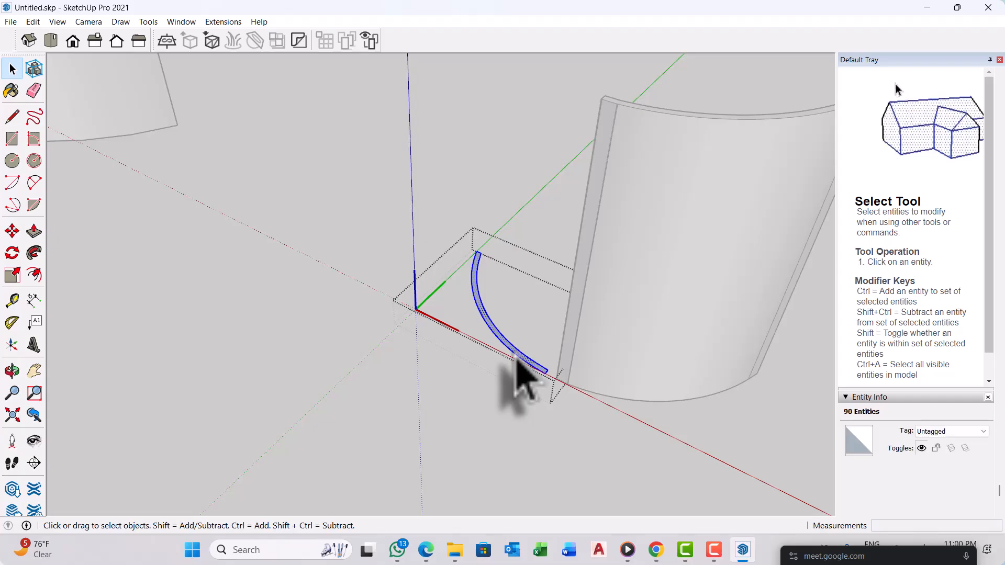
{"action": "key", "text": "p"}
{"action": "scroll", "coordinate": [523, 363], "scroll_direction": "up", "scroll_amount": 3}
{"action": "left_click", "coordinate": [538, 365]}
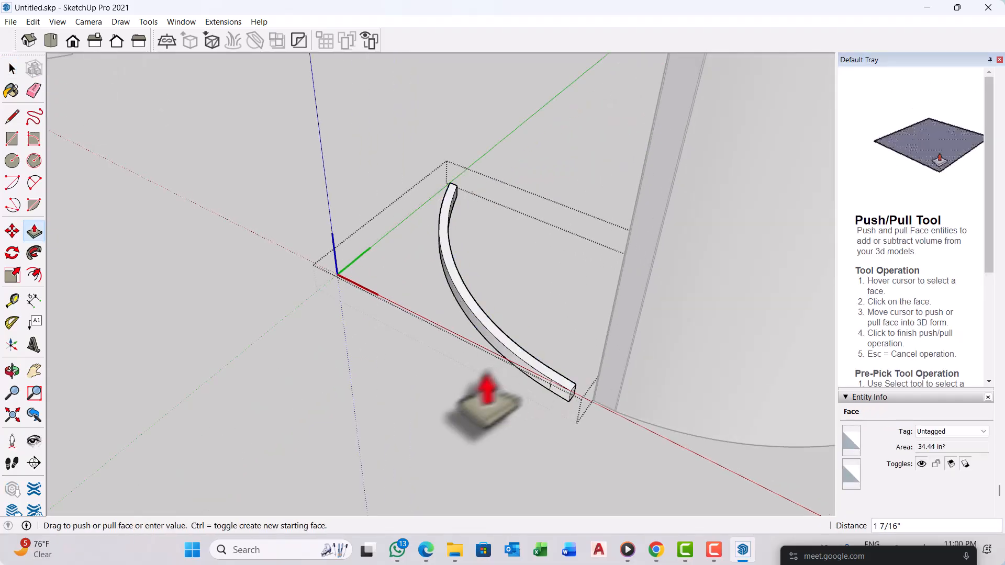
{"action": "scroll", "coordinate": [500, 372], "scroll_direction": "down", "scroll_amount": 5}
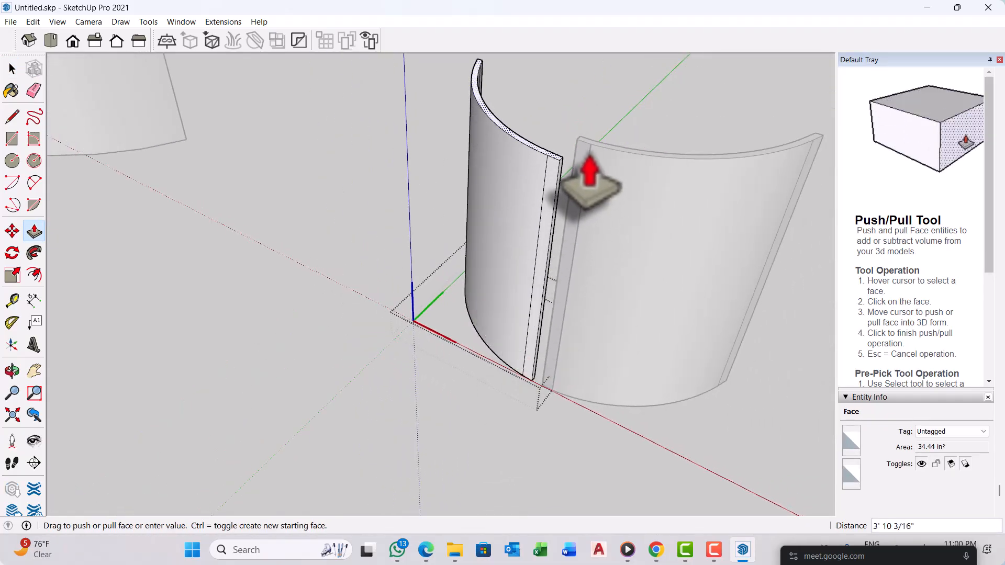
{"action": "left_click", "coordinate": [588, 163]}
{"action": "key", "text": "space"}
Step: Unhide all hidden objects so the curved wall and window frame surround the two panels
{"action": "scroll", "coordinate": [583, 230], "scroll_direction": "up", "scroll_amount": 3}
{"action": "scroll", "coordinate": [568, 256], "scroll_direction": "down", "scroll_amount": 3}
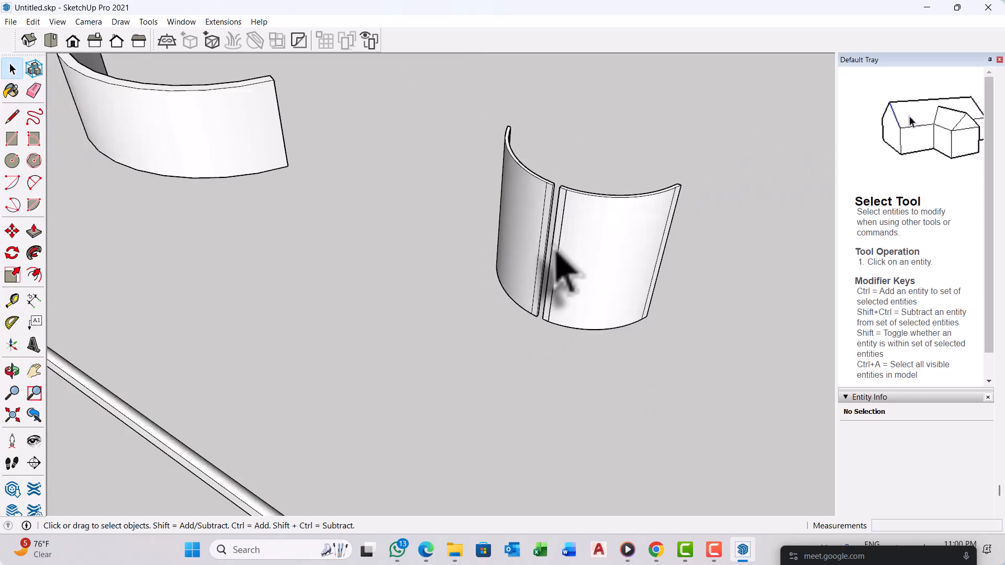
{"action": "left_click", "coordinate": [39, 21]}
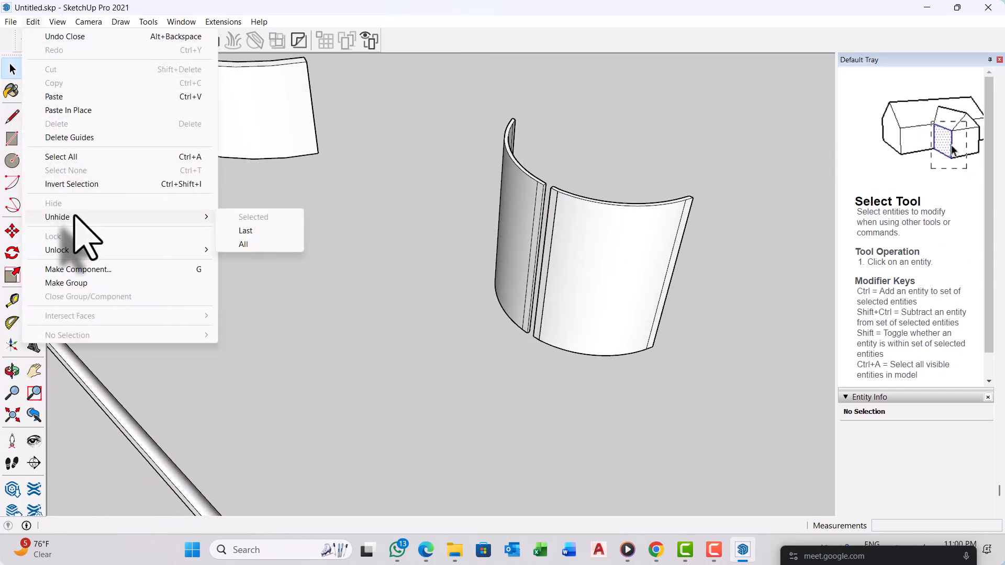
{"action": "left_click", "coordinate": [244, 245]}
{"action": "middle_click_drag", "start_coordinate": [299, 287], "coordinate": [473, 324]}
{"action": "scroll", "coordinate": [471, 283], "scroll_direction": "up", "scroll_amount": 3}
{"action": "scroll", "coordinate": [419, 283], "scroll_direction": "down", "scroll_amount": 3}
{"action": "scroll", "coordinate": [497, 367], "scroll_direction": "up", "scroll_amount": 3}
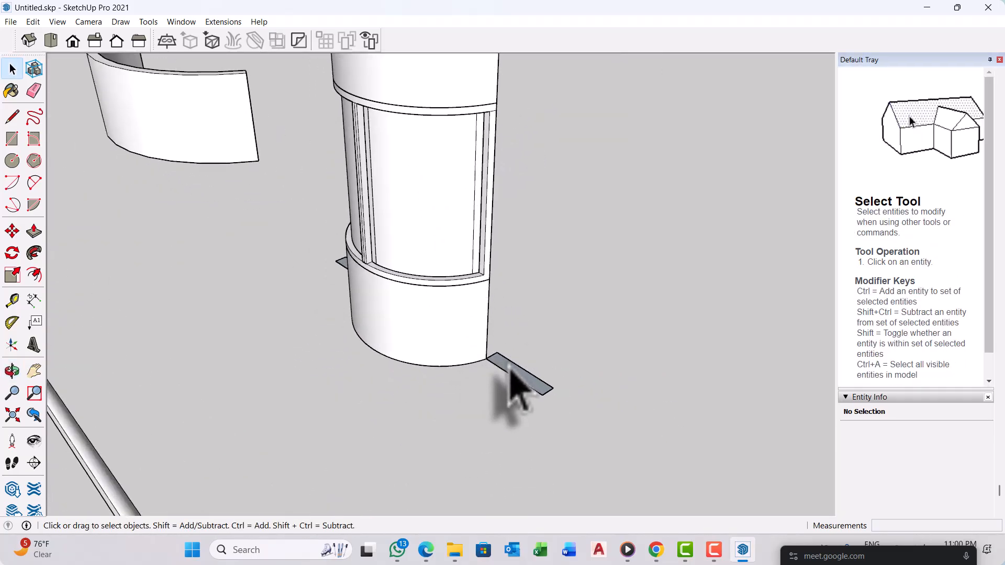
Step: Open the curved wall for editing and extrude the flat rectangle at its near end up to the wall's top
{"action": "key", "text": "p"}
{"action": "scroll", "coordinate": [511, 374], "scroll_direction": "up", "scroll_amount": 2}
{"action": "key", "text": "space"}
{"action": "triple_click", "coordinate": [516, 376]}
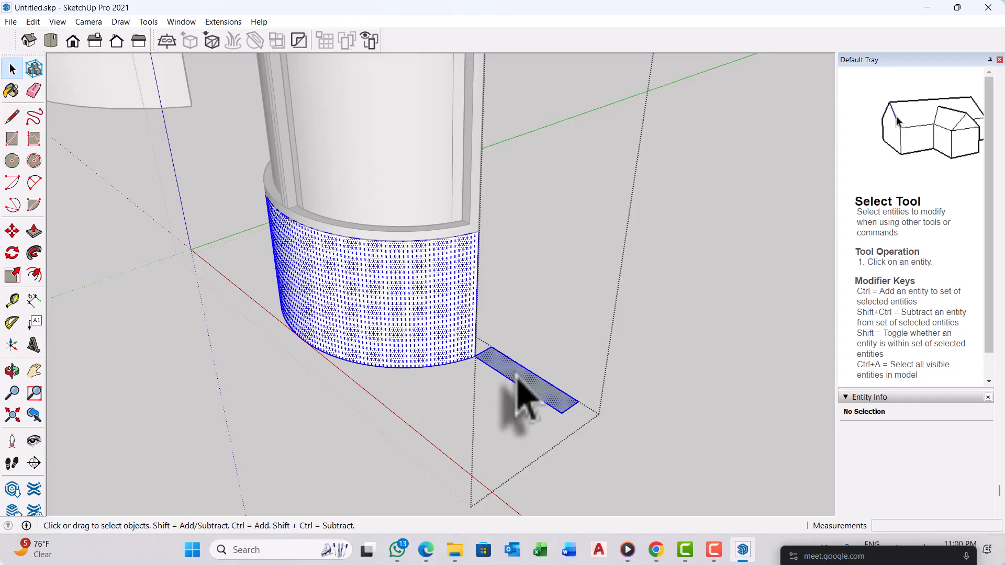
{"action": "key", "text": "p"}
{"action": "left_click", "coordinate": [520, 373]}
{"action": "scroll", "coordinate": [519, 371], "scroll_direction": "down", "scroll_amount": 5}
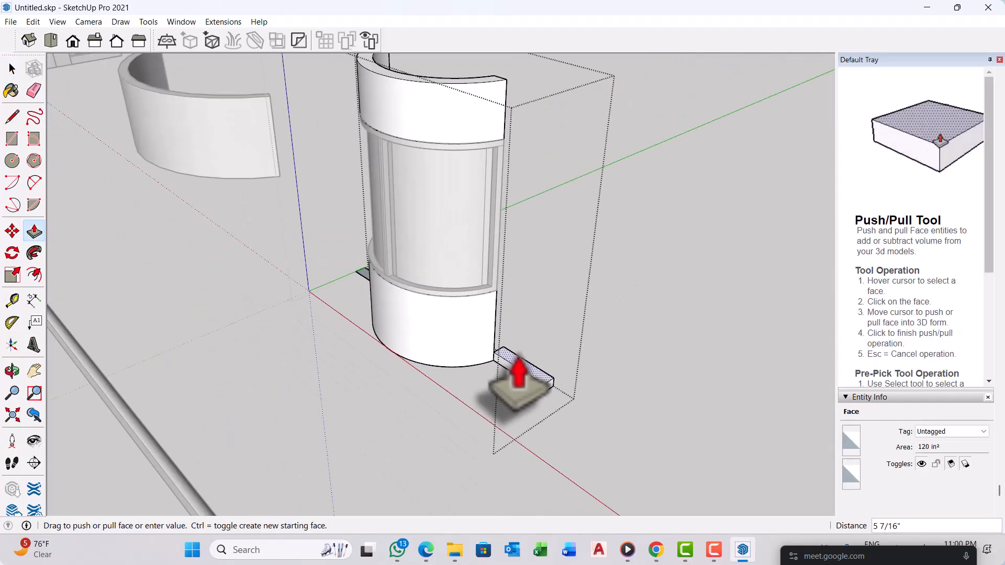
Step: Extrude the flat rectangle at the curved wall's opposite end 8' 6" upward, level with the wall's top
{"action": "middle_click_drag", "start_coordinate": [510, 204], "coordinate": [413, 317]}
{"action": "scroll", "coordinate": [413, 317], "scroll_direction": "up", "scroll_amount": 4}
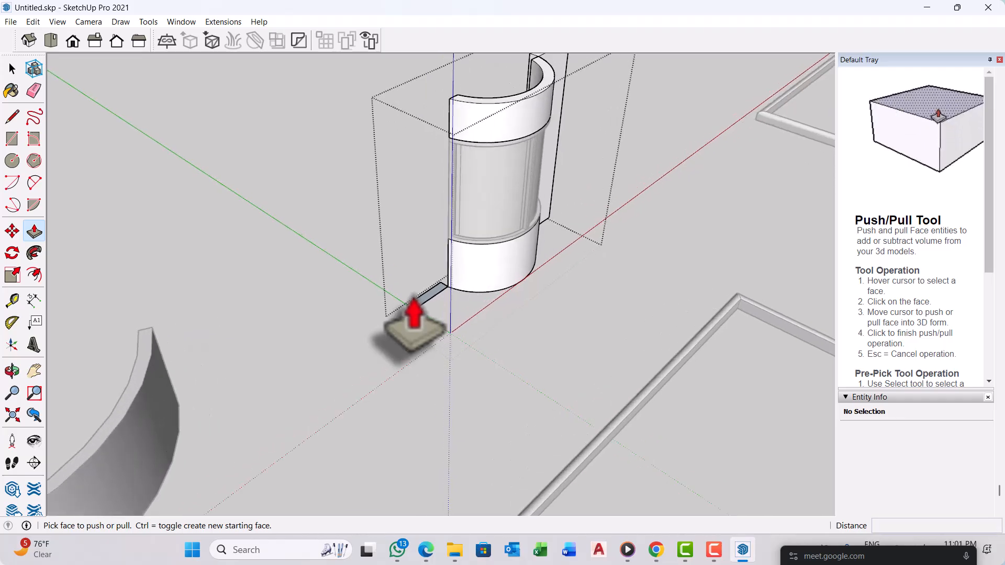
{"action": "left_click", "coordinate": [420, 324]}
{"action": "scroll", "coordinate": [421, 324], "scroll_direction": "down", "scroll_amount": 3}
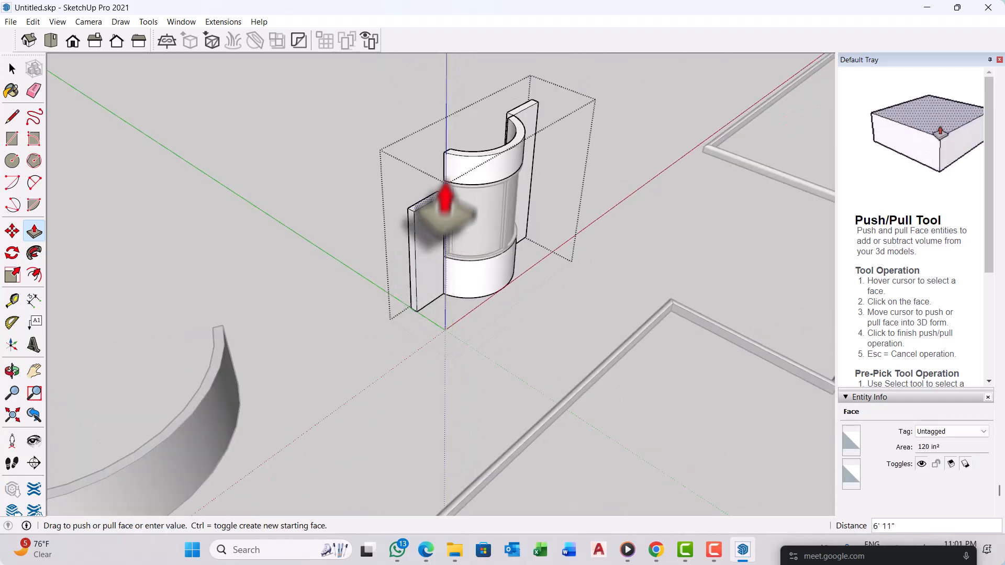
{"action": "left_click", "coordinate": [447, 153]}
Step: Lengthen this newly raised flat wall by pulling its end face outward, away from the curved wall
{"action": "middle_click_drag", "start_coordinate": [362, 317], "coordinate": [409, 294]}
{"action": "scroll", "coordinate": [409, 294], "scroll_direction": "up", "scroll_amount": 1}
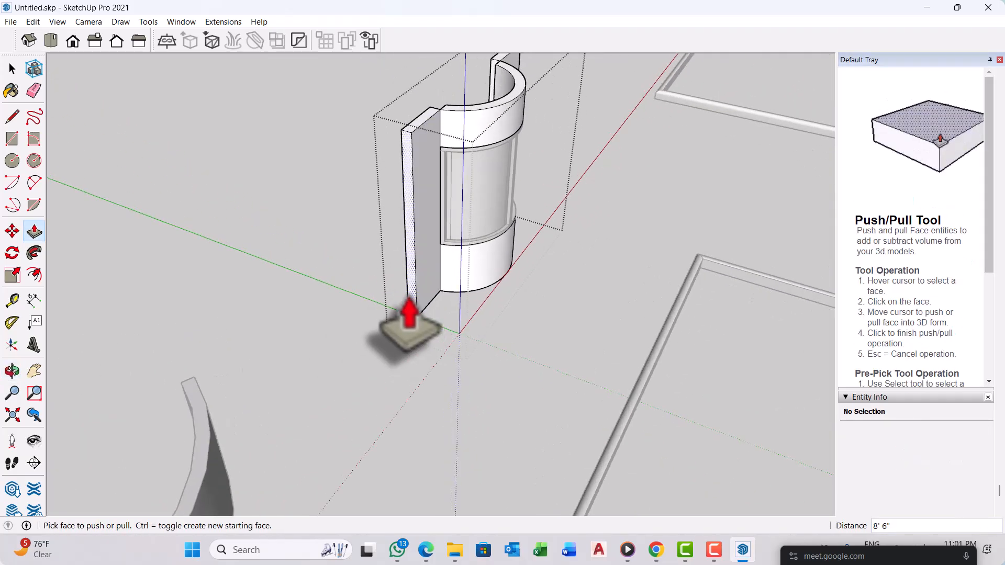
{"action": "left_click", "coordinate": [410, 299]}
{"action": "left_click", "coordinate": [298, 349]}
Step: Pull the end face of the other flat wall outward to form a long wall and finish editing
{"action": "middle_click_drag", "start_coordinate": [298, 348], "coordinate": [490, 320]}
{"action": "scroll", "coordinate": [554, 326], "scroll_direction": "up", "scroll_amount": 2}
{"action": "left_click", "coordinate": [551, 321]}
{"action": "scroll", "coordinate": [551, 322], "scroll_direction": "down", "scroll_amount": 4}
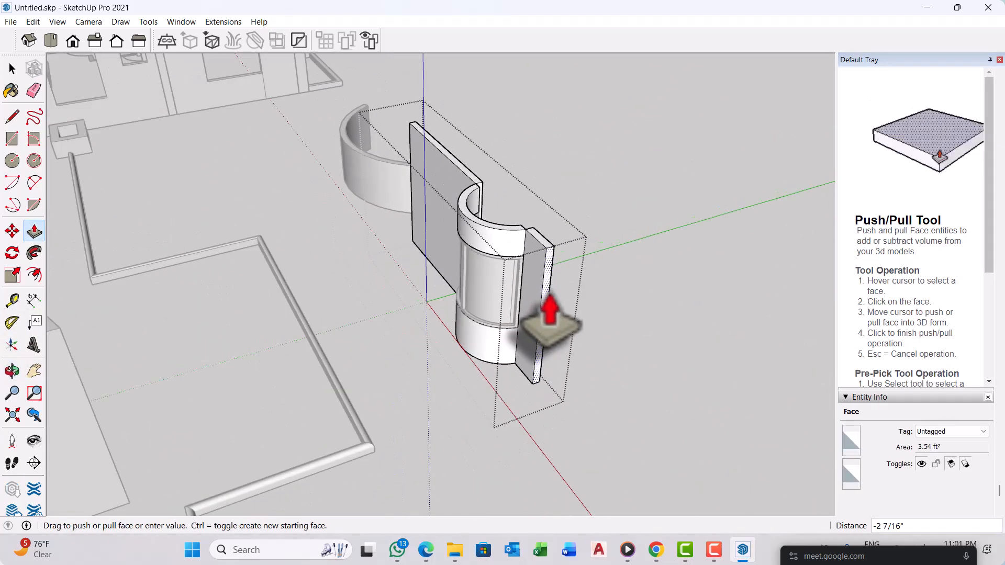
{"action": "left_click", "coordinate": [690, 414]}
{"action": "key", "text": "space"}
Step: Open the curved window frame for editing and select all of its geometry
{"action": "middle_click_drag", "start_coordinate": [601, 337], "coordinate": [673, 265]}
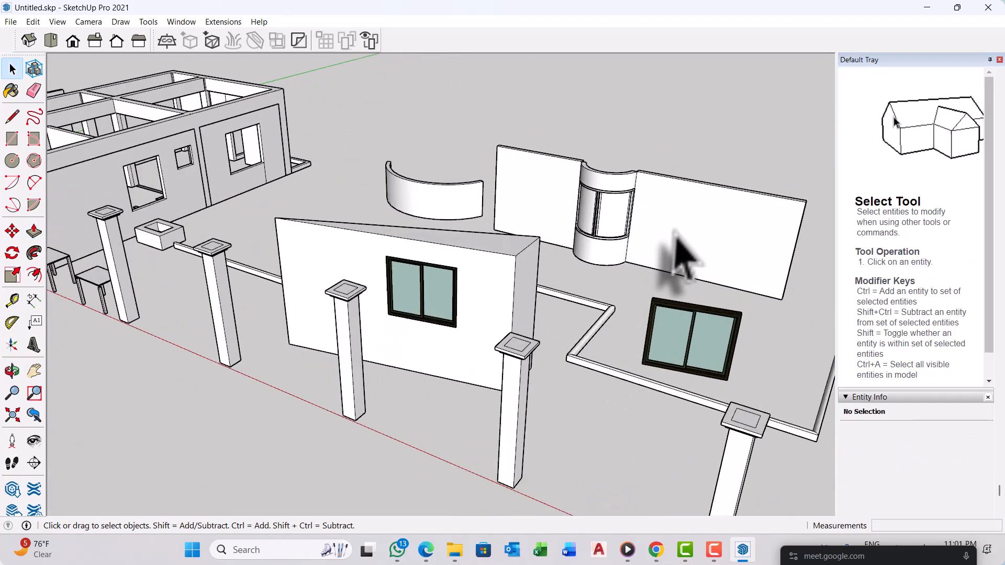
{"action": "scroll", "coordinate": [673, 265], "scroll_direction": "up", "scroll_amount": 3}
{"action": "scroll", "coordinate": [610, 225], "scroll_direction": "up", "scroll_amount": 10}
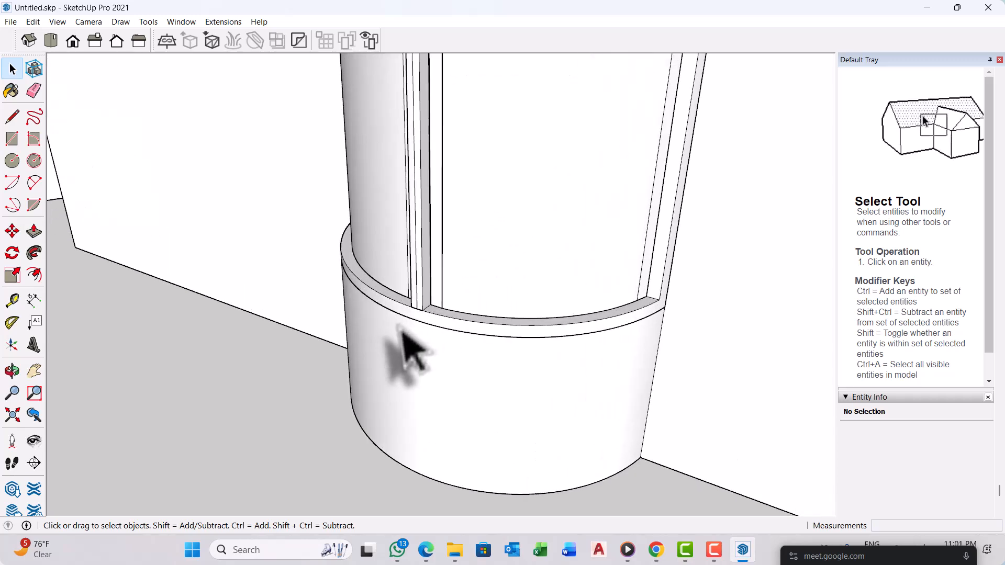
{"action": "double_click", "coordinate": [425, 314]}
{"action": "triple_click", "coordinate": [422, 299]}
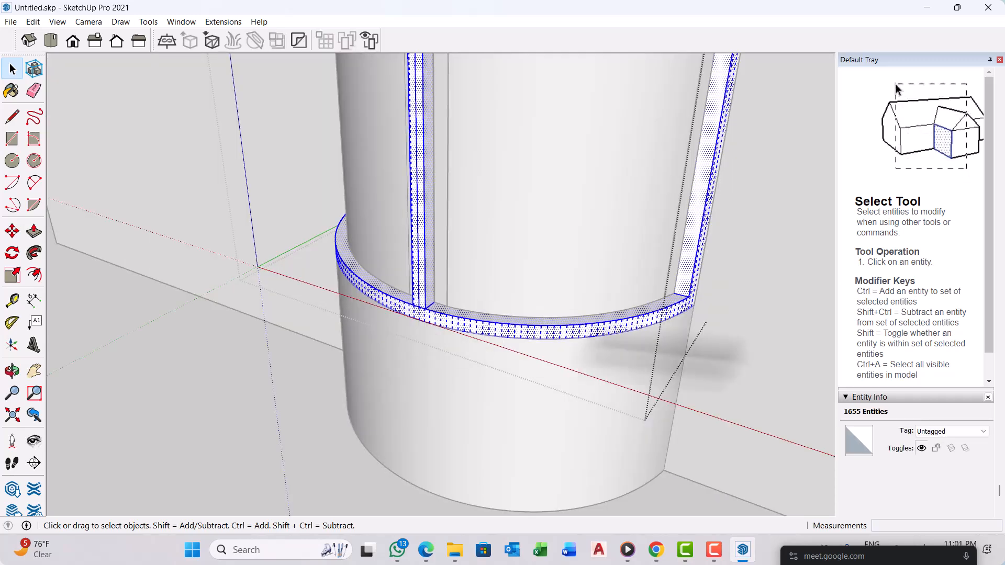
{"action": "scroll", "coordinate": [474, 329], "scroll_direction": "down", "scroll_amount": 1}
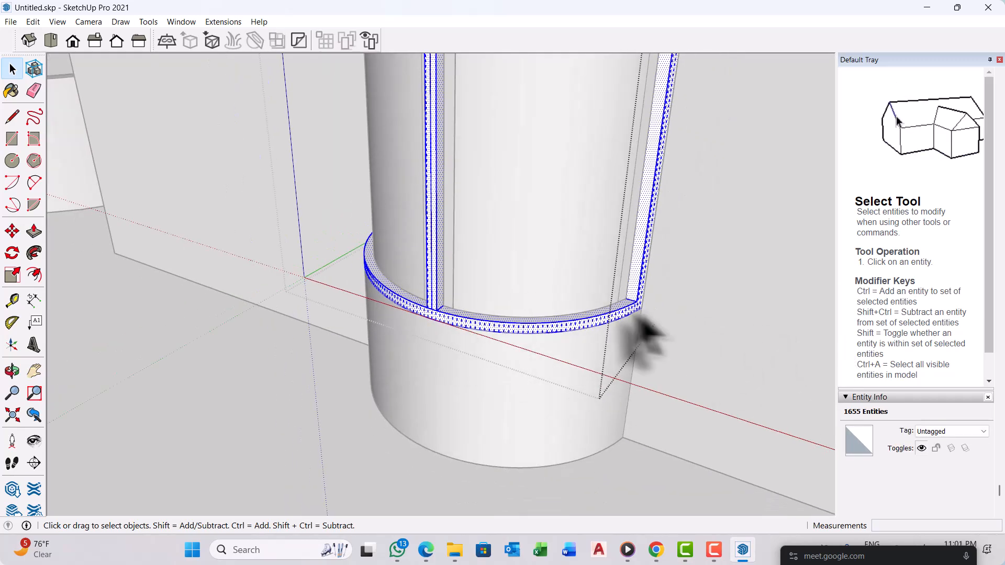
Step: Paint the selected curved window frame with a medium-dark grey from the Colors collection and finish editing it
{"action": "right_click", "coordinate": [569, 329]}
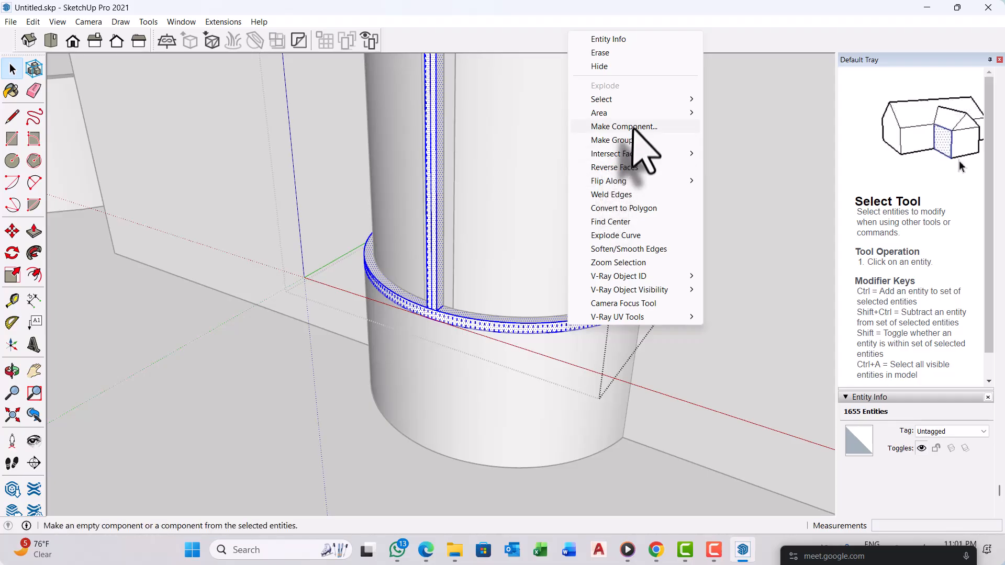
{"action": "left_click", "coordinate": [626, 42]}
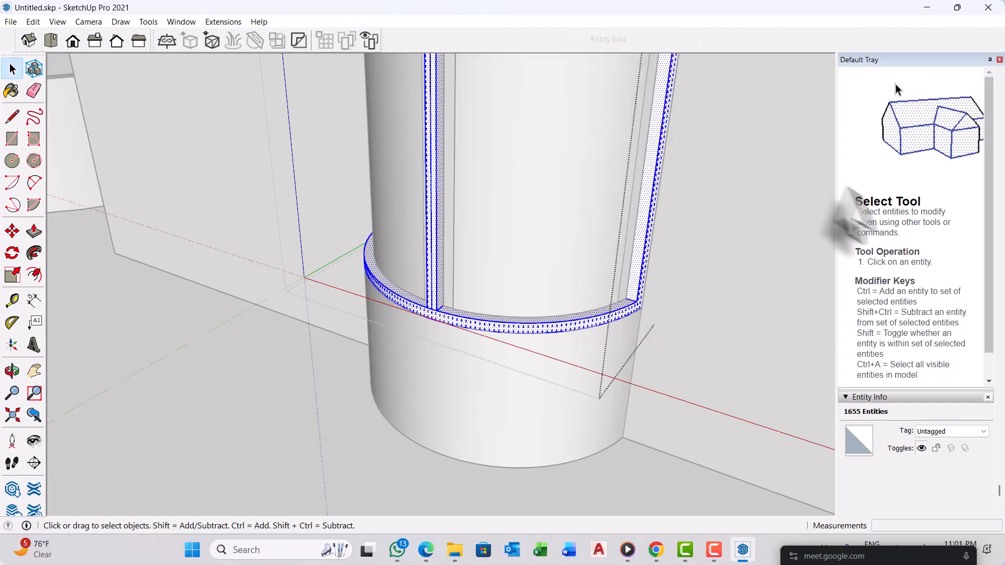
{"action": "scroll", "coordinate": [924, 282], "scroll_direction": "down", "scroll_amount": 1}
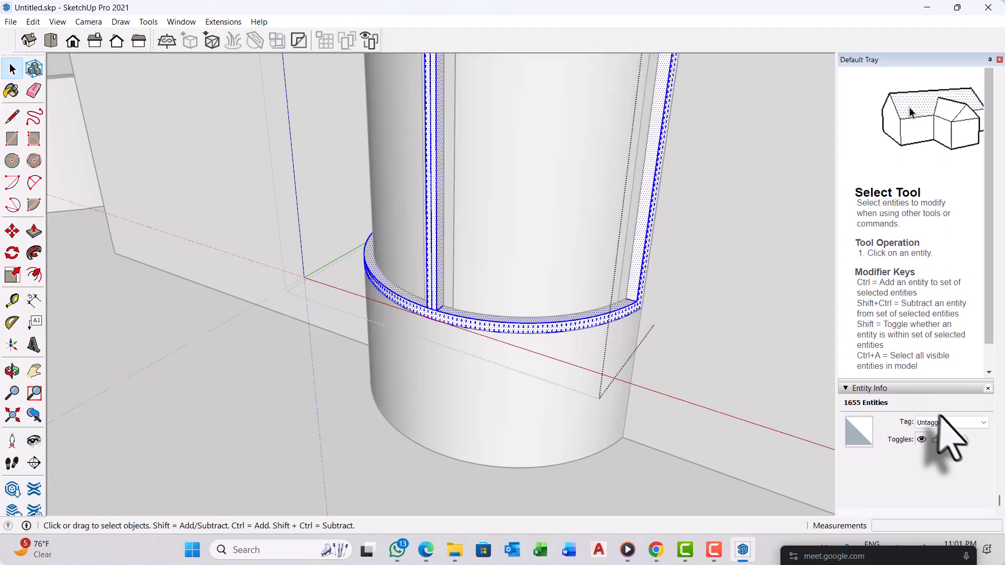
{"action": "scroll", "coordinate": [858, 408], "scroll_direction": "up", "scroll_amount": 10}
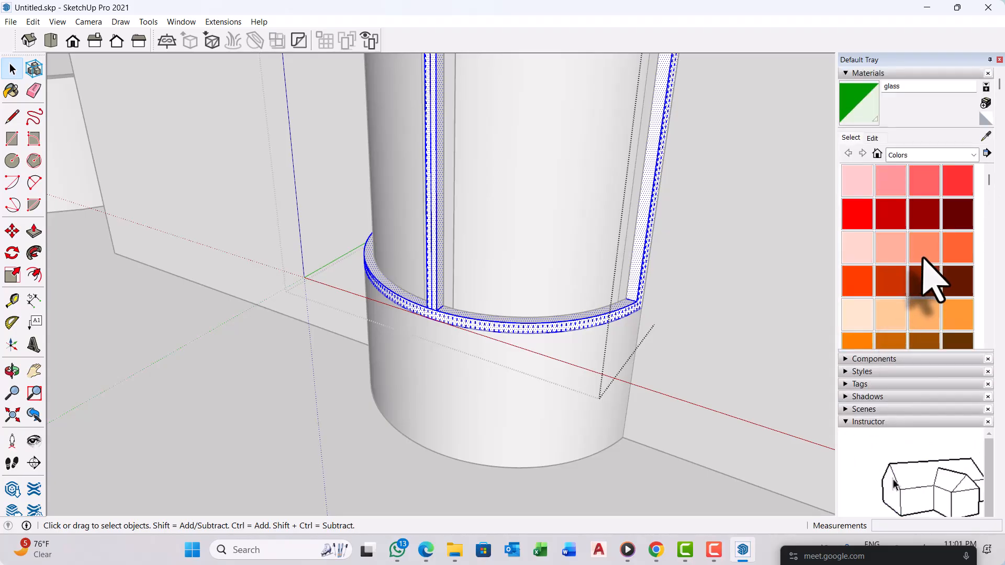
{"action": "scroll", "coordinate": [923, 258], "scroll_direction": "down", "scroll_amount": 10}
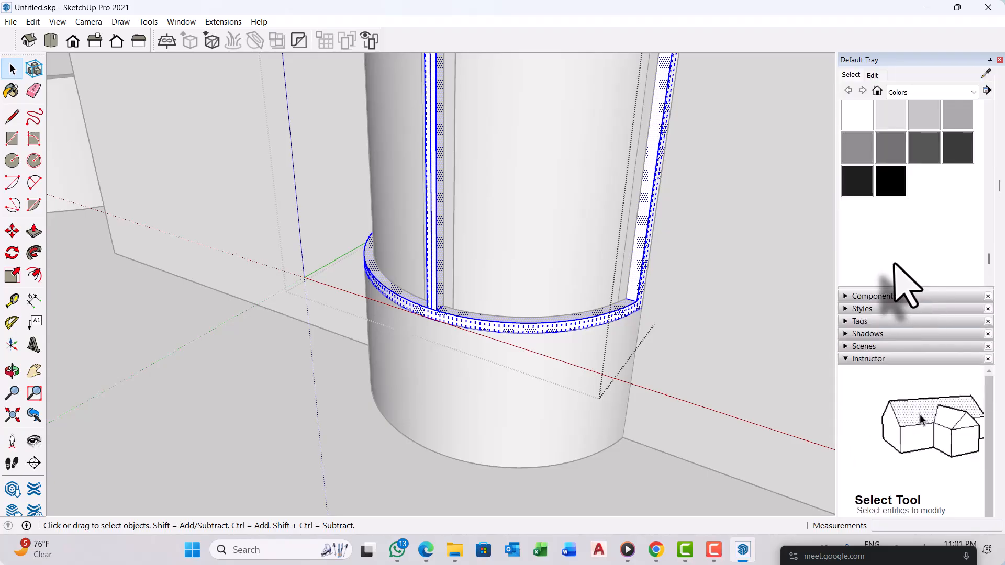
{"action": "scroll", "coordinate": [897, 246], "scroll_direction": "up", "scroll_amount": 2}
{"action": "left_click", "coordinate": [890, 210]}
{"action": "scroll", "coordinate": [440, 306], "scroll_direction": "up", "scroll_amount": 3}
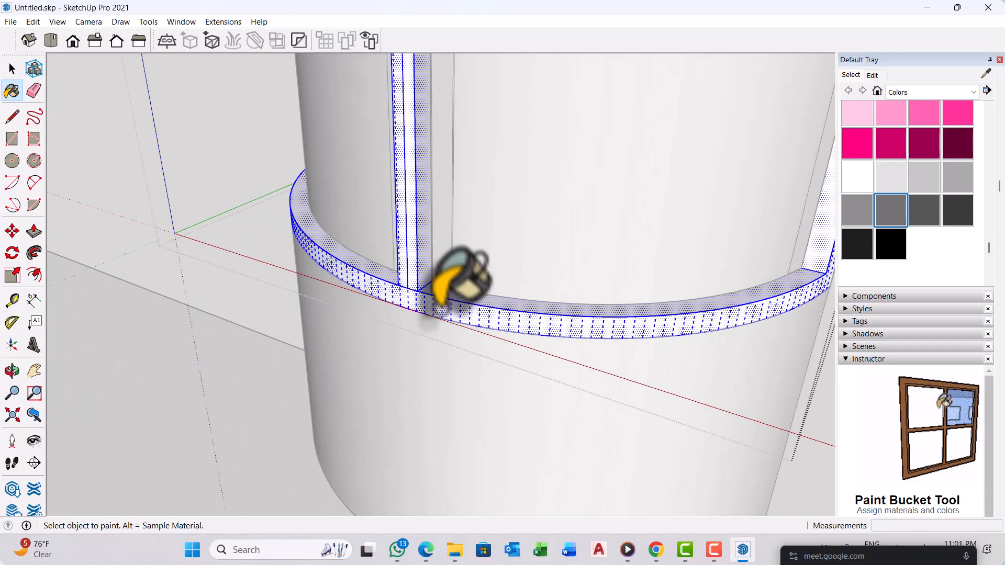
{"action": "left_click", "coordinate": [441, 308]}
{"action": "scroll", "coordinate": [474, 377], "scroll_direction": "down", "scroll_amount": 6}
{"action": "key", "text": "space"}
{"action": "left_click", "coordinate": [467, 418]}
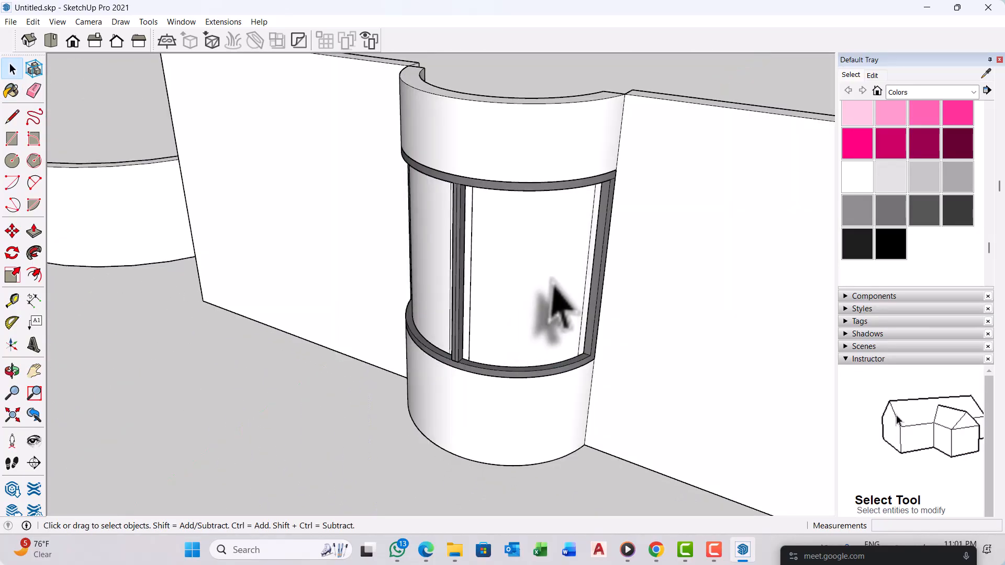
Step: Open one curved glass panel for editing, paint it with Translucent Glass Blue from Glass and Mirrors, and leave the panel
{"action": "scroll", "coordinate": [529, 280], "scroll_direction": "up", "scroll_amount": 2}
{"action": "double_click", "coordinate": [529, 263]}
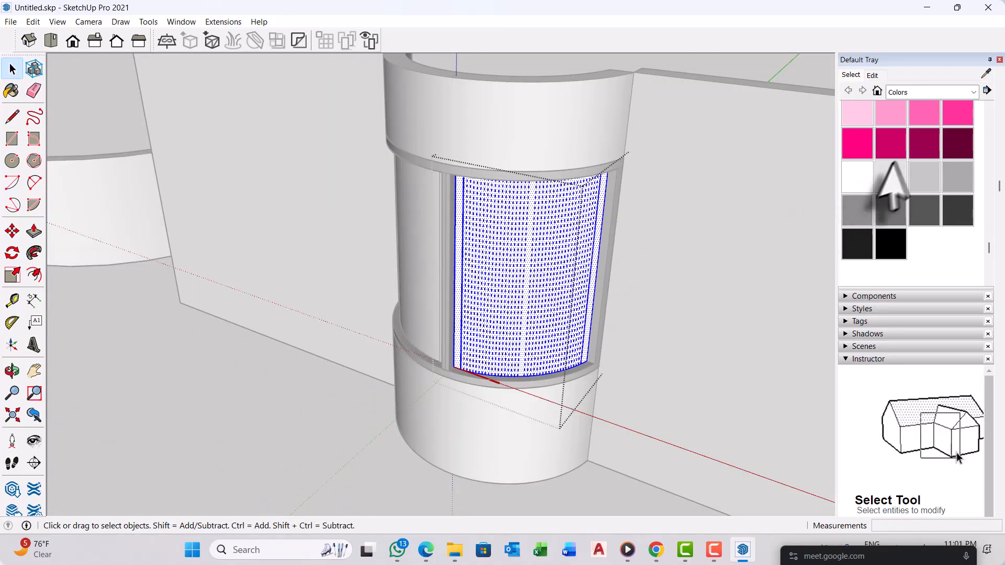
{"action": "scroll", "coordinate": [891, 188], "scroll_direction": "up", "scroll_amount": 6}
{"action": "left_click", "coordinate": [956, 93]}
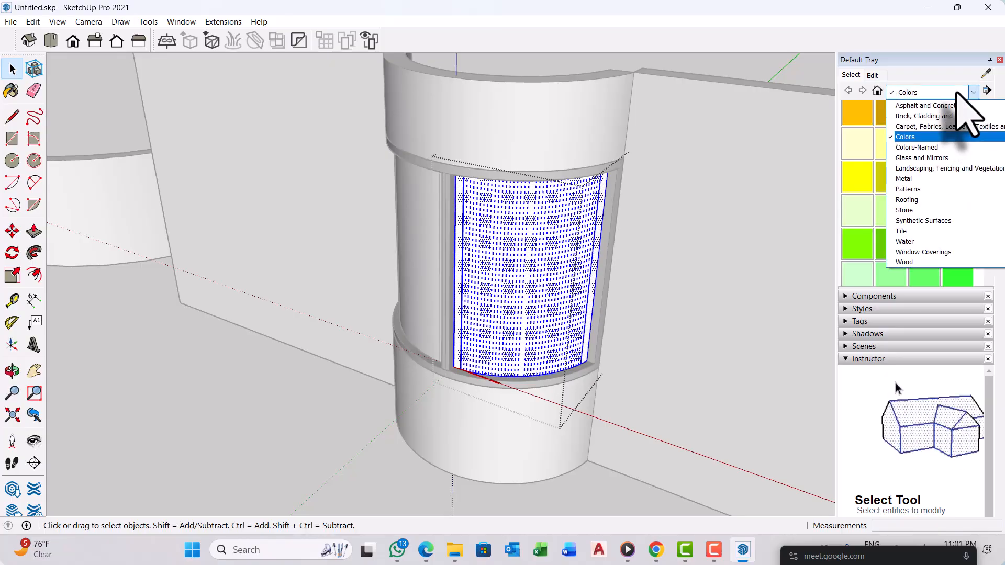
{"action": "left_click", "coordinate": [897, 157]}
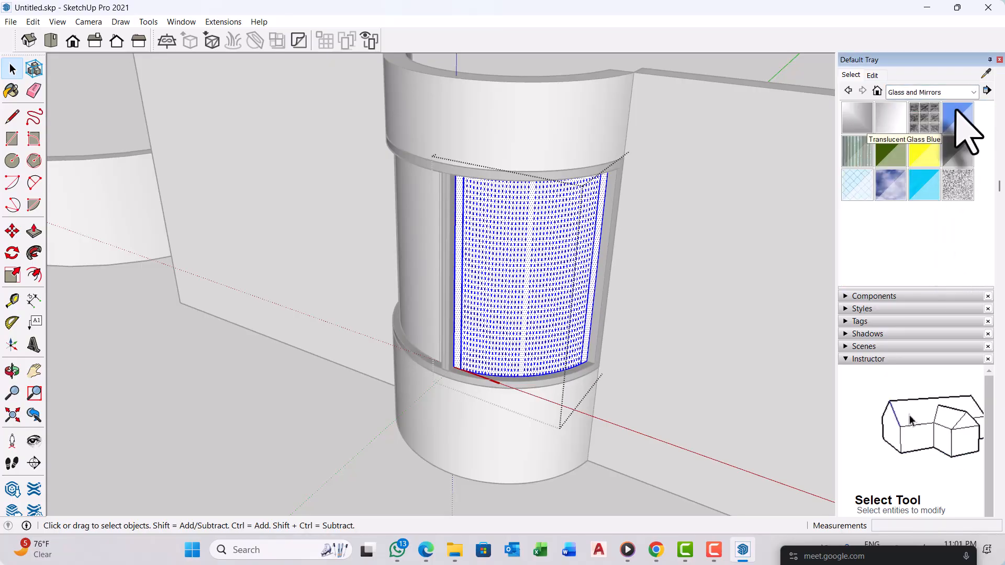
{"action": "left_click", "coordinate": [957, 118]}
{"action": "left_click", "coordinate": [555, 252]}
{"action": "middle_click_drag", "start_coordinate": [568, 282], "coordinate": [649, 309]}
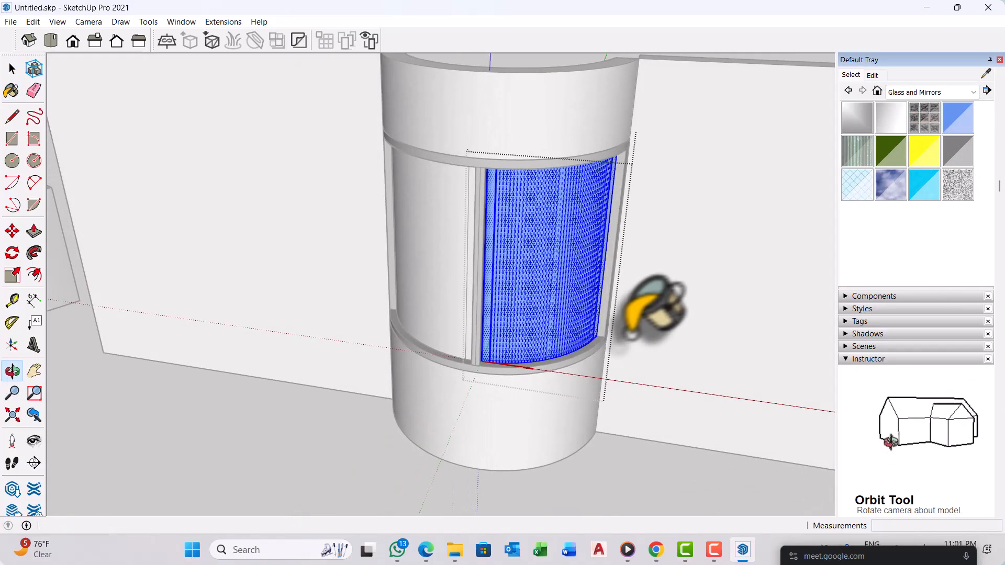
{"action": "key", "text": "space"}
{"action": "left_click", "coordinate": [706, 339]}
Step: Paint the remaining unpainted curved panel with Translucent Glass Blue and finish editing it
{"action": "middle_click_drag", "start_coordinate": [596, 369], "coordinate": [426, 292]}
{"action": "double_click", "coordinate": [424, 274]}
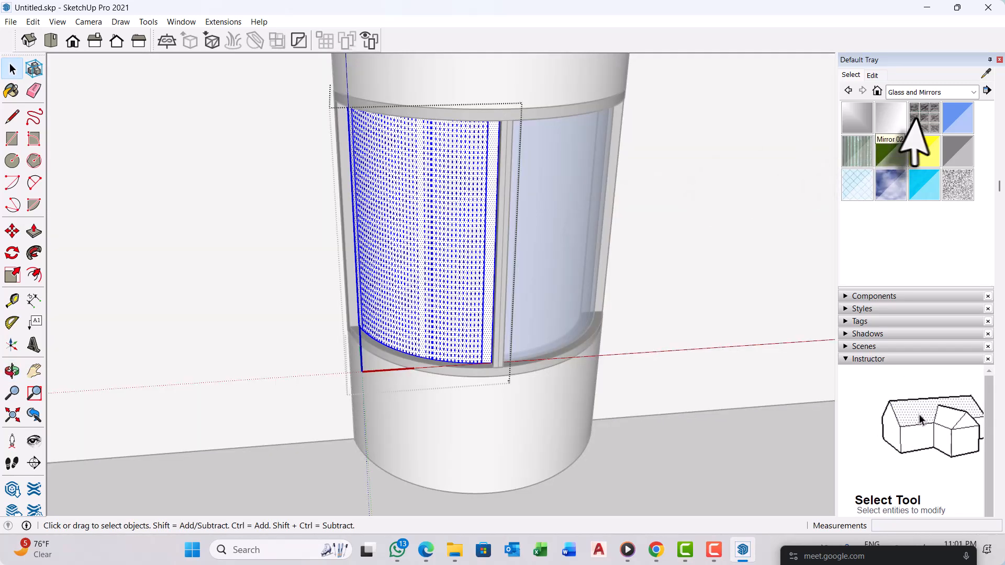
{"action": "left_click", "coordinate": [958, 118]}
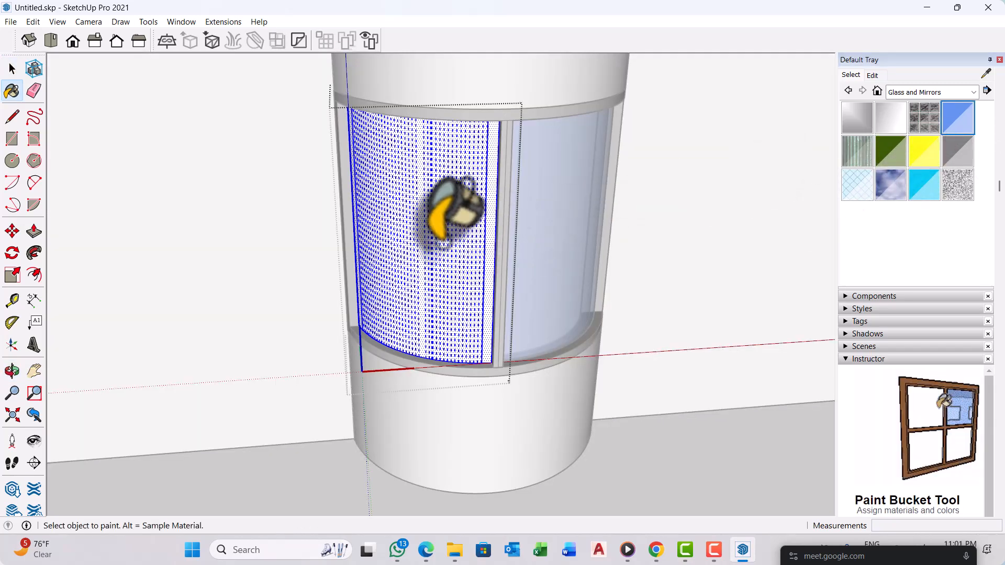
{"action": "left_click", "coordinate": [463, 215]}
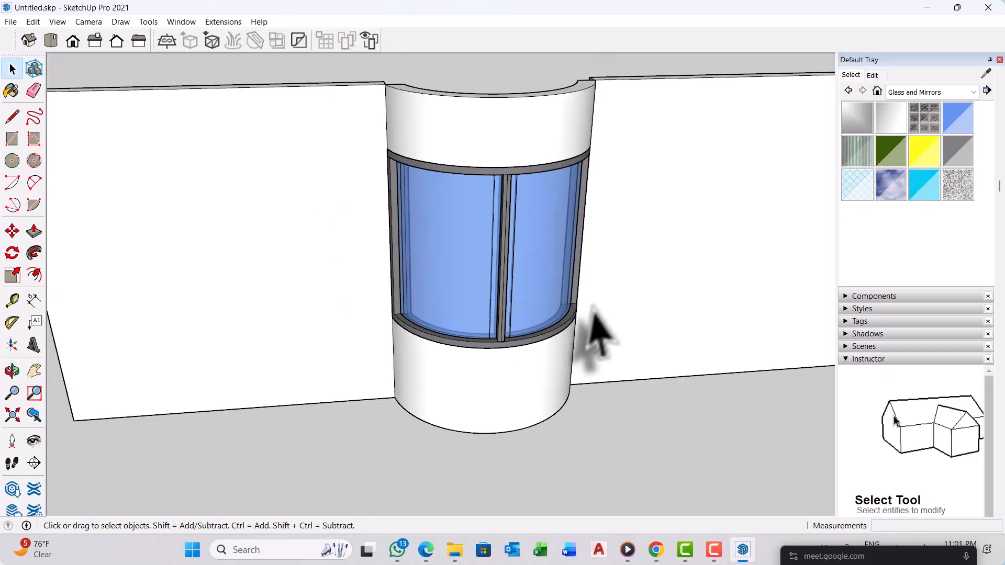
Step: Open the first painted glass panel for editing and delete the vertical edge beside the central mullion
{"action": "middle_click_drag", "start_coordinate": [594, 316], "coordinate": [478, 291]}
{"action": "scroll", "coordinate": [513, 320], "scroll_direction": "up", "scroll_amount": 5}
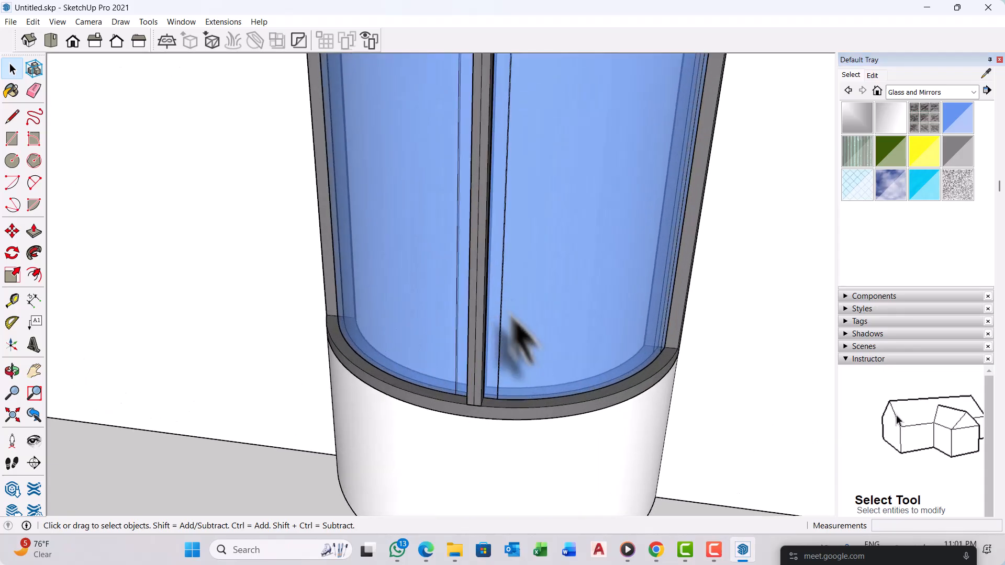
{"action": "triple_click", "coordinate": [507, 335]}
{"action": "left_click", "coordinate": [499, 320]}
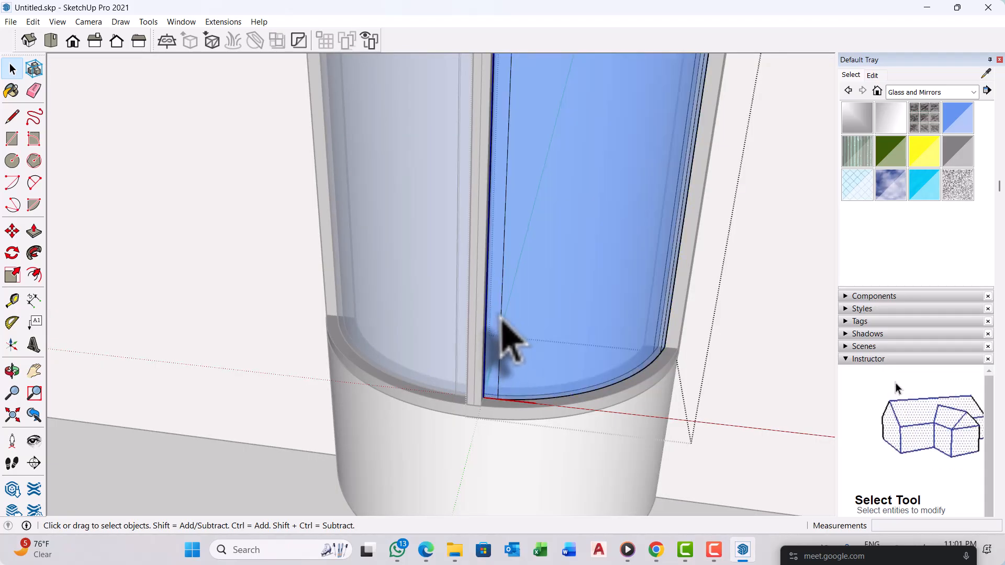
{"action": "key", "text": "Delete"}
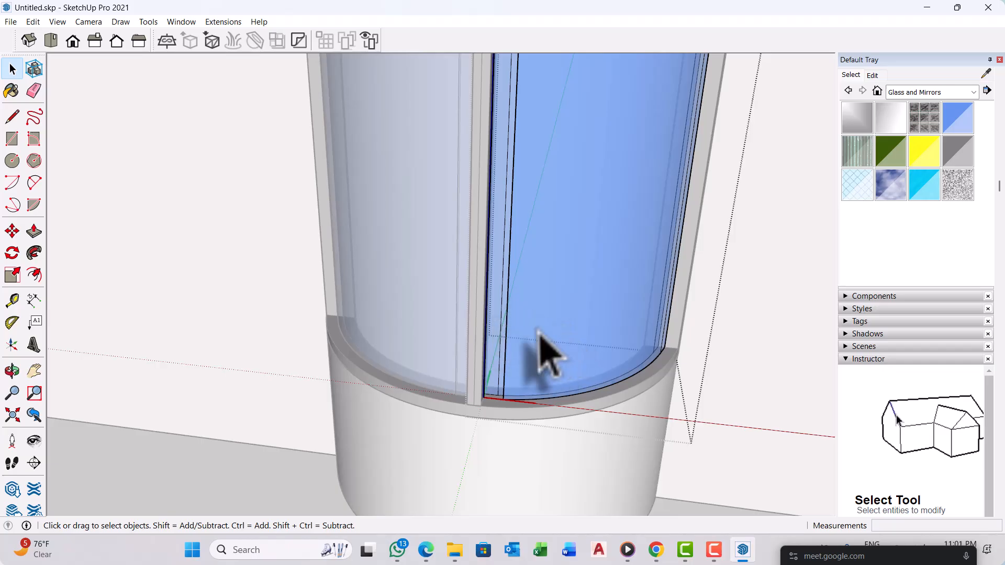
{"action": "middle_click_drag", "start_coordinate": [539, 332], "coordinate": [568, 343]}
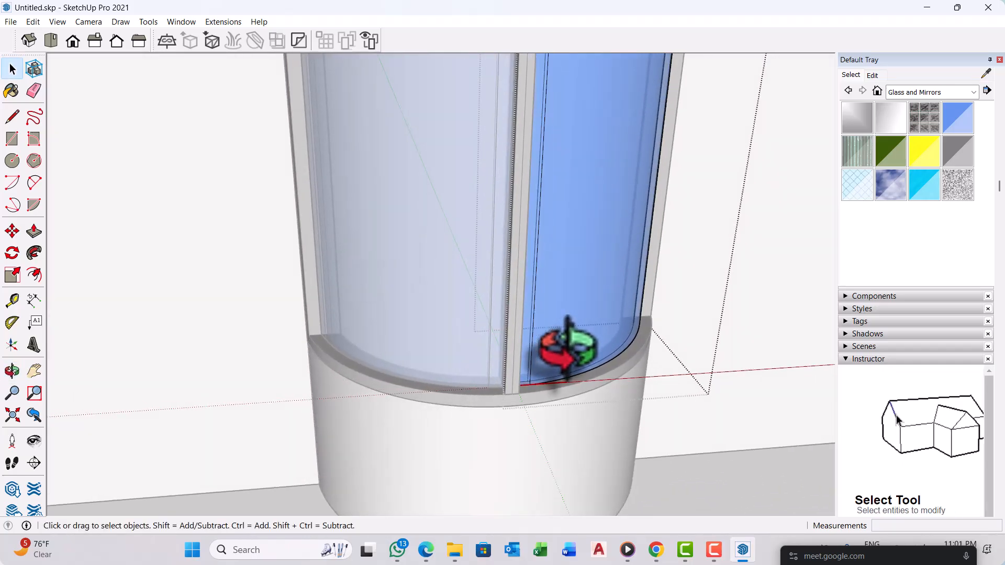
{"action": "scroll", "coordinate": [568, 367], "scroll_direction": "down", "scroll_amount": 5}
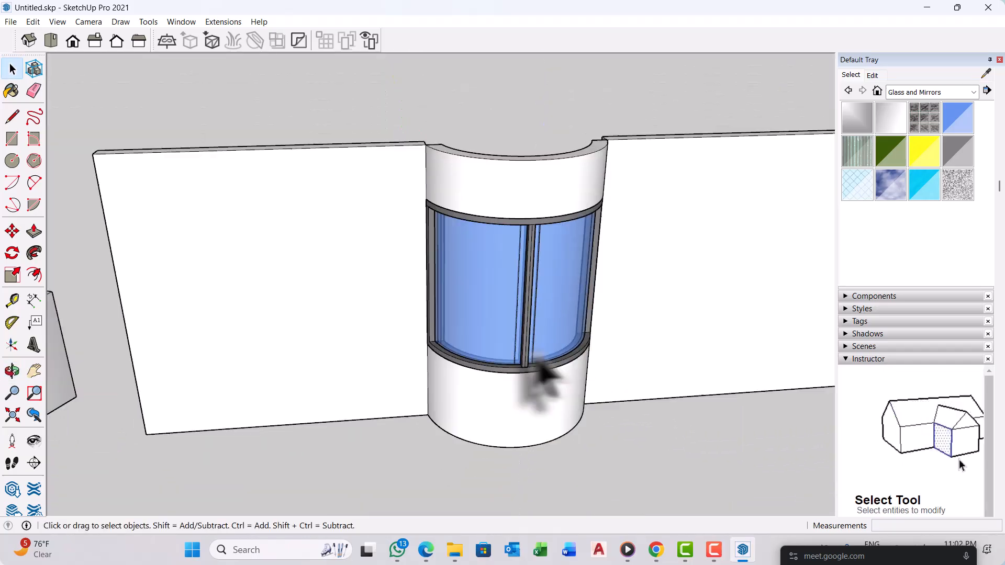
Step: Hide the curved window frame and the surrounding walls to isolate the two glass panels
{"action": "middle_click_drag", "start_coordinate": [538, 386], "coordinate": [448, 337]}
{"action": "scroll", "coordinate": [466, 329], "scroll_direction": "up", "scroll_amount": 4}
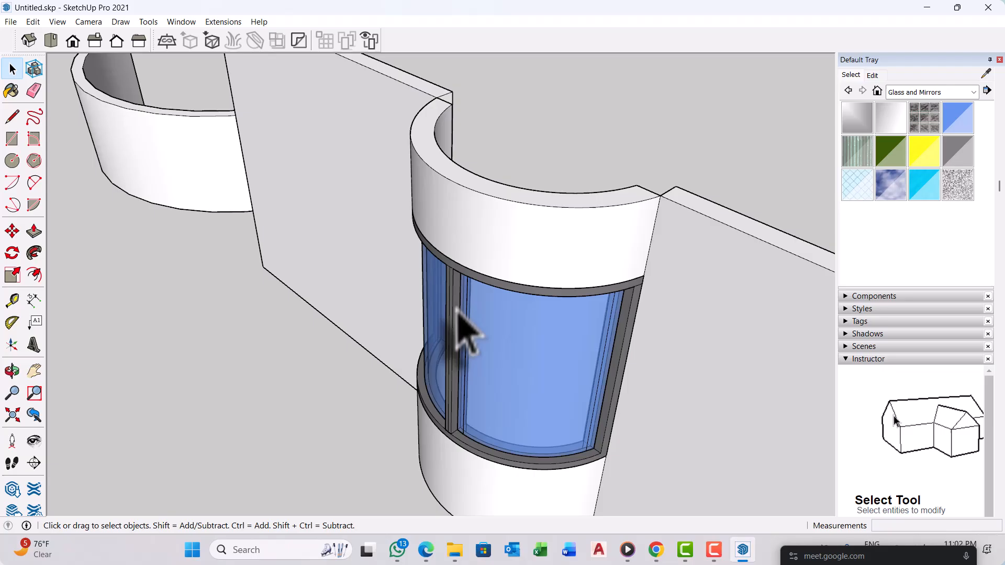
{"action": "right_click", "coordinate": [473, 283]}
{"action": "key", "text": "Escape"}
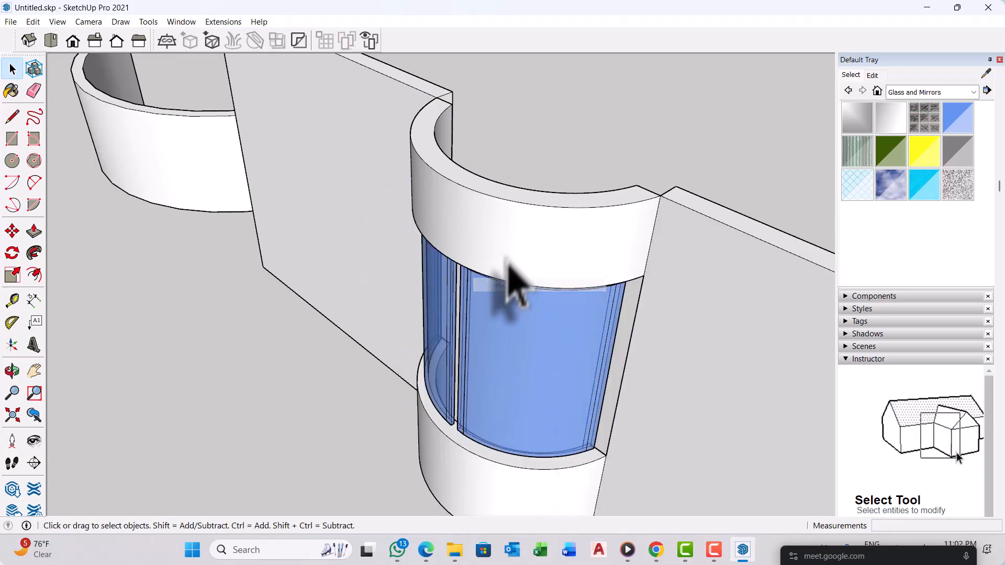
{"action": "left_click", "coordinate": [513, 273]}
{"action": "right_click", "coordinate": [513, 272]}
{"action": "left_click", "coordinate": [542, 286]}
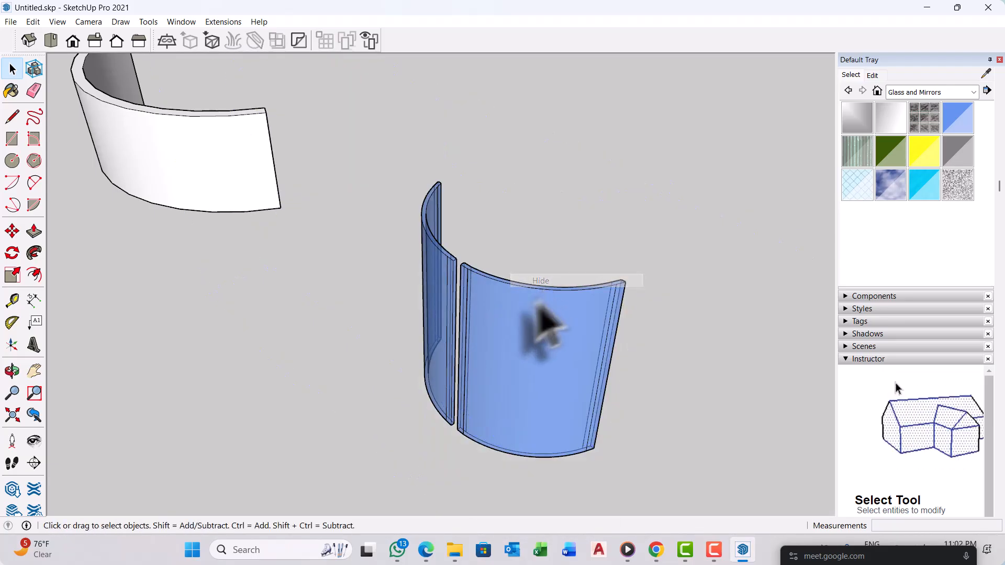
Step: Examine the end edges of the two isolated glass panels and restore the hidden frame and walls
{"action": "scroll", "coordinate": [489, 359], "scroll_direction": "up", "scroll_amount": 6}
{"action": "scroll", "coordinate": [471, 288], "scroll_direction": "up", "scroll_amount": 4}
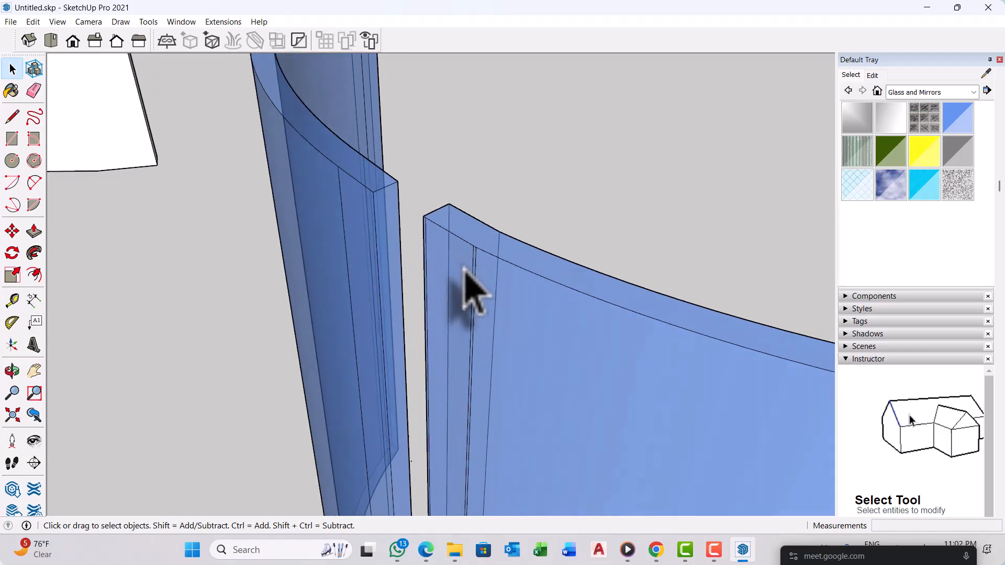
{"action": "middle_click_drag", "start_coordinate": [471, 291], "coordinate": [287, 254]}
{"action": "scroll", "coordinate": [291, 256], "scroll_direction": "down", "scroll_amount": 5}
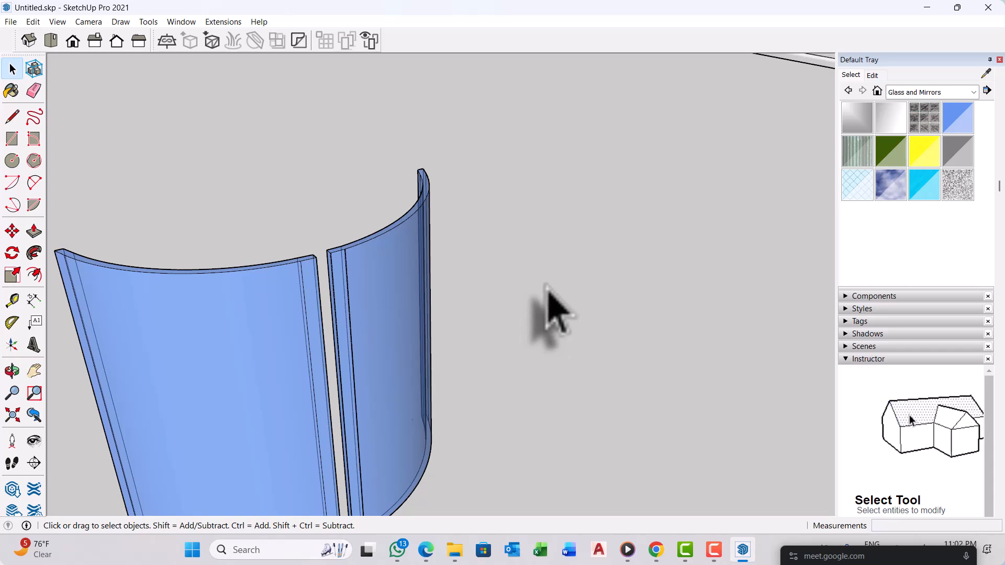
{"action": "scroll", "coordinate": [553, 313], "scroll_direction": "down", "scroll_amount": 2}
{"action": "scroll", "coordinate": [544, 283], "scroll_direction": "down", "scroll_amount": 3}
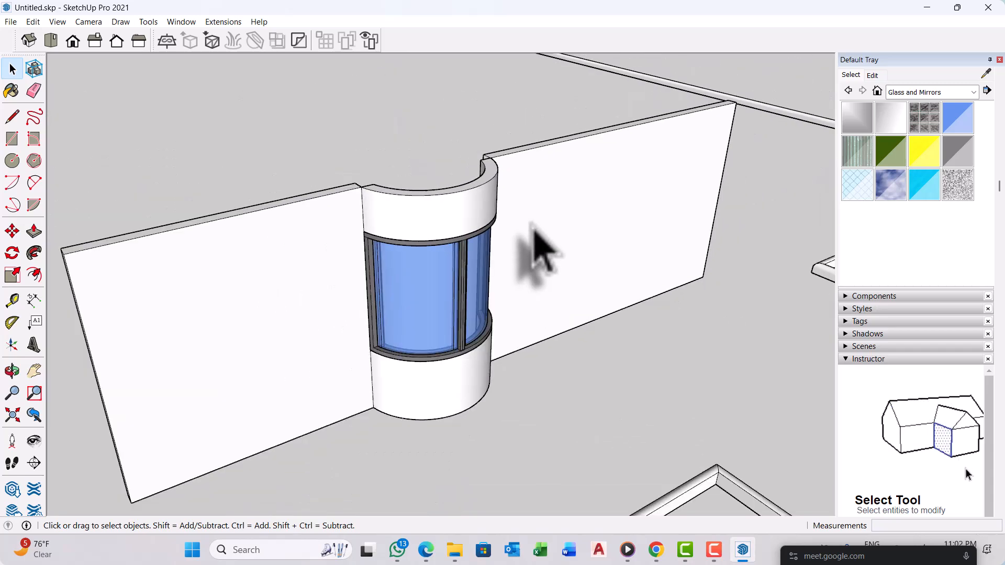
Step: Examine the curved window and its adjoining walls from several angles, including the lower part of the frame up close
{"action": "middle_click_drag", "start_coordinate": [538, 251], "coordinate": [426, 347]}
{"action": "scroll", "coordinate": [492, 382], "scroll_direction": "up", "scroll_amount": 3}
{"action": "scroll", "coordinate": [547, 407], "scroll_direction": "up", "scroll_amount": 2}
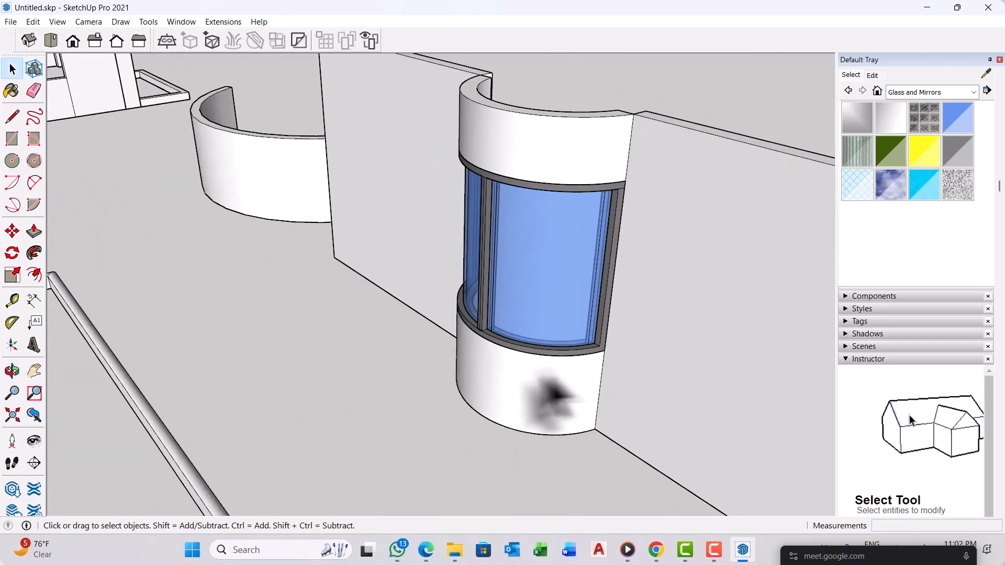
{"action": "middle_click_drag", "start_coordinate": [539, 404], "coordinate": [623, 325]}
{"action": "scroll", "coordinate": [545, 274], "scroll_direction": "up", "scroll_amount": 2}
{"action": "middle_click_drag", "start_coordinate": [545, 274], "coordinate": [712, 270]}
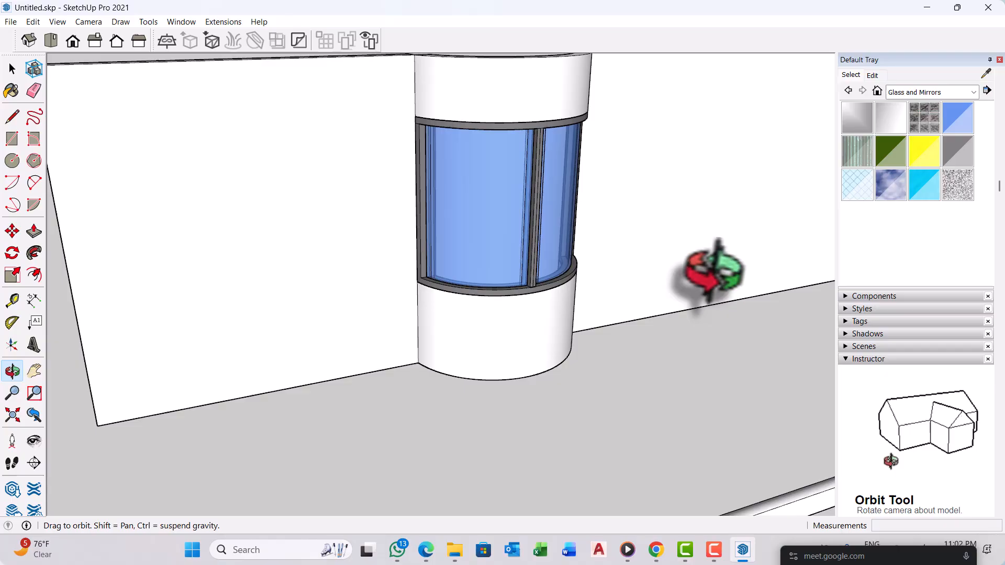
{"action": "scroll", "coordinate": [277, 265], "scroll_direction": "down", "scroll_amount": 3}
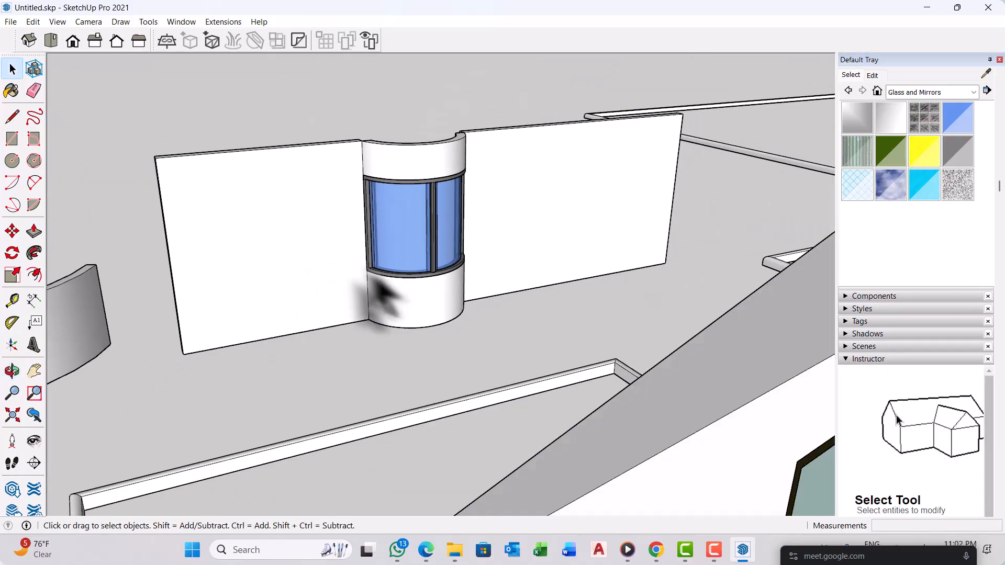
{"action": "middle_click_drag", "start_coordinate": [419, 291], "coordinate": [162, 321]}
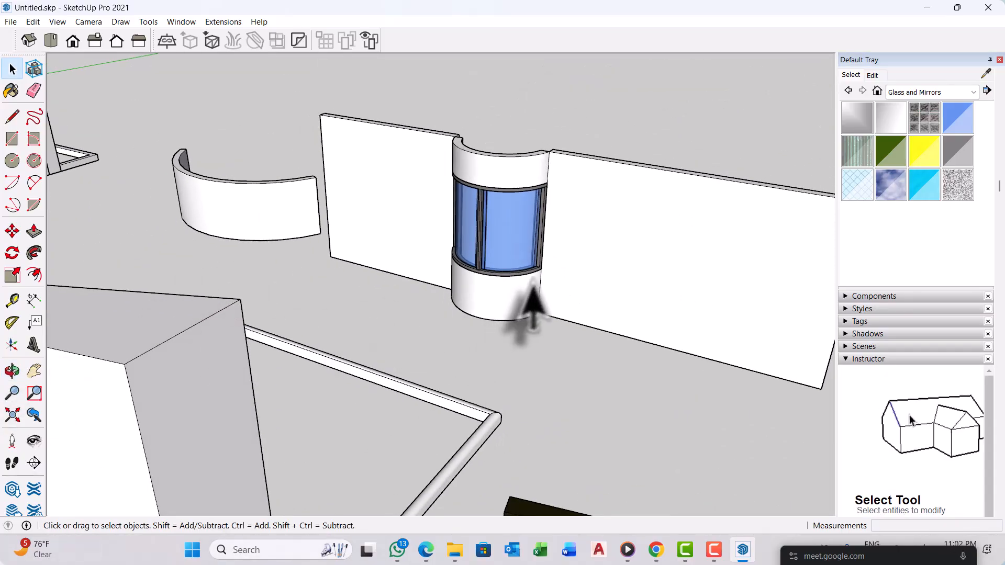
{"action": "scroll", "coordinate": [532, 288], "scroll_direction": "up", "scroll_amount": 4}
{"action": "middle_click_drag", "start_coordinate": [565, 291], "coordinate": [419, 298]}
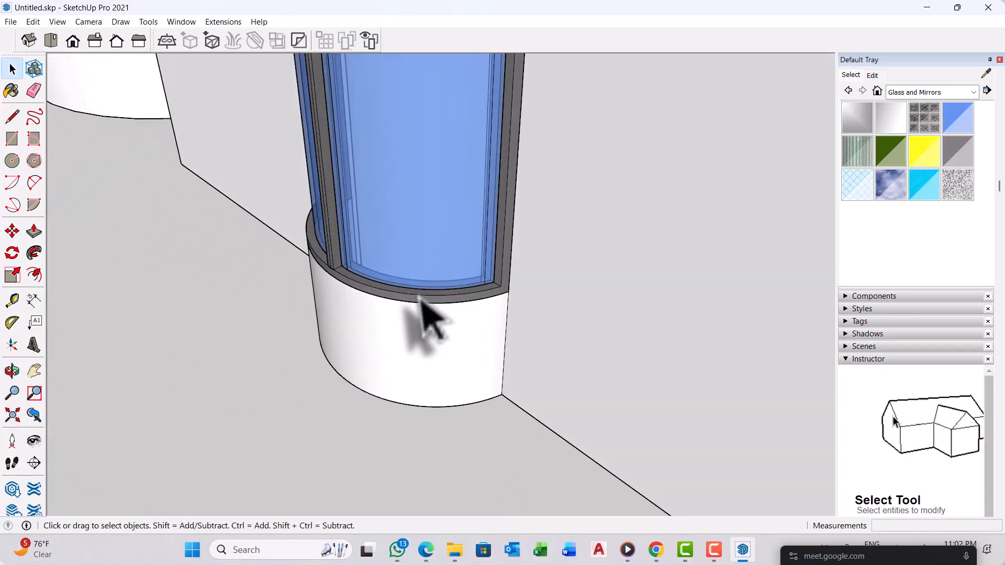
{"action": "scroll", "coordinate": [421, 299], "scroll_direction": "down", "scroll_amount": 6}
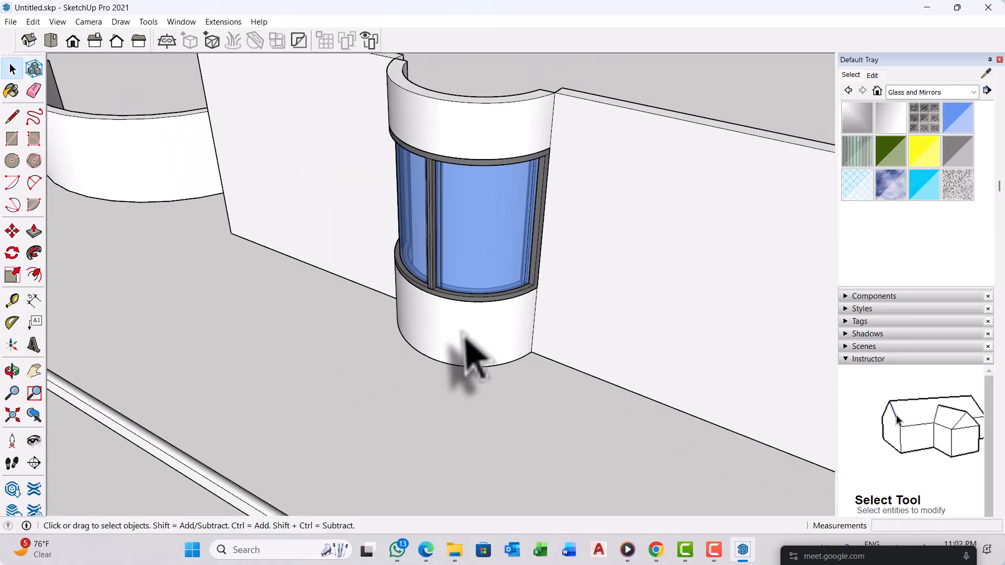
Step: Paint the curved wall and its adjoining flat walls with Color D02 from the Colors collection
{"action": "scroll", "coordinate": [463, 335], "scroll_direction": "down", "scroll_amount": 3}
{"action": "middle_click_drag", "start_coordinate": [648, 249], "coordinate": [669, 279]}
{"action": "scroll", "coordinate": [669, 280], "scroll_direction": "up", "scroll_amount": 3}
{"action": "scroll", "coordinate": [963, 183], "scroll_direction": "up", "scroll_amount": 2}
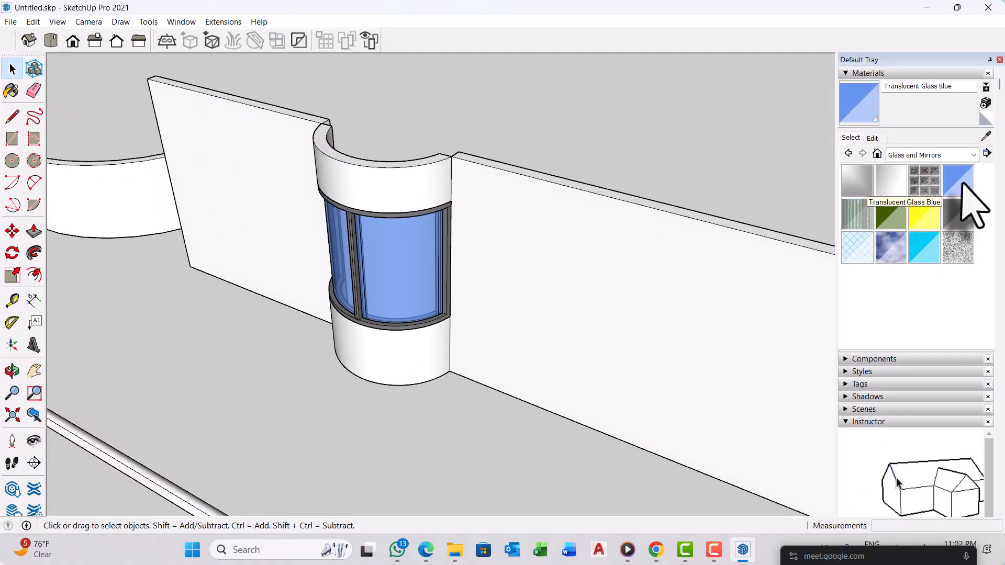
{"action": "left_click", "coordinate": [972, 156]}
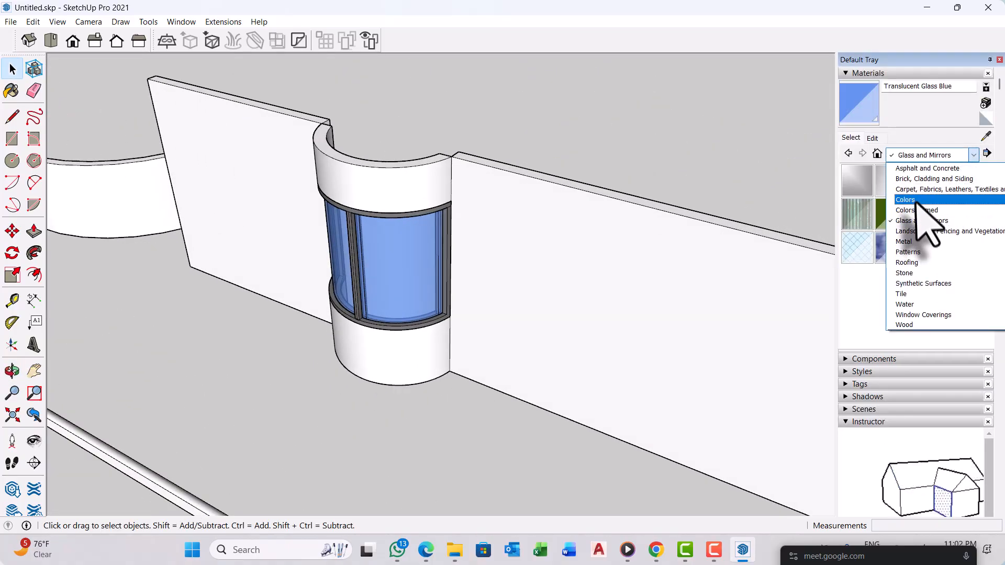
{"action": "left_click", "coordinate": [924, 198]}
{"action": "scroll", "coordinate": [909, 233], "scroll_direction": "down", "scroll_amount": 3}
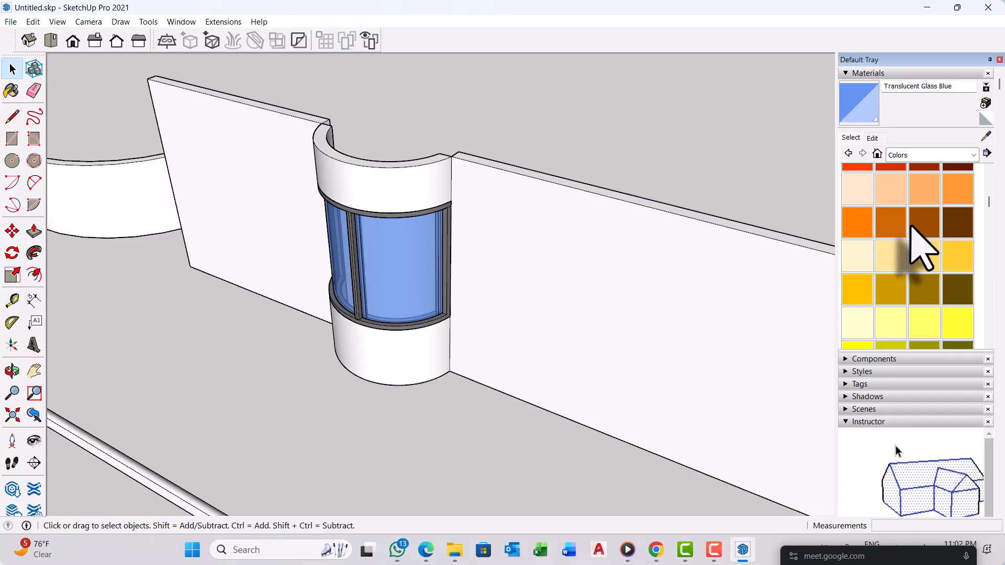
{"action": "left_click", "coordinate": [911, 272]}
{"action": "left_click", "coordinate": [523, 230]}
{"action": "scroll", "coordinate": [430, 257], "scroll_direction": "down", "scroll_amount": 3}
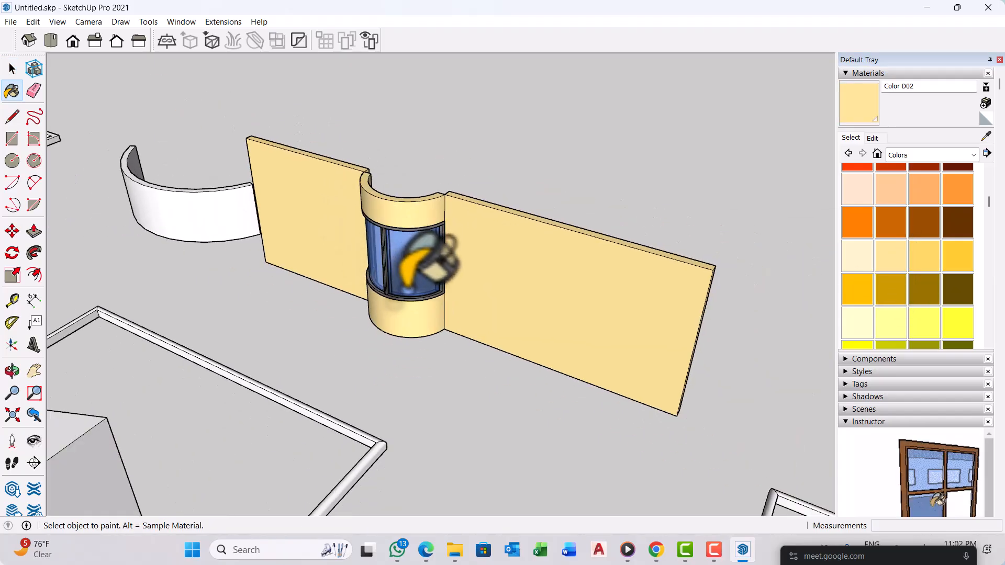
Step: Examine the painted curved wall and its window from the inner side, the end and within the whole model
{"action": "key", "text": "space"}
{"action": "scroll", "coordinate": [445, 285], "scroll_direction": "up", "scroll_amount": 5}
{"action": "mouse_move", "coordinate": [381, 175]}
{"action": "middle_mouse_down"}
{"action": "mouse_move", "coordinate": [407, 150]}
{"action": "mouse_move", "coordinate": [359, 146]}
{"action": "mouse_move", "coordinate": [594, 74]}
{"action": "mouse_move", "coordinate": [369, 134]}
{"action": "mouse_move", "coordinate": [391, 72]}
{"action": "mouse_move", "coordinate": [330, 83]}
{"action": "mouse_move", "coordinate": [385, 235]}
{"action": "mouse_move", "coordinate": [426, 210]}
{"action": "mouse_move", "coordinate": [503, 213]}
{"action": "mouse_move", "coordinate": [460, 217]}
{"action": "middle_mouse_up"}
{"action": "scroll", "coordinate": [365, 161], "scroll_direction": "up", "scroll_amount": 2}
{"action": "scroll", "coordinate": [408, 175], "scroll_direction": "up", "scroll_amount": 5}
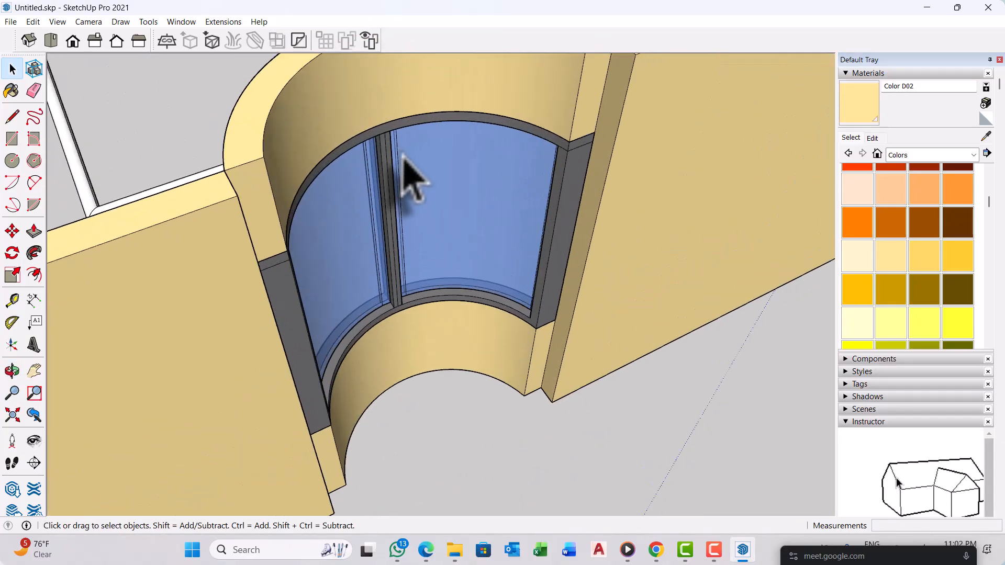
{"action": "middle_click_drag", "start_coordinate": [403, 157], "coordinate": [588, 332]}
{"action": "scroll", "coordinate": [587, 332], "scroll_direction": "down", "scroll_amount": 10}
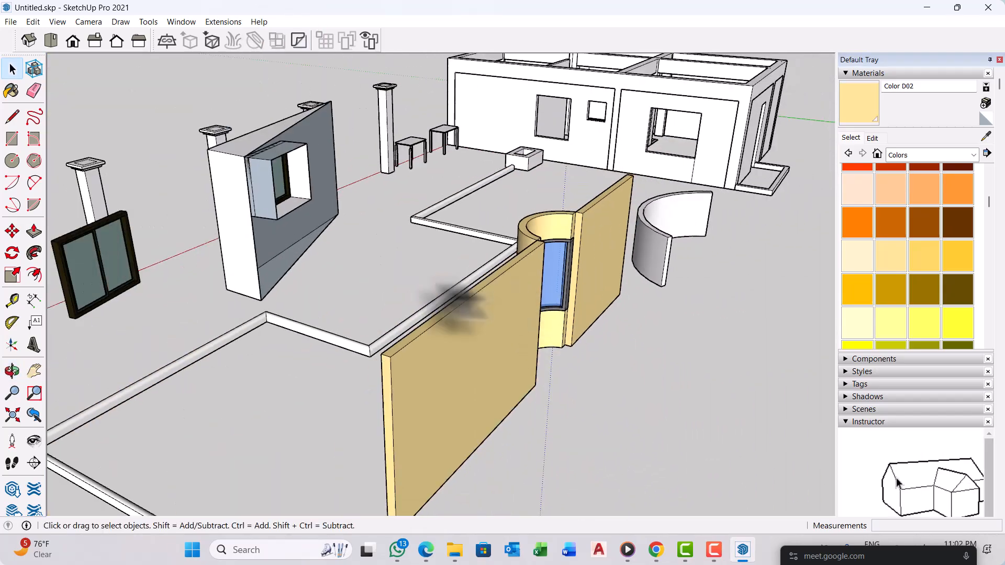
{"action": "middle_click_drag", "start_coordinate": [455, 304], "coordinate": [670, 257]}
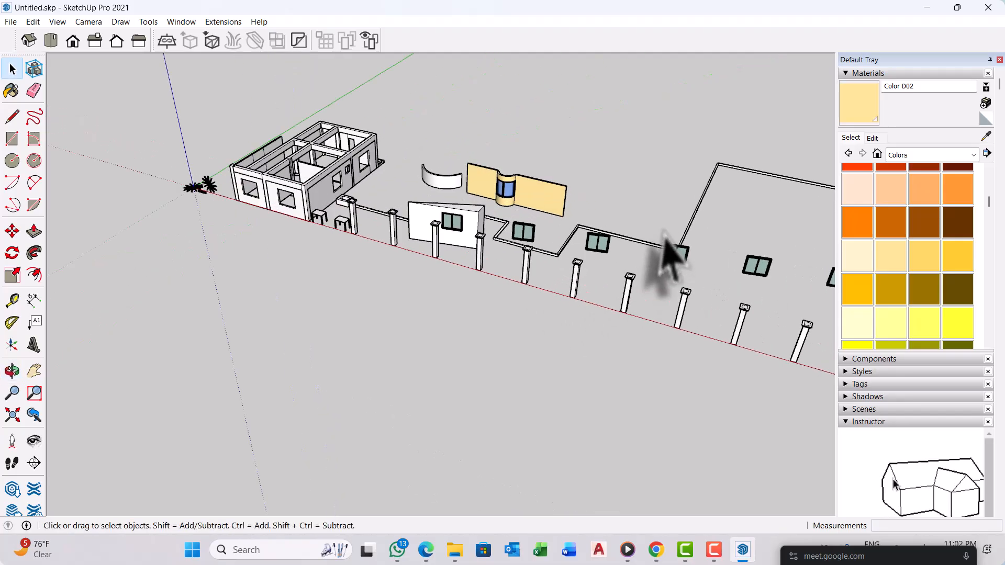
{"action": "scroll", "coordinate": [601, 236], "scroll_direction": "up", "scroll_amount": 5}
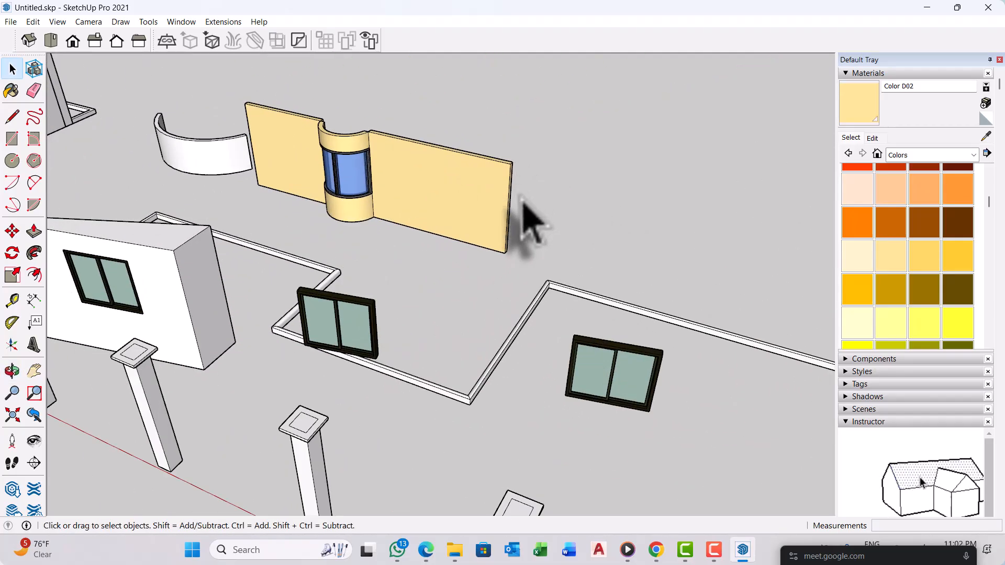
Step: Switch to the Google Meet call in Chrome, check its list of contributors, and return to SketchUp
{"action": "mouse_move", "coordinate": [652, 547]}
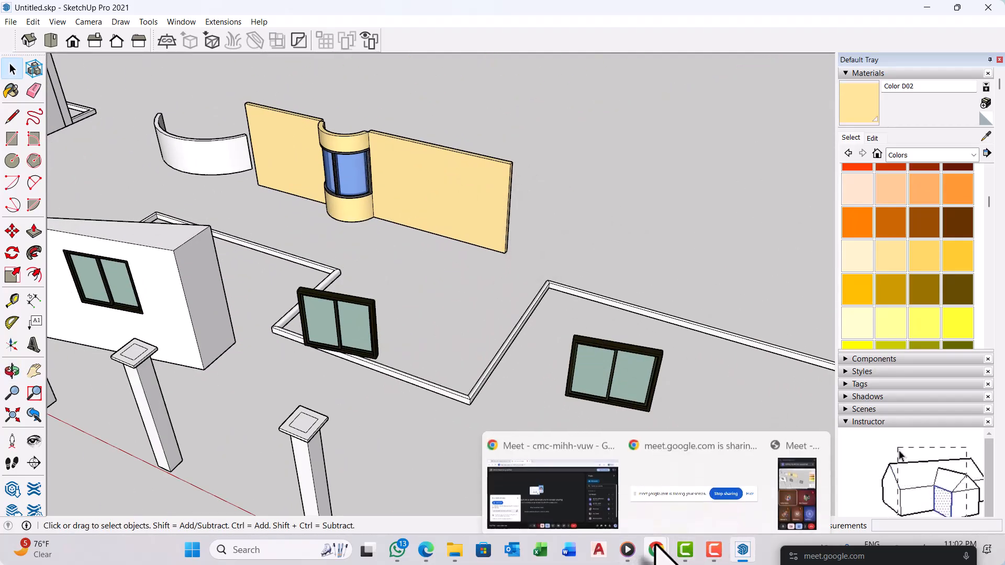
{"action": "left_click", "coordinate": [801, 495]}
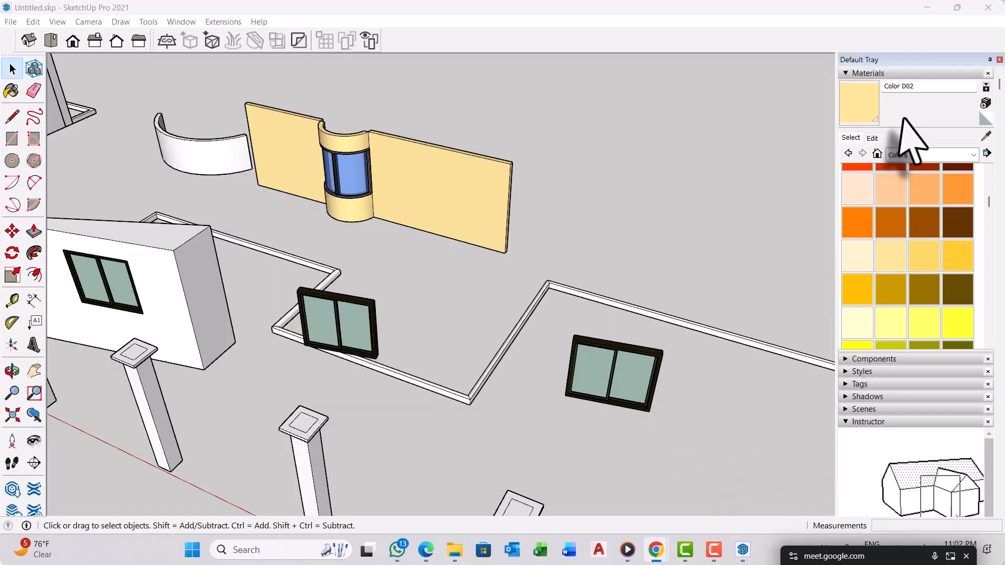
{"action": "left_click", "coordinate": [926, 8]}
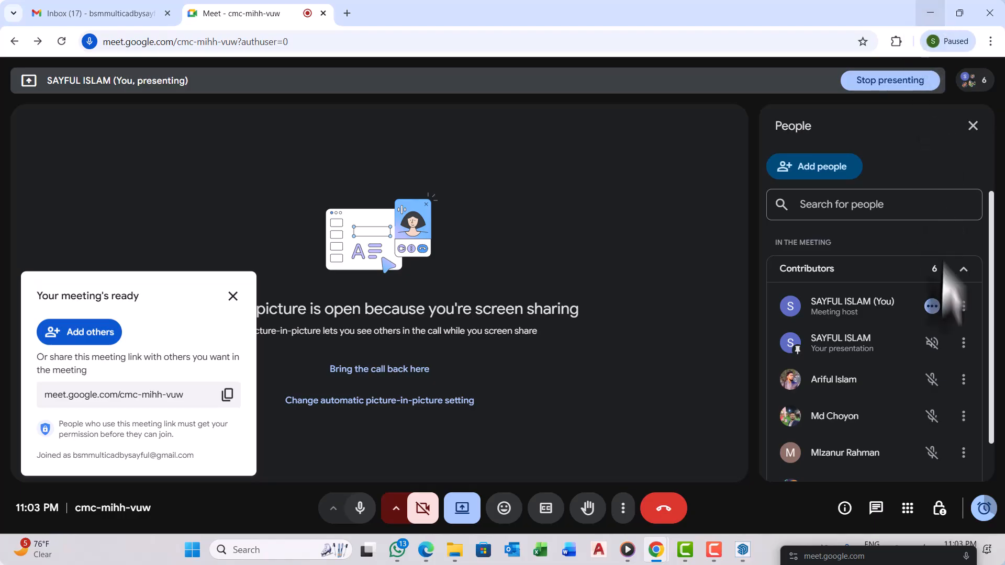
{"action": "scroll", "coordinate": [931, 395], "scroll_direction": "down", "scroll_amount": 1}
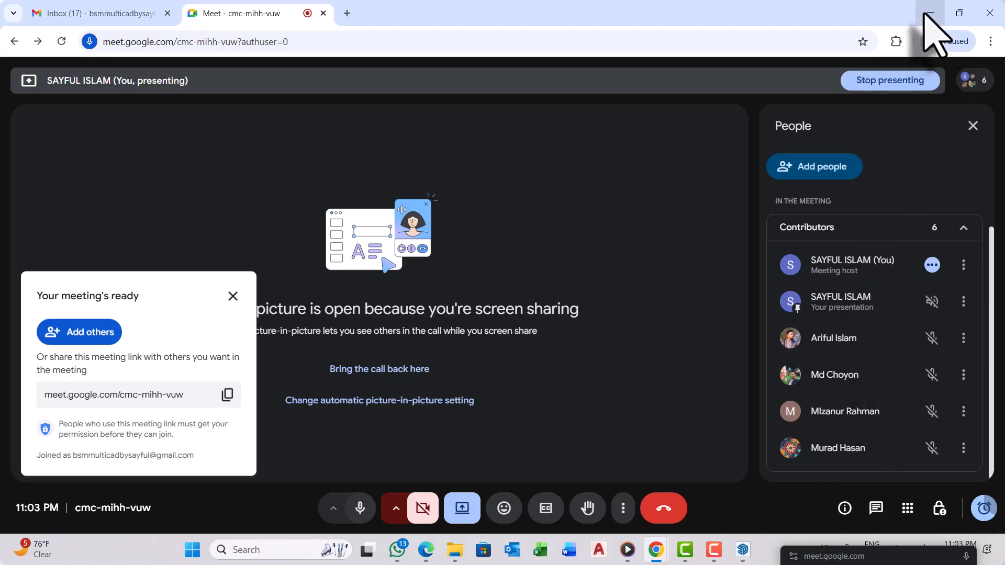
{"action": "left_click", "coordinate": [929, 12]}
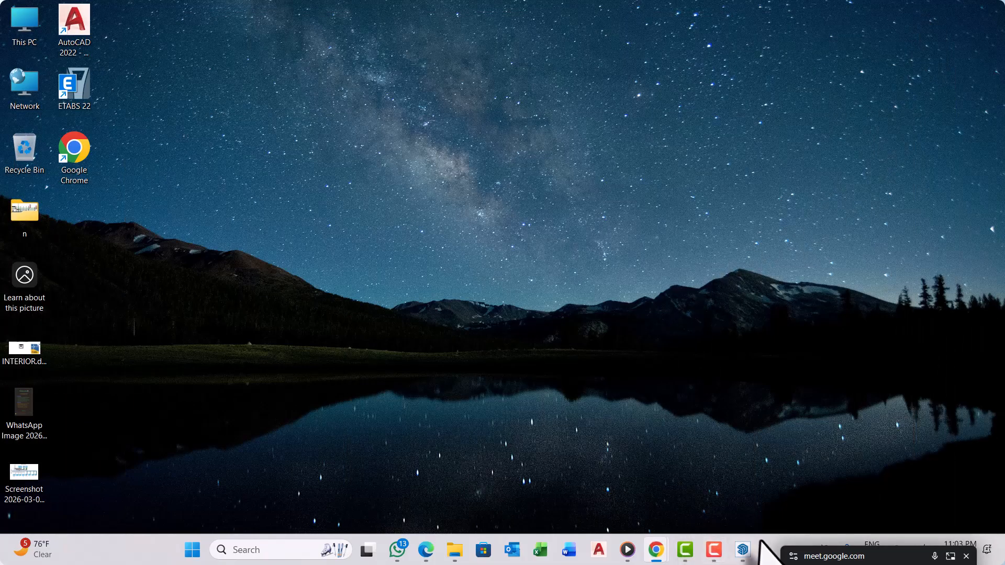
{"action": "left_click", "coordinate": [744, 549]}
Step: Survey the whole model around the curved window wall, including the building, columns and boundary line
{"action": "mouse_move", "coordinate": [765, 489]}
{"action": "middle_mouse_down"}
{"action": "mouse_move", "coordinate": [527, 314]}
{"action": "mouse_move", "coordinate": [449, 354]}
{"action": "mouse_move", "coordinate": [523, 330]}
{"action": "mouse_move", "coordinate": [456, 335]}
{"action": "middle_mouse_up"}
{"action": "scroll", "coordinate": [473, 299], "scroll_direction": "up", "scroll_amount": 4}
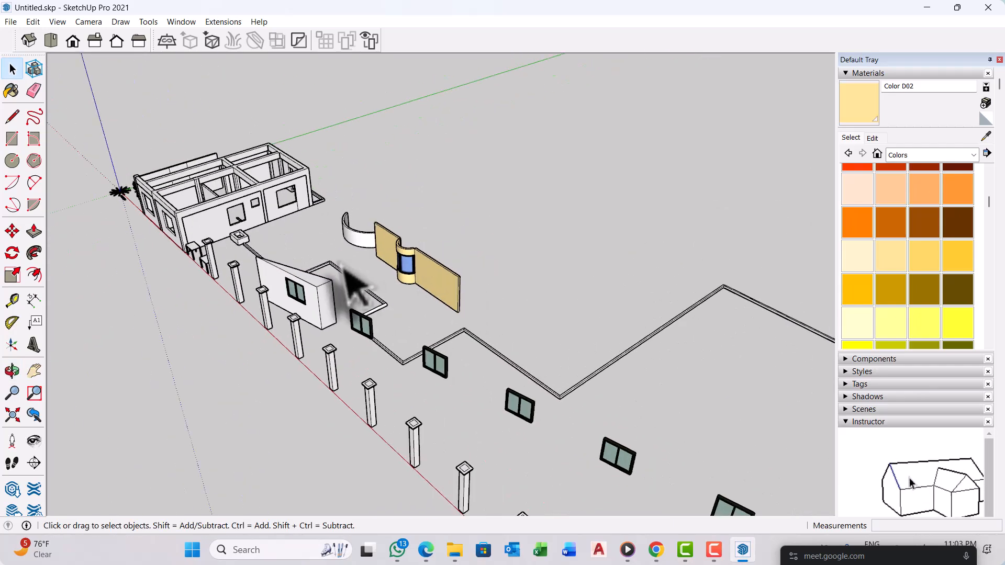
{"action": "scroll", "coordinate": [345, 269], "scroll_direction": "down", "scroll_amount": 5}
{"action": "scroll", "coordinate": [489, 359], "scroll_direction": "down", "scroll_amount": 4}
{"action": "middle_click_drag", "start_coordinate": [403, 377], "coordinate": [497, 381]}
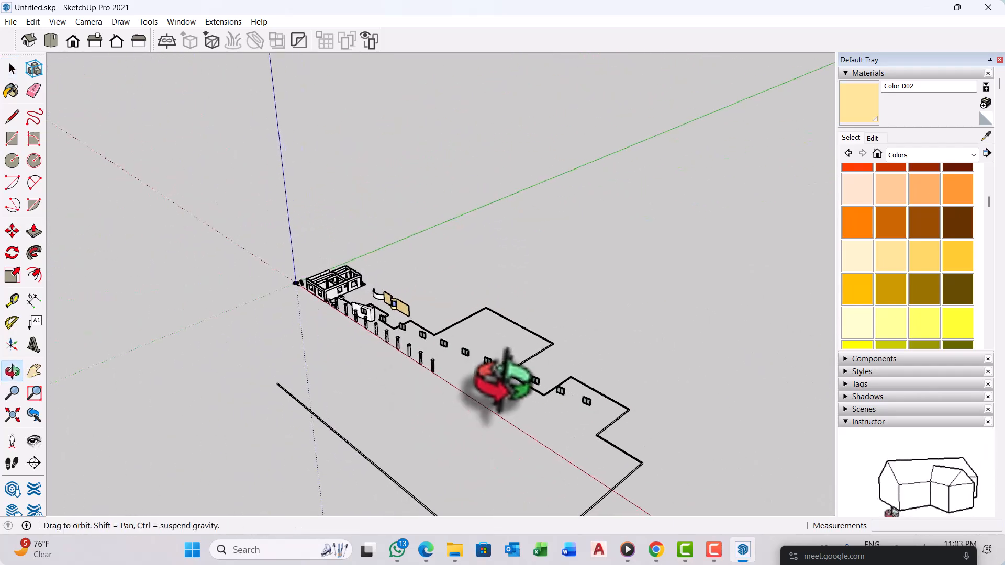
{"action": "scroll", "coordinate": [484, 335], "scroll_direction": "up", "scroll_amount": 4}
{"action": "scroll", "coordinate": [487, 340], "scroll_direction": "up", "scroll_amount": 5}
{"action": "middle_click_drag", "start_coordinate": [337, 314], "coordinate": [438, 330]}
{"action": "scroll", "coordinate": [435, 314], "scroll_direction": "up", "scroll_amount": 2}
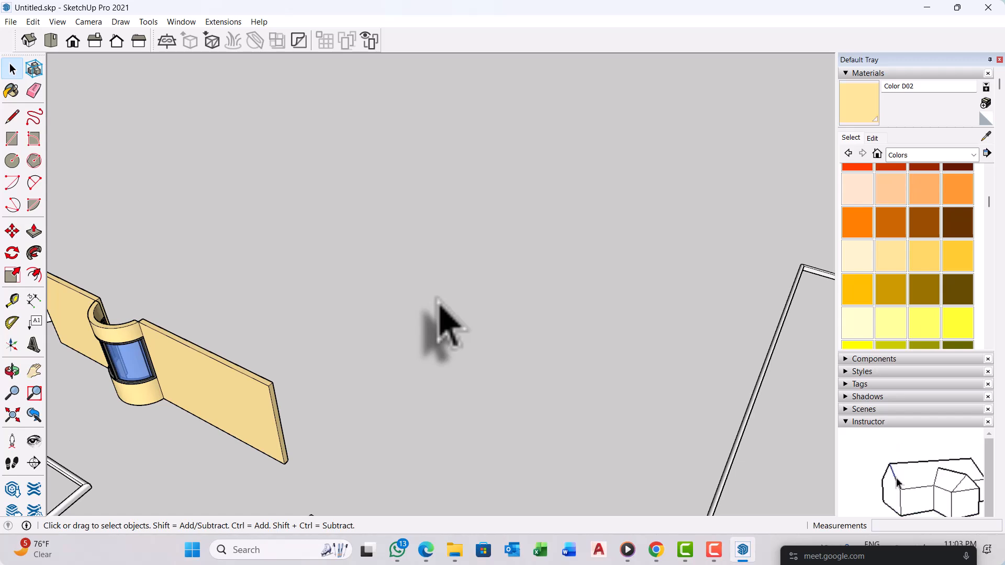
{"action": "scroll", "coordinate": [547, 281], "scroll_direction": "down", "scroll_amount": 3}
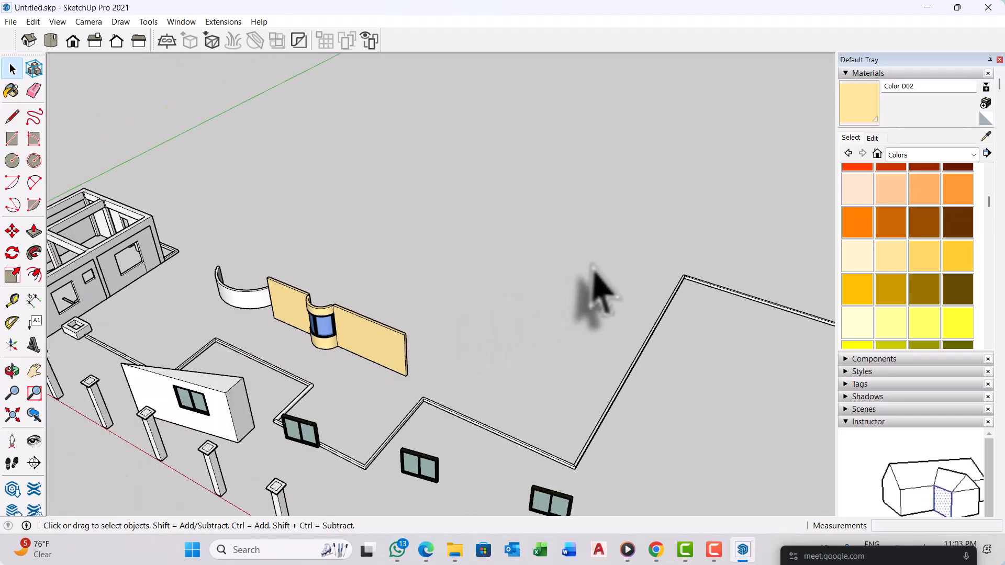
{"action": "scroll", "coordinate": [594, 293], "scroll_direction": "down", "scroll_amount": 4}
Step: Examine the front of the curved window and its two adjoining flat walls
{"action": "scroll", "coordinate": [403, 346], "scroll_direction": "up", "scroll_amount": 5}
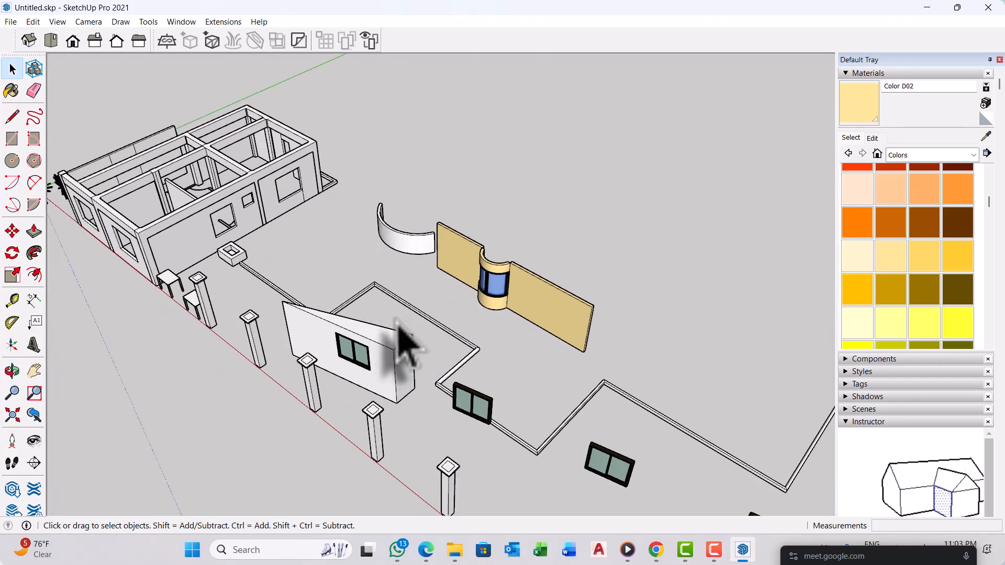
{"action": "scroll", "coordinate": [492, 332], "scroll_direction": "up", "scroll_amount": 5}
{"action": "scroll", "coordinate": [662, 258], "scroll_direction": "up", "scroll_amount": 6}
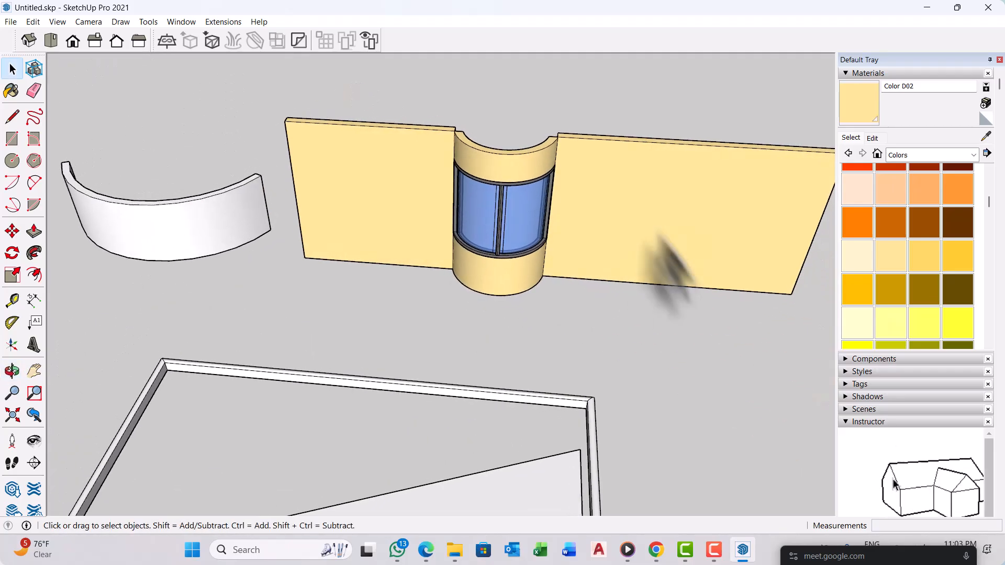
{"action": "middle_click_drag", "start_coordinate": [583, 206], "coordinate": [440, 258]}
{"action": "scroll", "coordinate": [459, 277], "scroll_direction": "down", "scroll_amount": 5}
{"action": "scroll", "coordinate": [439, 258], "scroll_direction": "up", "scroll_amount": 5}
{"action": "mouse_move", "coordinate": [492, 240]}
{"action": "middle_mouse_down"}
{"action": "mouse_move", "coordinate": [482, 243]}
{"action": "mouse_move", "coordinate": [490, 256]}
{"action": "middle_mouse_up"}
{"action": "scroll", "coordinate": [497, 278], "scroll_direction": "down", "scroll_amount": 5}
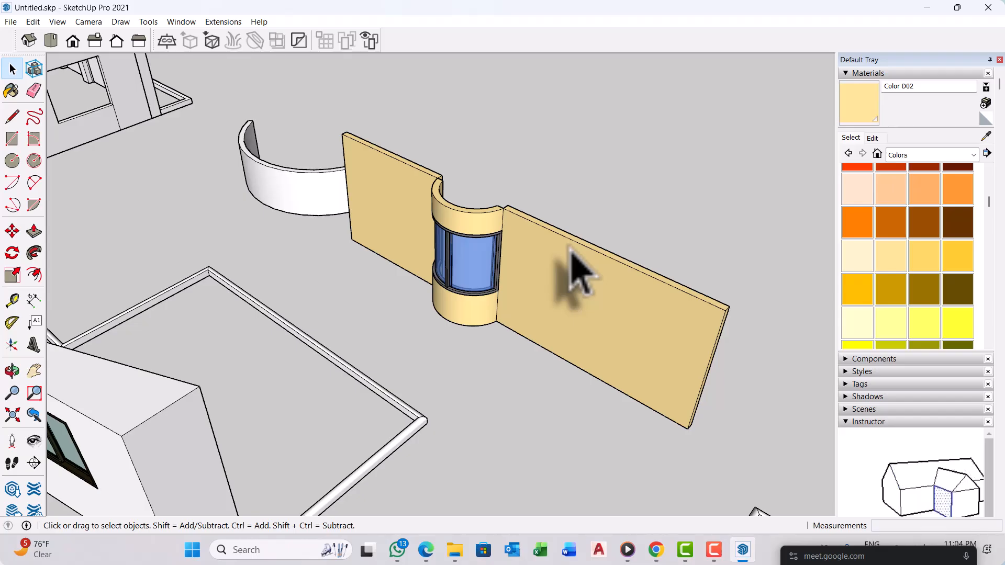
Step: Push/Pull the end face of the shorter flat wall about 5 1/8" to meet the curved wall's inner edge
{"action": "middle_click_drag", "start_coordinate": [471, 246], "coordinate": [489, 207]}
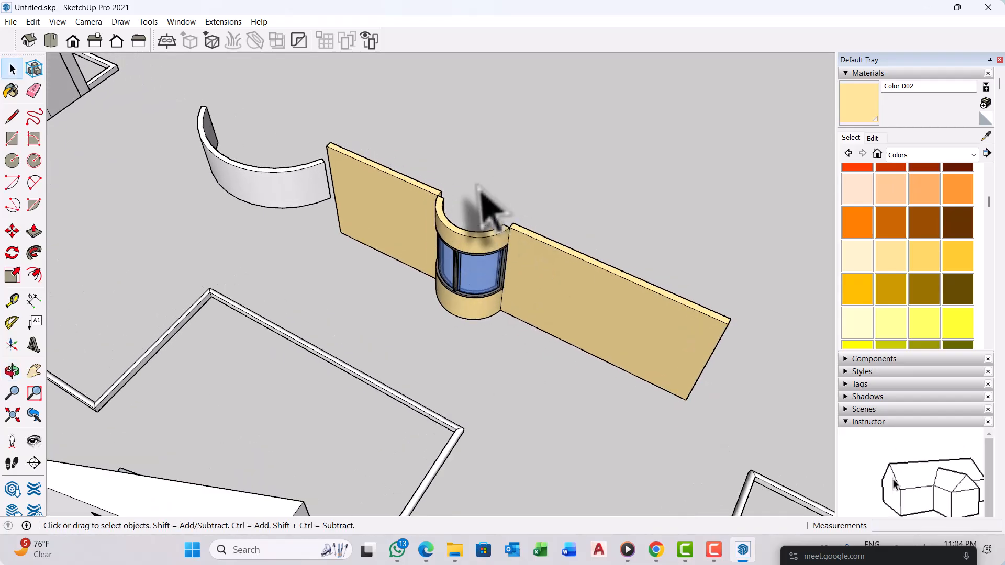
{"action": "scroll", "coordinate": [490, 207], "scroll_direction": "up", "scroll_amount": 10}
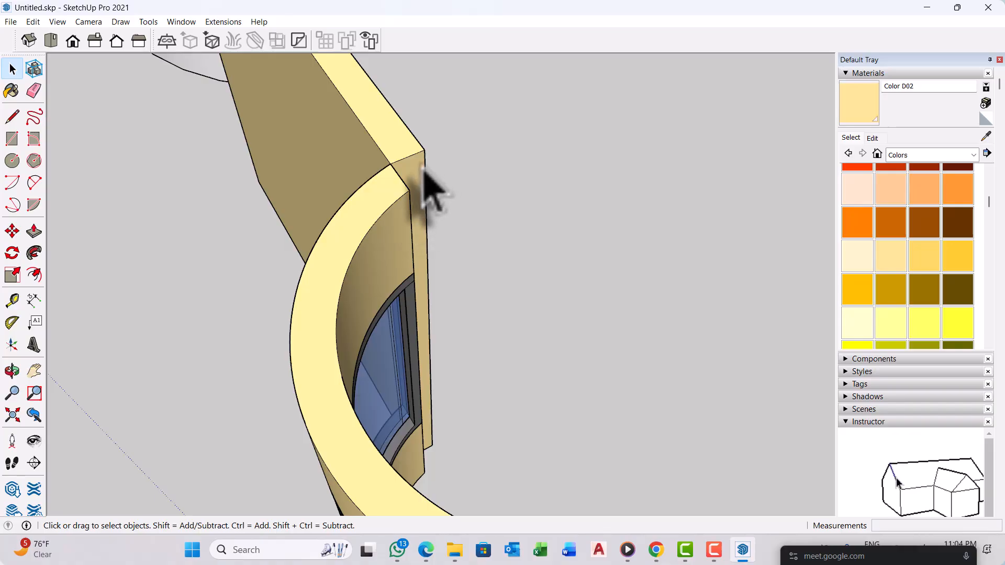
{"action": "triple_click", "coordinate": [425, 170]}
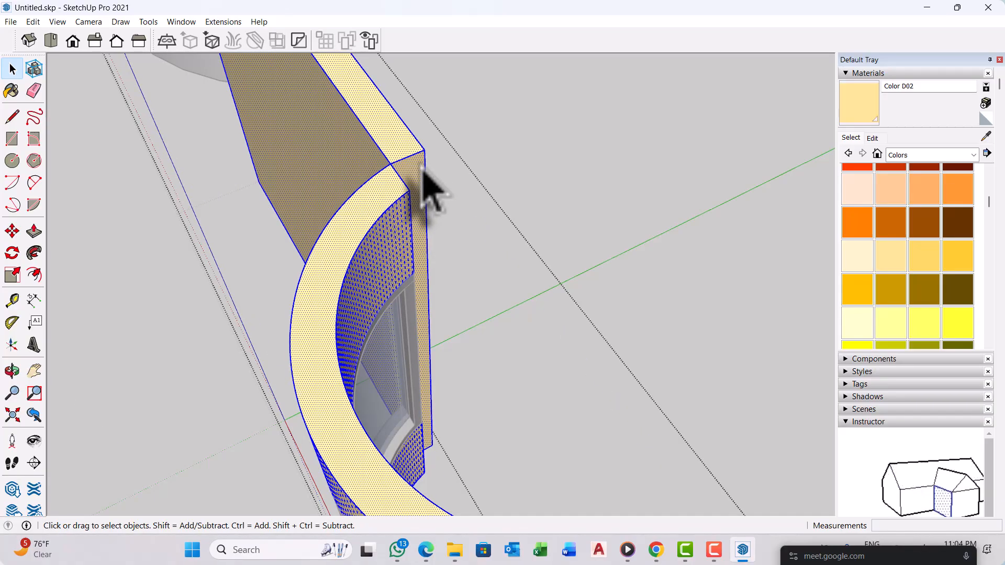
{"action": "scroll", "coordinate": [422, 169], "scroll_direction": "up", "scroll_amount": 2}
{"action": "key", "text": "p"}
{"action": "left_click", "coordinate": [414, 171]}
{"action": "left_click", "coordinate": [413, 199]}
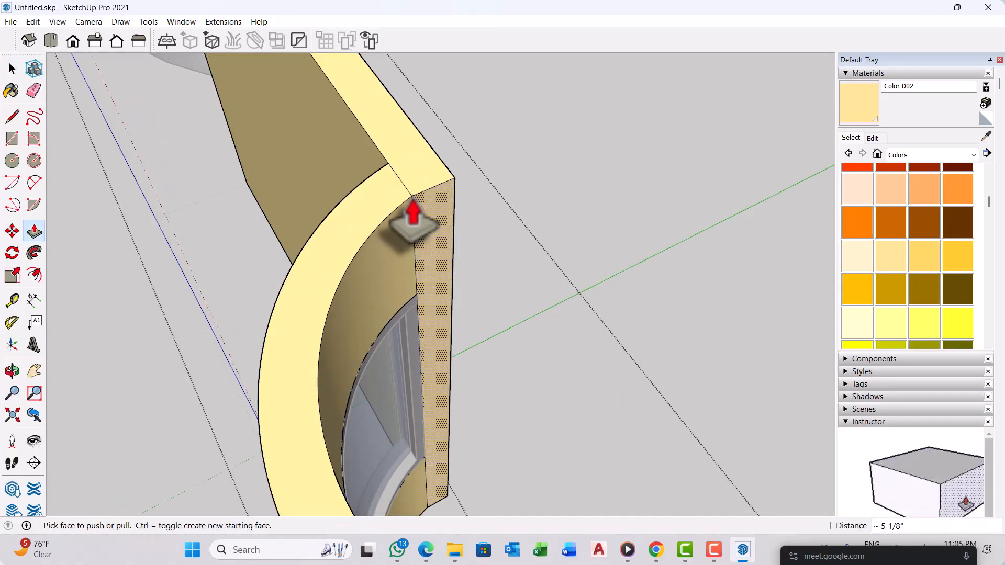
Step: Push/Pull the end face of the longer flat wall until it is flush with the curved wall's inner edge
{"action": "scroll", "coordinate": [265, 206], "scroll_direction": "down", "scroll_amount": 8}
{"action": "middle_click_drag", "start_coordinate": [247, 287], "coordinate": [672, 296]}
{"action": "middle_click_drag", "start_coordinate": [420, 325], "coordinate": [618, 320]}
{"action": "scroll", "coordinate": [451, 281], "scroll_direction": "up", "scroll_amount": 6}
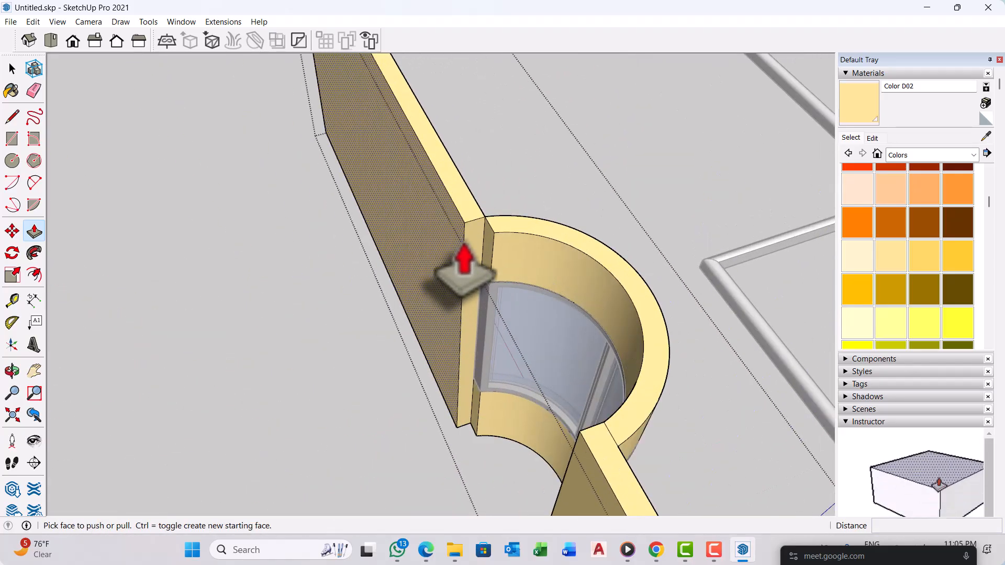
{"action": "scroll", "coordinate": [466, 242], "scroll_direction": "up", "scroll_amount": 2}
{"action": "left_click", "coordinate": [473, 233]}
{"action": "left_click", "coordinate": [509, 229]}
{"action": "scroll", "coordinate": [476, 203], "scroll_direction": "down", "scroll_amount": 2}
{"action": "key", "text": "space"}
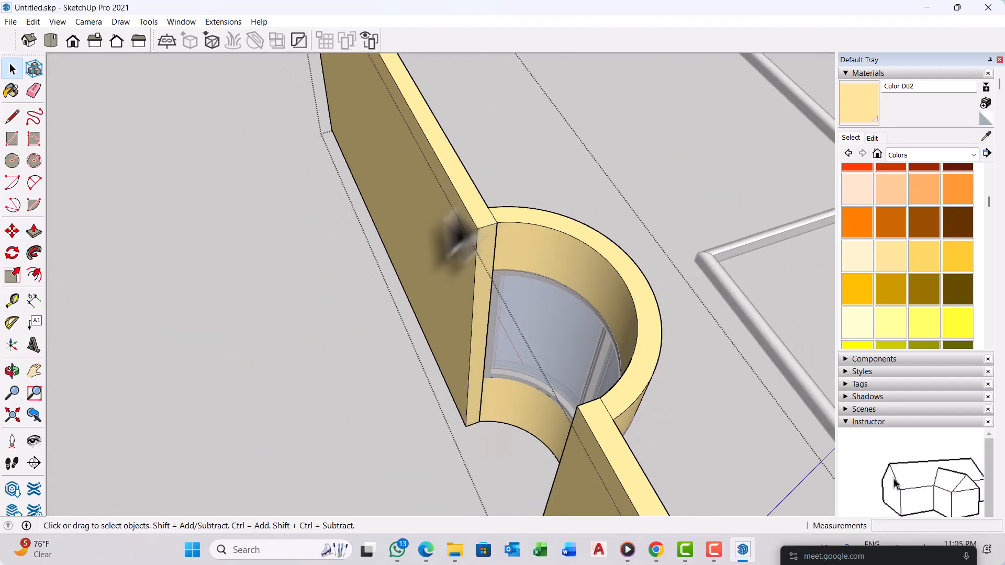
Step: Delete the top seam lines where the curved wall joins the two flat walls
{"action": "scroll", "coordinate": [456, 238], "scroll_direction": "down", "scroll_amount": 4}
{"action": "middle_click_drag", "start_coordinate": [488, 359], "coordinate": [429, 272]}
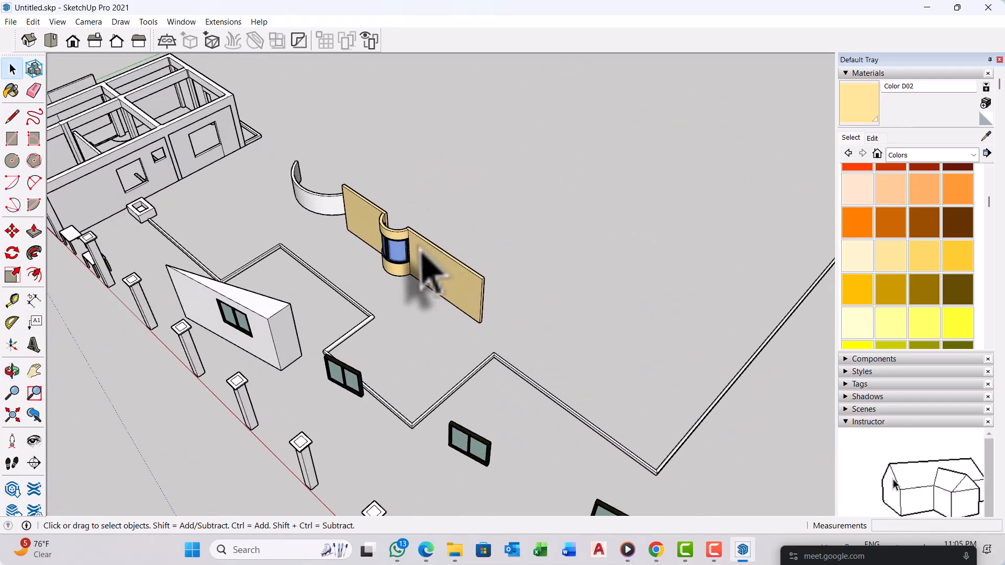
{"action": "scroll", "coordinate": [421, 252], "scroll_direction": "up", "scroll_amount": 10}
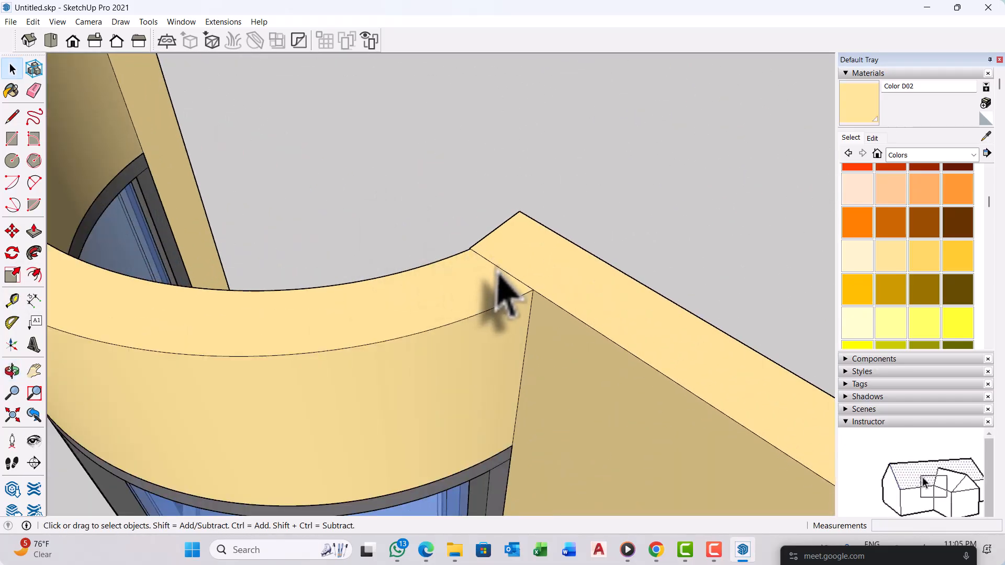
{"action": "double_click", "coordinate": [497, 270]}
{"action": "triple_click", "coordinate": [497, 270]}
{"action": "left_click", "coordinate": [502, 269]}
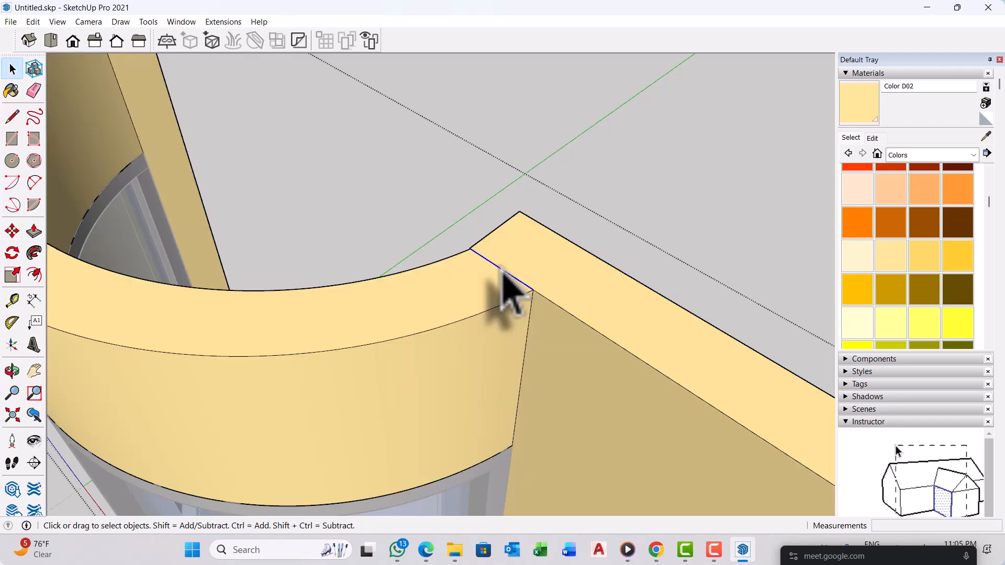
{"action": "middle_click_drag", "start_coordinate": [504, 270], "coordinate": [328, 148]}
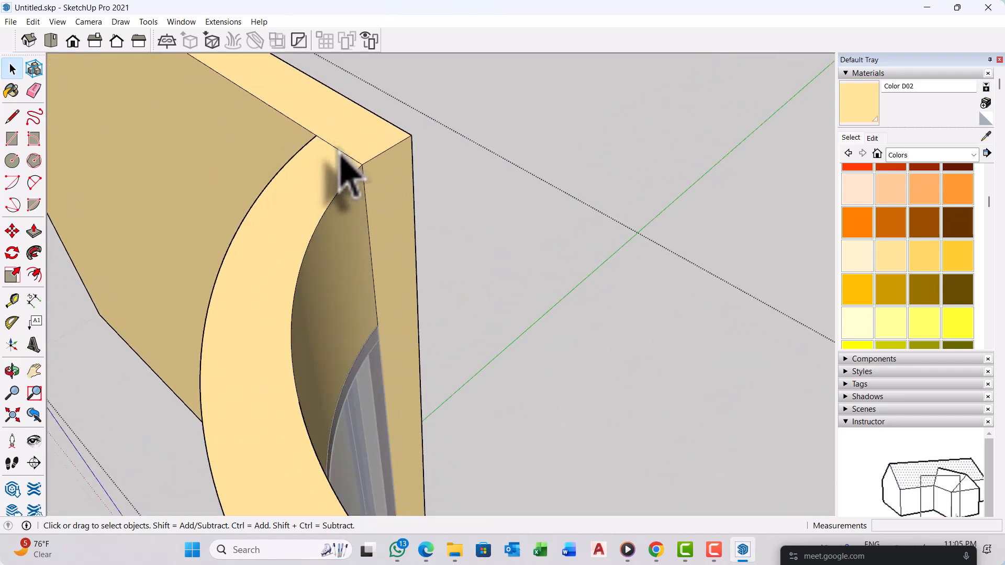
{"action": "scroll", "coordinate": [345, 157], "scroll_direction": "down", "scroll_amount": 10}
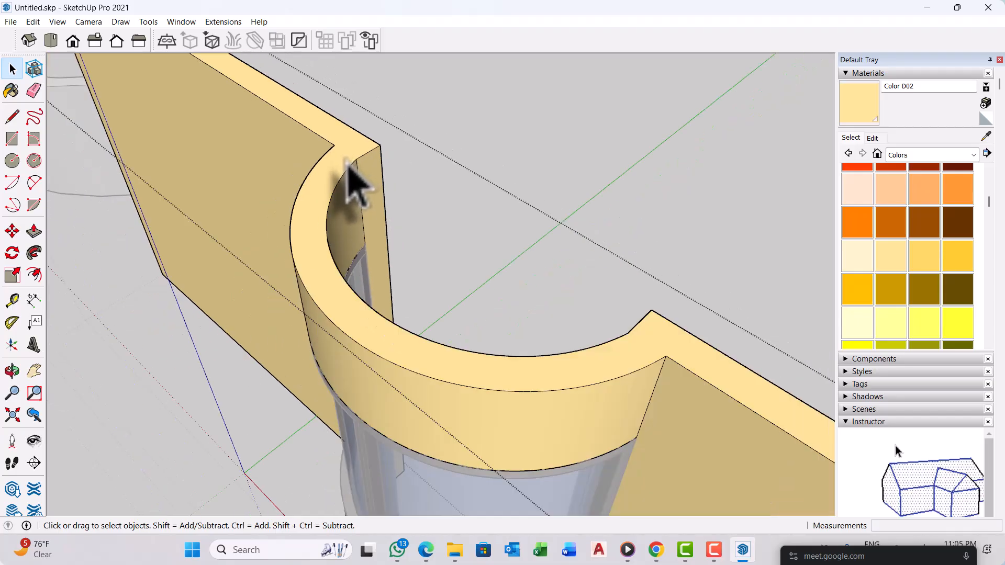
Step: Examine the finished curved window and its frame up close from the front
{"action": "scroll", "coordinate": [411, 202], "scroll_direction": "down", "scroll_amount": 6}
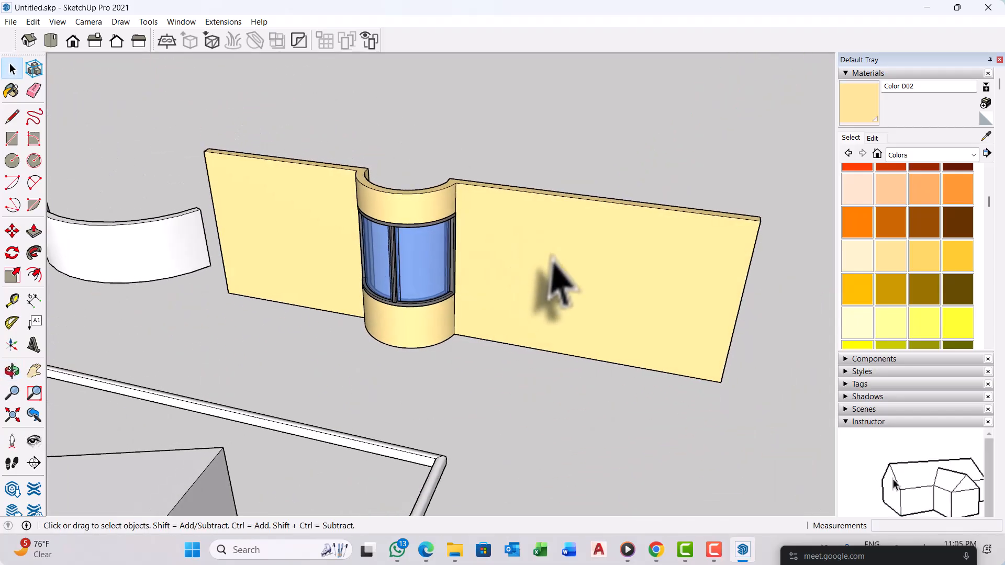
{"action": "middle_click_drag", "start_coordinate": [549, 287], "coordinate": [449, 281]}
{"action": "scroll", "coordinate": [498, 314], "scroll_direction": "up", "scroll_amount": 6}
{"action": "scroll", "coordinate": [380, 309], "scroll_direction": "up", "scroll_amount": 3}
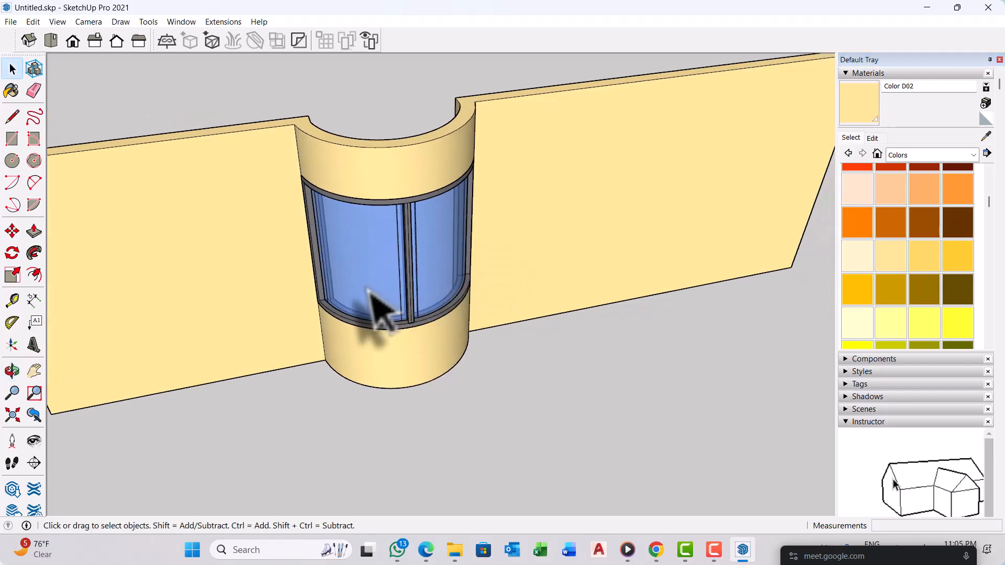
{"action": "middle_click_drag", "start_coordinate": [367, 288], "coordinate": [471, 314]}
{"action": "scroll", "coordinate": [421, 307], "scroll_direction": "up", "scroll_amount": 6}
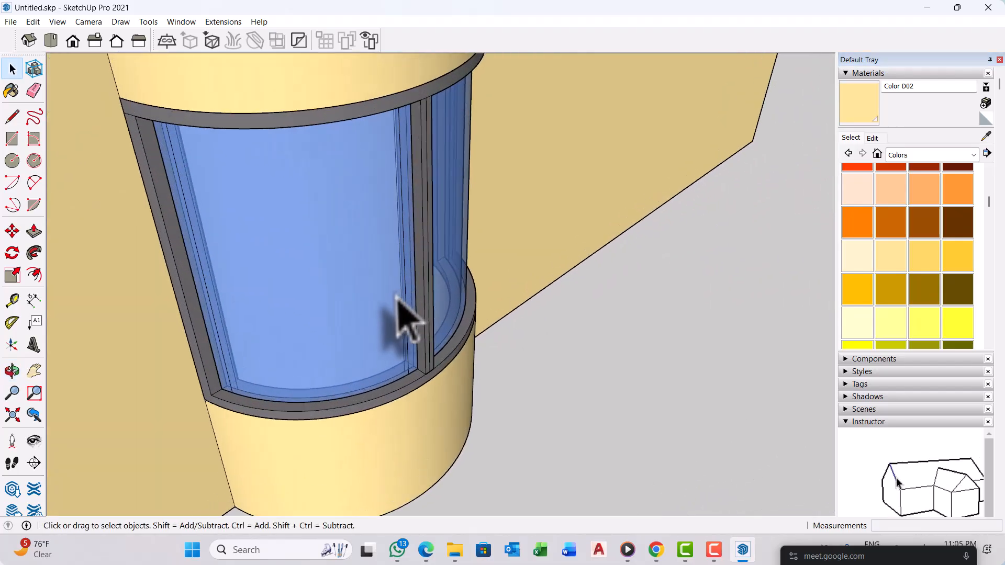
{"action": "scroll", "coordinate": [434, 311], "scroll_direction": "down", "scroll_amount": 6}
{"action": "mouse_move", "coordinate": [434, 311]}
{"action": "middle_mouse_down"}
{"action": "mouse_move", "coordinate": [338, 284]}
{"action": "mouse_move", "coordinate": [374, 277]}
{"action": "mouse_move", "coordinate": [459, 310]}
{"action": "mouse_move", "coordinate": [448, 280]}
{"action": "mouse_move", "coordinate": [448, 303]}
{"action": "middle_mouse_up"}
Step: Examine the finished curved window wall alongside the building, columns and other windows in the whole model
{"action": "scroll", "coordinate": [337, 284], "scroll_direction": "down", "scroll_amount": 3}
{"action": "scroll", "coordinate": [453, 309], "scroll_direction": "up", "scroll_amount": 3}
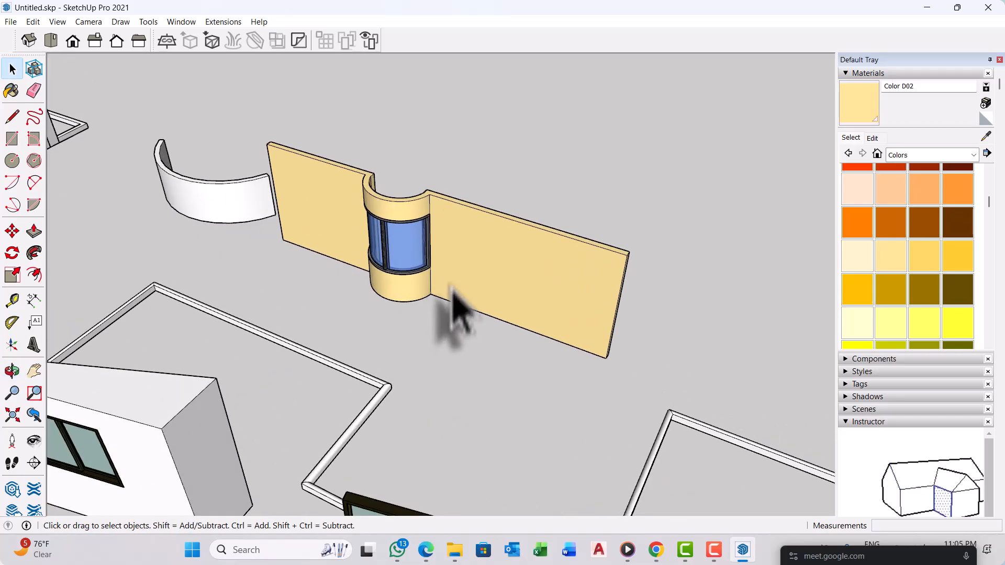
{"action": "scroll", "coordinate": [453, 293], "scroll_direction": "down", "scroll_amount": 4}
{"action": "middle_click_drag", "start_coordinate": [422, 246], "coordinate": [455, 337]}
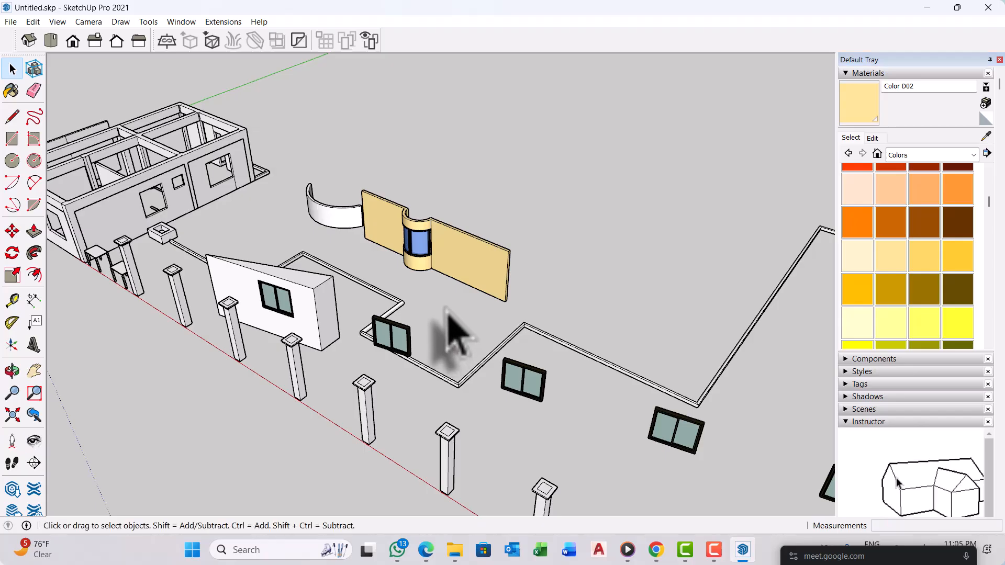
{"action": "scroll", "coordinate": [366, 265], "scroll_direction": "down", "scroll_amount": 4}
{"action": "scroll", "coordinate": [440, 303], "scroll_direction": "up", "scroll_amount": 5}
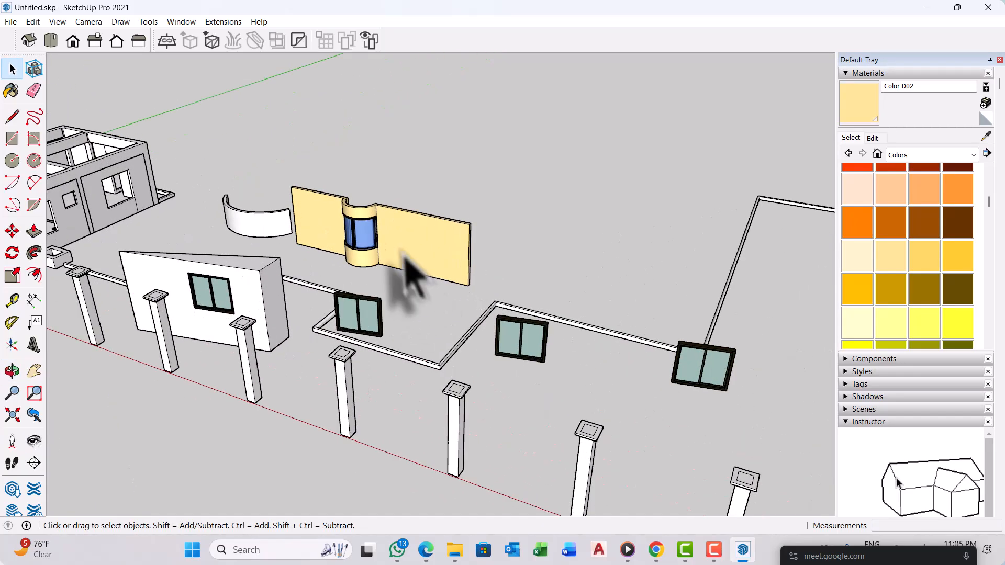
{"action": "scroll", "coordinate": [398, 267], "scroll_direction": "up", "scroll_amount": 2}
{"action": "scroll", "coordinate": [385, 265], "scroll_direction": "down", "scroll_amount": 3}
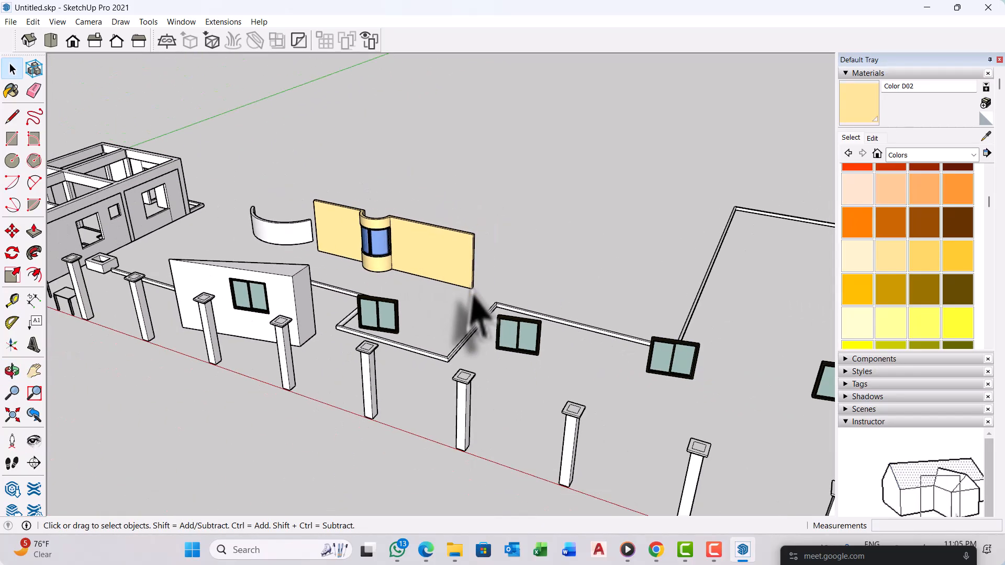
{"action": "scroll", "coordinate": [473, 314], "scroll_direction": "down", "scroll_amount": 3}
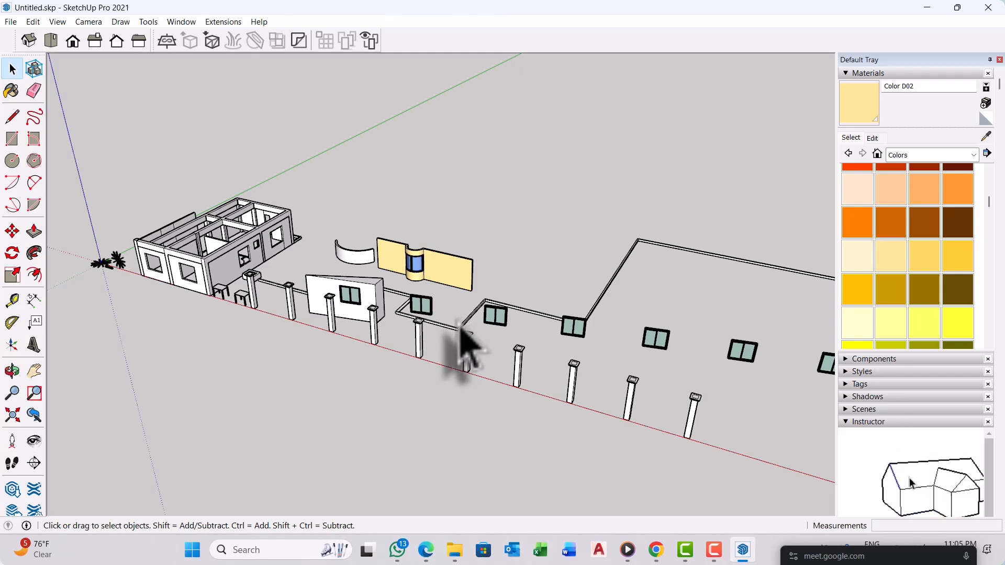
Step: Examine the roofless building, the small tables and the nearest columns from close range and from a low viewpoint
{"action": "scroll", "coordinate": [288, 264], "scroll_direction": "up", "scroll_amount": 2}
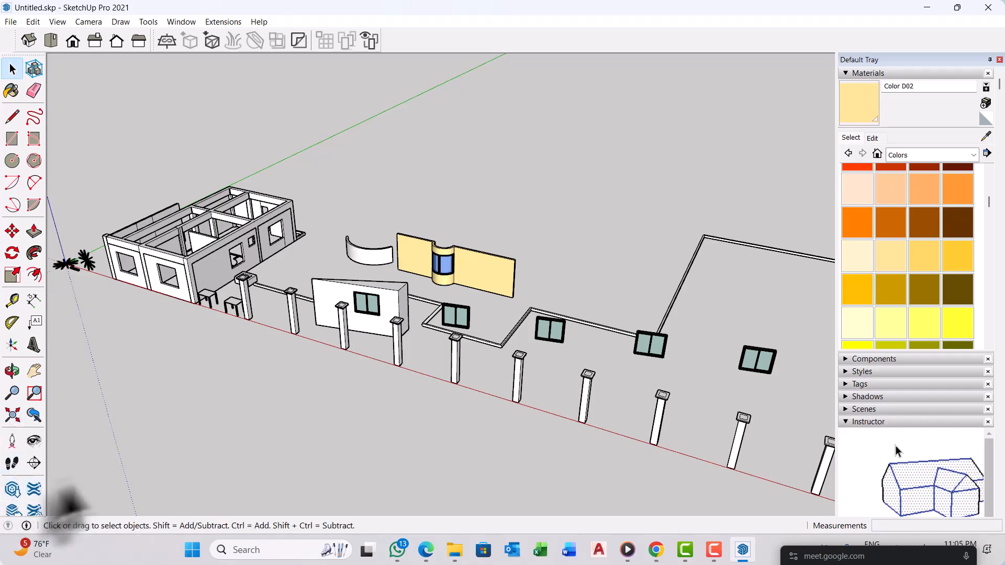
{"action": "scroll", "coordinate": [99, 298], "scroll_direction": "up", "scroll_amount": 3}
{"action": "middle_click_drag", "start_coordinate": [105, 314], "coordinate": [136, 314]}
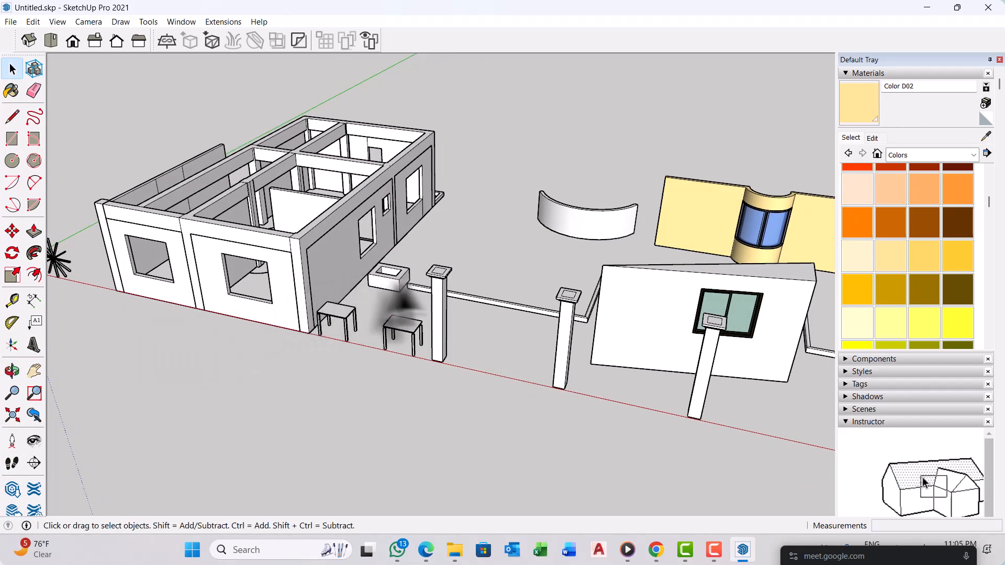
{"action": "scroll", "coordinate": [468, 306], "scroll_direction": "up", "scroll_amount": 3}
{"action": "middle_click_drag", "start_coordinate": [471, 314], "coordinate": [422, 209]}
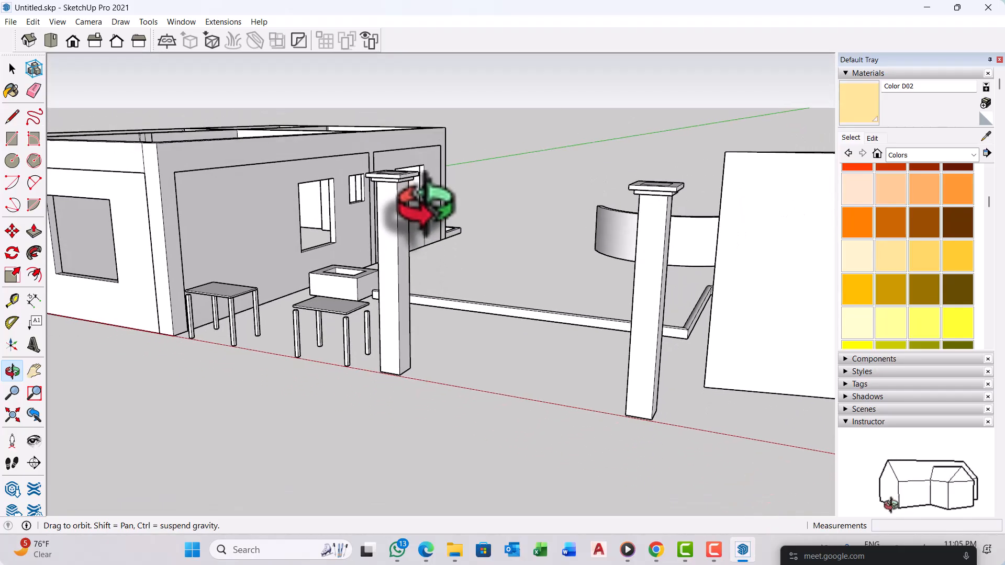
{"action": "scroll", "coordinate": [422, 202], "scroll_direction": "up", "scroll_amount": 5}
{"action": "scroll", "coordinate": [293, 280], "scroll_direction": "down", "scroll_amount": 8}
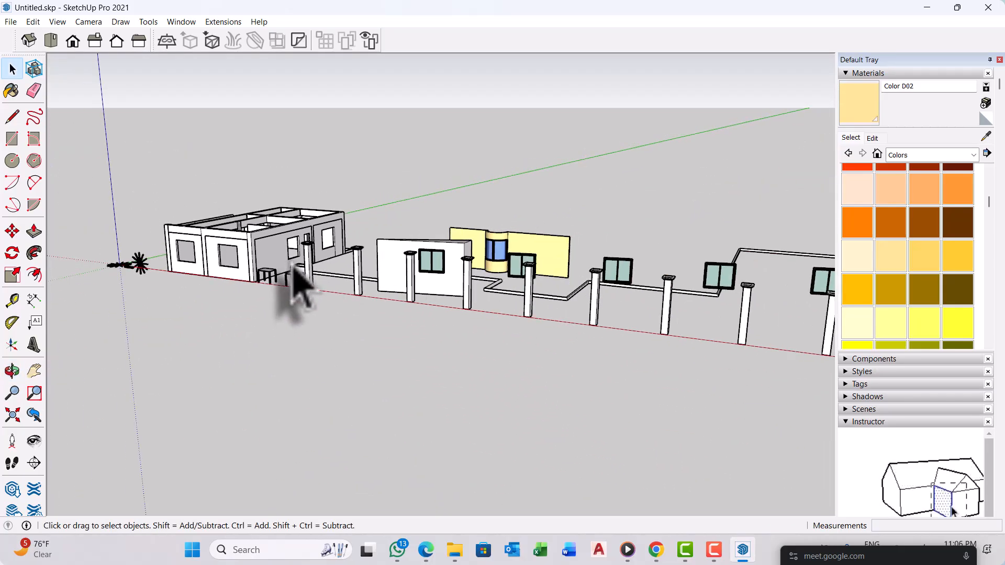
{"action": "scroll", "coordinate": [293, 277], "scroll_direction": "down", "scroll_amount": 5}
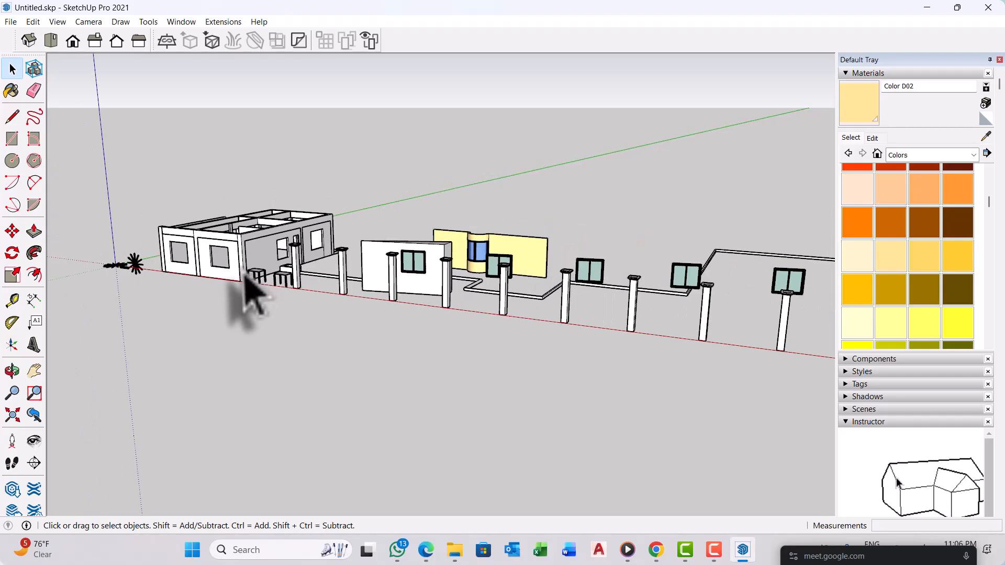
Step: Examine the row of windows and columns along the red axis, from the whole site down to close range
{"action": "middle_click_drag", "start_coordinate": [240, 276], "coordinate": [370, 337]}
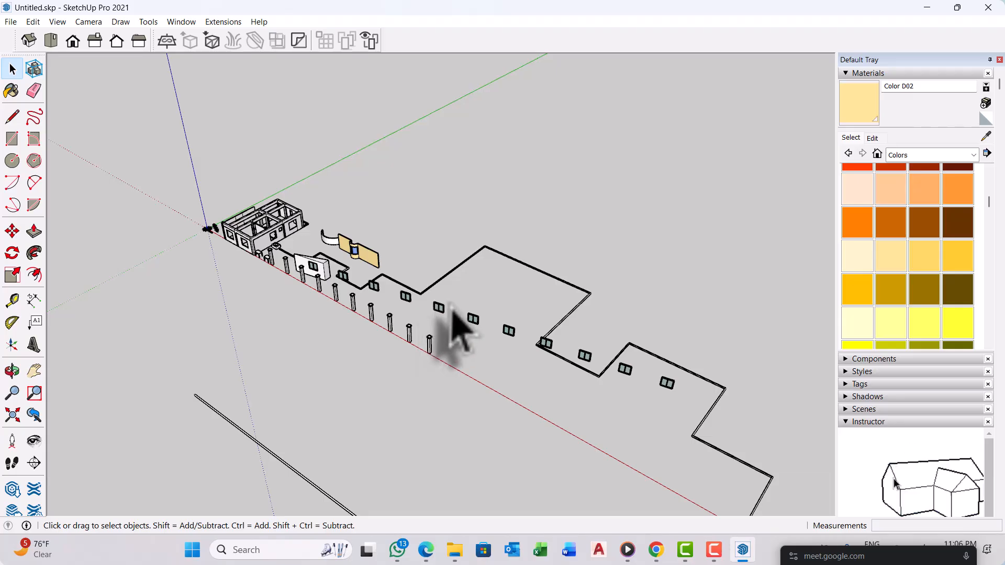
{"action": "scroll", "coordinate": [438, 332], "scroll_direction": "up", "scroll_amount": 3}
{"action": "middle_click_drag", "start_coordinate": [370, 335], "coordinate": [403, 321]}
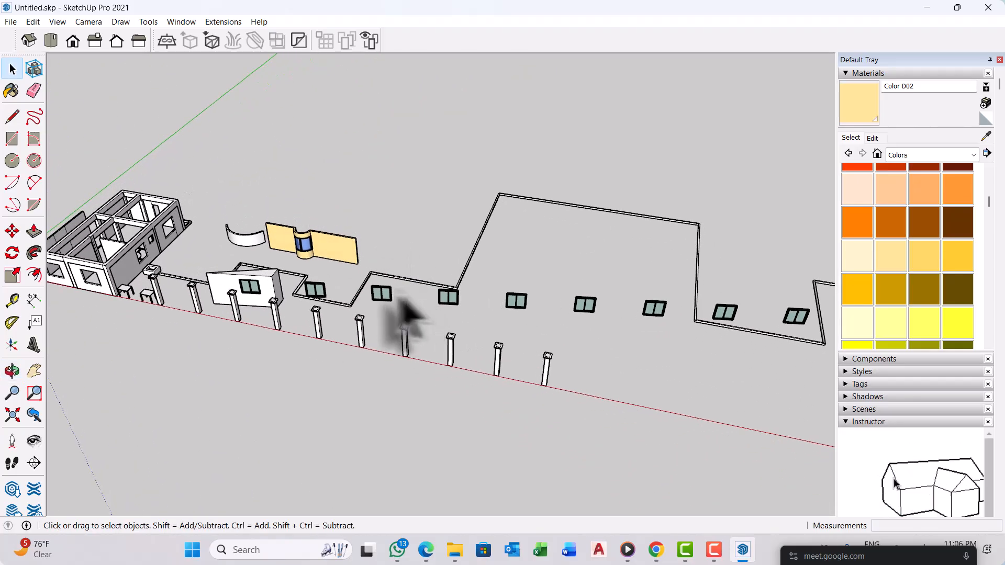
{"action": "scroll", "coordinate": [393, 314], "scroll_direction": "up", "scroll_amount": 2}
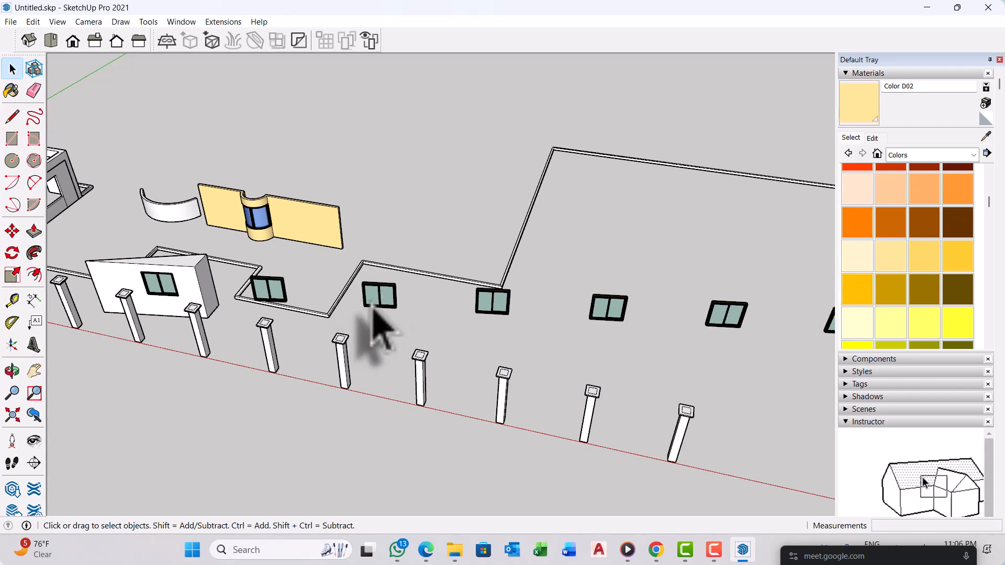
{"action": "scroll", "coordinate": [385, 298], "scroll_direction": "up", "scroll_amount": 4}
{"action": "middle_click_drag", "start_coordinate": [362, 302], "coordinate": [508, 314]}
{"action": "scroll", "coordinate": [510, 332], "scroll_direction": "down", "scroll_amount": 10}
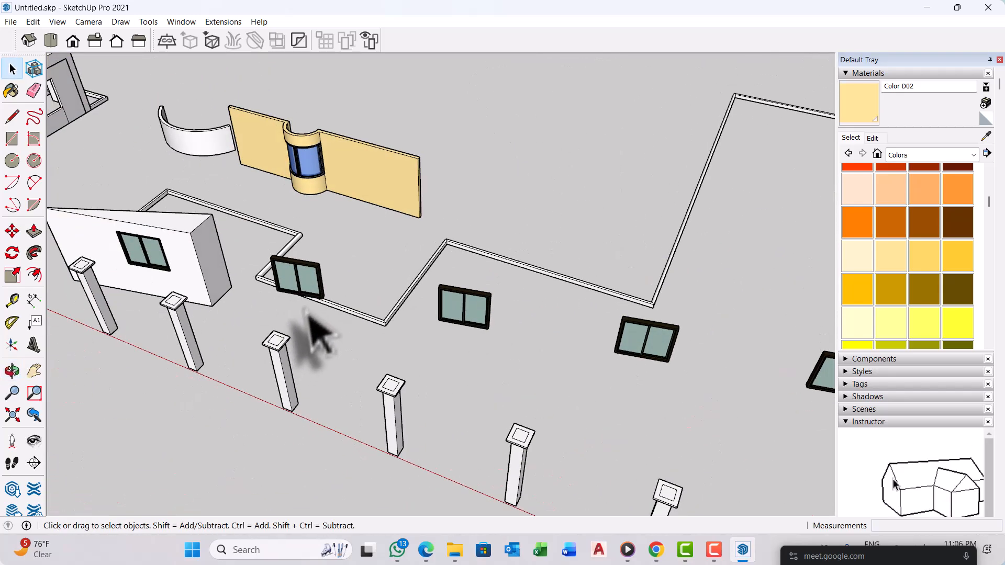
Step: Review the curved window wall up close and within the full site outline, including the open ground behind it
{"action": "scroll", "coordinate": [341, 304], "scroll_direction": "up", "scroll_amount": 5}
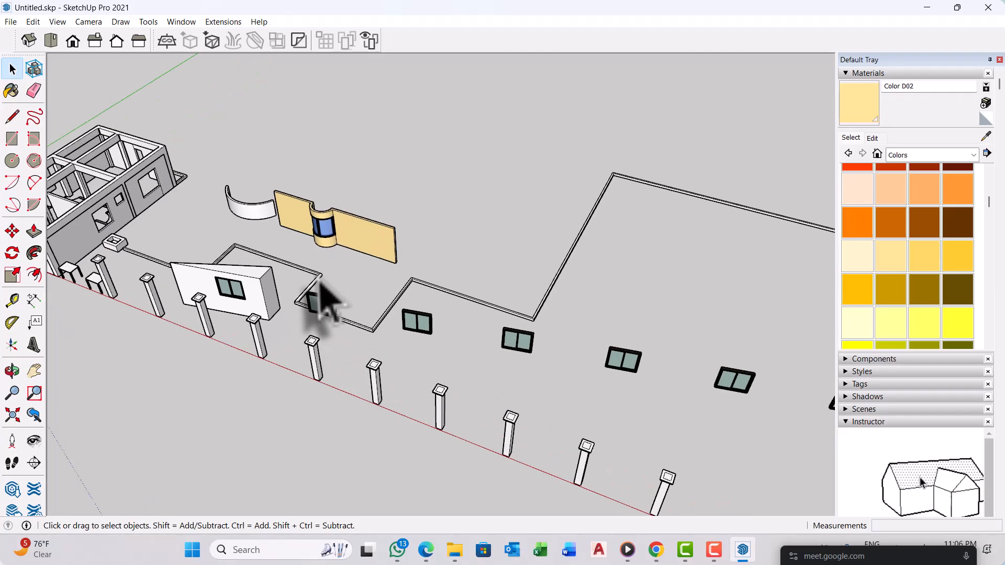
{"action": "scroll", "coordinate": [340, 246], "scroll_direction": "up", "scroll_amount": 3}
{"action": "scroll", "coordinate": [331, 214], "scroll_direction": "up", "scroll_amount": 2}
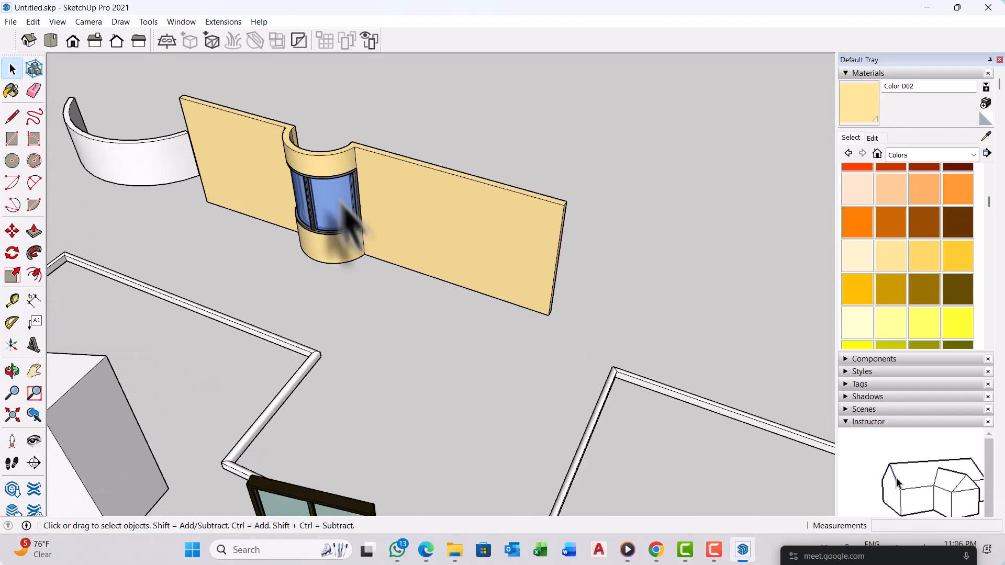
{"action": "scroll", "coordinate": [385, 272], "scroll_direction": "down", "scroll_amount": 4}
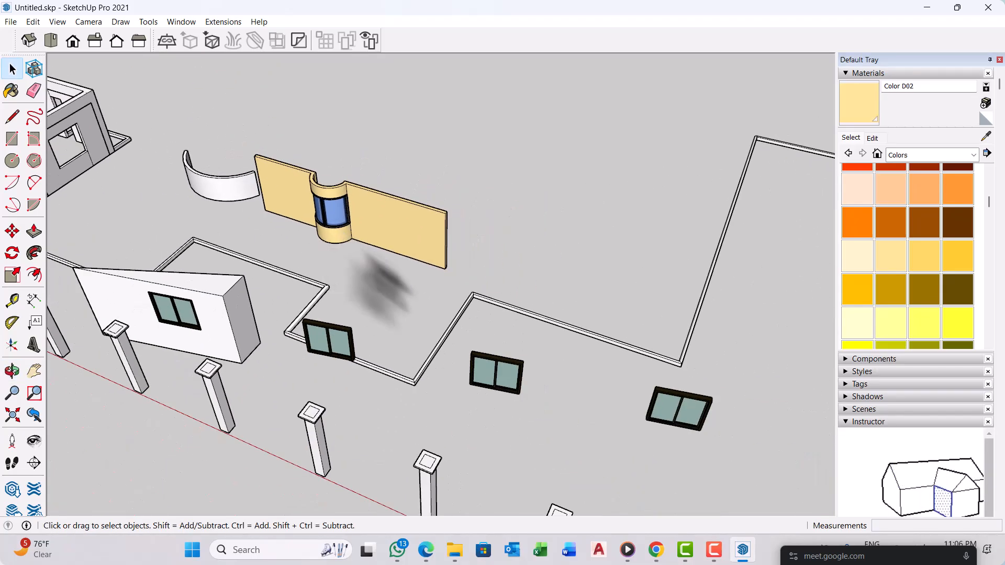
{"action": "mouse_move", "coordinate": [385, 287]}
{"action": "middle_mouse_down"}
{"action": "mouse_move", "coordinate": [441, 287]}
{"action": "mouse_move", "coordinate": [403, 292]}
{"action": "middle_mouse_up"}
{"action": "scroll", "coordinate": [408, 294], "scroll_direction": "down", "scroll_amount": 3}
{"action": "scroll", "coordinate": [534, 309], "scroll_direction": "down", "scroll_amount": 6}
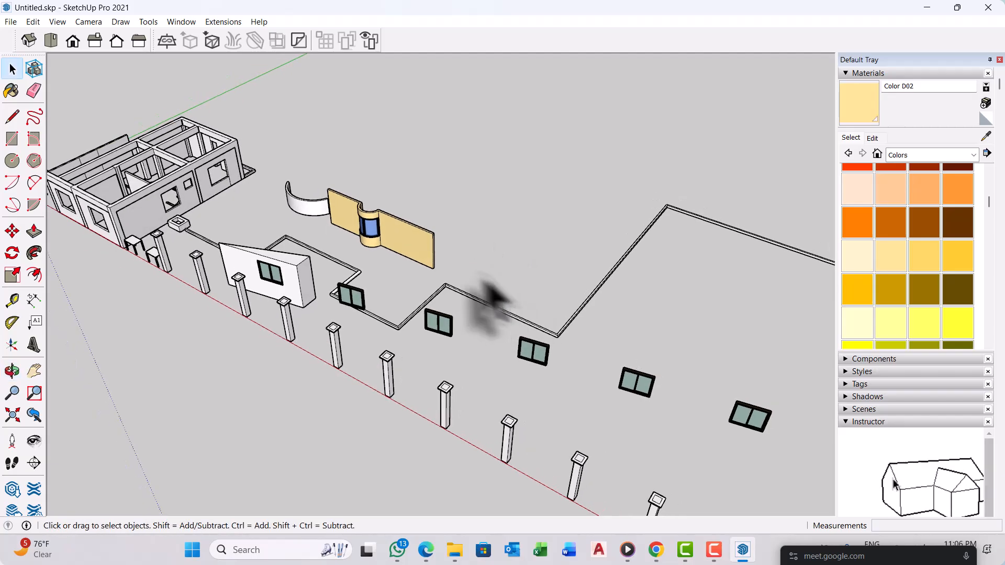
{"action": "scroll", "coordinate": [327, 250], "scroll_direction": "up", "scroll_amount": 5}
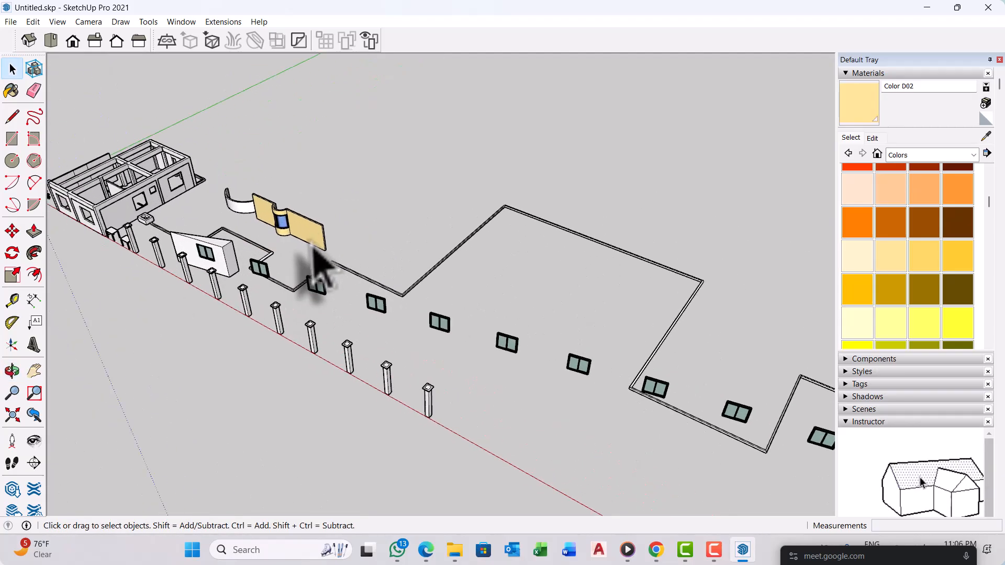
{"action": "scroll", "coordinate": [400, 234], "scroll_direction": "down", "scroll_amount": 3}
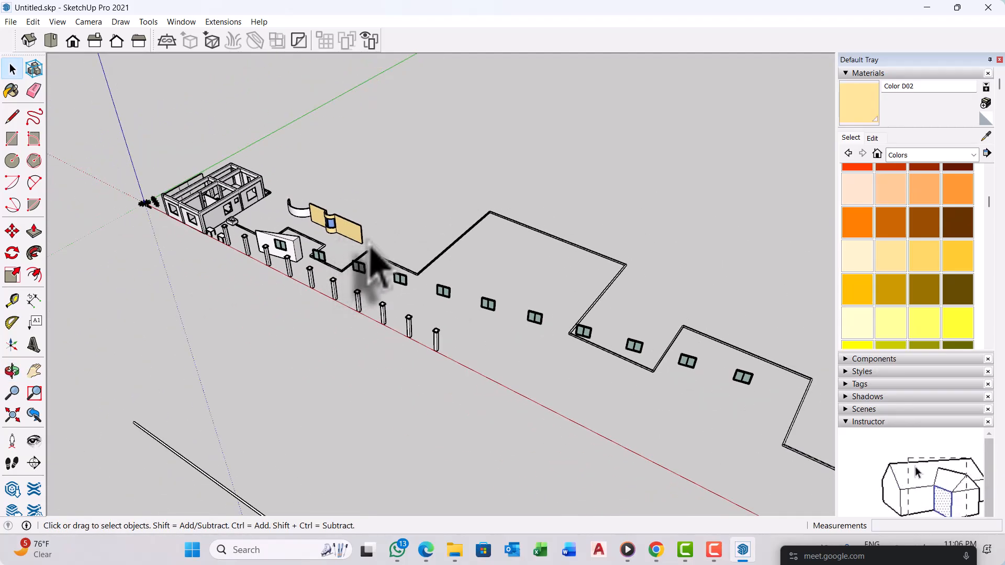
{"action": "scroll", "coordinate": [427, 308], "scroll_direction": "down", "scroll_amount": 4}
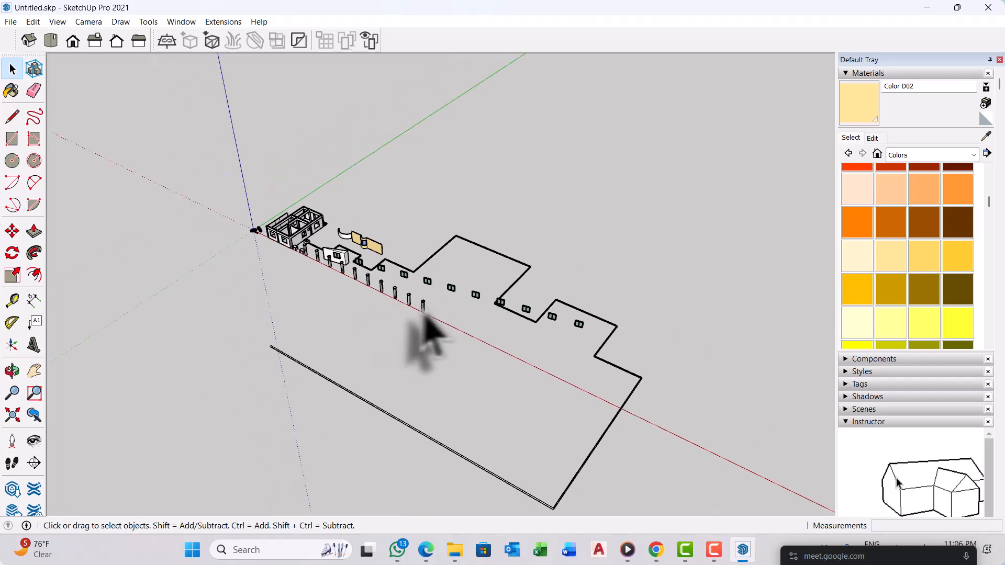
{"action": "scroll", "coordinate": [371, 233], "scroll_direction": "up", "scroll_amount": 2}
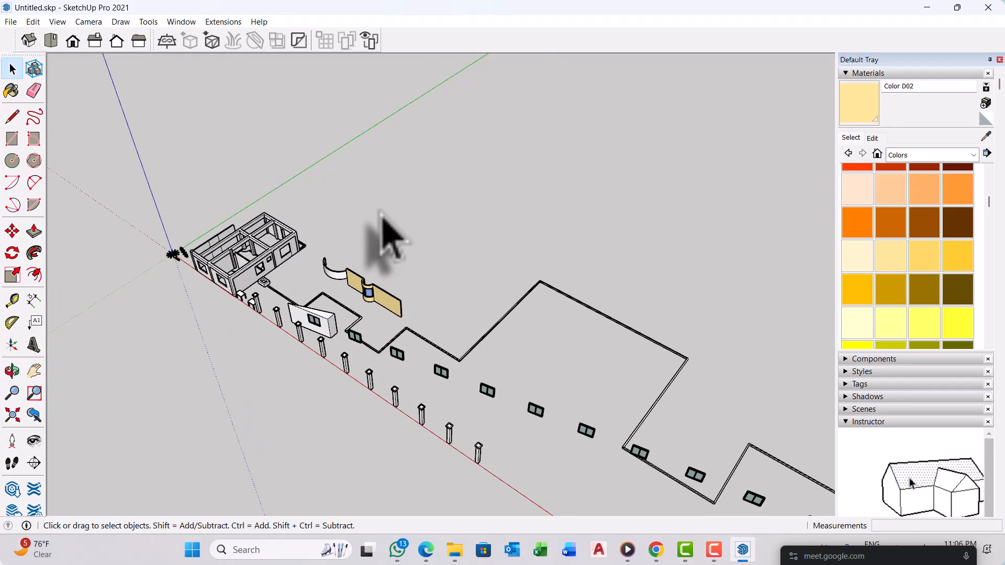
{"action": "scroll", "coordinate": [382, 213], "scroll_direction": "up", "scroll_amount": 3}
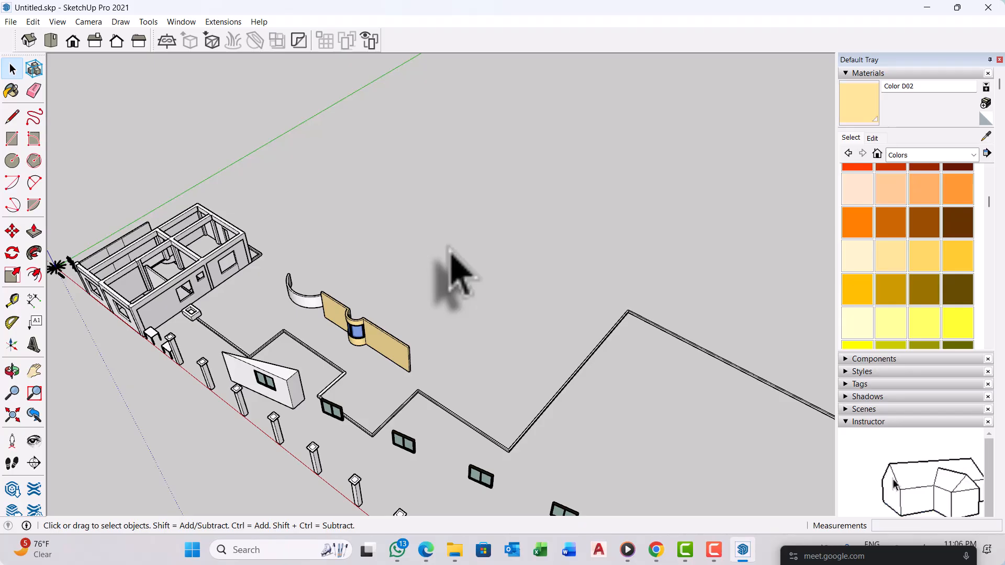
{"action": "scroll", "coordinate": [459, 283], "scroll_direction": "up", "scroll_amount": 1}
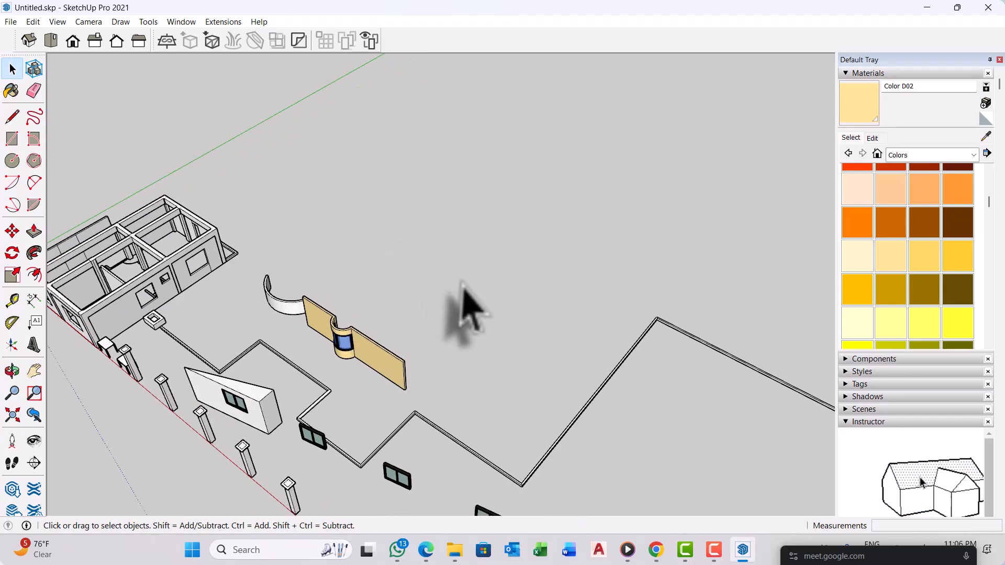
Step: Draw an upright rectangle about 12' by 10' 10" on the open ground behind the curved window wall
{"action": "scroll", "coordinate": [380, 301], "scroll_direction": "down", "scroll_amount": 3}
{"action": "middle_click_drag", "start_coordinate": [366, 317], "coordinate": [605, 319]}
{"action": "scroll", "coordinate": [471, 320], "scroll_direction": "up", "scroll_amount": 2}
{"action": "middle_click_drag", "start_coordinate": [419, 361], "coordinate": [359, 332]}
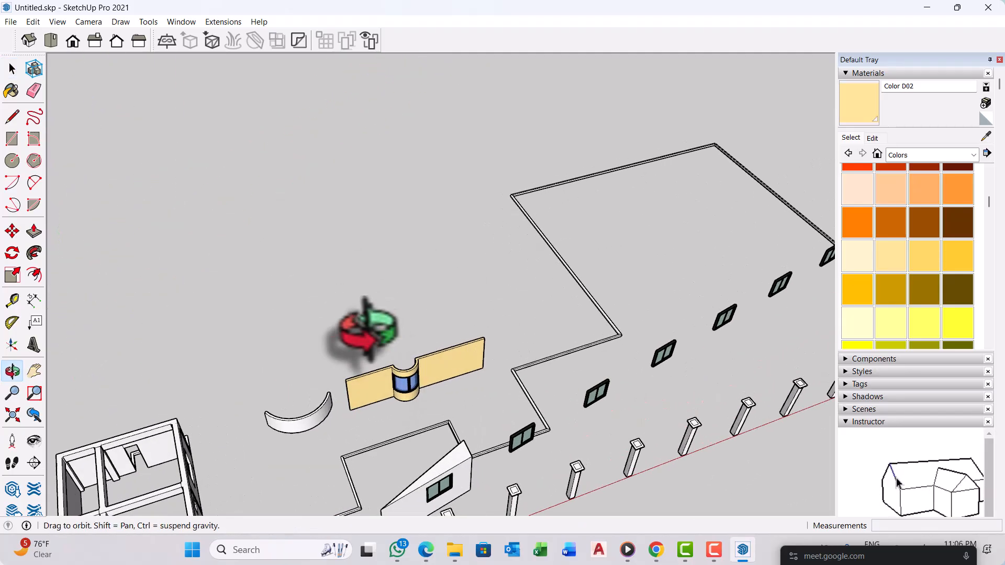
{"action": "scroll", "coordinate": [374, 351], "scroll_direction": "up", "scroll_amount": 2}
{"action": "key", "text": "r"}
{"action": "scroll", "coordinate": [352, 331], "scroll_direction": "up", "scroll_amount": 3}
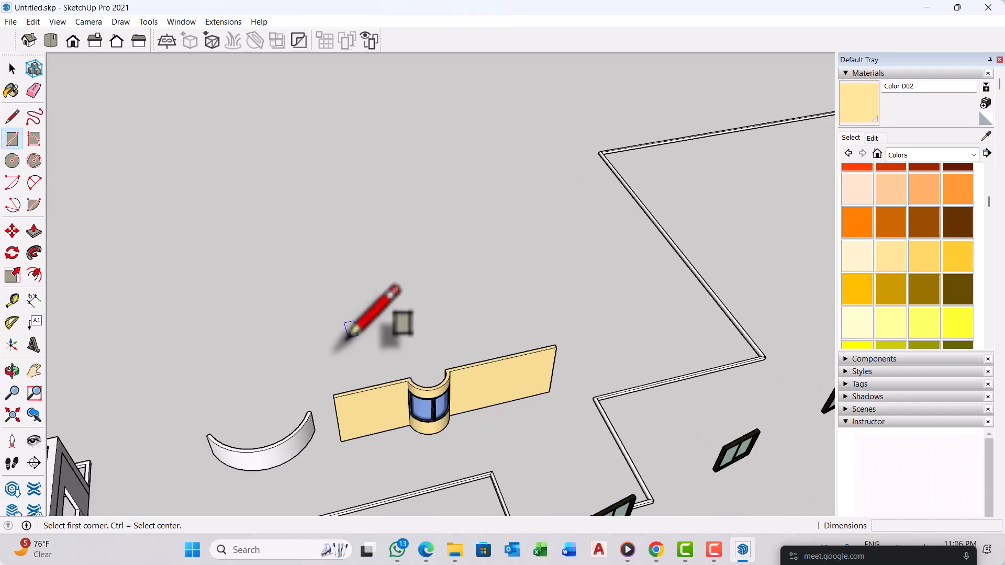
{"action": "scroll", "coordinate": [356, 341], "scroll_direction": "up", "scroll_amount": 1}
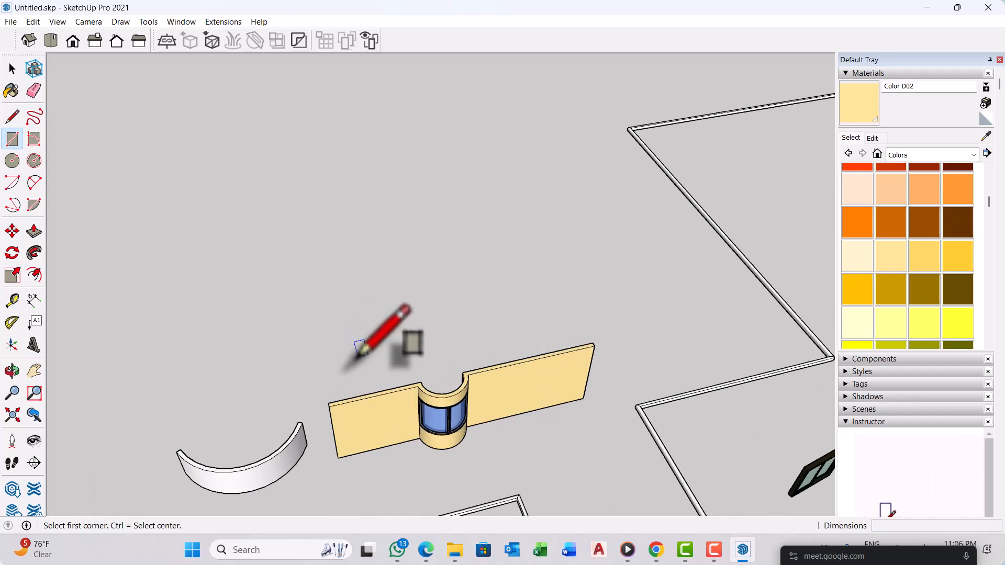
{"action": "scroll", "coordinate": [356, 355], "scroll_direction": "up", "scroll_amount": 1}
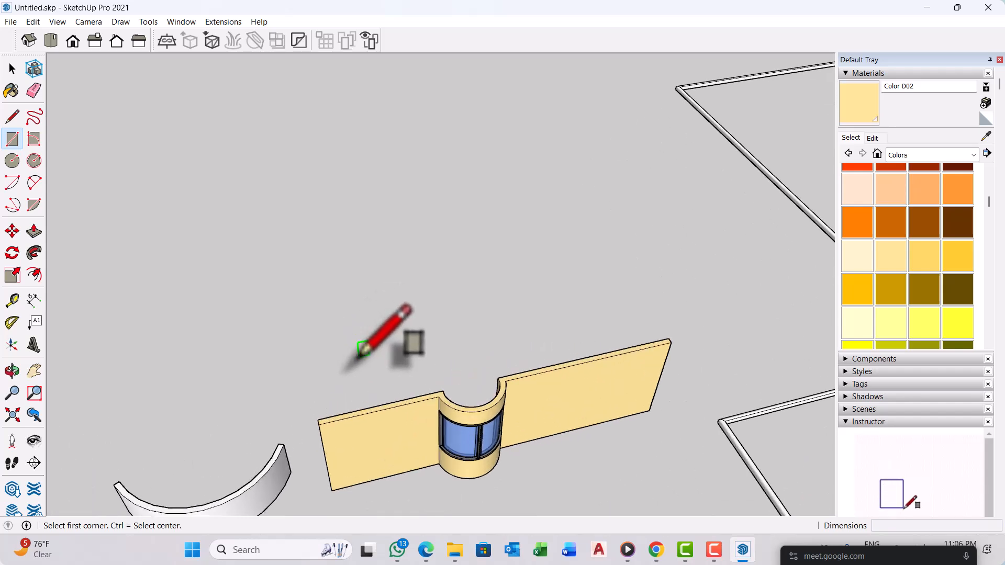
{"action": "scroll", "coordinate": [360, 361], "scroll_direction": "up", "scroll_amount": 1}
{"action": "left_click", "coordinate": [361, 373]}
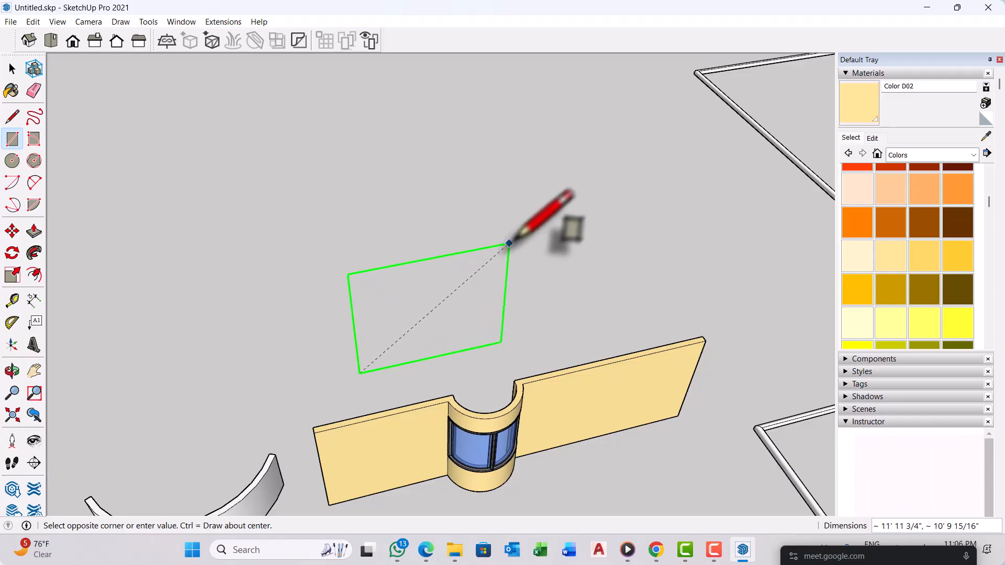
{"action": "left_click", "coordinate": [509, 243]}
{"action": "scroll", "coordinate": [471, 288], "scroll_direction": "down", "scroll_amount": 3}
{"action": "middle_click_drag", "start_coordinate": [471, 288], "coordinate": [208, 314]}
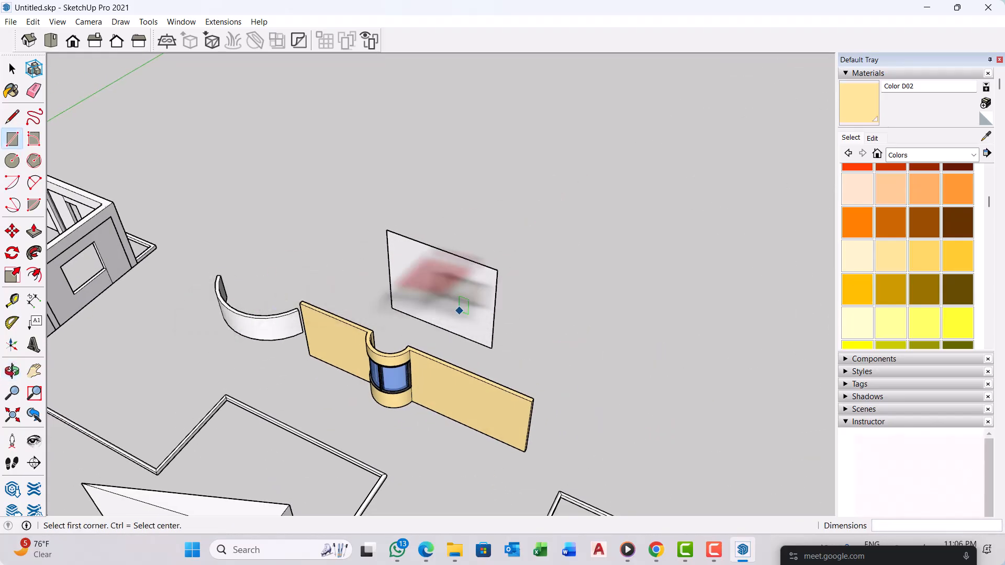
{"action": "scroll", "coordinate": [459, 311], "scroll_direction": "down", "scroll_amount": 4}
{"action": "key", "text": "space"}
Step: Copy the upright rectangle's left vertical edge 12" inward along its base
{"action": "scroll", "coordinate": [371, 291], "scroll_direction": "up", "scroll_amount": 4}
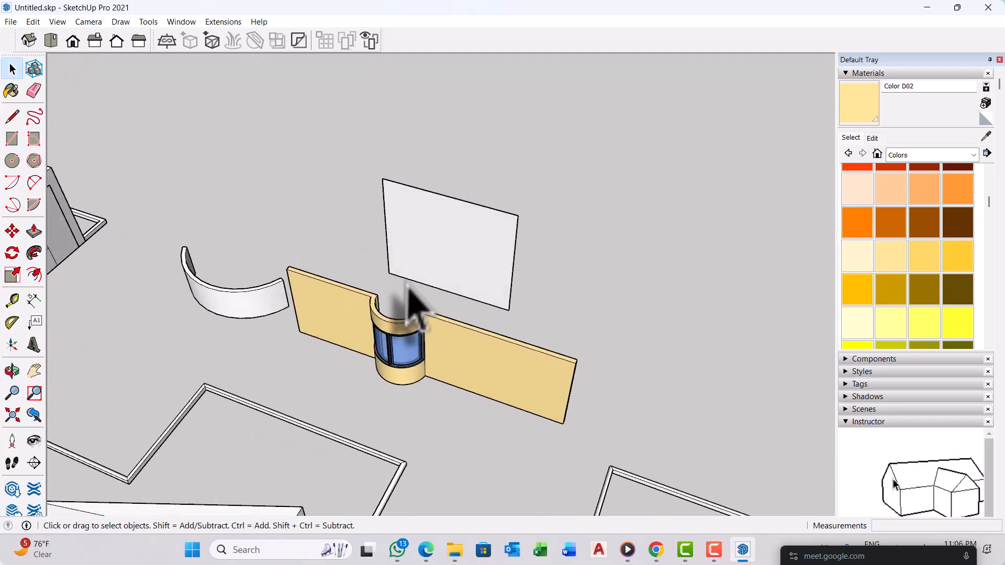
{"action": "scroll", "coordinate": [410, 293], "scroll_direction": "up", "scroll_amount": 3}
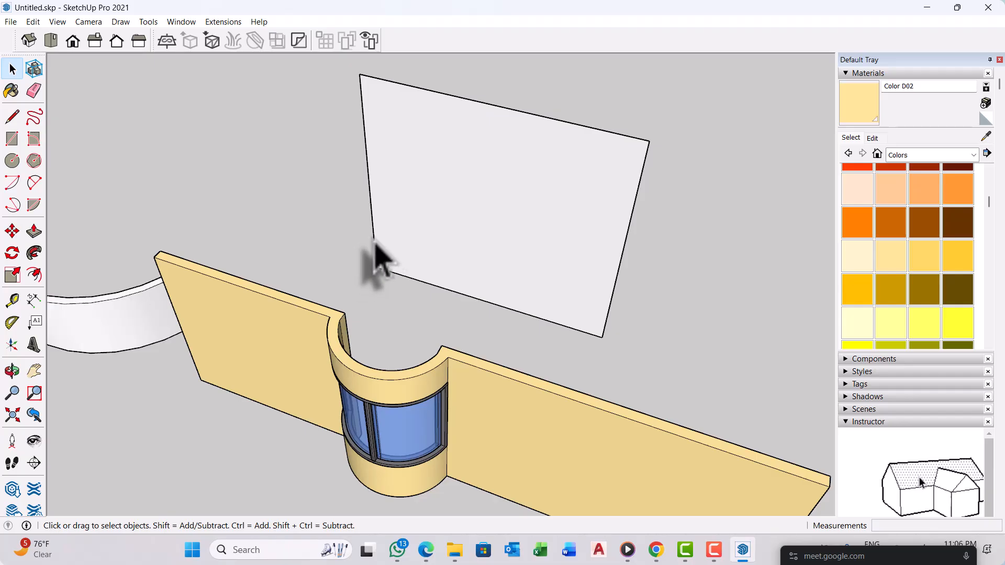
{"action": "left_click", "coordinate": [375, 241]}
{"action": "key", "text": "m"}
{"action": "scroll", "coordinate": [396, 274], "scroll_direction": "up", "scroll_amount": 2}
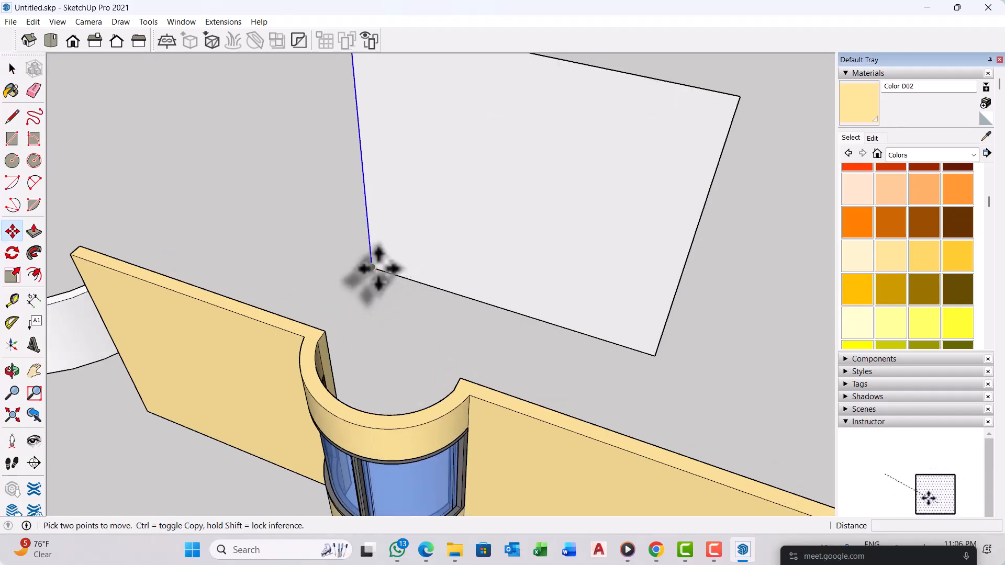
{"action": "left_click", "coordinate": [372, 268]}
{"action": "key", "text": "ctrl"}
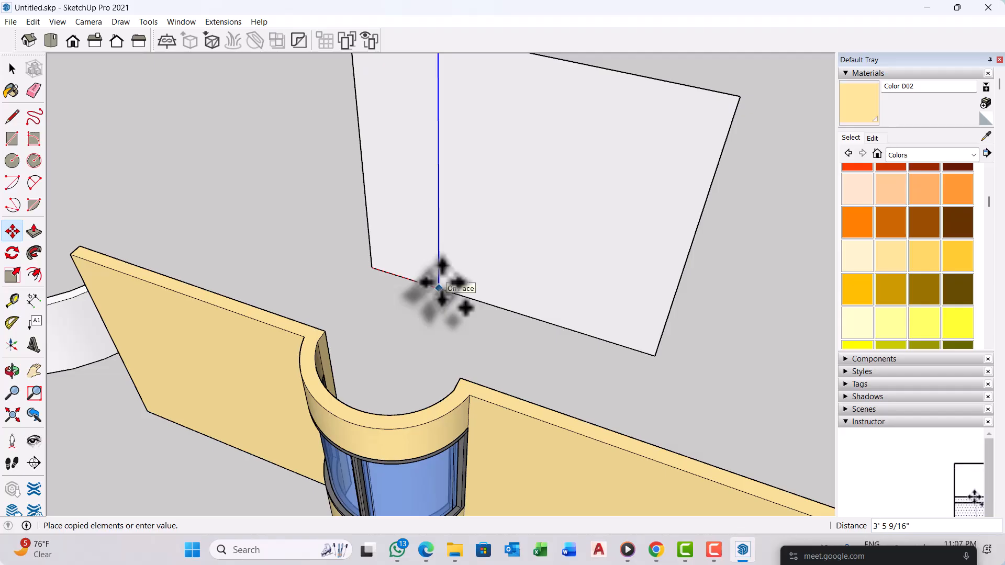
{"action": "type", "text": "12"}
{"action": "key", "text": "Return"}
Step: Copy the new vertical line farther inward along the rectangle's base to mark off a second, wider strip
{"action": "scroll", "coordinate": [418, 282], "scroll_direction": "up", "scroll_amount": 3}
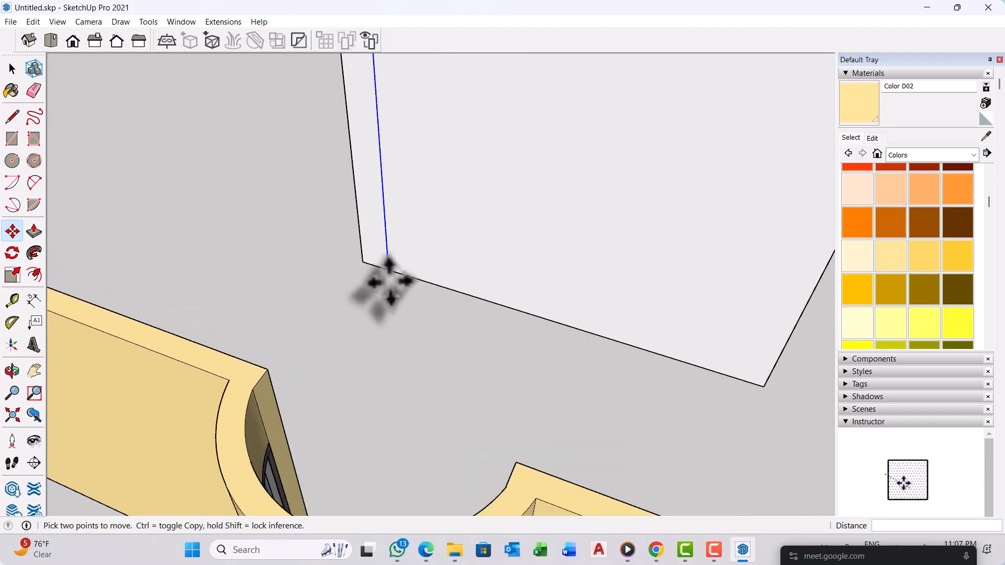
{"action": "left_click", "coordinate": [414, 276]}
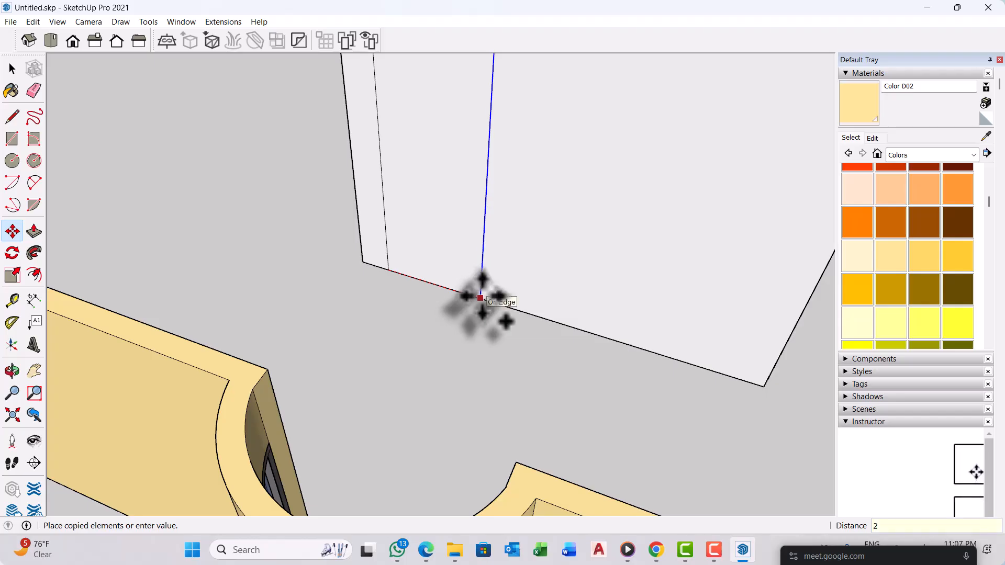
{"action": "type", "text": "2"}
{"action": "key", "text": "Return"}
{"action": "scroll", "coordinate": [439, 285], "scroll_direction": "up", "scroll_amount": 3}
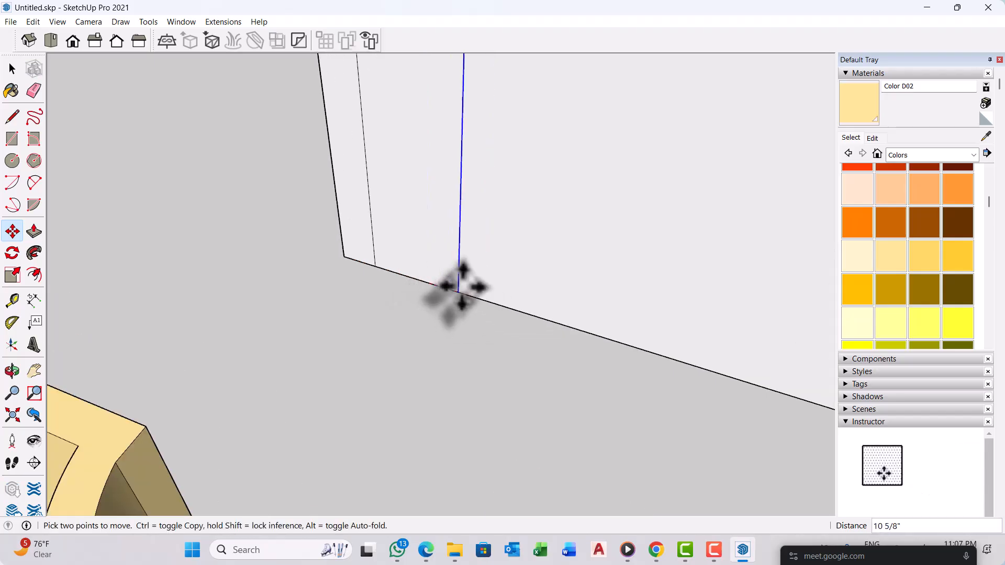
Step: Copy the innermost vertical line a short distance farther inward to mark off a narrow strip on the rectangle
{"action": "left_click", "coordinate": [460, 289]}
{"action": "scroll", "coordinate": [445, 287], "scroll_direction": "down", "scroll_amount": 2}
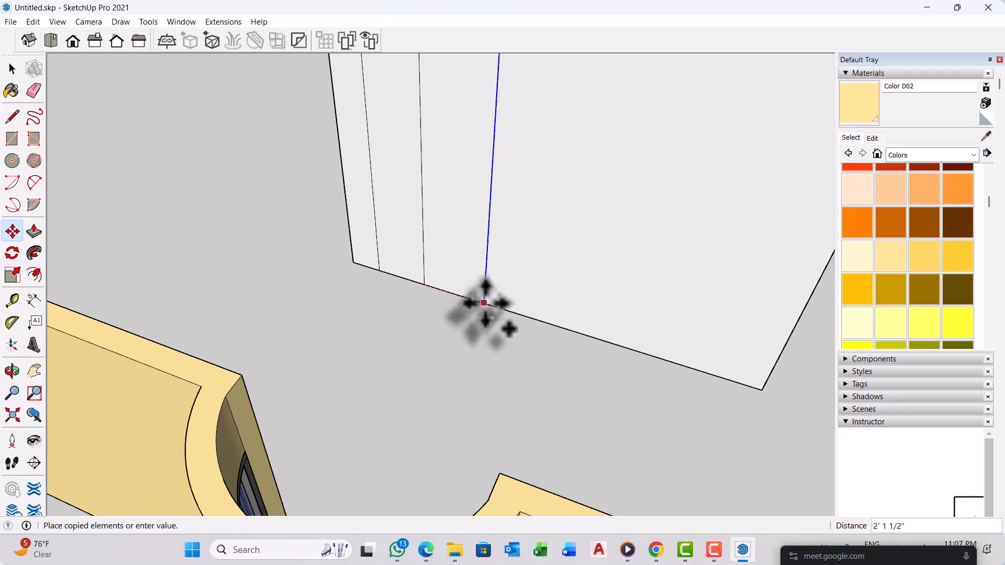
{"action": "key", "text": "Return"}
{"action": "scroll", "coordinate": [435, 294], "scroll_direction": "down", "scroll_amount": 2}
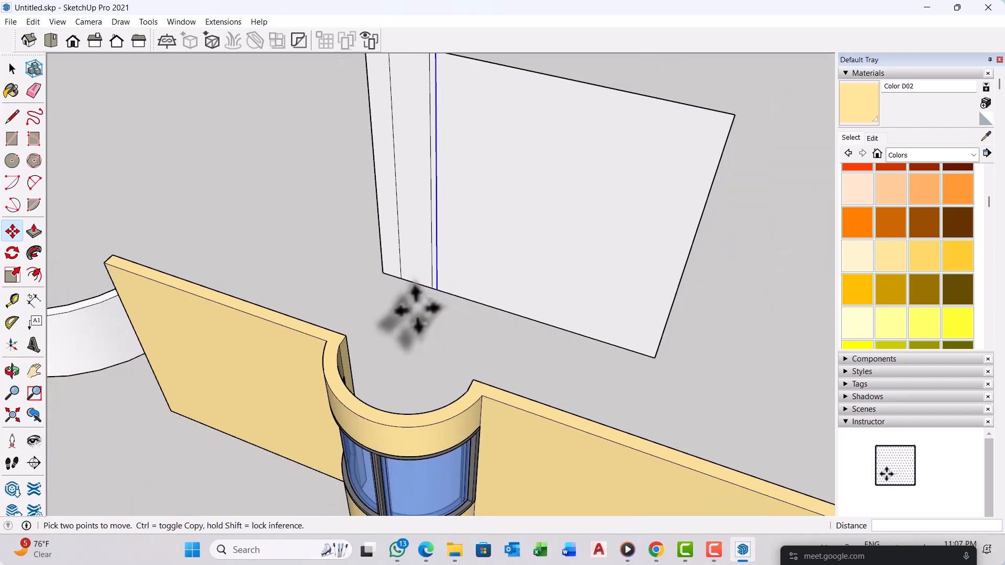
{"action": "middle_click_drag", "start_coordinate": [415, 307], "coordinate": [487, 335]}
{"action": "key", "text": "space"}
{"action": "scroll", "coordinate": [326, 281], "scroll_direction": "up", "scroll_amount": 3}
{"action": "scroll", "coordinate": [269, 288], "scroll_direction": "down", "scroll_amount": 2}
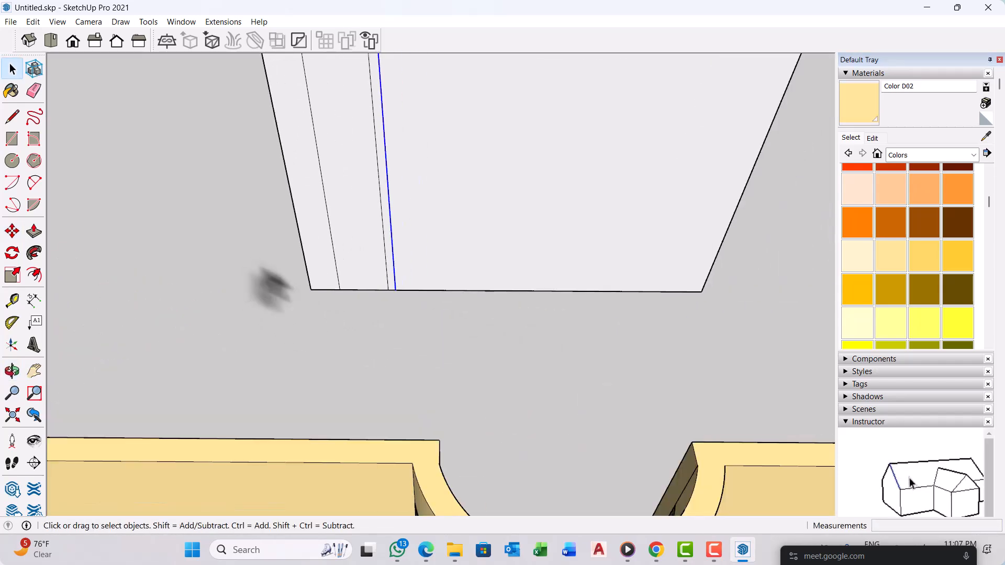
Step: Copy the base edge segments of the three left strips upward along the rectangle's left edge as a horizontal line
{"action": "middle_click_drag", "start_coordinate": [529, 370], "coordinate": [303, 337]}
{"action": "scroll", "coordinate": [317, 346], "scroll_direction": "up", "scroll_amount": 3}
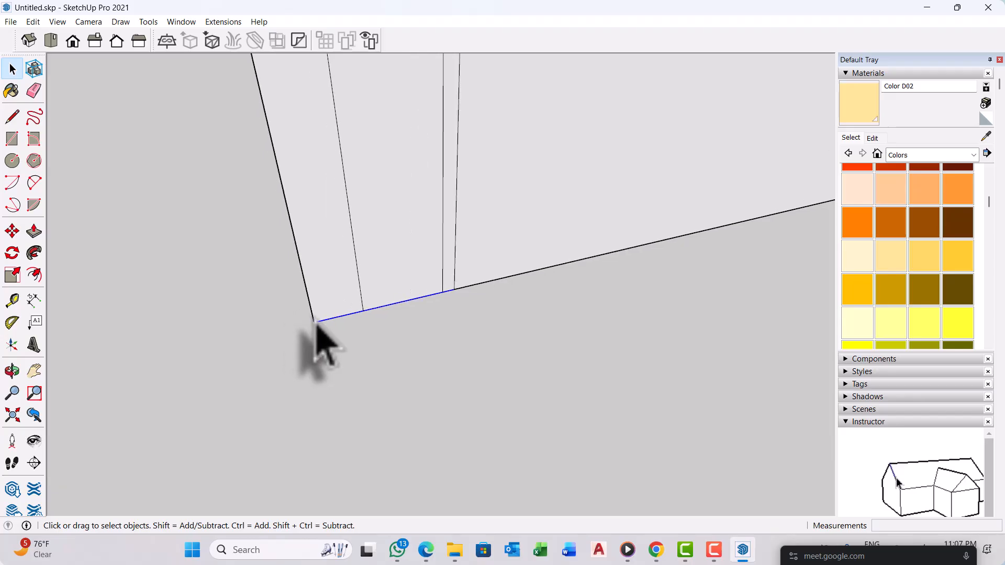
{"action": "key", "text": "m"}
{"action": "left_click", "coordinate": [314, 323]}
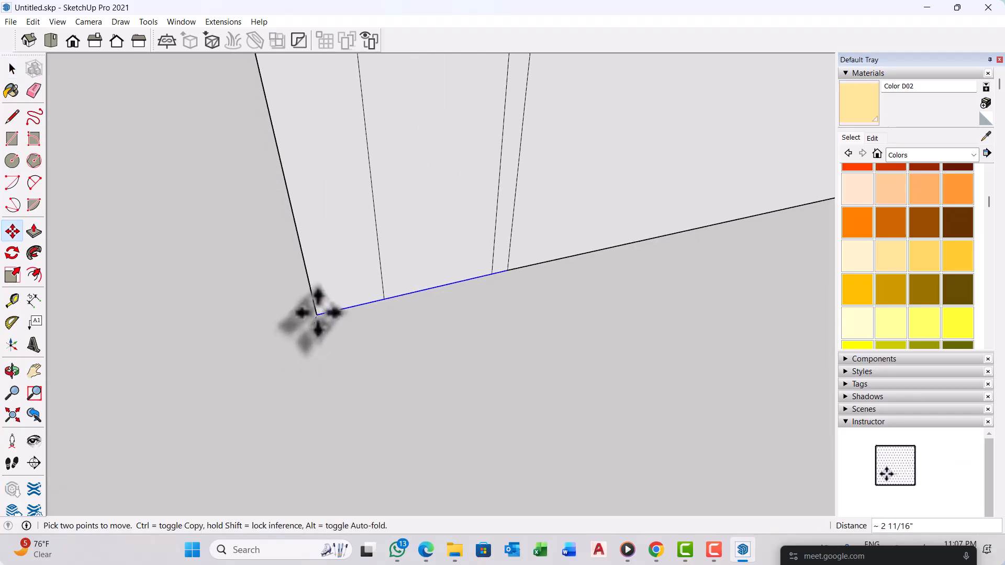
{"action": "key", "text": "ctrl"}
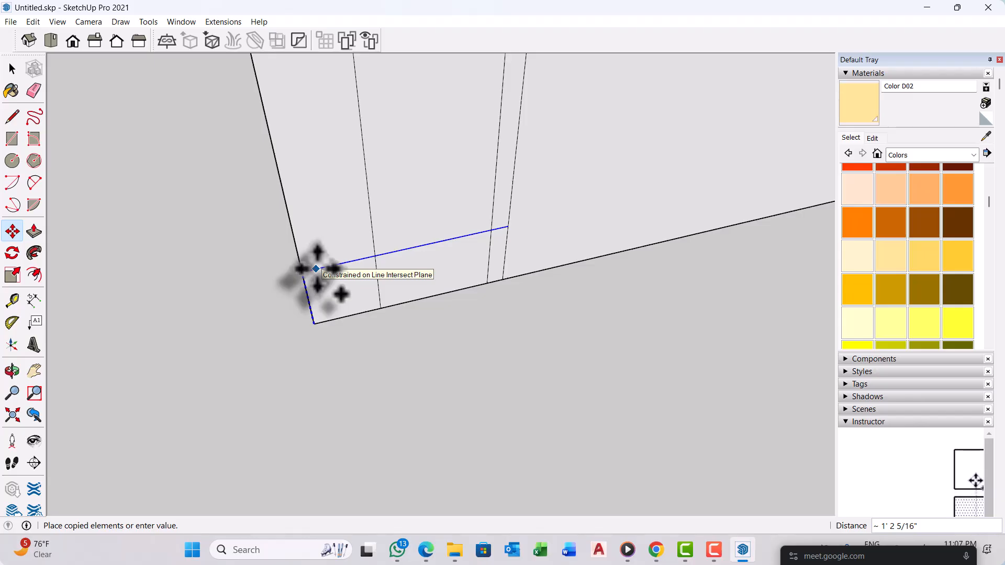
{"action": "type", "text": "1"}
{"action": "key", "text": "Return"}
Step: Copy the new horizontal line 18" farther up along the rectangle's left edge
{"action": "scroll", "coordinate": [321, 298], "scroll_direction": "up", "scroll_amount": 1}
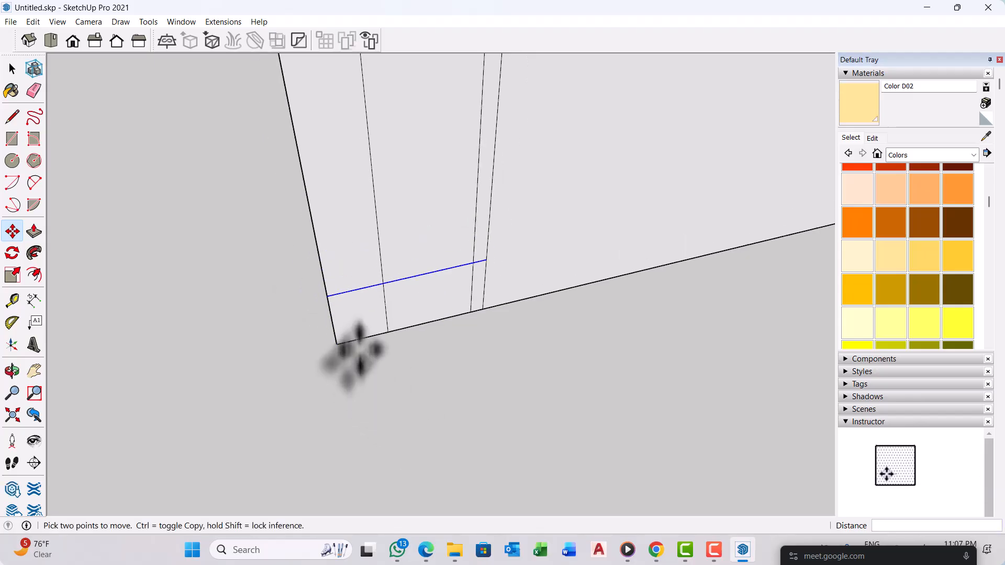
{"action": "left_click", "coordinate": [314, 294]}
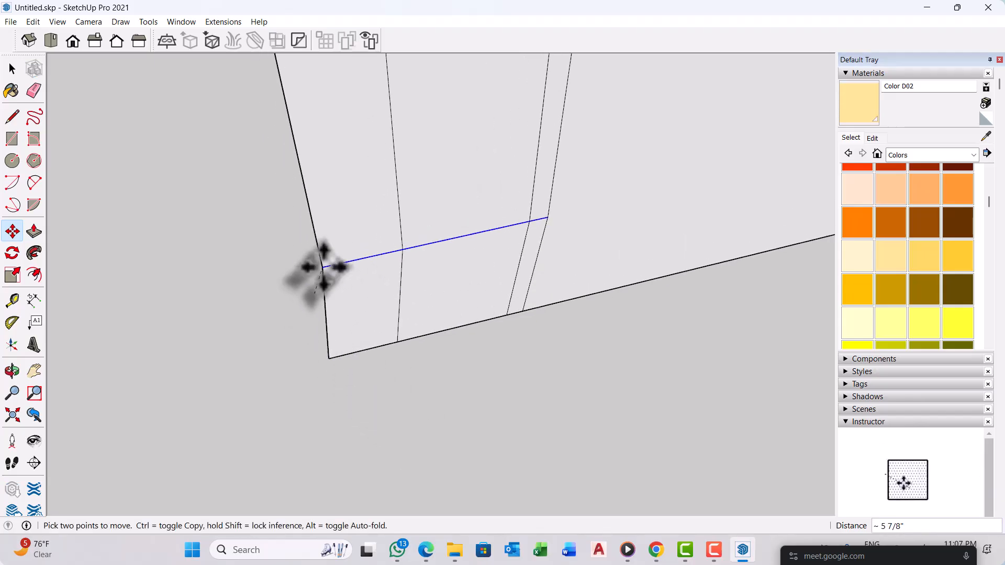
{"action": "key", "text": "ctrl"}
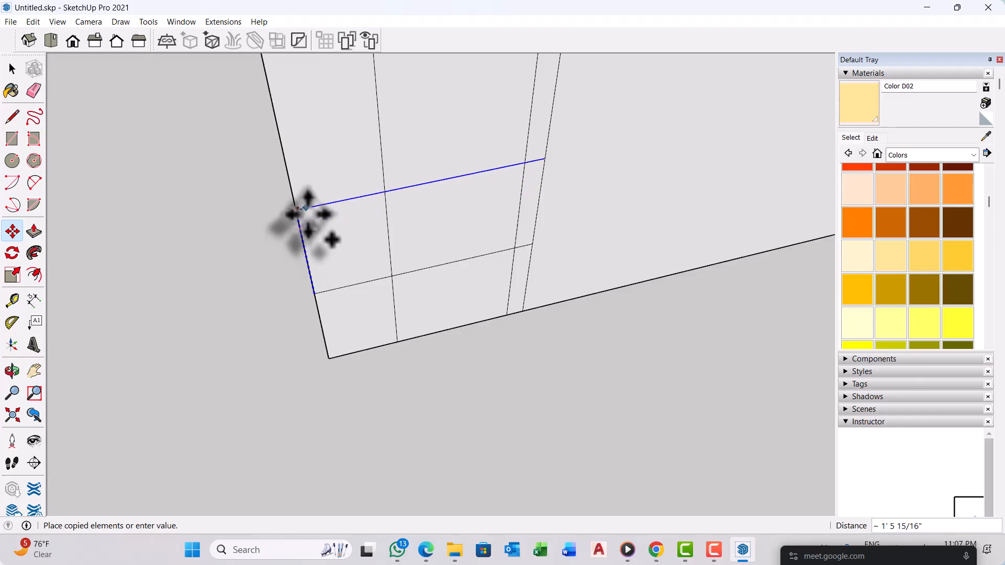
{"action": "key", "text": "Return"}
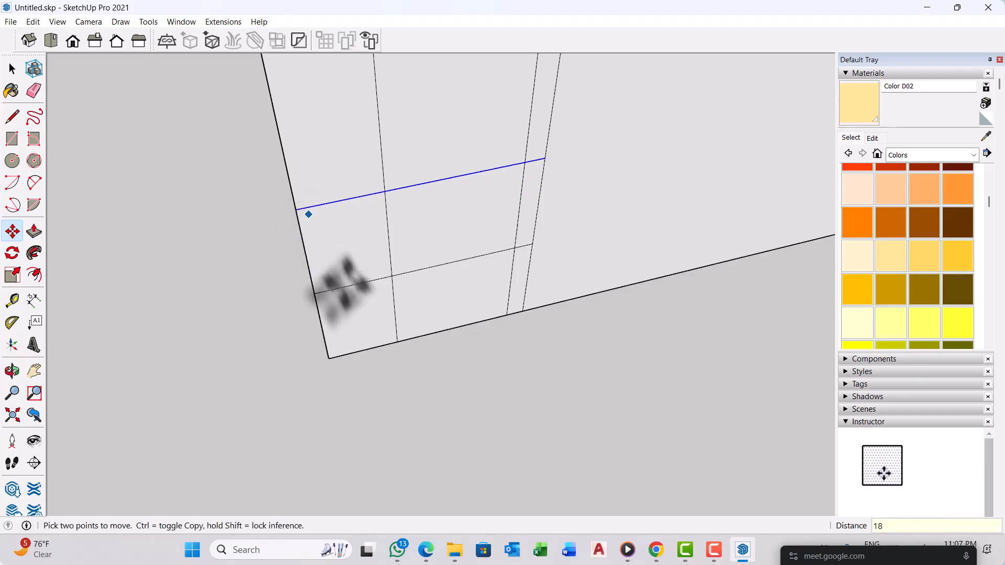
{"action": "key", "text": "space"}
Step: Draw two diagonals from the upper line's left end and the rectangle's bottom-left corner, meeting where the lower line crosses the first vertical
{"action": "scroll", "coordinate": [393, 398], "scroll_direction": "down", "scroll_amount": 3}
{"action": "middle_click_drag", "start_coordinate": [393, 400], "coordinate": [367, 351]}
{"action": "scroll", "coordinate": [350, 312], "scroll_direction": "up", "scroll_amount": 2}
{"action": "scroll", "coordinate": [348, 310], "scroll_direction": "up", "scroll_amount": 2}
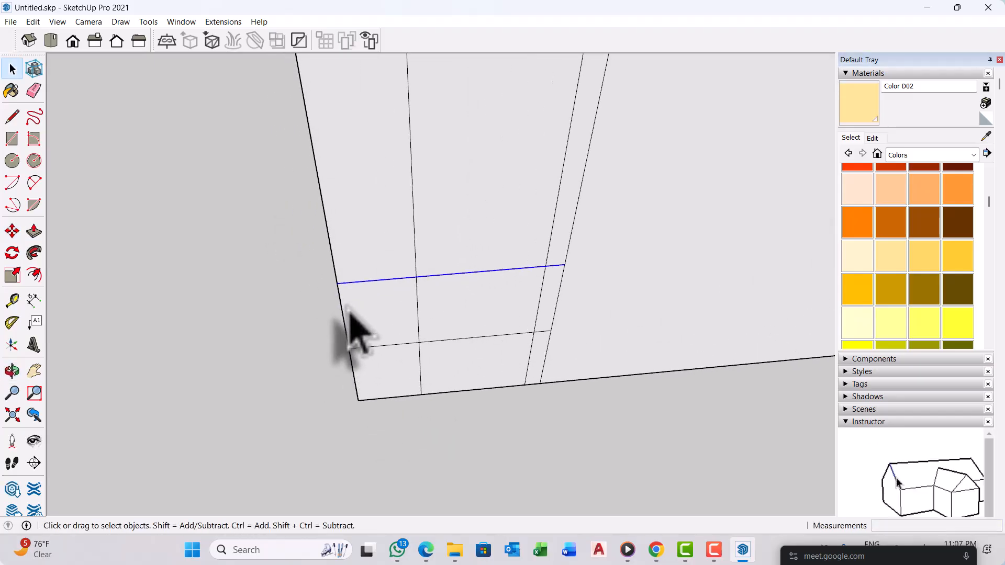
{"action": "key", "text": "l"}
{"action": "left_click", "coordinate": [331, 275]}
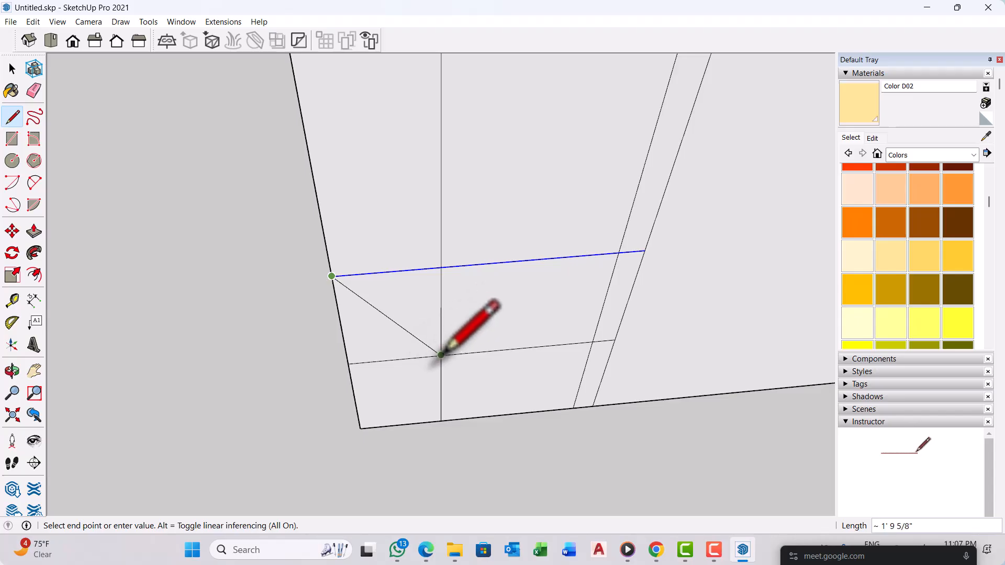
{"action": "left_click", "coordinate": [440, 355]}
{"action": "left_click", "coordinate": [360, 428]}
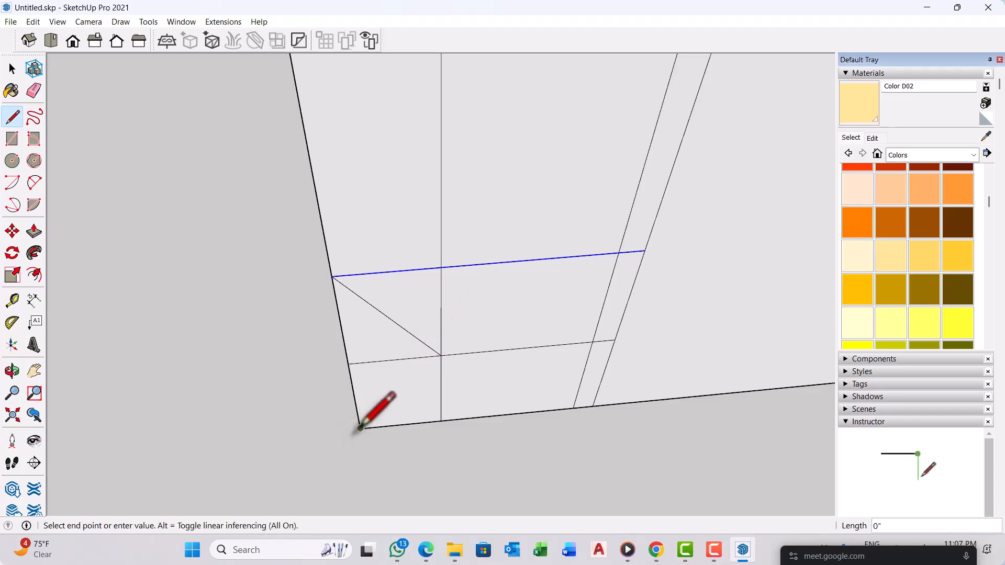
{"action": "left_click", "coordinate": [441, 355]}
{"action": "scroll", "coordinate": [465, 402], "scroll_direction": "up", "scroll_amount": 3}
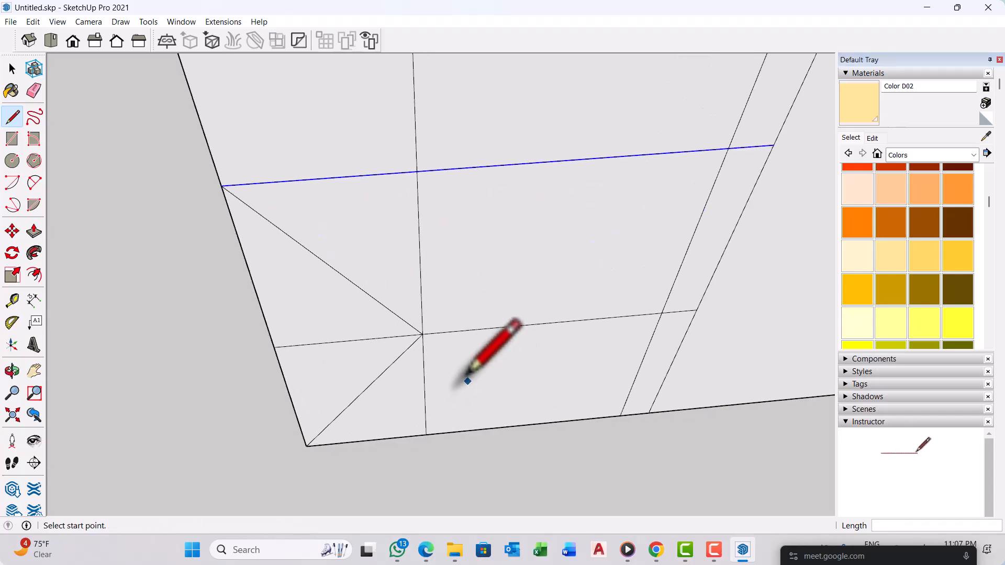
Step: Draw a short slanted line from the lower horizontal's crossing with the second vertical to the foot of the third vertical
{"action": "scroll", "coordinate": [285, 330], "scroll_direction": "down", "scroll_amount": 2}
{"action": "middle_click_drag", "start_coordinate": [310, 341], "coordinate": [366, 338]}
{"action": "scroll", "coordinate": [510, 352], "scroll_direction": "up", "scroll_amount": 2}
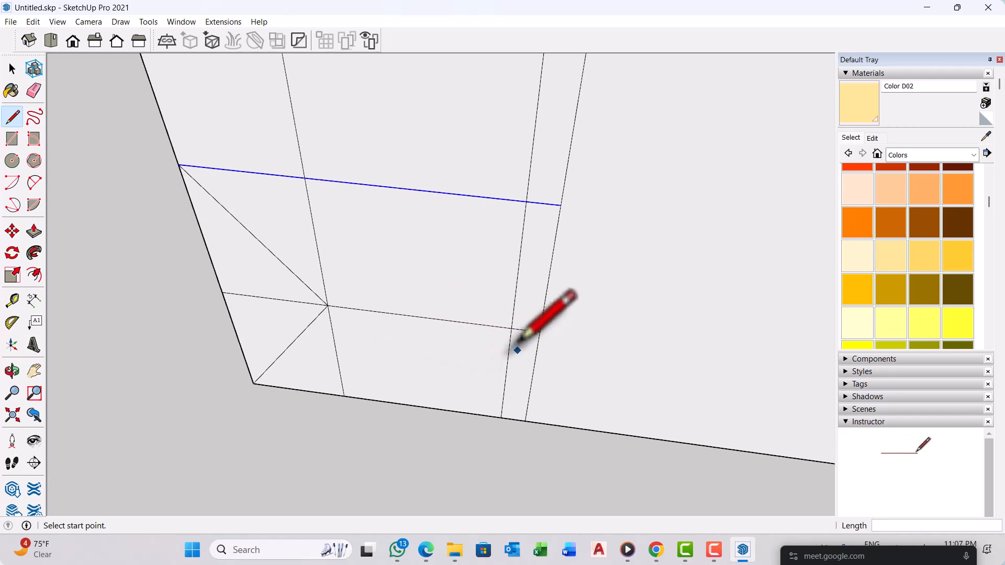
{"action": "left_click", "coordinate": [512, 328]}
{"action": "left_click", "coordinate": [525, 420]}
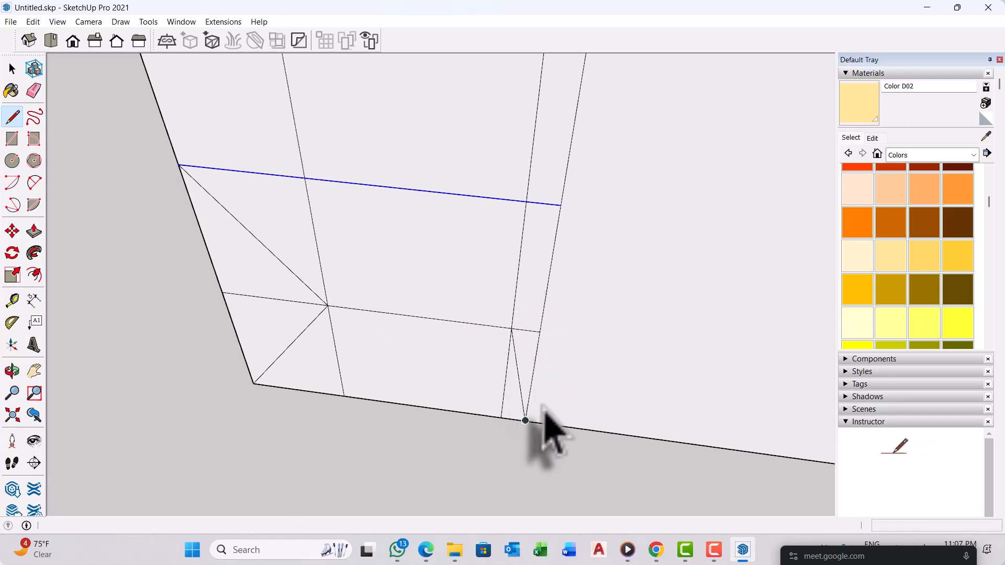
Step: Delete the first vertical line's segments below the upper horizontal and the lower horizontal's stub between the two diagonals
{"action": "mouse_move", "coordinate": [539, 419]}
{"action": "middle_mouse_down"}
{"action": "mouse_move", "coordinate": [501, 380]}
{"action": "mouse_move", "coordinate": [404, 332]}
{"action": "middle_mouse_up"}
{"action": "key", "text": "space"}
{"action": "scroll", "coordinate": [401, 314], "scroll_direction": "up", "scroll_amount": 2}
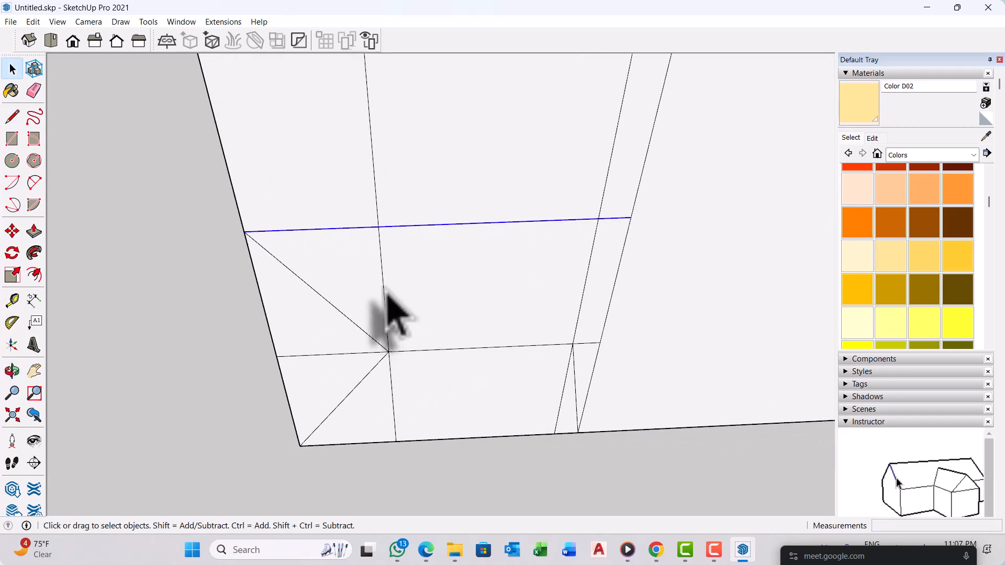
{"action": "left_click", "coordinate": [385, 289]}
{"action": "key", "text": "Delete"}
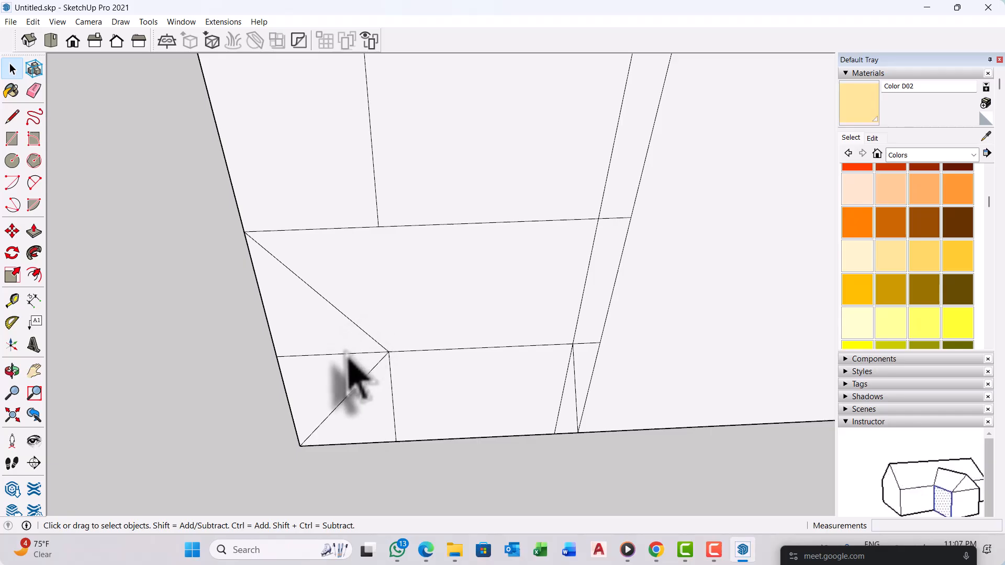
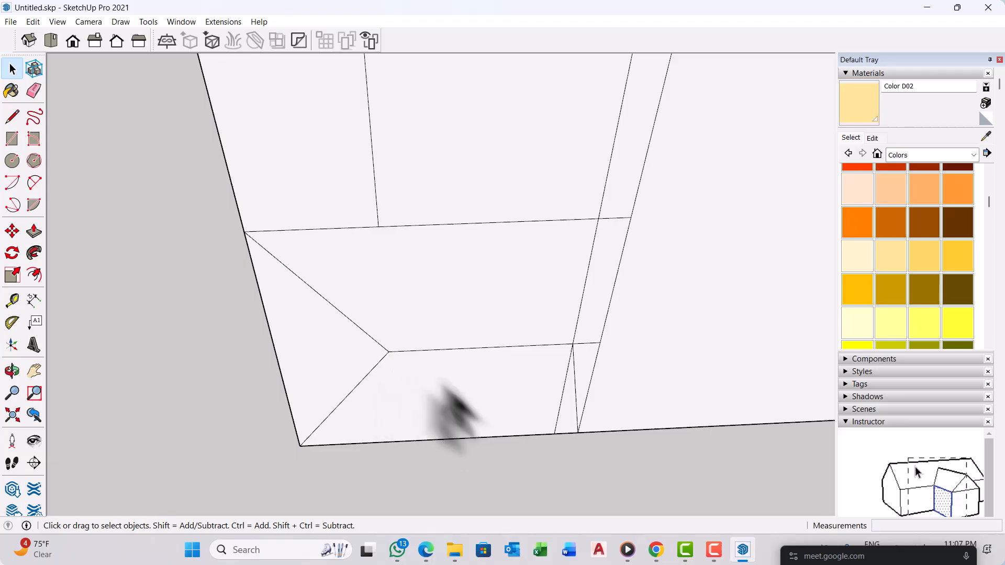
Step: Delete the second vertical's segments below the upper horizontal and the lower horizontal's stub in the narrow strip
{"action": "middle_click_drag", "start_coordinate": [455, 410], "coordinate": [541, 398]}
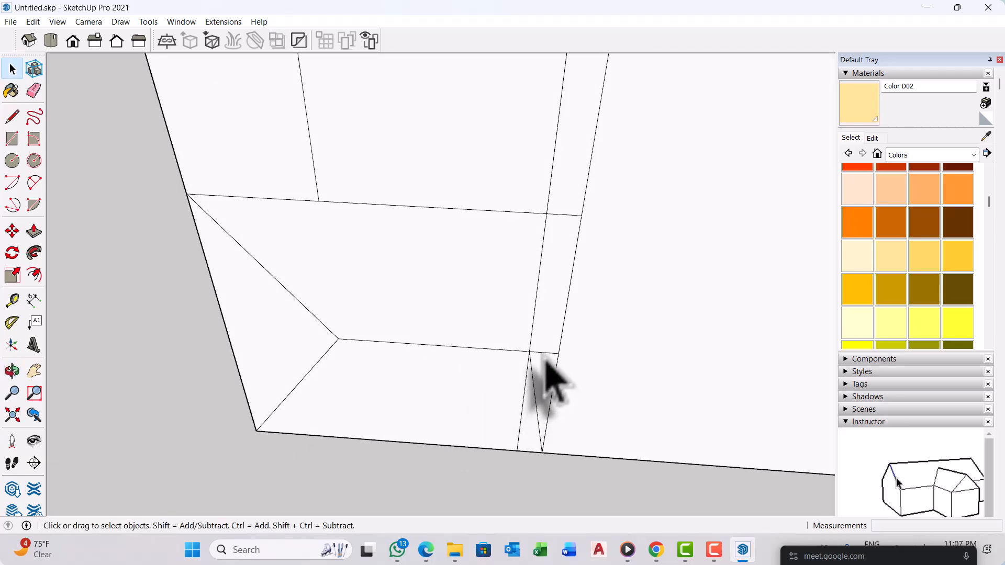
{"action": "left_click", "coordinate": [532, 335]}
{"action": "key", "text": "Delete"}
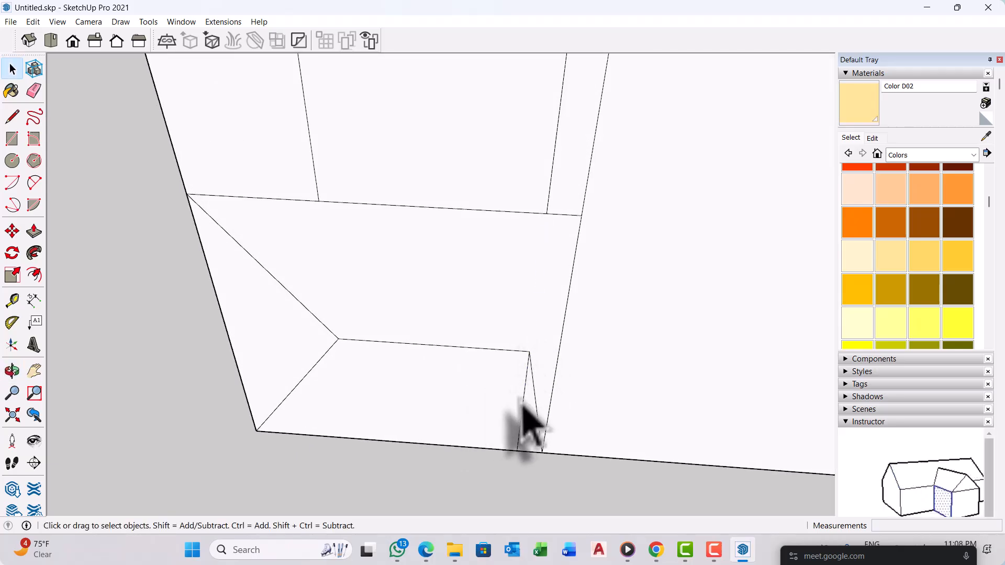
{"action": "left_click", "coordinate": [524, 413]}
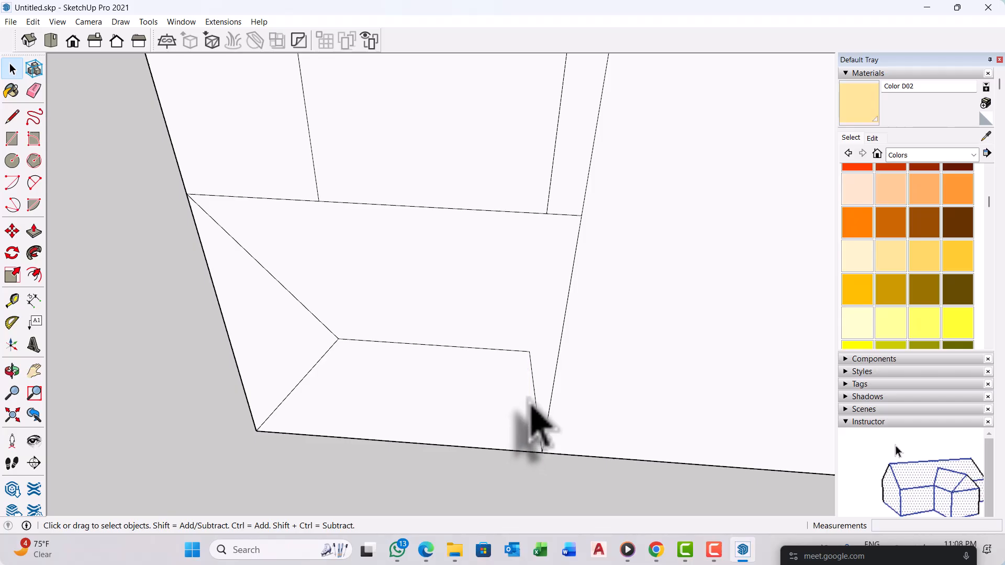
Step: Offset the outline of the upper panel beside the diagonal inward by 1"
{"action": "middle_click_drag", "start_coordinate": [533, 418], "coordinate": [412, 366]}
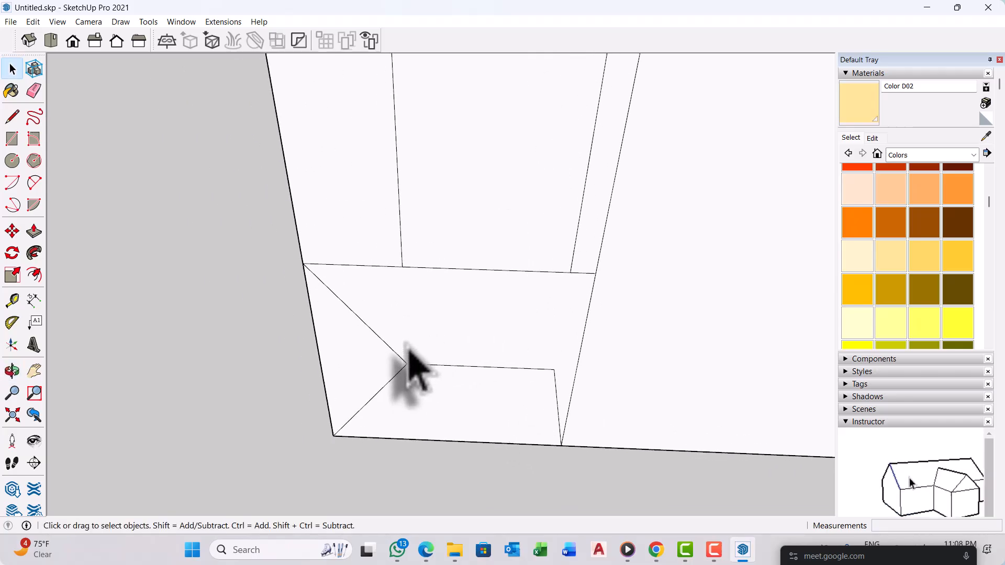
{"action": "scroll", "coordinate": [407, 347], "scroll_direction": "up", "scroll_amount": 2}
{"action": "key", "text": "f"}
{"action": "left_click", "coordinate": [395, 342]}
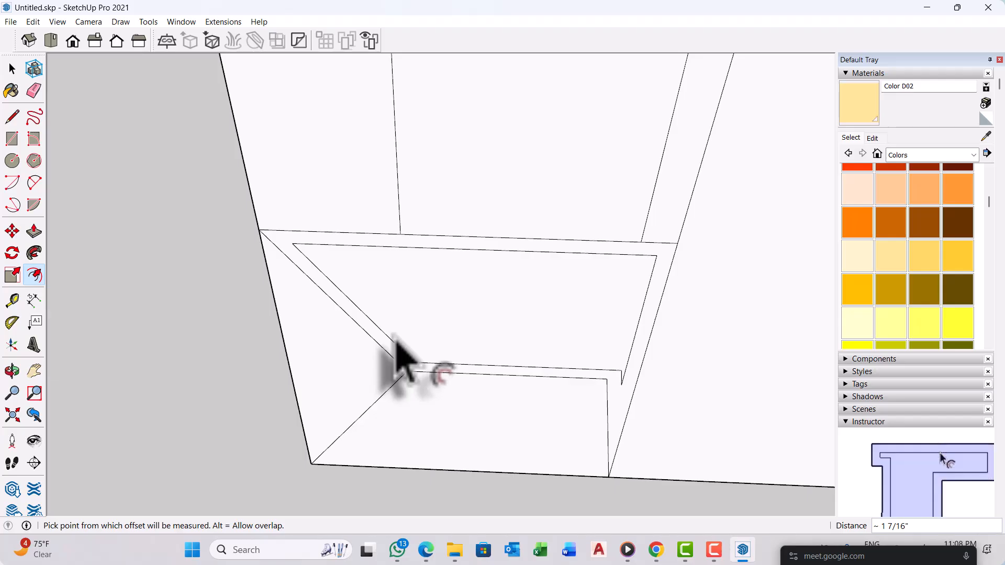
{"action": "left_click", "coordinate": [376, 341]}
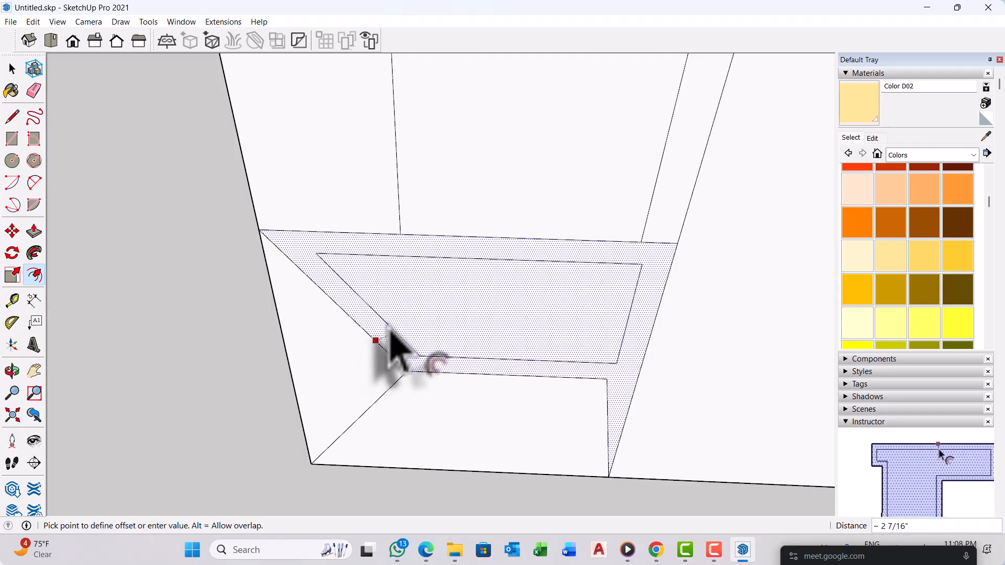
{"action": "key", "text": "Return"}
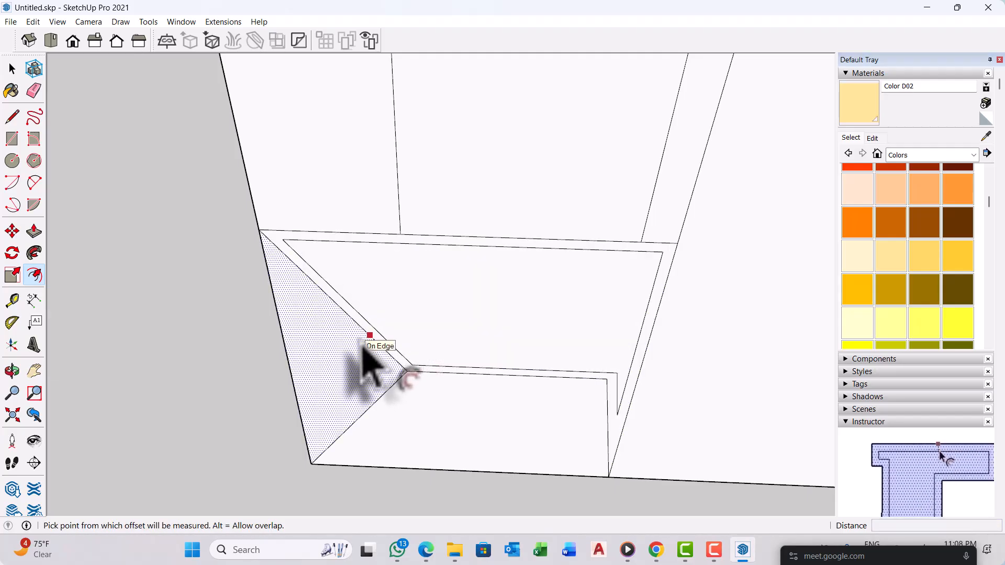
Step: Repeat the same 1" inward offset on the left triangular panel and the lower panel
{"action": "double_click", "coordinate": [370, 357]}
{"action": "double_click", "coordinate": [442, 406]}
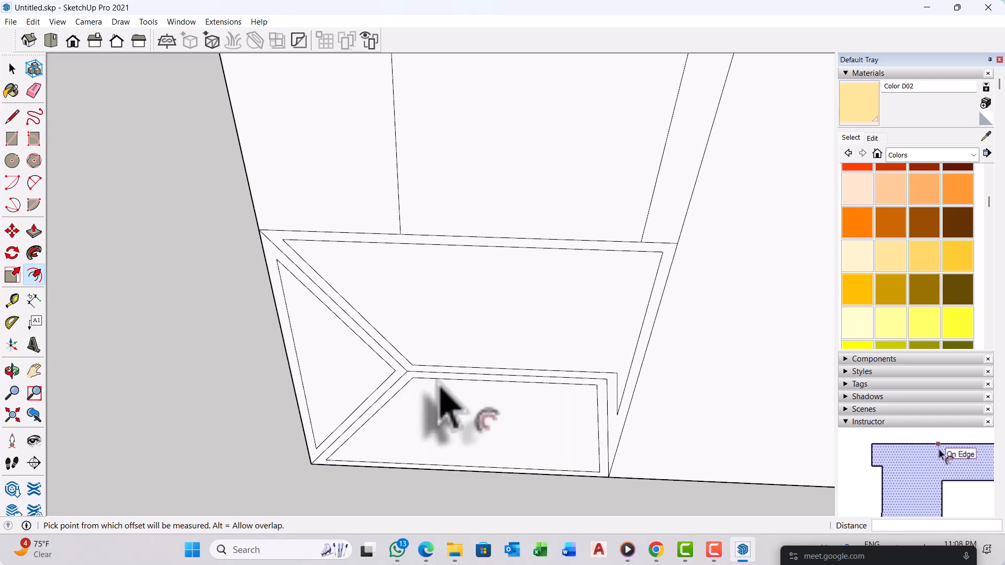
{"action": "key", "text": "space"}
Step: Extend the triangular and upper panels' offset corners with short lines to the upper horizontal line at the left edge
{"action": "middle_click_drag", "start_coordinate": [471, 415], "coordinate": [314, 304]}
{"action": "scroll", "coordinate": [314, 303], "scroll_direction": "up", "scroll_amount": 4}
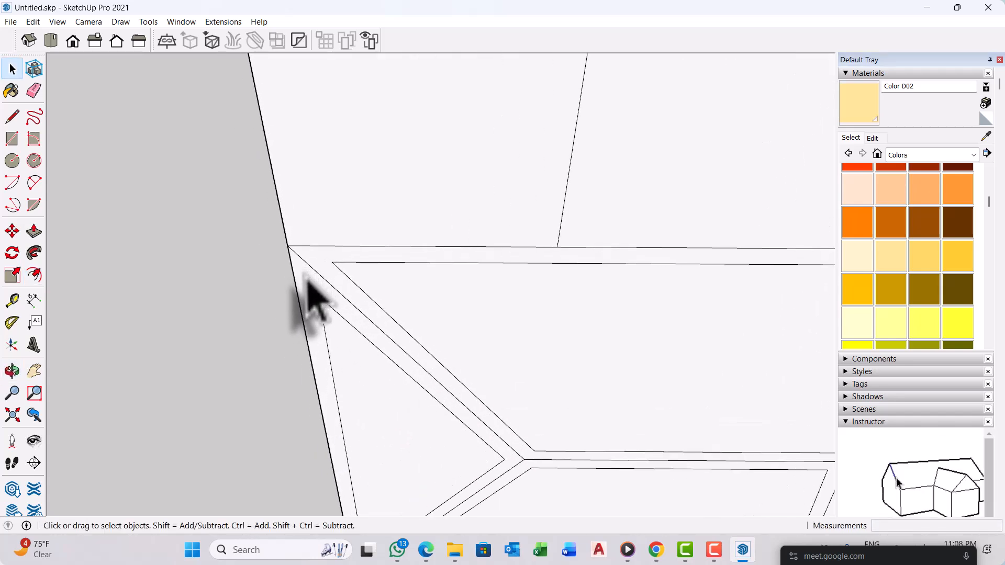
{"action": "scroll", "coordinate": [314, 291], "scroll_direction": "up", "scroll_amount": 1}
{"action": "key", "text": "l"}
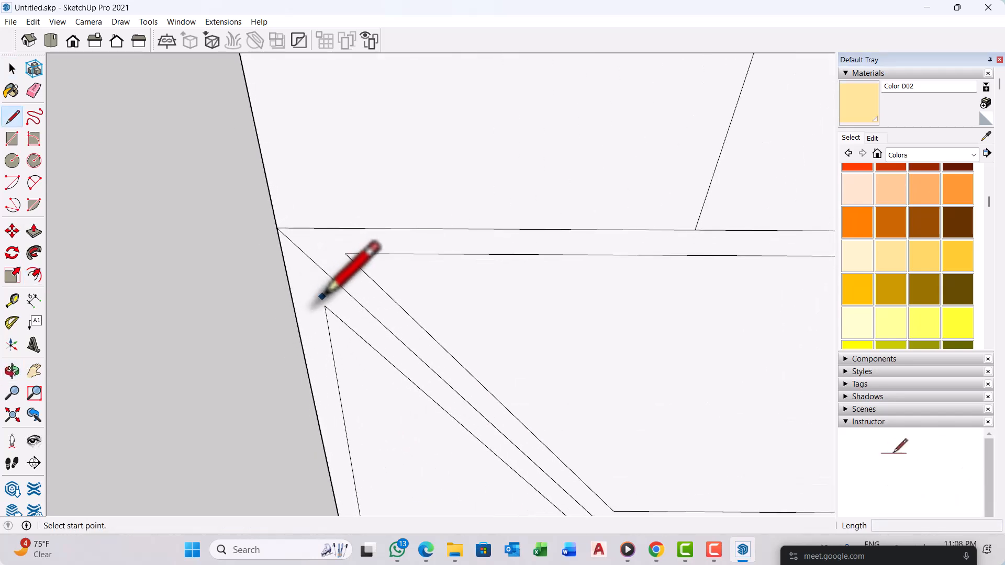
{"action": "left_click", "coordinate": [325, 306]}
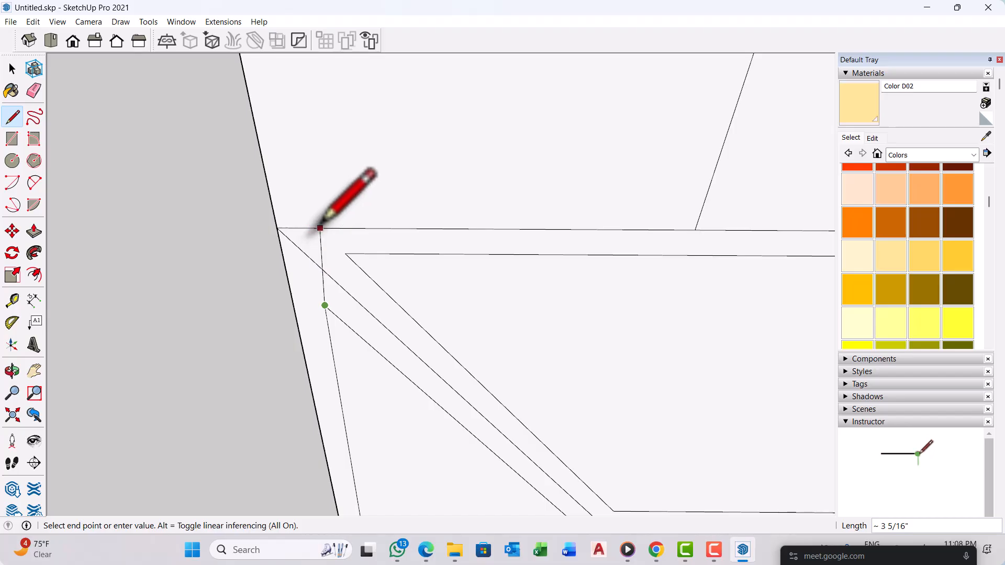
{"action": "scroll", "coordinate": [348, 255], "scroll_direction": "up", "scroll_amount": 1}
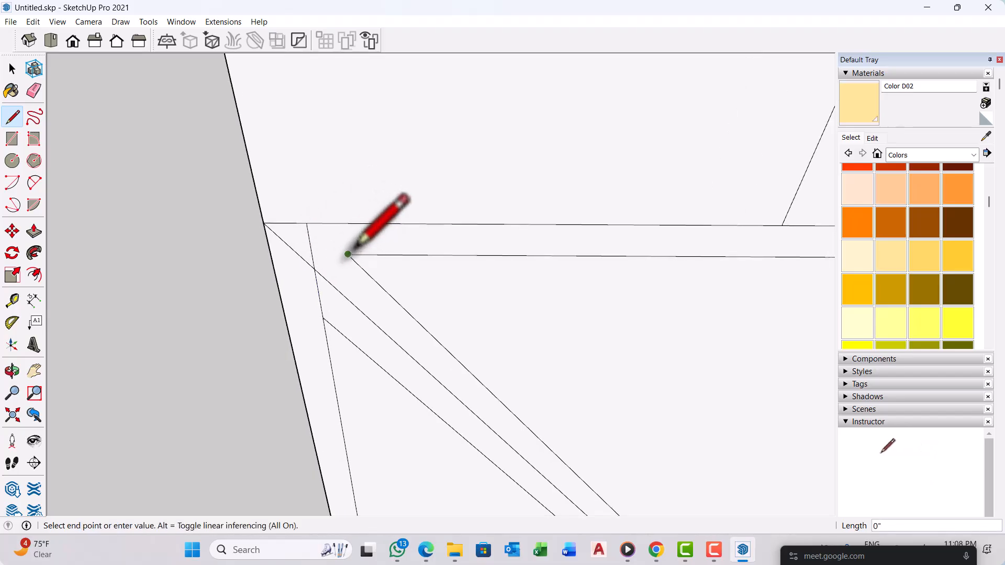
{"action": "key", "text": "space"}
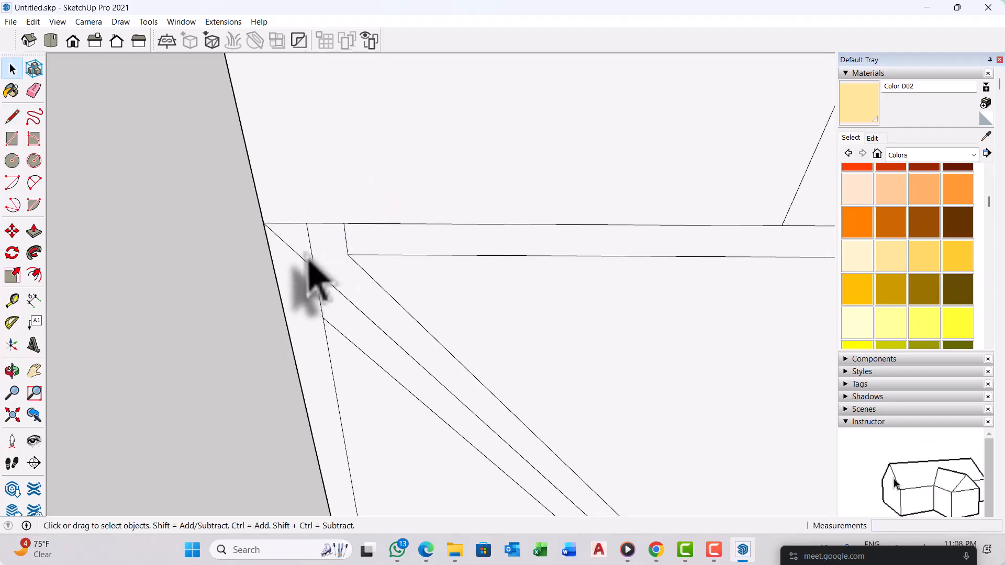
Step: Extend the triangular and lower panels' offset corners with short lines to the rectangle's base at its bottom-left corner
{"action": "scroll", "coordinate": [321, 247], "scroll_direction": "down", "scroll_amount": 3}
{"action": "scroll", "coordinate": [340, 249], "scroll_direction": "down", "scroll_amount": 2}
{"action": "scroll", "coordinate": [349, 480], "scroll_direction": "up", "scroll_amount": 4}
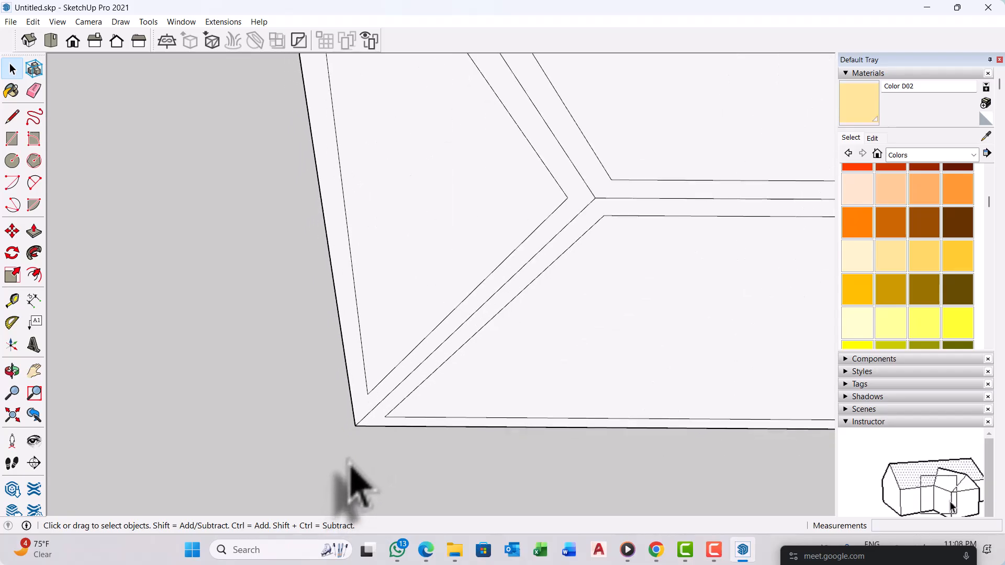
{"action": "key", "text": "l"}
{"action": "scroll", "coordinate": [353, 445], "scroll_direction": "up", "scroll_amount": 3}
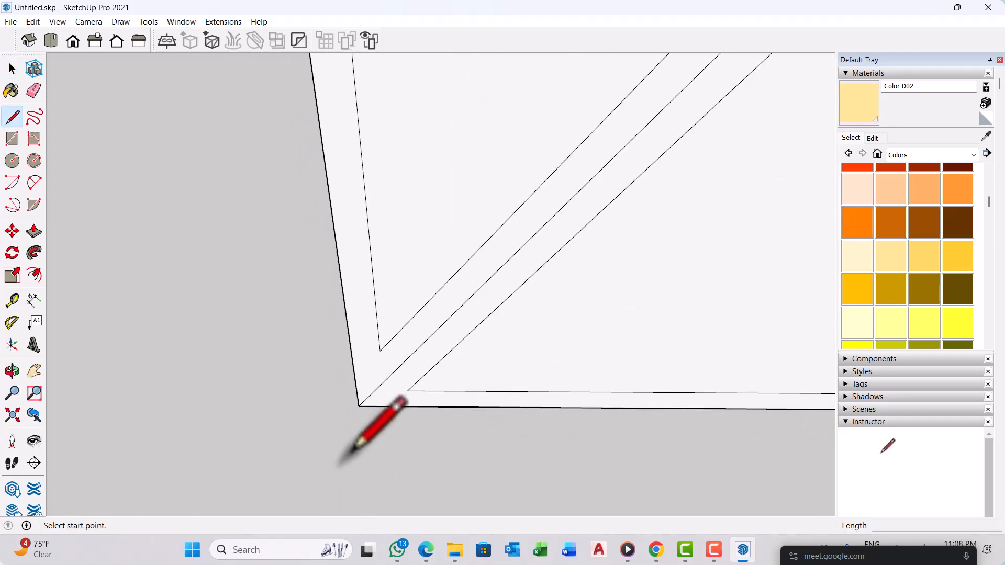
{"action": "left_click", "coordinate": [390, 316]}
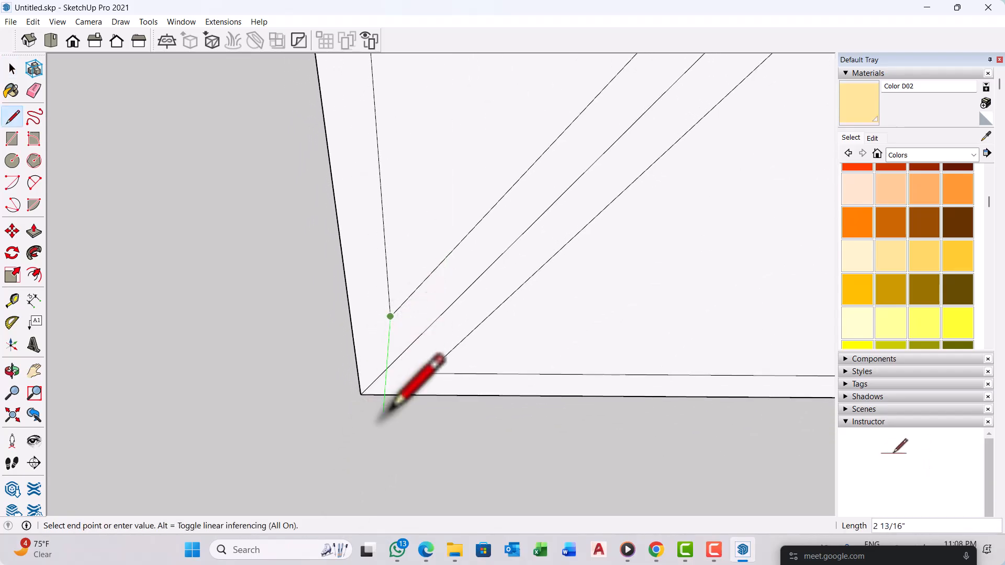
{"action": "left_click", "coordinate": [396, 394]}
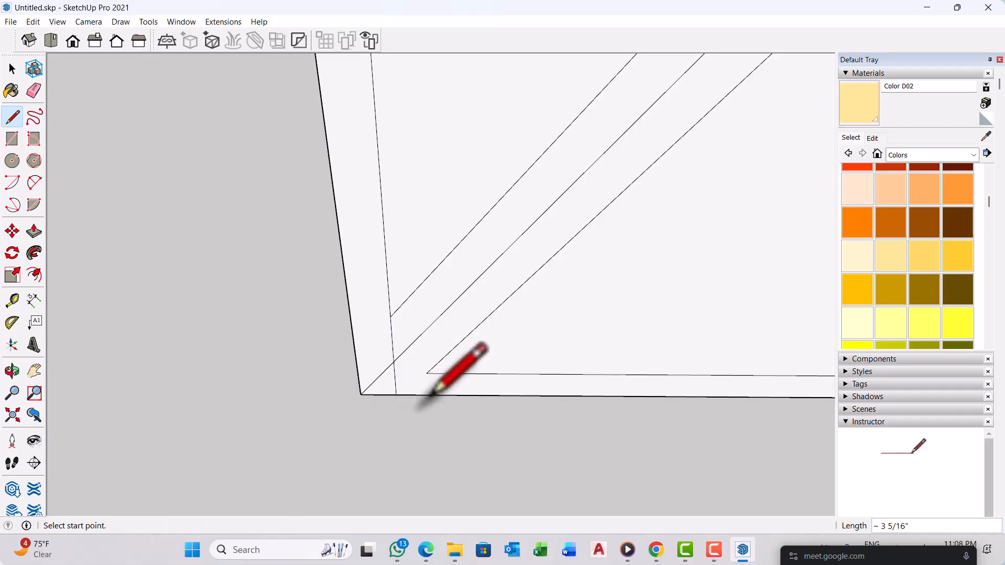
{"action": "scroll", "coordinate": [433, 377], "scroll_direction": "up", "scroll_amount": 1}
{"action": "left_click", "coordinate": [425, 366]}
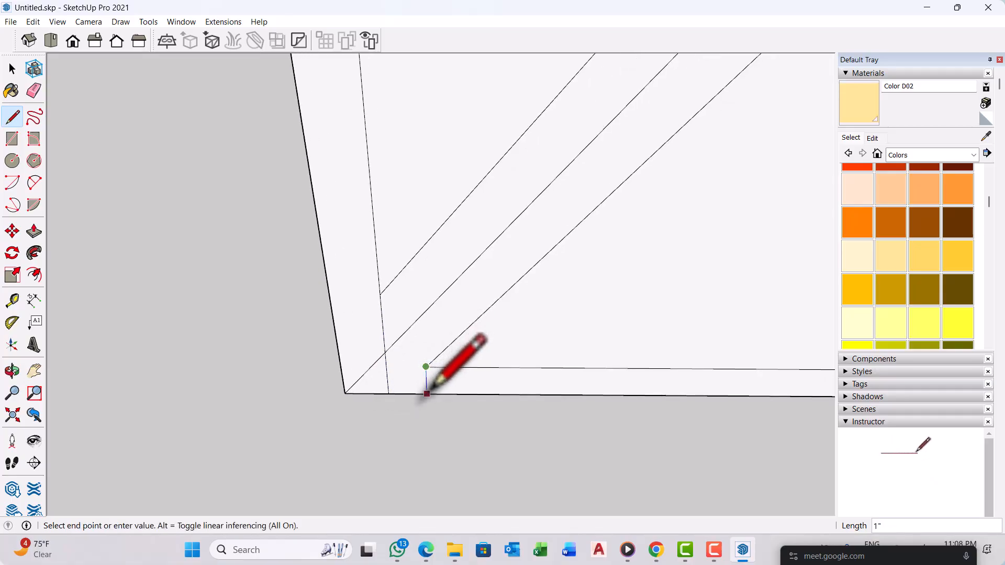
{"action": "left_click", "coordinate": [426, 394]}
{"action": "scroll", "coordinate": [321, 364], "scroll_direction": "down", "scroll_amount": 5}
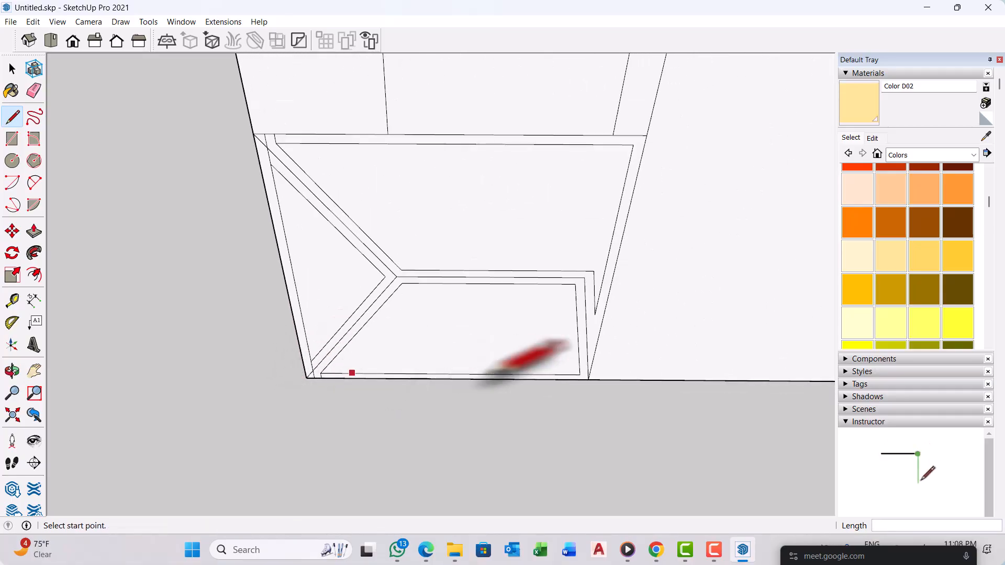
Step: Extend the upper panel's offset vertical edge with a line running down past the rectangle's base
{"action": "scroll", "coordinate": [602, 361], "scroll_direction": "up", "scroll_amount": 5}
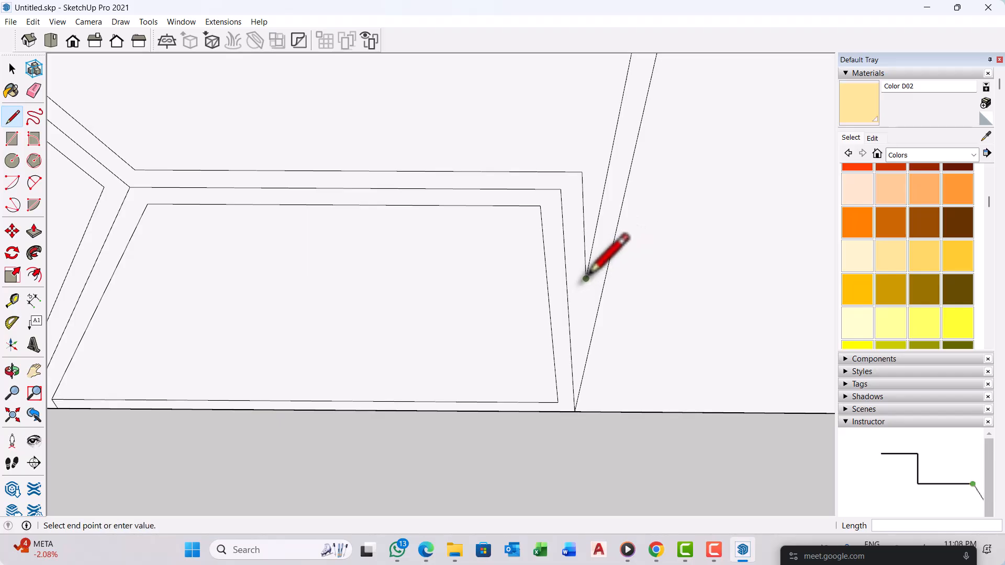
{"action": "scroll", "coordinate": [586, 278], "scroll_direction": "down", "scroll_amount": 2}
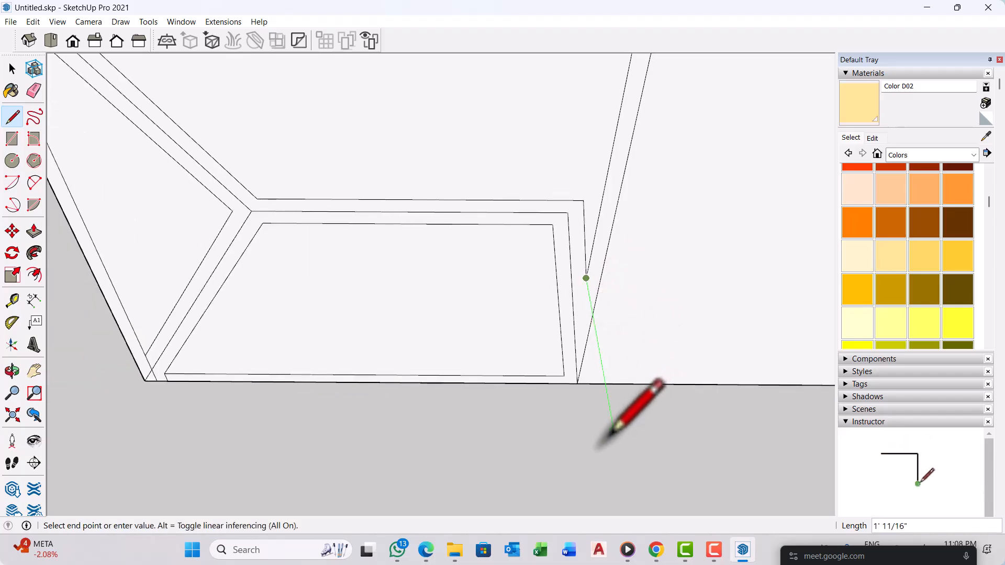
{"action": "left_click", "coordinate": [592, 442]}
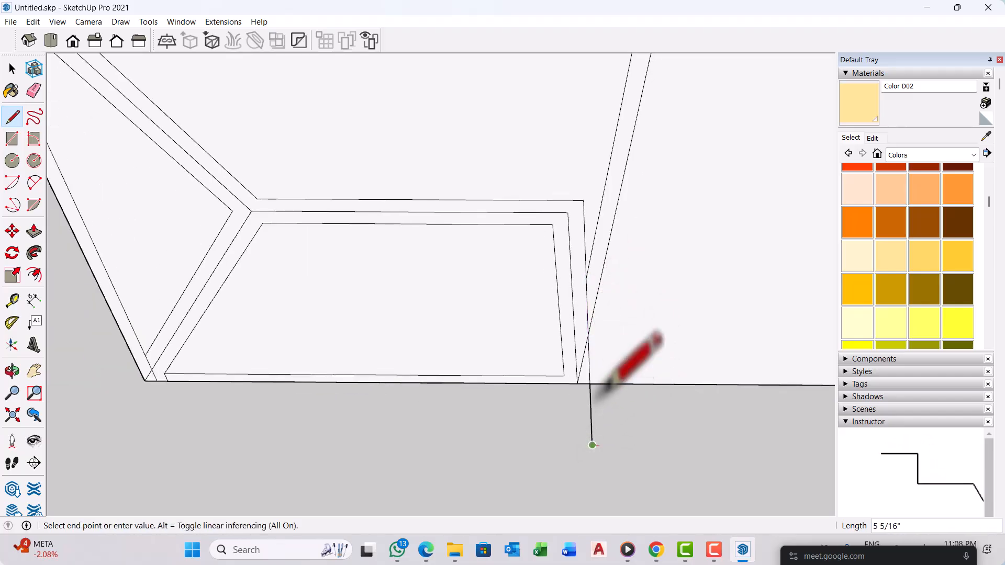
{"action": "key", "text": "space"}
Step: Delete the two slanted lines beyond the frame's vertical leg and the line end overhanging the base
{"action": "scroll", "coordinate": [617, 364], "scroll_direction": "up", "scroll_amount": 2}
{"action": "scroll", "coordinate": [606, 359], "scroll_direction": "down", "scroll_amount": 5}
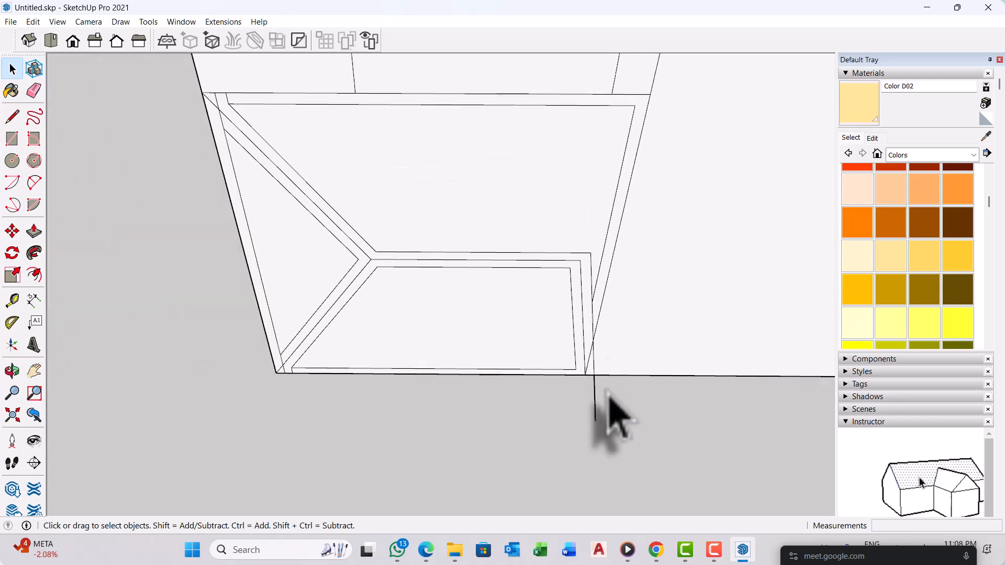
{"action": "scroll", "coordinate": [614, 338], "scroll_direction": "up", "scroll_amount": 2}
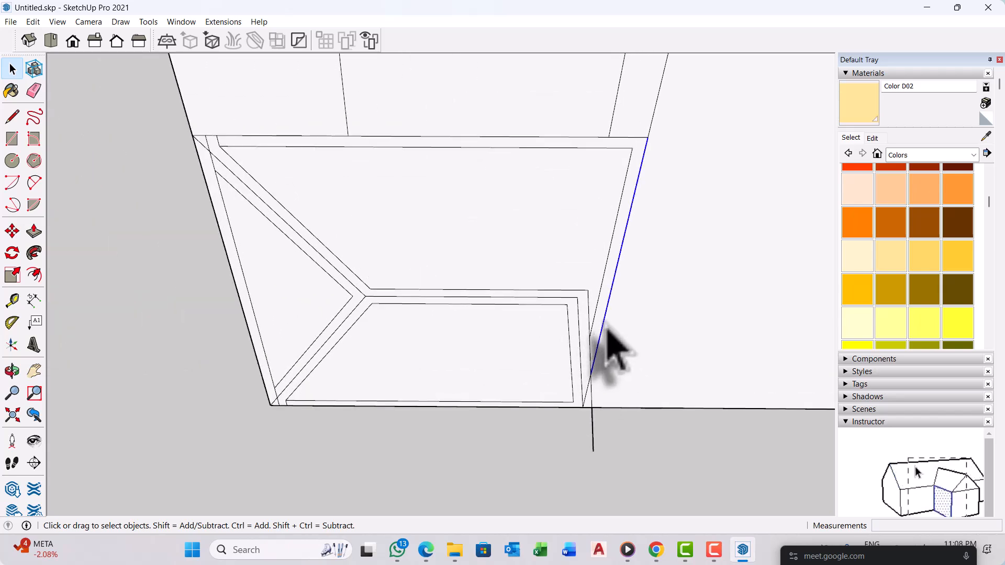
{"action": "scroll", "coordinate": [605, 356], "scroll_direction": "down", "scroll_amount": 2}
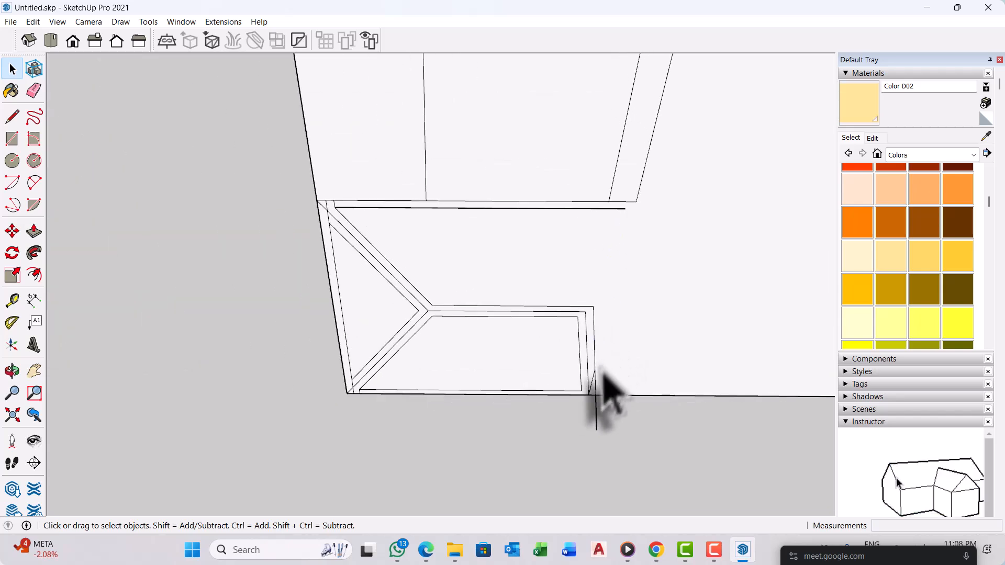
{"action": "scroll", "coordinate": [602, 403], "scroll_direction": "up", "scroll_amount": 3}
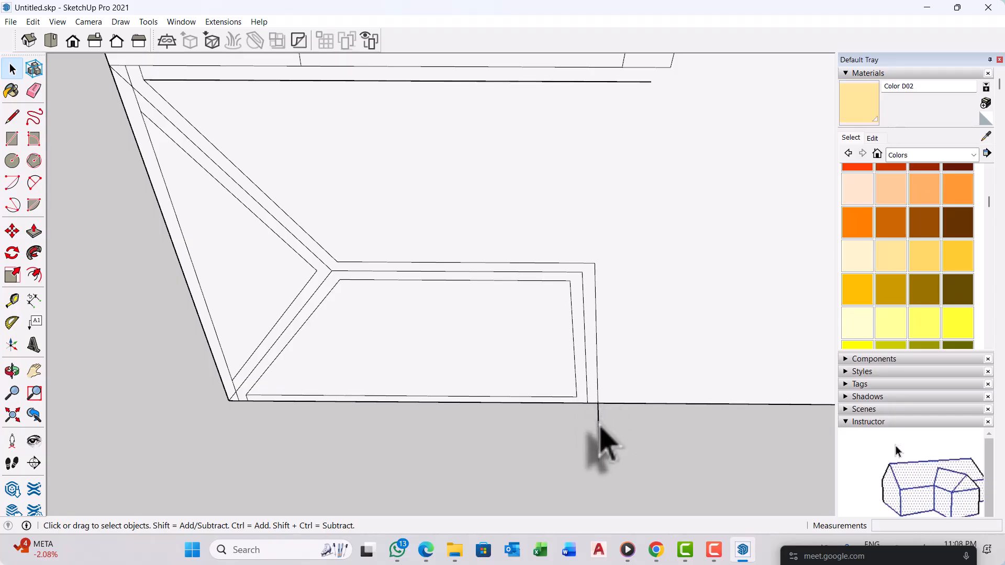
{"action": "scroll", "coordinate": [620, 450], "scroll_direction": "down", "scroll_amount": 2}
Step: Delete the horizontal lines beside the frame's upper-left corner and the surplus outer edges along the left side down to the base
{"action": "scroll", "coordinate": [392, 270], "scroll_direction": "up", "scroll_amount": 5}
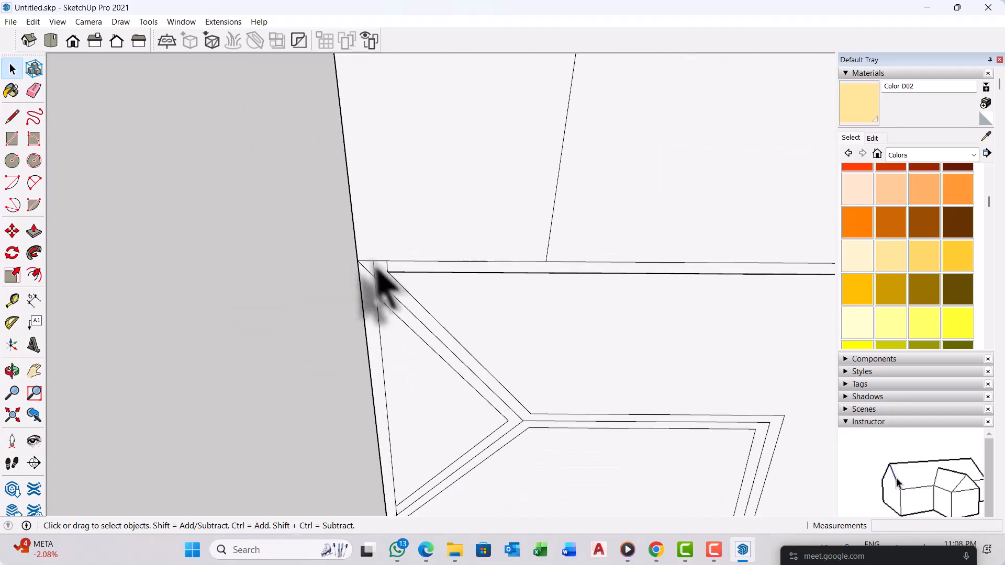
{"action": "left_click", "coordinate": [404, 274]}
{"action": "key", "text": "Delete"}
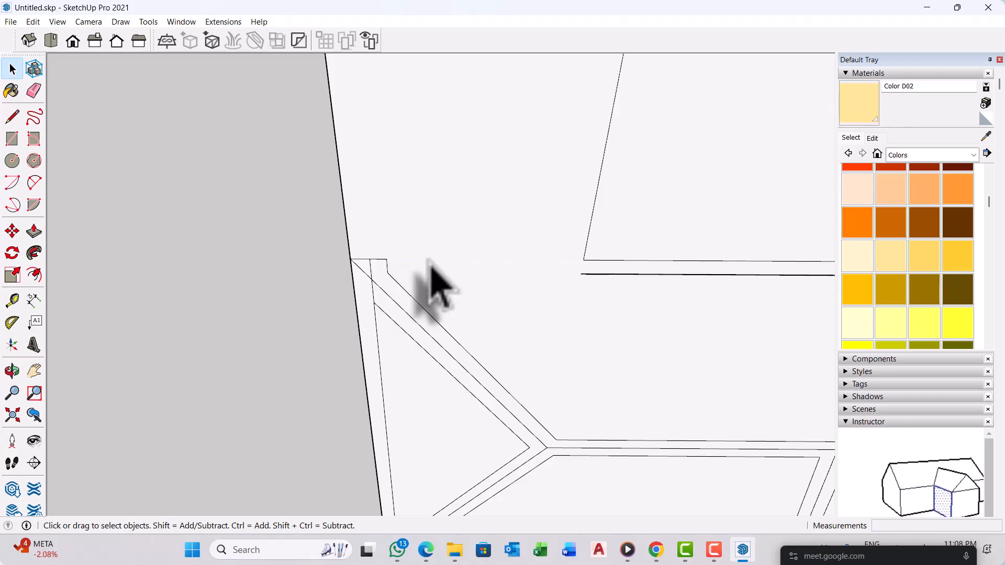
{"action": "scroll", "coordinate": [363, 288], "scroll_direction": "up", "scroll_amount": 3}
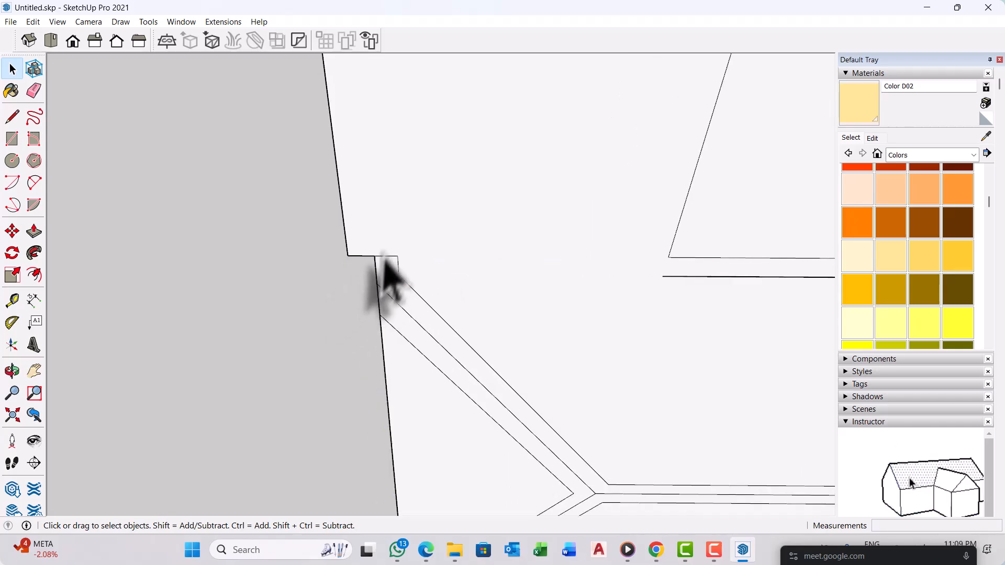
{"action": "scroll", "coordinate": [400, 265], "scroll_direction": "down", "scroll_amount": 3}
{"action": "scroll", "coordinate": [419, 429], "scroll_direction": "up", "scroll_amount": 4}
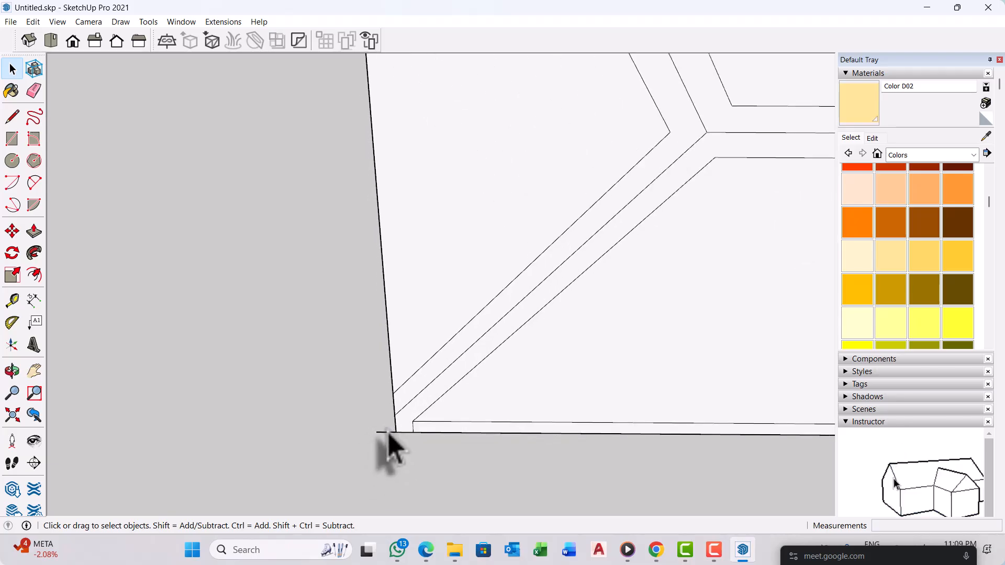
{"action": "scroll", "coordinate": [287, 414], "scroll_direction": "down", "scroll_amount": 5}
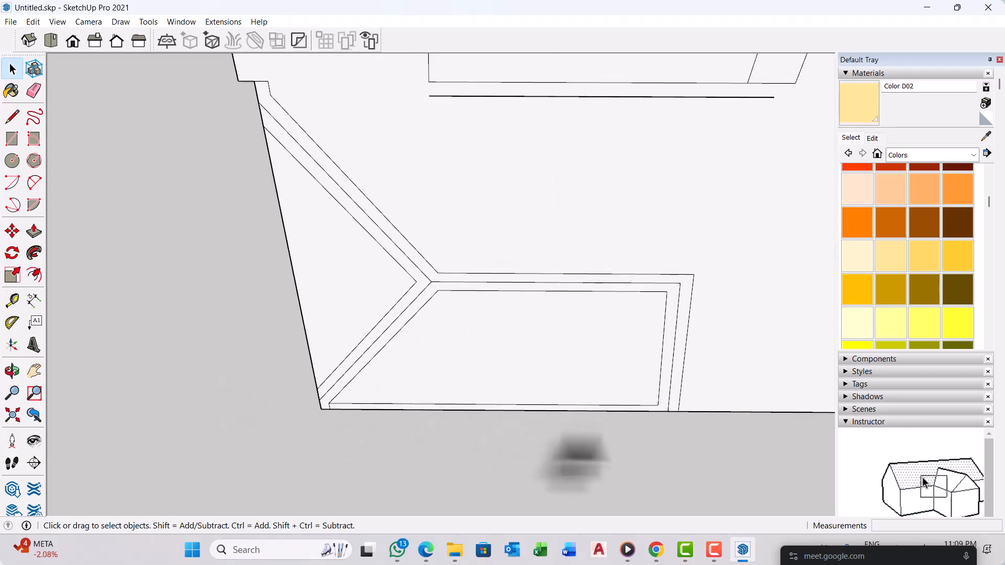
Step: Connect the lower panel's offset bottom-right corner to the rectangle's base with a short line
{"action": "scroll", "coordinate": [624, 426], "scroll_direction": "up", "scroll_amount": 5}
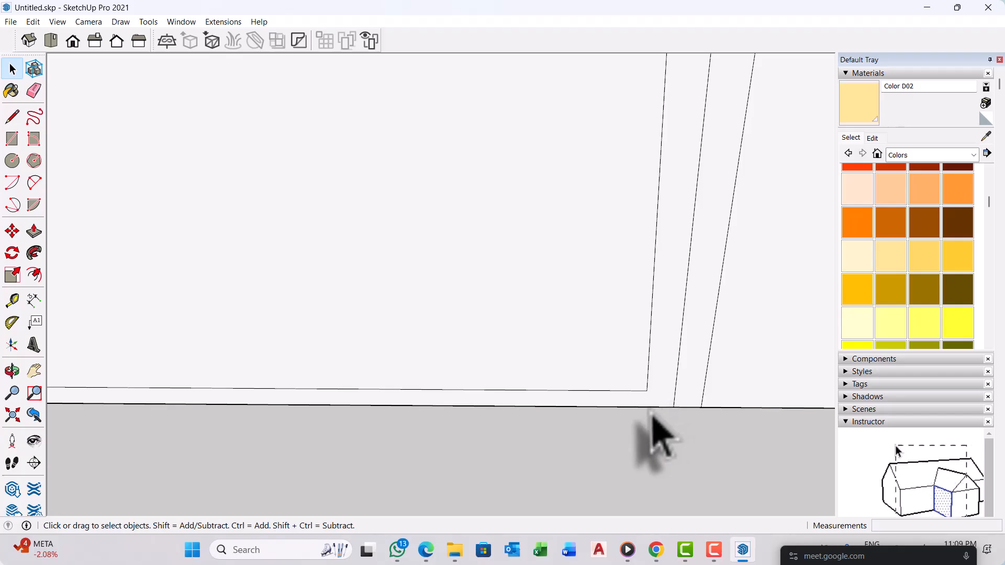
{"action": "scroll", "coordinate": [649, 413], "scroll_direction": "down", "scroll_amount": 4}
{"action": "scroll", "coordinate": [658, 418], "scroll_direction": "up", "scroll_amount": 5}
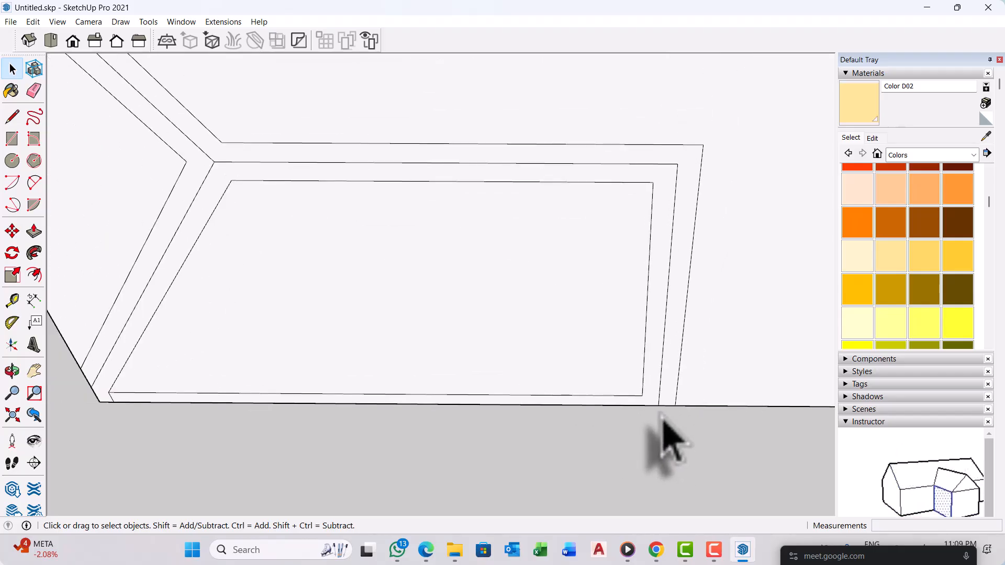
{"action": "scroll", "coordinate": [665, 440], "scroll_direction": "up", "scroll_amount": 2}
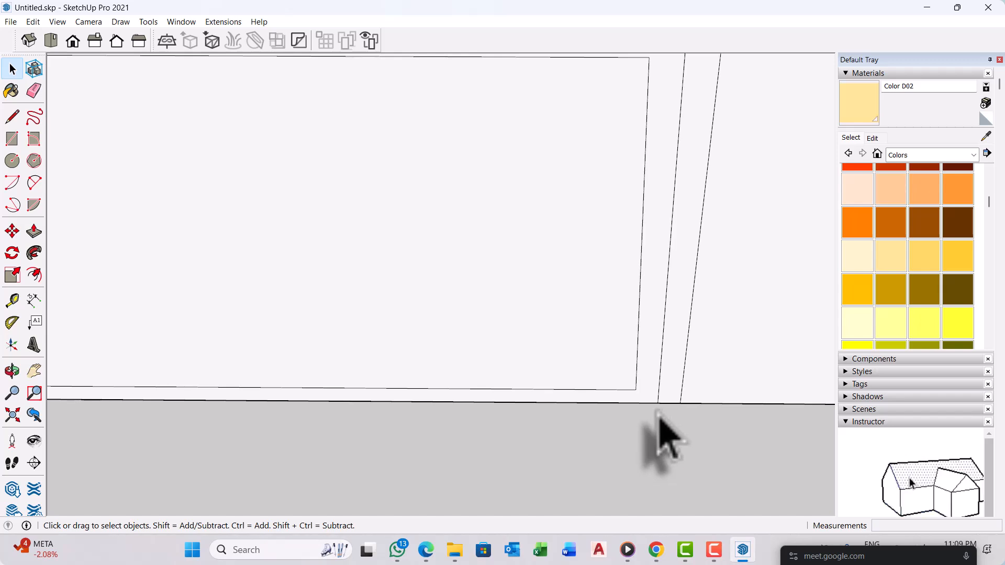
{"action": "key", "text": "l"}
{"action": "scroll", "coordinate": [657, 388], "scroll_direction": "up", "scroll_amount": 2}
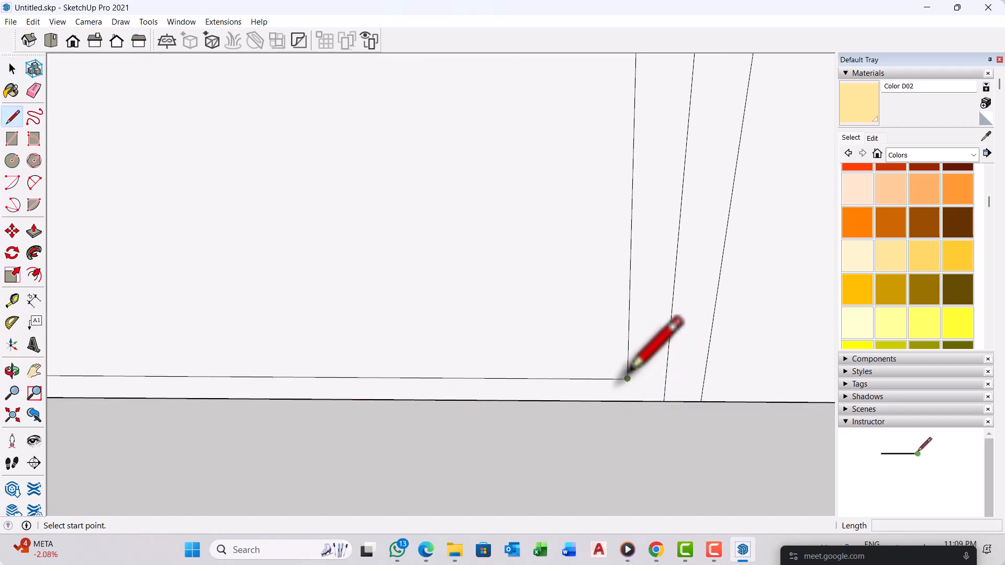
{"action": "left_click", "coordinate": [620, 401]}
{"action": "key", "text": "space"}
{"action": "scroll", "coordinate": [649, 418], "scroll_direction": "down", "scroll_amount": 5}
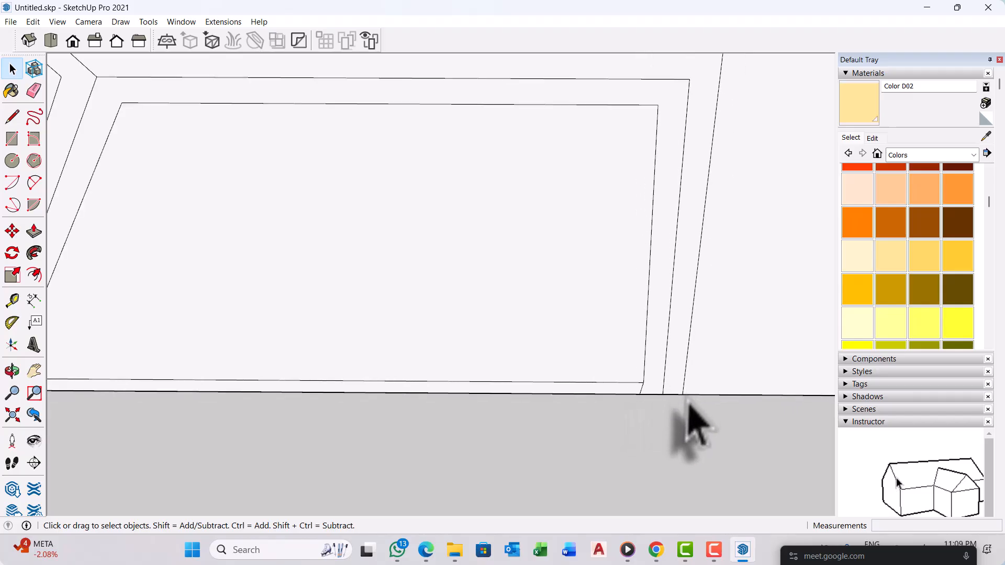
Step: Delete the lower panel's inner face together with its bottom lines, leaving the surrounding frame
{"action": "scroll", "coordinate": [554, 429], "scroll_direction": "up", "scroll_amount": 3}
{"action": "left_click_drag", "start_coordinate": [520, 419], "coordinate": [420, 340]}
{"action": "key", "text": "Delete"}
{"action": "scroll", "coordinate": [430, 363], "scroll_direction": "down", "scroll_amount": 2}
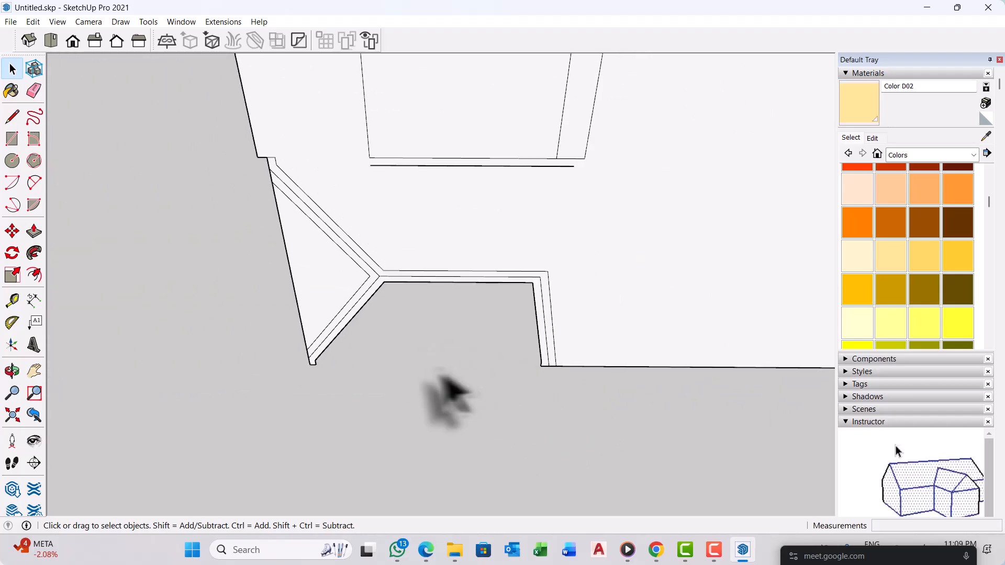
Step: Delete the large face above the frame with its lines, including the two leftover parallel horizontal lines
{"action": "middle_click_drag", "start_coordinate": [448, 399], "coordinate": [696, 197]}
{"action": "left_click_drag", "start_coordinate": [701, 169], "coordinate": [373, 313]}
{"action": "key", "text": "Delete"}
{"action": "scroll", "coordinate": [378, 318], "scroll_direction": "up", "scroll_amount": 4}
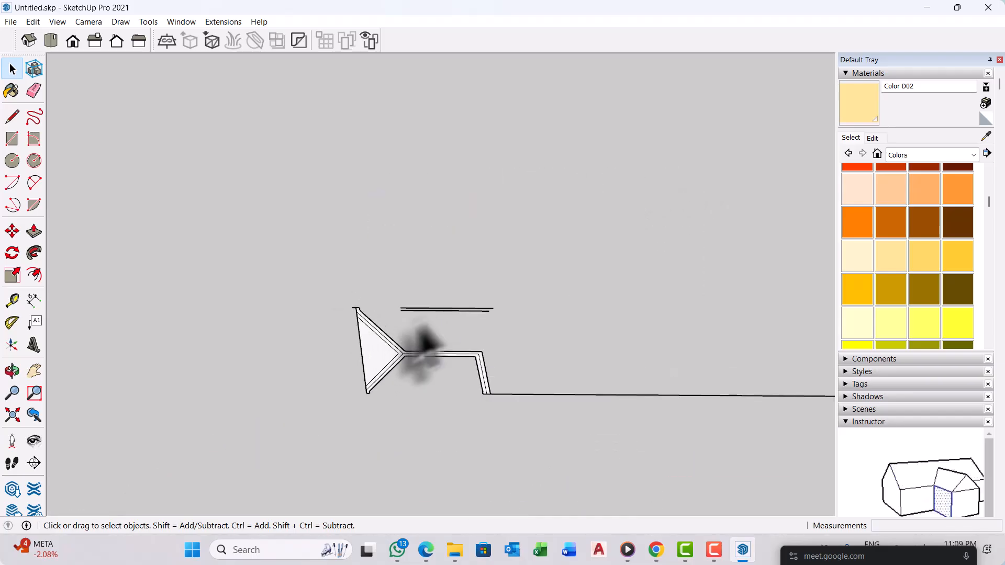
{"action": "mouse_move", "coordinate": [508, 260]}
{"action": "left_mouse_down"}
{"action": "mouse_move", "coordinate": [443, 317]}
{"action": "mouse_move", "coordinate": [396, 328]}
{"action": "left_mouse_up"}
{"action": "key", "text": "Delete"}
{"action": "scroll", "coordinate": [352, 310], "scroll_direction": "up", "scroll_amount": 8}
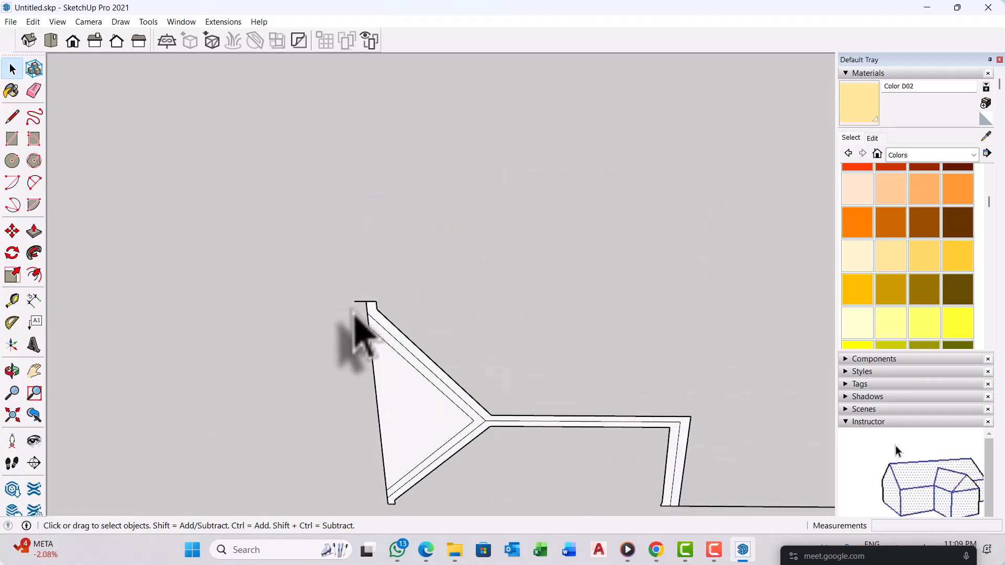
Step: Delete the line stub at the frame's upper-left tip and the centre lines running inside the frame's arms
{"action": "left_click_drag", "start_coordinate": [377, 261], "coordinate": [359, 299]}
{"action": "scroll", "coordinate": [359, 299], "scroll_direction": "down", "scroll_amount": 4}
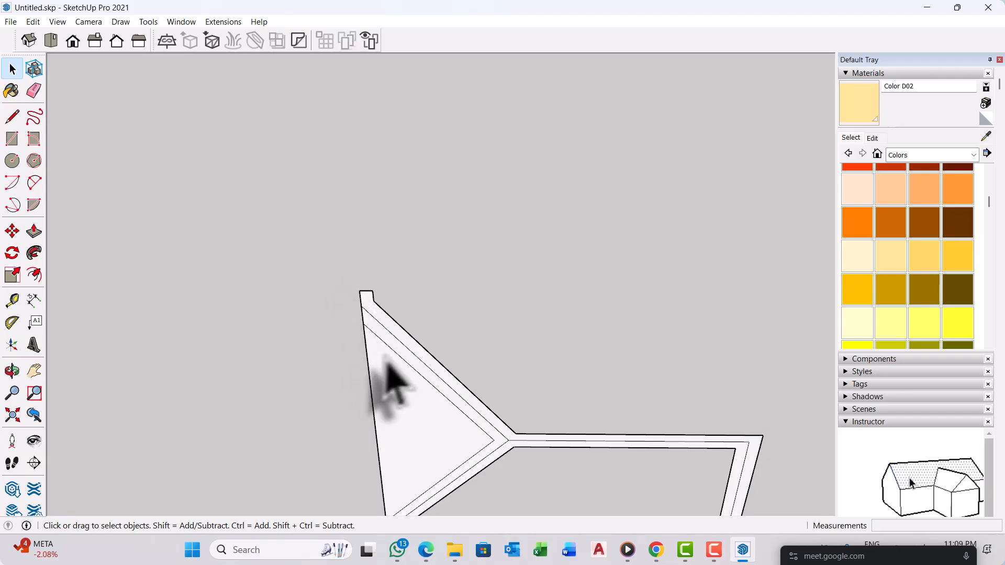
{"action": "scroll", "coordinate": [410, 351], "scroll_direction": "up", "scroll_amount": 2}
{"action": "scroll", "coordinate": [370, 280], "scroll_direction": "down", "scroll_amount": 3}
{"action": "scroll", "coordinate": [473, 424], "scroll_direction": "up", "scroll_amount": 4}
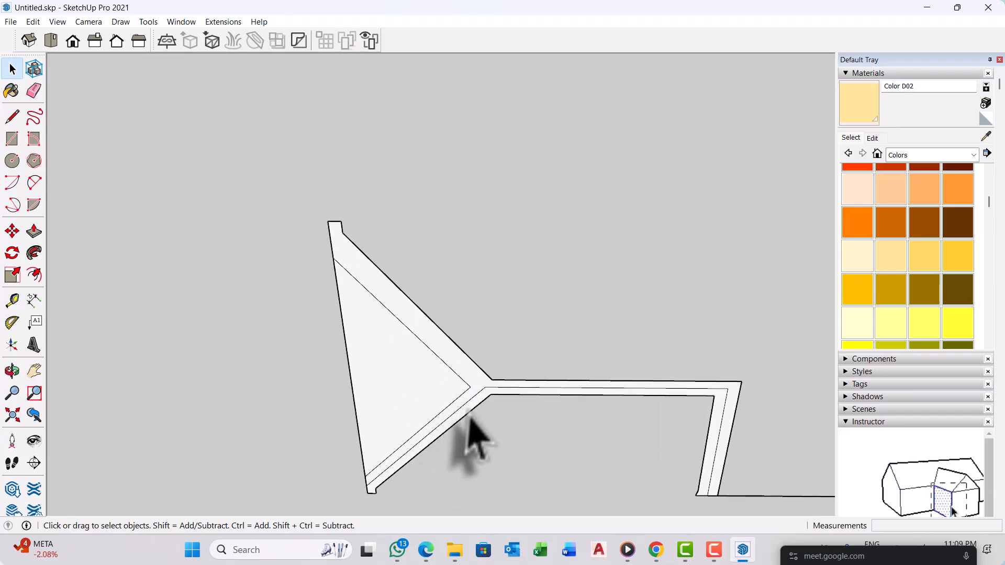
{"action": "scroll", "coordinate": [665, 417], "scroll_direction": "up", "scroll_amount": 3}
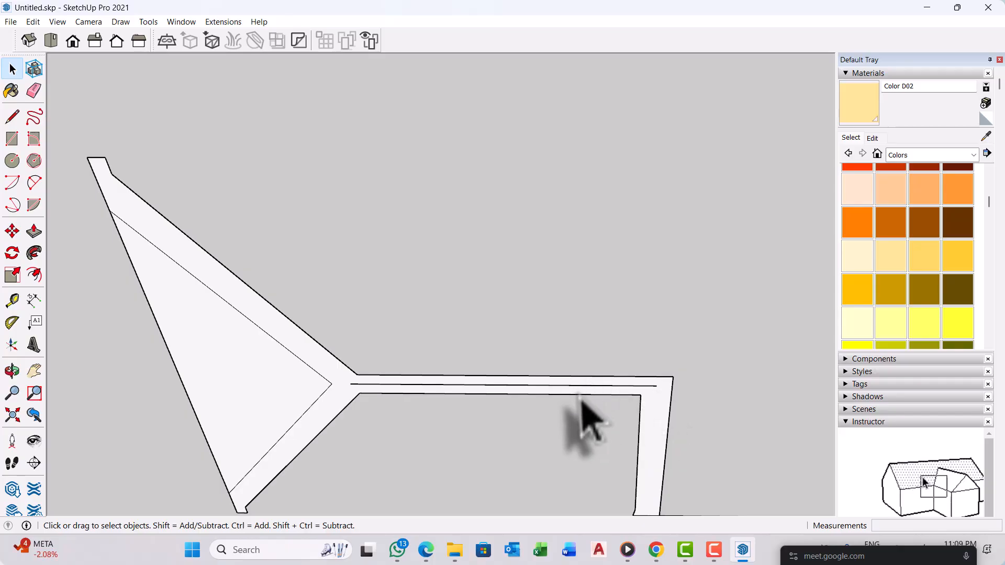
{"action": "scroll", "coordinate": [545, 403], "scroll_direction": "down", "scroll_amount": 3}
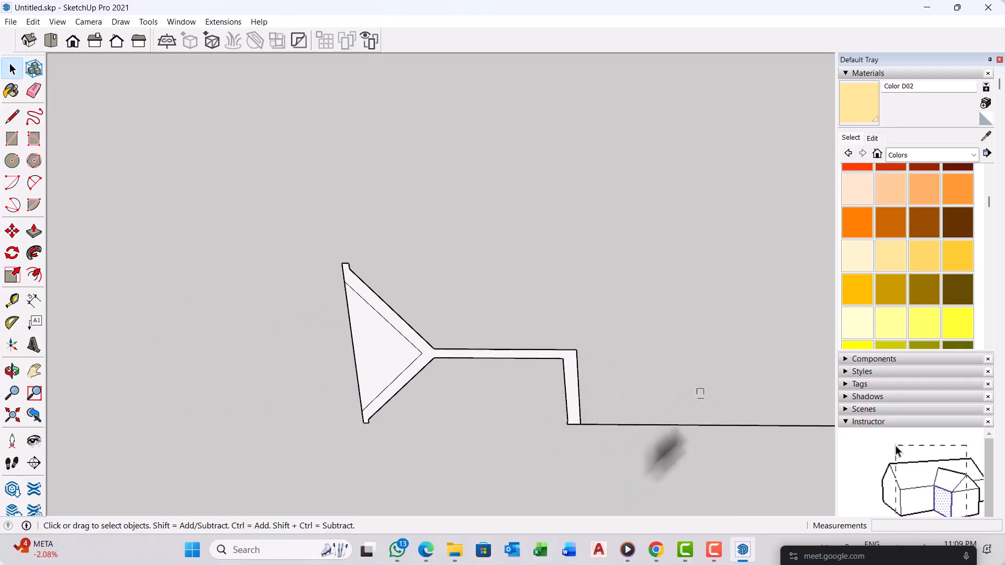
Step: Delete the leftover base line beyond the frame's vertical leg and the triangular face between the two diagonal arms
{"action": "scroll", "coordinate": [336, 379], "scroll_direction": "up", "scroll_amount": 3}
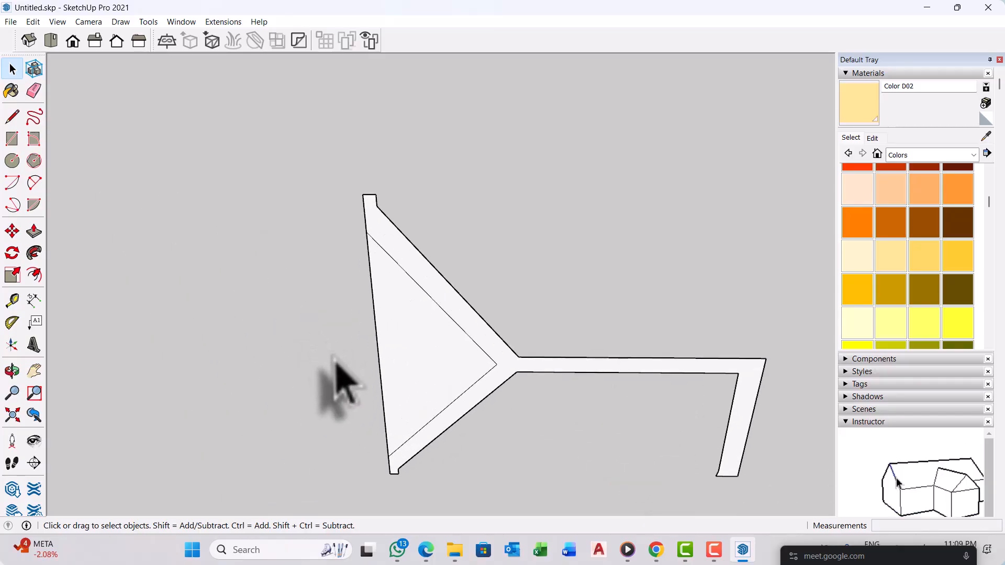
{"action": "scroll", "coordinate": [419, 379], "scroll_direction": "down", "scroll_amount": 3}
{"action": "middle_click_drag", "start_coordinate": [426, 382], "coordinate": [532, 444]}
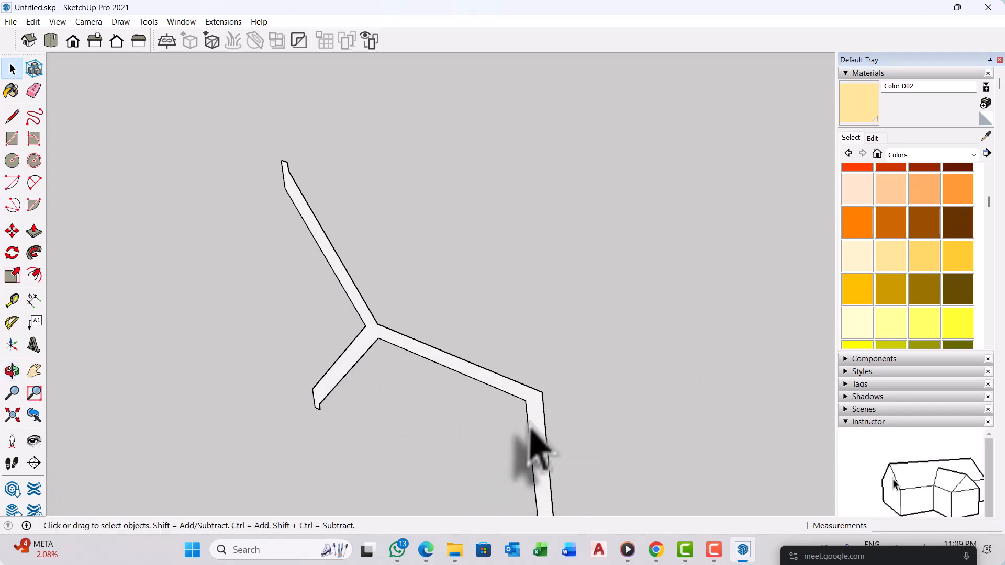
Step: Group the branched frame's face and edges, and turn the group into a component with the default settings
{"action": "scroll", "coordinate": [417, 356], "scroll_direction": "up", "scroll_amount": 5}
{"action": "scroll", "coordinate": [411, 361], "scroll_direction": "up", "scroll_amount": 2}
{"action": "double_click", "coordinate": [403, 320]}
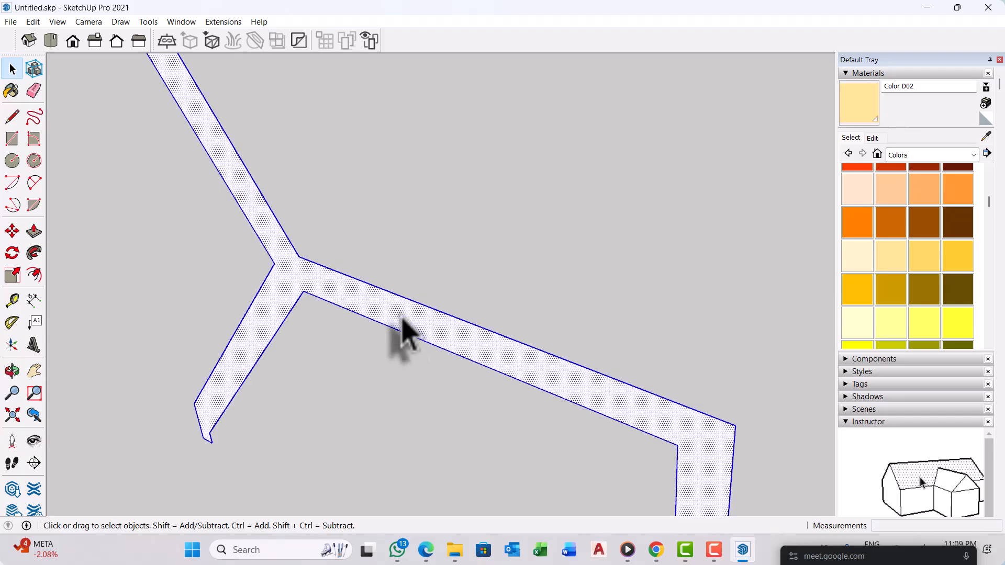
{"action": "right_click", "coordinate": [402, 321]}
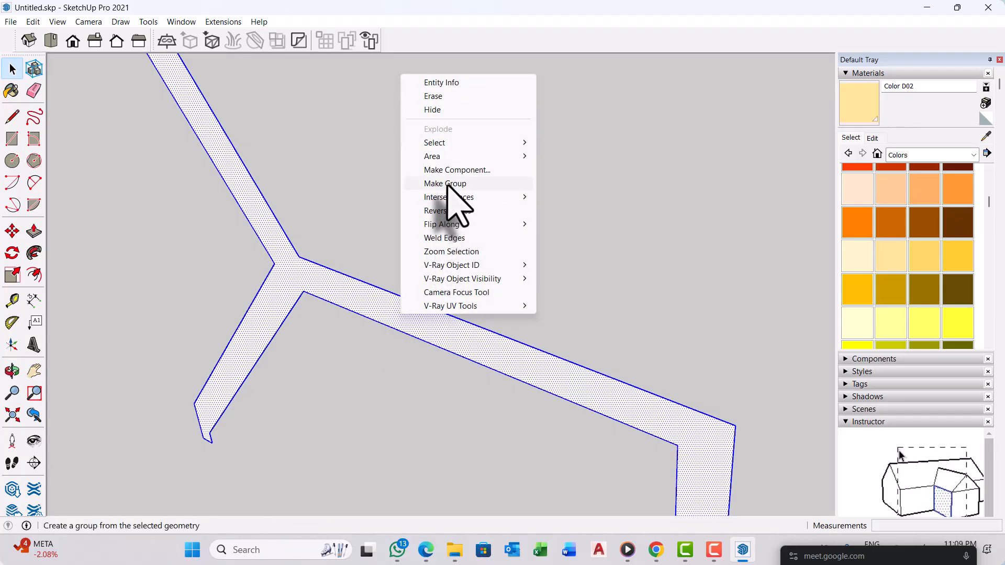
{"action": "left_click", "coordinate": [450, 184]}
{"action": "right_click", "coordinate": [402, 331]}
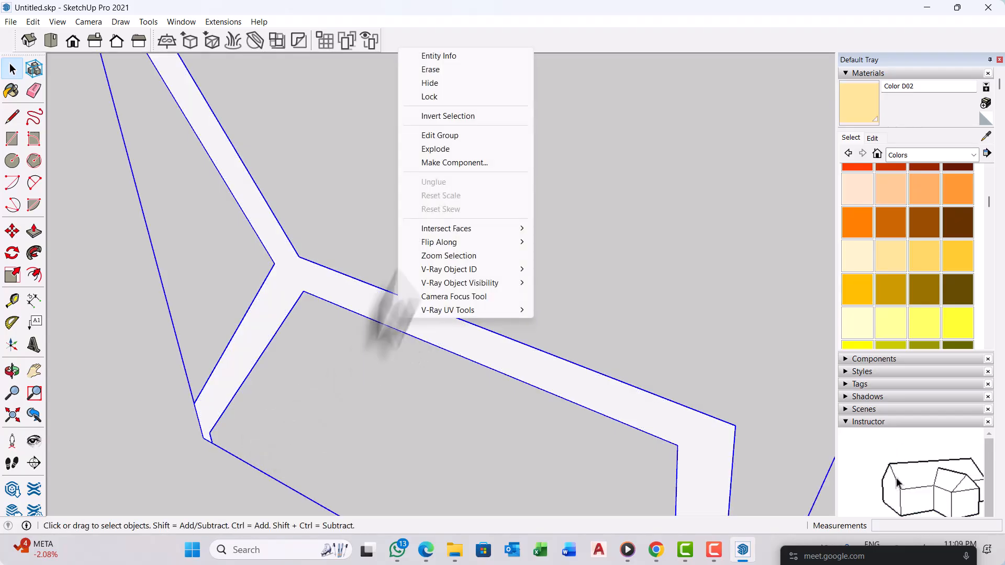
{"action": "left_click", "coordinate": [455, 163]}
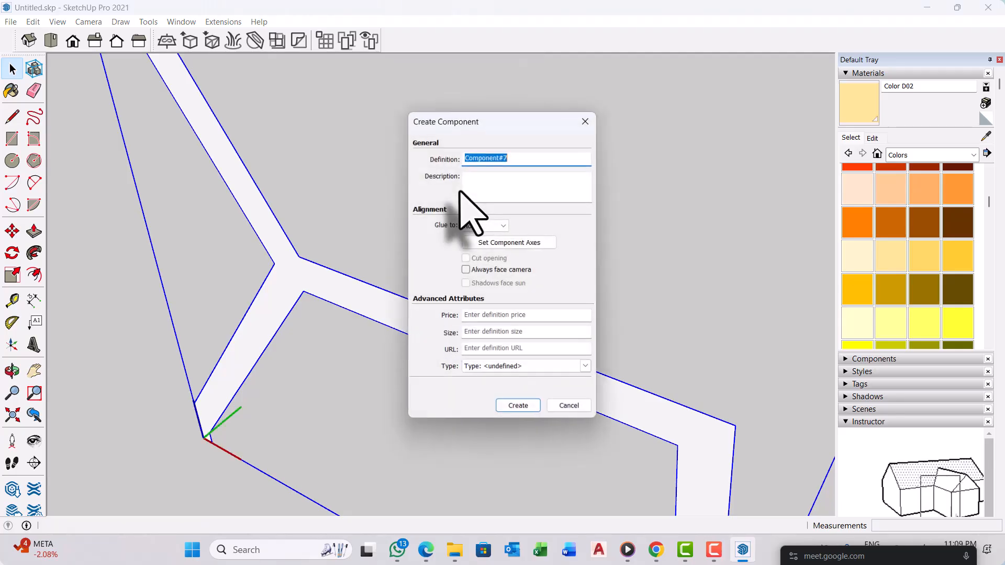
{"action": "left_click", "coordinate": [519, 406]}
Step: Open the frame component for editing, extrude its face by 2" with Push/Pull, and leave the component
{"action": "scroll", "coordinate": [416, 367], "scroll_direction": "down", "scroll_amount": 5}
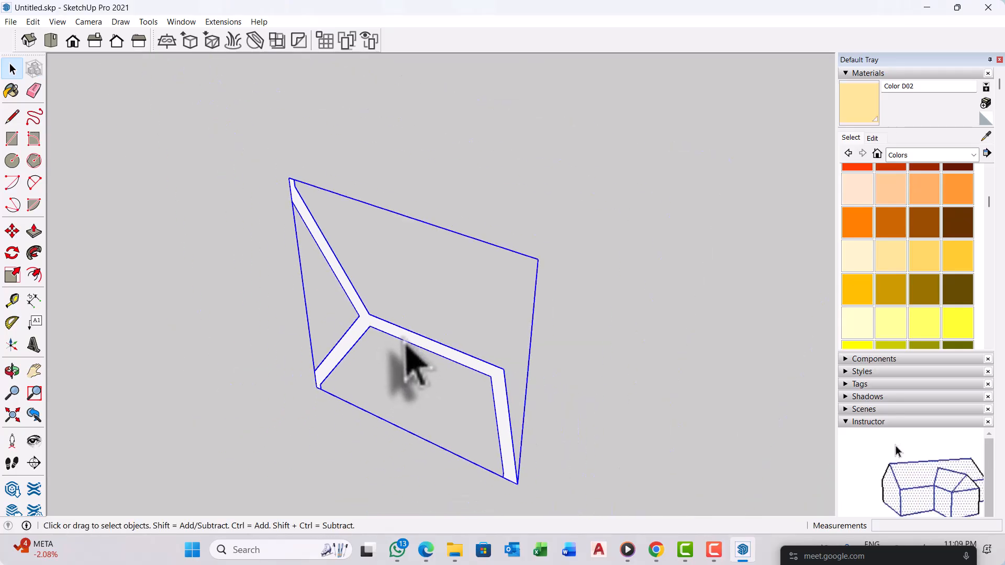
{"action": "middle_click_drag", "start_coordinate": [416, 359], "coordinate": [454, 324]}
{"action": "scroll", "coordinate": [409, 320], "scroll_direction": "up", "scroll_amount": 3}
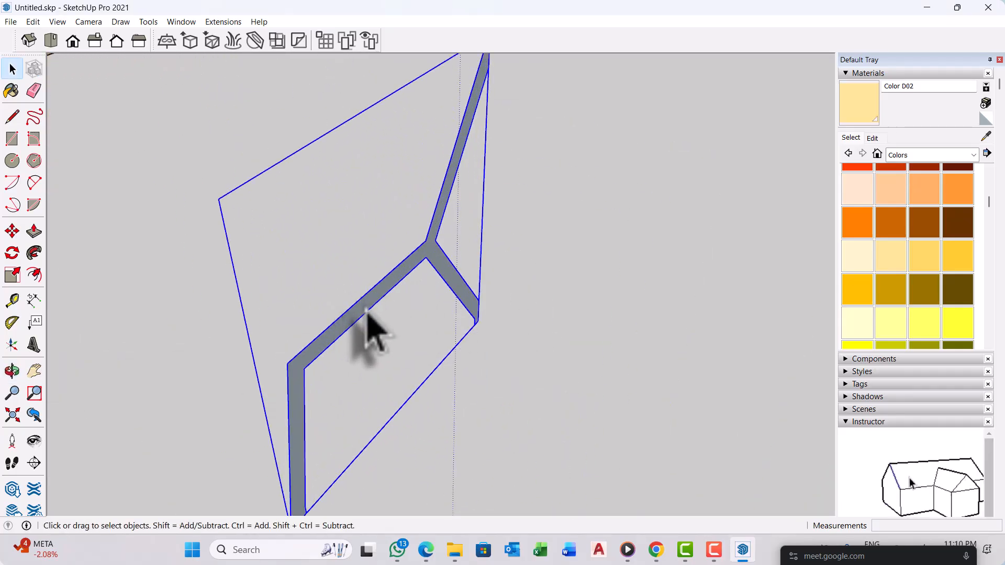
{"action": "double_click", "coordinate": [366, 309]}
{"action": "key", "text": "p"}
{"action": "left_click", "coordinate": [366, 325]}
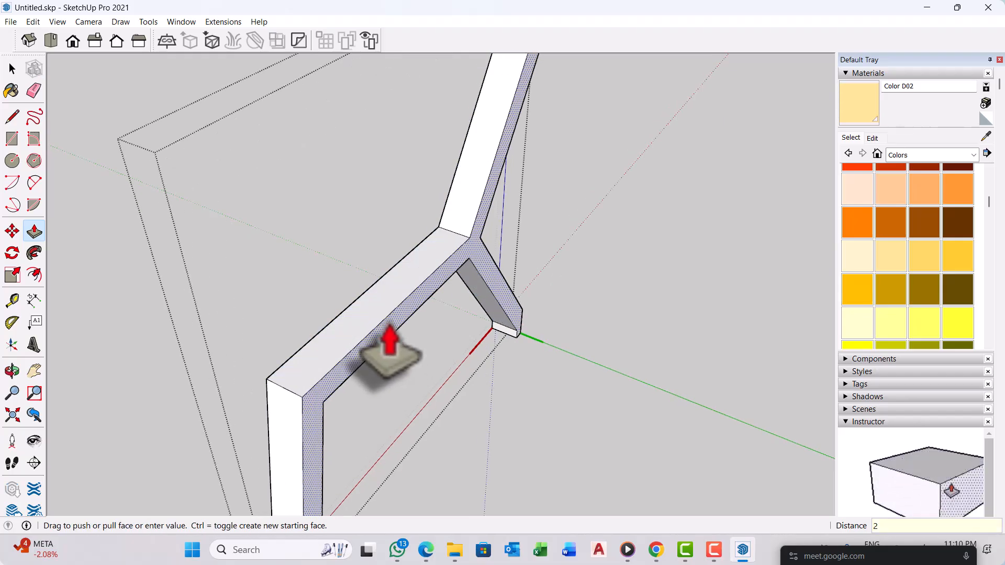
{"action": "key", "text": "Return"}
{"action": "key", "text": "space"}
{"action": "scroll", "coordinate": [444, 337], "scroll_direction": "down", "scroll_amount": 2}
{"action": "key", "text": "Escape"}
{"action": "scroll", "coordinate": [419, 372], "scroll_direction": "down", "scroll_amount": 1}
{"action": "middle_click_drag", "start_coordinate": [399, 393], "coordinate": [482, 352]}
Step: Draw a 2" by 2" rectangle on the upper face of the long diagonal arm, starting at the frame's joint
{"action": "scroll", "coordinate": [366, 335], "scroll_direction": "up", "scroll_amount": 5}
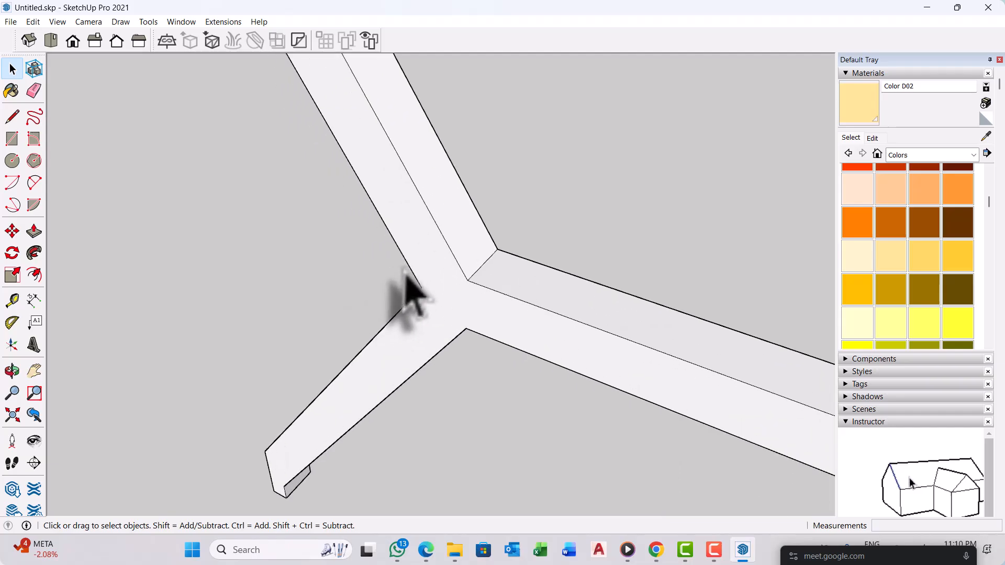
{"action": "scroll", "coordinate": [458, 277], "scroll_direction": "up", "scroll_amount": 2}
{"action": "key", "text": "r"}
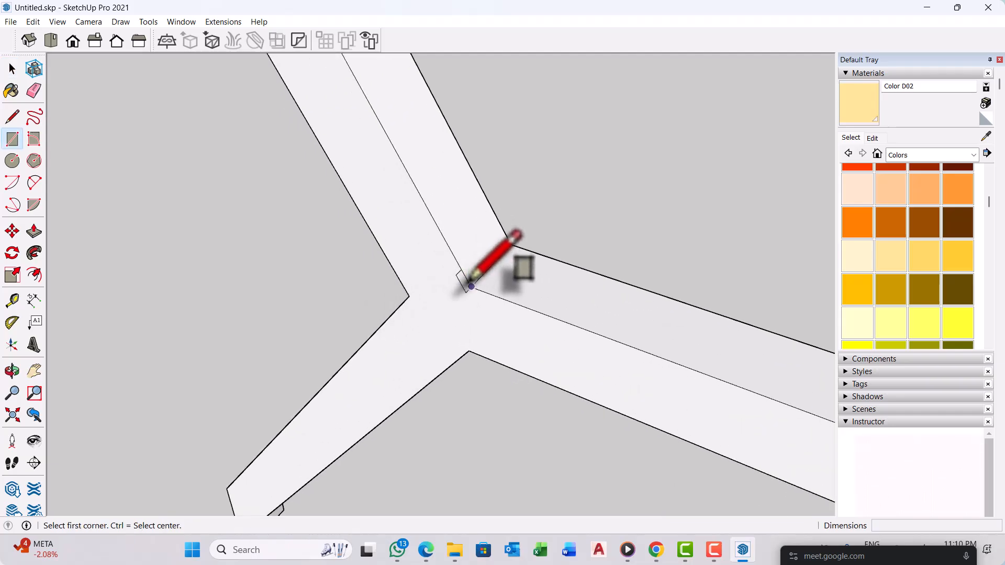
{"action": "left_click", "coordinate": [471, 286]}
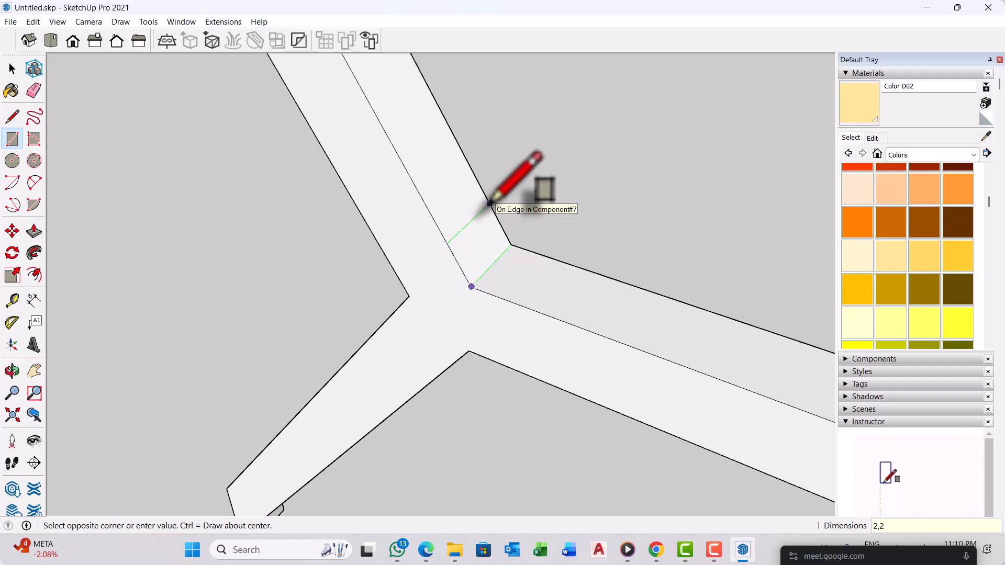
{"action": "left_click", "coordinate": [475, 167]}
Step: Try extruding the rectangle outward by 2" with Push/Pull, and undo the extrusion
{"action": "key", "text": "p"}
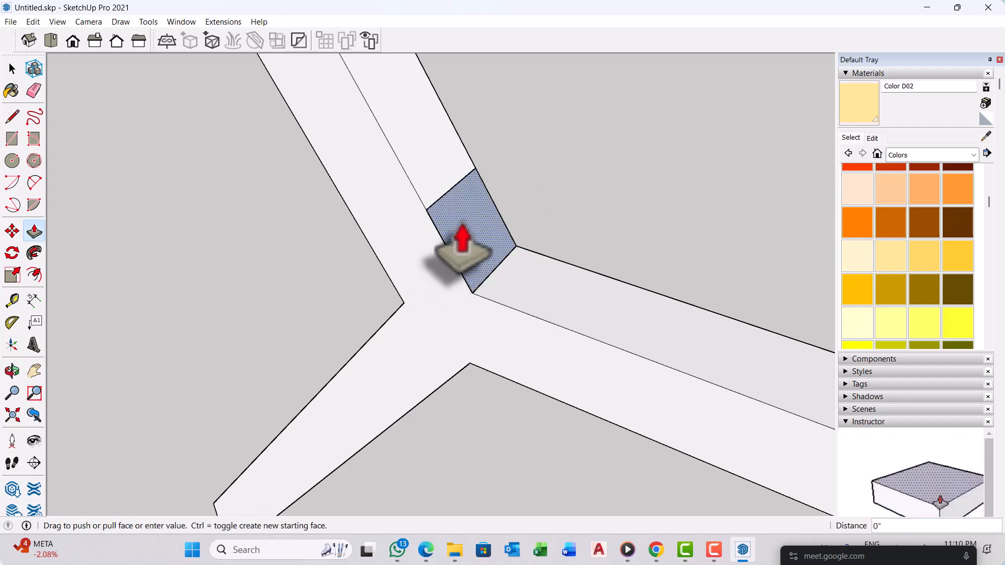
{"action": "left_click_drag", "start_coordinate": [462, 254], "coordinate": [505, 269]}
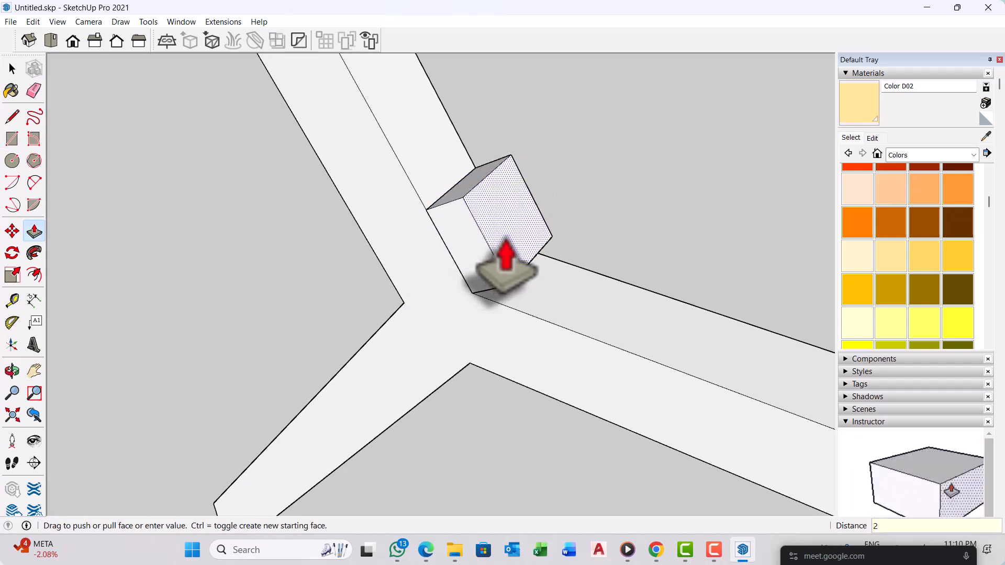
{"action": "key", "text": "Return"}
{"action": "scroll", "coordinate": [417, 291], "scroll_direction": "down", "scroll_amount": 1}
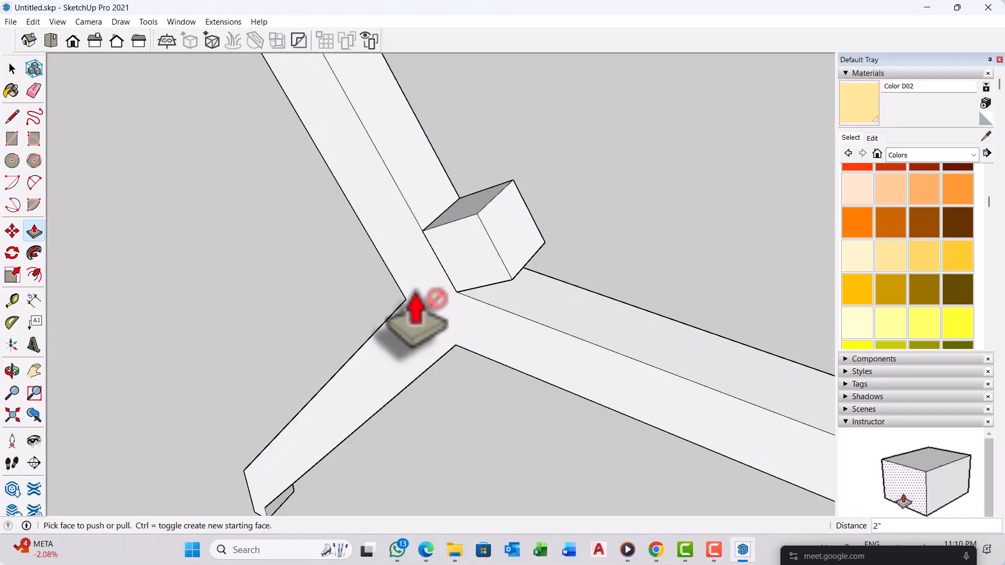
{"action": "key", "text": "ctrl+z"}
Step: Extrude the rectangle outward with Push/Pull into a block thinner than 2"
{"action": "scroll", "coordinate": [444, 240], "scroll_direction": "up", "scroll_amount": 1}
{"action": "left_click", "coordinate": [449, 241]}
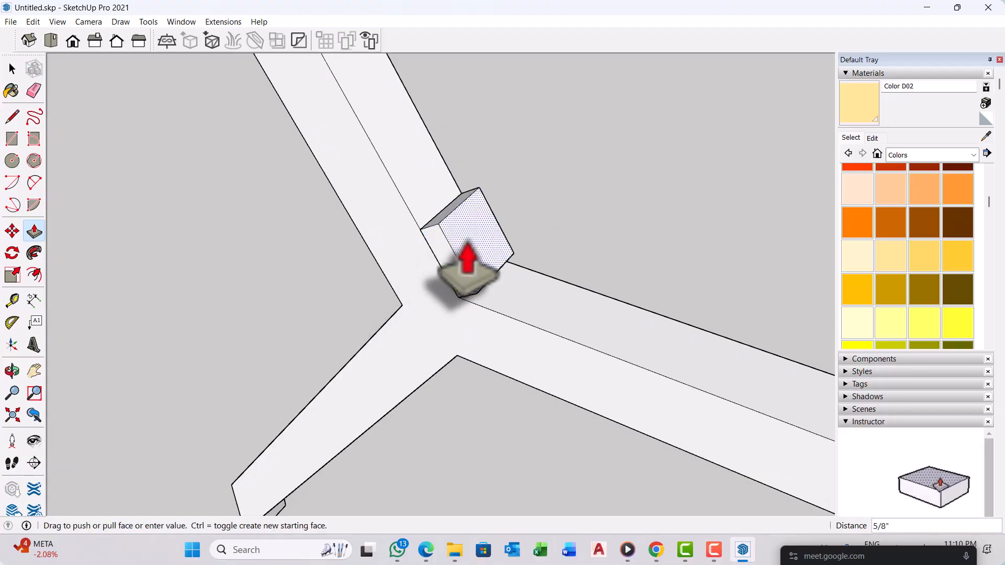
{"action": "key", "text": "Return"}
Step: Extrude the block's side face sideways by 6' with Push/Pull to form a long slat across from the frame
{"action": "middle_click_drag", "start_coordinate": [464, 258], "coordinate": [363, 335]}
{"action": "scroll", "coordinate": [363, 322], "scroll_direction": "up", "scroll_amount": 1}
{"action": "left_click", "coordinate": [367, 292]}
{"action": "scroll", "coordinate": [238, 282], "scroll_direction": "down", "scroll_amount": 5}
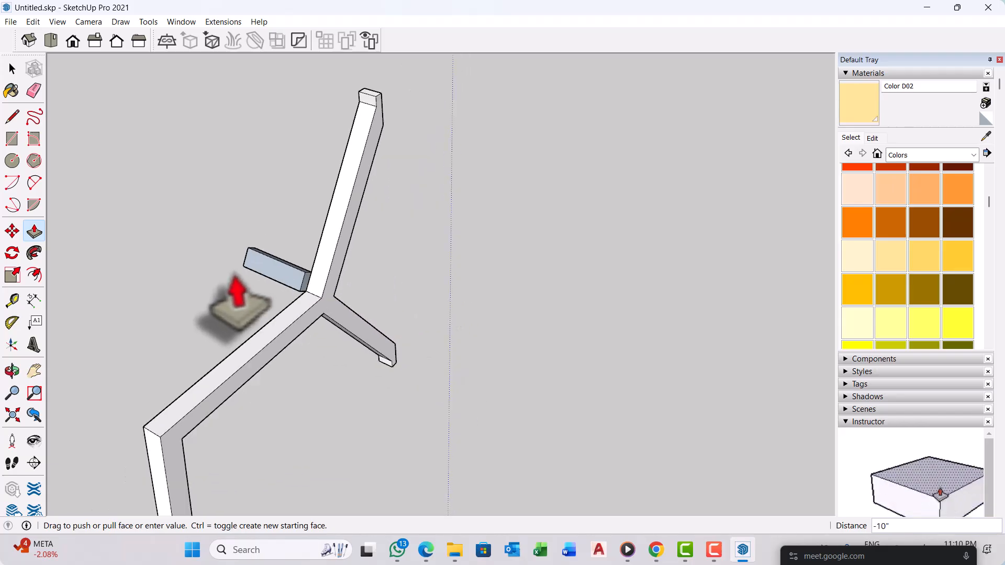
{"action": "scroll", "coordinate": [254, 286], "scroll_direction": "down", "scroll_amount": 1}
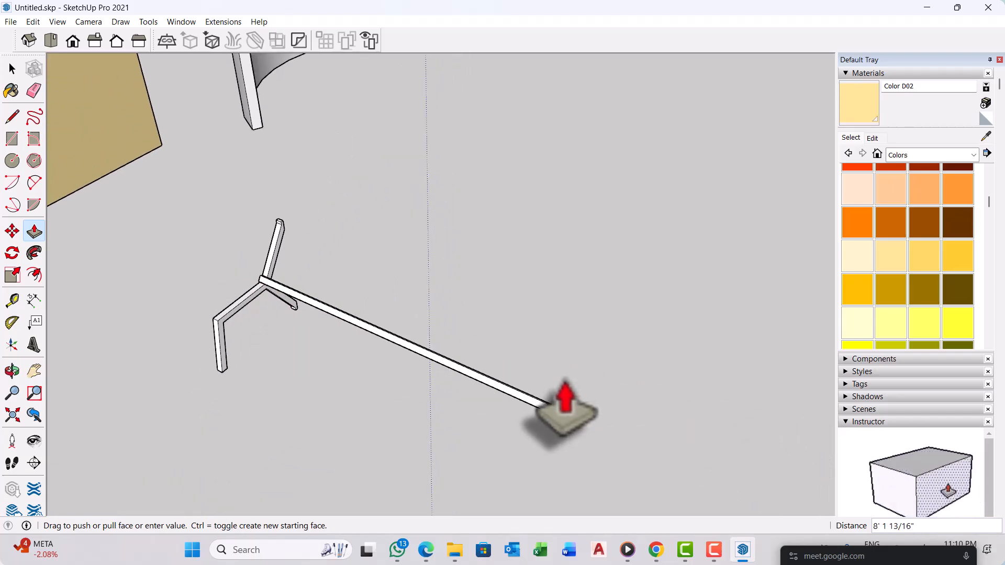
{"action": "key", "text": "Return"}
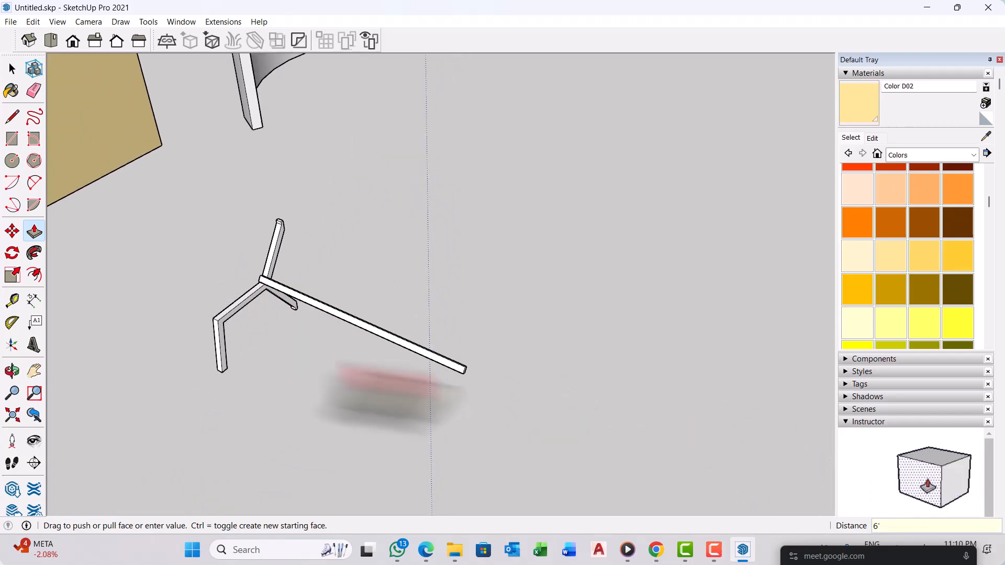
Step: Group the whole slat and turn the group into a component with the default settings
{"action": "key", "text": "space"}
{"action": "middle_click_drag", "start_coordinate": [327, 384], "coordinate": [442, 348]}
{"action": "scroll", "coordinate": [283, 344], "scroll_direction": "up", "scroll_amount": 6}
{"action": "left_click", "coordinate": [312, 330]}
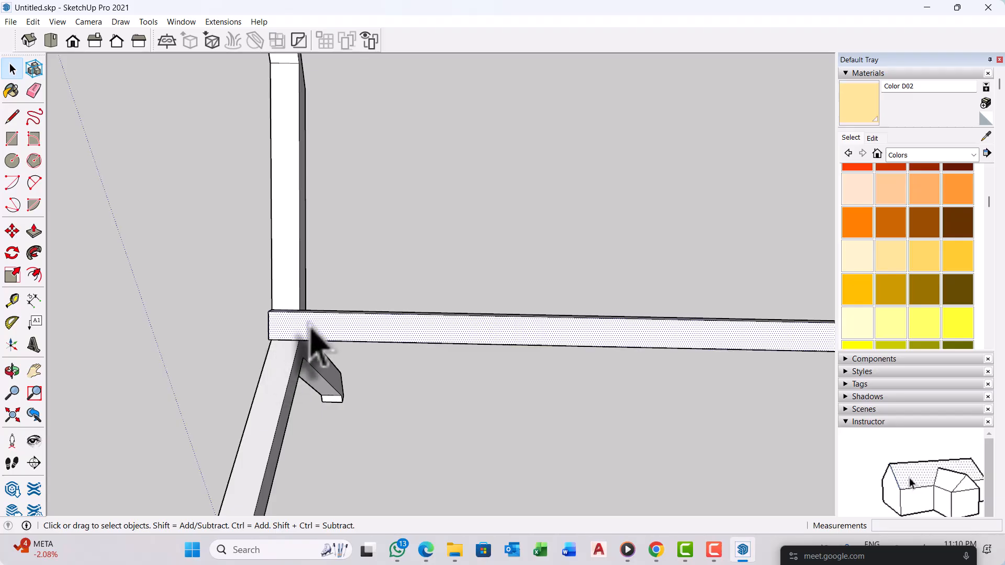
{"action": "left_click", "coordinate": [369, 178]}
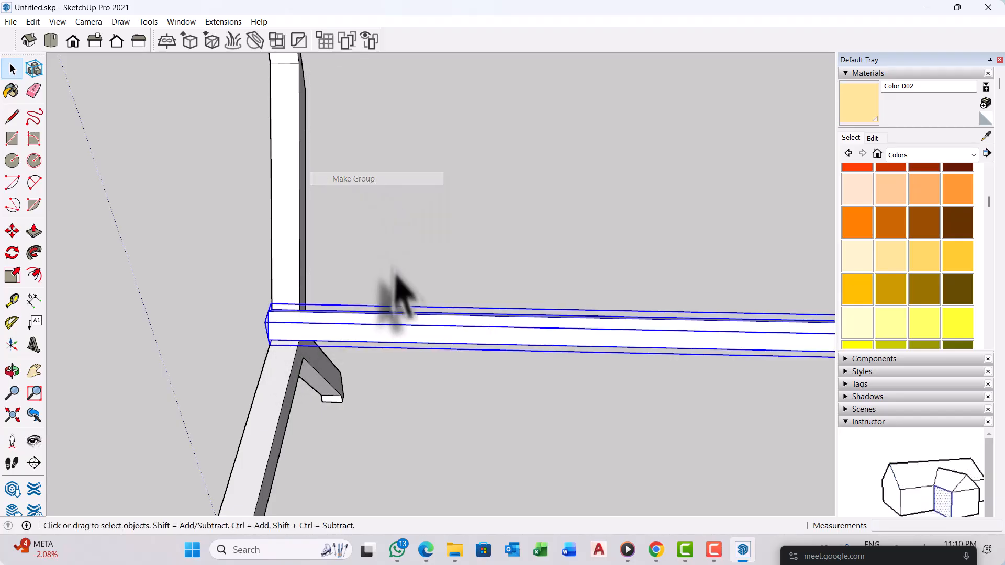
{"action": "middle_click_drag", "start_coordinate": [397, 292], "coordinate": [340, 343]}
{"action": "right_click", "coordinate": [343, 339]}
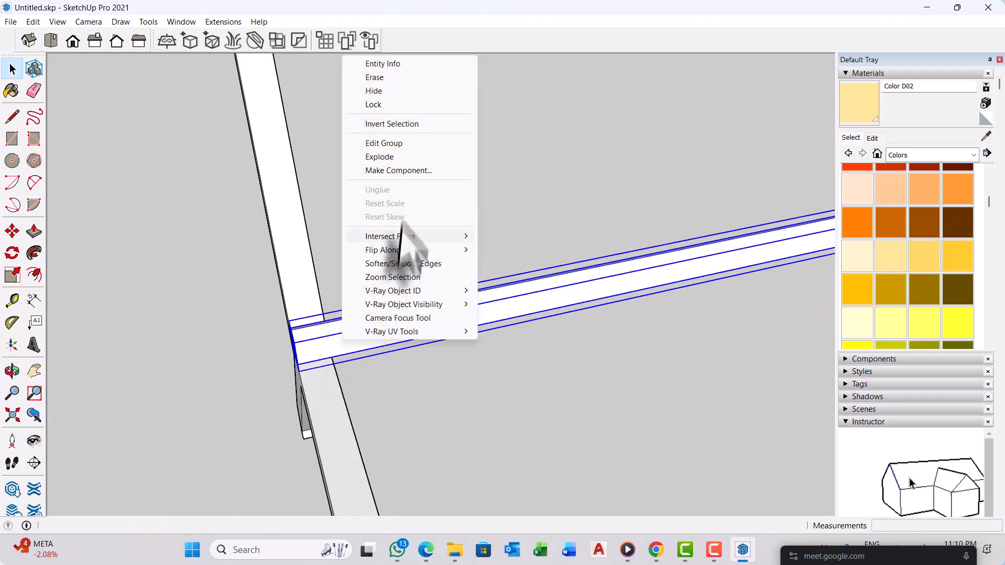
{"action": "left_click", "coordinate": [417, 171]}
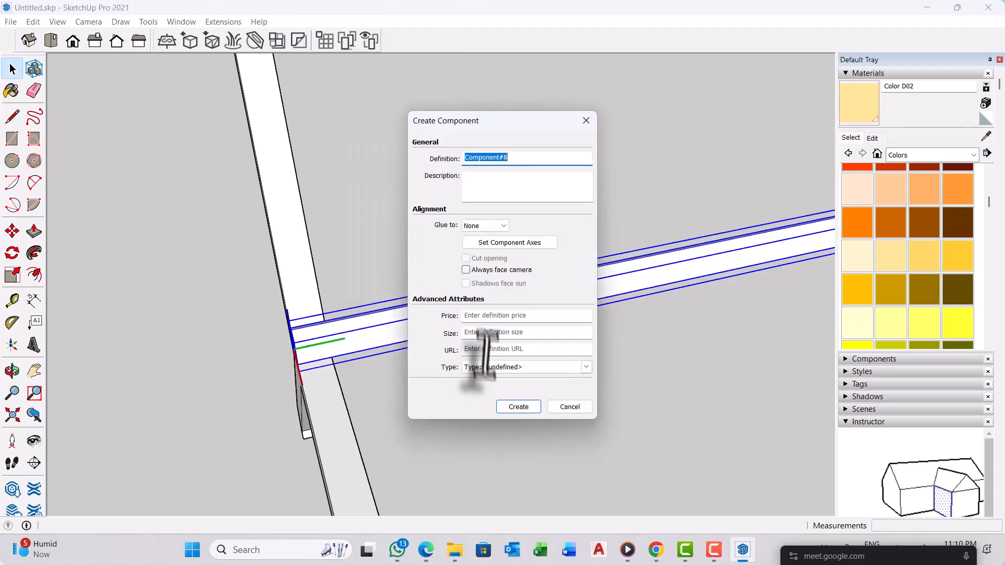
{"action": "left_click", "coordinate": [516, 408]}
Step: Copy the slat edge to edge up the diagonal backrest arm and multiply the copy with *8
{"action": "middle_click_drag", "start_coordinate": [516, 426], "coordinate": [453, 413]}
{"action": "scroll", "coordinate": [413, 419], "scroll_direction": "up", "scroll_amount": 5}
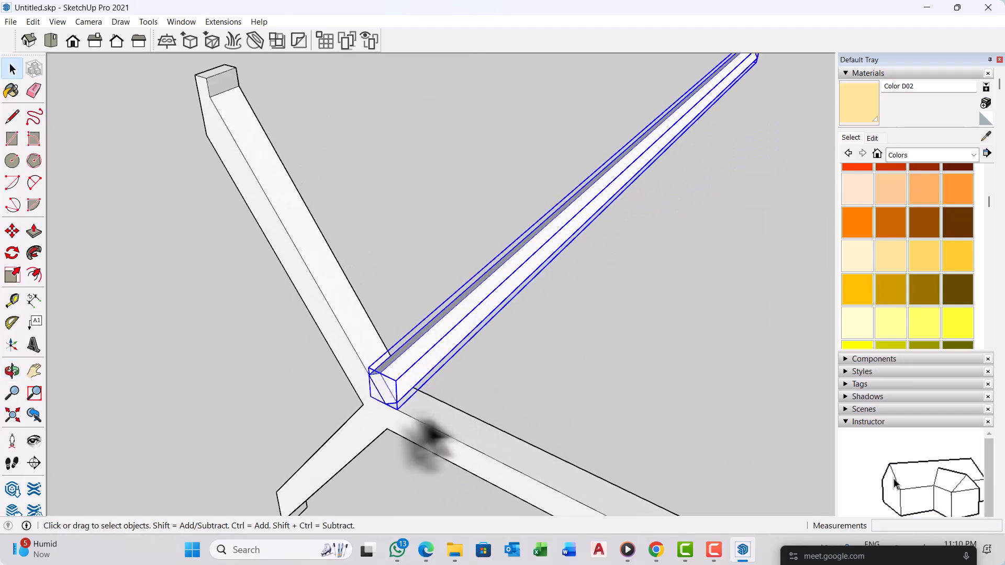
{"action": "middle_click_drag", "start_coordinate": [378, 397], "coordinate": [396, 399]}
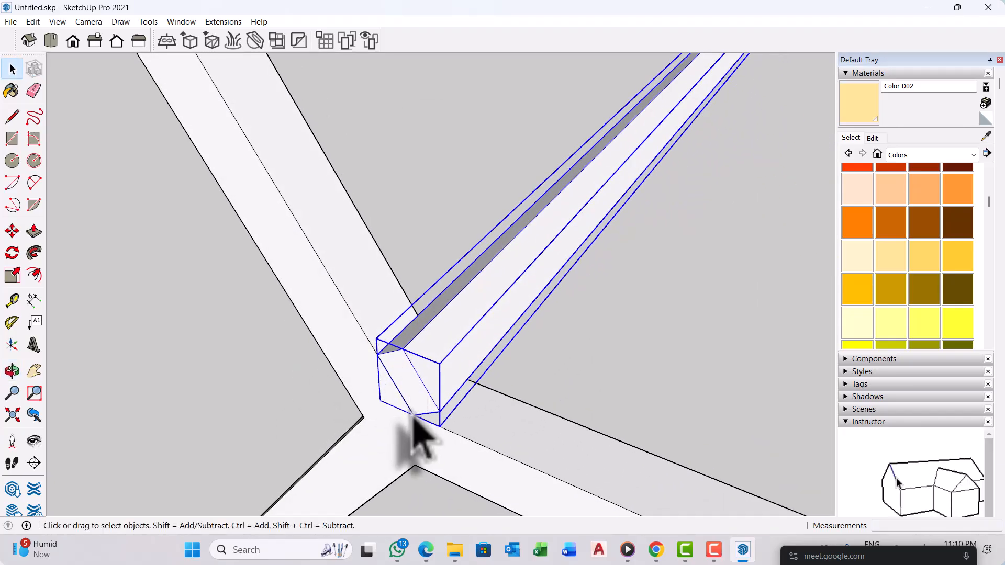
{"action": "key", "text": "m"}
{"action": "scroll", "coordinate": [404, 415], "scroll_direction": "up", "scroll_amount": 2}
{"action": "scroll", "coordinate": [401, 390], "scroll_direction": "up", "scroll_amount": 2}
{"action": "key", "text": "ctrl"}
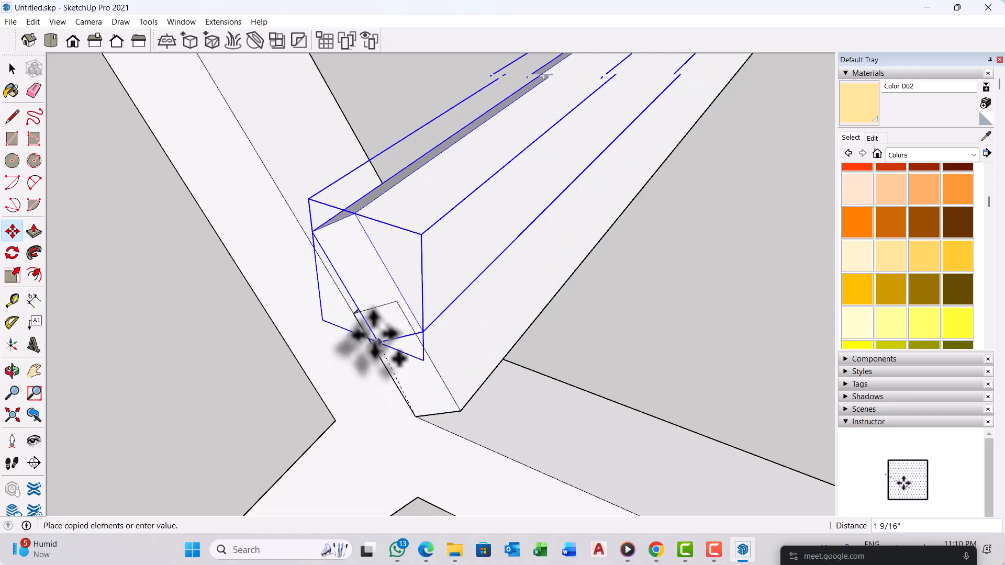
{"action": "left_click", "coordinate": [356, 315]}
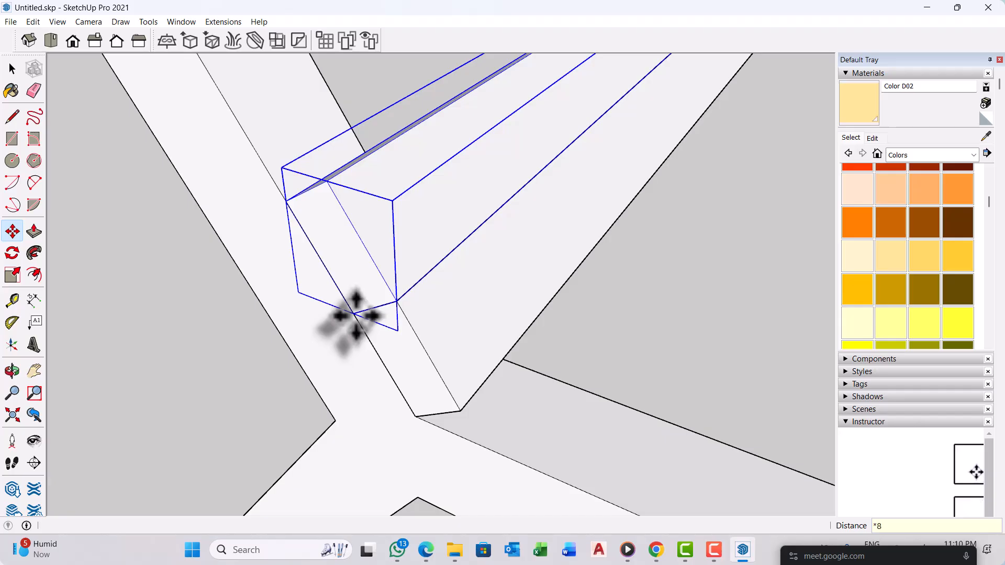
{"action": "type", "text": "*8"}
{"action": "key", "text": "Return"}
{"action": "scroll", "coordinate": [445, 326], "scroll_direction": "down", "scroll_amount": 6}
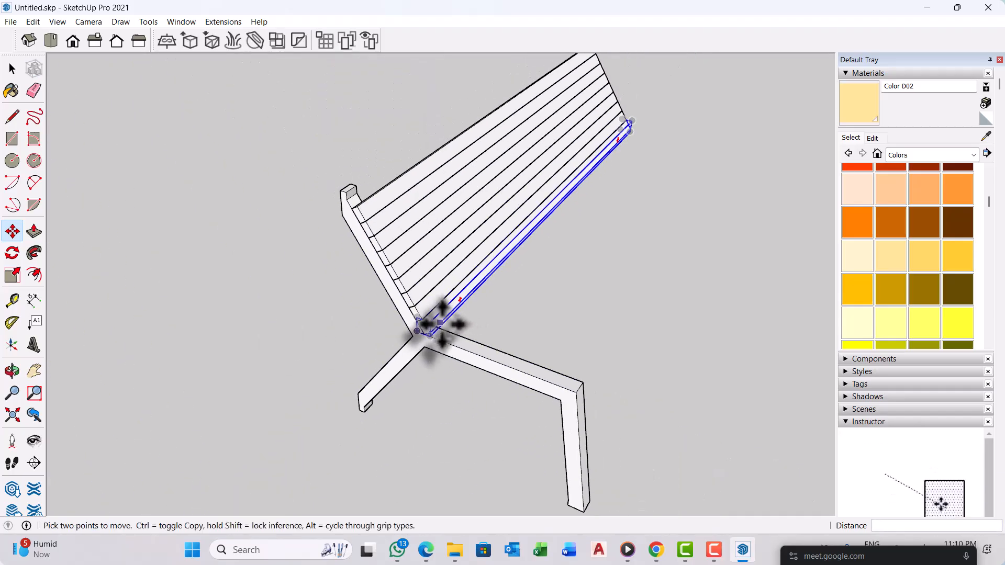
Step: Delete every second slat along the backrest arm to leave even gaps between the slats
{"action": "scroll", "coordinate": [437, 287], "scroll_direction": "up", "scroll_amount": 3}
{"action": "key", "text": "space"}
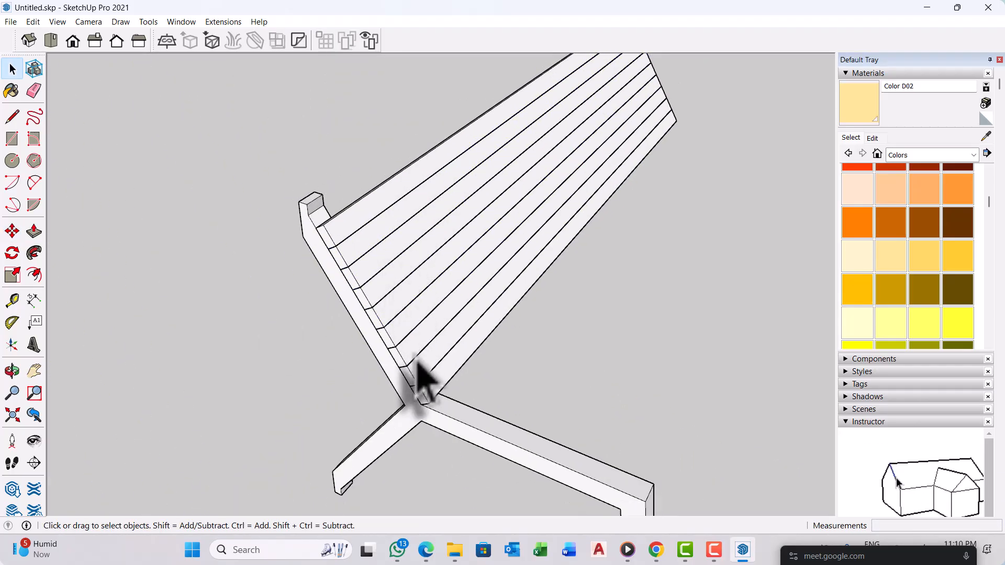
{"action": "scroll", "coordinate": [420, 372], "scroll_direction": "up", "scroll_amount": 2}
{"action": "left_click", "coordinate": [425, 374]}
{"action": "key", "text": "Delete"}
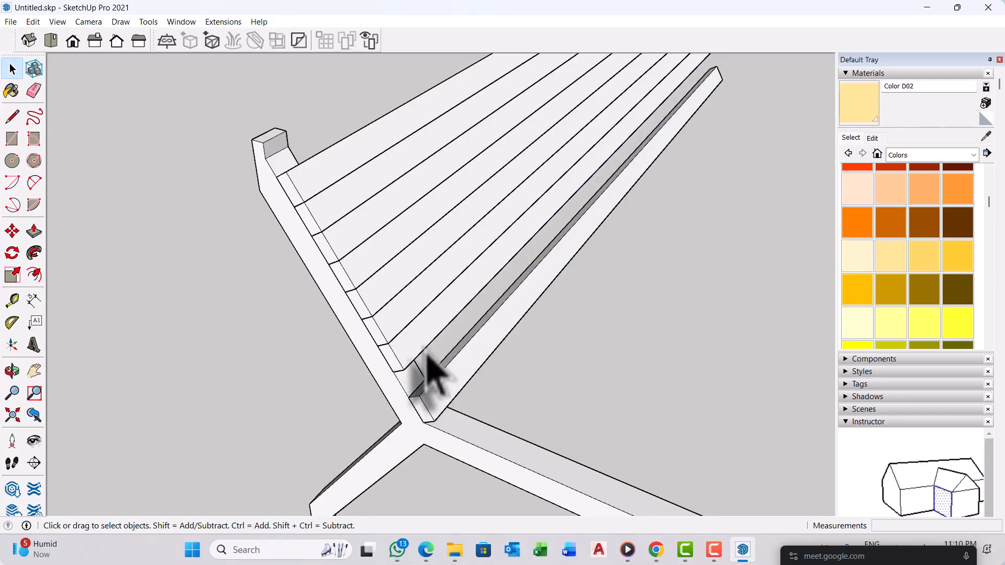
{"action": "left_click", "coordinate": [393, 310]}
{"action": "key", "text": "Delete"}
{"action": "left_click", "coordinate": [371, 251]}
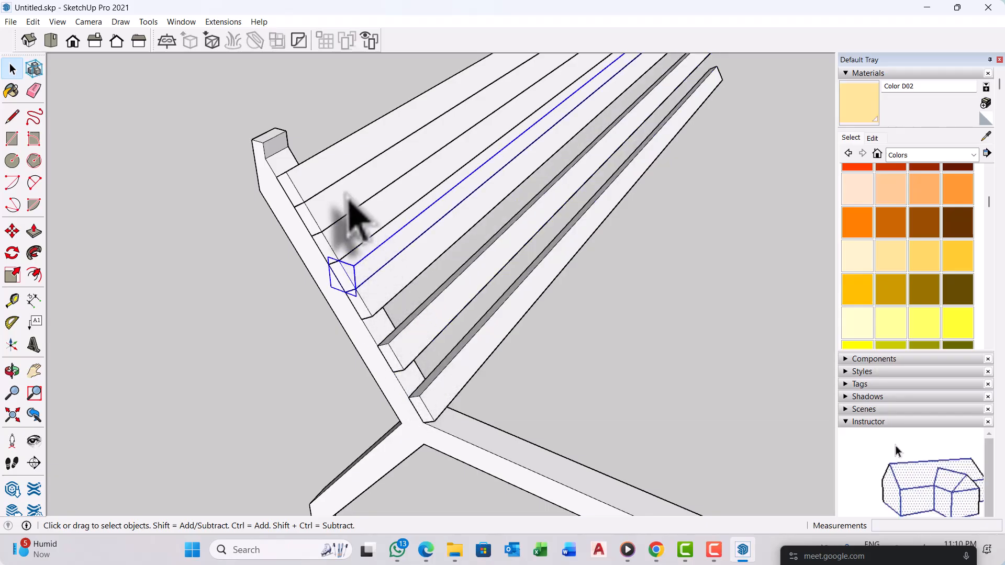
{"action": "key", "text": "Delete"}
Step: Copy the lowest backrest slat about 2 11/16" along the adjoining seat arm
{"action": "middle_click_drag", "start_coordinate": [347, 206], "coordinate": [430, 359]}
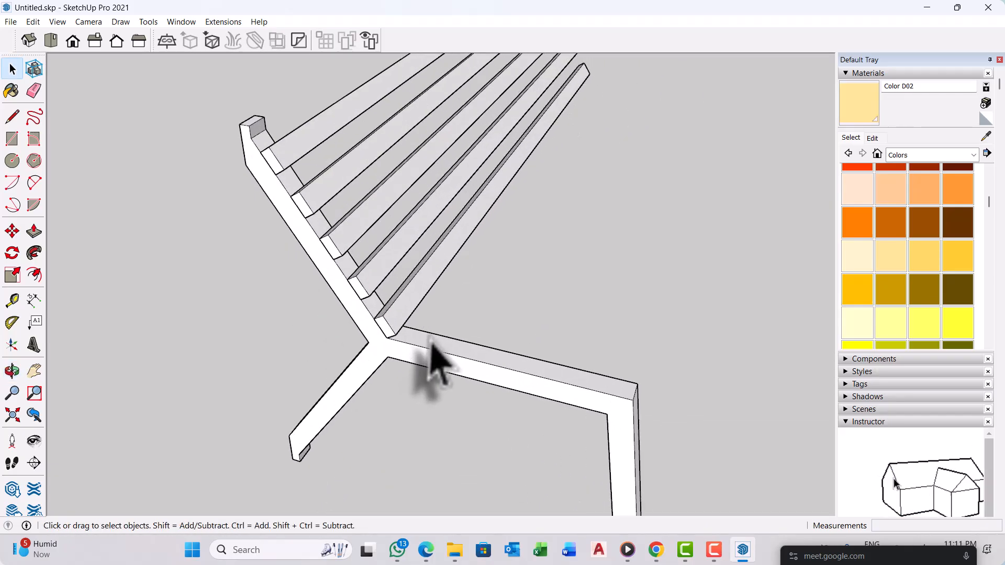
{"action": "scroll", "coordinate": [386, 359], "scroll_direction": "up", "scroll_amount": 6}
{"action": "left_click", "coordinate": [365, 330]}
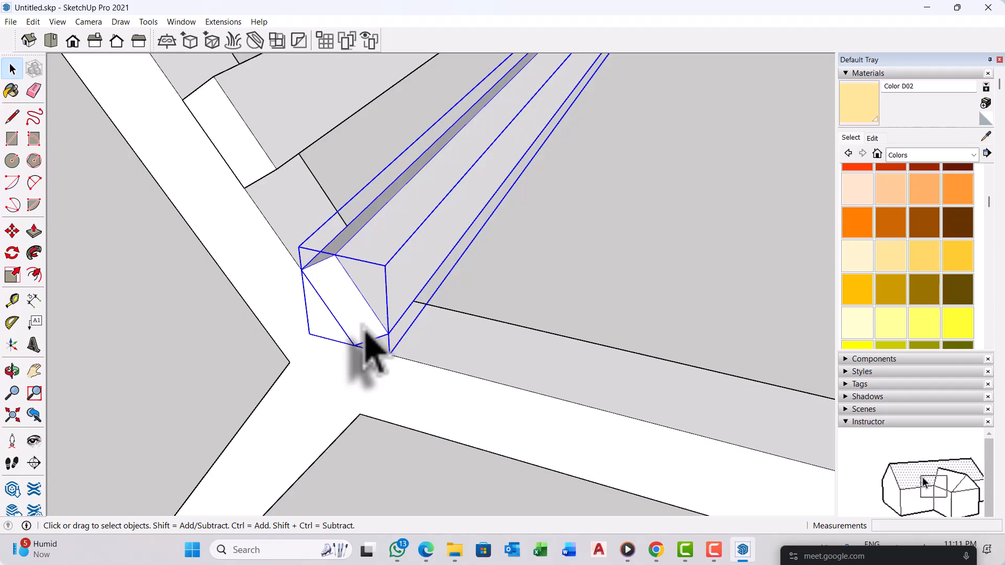
{"action": "key", "text": "m"}
{"action": "scroll", "coordinate": [348, 337], "scroll_direction": "up", "scroll_amount": 1}
{"action": "left_click", "coordinate": [353, 341]}
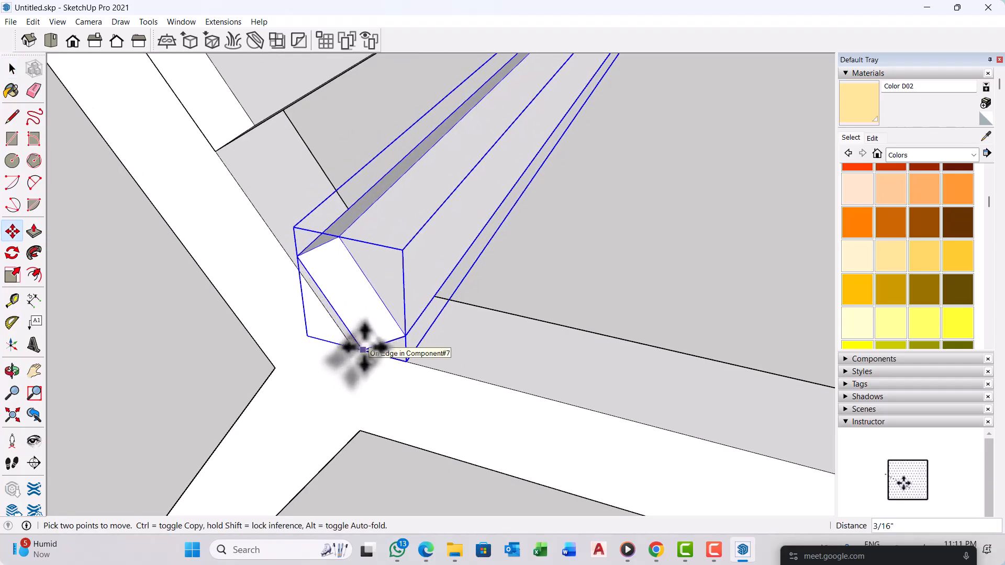
{"action": "left_click", "coordinate": [480, 356]}
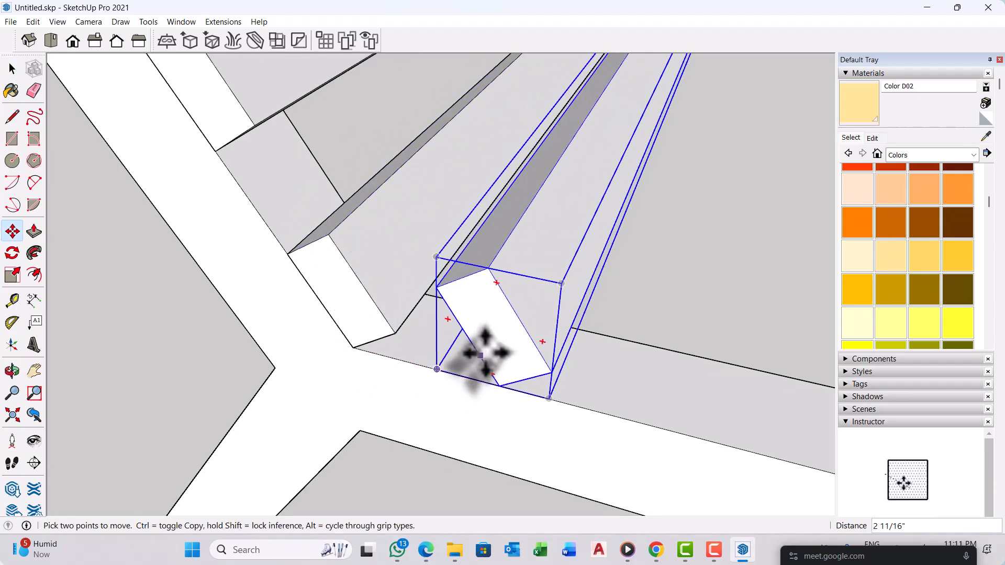
Step: Rotate the copied slat about its upper corner by about 56.1° so it runs parallel to the seat arm
{"action": "key", "text": "q"}
{"action": "scroll", "coordinate": [460, 320], "scroll_direction": "up", "scroll_amount": 1}
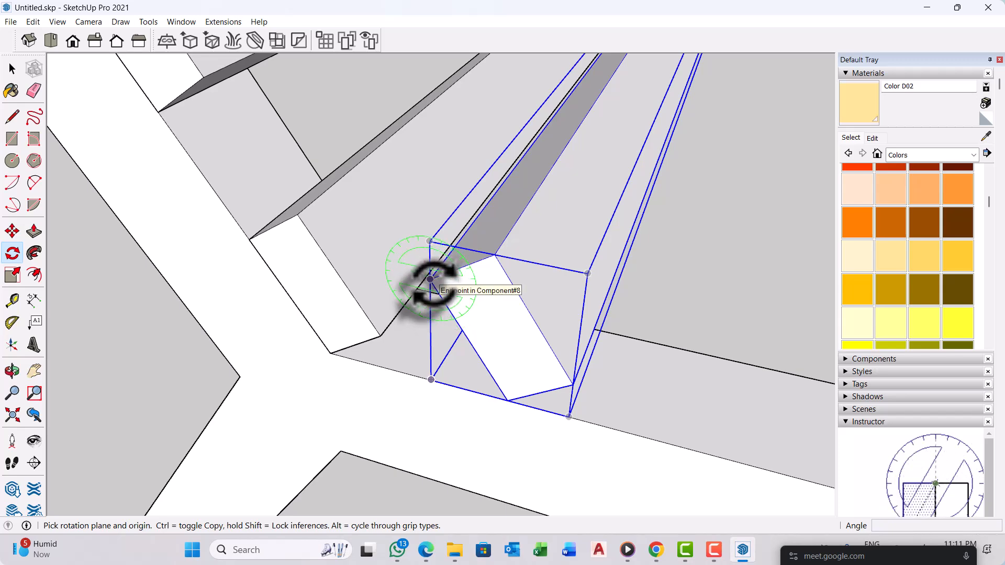
{"action": "left_click", "coordinate": [381, 278]}
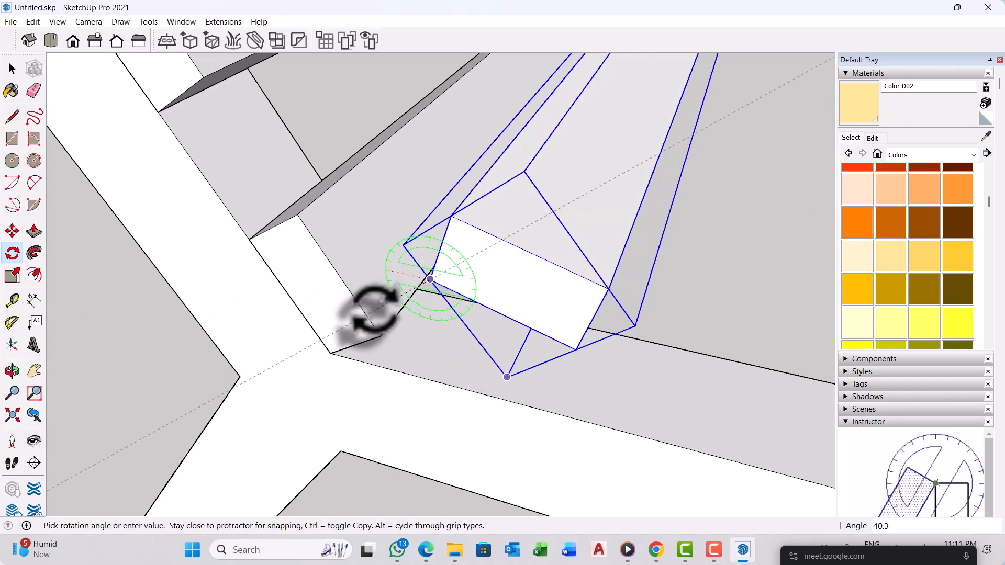
{"action": "left_click", "coordinate": [381, 336]}
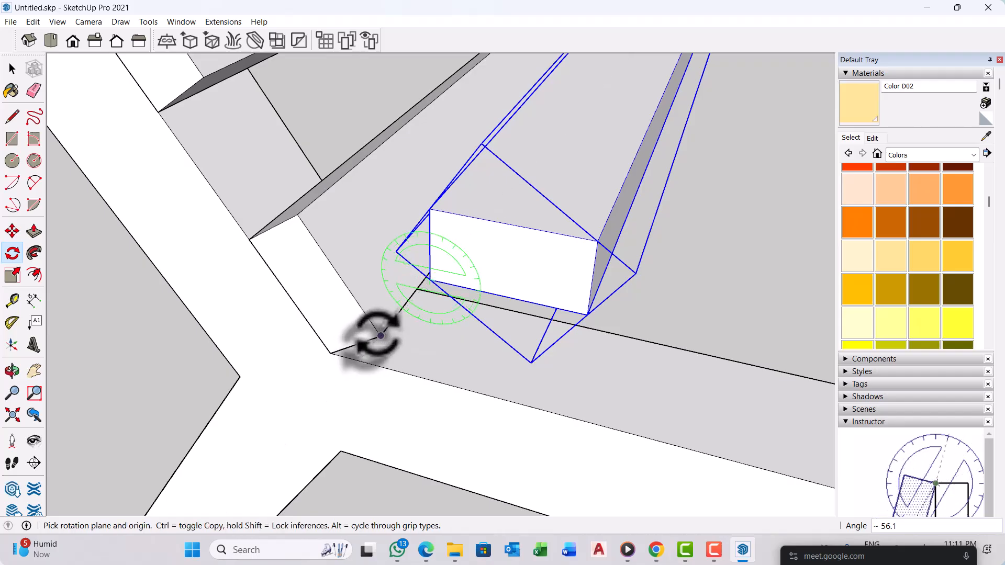
Step: Move the rotated slat down onto the seat arm's upper edge and slide it along the arm beside the lowest backrest slat
{"action": "key", "text": "m"}
{"action": "scroll", "coordinate": [560, 335], "scroll_direction": "up", "scroll_amount": 1}
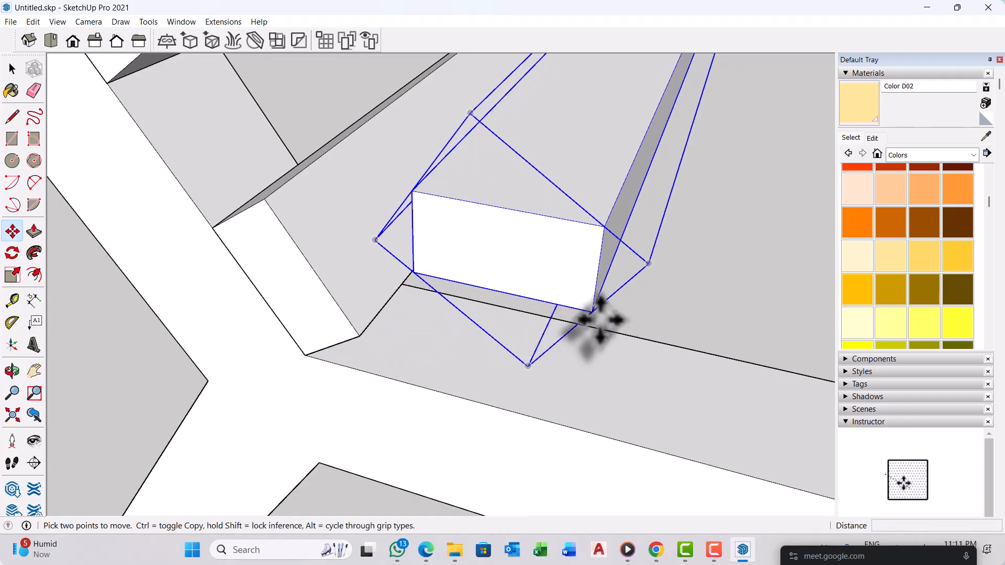
{"action": "left_click", "coordinate": [592, 312]}
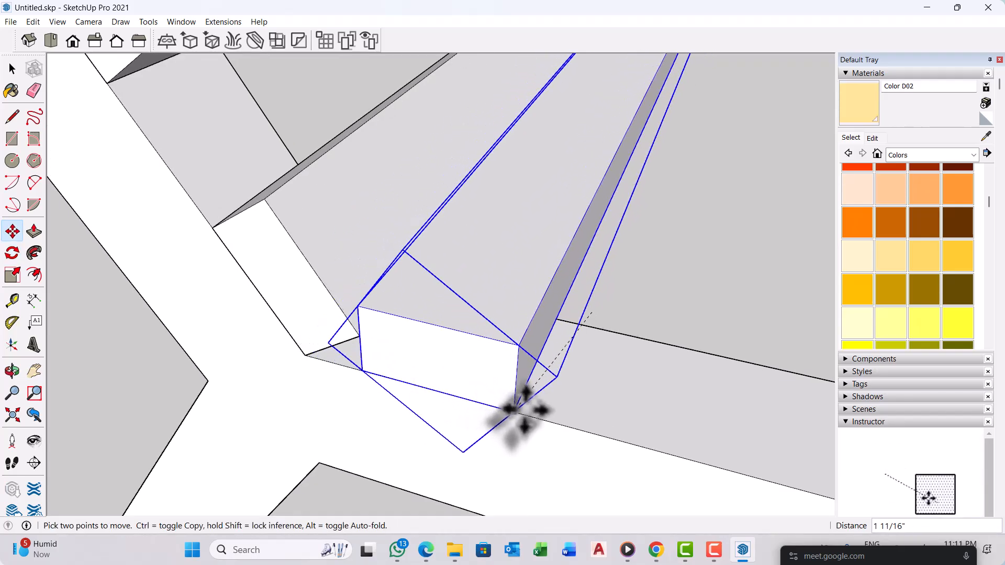
{"action": "left_click", "coordinate": [542, 418]}
{"action": "middle_click_drag", "start_coordinate": [542, 417], "coordinate": [456, 375]}
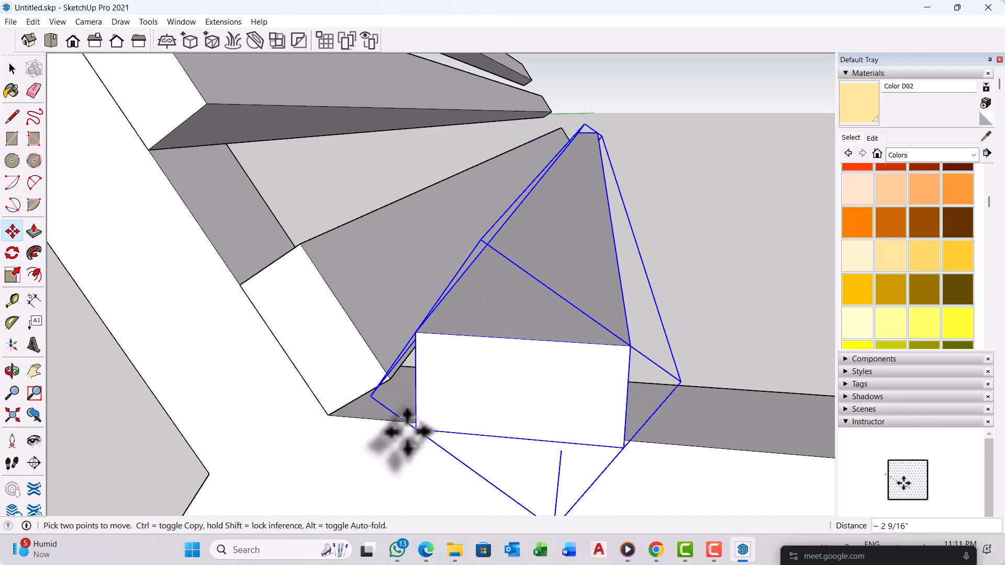
{"action": "scroll", "coordinate": [406, 425], "scroll_direction": "up", "scroll_amount": 1}
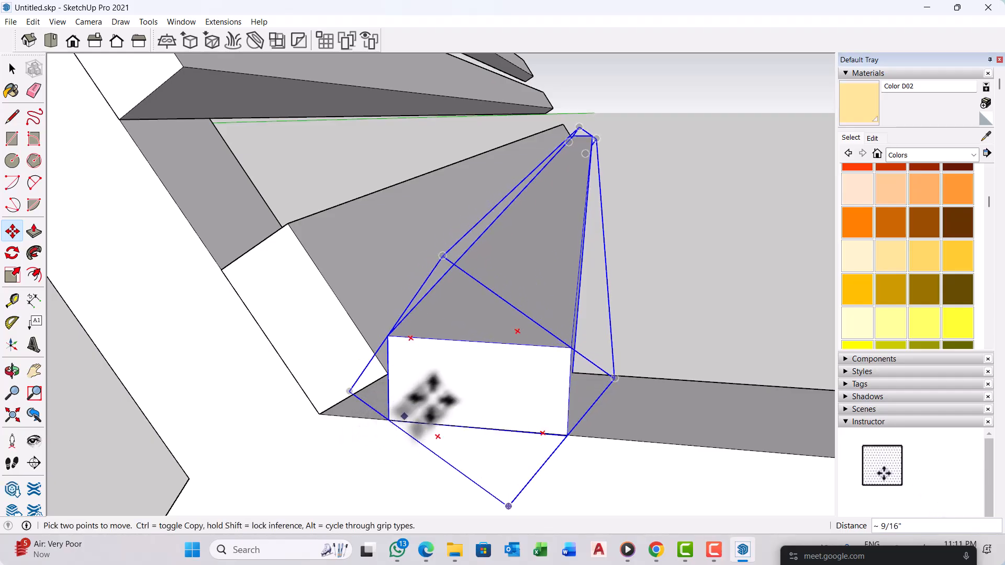
{"action": "middle_click_drag", "start_coordinate": [422, 400], "coordinate": [543, 475]}
{"action": "scroll", "coordinate": [385, 426], "scroll_direction": "down", "scroll_amount": 3}
{"action": "scroll", "coordinate": [385, 419], "scroll_direction": "up", "scroll_amount": 5}
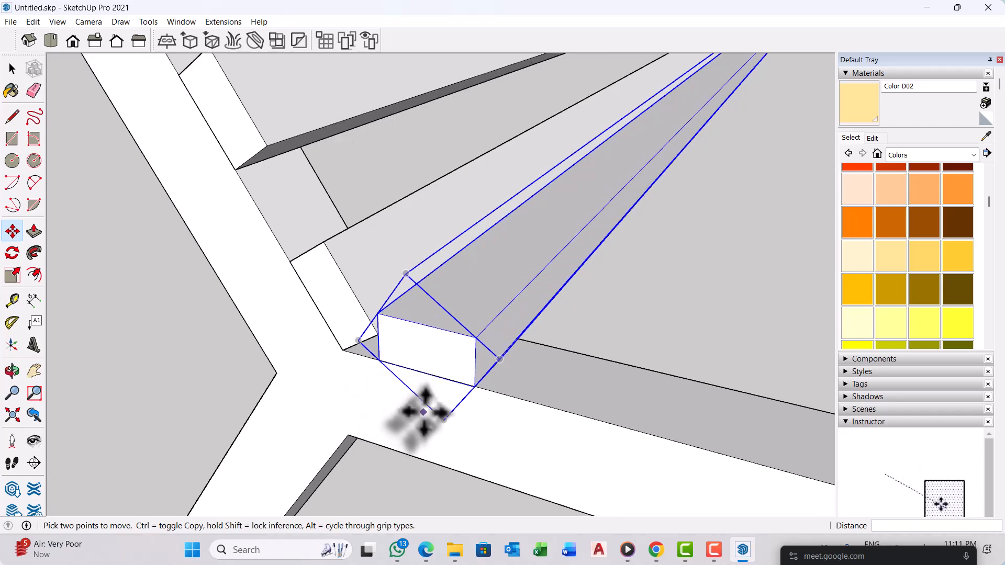
{"action": "middle_click_drag", "start_coordinate": [399, 403], "coordinate": [370, 359]}
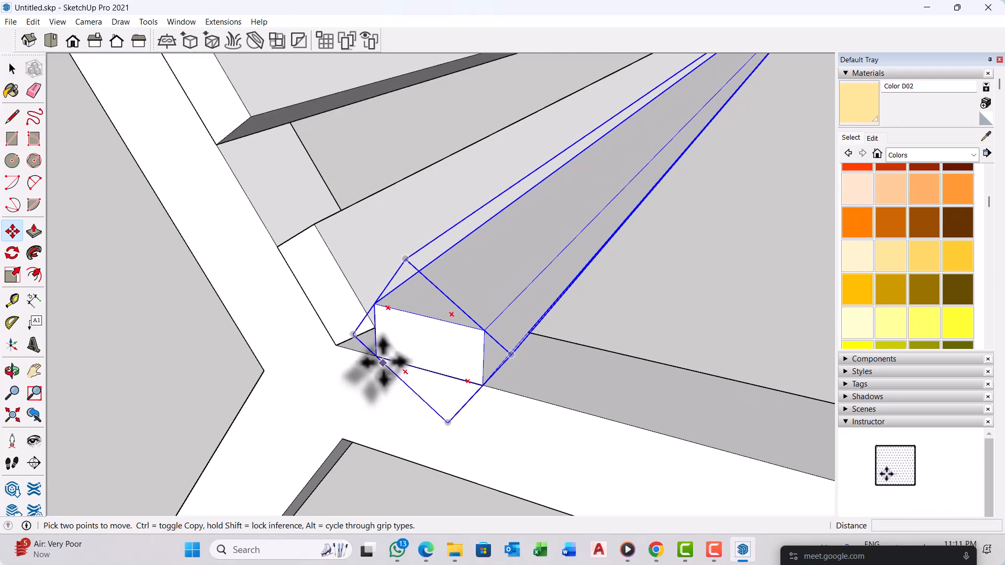
Step: Copy the seat slat edge to edge along the seat arm and array it 10 times toward the front leg
{"action": "key", "text": "ctrl"}
{"action": "left_click", "coordinate": [376, 356]}
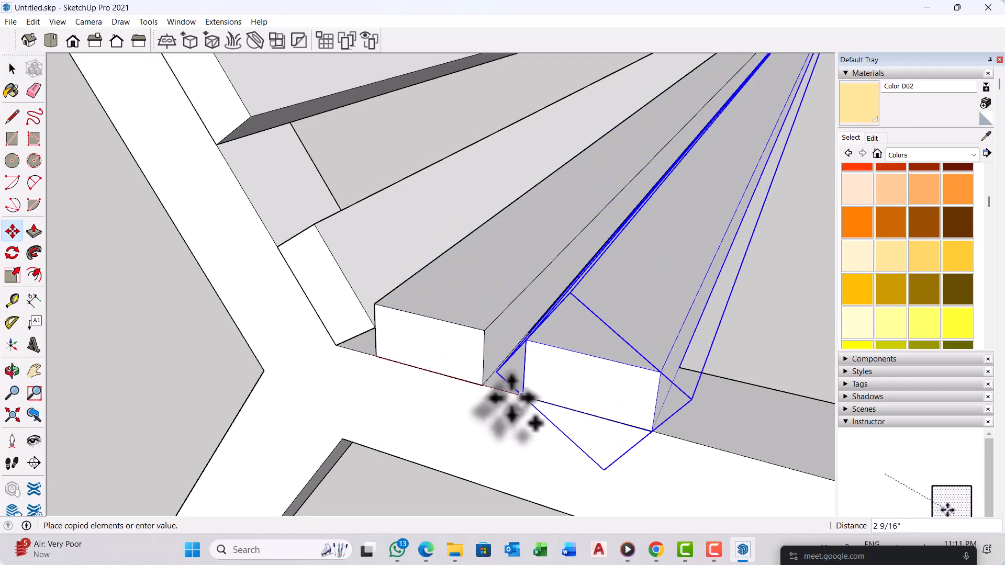
{"action": "left_click", "coordinate": [482, 386]}
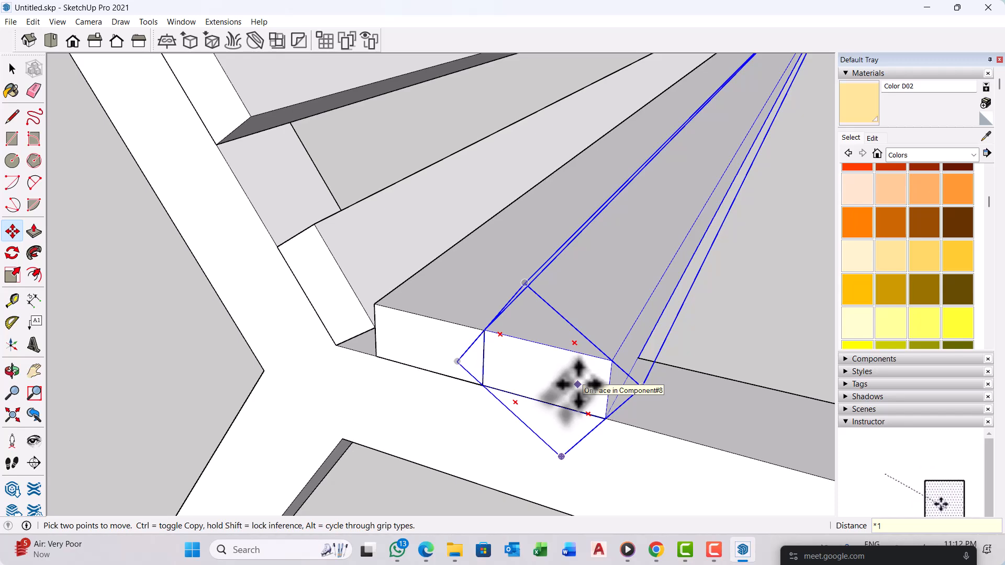
{"action": "key", "text": "Return"}
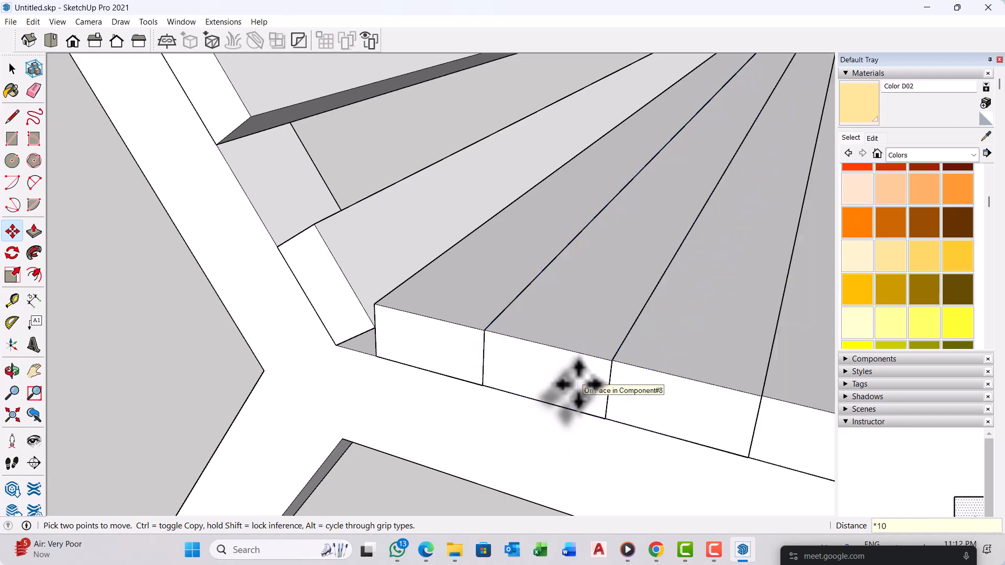
{"action": "scroll", "coordinate": [478, 276], "scroll_direction": "down", "scroll_amount": 6}
{"action": "scroll", "coordinate": [476, 289], "scroll_direction": "down", "scroll_amount": 4}
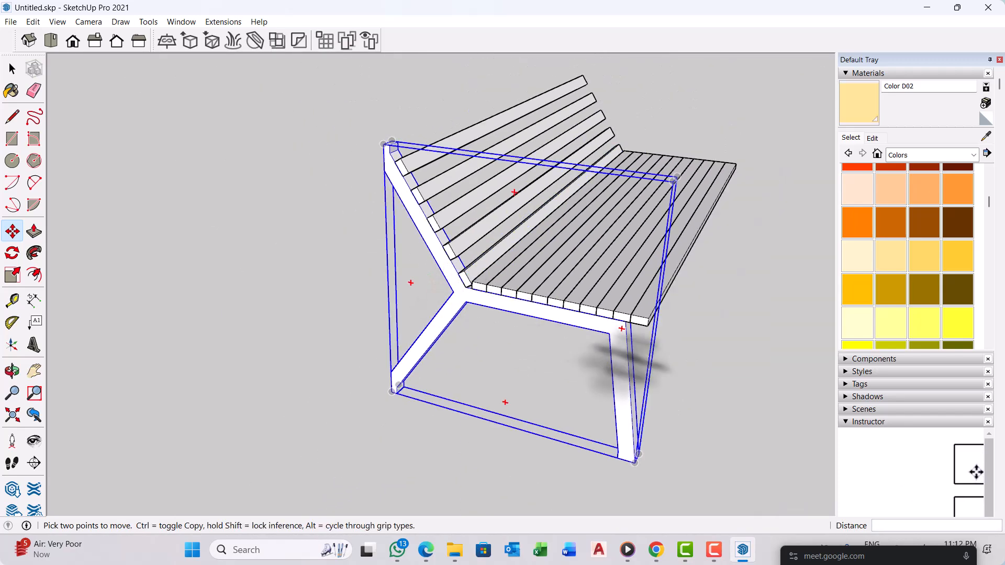
Step: Delete the outermost seat slat that overhangs the front end of the side frame
{"action": "key", "text": "space"}
{"action": "scroll", "coordinate": [713, 343], "scroll_direction": "up", "scroll_amount": 3}
{"action": "left_click", "coordinate": [592, 304]}
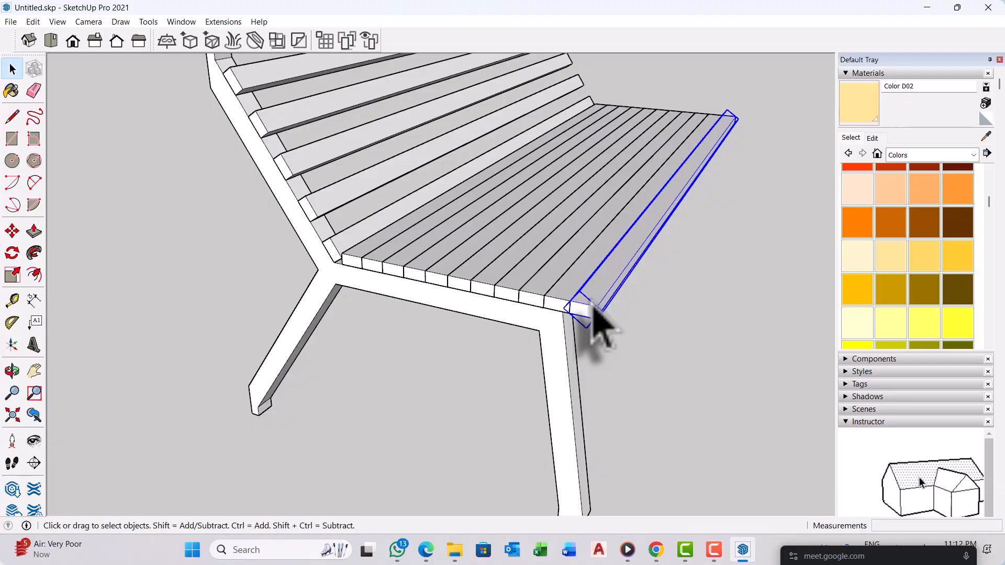
{"action": "key", "text": "Delete"}
Step: Delete every second slat along the seat arm, working back from the front, to leave even gaps between the seat slats
{"action": "scroll", "coordinate": [547, 280], "scroll_direction": "up", "scroll_amount": 3}
{"action": "left_click", "coordinate": [591, 317]}
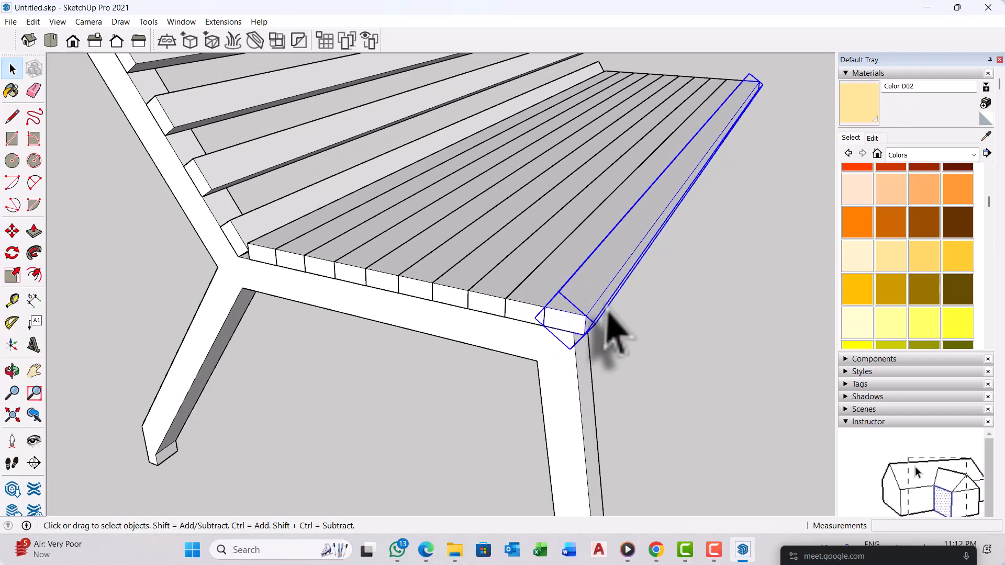
{"action": "key", "text": "Delete"}
{"action": "left_click", "coordinate": [489, 303]}
{"action": "key", "text": "Delete"}
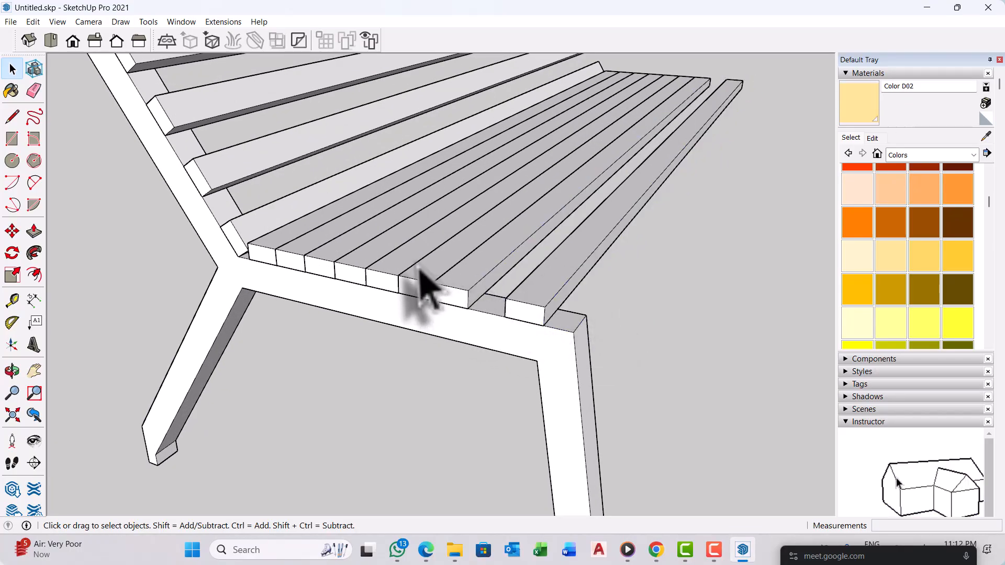
{"action": "left_click", "coordinate": [434, 270]}
{"action": "key", "text": "Delete"}
{"action": "left_click", "coordinate": [379, 259]}
{"action": "key", "text": "Delete"}
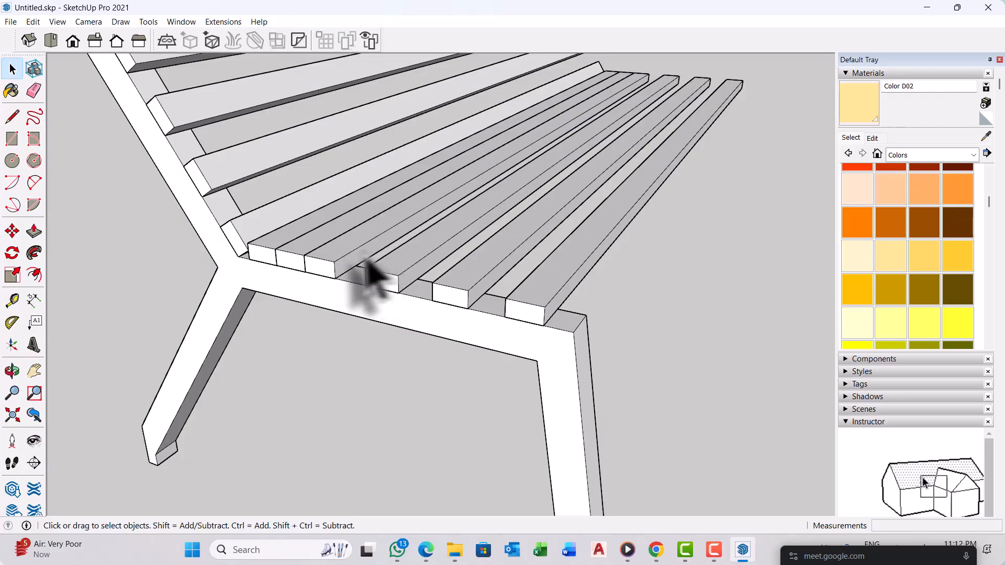
Step: Move the side frame 6" inward along the slats' length
{"action": "scroll", "coordinate": [331, 265], "scroll_direction": "down", "scroll_amount": 6}
{"action": "middle_click_drag", "start_coordinate": [438, 341], "coordinate": [414, 366]}
{"action": "left_click", "coordinate": [416, 361]}
{"action": "key", "text": "m"}
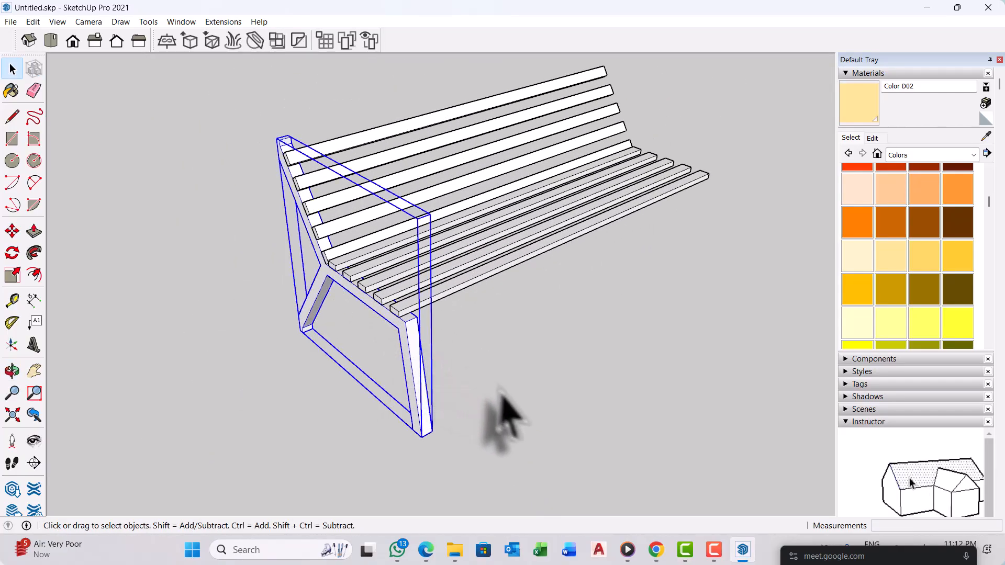
{"action": "left_click", "coordinate": [506, 449]}
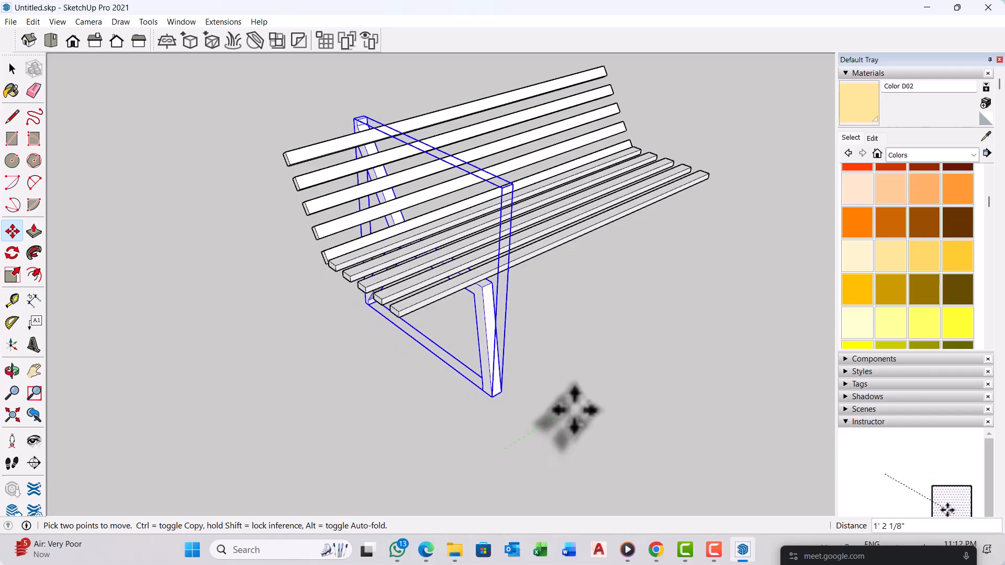
{"action": "key", "text": "Return"}
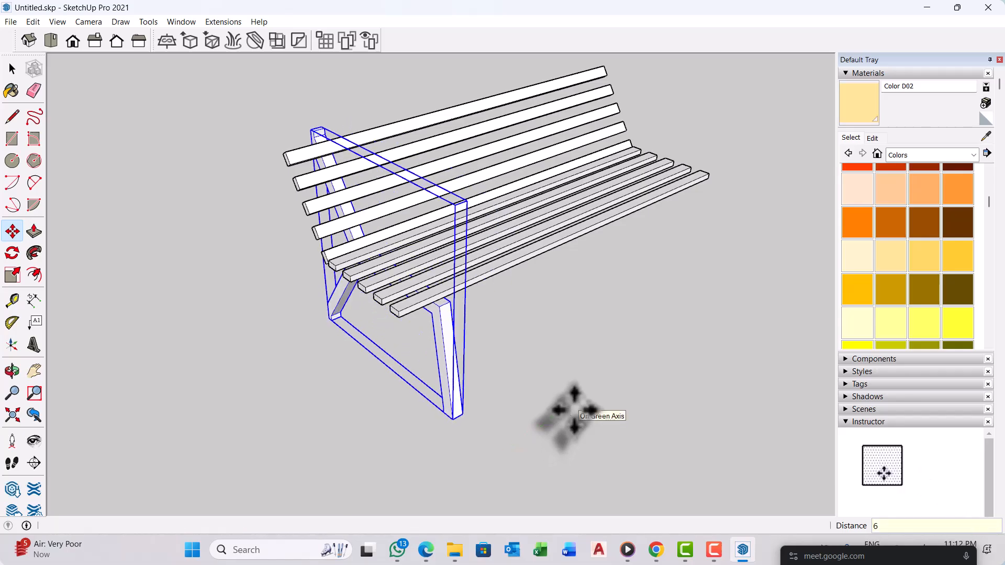
Step: Copy the side frame along the slats, from its front upper corner to the opposite end of the front seat slat
{"action": "scroll", "coordinate": [496, 400], "scroll_direction": "down", "scroll_amount": 1}
{"action": "middle_click_drag", "start_coordinate": [516, 379], "coordinate": [438, 367]}
{"action": "scroll", "coordinate": [437, 361], "scroll_direction": "up", "scroll_amount": 3}
{"action": "scroll", "coordinate": [430, 361], "scroll_direction": "up", "scroll_amount": 2}
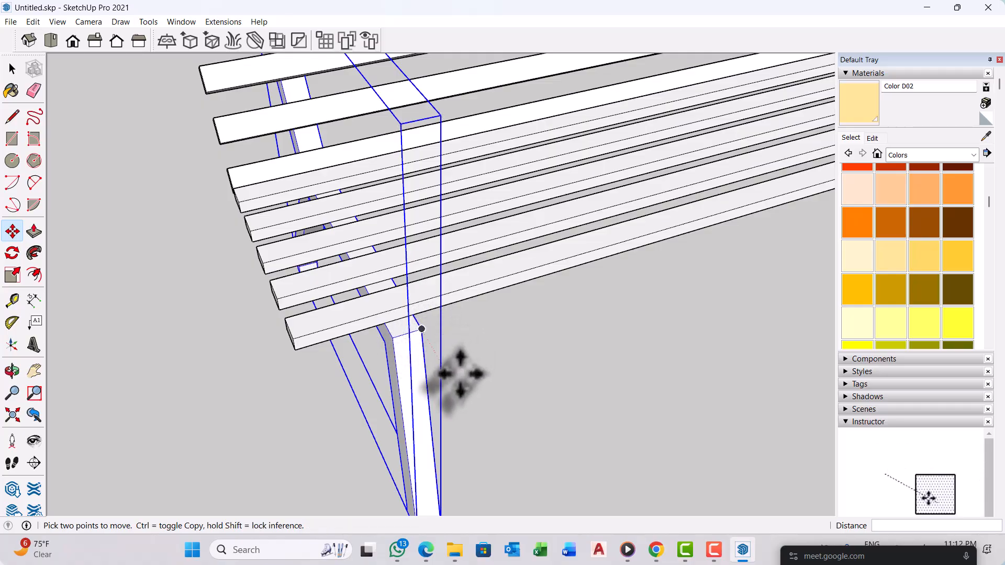
{"action": "scroll", "coordinate": [428, 331], "scroll_direction": "up", "scroll_amount": 2}
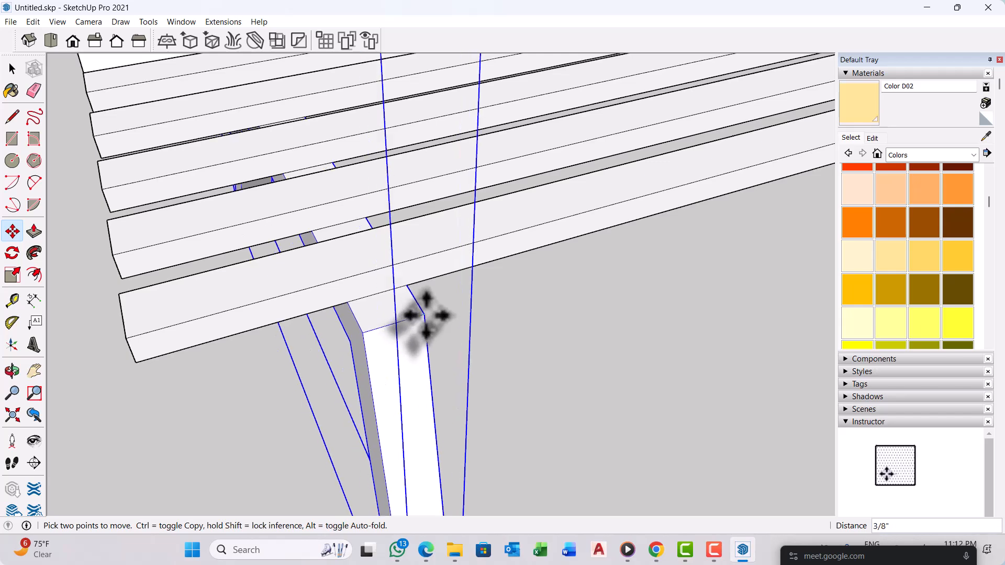
{"action": "key", "text": "ctrl"}
{"action": "left_click", "coordinate": [422, 323]}
{"action": "scroll", "coordinate": [471, 314], "scroll_direction": "down", "scroll_amount": 3}
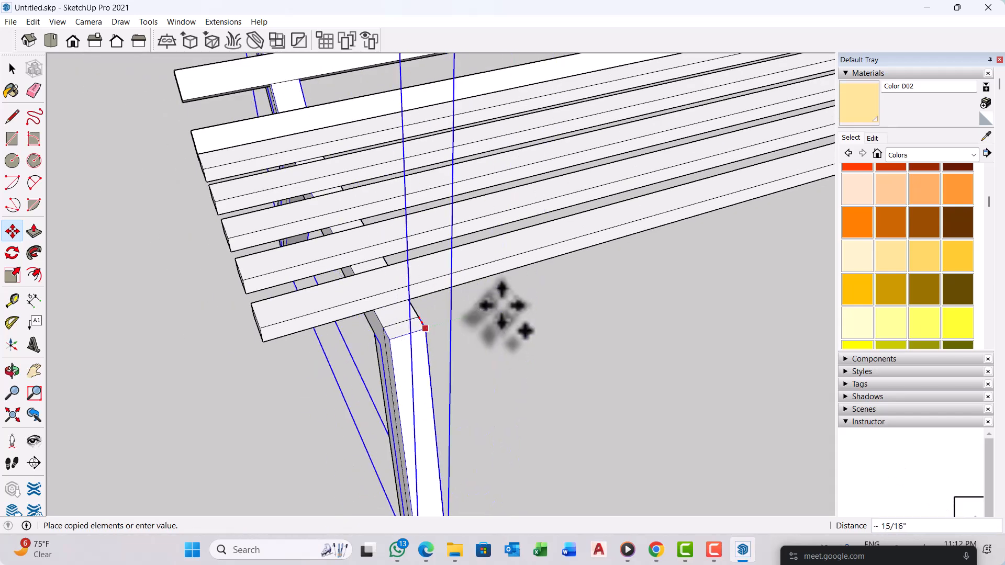
{"action": "scroll", "coordinate": [419, 330], "scroll_direction": "down", "scroll_amount": 5}
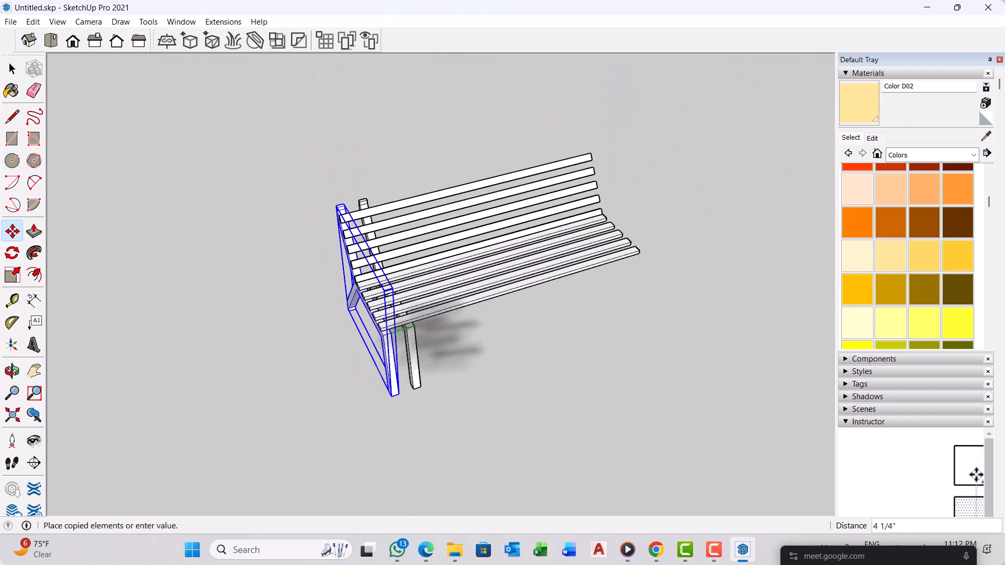
{"action": "scroll", "coordinate": [633, 248], "scroll_direction": "up", "scroll_amount": 4}
{"action": "scroll", "coordinate": [640, 257], "scroll_direction": "down", "scroll_amount": 2}
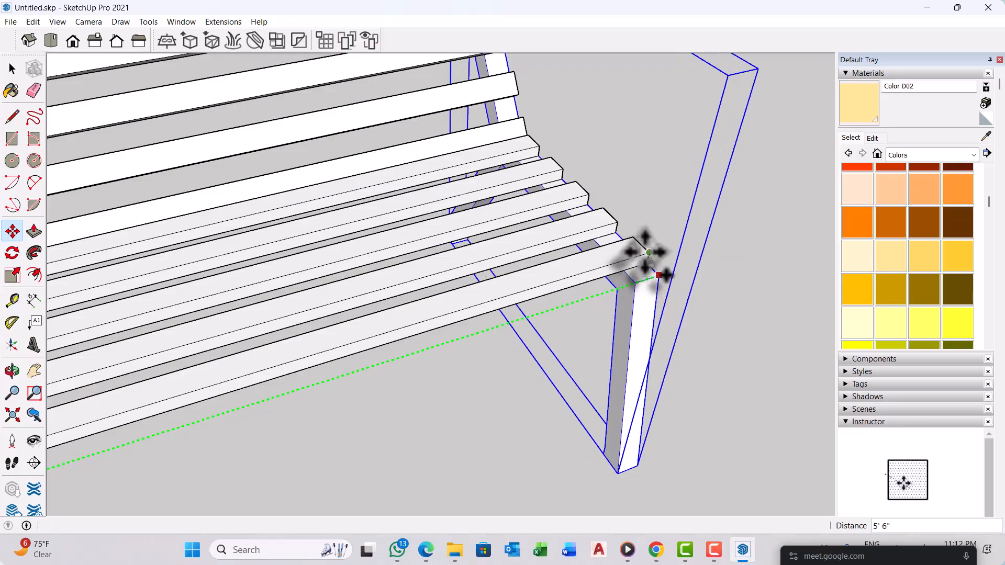
{"action": "left_click", "coordinate": [645, 266]}
Step: Move the copied side frame 6" inward from the far slat ends
{"action": "scroll", "coordinate": [670, 283], "scroll_direction": "down", "scroll_amount": 3}
{"action": "scroll", "coordinate": [638, 205], "scroll_direction": "down", "scroll_amount": 3}
{"action": "left_click", "coordinate": [680, 366]}
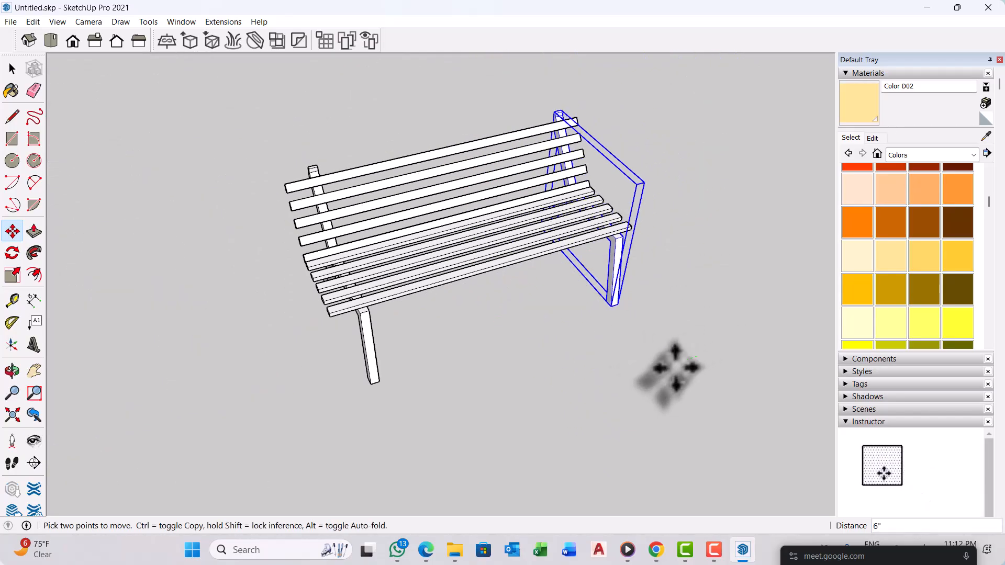
{"action": "key", "text": "Return"}
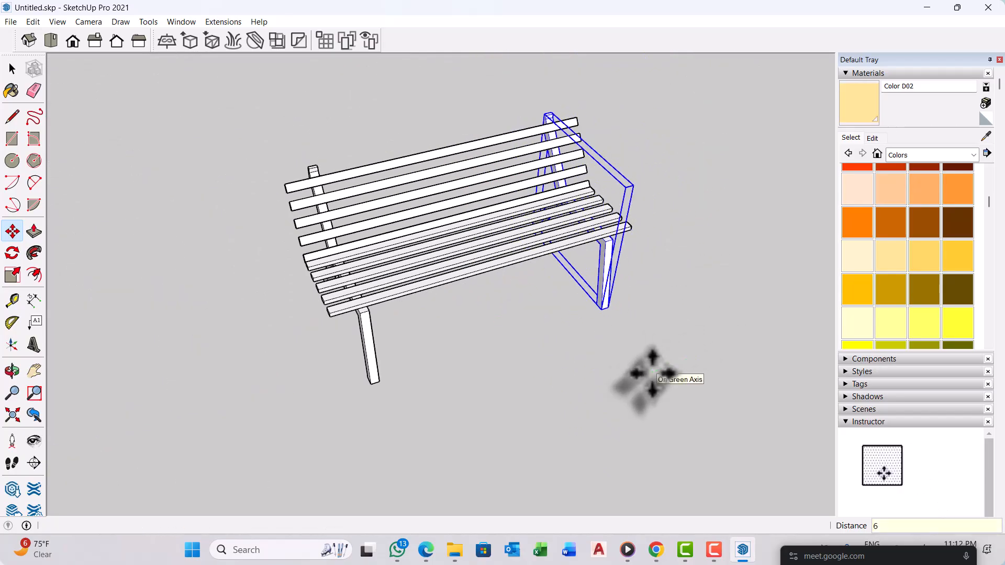
Step: Select all slats and both side frames of the bench and make them one group
{"action": "key", "text": "space"}
{"action": "scroll", "coordinate": [616, 356], "scroll_direction": "down", "scroll_amount": 4}
{"action": "middle_click_drag", "start_coordinate": [617, 393], "coordinate": [306, 233]}
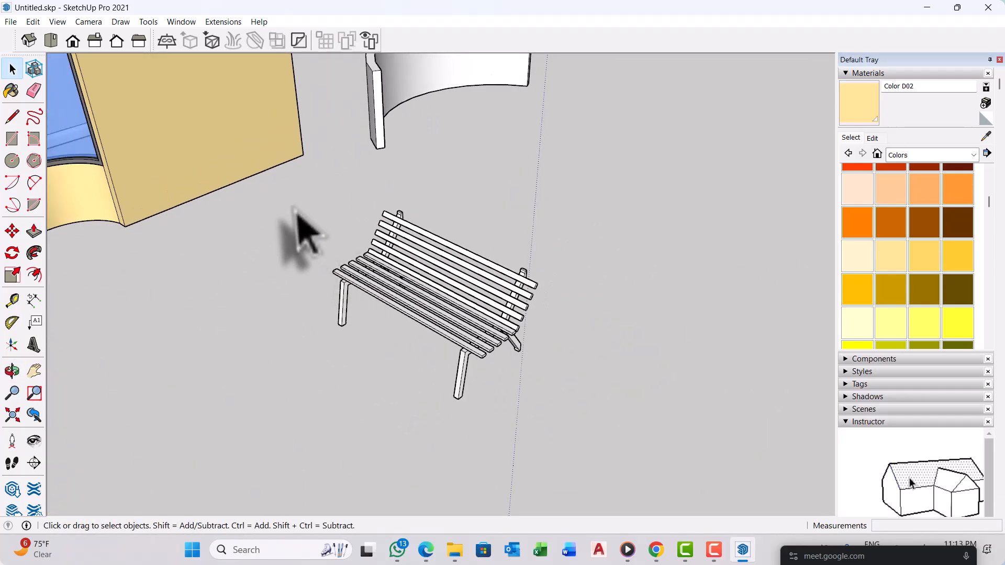
{"action": "left_click_drag", "start_coordinate": [644, 477], "coordinate": [644, 476]}
{"action": "scroll", "coordinate": [489, 366], "scroll_direction": "up", "scroll_amount": 4}
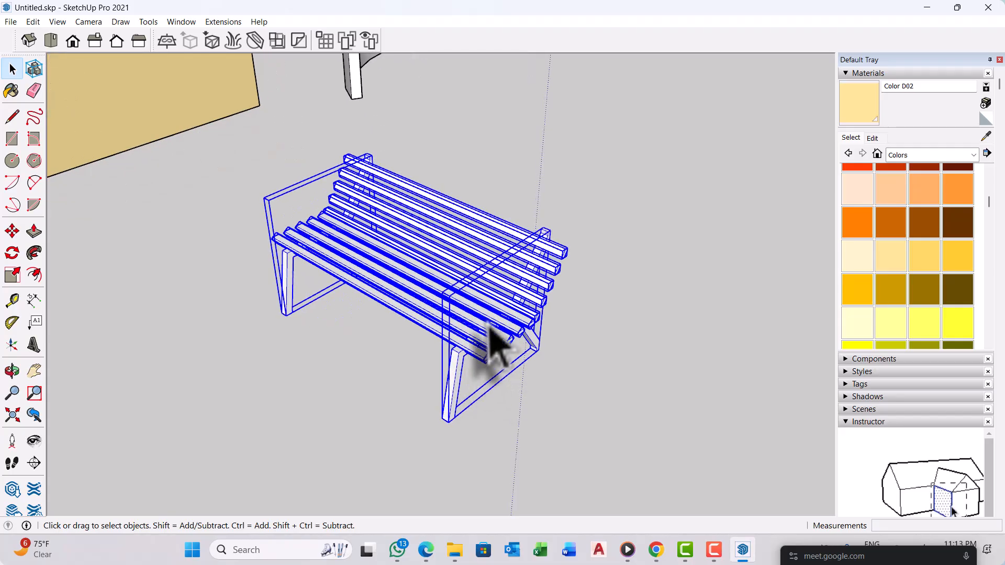
{"action": "right_click", "coordinate": [488, 325]}
{"action": "left_click", "coordinate": [541, 143]}
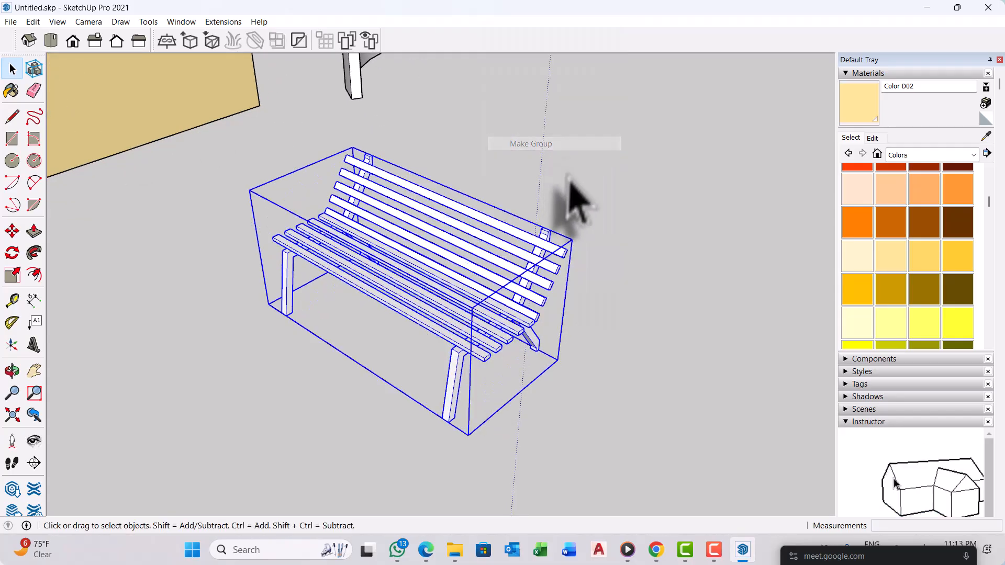
Step: Open the bench group and its side frame for editing, select the frame's faces and browse the Colors materials
{"action": "scroll", "coordinate": [408, 321], "scroll_direction": "down", "scroll_amount": 6}
{"action": "middle_click_drag", "start_coordinate": [387, 264], "coordinate": [555, 310]}
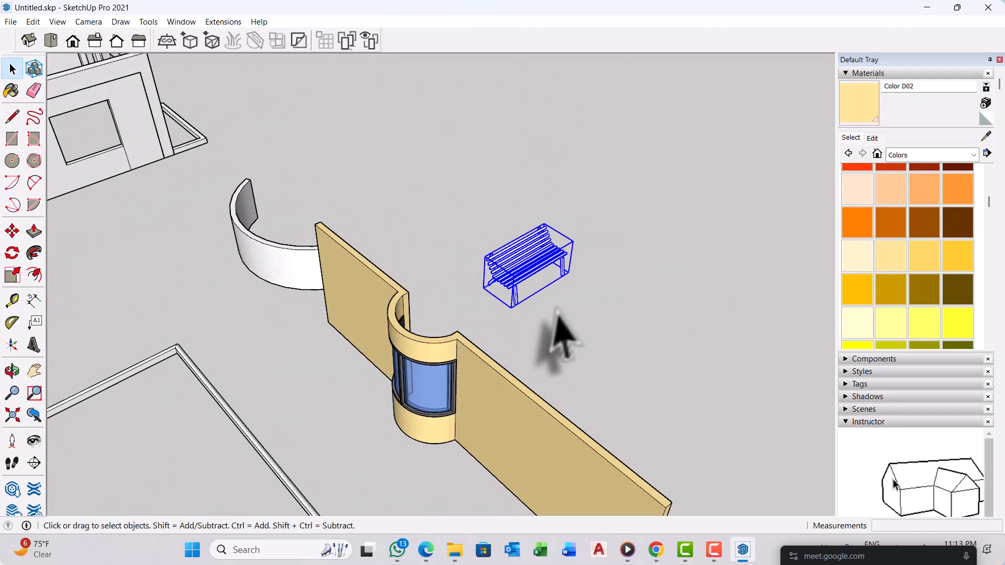
{"action": "scroll", "coordinate": [617, 315], "scroll_direction": "up", "scroll_amount": 8}
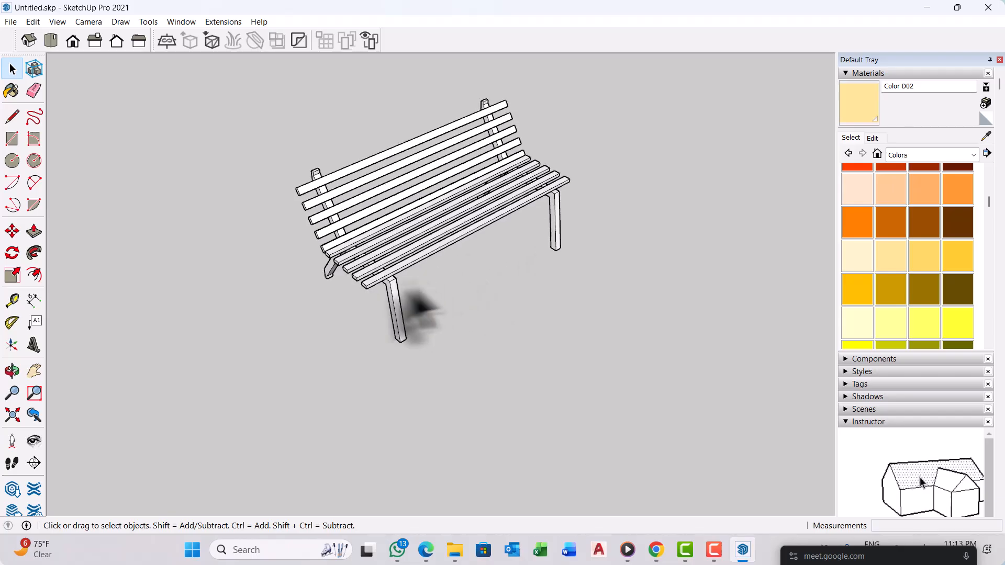
{"action": "scroll", "coordinate": [403, 325], "scroll_direction": "up", "scroll_amount": 5}
{"action": "left_click", "coordinate": [406, 322]}
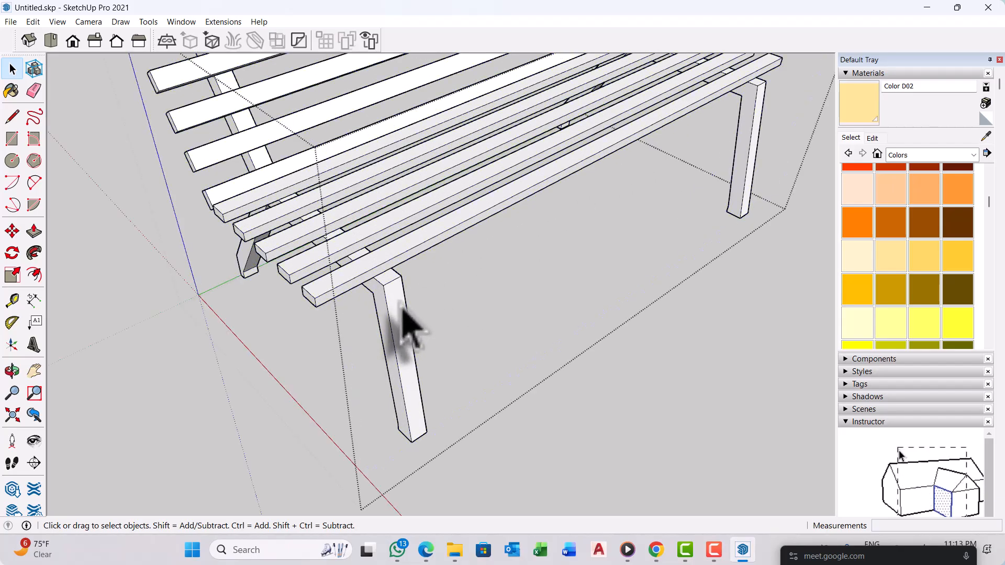
{"action": "scroll", "coordinate": [943, 281], "scroll_direction": "down", "scroll_amount": 10}
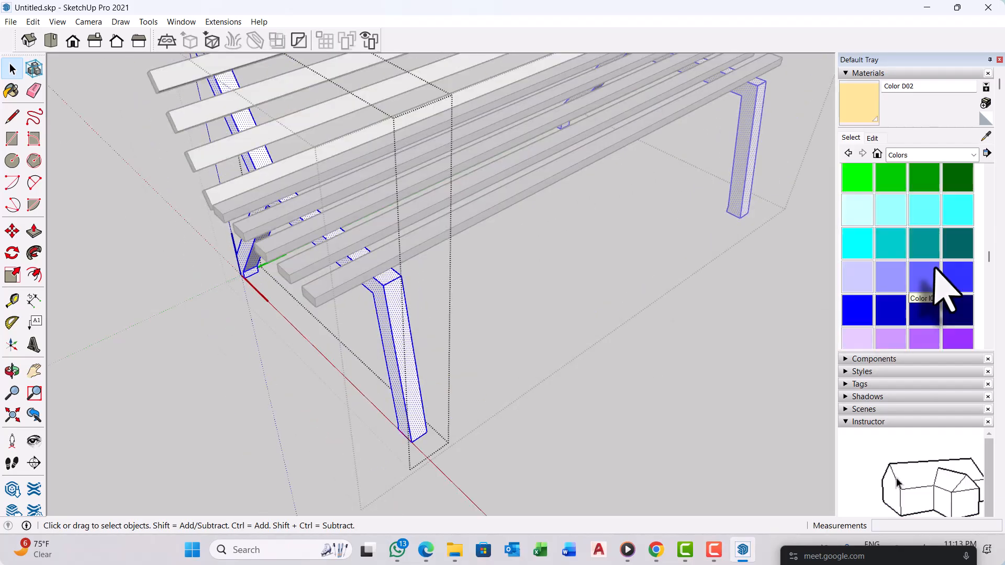
Step: Paint the bench's leg frames with the dark grey Color M05 and finish editing the bench
{"action": "scroll", "coordinate": [922, 292], "scroll_direction": "down", "scroll_amount": 3}
{"action": "scroll", "coordinate": [923, 292], "scroll_direction": "up", "scroll_amount": 2}
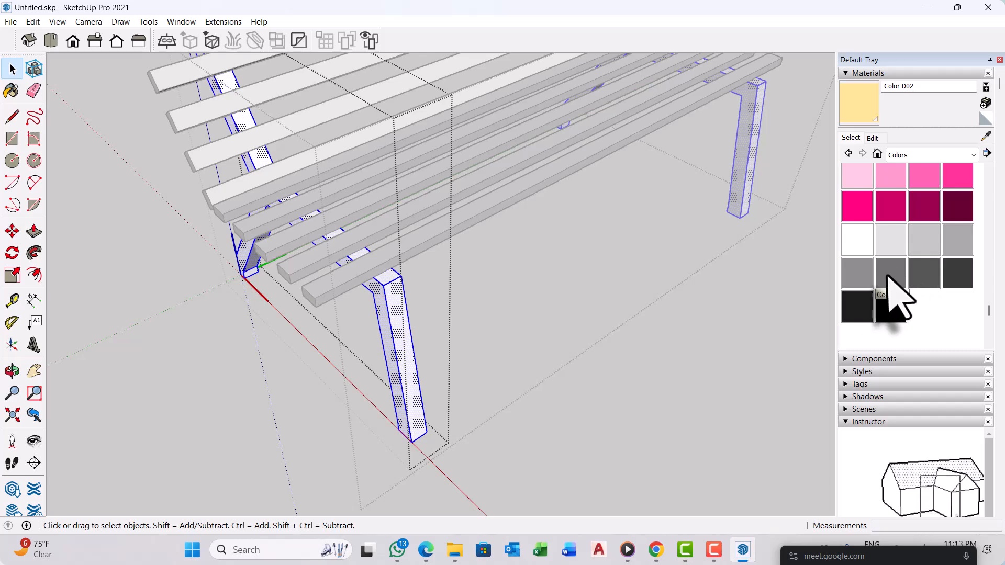
{"action": "left_click", "coordinate": [890, 276]}
{"action": "scroll", "coordinate": [400, 280], "scroll_direction": "up", "scroll_amount": 2}
{"action": "left_click", "coordinate": [388, 301]}
{"action": "scroll", "coordinate": [596, 324], "scroll_direction": "down", "scroll_amount": 1}
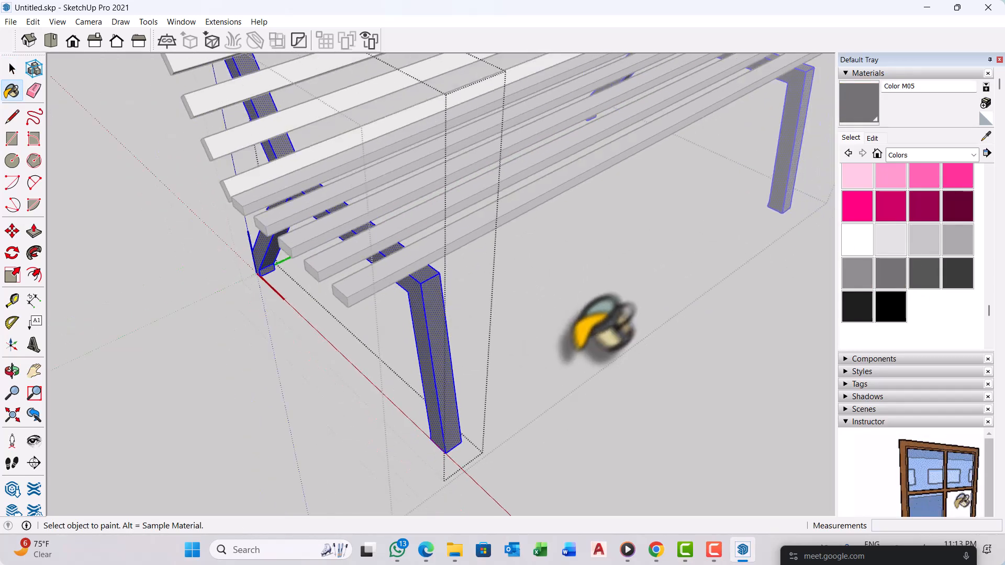
{"action": "scroll", "coordinate": [578, 346], "scroll_direction": "down", "scroll_amount": 2}
{"action": "key", "text": "space"}
{"action": "key", "text": "Escape"}
{"action": "key", "text": "Escape"}
Step: Open the bench slats for editing and paint them with the Wood Floor material from the Wood collection
{"action": "scroll", "coordinate": [460, 269], "scroll_direction": "up", "scroll_amount": 2}
{"action": "left_click", "coordinate": [475, 279]}
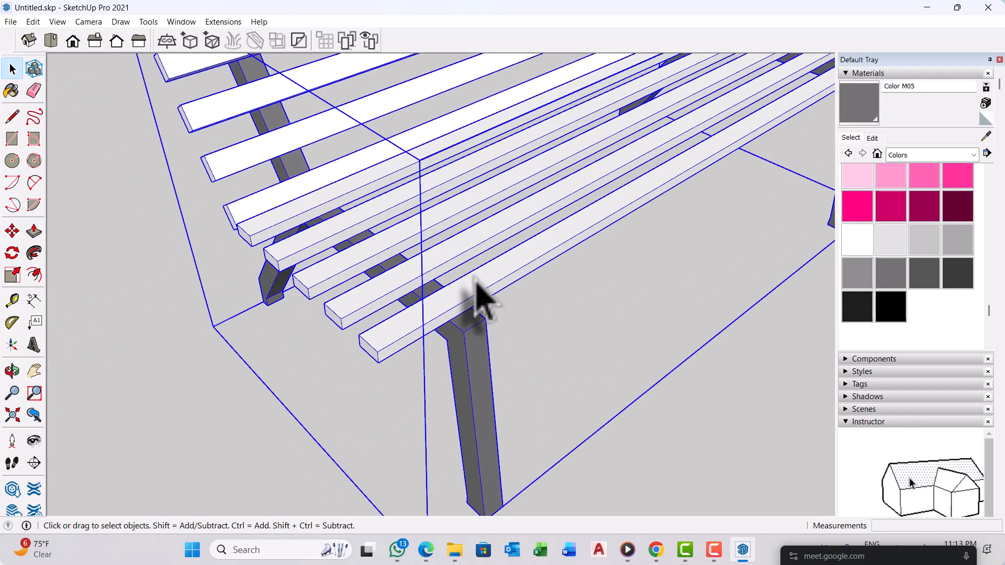
{"action": "double_click", "coordinate": [475, 282]}
{"action": "scroll", "coordinate": [973, 241], "scroll_direction": "up", "scroll_amount": 10}
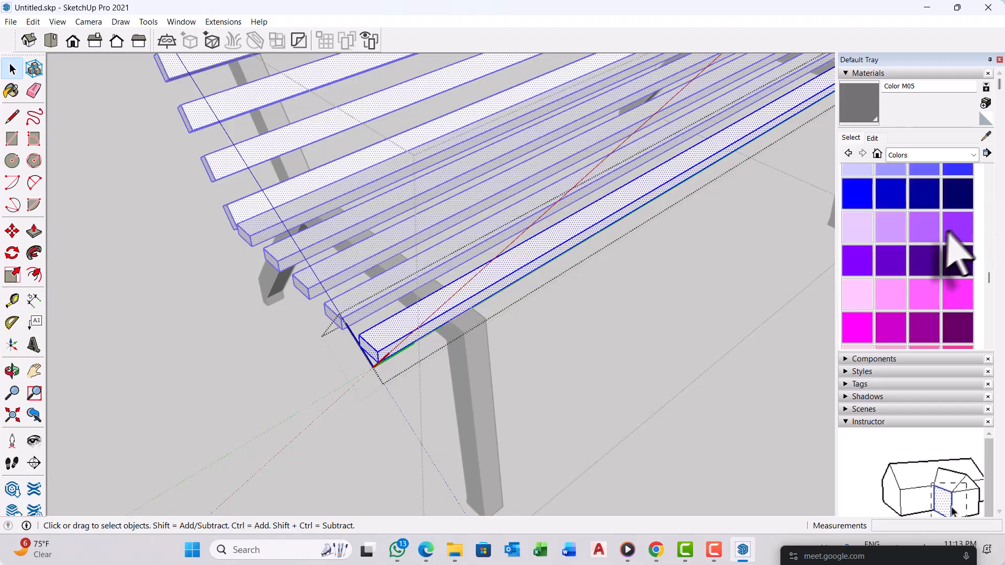
{"action": "left_click", "coordinate": [968, 157]}
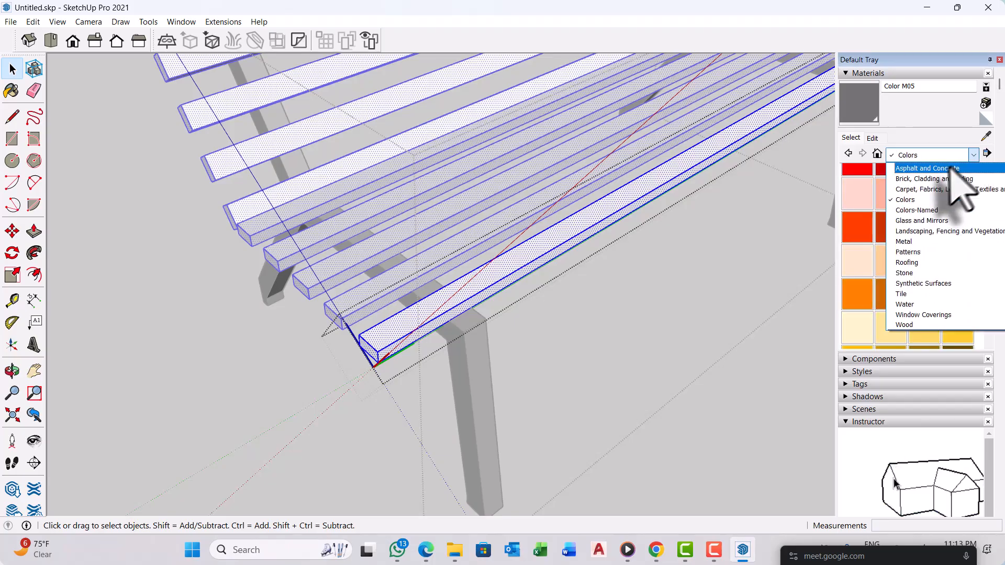
{"action": "left_click", "coordinate": [911, 241]}
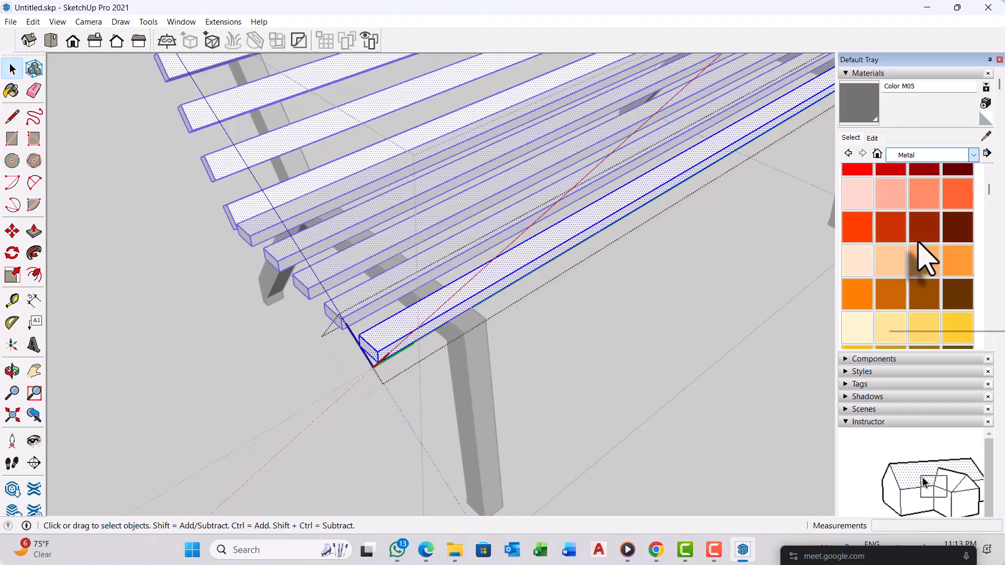
{"action": "left_click", "coordinate": [950, 155]}
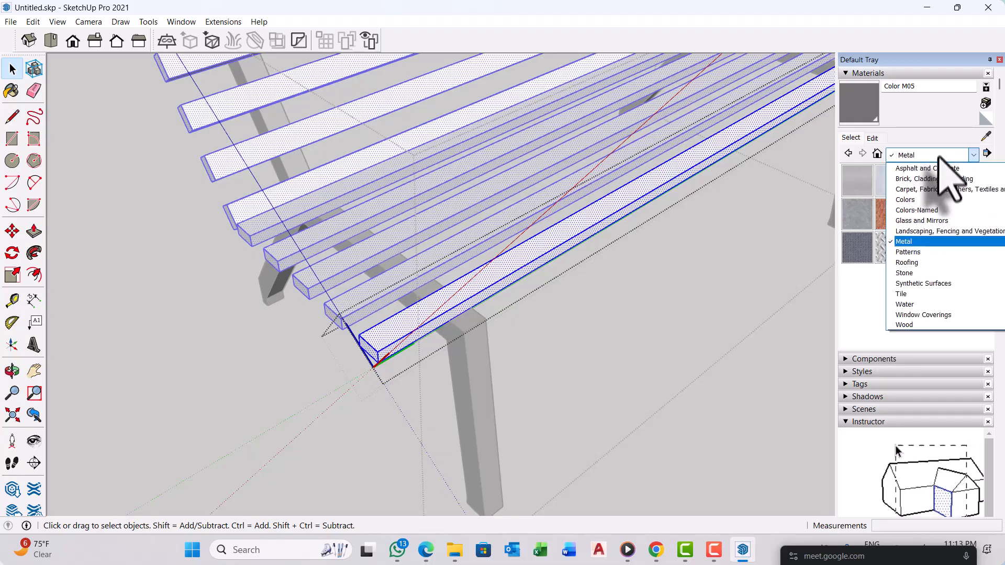
{"action": "left_click", "coordinate": [924, 325]}
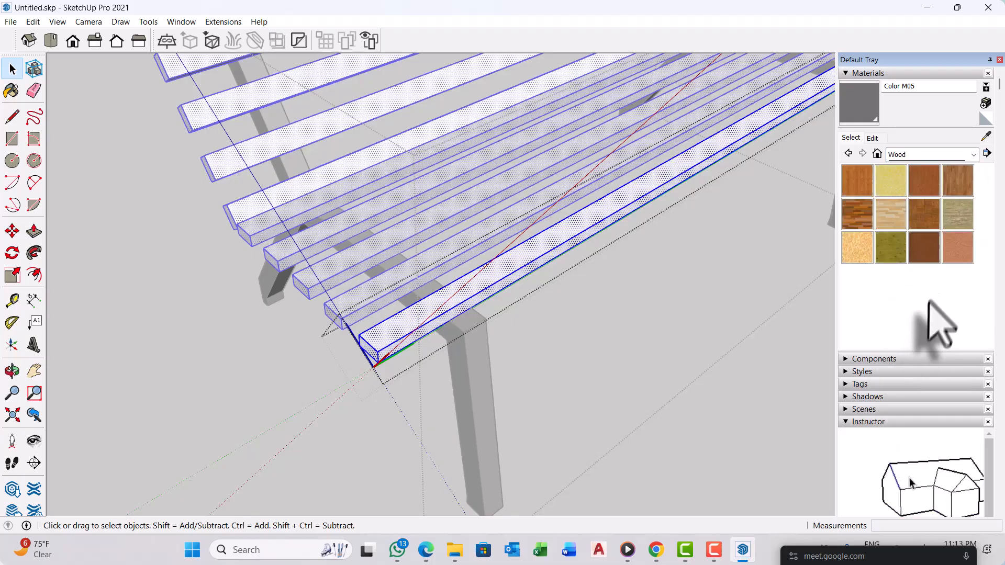
{"action": "left_click", "coordinate": [958, 181]}
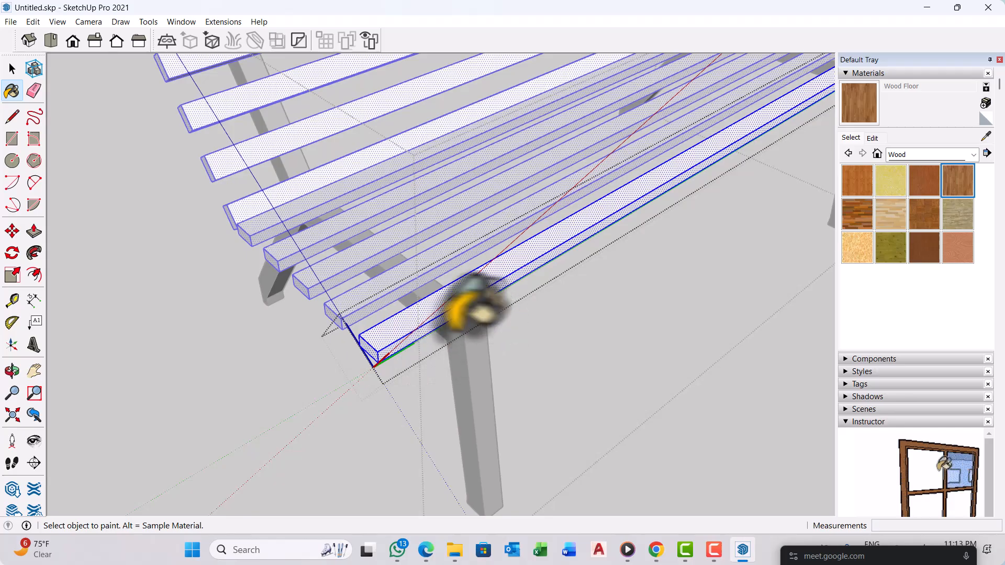
{"action": "scroll", "coordinate": [426, 302], "scroll_direction": "up", "scroll_amount": 1}
{"action": "left_click", "coordinate": [428, 327]}
{"action": "scroll", "coordinate": [445, 314], "scroll_direction": "down", "scroll_amount": 3}
{"action": "key", "text": "space"}
{"action": "left_click", "coordinate": [510, 414]}
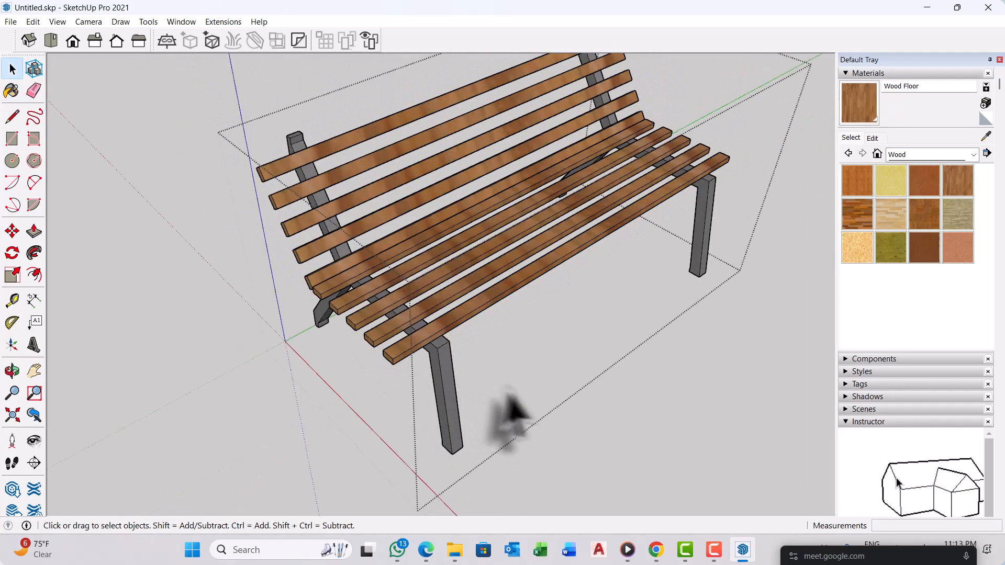
Step: Draw a rectangle about 42' by 85' on the ground around the bench, beside the curved-window wall
{"action": "middle_click_drag", "start_coordinate": [495, 398], "coordinate": [617, 273]}
{"action": "scroll", "coordinate": [578, 244], "scroll_direction": "up", "scroll_amount": 10}
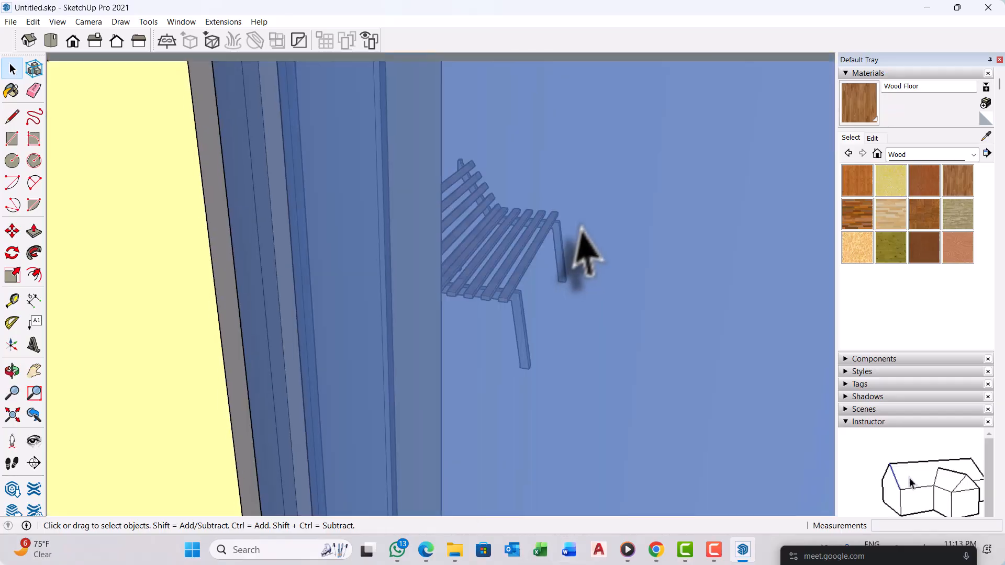
{"action": "scroll", "coordinate": [314, 246], "scroll_direction": "down", "scroll_amount": 12}
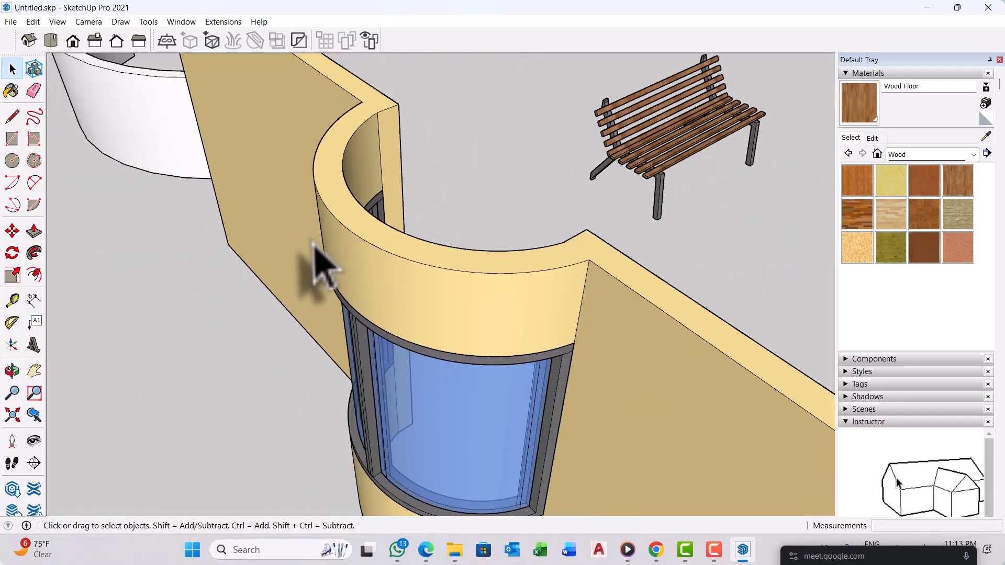
{"action": "middle_click_drag", "start_coordinate": [333, 274], "coordinate": [343, 327]}
{"action": "scroll", "coordinate": [555, 196], "scroll_direction": "up", "scroll_amount": 5}
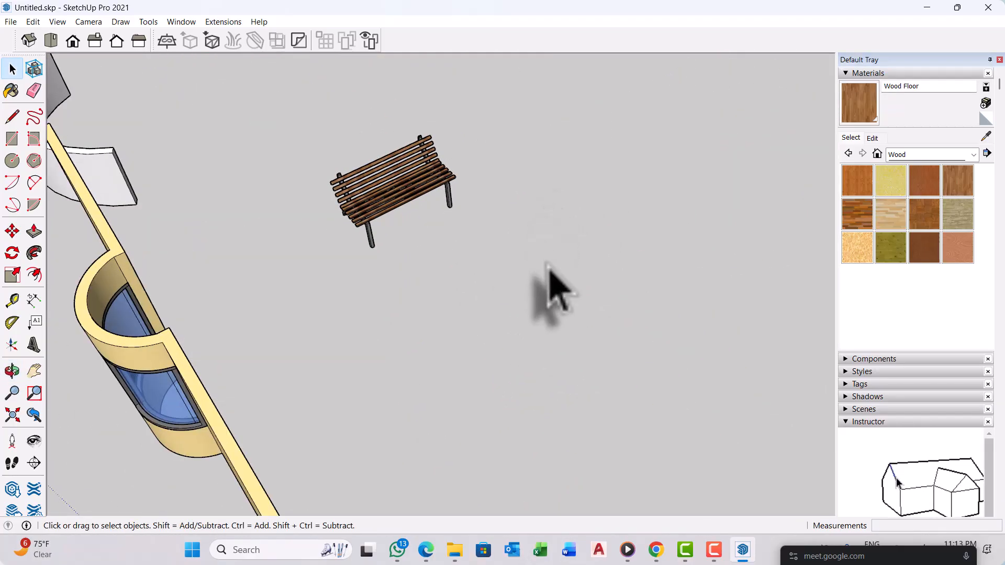
{"action": "scroll", "coordinate": [503, 324], "scroll_direction": "down", "scroll_amount": 3}
{"action": "key", "text": "r"}
{"action": "scroll", "coordinate": [390, 325], "scroll_direction": "down", "scroll_amount": 5}
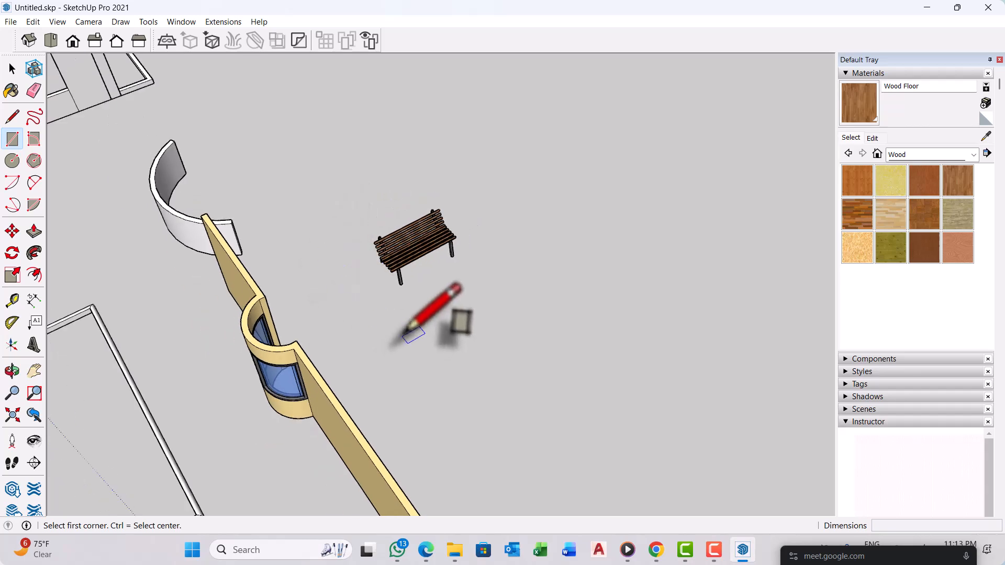
{"action": "middle_click_drag", "start_coordinate": [376, 333], "coordinate": [347, 308]}
{"action": "scroll", "coordinate": [367, 266], "scroll_direction": "up", "scroll_amount": 2}
{"action": "left_click", "coordinate": [324, 203]}
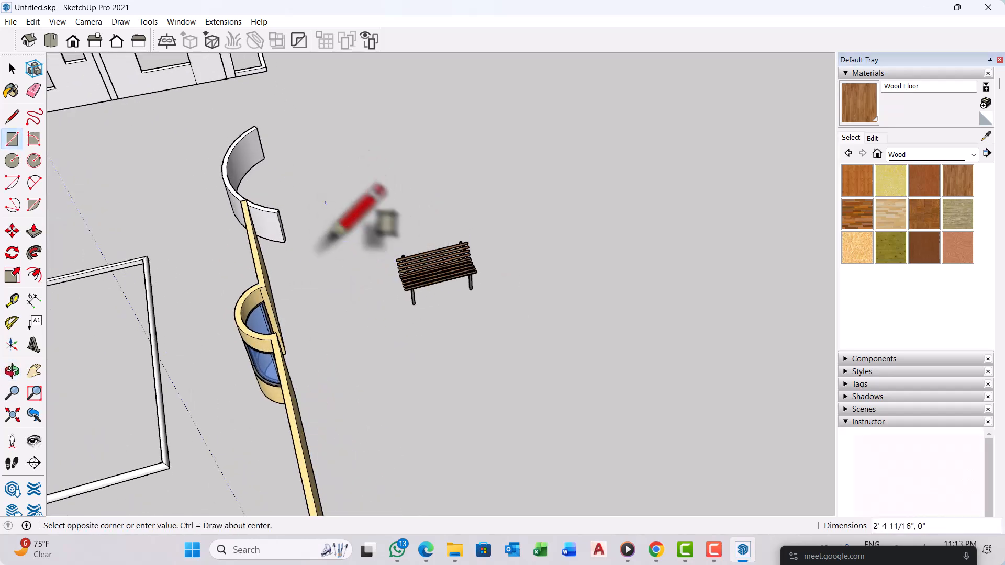
{"action": "scroll", "coordinate": [340, 252], "scroll_direction": "down", "scroll_amount": 2}
{"action": "scroll", "coordinate": [329, 238], "scroll_direction": "down", "scroll_amount": 4}
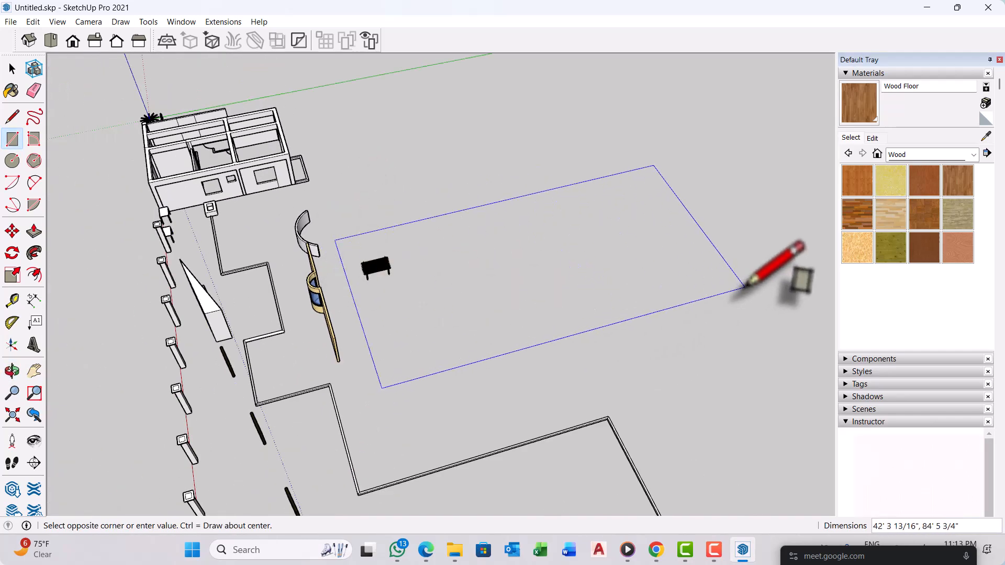
{"action": "left_click", "coordinate": [741, 277]}
Step: Try to raise the whole rectangular ground face about 9 1/2" with Push/Pull
{"action": "middle_click_drag", "start_coordinate": [648, 287], "coordinate": [426, 225]}
{"action": "scroll", "coordinate": [347, 247], "scroll_direction": "up", "scroll_amount": 3}
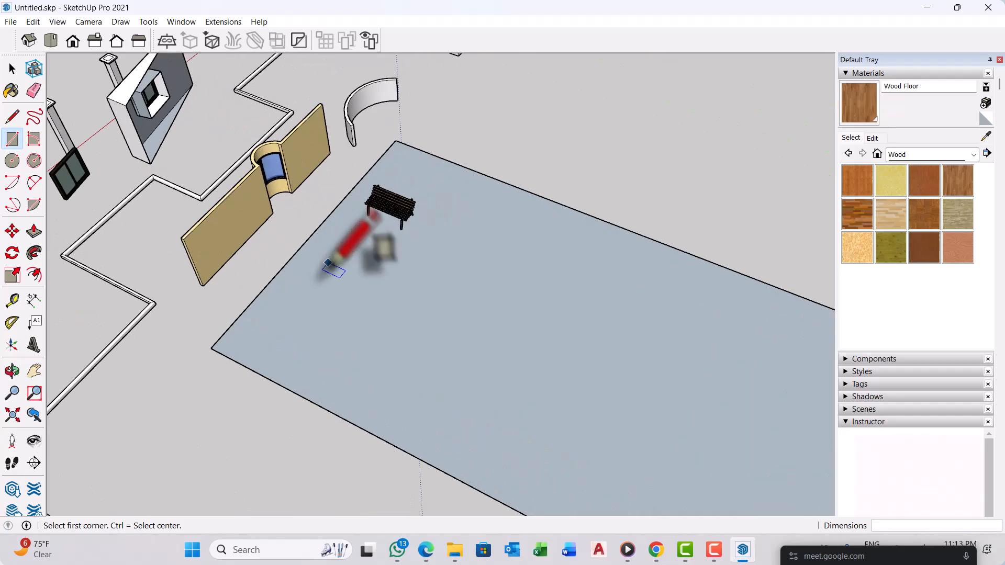
{"action": "middle_click_drag", "start_coordinate": [348, 246], "coordinate": [355, 277]}
{"action": "scroll", "coordinate": [335, 268], "scroll_direction": "down", "scroll_amount": 2}
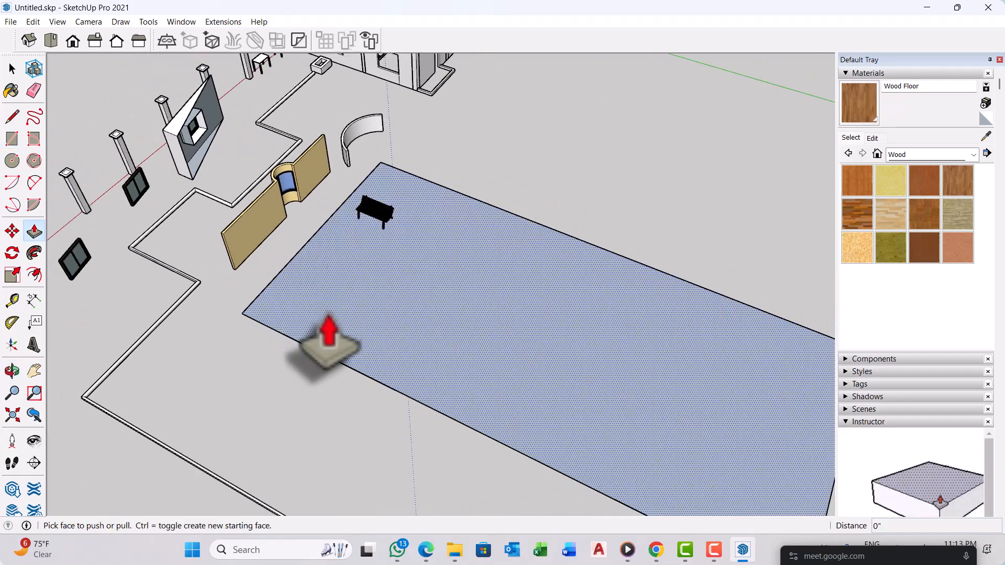
{"action": "scroll", "coordinate": [330, 315], "scroll_direction": "up", "scroll_amount": 1}
{"action": "left_click", "coordinate": [333, 321]}
{"action": "scroll", "coordinate": [314, 309], "scroll_direction": "down", "scroll_amount": 3}
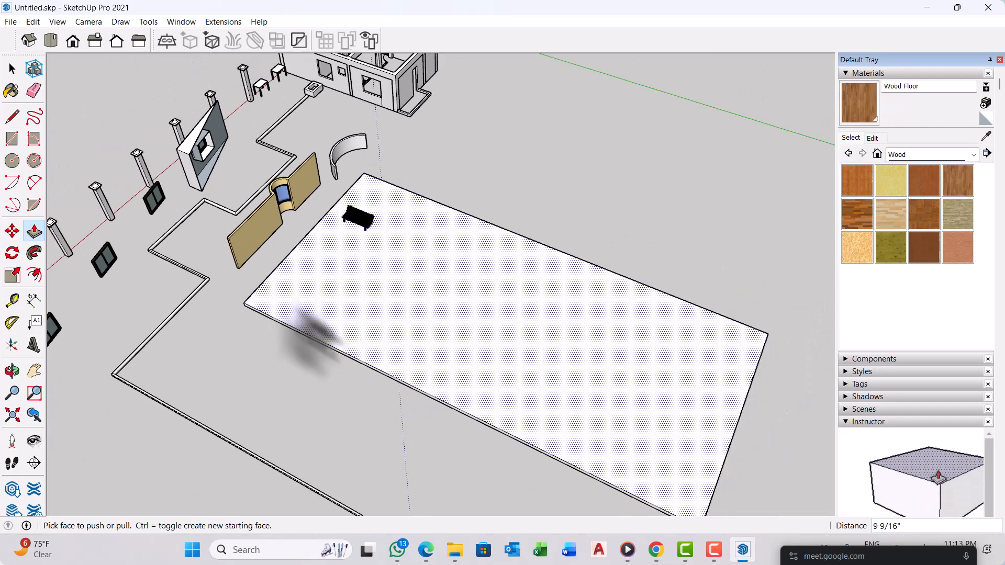
{"action": "middle_click_drag", "start_coordinate": [346, 331], "coordinate": [392, 347]}
{"action": "key", "text": "space"}
{"action": "key", "text": "ctrl+z"}
Step: Move the bench about 3' along the red axis on the rectangular ground face
{"action": "scroll", "coordinate": [388, 350], "scroll_direction": "up", "scroll_amount": 5}
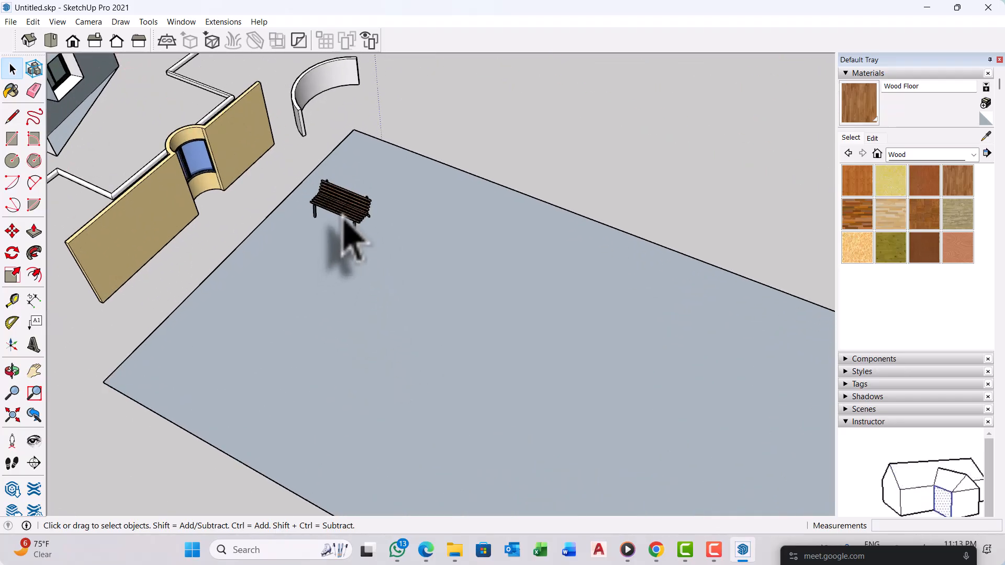
{"action": "scroll", "coordinate": [345, 216], "scroll_direction": "down", "scroll_amount": 3}
{"action": "scroll", "coordinate": [356, 217], "scroll_direction": "up", "scroll_amount": 3}
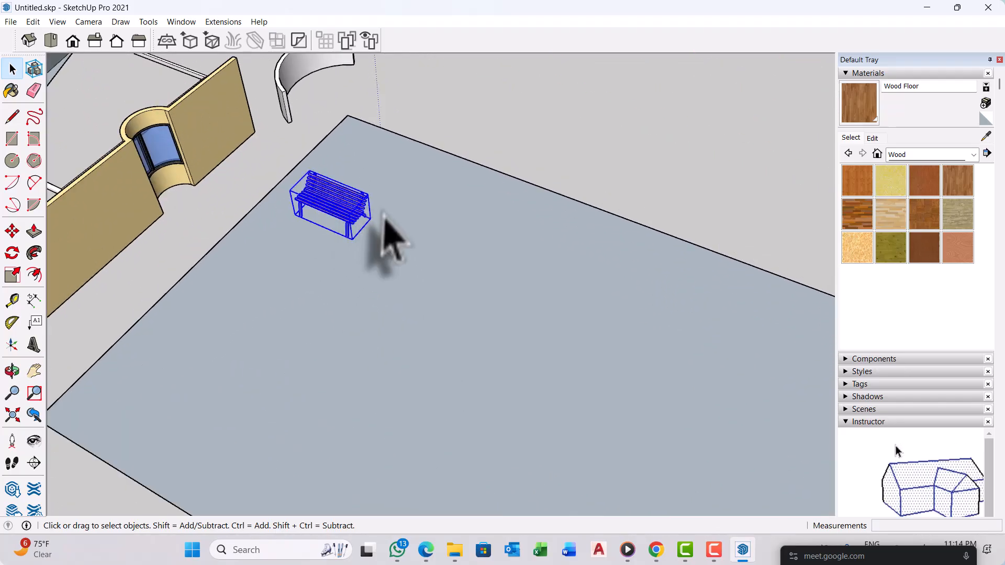
{"action": "key", "text": "m"}
{"action": "scroll", "coordinate": [396, 272], "scroll_direction": "up", "scroll_amount": 1}
{"action": "left_click", "coordinate": [377, 317]}
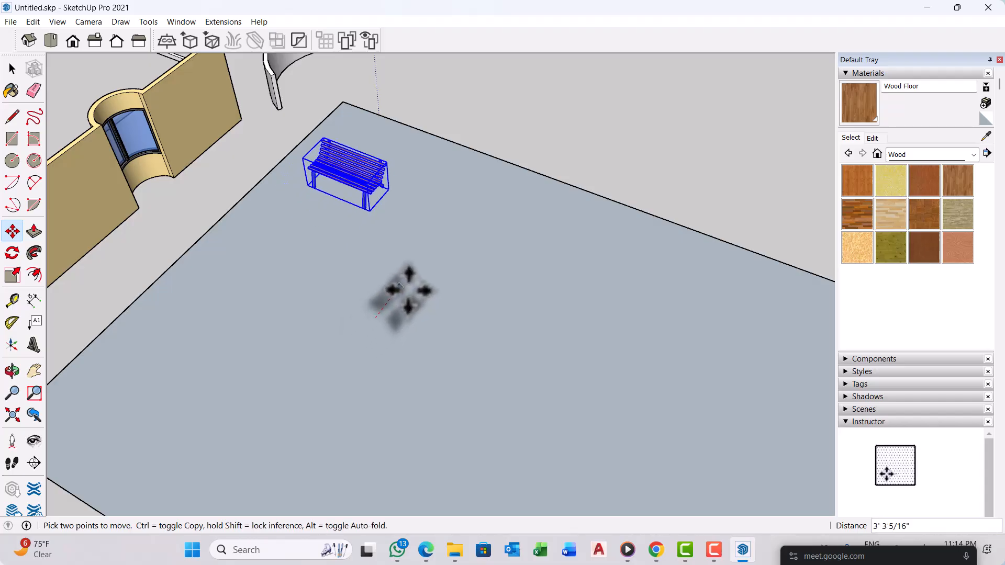
{"action": "left_click", "coordinate": [411, 273]}
{"action": "key", "text": "space"}
Step: Examine the rectangular ground face and the bench's placement near its corner from several angles
{"action": "scroll", "coordinate": [357, 158], "scroll_direction": "down", "scroll_amount": 3}
{"action": "scroll", "coordinate": [382, 198], "scroll_direction": "down", "scroll_amount": 4}
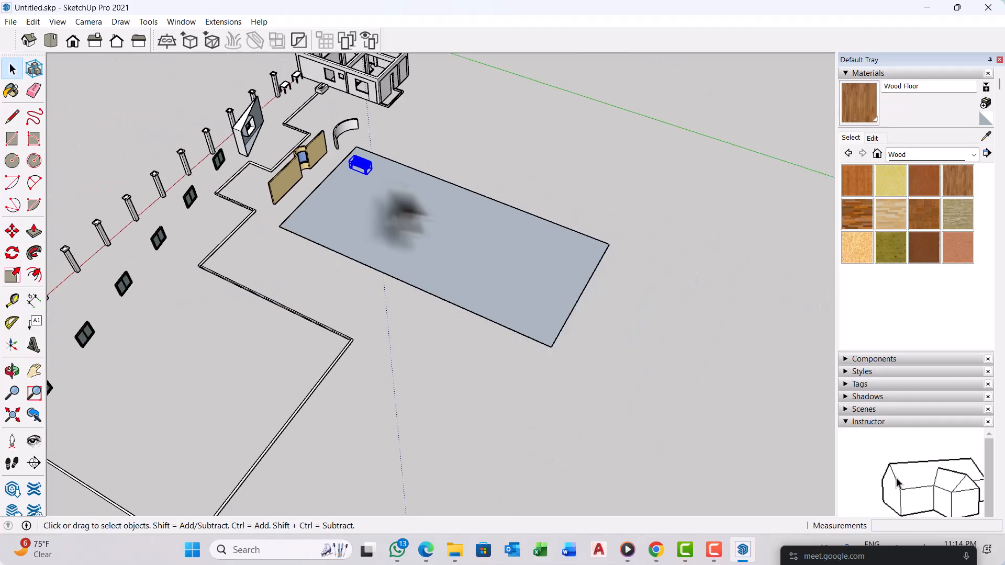
{"action": "scroll", "coordinate": [352, 265], "scroll_direction": "up", "scroll_amount": 2}
{"action": "middle_click_drag", "start_coordinate": [352, 265], "coordinate": [266, 216]}
{"action": "scroll", "coordinate": [264, 213], "scroll_direction": "up", "scroll_amount": 2}
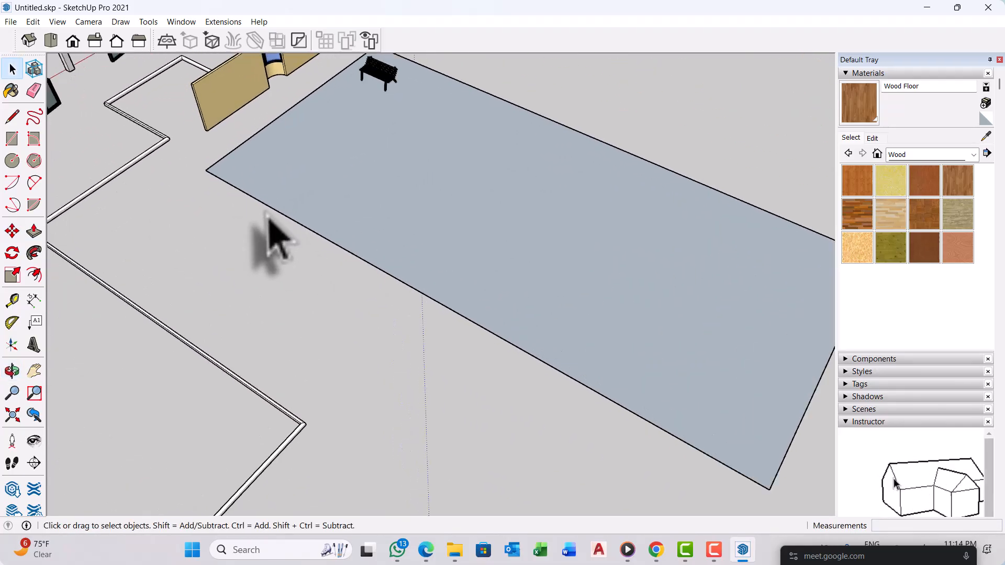
{"action": "scroll", "coordinate": [265, 215], "scroll_direction": "down", "scroll_amount": 2}
{"action": "middle_click_drag", "start_coordinate": [334, 258], "coordinate": [429, 233]}
{"action": "scroll", "coordinate": [273, 153], "scroll_direction": "up", "scroll_amount": 2}
{"action": "middle_click_drag", "start_coordinate": [285, 165], "coordinate": [188, 225]}
{"action": "scroll", "coordinate": [482, 225], "scroll_direction": "down", "scroll_amount": 1}
{"action": "scroll", "coordinate": [298, 209], "scroll_direction": "up", "scroll_amount": 3}
{"action": "scroll", "coordinate": [299, 209], "scroll_direction": "up", "scroll_amount": 1}
{"action": "scroll", "coordinate": [309, 235], "scroll_direction": "down", "scroll_amount": 2}
{"action": "scroll", "coordinate": [314, 230], "scroll_direction": "down", "scroll_amount": 3}
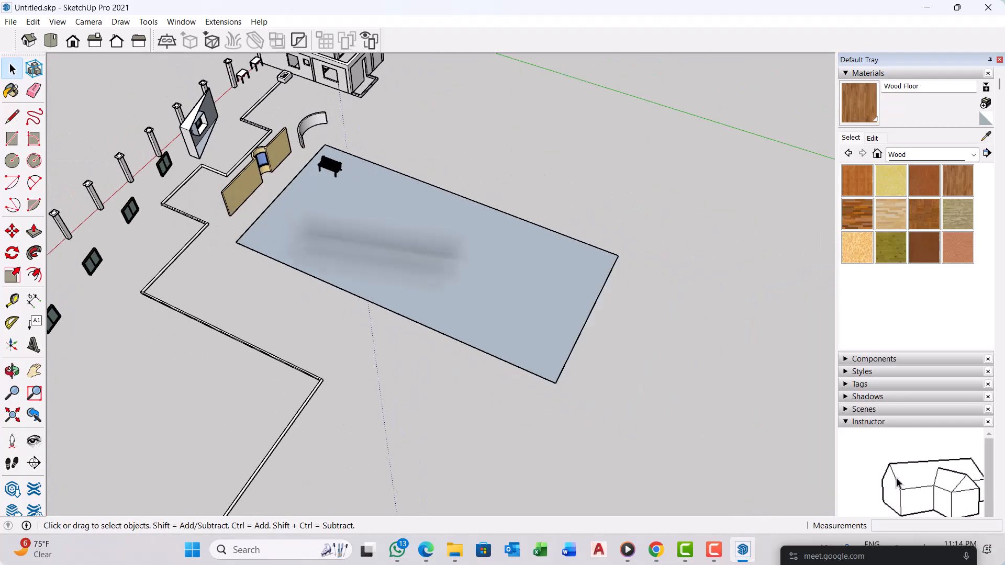
Step: Draw a line about 85' long that splits the rectangle lengthwise, leaving a narrow strip containing the bench
{"action": "middle_click_drag", "start_coordinate": [392, 225], "coordinate": [483, 236]}
{"action": "scroll", "coordinate": [494, 308], "scroll_direction": "up", "scroll_amount": 3}
{"action": "key", "text": "l"}
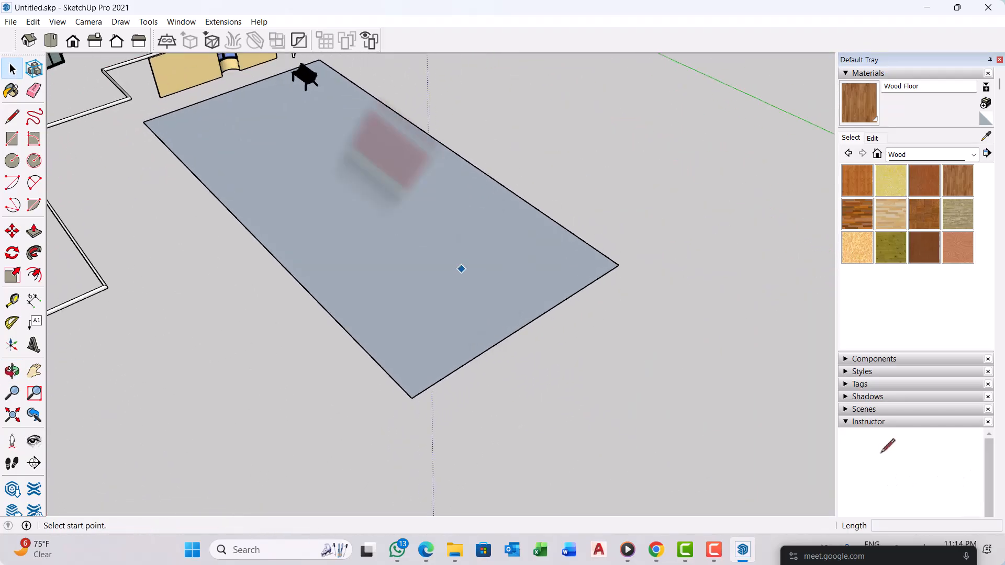
{"action": "scroll", "coordinate": [286, 81], "scroll_direction": "up", "scroll_amount": 3}
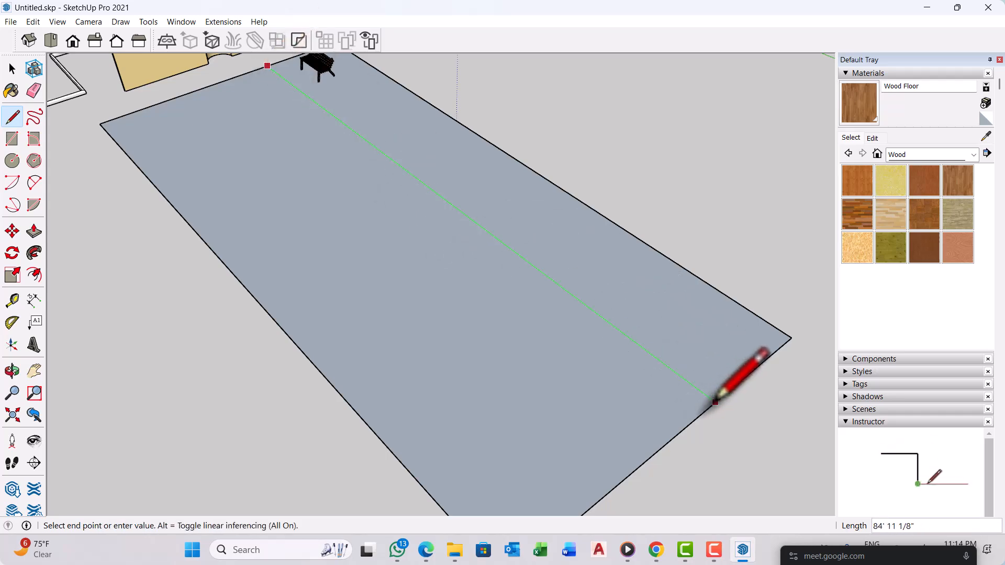
{"action": "scroll", "coordinate": [602, 261], "scroll_direction": "down", "scroll_amount": 3}
{"action": "middle_click_drag", "start_coordinate": [572, 213], "coordinate": [579, 242]}
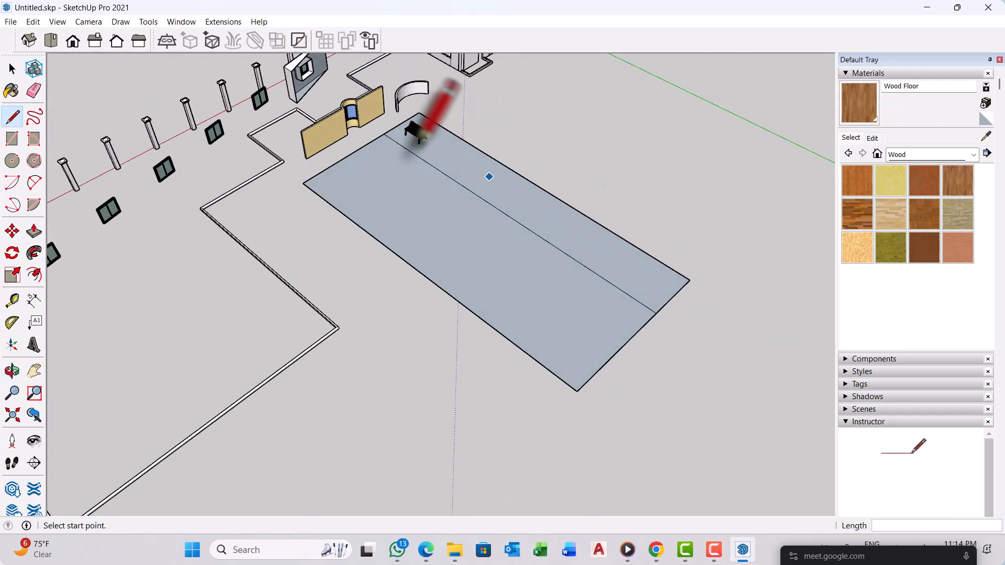
{"action": "scroll", "coordinate": [379, 220], "scroll_direction": "up", "scroll_amount": 3}
{"action": "key", "text": "space"}
Step: Raise the narrow strip under the bench by 6" with Push/Pull
{"action": "scroll", "coordinate": [505, 175], "scroll_direction": "up", "scroll_amount": 3}
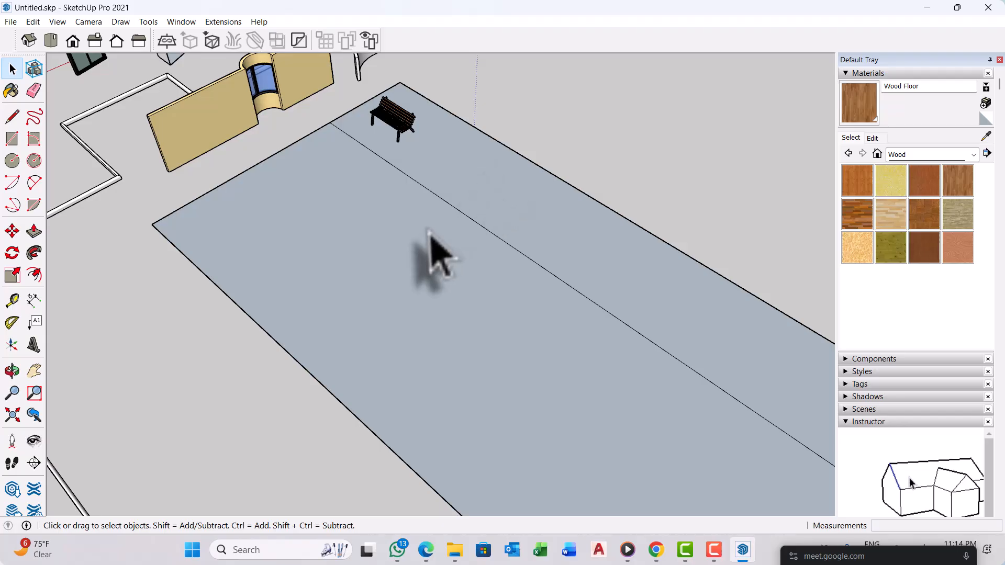
{"action": "left_click", "coordinate": [475, 196]}
{"action": "key", "text": "p"}
{"action": "scroll", "coordinate": [492, 218], "scroll_direction": "up", "scroll_amount": 2}
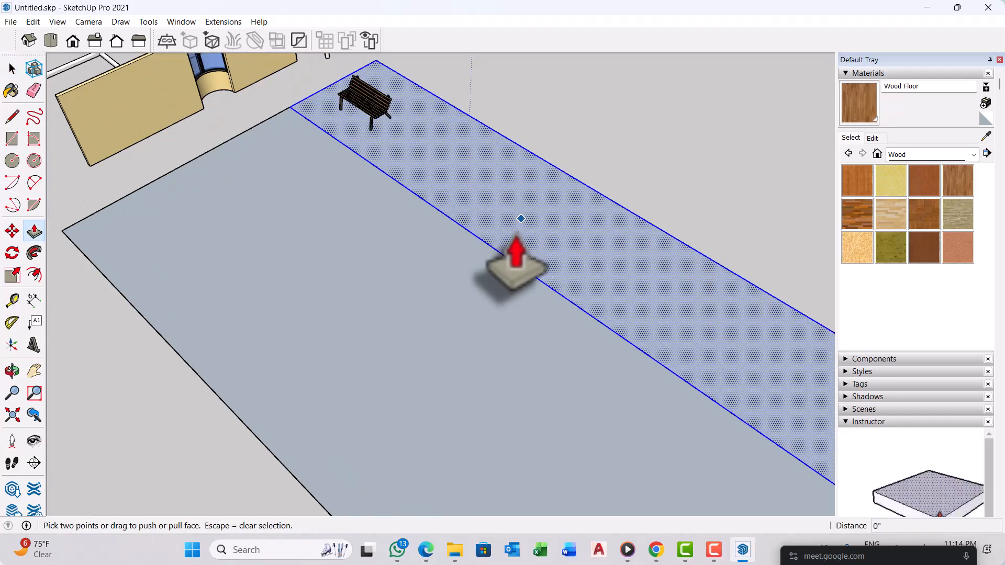
{"action": "left_click_drag", "start_coordinate": [522, 261], "coordinate": [519, 244]}
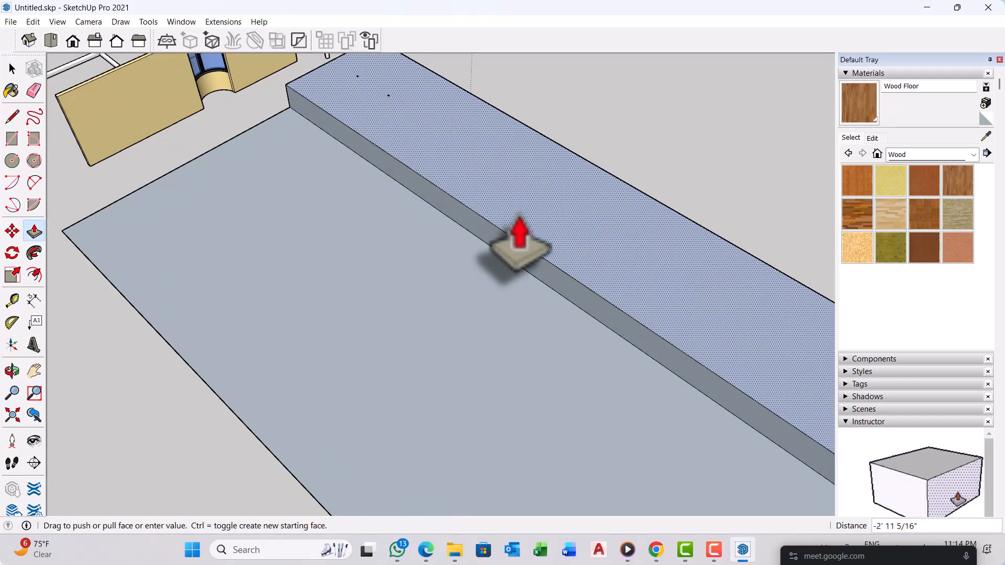
{"action": "key", "text": "Return"}
{"action": "scroll", "coordinate": [407, 175], "scroll_direction": "down", "scroll_amount": 4}
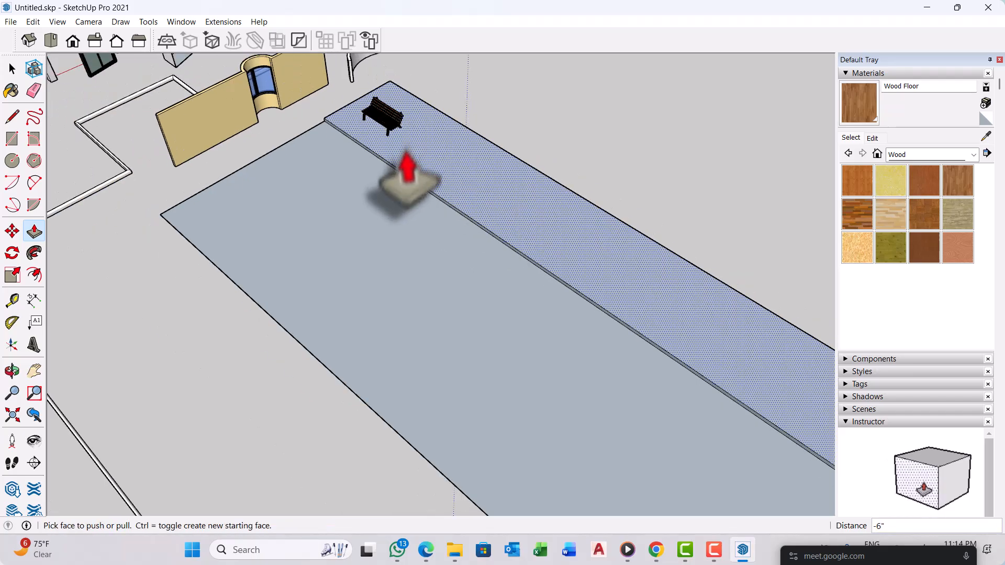
Step: Select all connected geometry of the raised strip and the adjoining ground face and make it a group
{"action": "middle_click_drag", "start_coordinate": [407, 178], "coordinate": [501, 280]}
{"action": "key", "text": "space"}
{"action": "scroll", "coordinate": [492, 201], "scroll_direction": "up", "scroll_amount": 2}
{"action": "triple_click", "coordinate": [490, 199]}
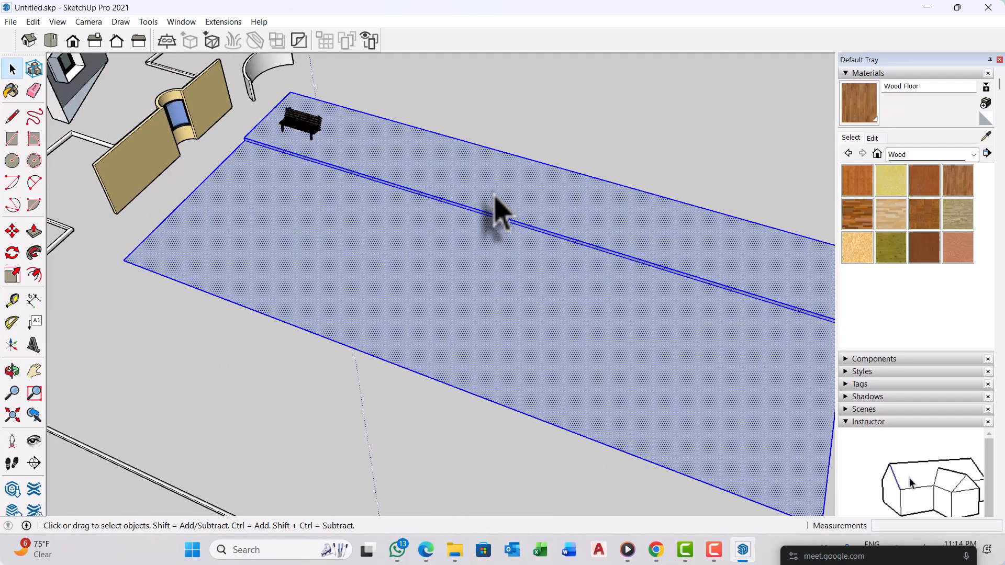
{"action": "right_click", "coordinate": [495, 193]}
{"action": "left_click", "coordinate": [550, 300]}
Step: Open the ground group for editing and paint the large ground face with the Asphalt New material
{"action": "scroll", "coordinate": [497, 282], "scroll_direction": "down", "scroll_amount": 4}
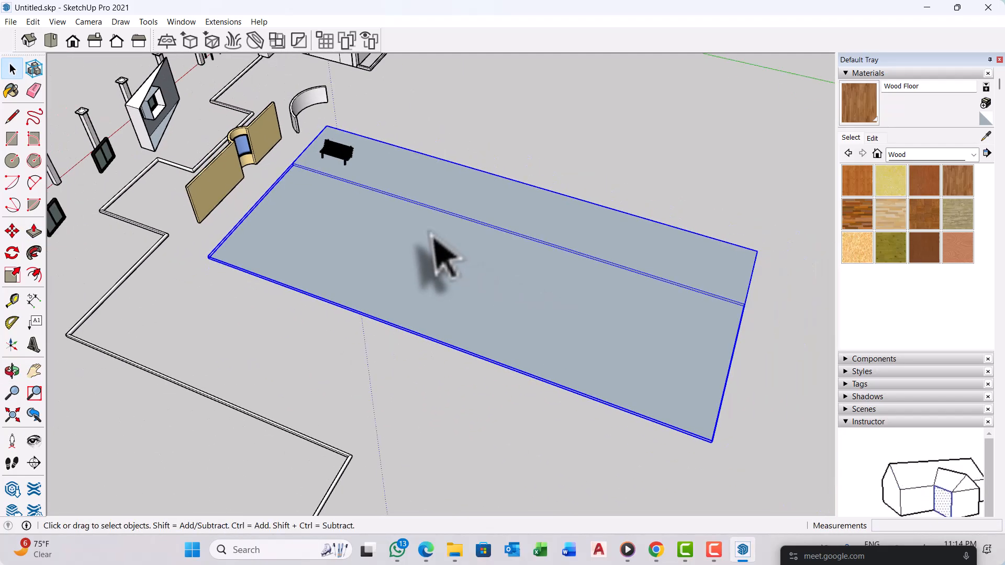
{"action": "middle_click_drag", "start_coordinate": [438, 251], "coordinate": [529, 314]}
{"action": "scroll", "coordinate": [528, 314], "scroll_direction": "up", "scroll_amount": 2}
{"action": "double_click", "coordinate": [522, 298]}
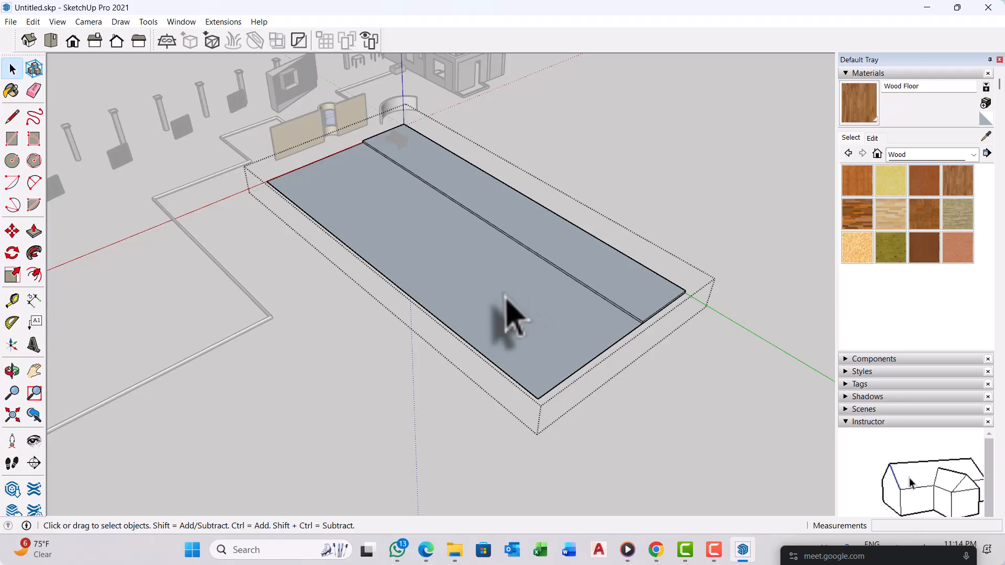
{"action": "left_click", "coordinate": [511, 315]}
{"action": "left_click", "coordinate": [973, 154]}
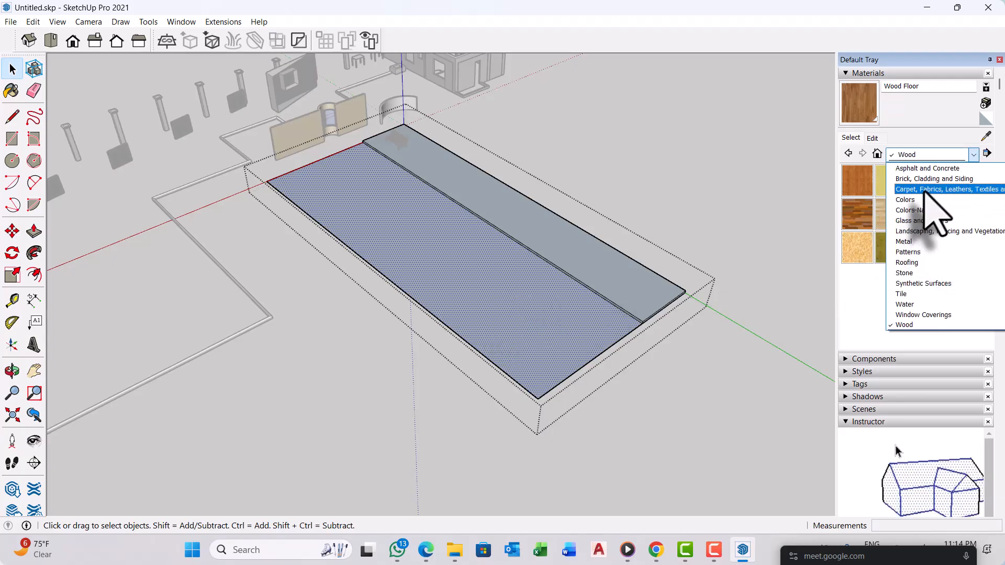
{"action": "left_click", "coordinate": [934, 169]}
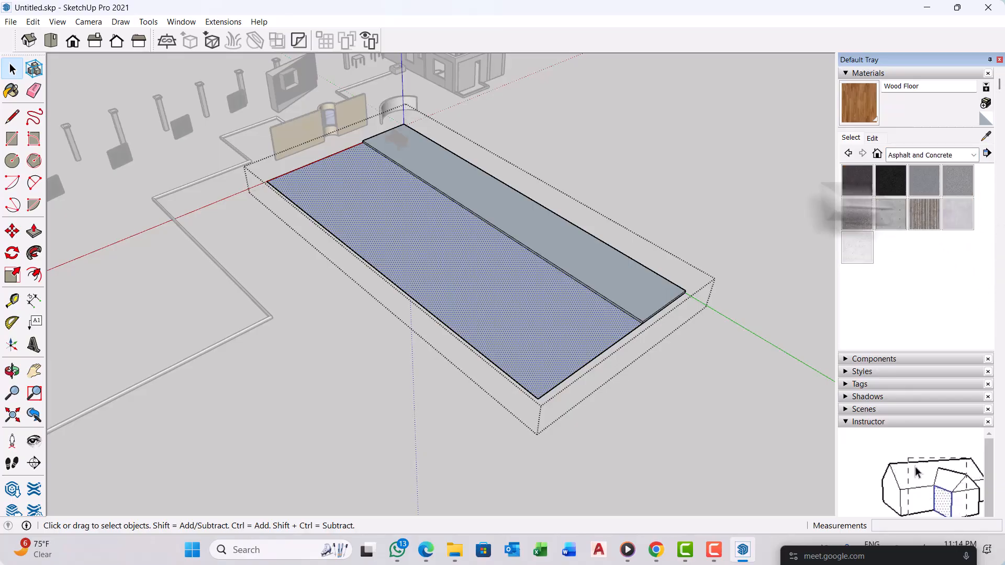
{"action": "left_click", "coordinate": [857, 181]}
{"action": "left_click", "coordinate": [526, 293]}
{"action": "scroll", "coordinate": [557, 246], "scroll_direction": "up", "scroll_amount": 3}
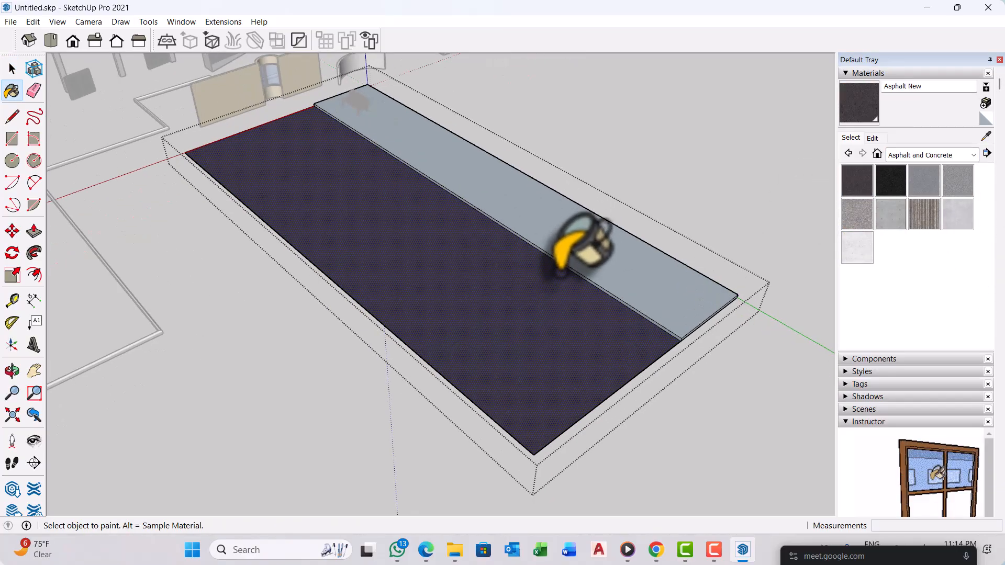
{"action": "key", "text": "space"}
Step: Paint the top face of the raised strip with the Grass Dark Green material
{"action": "scroll", "coordinate": [545, 238], "scroll_direction": "up", "scroll_amount": 4}
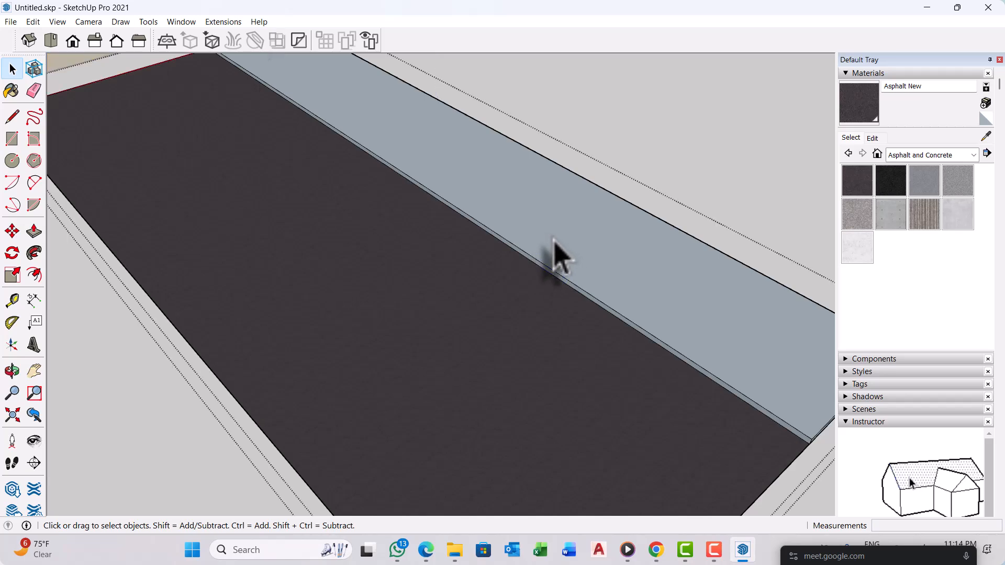
{"action": "triple_click", "coordinate": [554, 239]}
{"action": "scroll", "coordinate": [538, 329], "scroll_direction": "down", "scroll_amount": 4}
{"action": "middle_click_drag", "start_coordinate": [505, 343], "coordinate": [635, 314]}
{"action": "scroll", "coordinate": [390, 199], "scroll_direction": "up", "scroll_amount": 2}
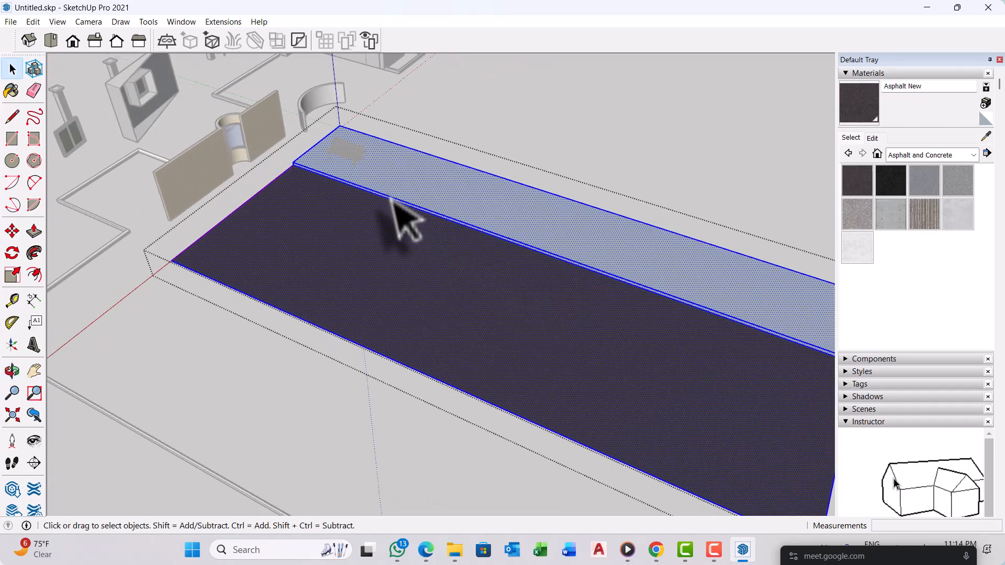
{"action": "scroll", "coordinate": [414, 191], "scroll_direction": "up", "scroll_amount": 3}
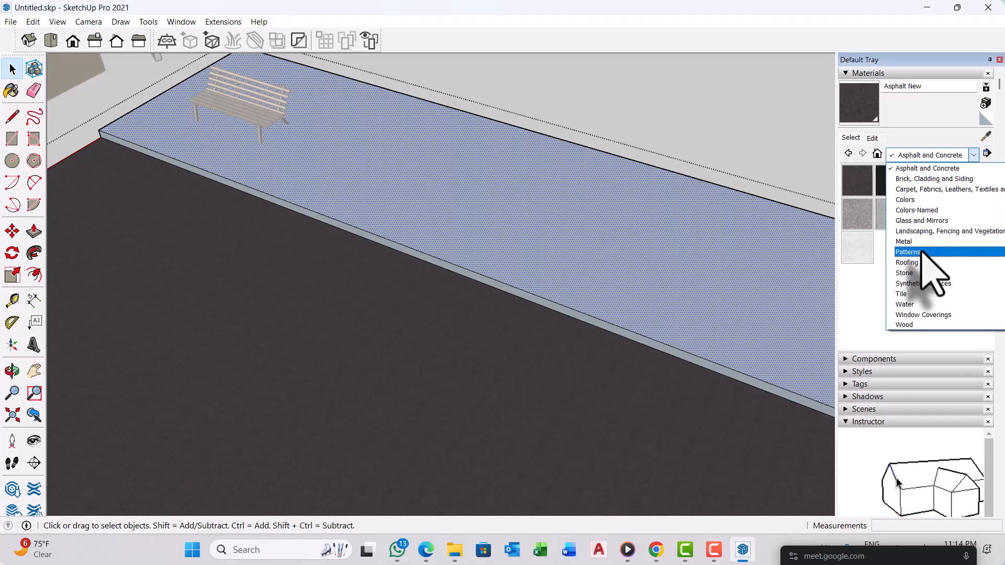
{"action": "left_click", "coordinate": [933, 235]}
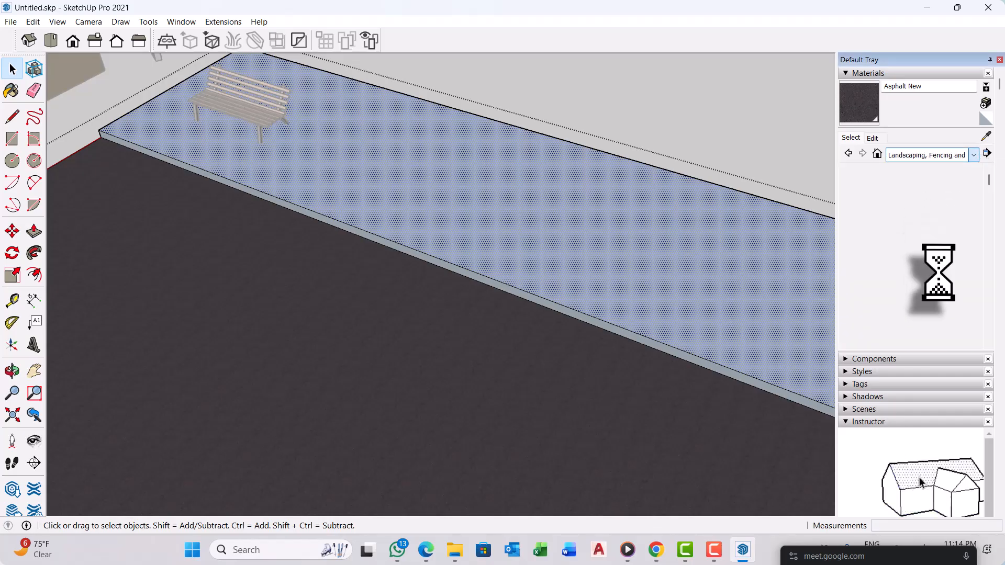
{"action": "left_click", "coordinate": [958, 248]}
{"action": "left_click", "coordinate": [561, 217]}
{"action": "scroll", "coordinate": [466, 225], "scroll_direction": "up", "scroll_amount": 2}
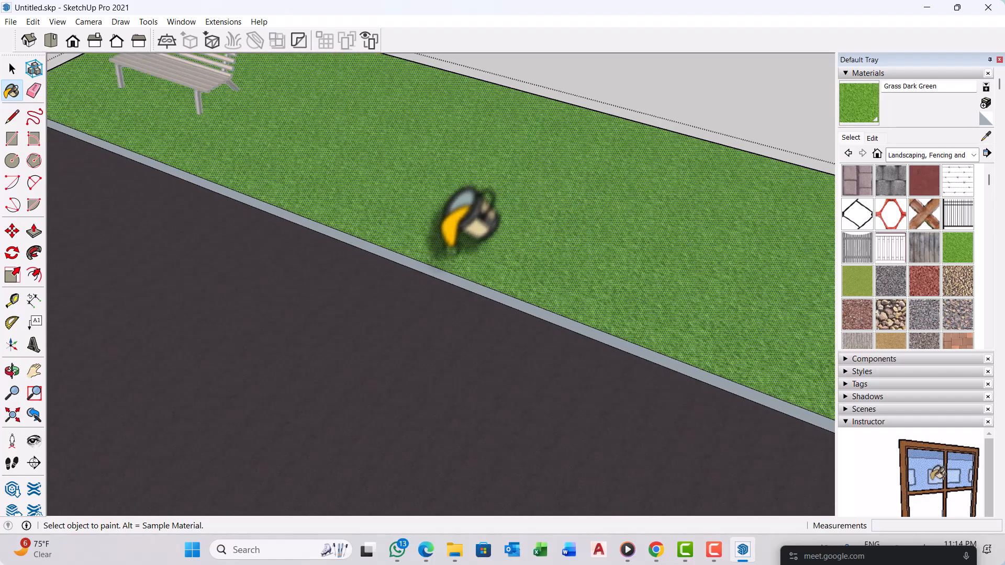
{"action": "scroll", "coordinate": [460, 277], "scroll_direction": "up", "scroll_amount": 4}
{"action": "scroll", "coordinate": [482, 283], "scroll_direction": "down", "scroll_amount": 3}
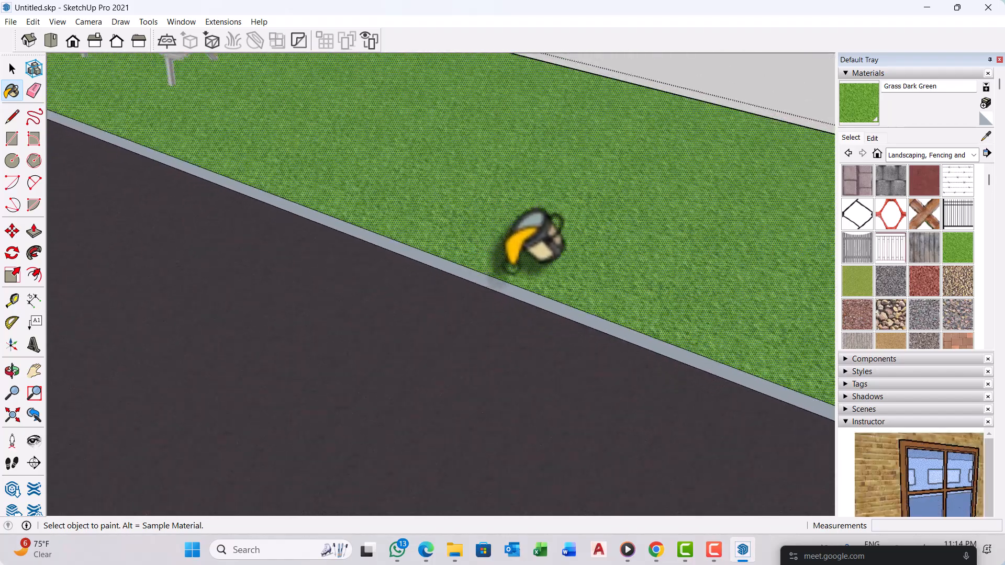
{"action": "scroll", "coordinate": [534, 254], "scroll_direction": "down", "scroll_amount": 3}
{"action": "key", "text": "space"}
Step: Paint the long curb face between the grass and the asphalt with Polished Concrete New
{"action": "scroll", "coordinate": [681, 361], "scroll_direction": "up", "scroll_amount": 3}
{"action": "middle_click_drag", "start_coordinate": [644, 365], "coordinate": [901, 267]}
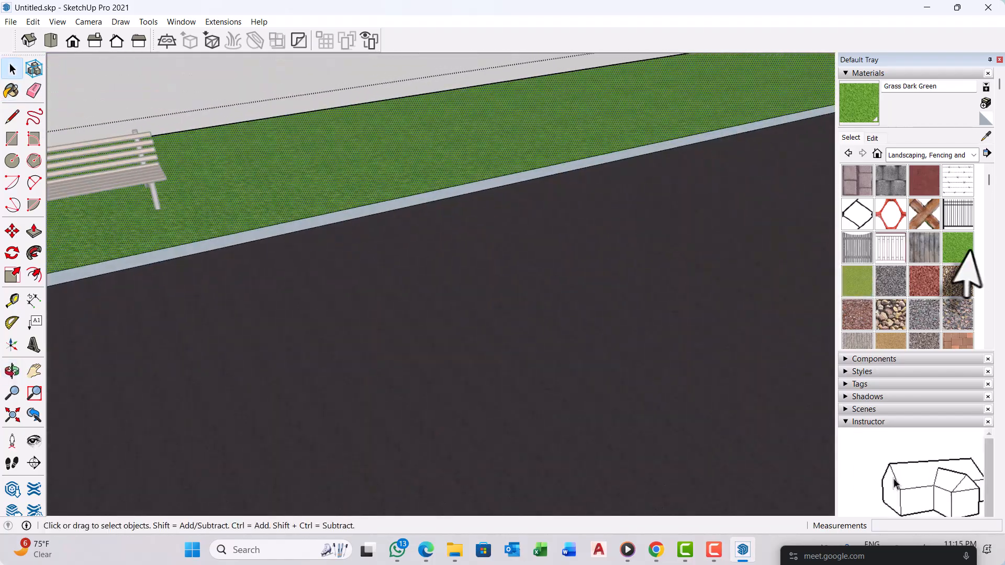
{"action": "left_click", "coordinate": [973, 155]}
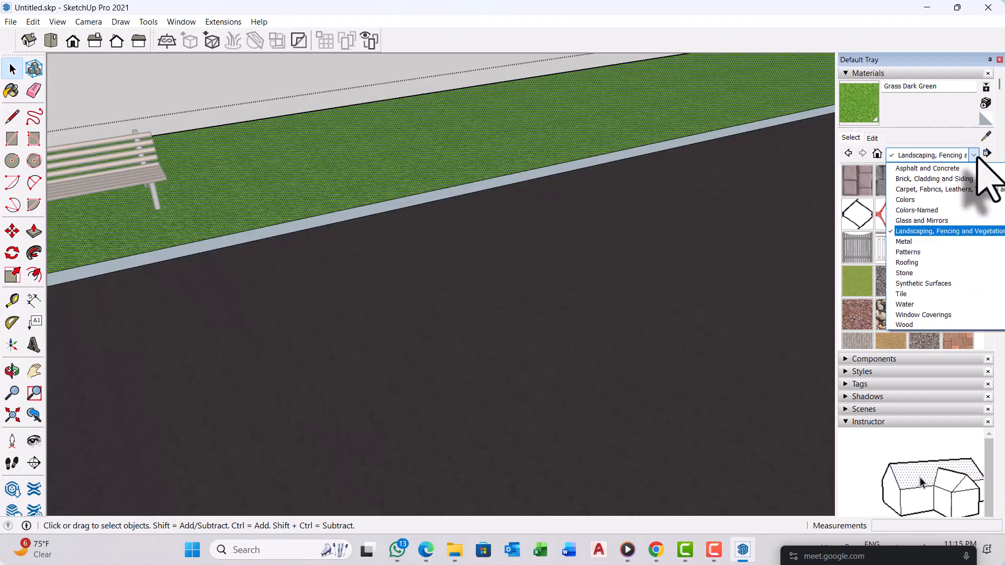
{"action": "left_click", "coordinate": [936, 168]}
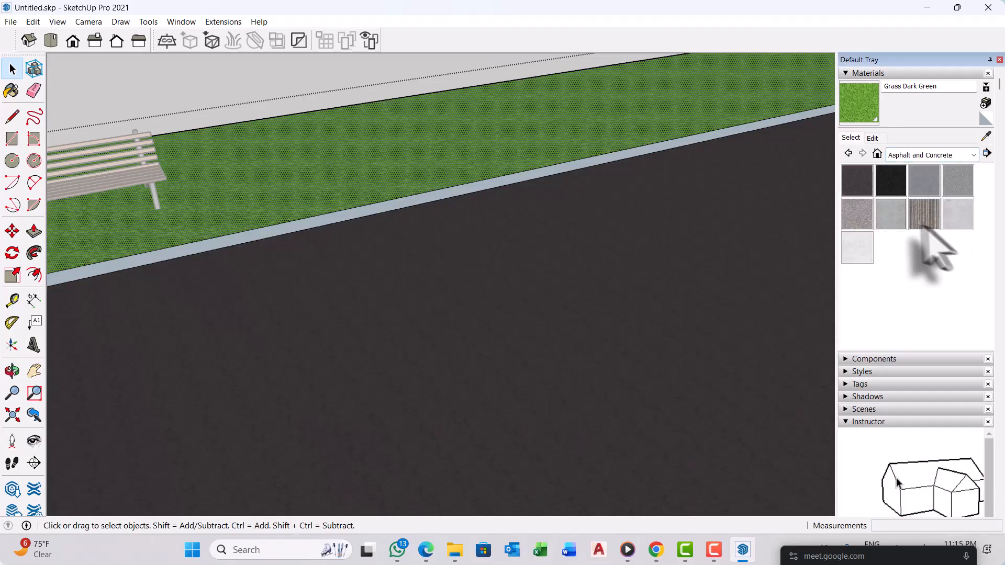
{"action": "left_click", "coordinate": [890, 213]}
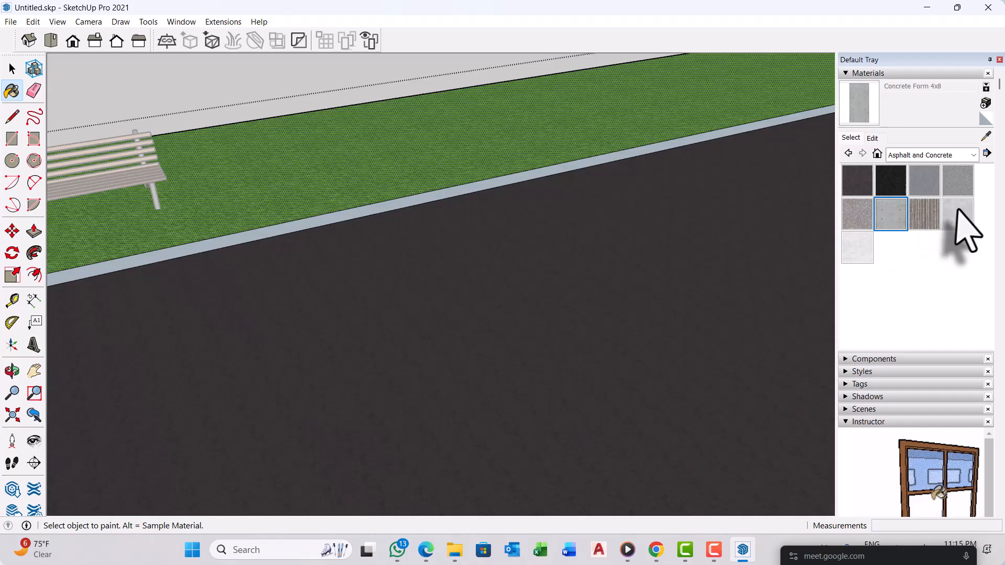
{"action": "left_click", "coordinate": [957, 214]}
{"action": "scroll", "coordinate": [437, 168], "scroll_direction": "up", "scroll_amount": 5}
{"action": "left_click", "coordinate": [413, 202]}
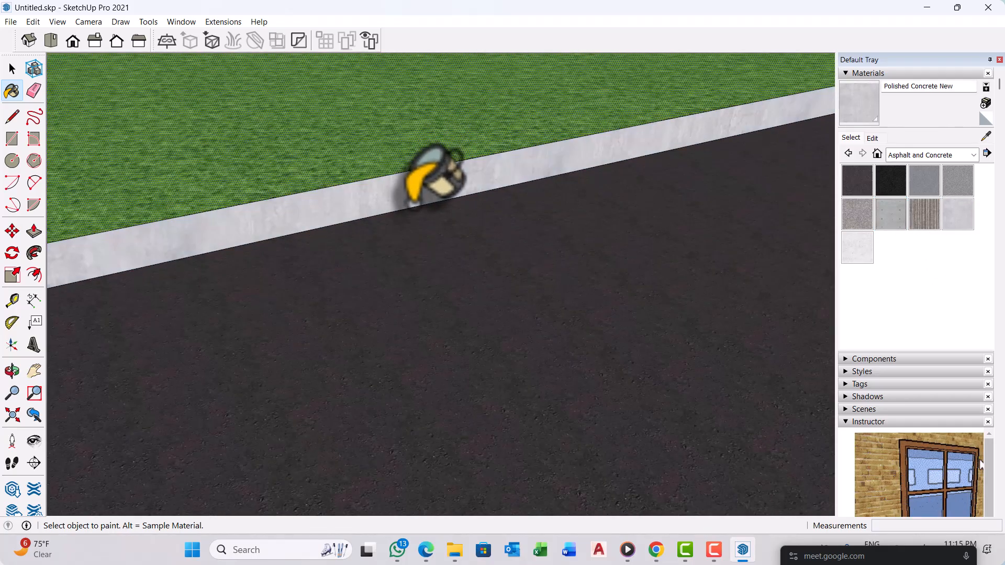
{"action": "scroll", "coordinate": [474, 214], "scroll_direction": "down", "scroll_amount": 1}
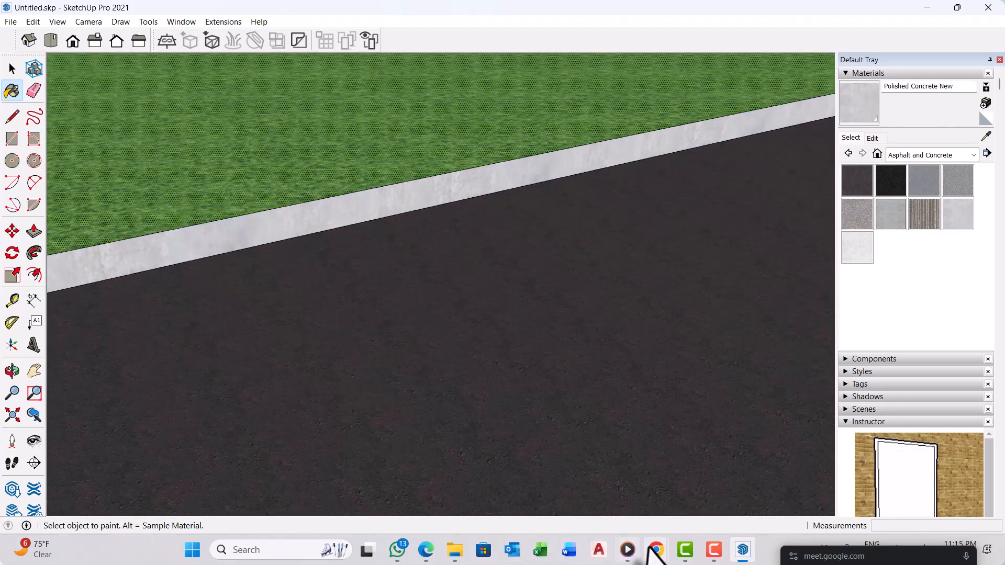
{"action": "left_click", "coordinate": [562, 497]}
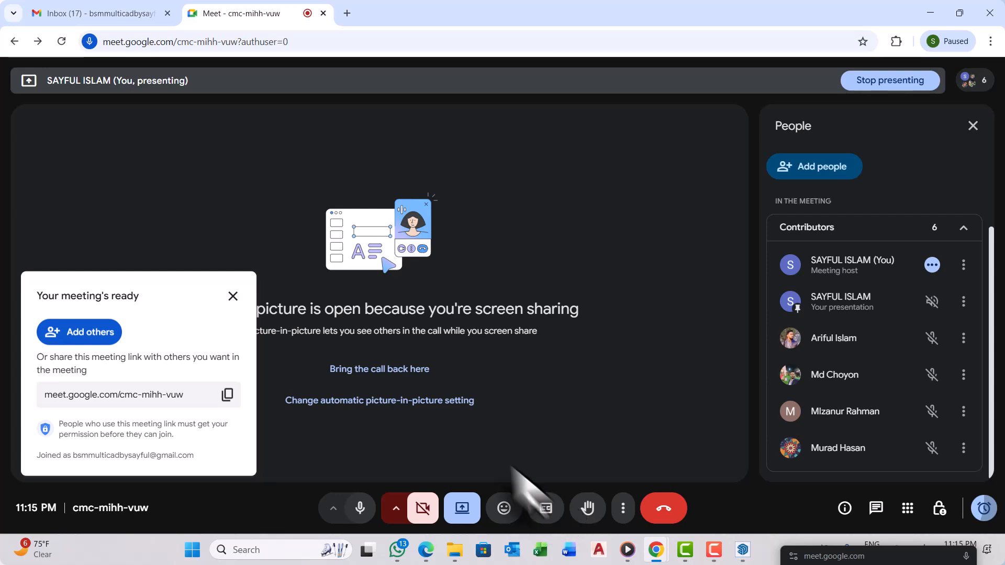
{"action": "left_click", "coordinate": [930, 13]}
Step: Paint both short end faces of the raised strip with Polished Concrete New and close the group
{"action": "scroll", "coordinate": [602, 238], "scroll_direction": "down", "scroll_amount": 7}
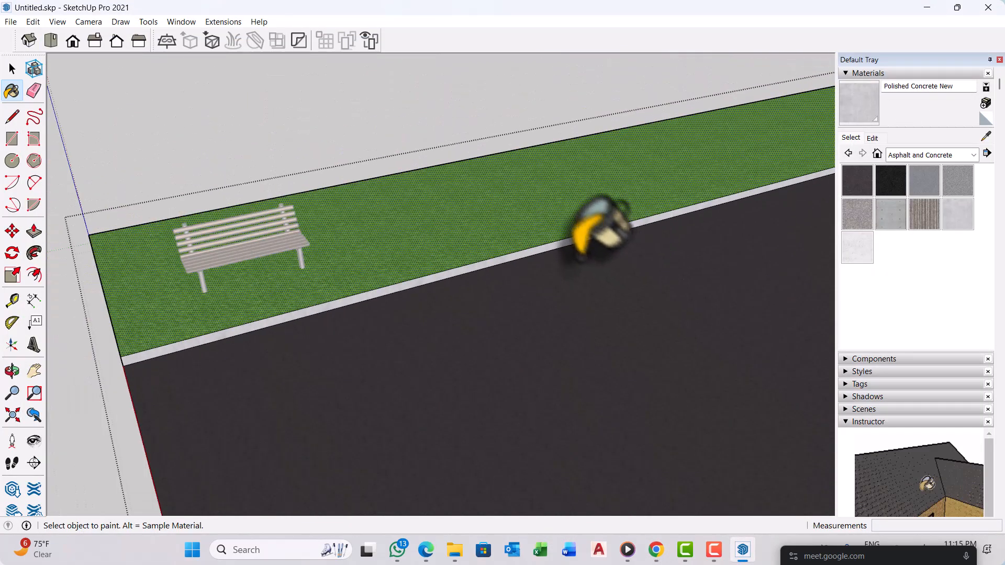
{"action": "scroll", "coordinate": [361, 256], "scroll_direction": "up", "scroll_amount": 8}
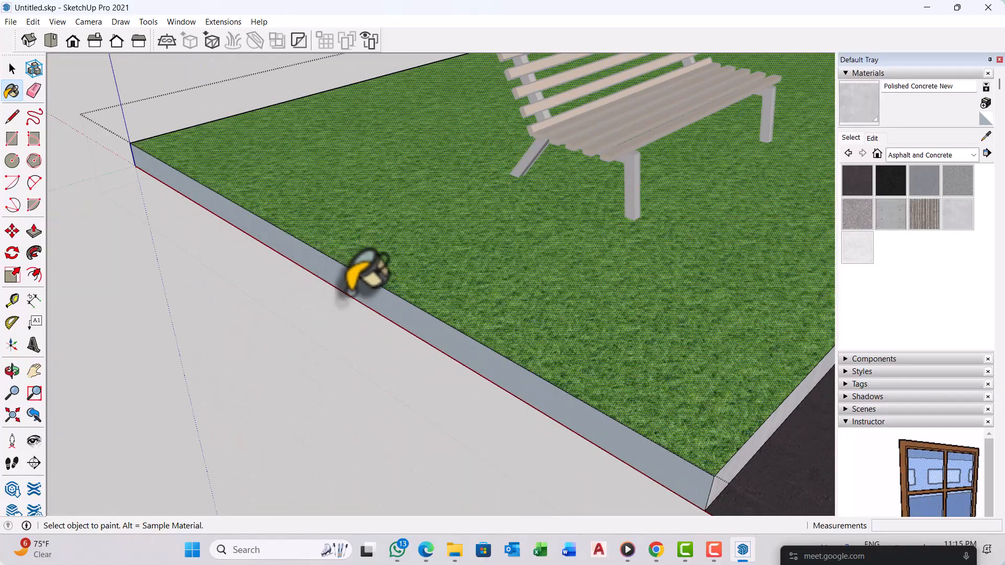
{"action": "left_click", "coordinate": [352, 292]}
{"action": "scroll", "coordinate": [282, 288], "scroll_direction": "down", "scroll_amount": 7}
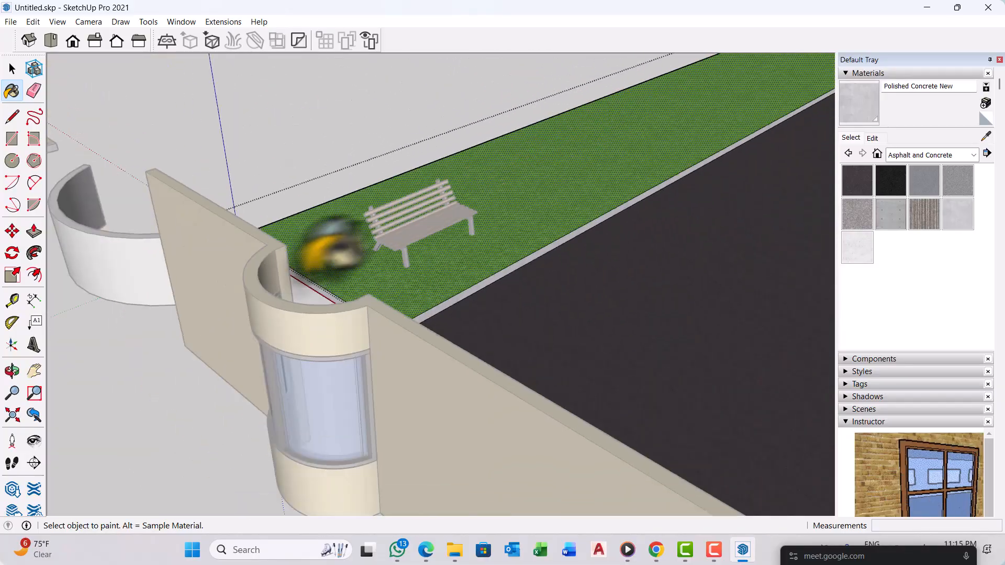
{"action": "middle_click_drag", "start_coordinate": [583, 215], "coordinate": [124, 215]}
{"action": "scroll", "coordinate": [131, 189], "scroll_direction": "down", "scroll_amount": 6}
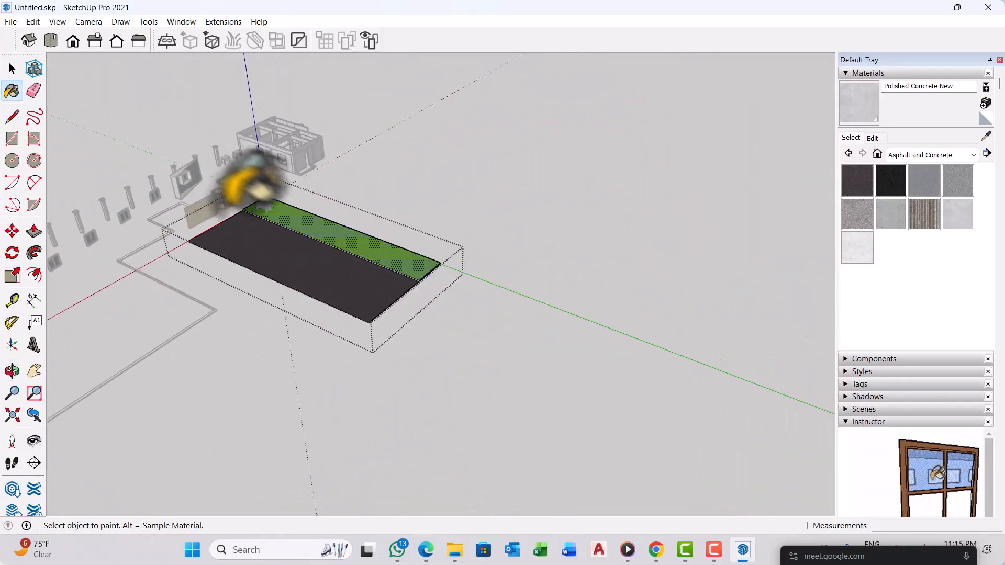
{"action": "scroll", "coordinate": [502, 277], "scroll_direction": "up", "scroll_amount": 7}
{"action": "scroll", "coordinate": [523, 285], "scroll_direction": "up", "scroll_amount": 8}
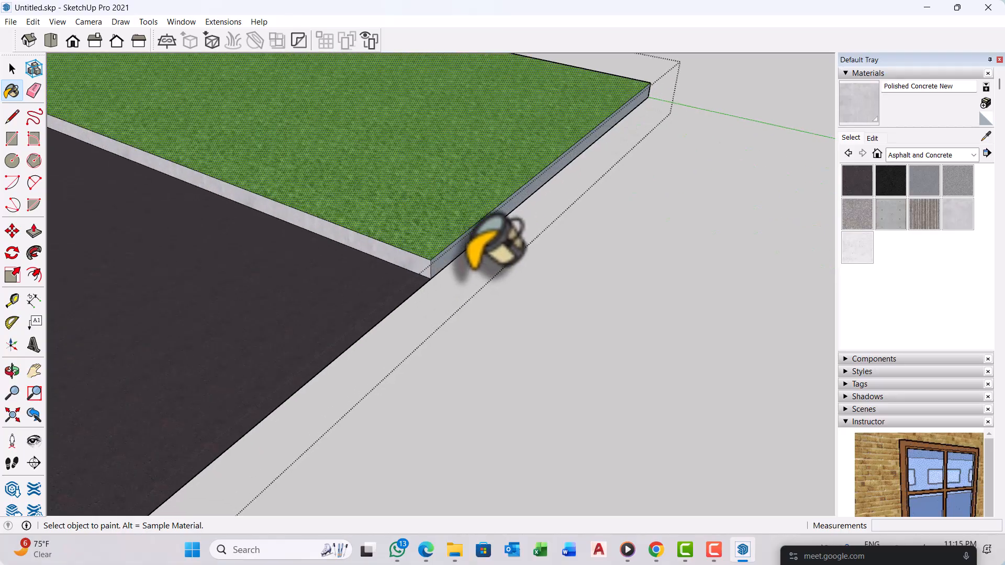
{"action": "scroll", "coordinate": [471, 251], "scroll_direction": "down", "scroll_amount": 6}
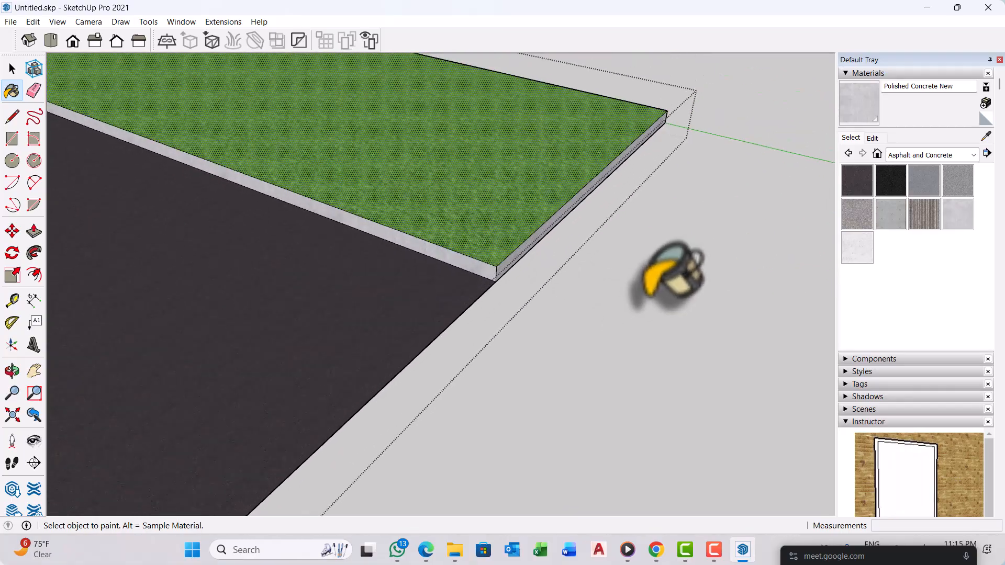
{"action": "key", "text": "space"}
{"action": "scroll", "coordinate": [651, 317], "scroll_direction": "down", "scroll_amount": 3}
{"action": "middle_click_drag", "start_coordinate": [257, 319], "coordinate": [496, 310]}
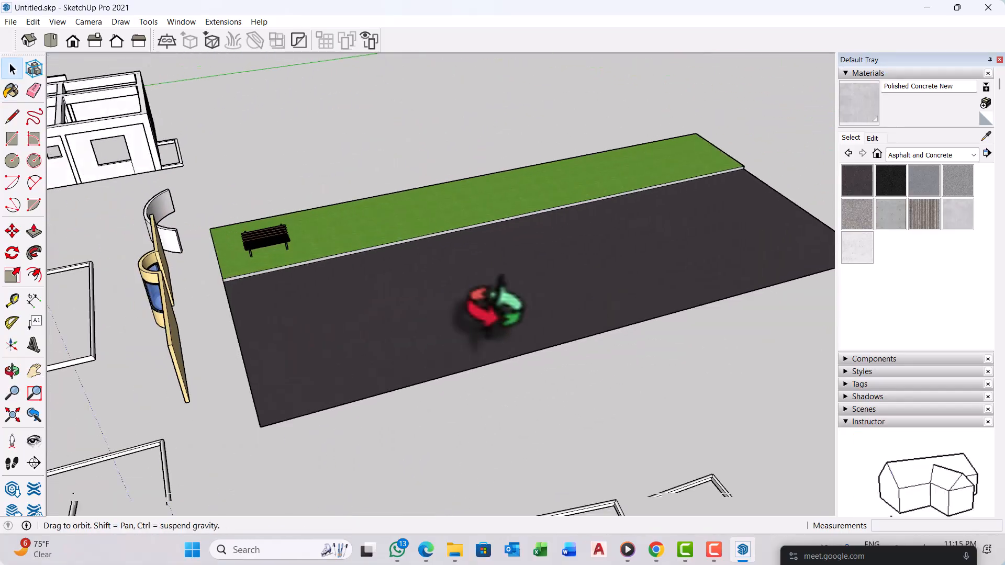
Step: Move the bench straight up by 6" so its legs stand on the raised grass strip
{"action": "scroll", "coordinate": [252, 262], "scroll_direction": "up", "scroll_amount": 7}
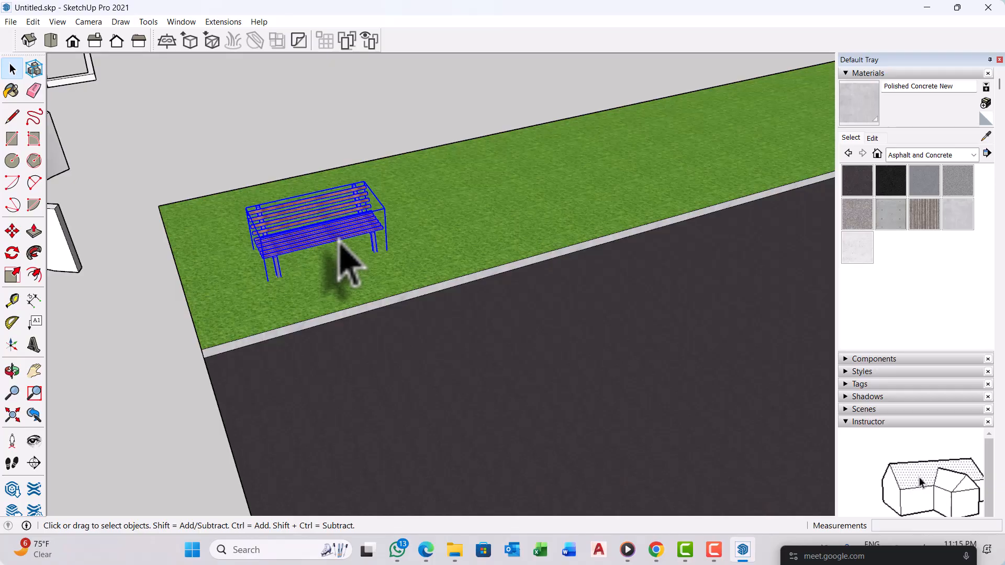
{"action": "key", "text": "m"}
{"action": "scroll", "coordinate": [320, 265], "scroll_direction": "up", "scroll_amount": 5}
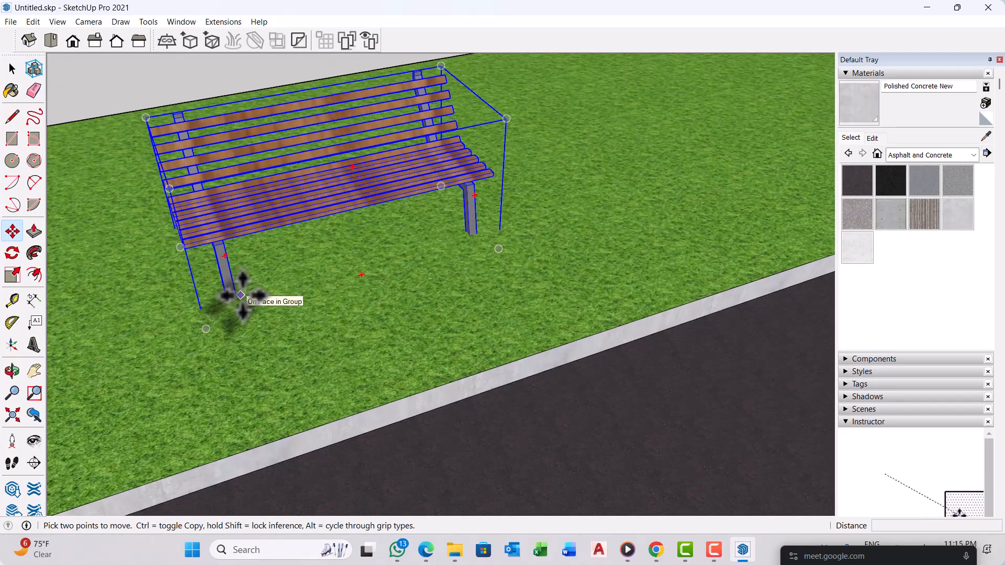
{"action": "left_click", "coordinate": [236, 296]}
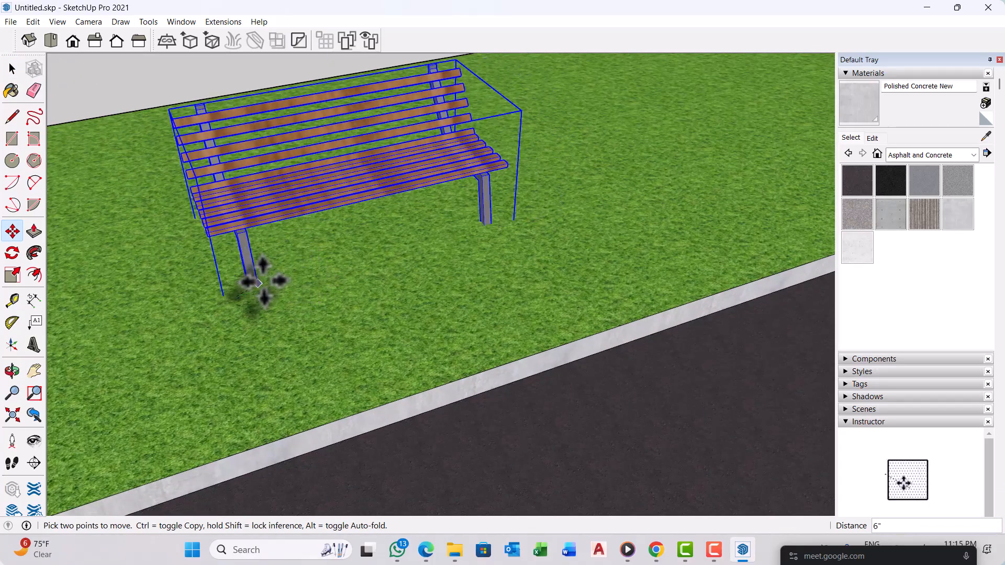
{"action": "key", "text": "Escape"}
{"action": "scroll", "coordinate": [272, 286], "scroll_direction": "down", "scroll_amount": 1}
{"action": "scroll", "coordinate": [246, 289], "scroll_direction": "up", "scroll_amount": 2}
{"action": "left_click", "coordinate": [224, 280]}
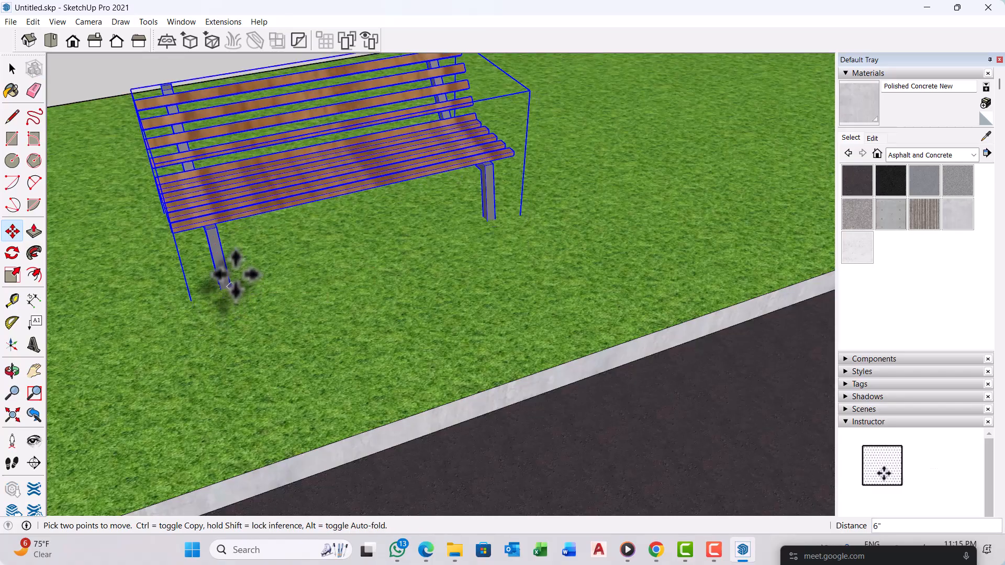
{"action": "scroll", "coordinate": [262, 246], "scroll_direction": "up", "scroll_amount": 3}
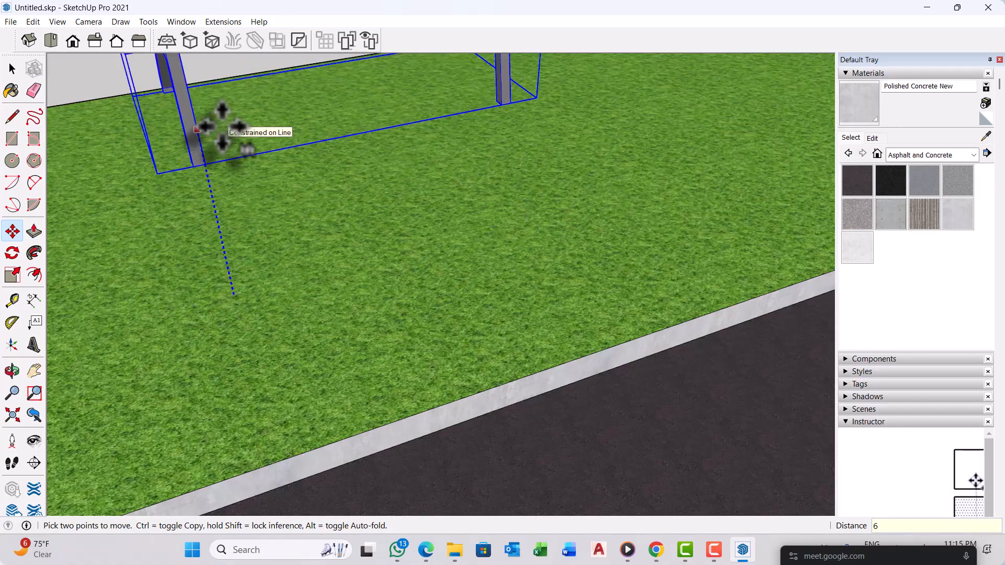
{"action": "type", "text": "6"}
{"action": "key", "text": "Return"}
{"action": "key", "text": "space"}
{"action": "scroll", "coordinate": [348, 314], "scroll_direction": "down", "scroll_amount": 4}
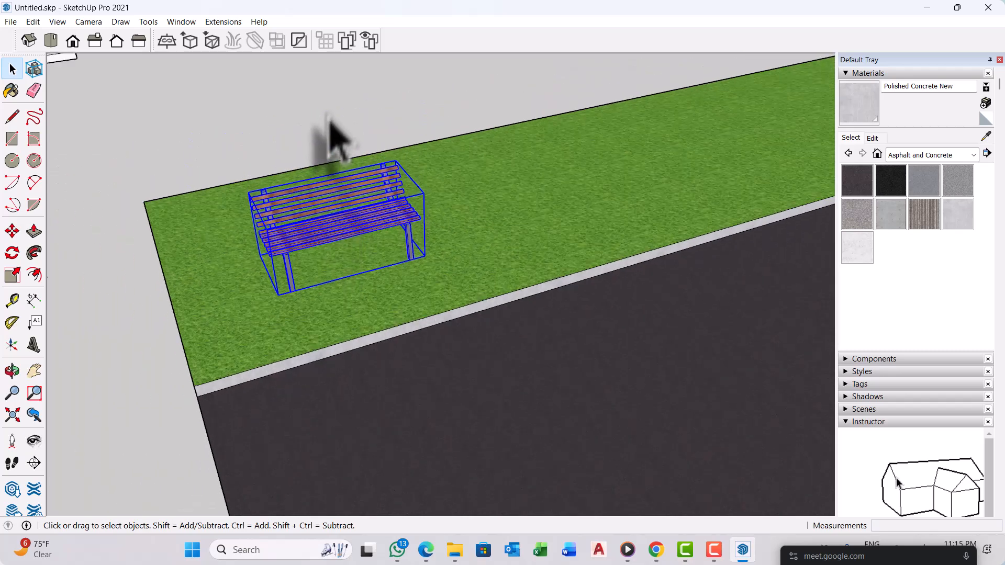
Step: Try to copy the bench lengthwise along the grass strip as an array
{"action": "middle_click_drag", "start_coordinate": [338, 264], "coordinate": [396, 235]}
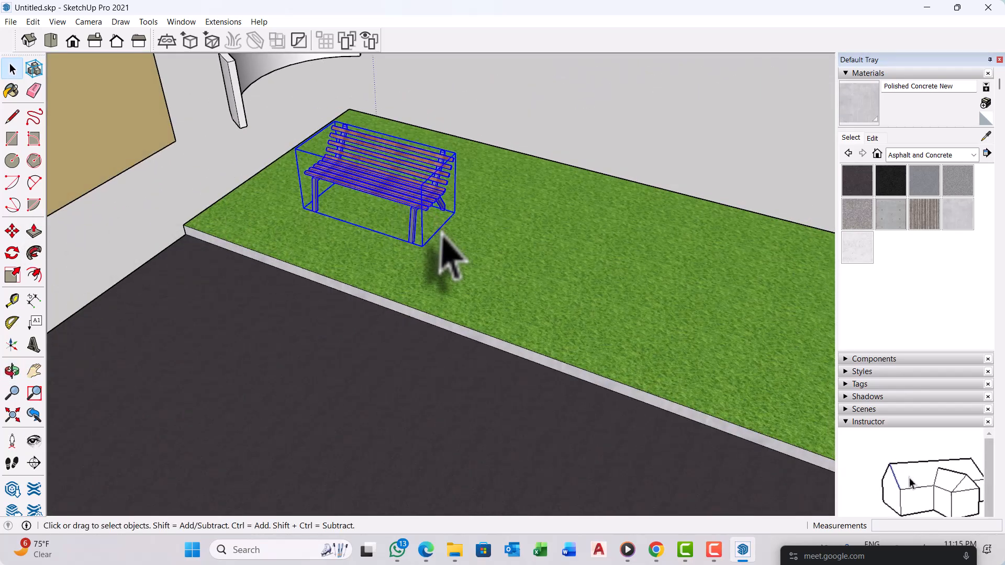
{"action": "key", "text": "m"}
{"action": "scroll", "coordinate": [442, 235], "scroll_direction": "up", "scroll_amount": 2}
{"action": "left_click", "coordinate": [405, 243]}
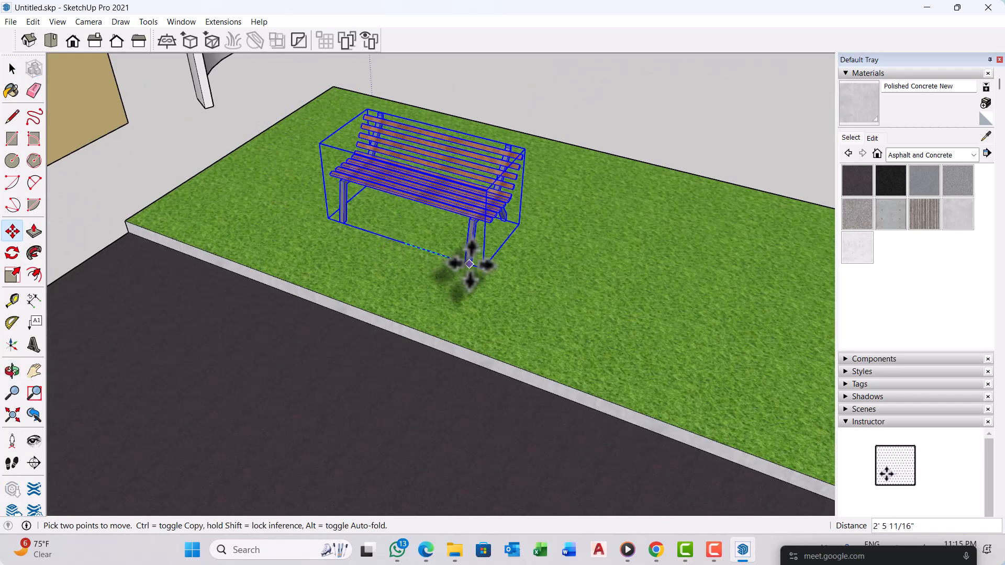
{"action": "key", "text": "ctrl"}
{"action": "scroll", "coordinate": [210, 196], "scroll_direction": "down", "scroll_amount": 5}
{"action": "scroll", "coordinate": [214, 196], "scroll_direction": "down", "scroll_amount": 3}
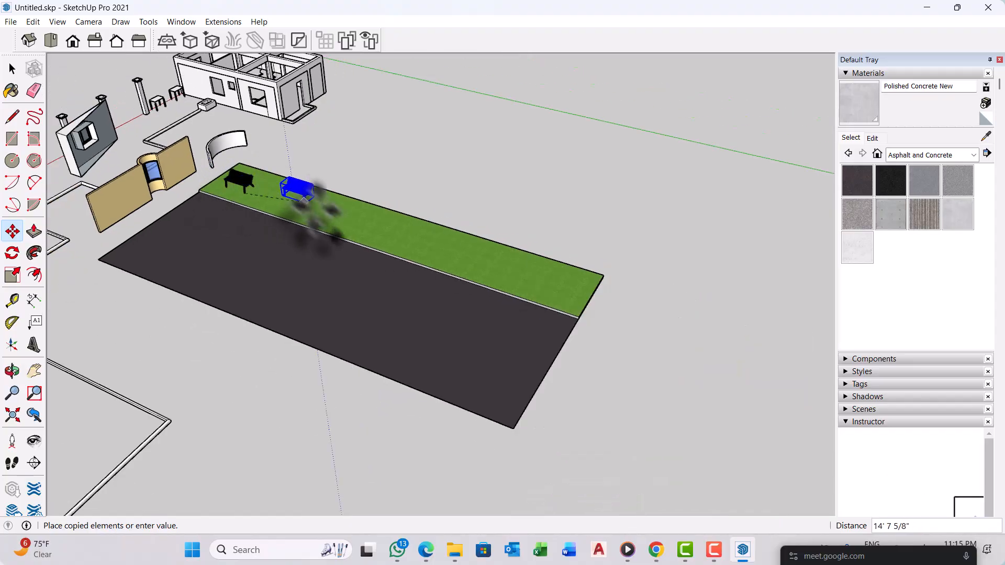
{"action": "scroll", "coordinate": [369, 233], "scroll_direction": "up", "scroll_amount": 2}
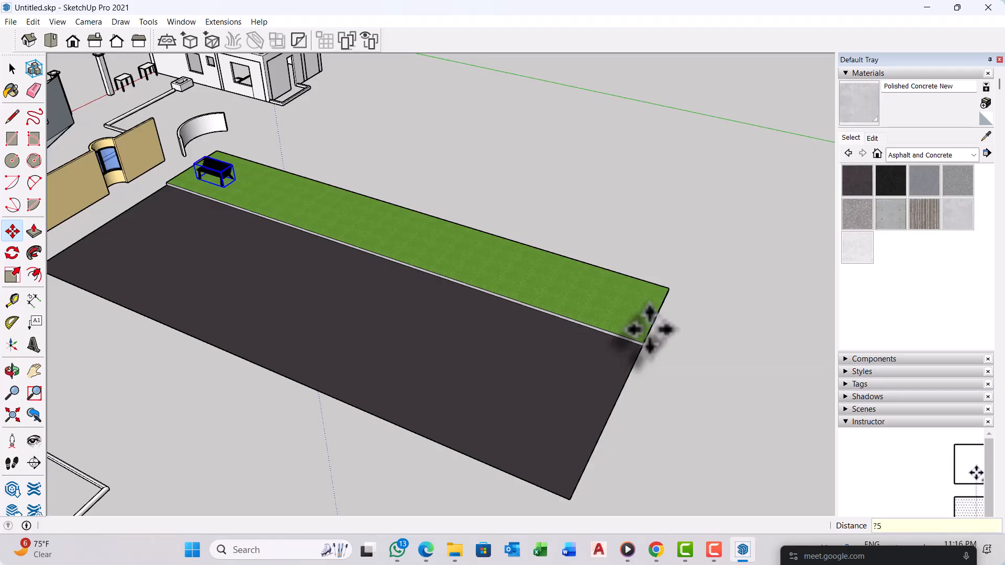
{"action": "key", "text": "ctrl+z"}
{"action": "scroll", "coordinate": [335, 210], "scroll_direction": "up", "scroll_amount": 4}
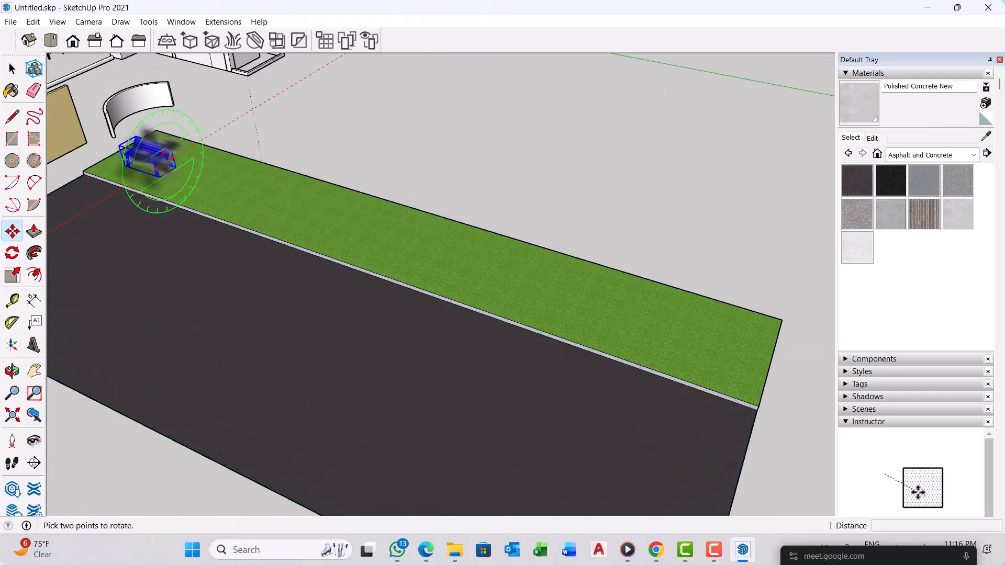
{"action": "key", "text": "space"}
Step: Copy the bench using the grass strip's near and far curb corners as reference points, dividing the distance into equal spacings with /5
{"action": "scroll", "coordinate": [539, 253], "scroll_direction": "down", "scroll_amount": 3}
{"action": "scroll", "coordinate": [366, 214], "scroll_direction": "up", "scroll_amount": 3}
{"action": "scroll", "coordinate": [240, 178], "scroll_direction": "up", "scroll_amount": 2}
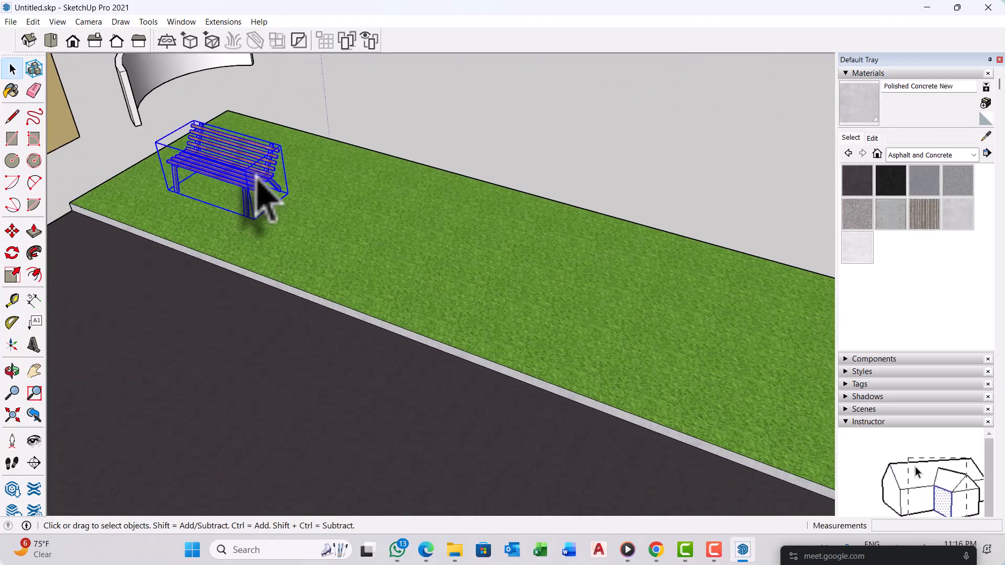
{"action": "scroll", "coordinate": [255, 199], "scroll_direction": "down", "scroll_amount": 3}
{"action": "scroll", "coordinate": [251, 210], "scroll_direction": "up", "scroll_amount": 3}
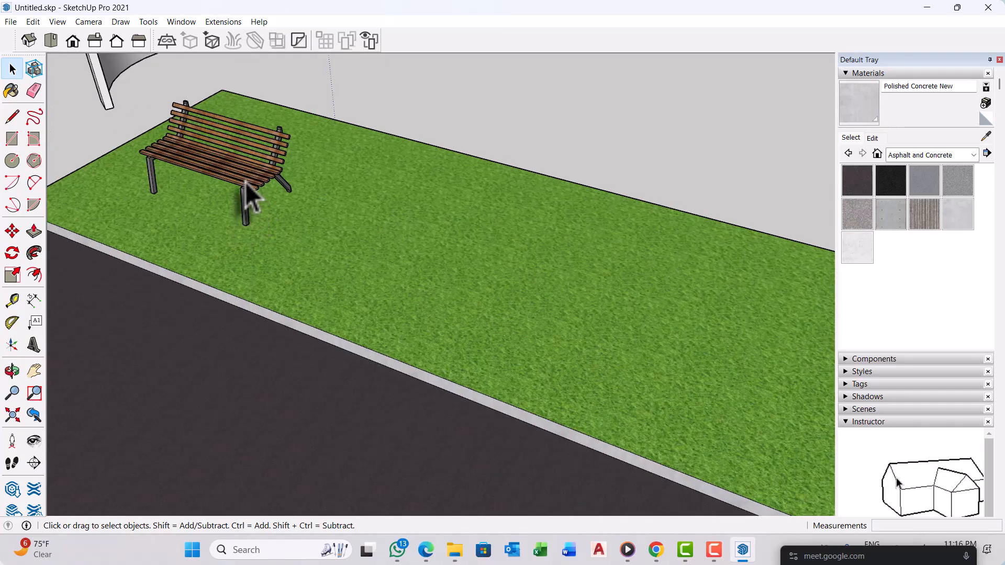
{"action": "key", "text": "m"}
{"action": "scroll", "coordinate": [157, 202], "scroll_direction": "up", "scroll_amount": 5}
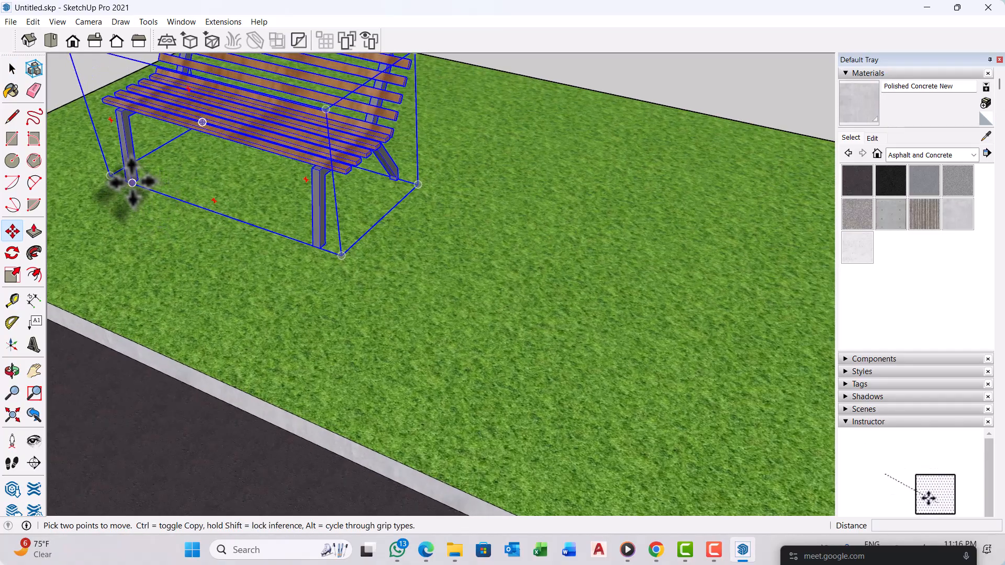
{"action": "left_click", "coordinate": [132, 184]}
{"action": "left_click", "coordinate": [181, 200]}
{"action": "scroll", "coordinate": [204, 207], "scroll_direction": "down", "scroll_amount": 4}
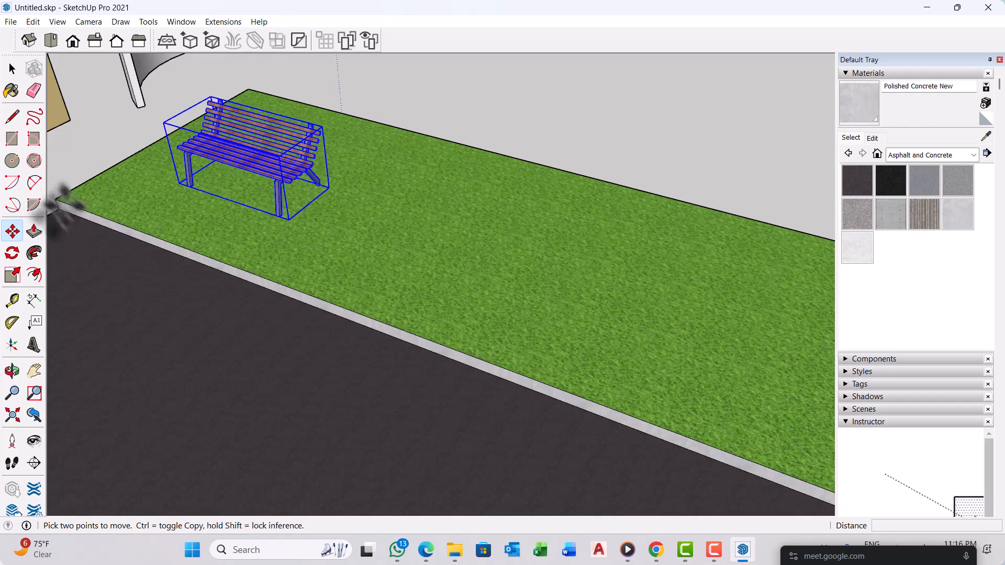
{"action": "left_click", "coordinate": [63, 201]}
{"action": "key", "text": "ctrl"}
{"action": "scroll", "coordinate": [89, 196], "scroll_direction": "down", "scroll_amount": 4}
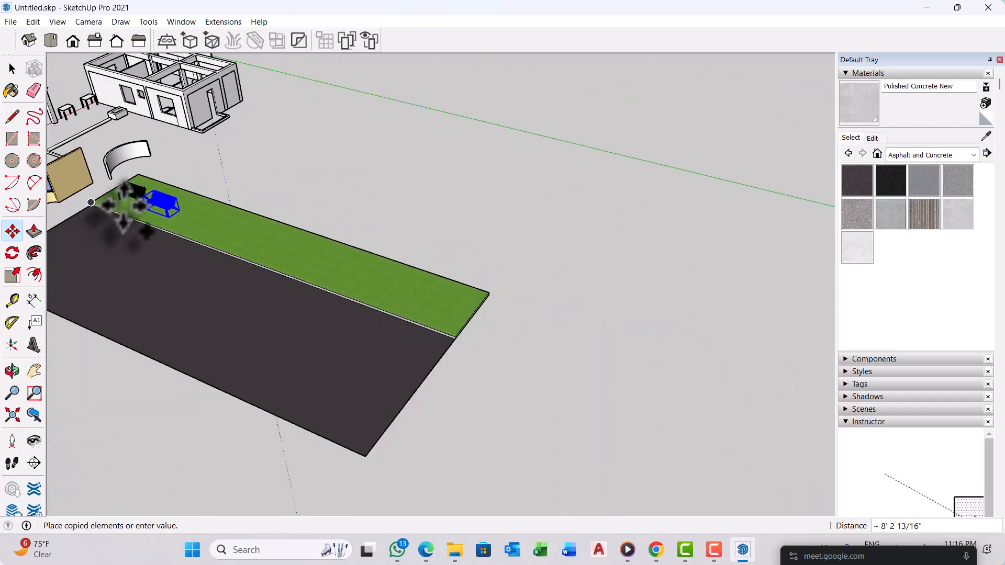
{"action": "scroll", "coordinate": [451, 336], "scroll_direction": "up", "scroll_amount": 4}
{"action": "left_click", "coordinate": [451, 336]}
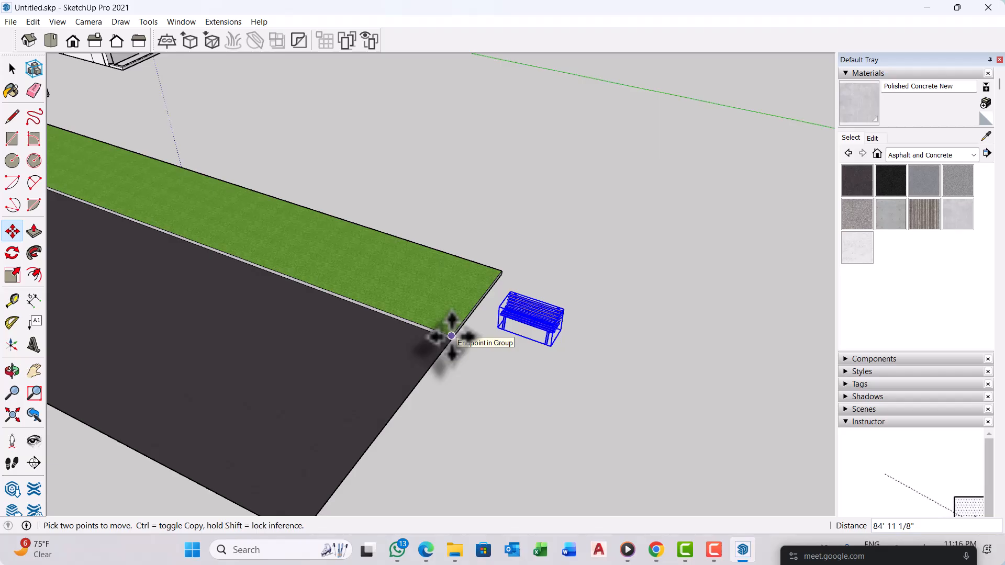
{"action": "key", "text": "Return"}
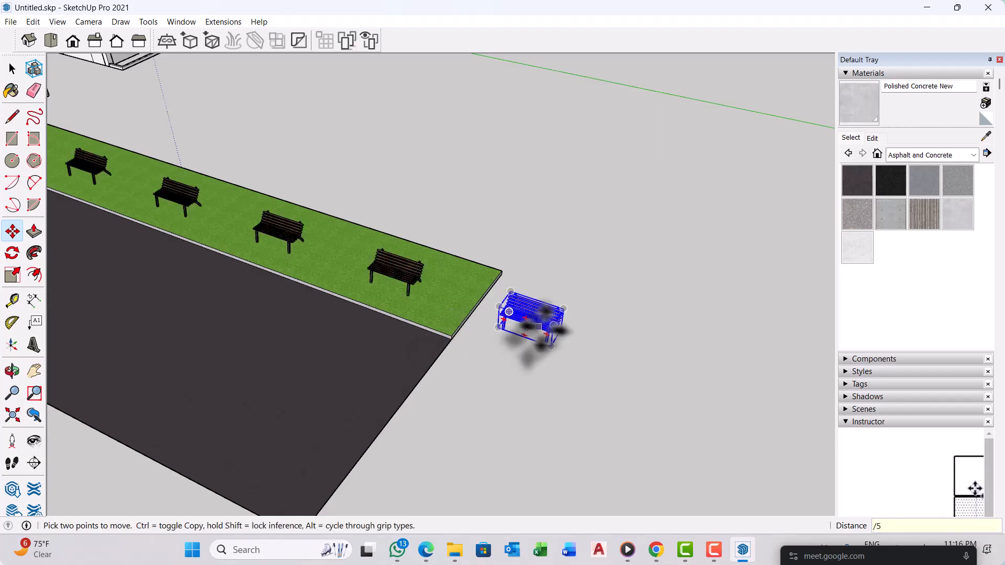
Step: Delete the extra bench copy that lies beyond the far end of the grass strip
{"action": "key", "text": "space"}
{"action": "scroll", "coordinate": [575, 390], "scroll_direction": "down", "scroll_amount": 3}
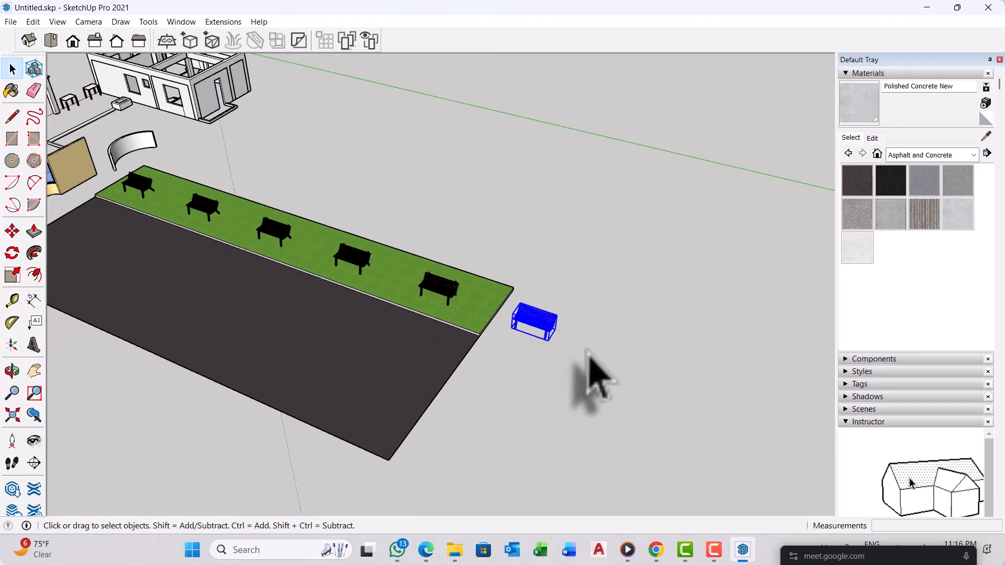
{"action": "key", "text": "Delete"}
{"action": "middle_click_drag", "start_coordinate": [562, 343], "coordinate": [633, 357]}
{"action": "scroll", "coordinate": [632, 357], "scroll_direction": "down", "scroll_amount": 3}
{"action": "middle_click_drag", "start_coordinate": [605, 325], "coordinate": [466, 309]}
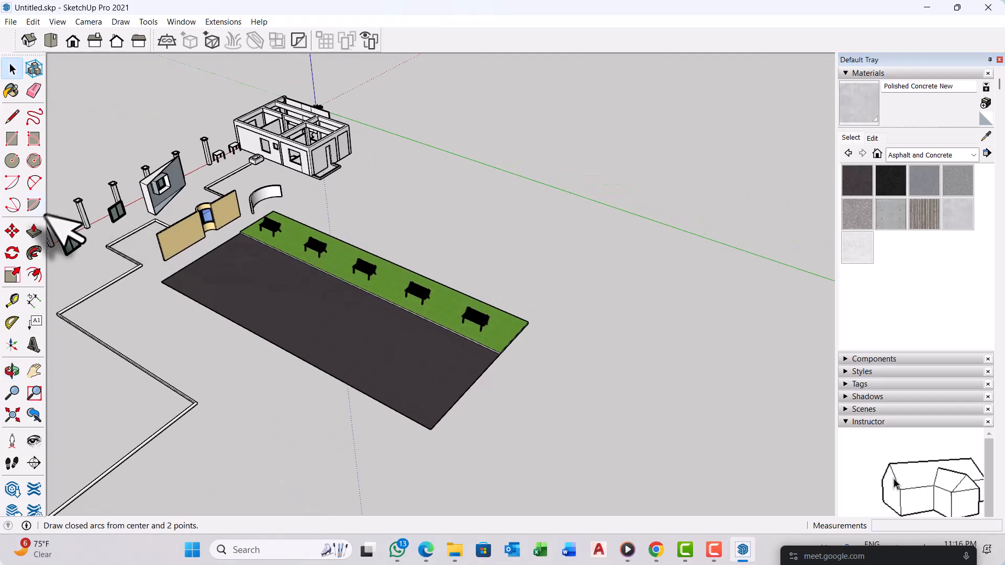
{"action": "scroll", "coordinate": [186, 246], "scroll_direction": "up", "scroll_amount": 5}
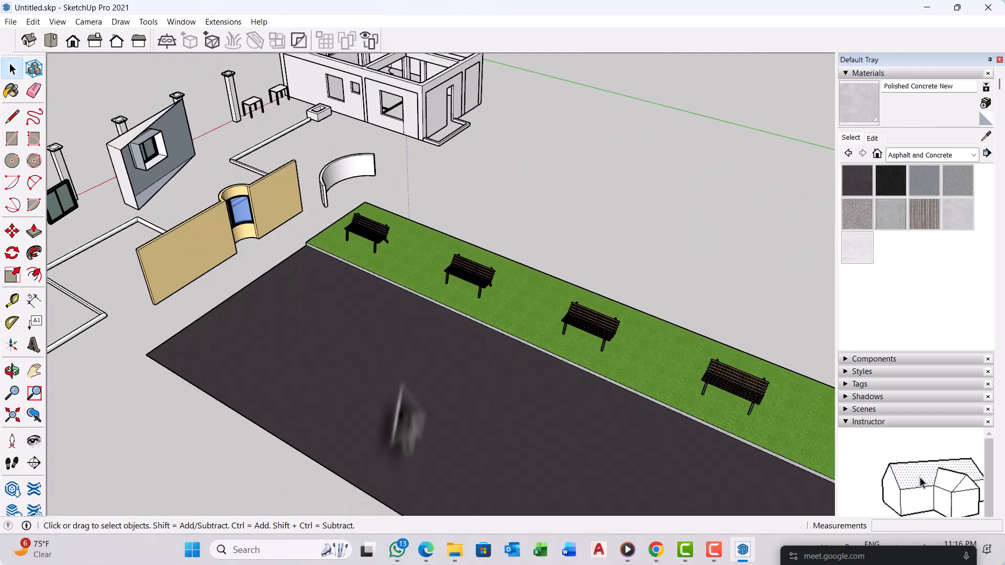
{"action": "scroll", "coordinate": [403, 421], "scroll_direction": "down", "scroll_amount": 5}
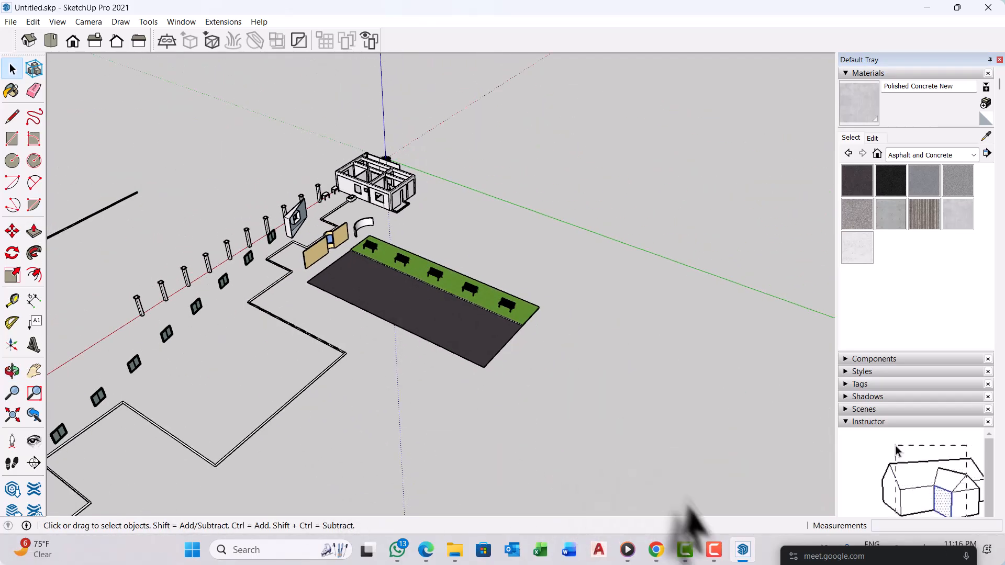
Step: Switch to the Google Meet meeting window in Chrome and move the floating call window clear of it
{"action": "mouse_move", "coordinate": [852, 547]}
{"action": "left_mouse_down"}
{"action": "mouse_move", "coordinate": [740, 265]}
{"action": "mouse_move", "coordinate": [747, 180]}
{"action": "mouse_move", "coordinate": [756, 178]}
{"action": "left_mouse_up"}
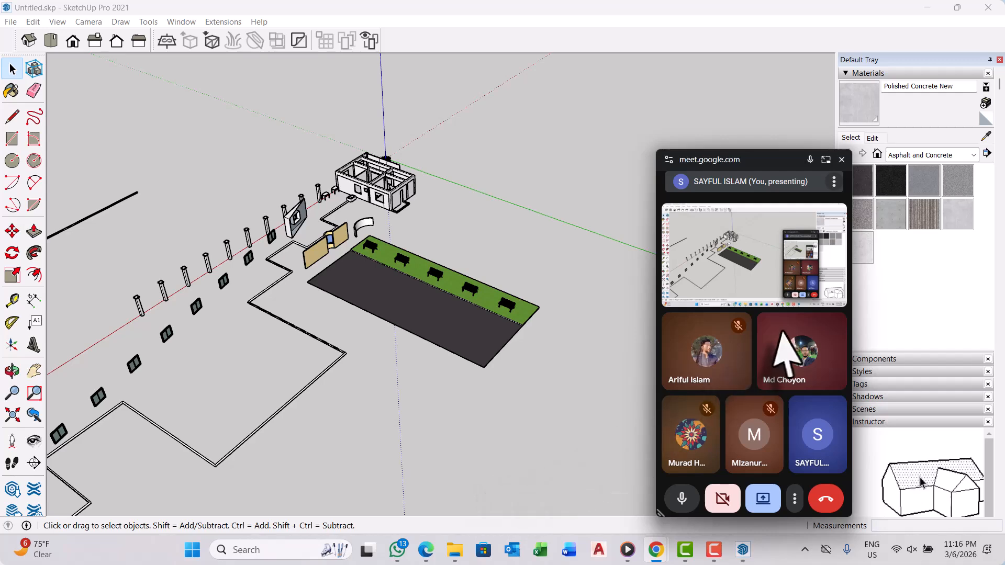
{"action": "left_click_drag", "start_coordinate": [767, 168], "coordinate": [907, 353]}
{"action": "mouse_move", "coordinate": [664, 557]}
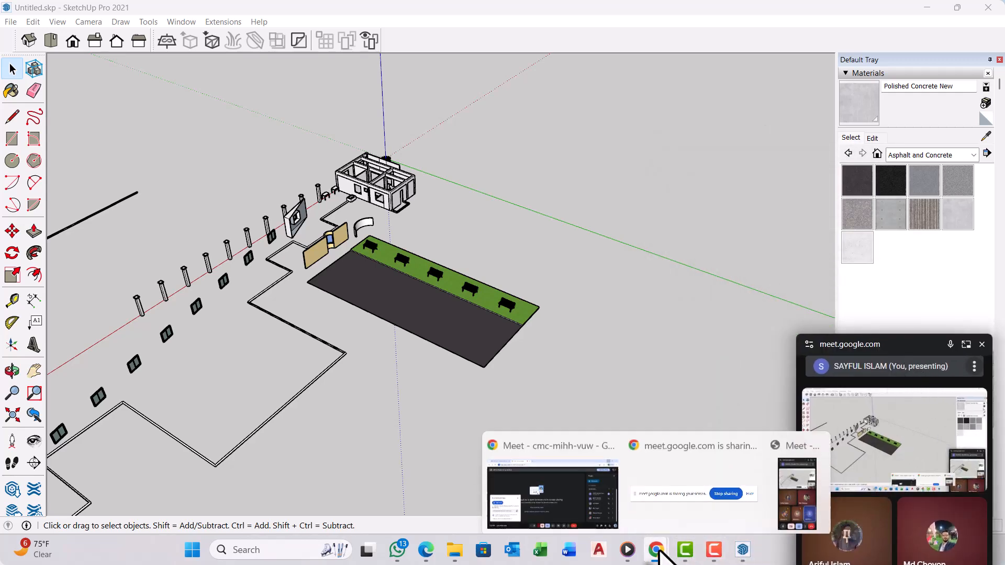
{"action": "left_click", "coordinate": [577, 493]}
{"action": "left_click_drag", "start_coordinate": [891, 351], "coordinate": [763, 539]}
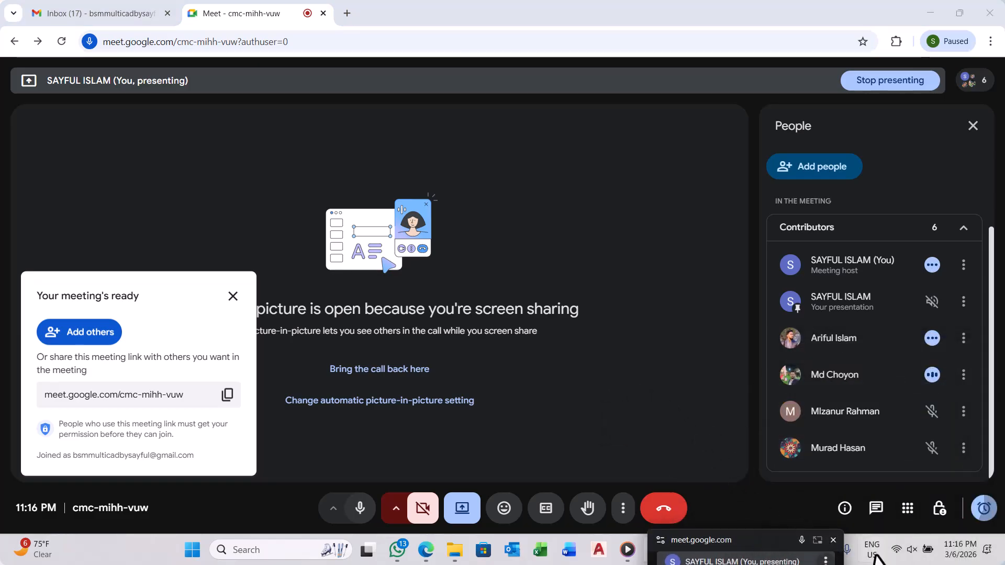
Step: Unmute the computer's sound, then raise the floating call window and return to the SketchUp model
{"action": "left_click", "coordinate": [915, 550]}
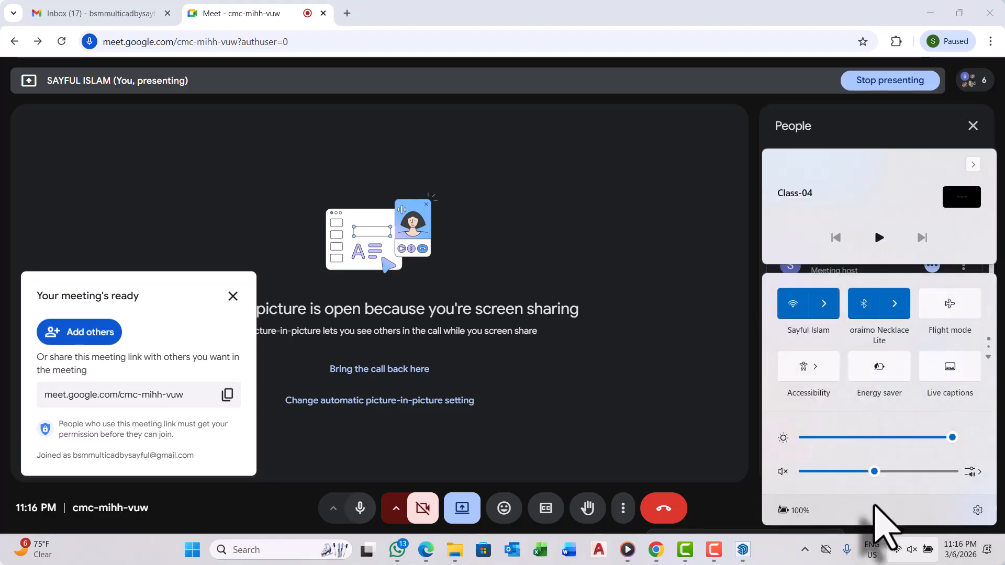
{"action": "left_click", "coordinate": [783, 472]}
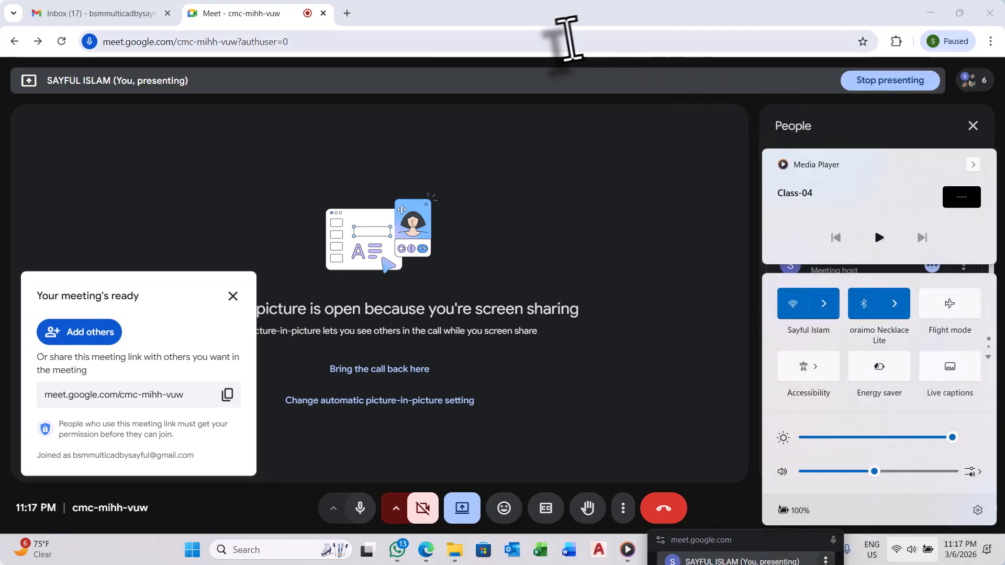
{"action": "left_click", "coordinate": [617, 33]}
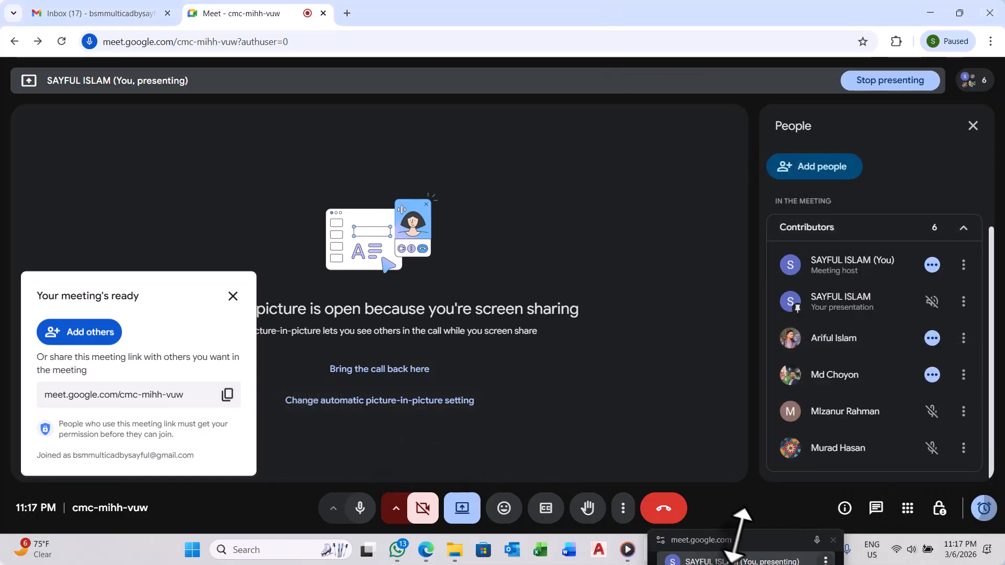
{"action": "left_click_drag", "start_coordinate": [748, 547], "coordinate": [812, 408]}
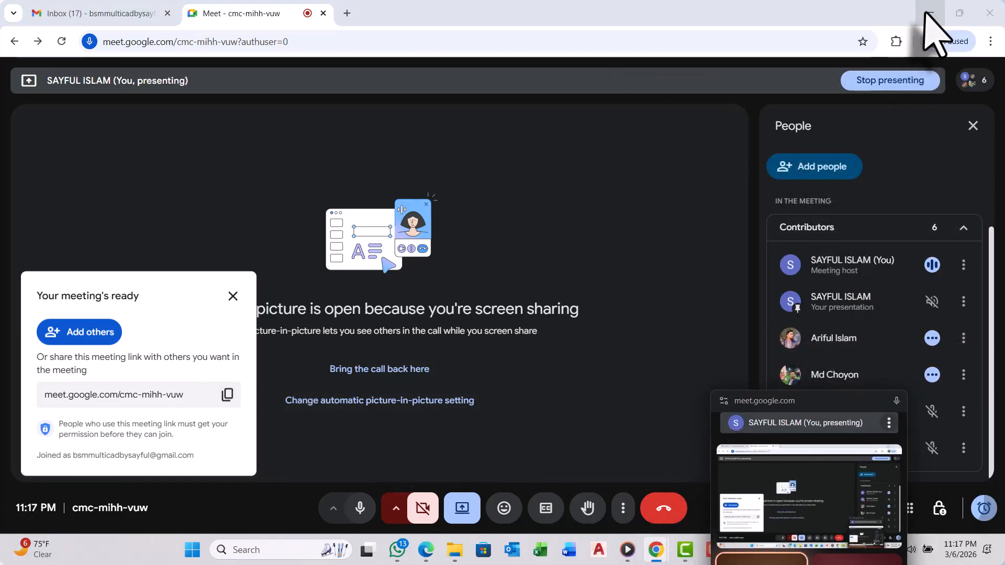
{"action": "left_click", "coordinate": [930, 13]}
Step: Examine the row of benches on the grass strip beside the asphalt, both close up and from a distance
{"action": "scroll", "coordinate": [445, 293], "scroll_direction": "up", "scroll_amount": 5}
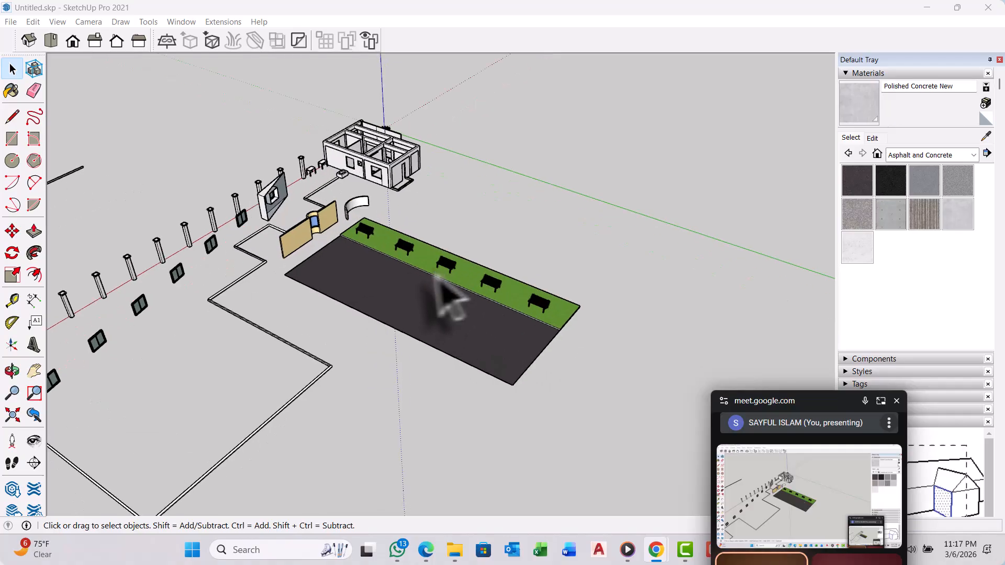
{"action": "scroll", "coordinate": [434, 287], "scroll_direction": "up", "scroll_amount": 4}
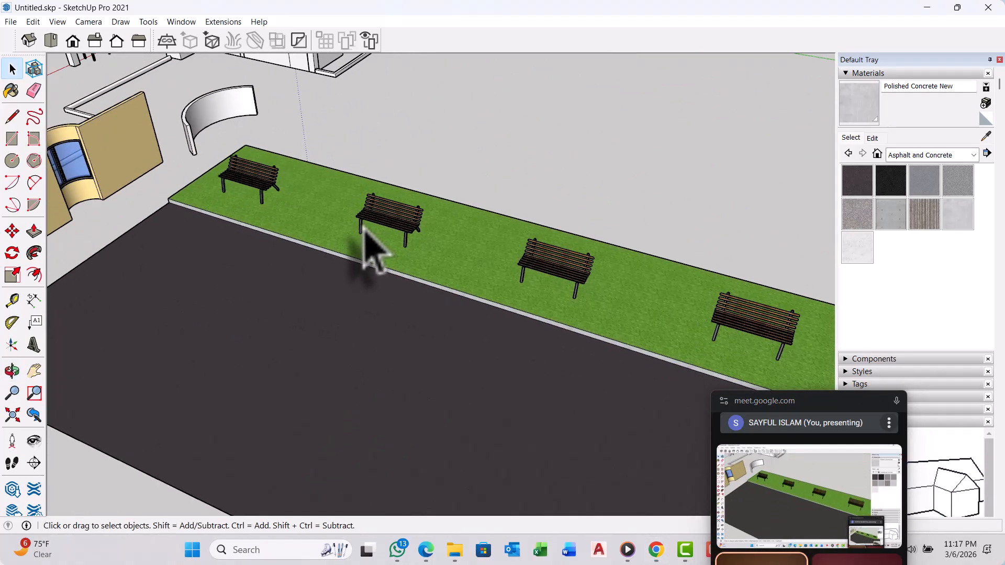
{"action": "scroll", "coordinate": [367, 230], "scroll_direction": "down", "scroll_amount": 10}
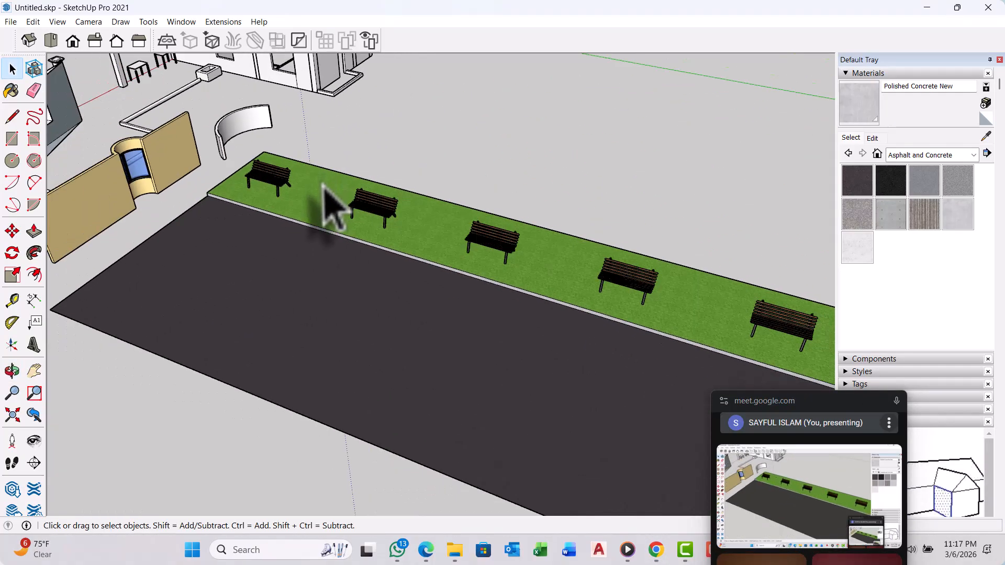
{"action": "mouse_move", "coordinate": [348, 243]}
{"action": "middle_mouse_down"}
{"action": "mouse_move", "coordinate": [445, 251]}
{"action": "mouse_move", "coordinate": [348, 242]}
{"action": "mouse_move", "coordinate": [460, 213]}
{"action": "mouse_move", "coordinate": [552, 236]}
{"action": "middle_mouse_up"}
{"action": "scroll", "coordinate": [332, 235], "scroll_direction": "up", "scroll_amount": 6}
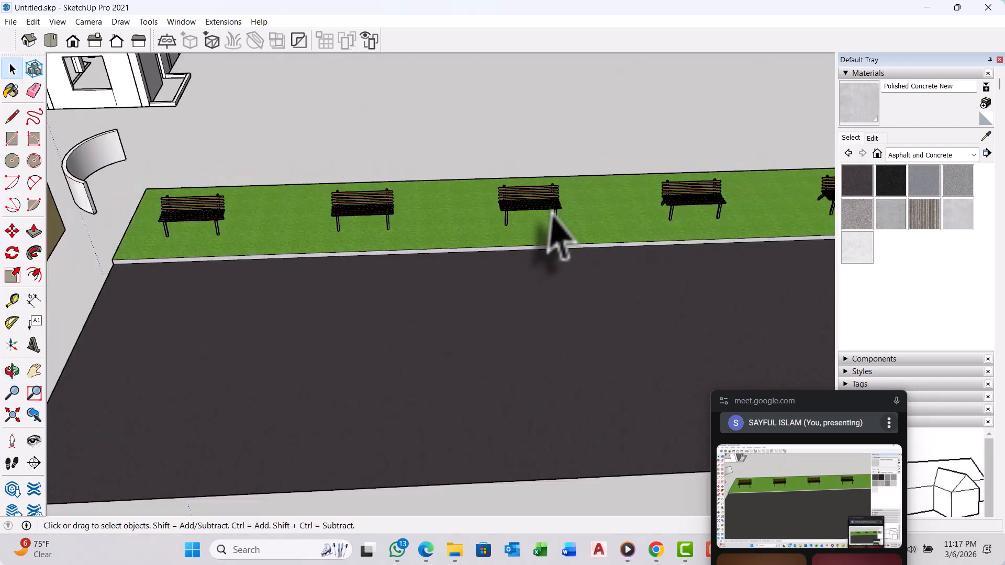
{"action": "scroll", "coordinate": [316, 218], "scroll_direction": "down", "scroll_amount": 6}
{"action": "middle_click_drag", "start_coordinate": [463, 239], "coordinate": [409, 219]}
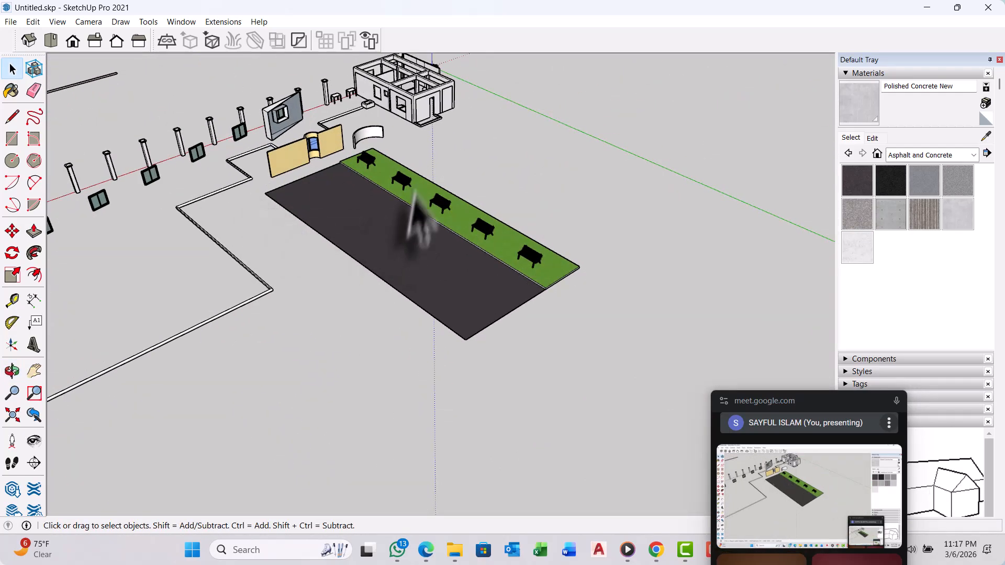
{"action": "scroll", "coordinate": [404, 189], "scroll_direction": "up", "scroll_amount": 3}
{"action": "scroll", "coordinate": [293, 241], "scroll_direction": "up", "scroll_amount": 2}
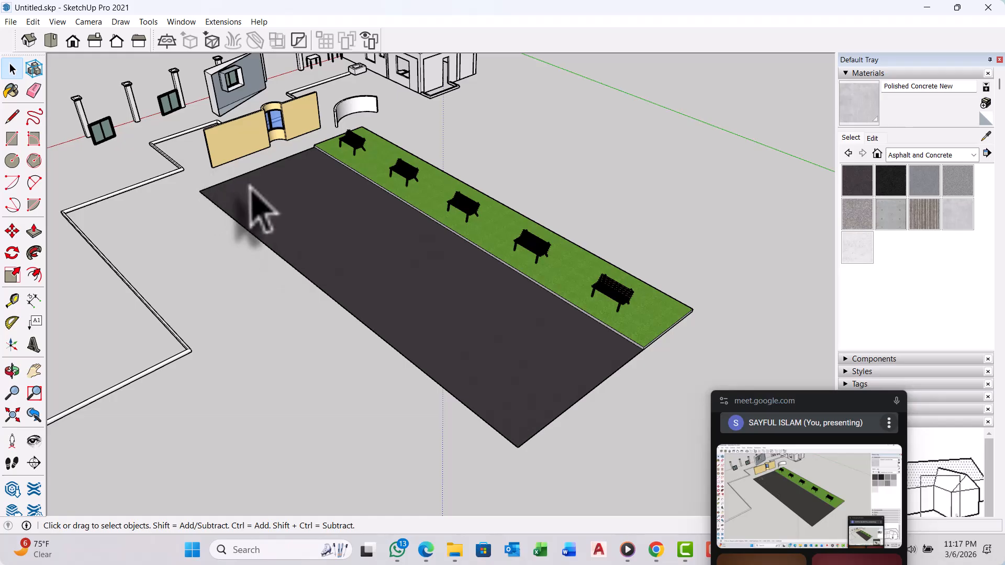
{"action": "scroll", "coordinate": [414, 340], "scroll_direction": "down", "scroll_amount": 2}
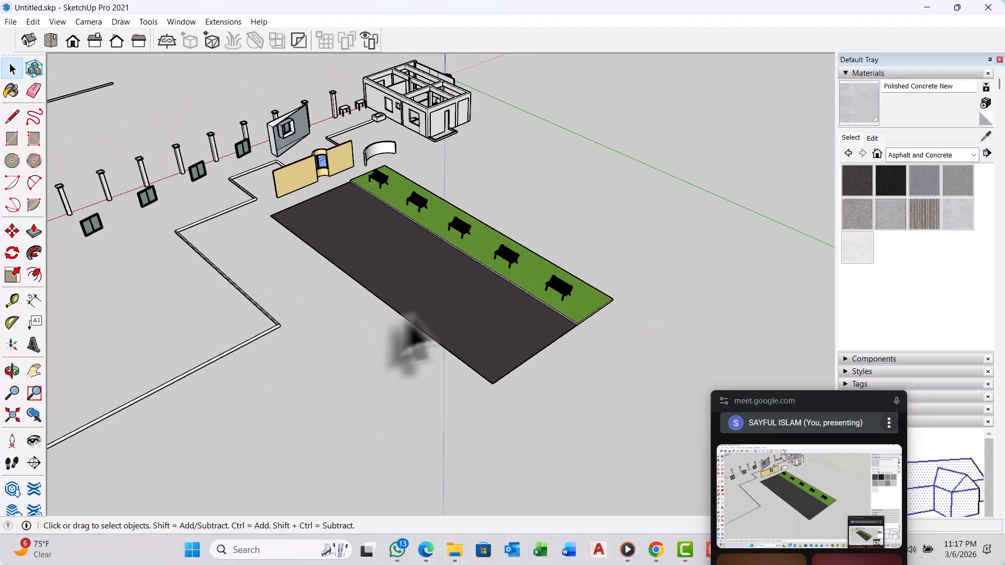
{"action": "scroll", "coordinate": [381, 265], "scroll_direction": "up", "scroll_amount": 4}
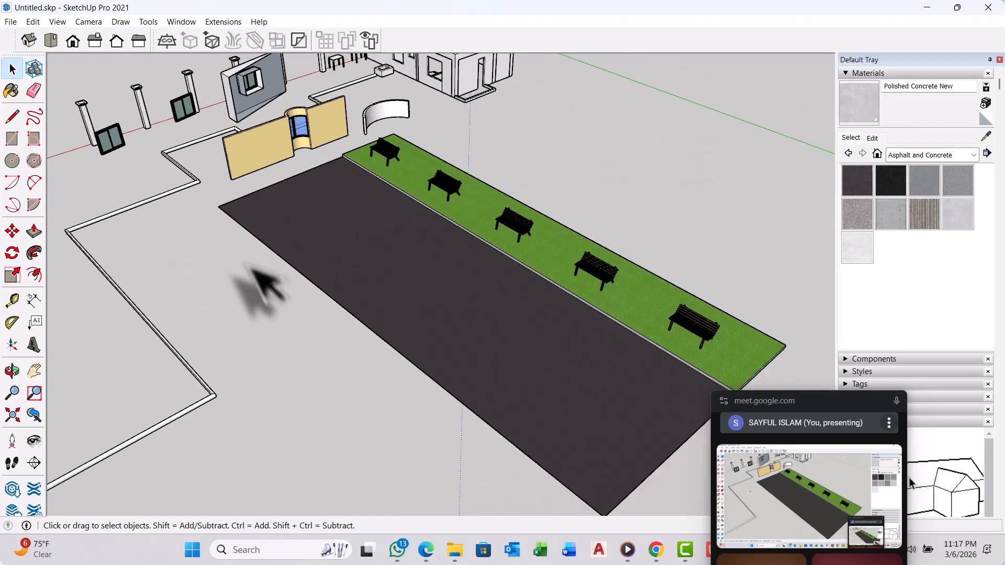
{"action": "scroll", "coordinate": [386, 305], "scroll_direction": "down", "scroll_amount": 3}
{"action": "scroll", "coordinate": [370, 247], "scroll_direction": "up", "scroll_amount": 6}
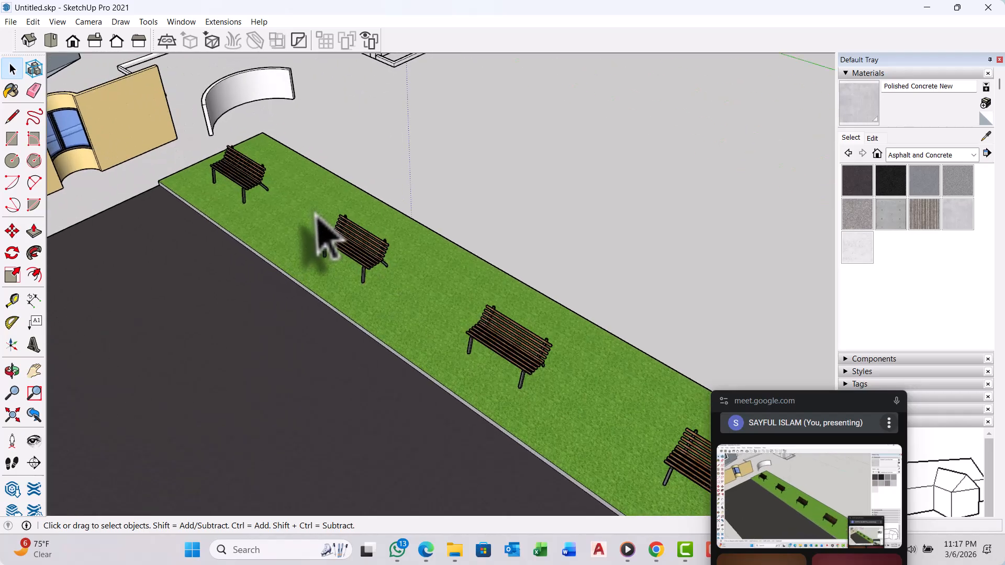
{"action": "scroll", "coordinate": [366, 294], "scroll_direction": "down", "scroll_amount": 5}
{"action": "scroll", "coordinate": [403, 332], "scroll_direction": "up", "scroll_amount": 3}
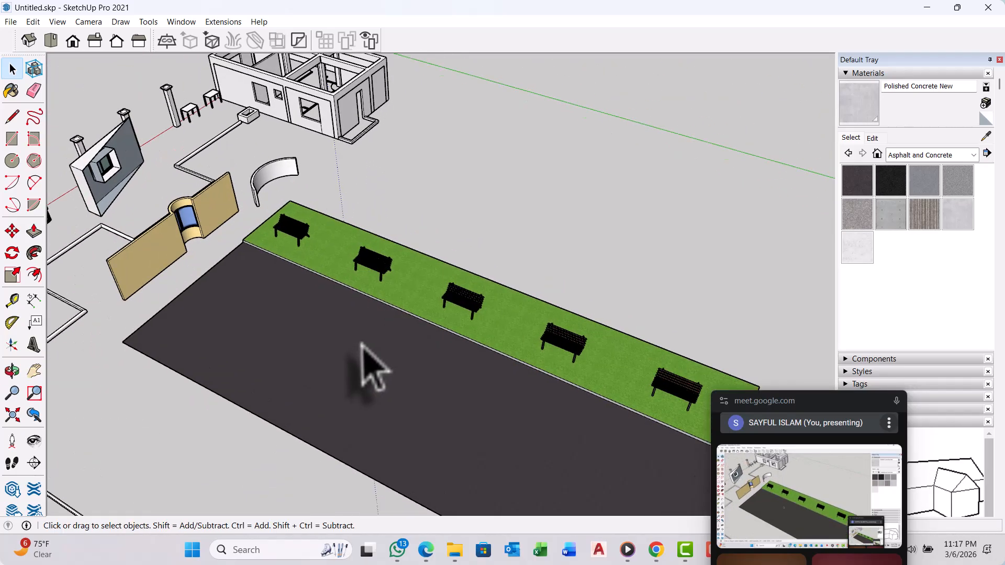
{"action": "scroll", "coordinate": [320, 234], "scroll_direction": "up", "scroll_amount": 2}
{"action": "scroll", "coordinate": [369, 244], "scroll_direction": "down", "scroll_amount": 5}
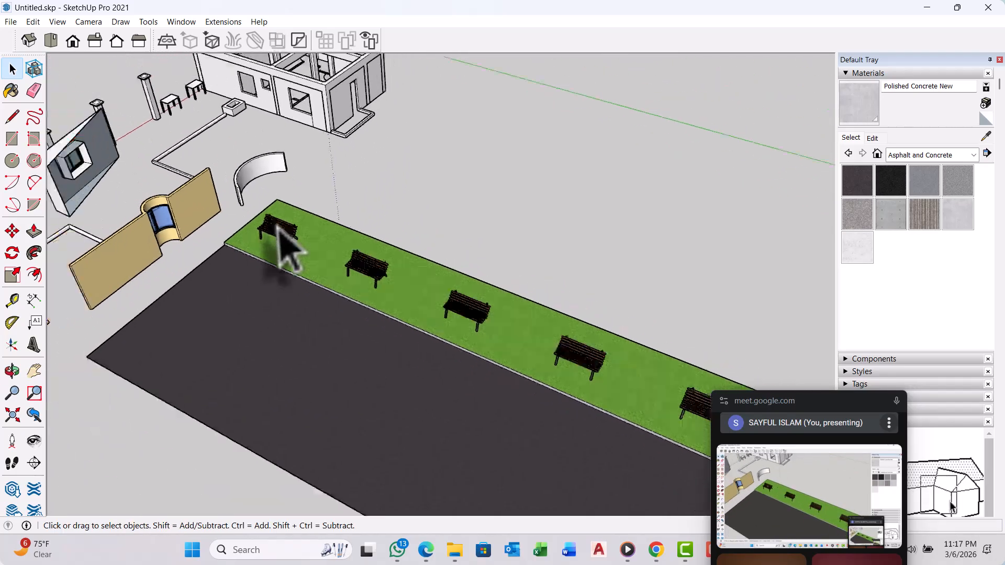
{"action": "scroll", "coordinate": [570, 369], "scroll_direction": "up", "scroll_amount": 2}
{"action": "middle_click_drag", "start_coordinate": [561, 375], "coordinate": [512, 343]}
{"action": "scroll", "coordinate": [560, 363], "scroll_direction": "down", "scroll_amount": 1}
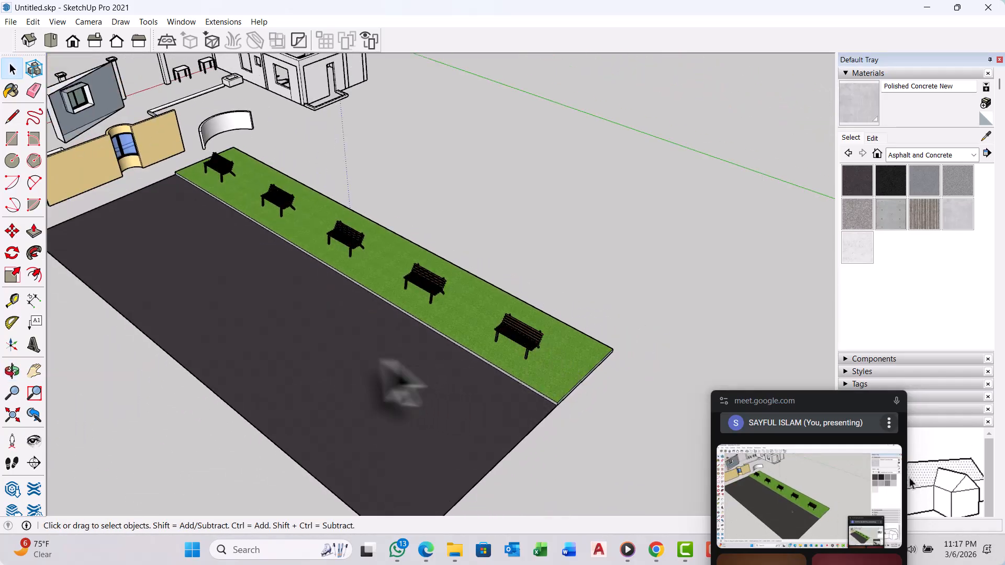
{"action": "scroll", "coordinate": [498, 325], "scroll_direction": "down", "scroll_amount": 2}
{"action": "scroll", "coordinate": [299, 214], "scroll_direction": "down", "scroll_amount": 2}
{"action": "middle_click_drag", "start_coordinate": [268, 360], "coordinate": [203, 325]}
{"action": "scroll", "coordinate": [184, 245], "scroll_direction": "up", "scroll_amount": 1}
{"action": "scroll", "coordinate": [283, 215], "scroll_direction": "up", "scroll_amount": 3}
{"action": "middle_click_drag", "start_coordinate": [374, 222], "coordinate": [454, 244]}
{"action": "scroll", "coordinate": [460, 162], "scroll_direction": "up", "scroll_amount": 3}
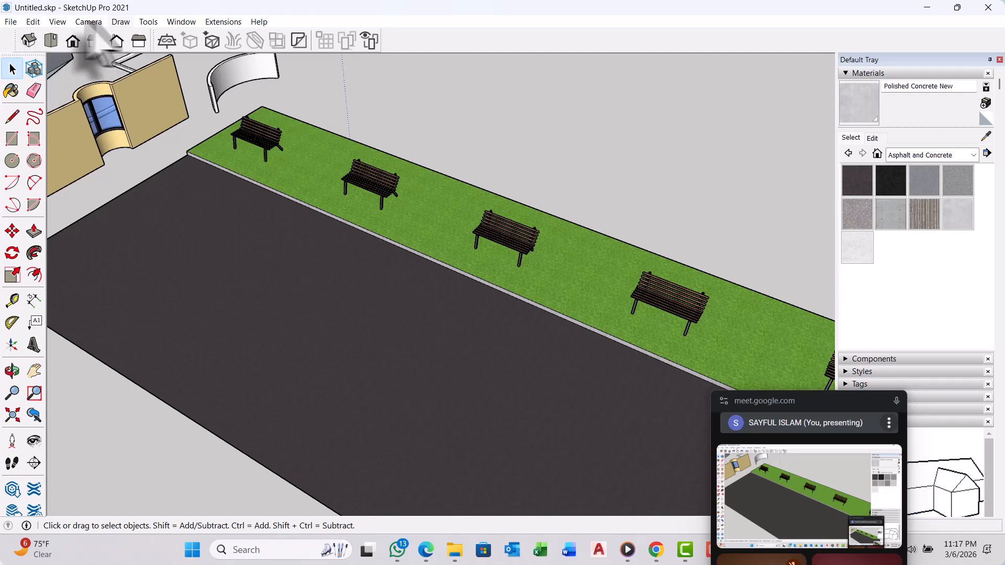
Step: Show the V-Ray for SketchUp toolbar and dock it in the toolbar row after V-Ray Objects
{"action": "left_click", "coordinate": [56, 22]}
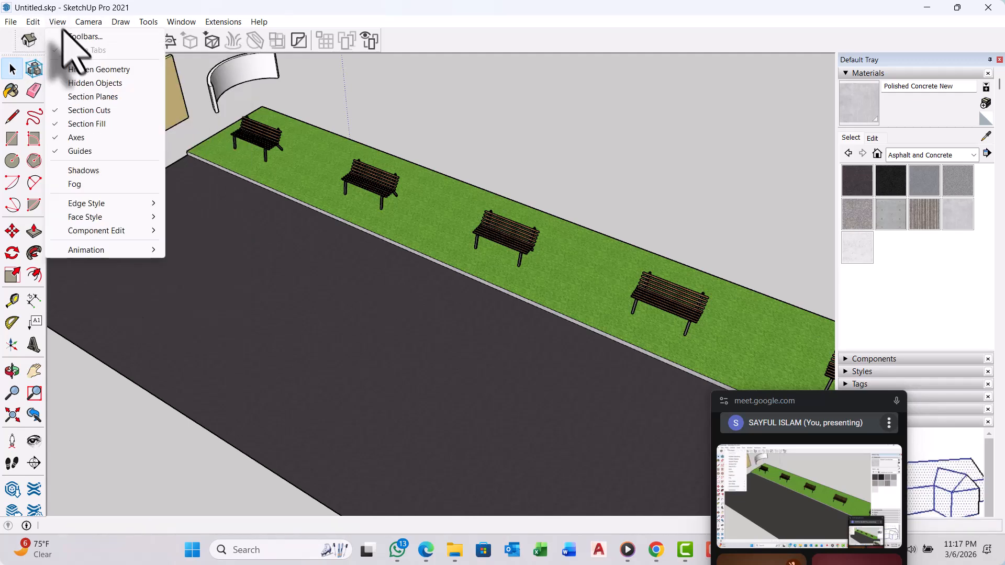
{"action": "left_click", "coordinate": [67, 35]}
{"action": "scroll", "coordinate": [419, 293], "scroll_direction": "down", "scroll_amount": 5}
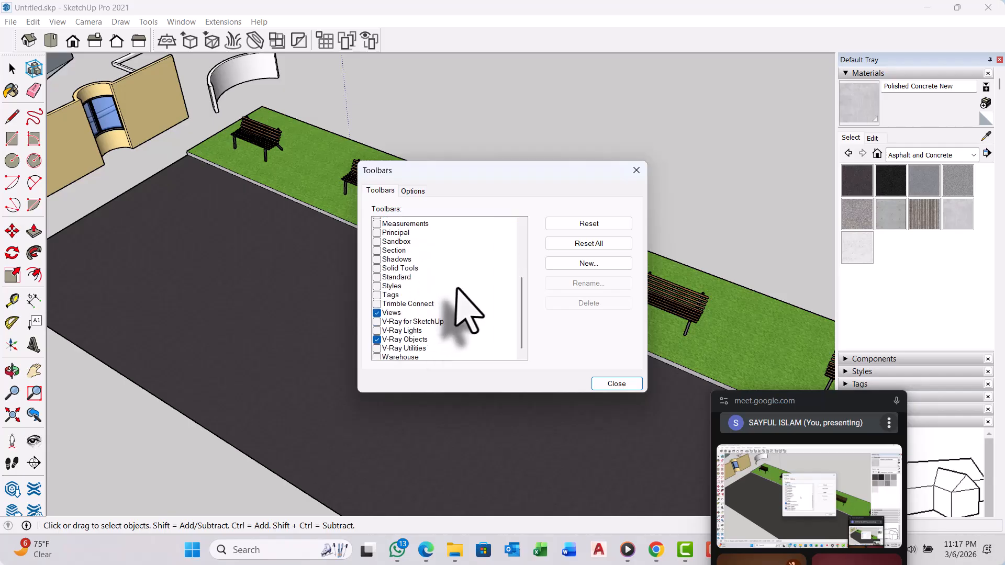
{"action": "scroll", "coordinate": [456, 289], "scroll_direction": "down", "scroll_amount": 1}
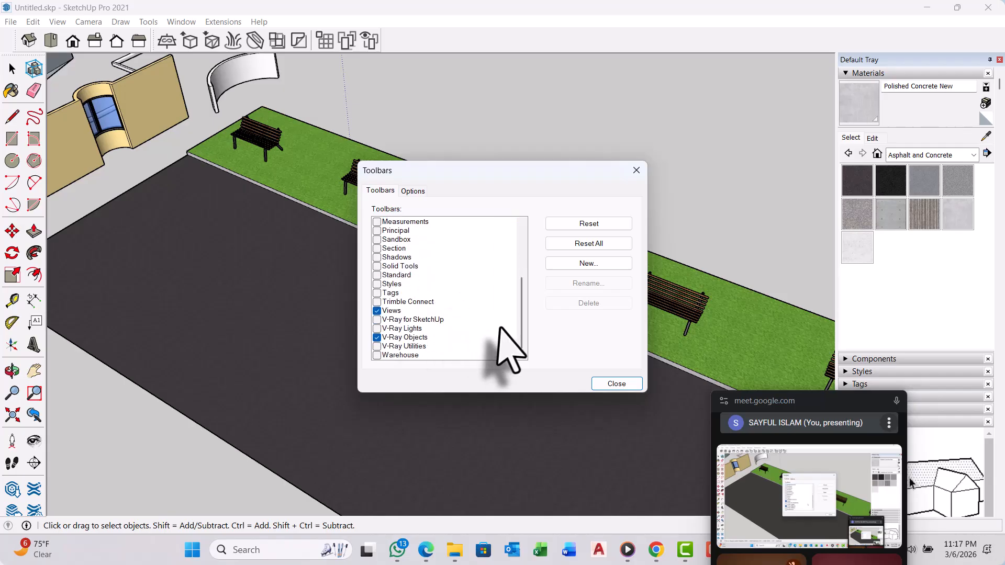
{"action": "left_click", "coordinate": [376, 320]}
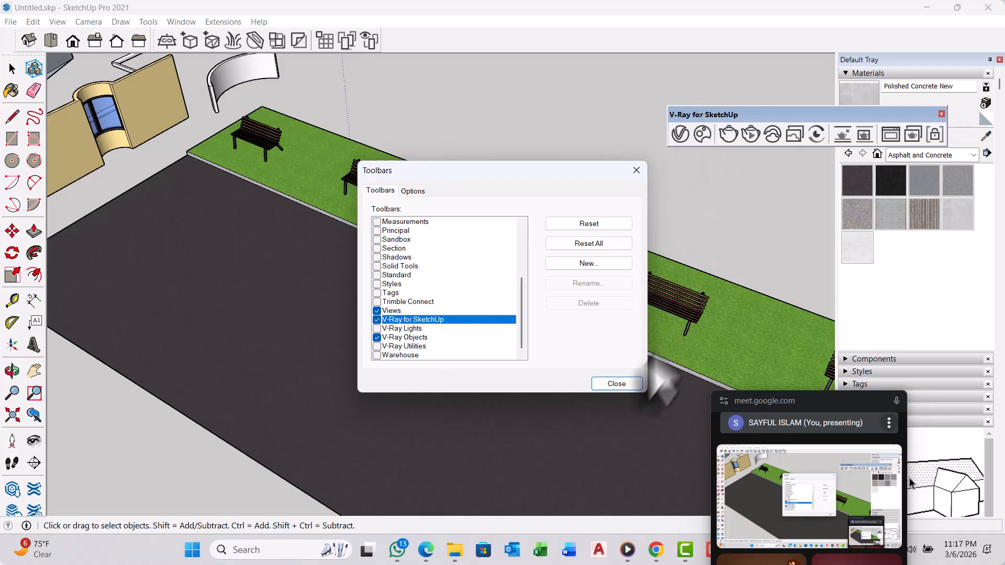
{"action": "left_click", "coordinate": [617, 385]}
{"action": "mouse_move", "coordinate": [702, 116]}
{"action": "left_mouse_down"}
{"action": "mouse_move", "coordinate": [628, 65]}
{"action": "mouse_move", "coordinate": [466, 32]}
{"action": "mouse_move", "coordinate": [415, 37]}
{"action": "left_mouse_up"}
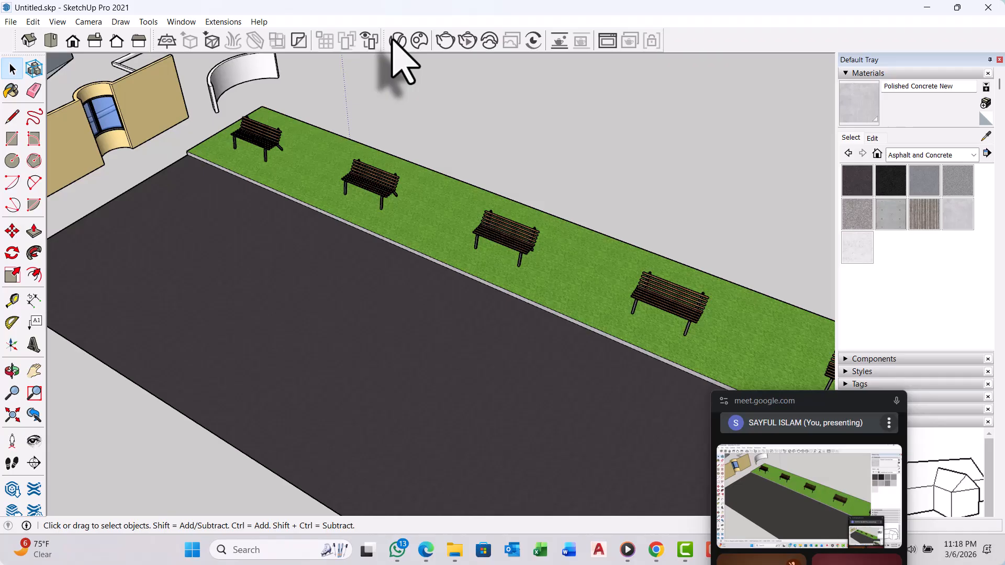
Step: Open the V-Ray Asset Editor with its material library expanded, and open the V-Ray materials in Chaos Cosmos
{"action": "left_click", "coordinate": [394, 40]}
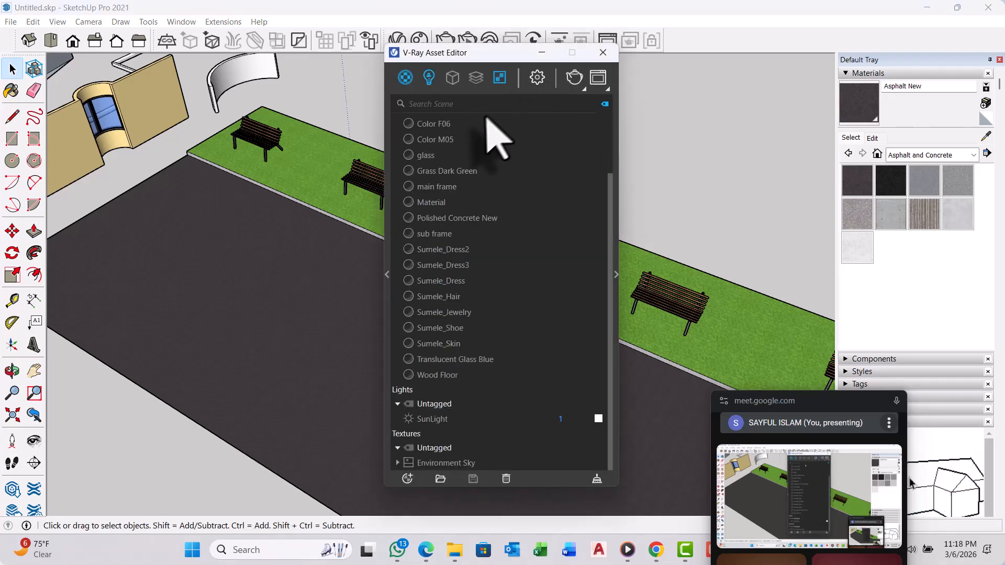
{"action": "left_click", "coordinate": [387, 274]}
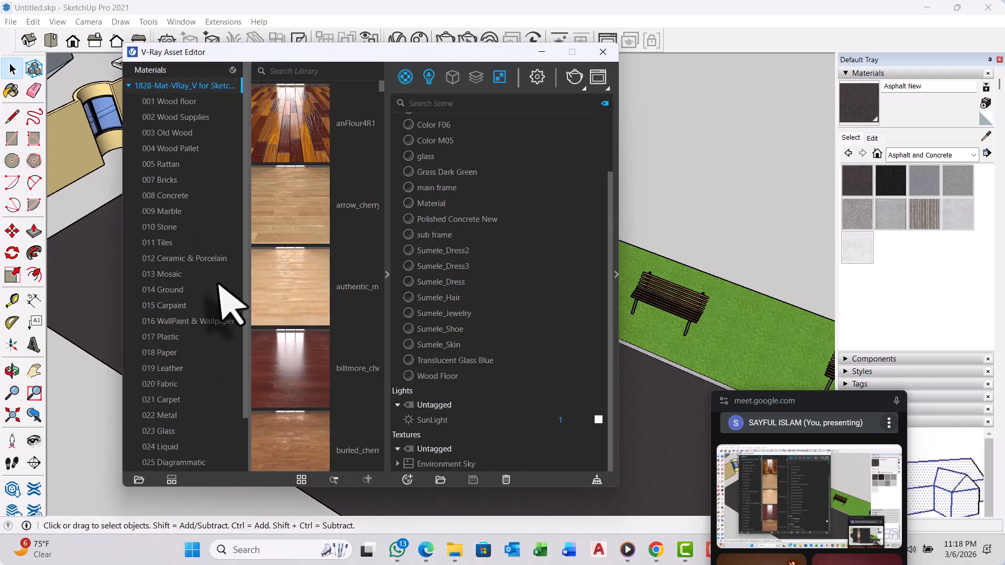
{"action": "scroll", "coordinate": [218, 270], "scroll_direction": "down", "scroll_amount": 1}
{"action": "scroll", "coordinate": [213, 270], "scroll_direction": "up", "scroll_amount": 1}
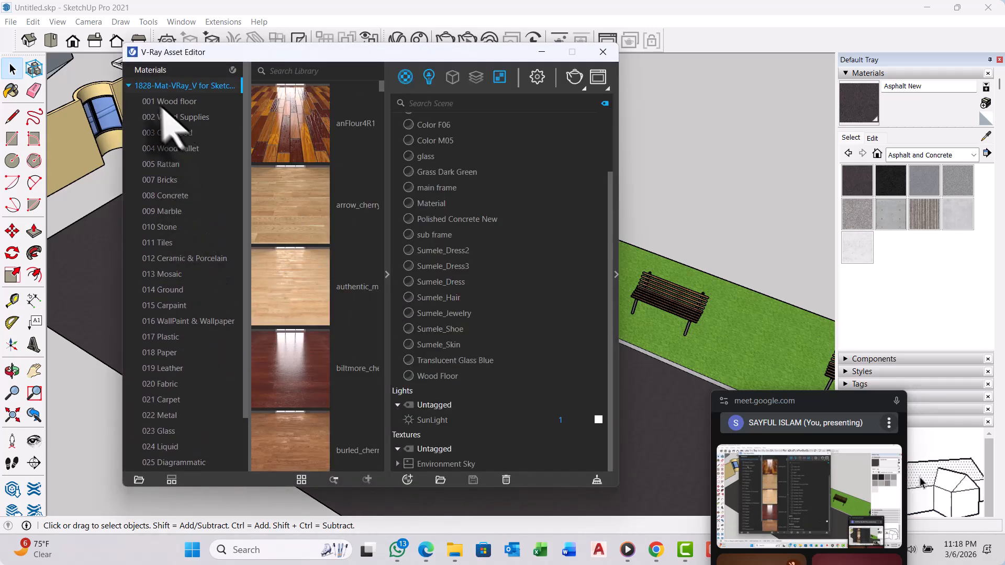
{"action": "left_click", "coordinate": [130, 87]}
{"action": "left_click", "coordinate": [151, 75]}
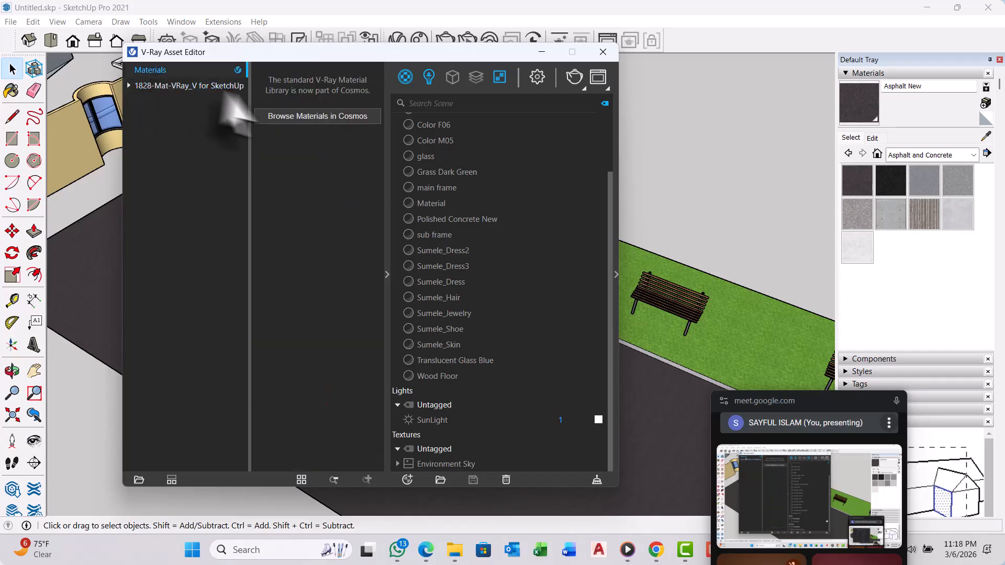
{"action": "left_click", "coordinate": [296, 116]}
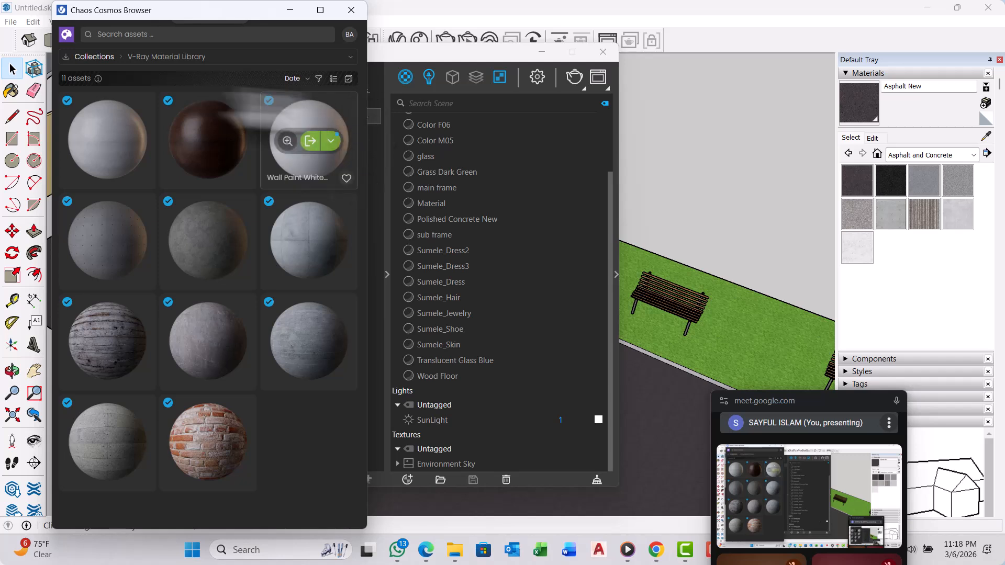
Step: Narrow the Cosmos assets to the downloaded 3D models in the Vehicles category
{"action": "left_click", "coordinate": [351, 57]}
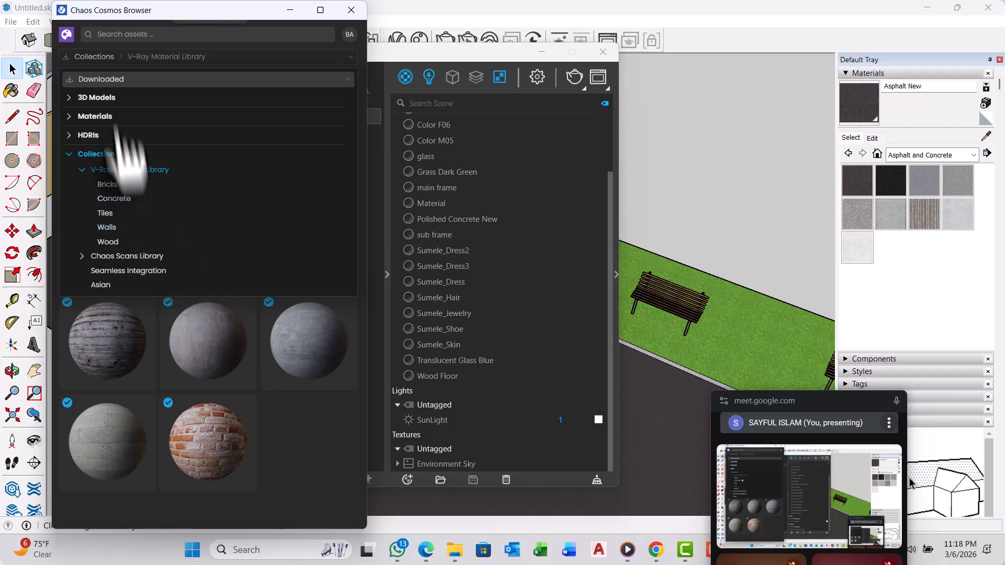
{"action": "left_click", "coordinate": [99, 98]}
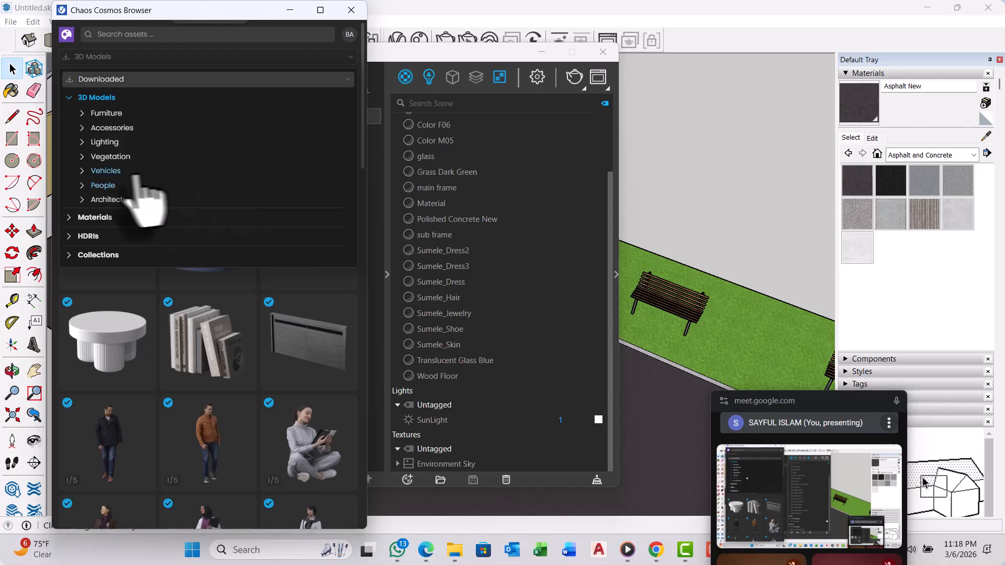
{"action": "left_click", "coordinate": [107, 172]}
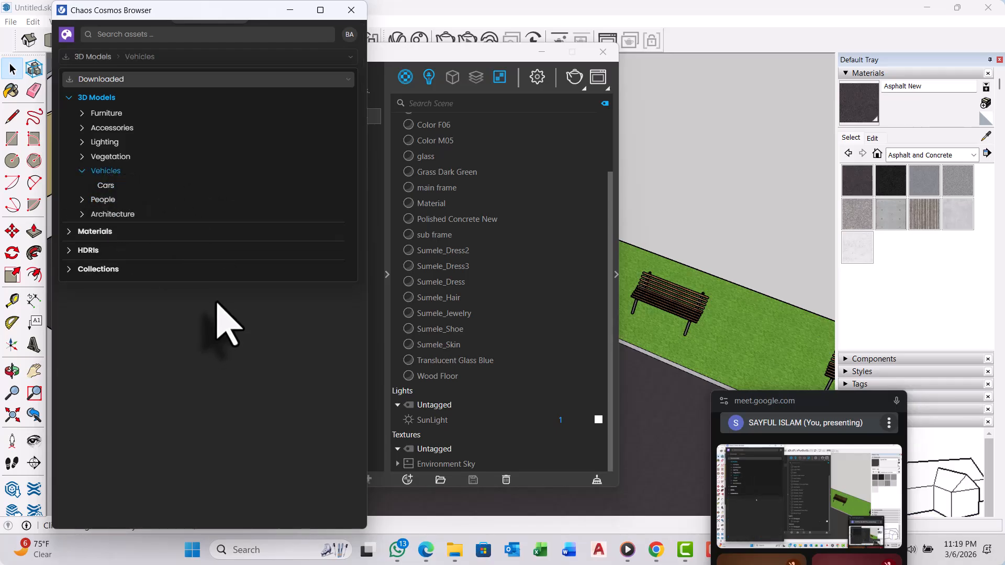
{"action": "left_click", "coordinate": [96, 170]}
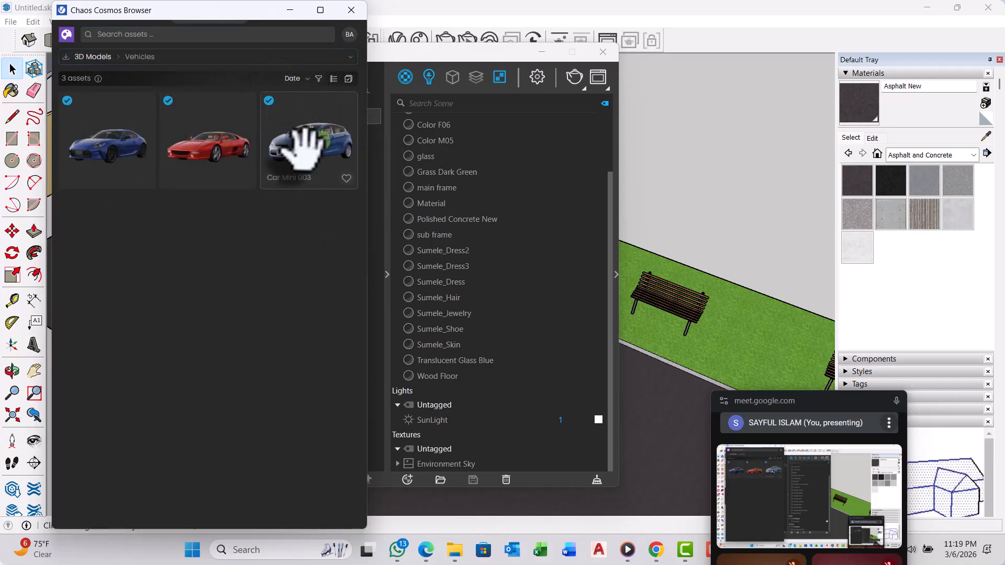
{"action": "left_click", "coordinate": [318, 144]}
Step: Move the V-Ray Asset Editor clear of the model and import the Car 023 asset
{"action": "scroll", "coordinate": [743, 293], "scroll_direction": "down", "scroll_amount": 5}
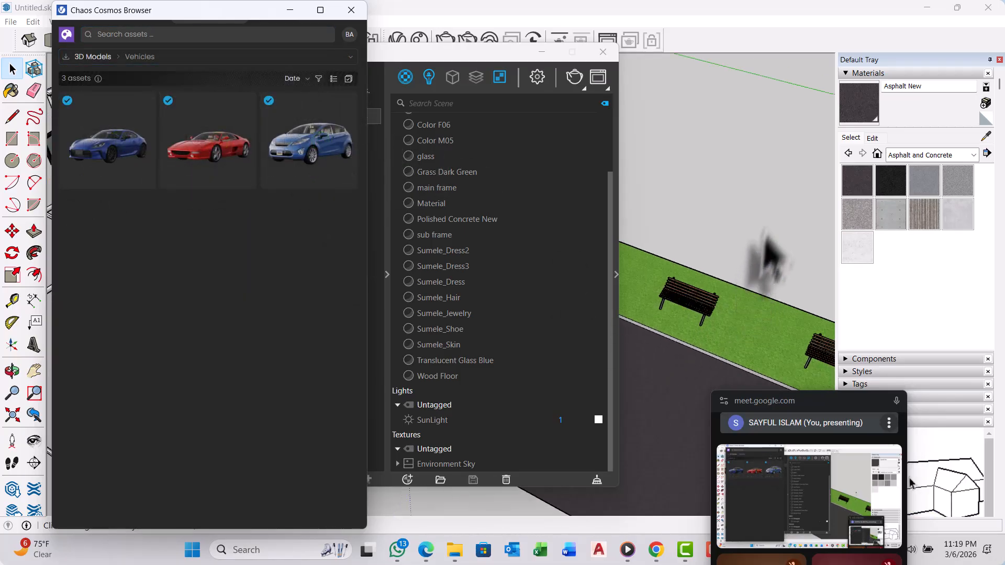
{"action": "left_click_drag", "start_coordinate": [486, 53], "coordinate": [463, 369]}
{"action": "left_click", "coordinate": [202, 152]}
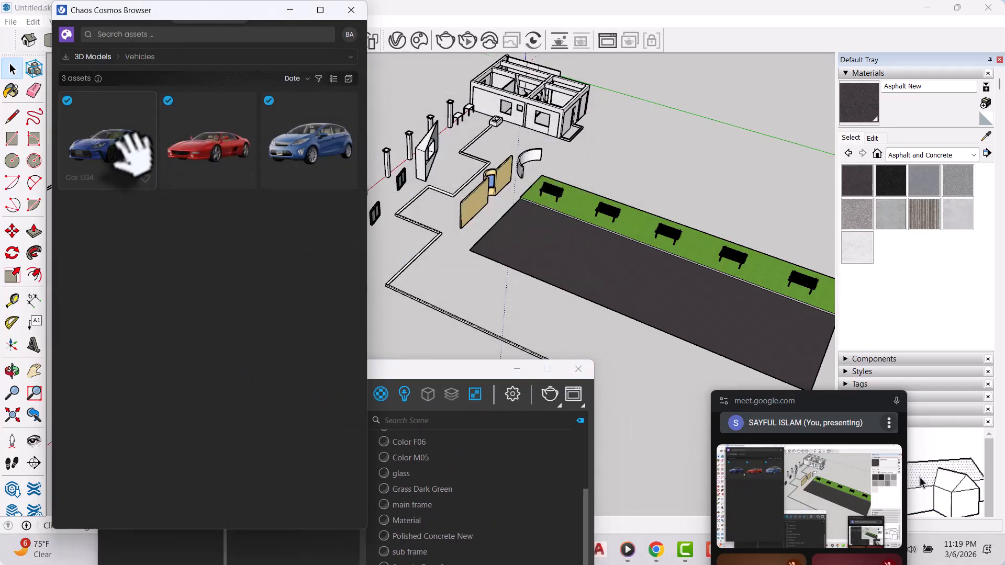
{"action": "mouse_move", "coordinate": [165, 123]}
{"action": "left_click", "coordinate": [219, 142]}
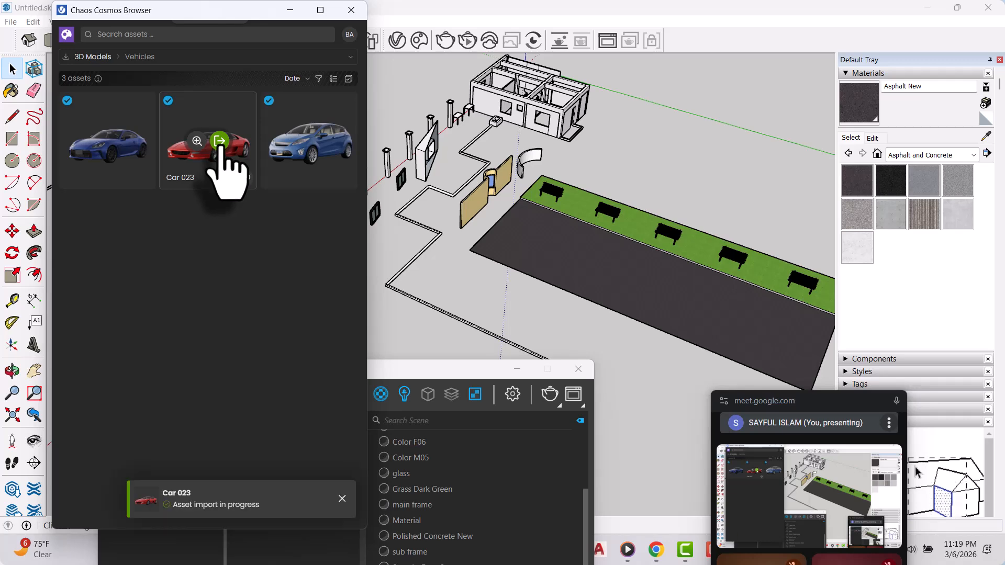
Step: Place two copies of Car 023 on the asphalt, one near each end of the surface, and end the placement
{"action": "scroll", "coordinate": [582, 262], "scroll_direction": "up", "scroll_amount": 5}
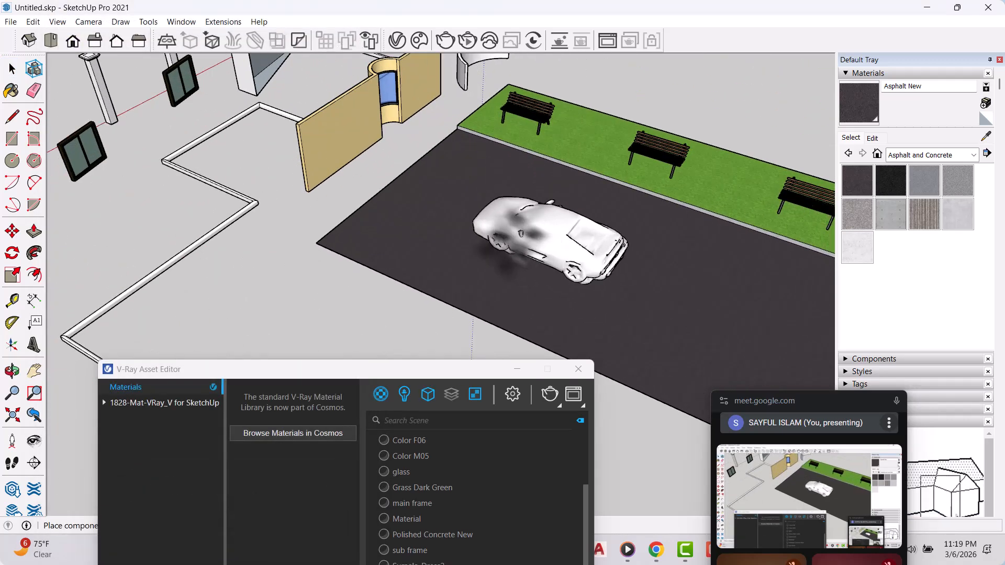
{"action": "scroll", "coordinate": [539, 246], "scroll_direction": "down", "scroll_amount": 5}
{"action": "scroll", "coordinate": [573, 261], "scroll_direction": "up", "scroll_amount": 1}
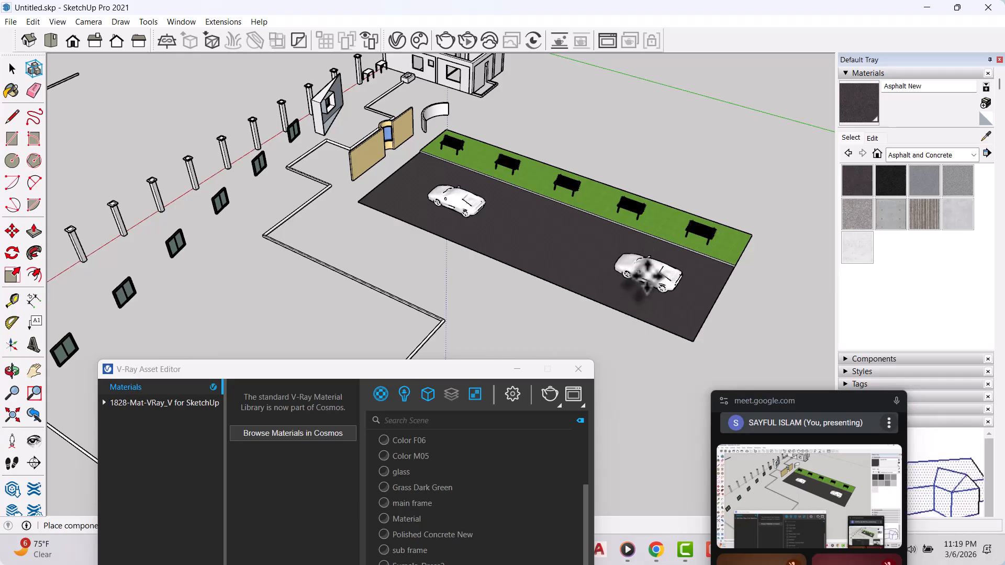
{"action": "left_click", "coordinate": [649, 275]}
{"action": "key", "text": "Escape"}
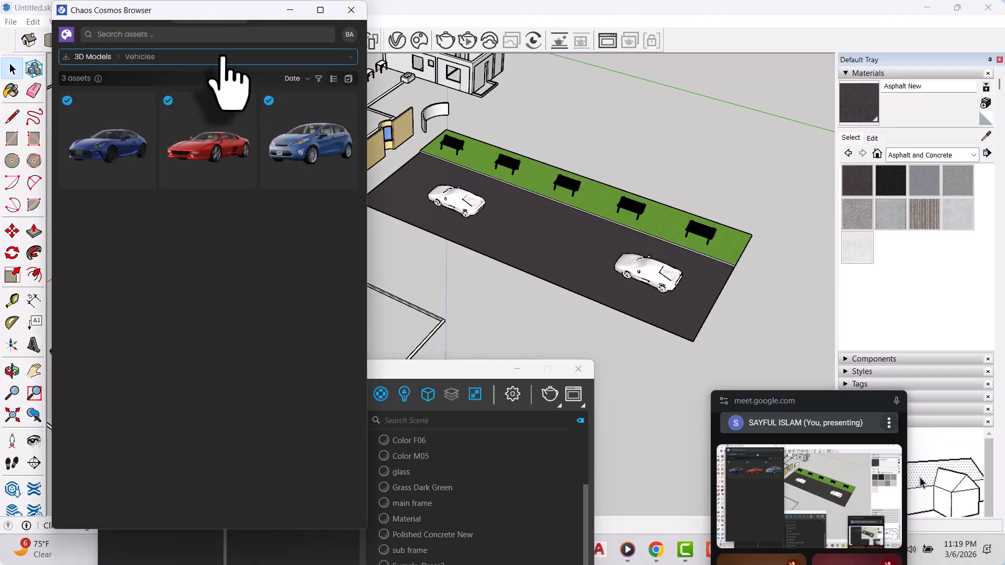
Step: Narrow the downloaded 3D models to People, Sitting, and import the cross-legged seated woman
{"action": "left_click", "coordinate": [220, 57]}
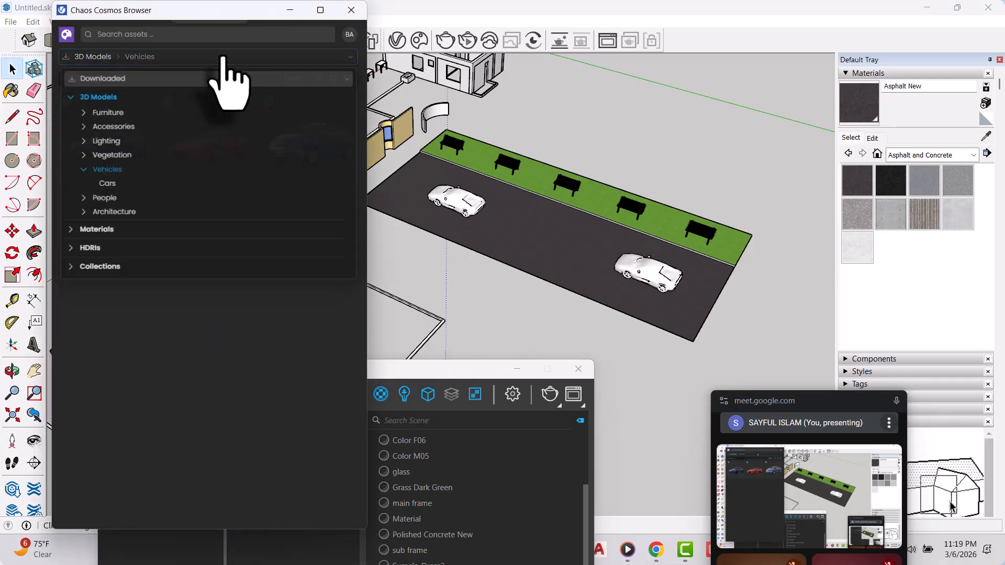
{"action": "left_click", "coordinate": [140, 115]}
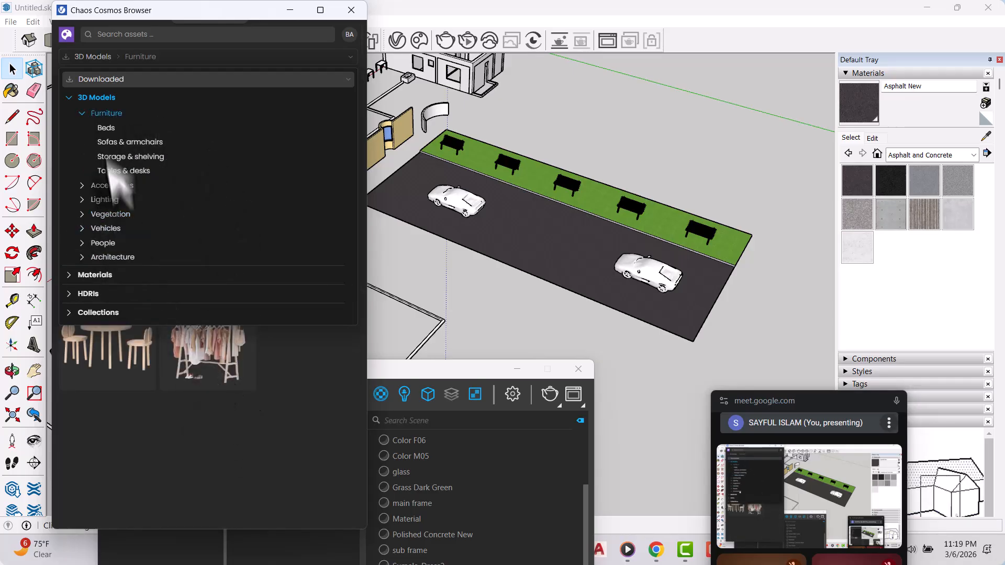
{"action": "left_click", "coordinate": [84, 113]}
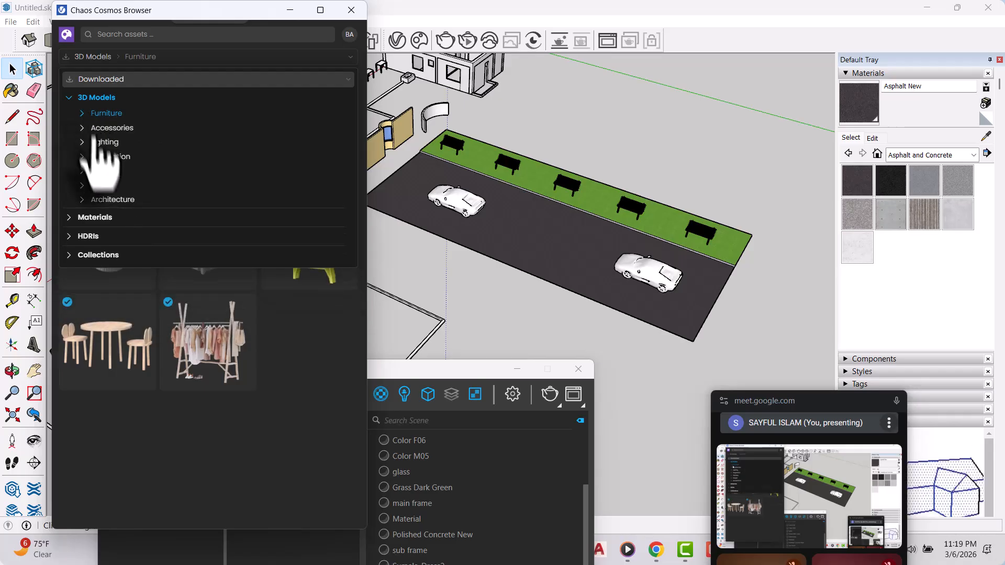
{"action": "left_click", "coordinate": [108, 185]}
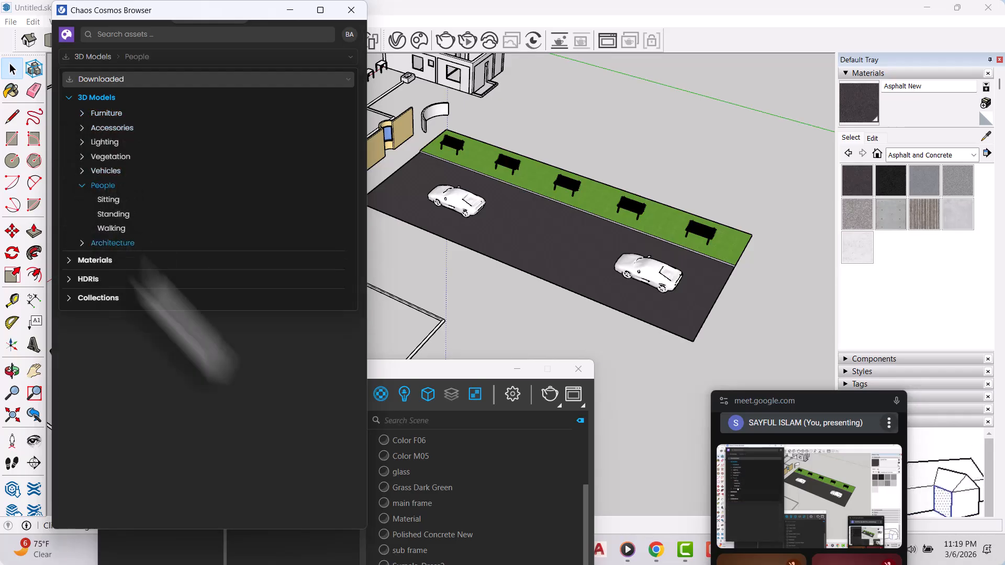
{"action": "left_click", "coordinate": [104, 199]}
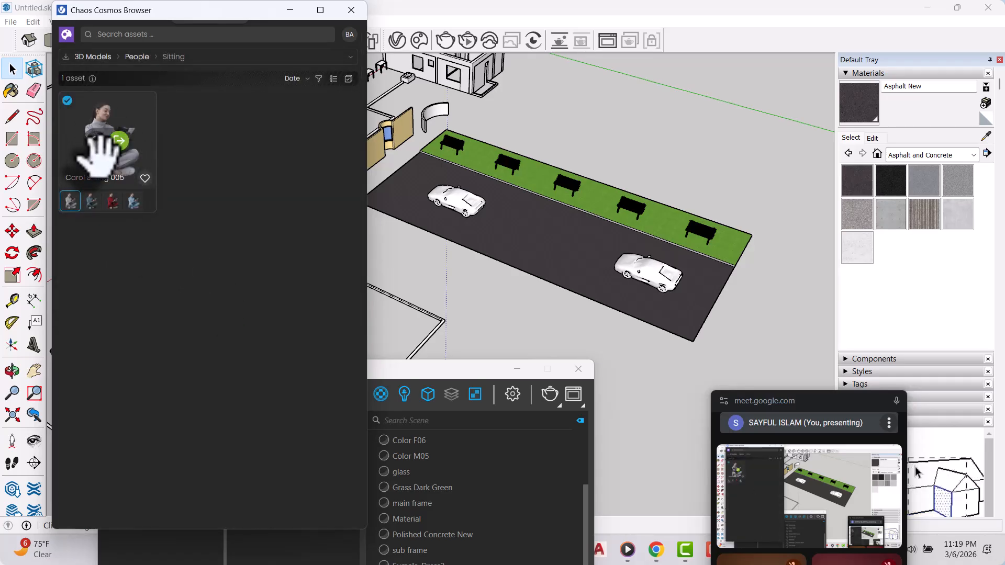
{"action": "left_click", "coordinate": [119, 142]}
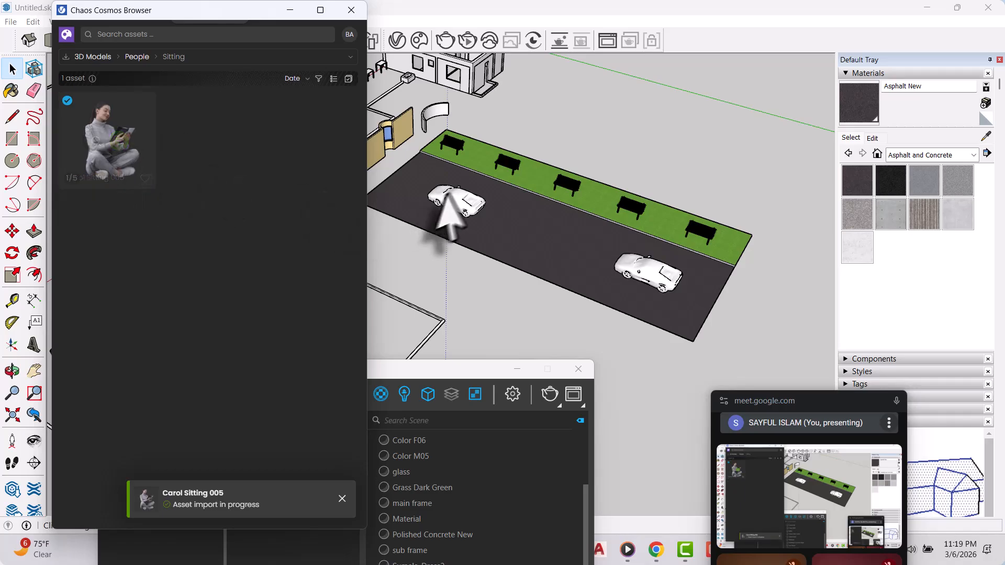
Step: Place one seated woman on the seat of the bench nearest the curved wall and end the placement
{"action": "left_click", "coordinate": [461, 154]}
{"action": "scroll", "coordinate": [450, 149], "scroll_direction": "up", "scroll_amount": 10}
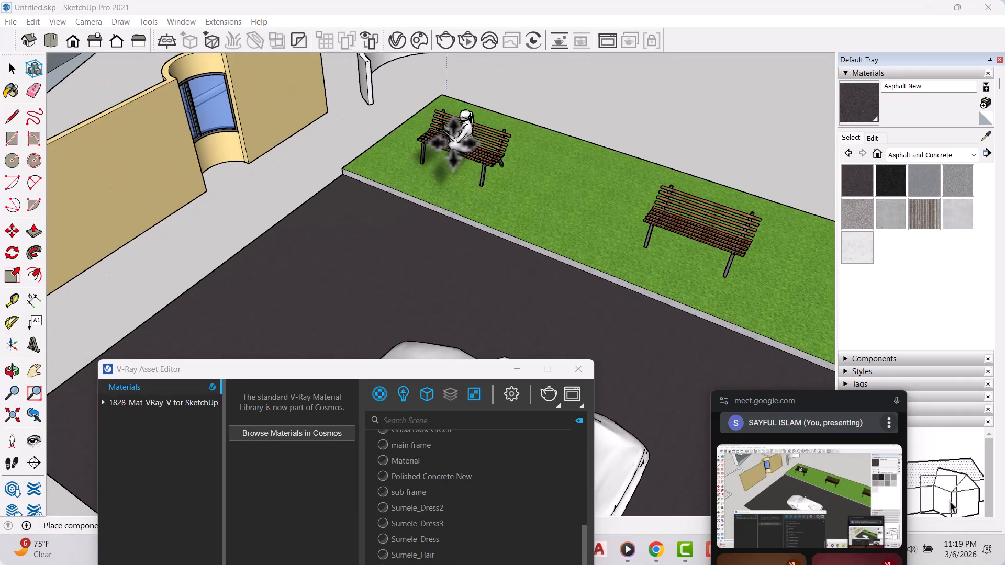
{"action": "scroll", "coordinate": [445, 120], "scroll_direction": "up", "scroll_amount": 6}
{"action": "scroll", "coordinate": [445, 120], "scroll_direction": "down", "scroll_amount": 2}
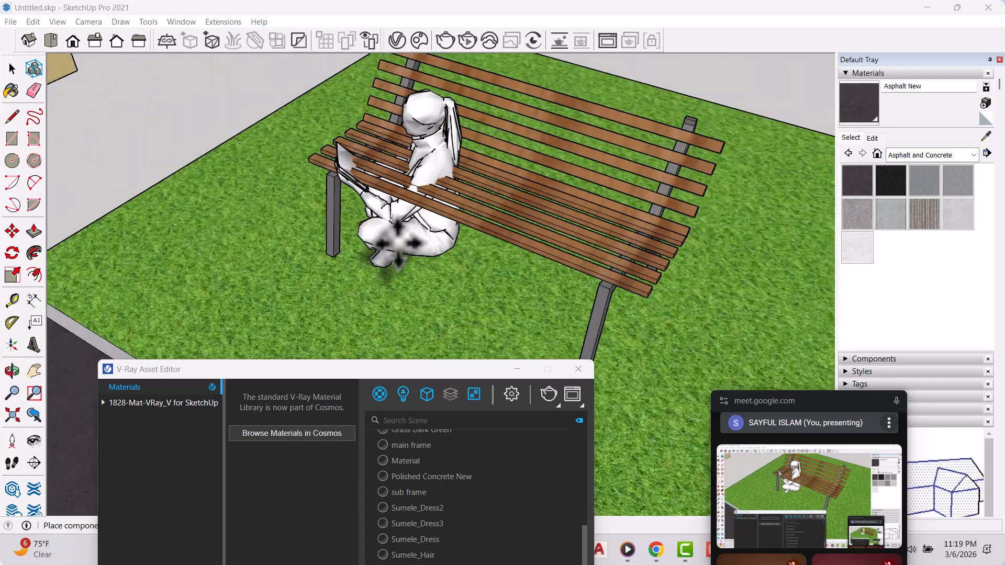
{"action": "left_click", "coordinate": [402, 192]}
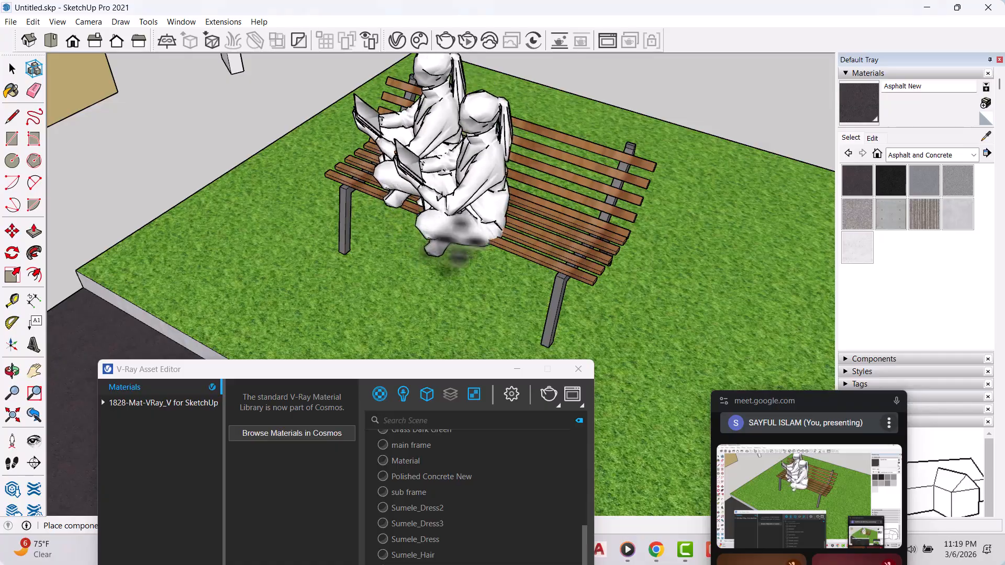
{"action": "middle_click_drag", "start_coordinate": [460, 231], "coordinate": [332, 185]}
{"action": "scroll", "coordinate": [427, 192], "scroll_direction": "down", "scroll_amount": 2}
{"action": "scroll", "coordinate": [324, 170], "scroll_direction": "down", "scroll_amount": 2}
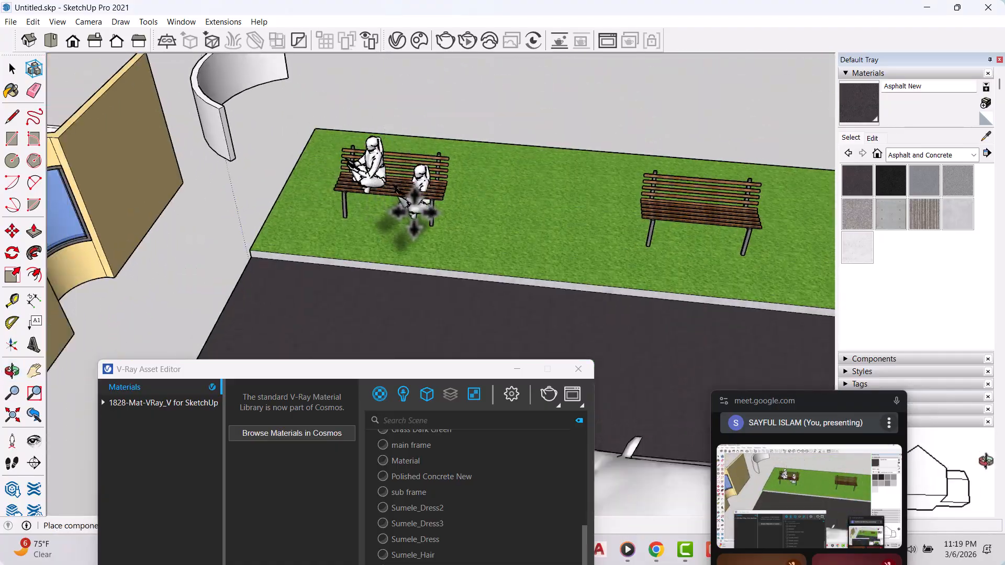
{"action": "key", "text": "Escape"}
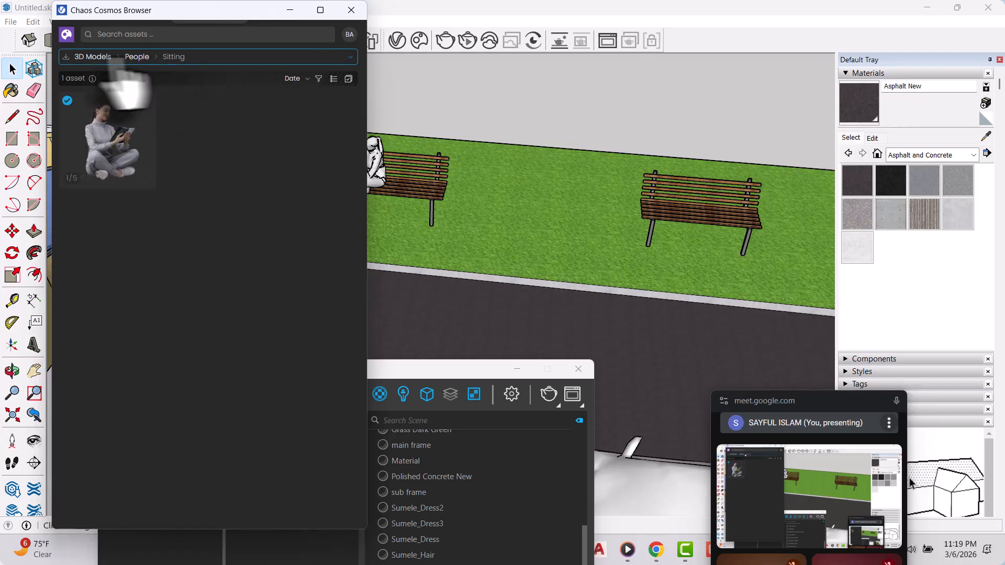
Step: Switch the people assets to Standing and import the figure in the white shirt and dark scarf
{"action": "left_click", "coordinate": [278, 59]}
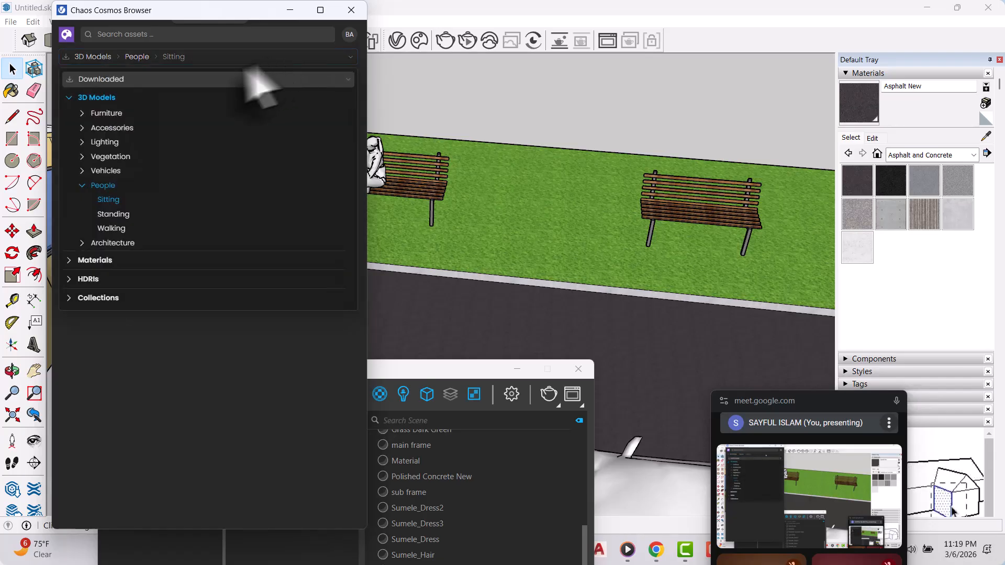
{"action": "left_click", "coordinate": [114, 215]}
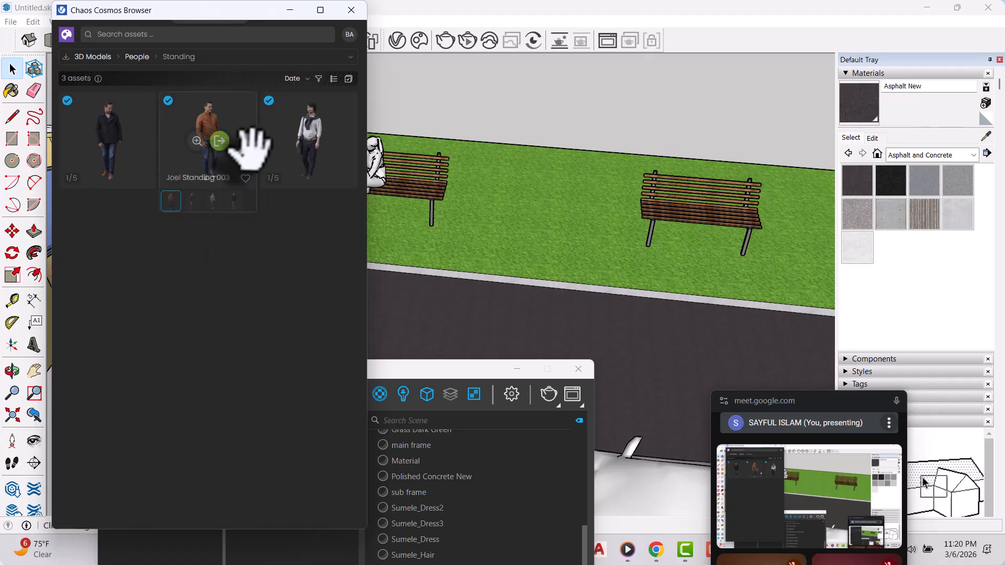
{"action": "left_click", "coordinate": [321, 141]}
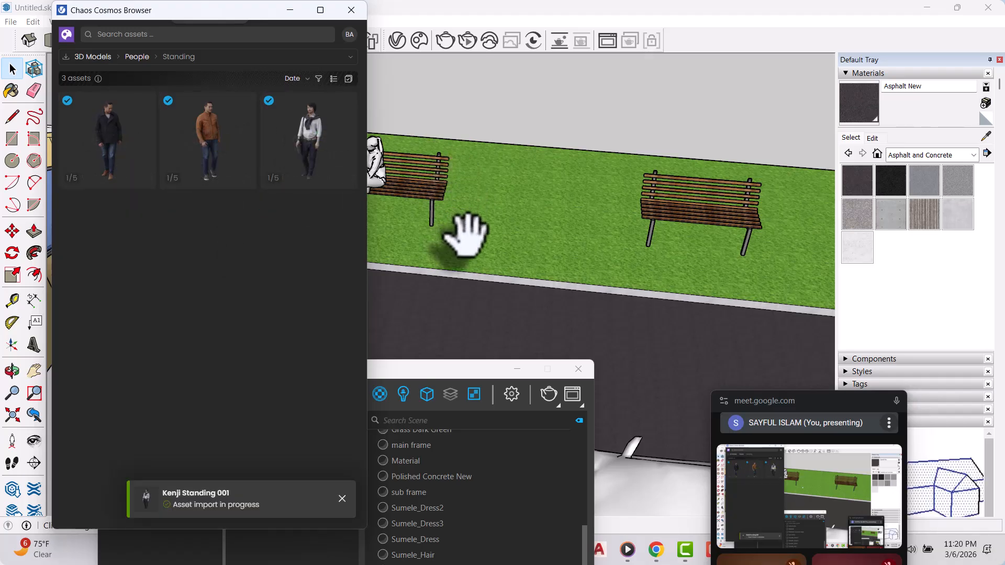
Step: Place one standing figure in the scarf on the grass just beside the bench with the seated woman and end the placement
{"action": "scroll", "coordinate": [466, 233], "scroll_direction": "up", "scroll_amount": 3}
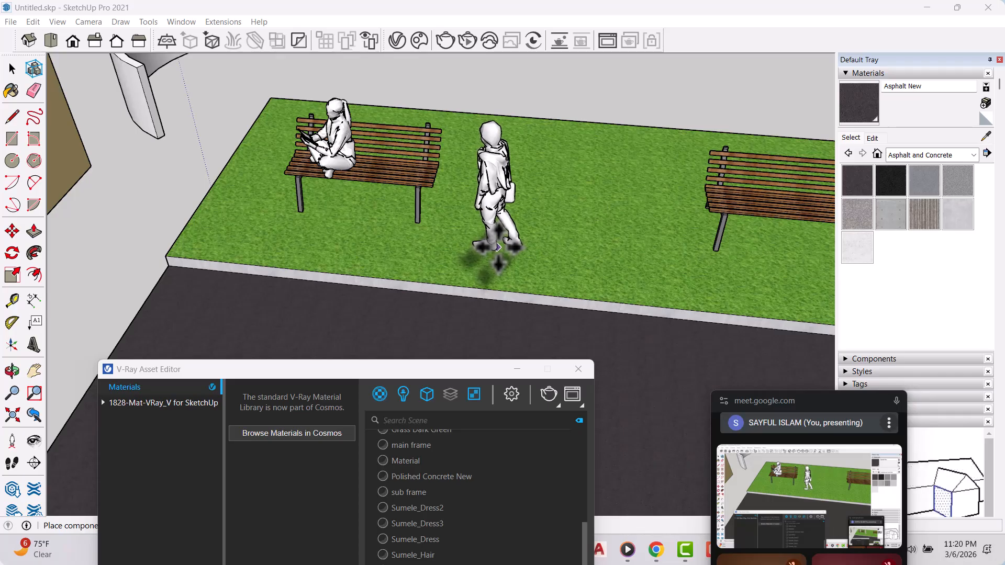
{"action": "left_click", "coordinate": [498, 246]}
{"action": "scroll", "coordinate": [497, 241], "scroll_direction": "down", "scroll_amount": 2}
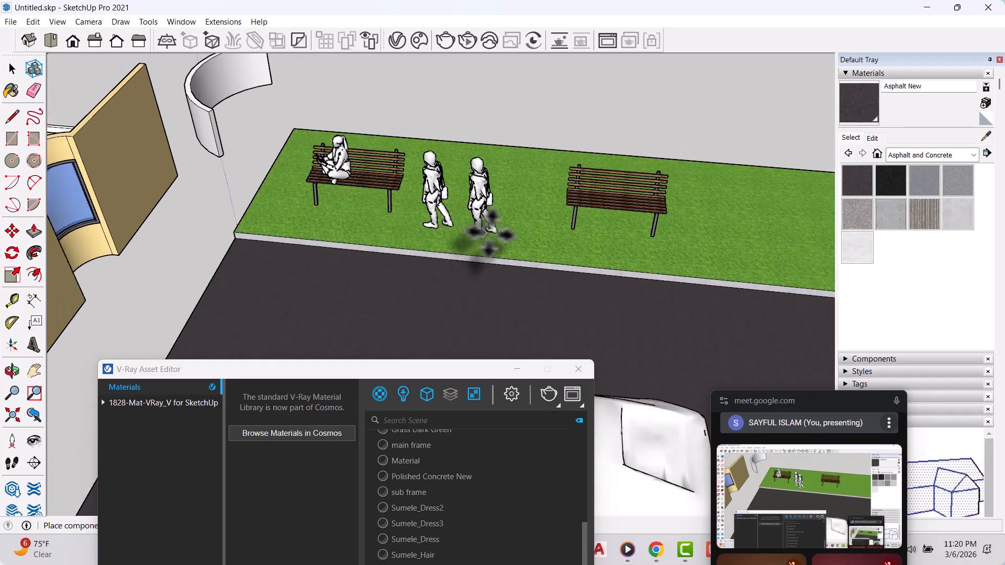
{"action": "key", "text": "Escape"}
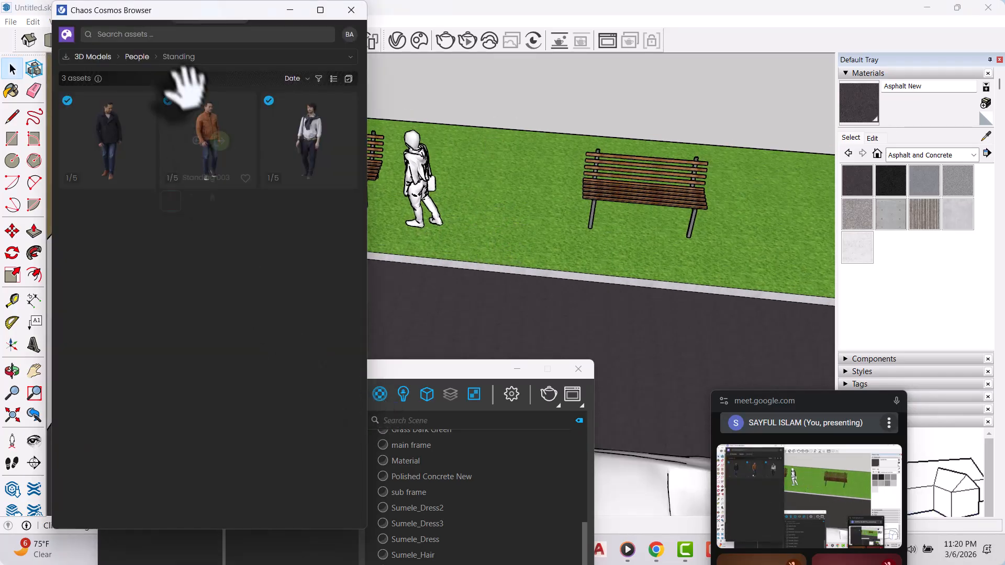
Step: Import the standing man in the brown jacket and place him on the grass between the third and fourth benches
{"action": "left_click", "coordinate": [219, 141]}
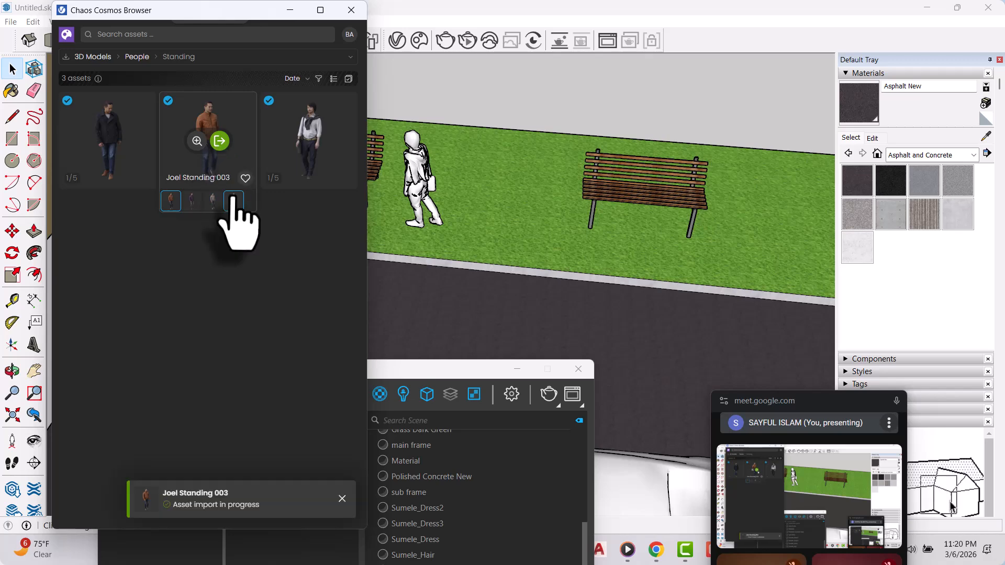
{"action": "scroll", "coordinate": [197, 202], "scroll_direction": "down", "scroll_amount": 5}
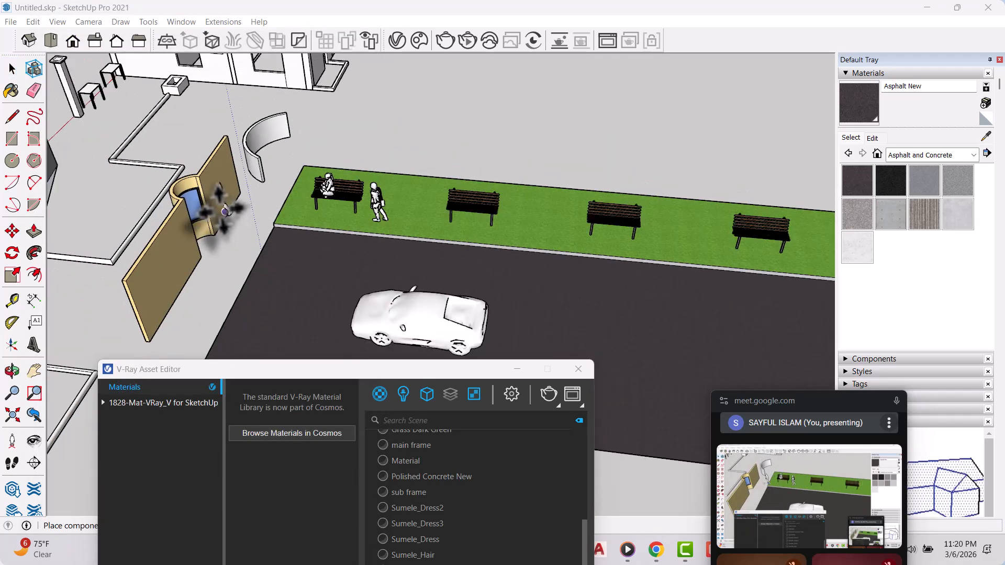
{"action": "scroll", "coordinate": [504, 236], "scroll_direction": "up", "scroll_amount": 6}
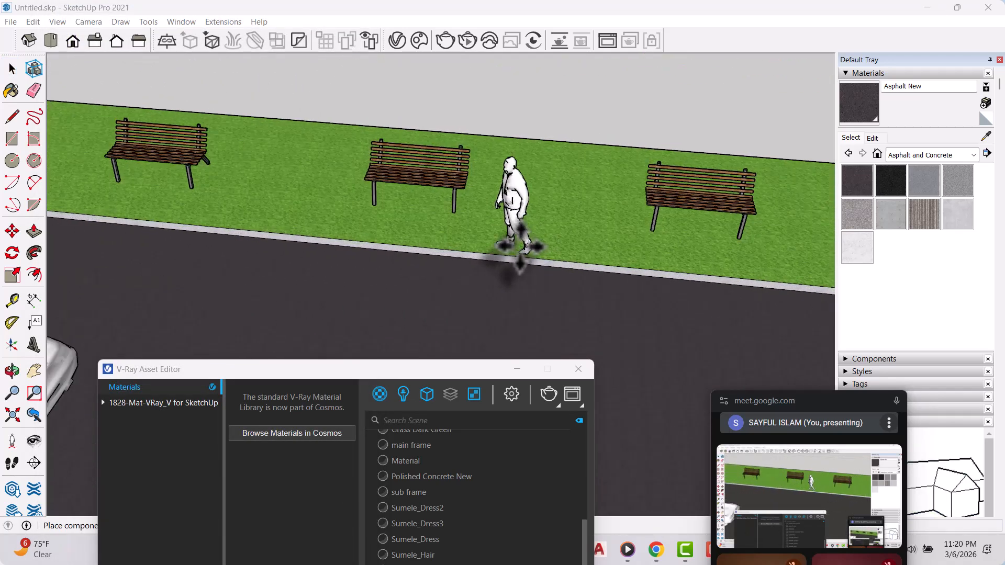
{"action": "left_click", "coordinate": [548, 237]}
{"action": "scroll", "coordinate": [293, 202], "scroll_direction": "down", "scroll_amount": 5}
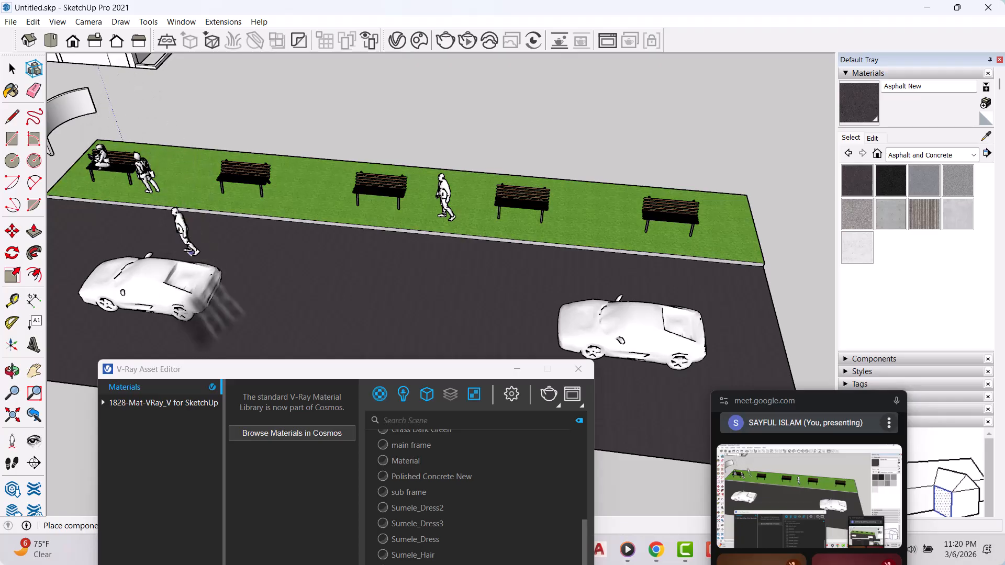
{"action": "left_click", "coordinate": [330, 282]}
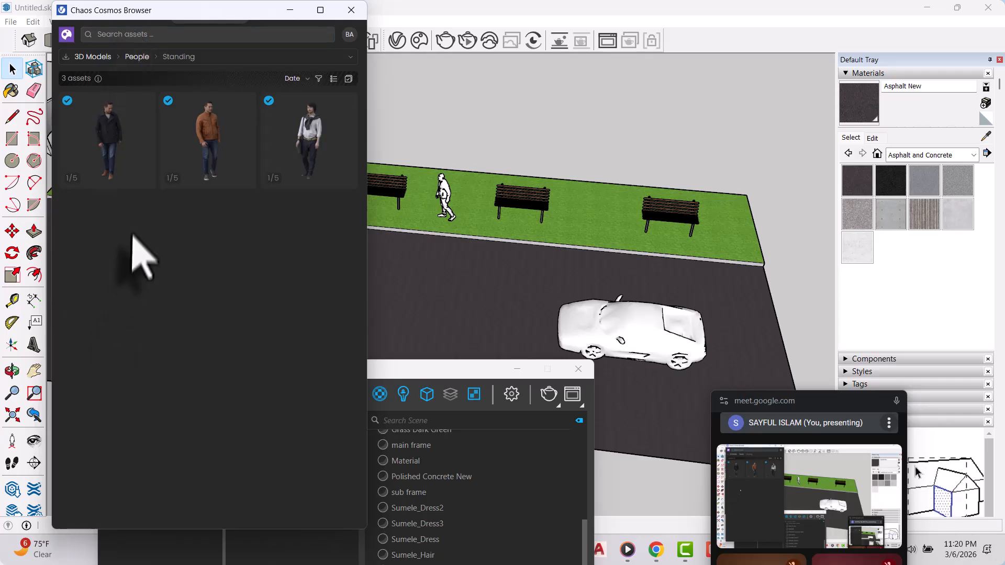
Step: Import the man in the dark jacket and place him once on the grass between the second and third benches
{"action": "mouse_move", "coordinate": [135, 129]}
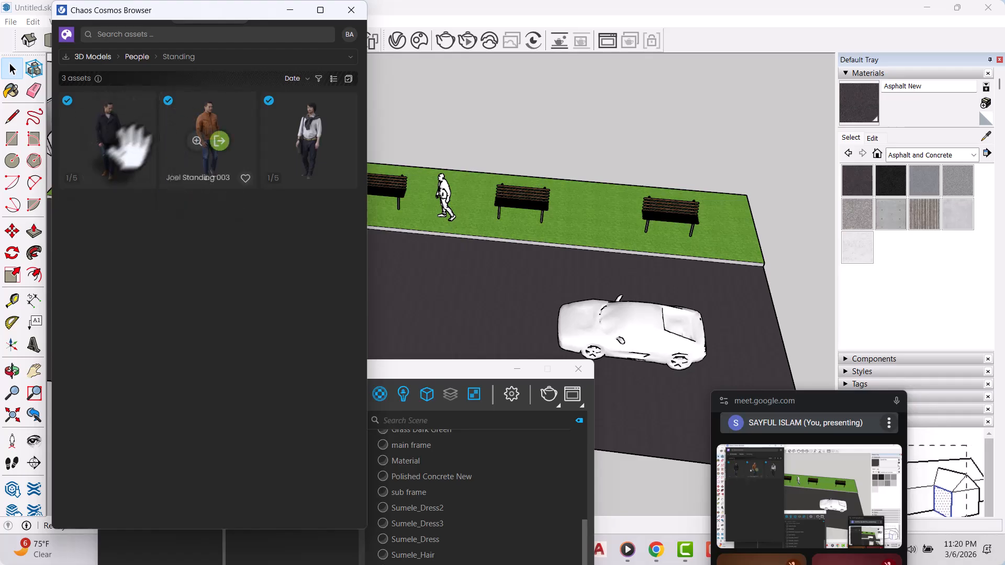
{"action": "scroll", "coordinate": [518, 256], "scroll_direction": "down", "scroll_amount": 8}
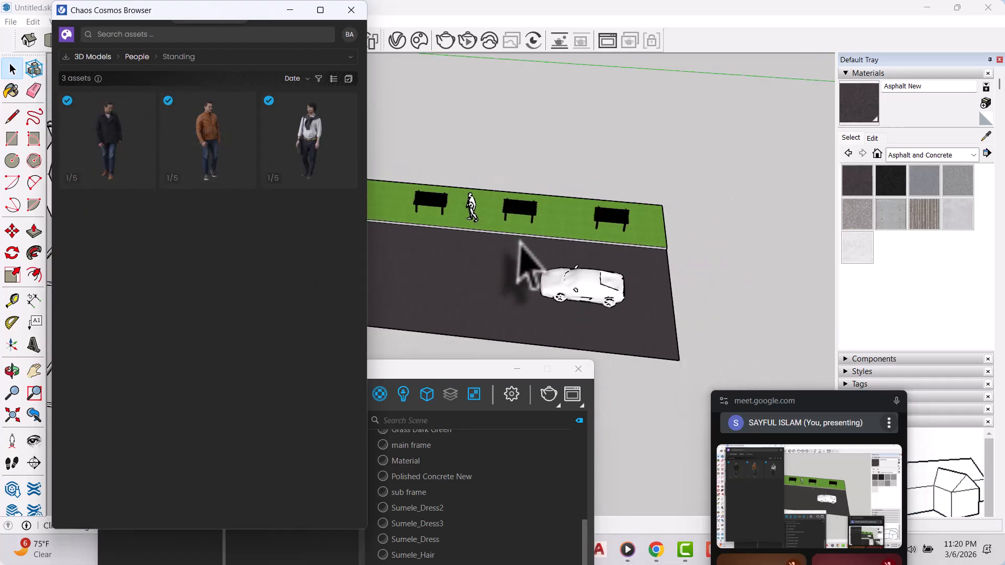
{"action": "left_click", "coordinate": [119, 140]}
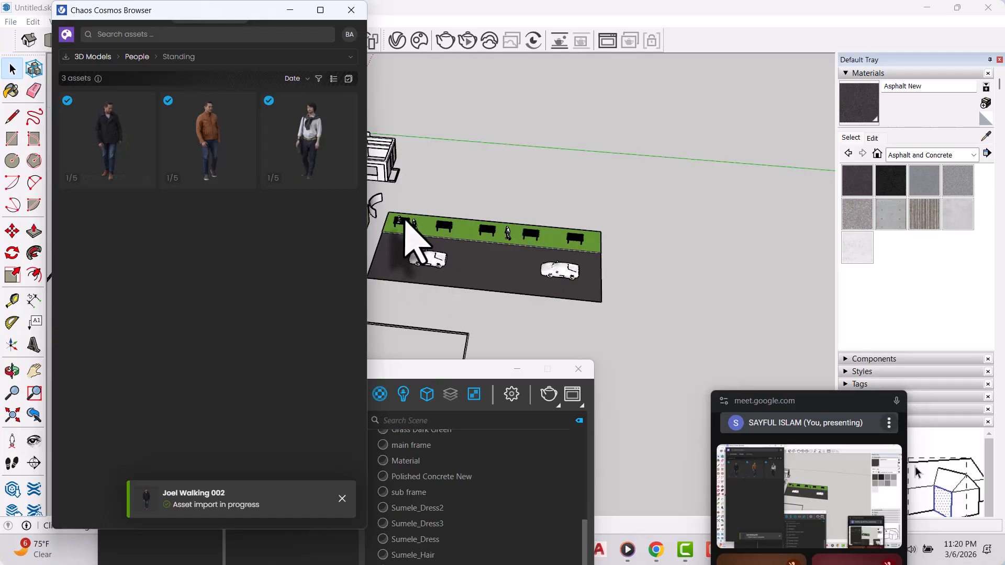
{"action": "scroll", "coordinate": [404, 219], "scroll_direction": "up", "scroll_amount": 8}
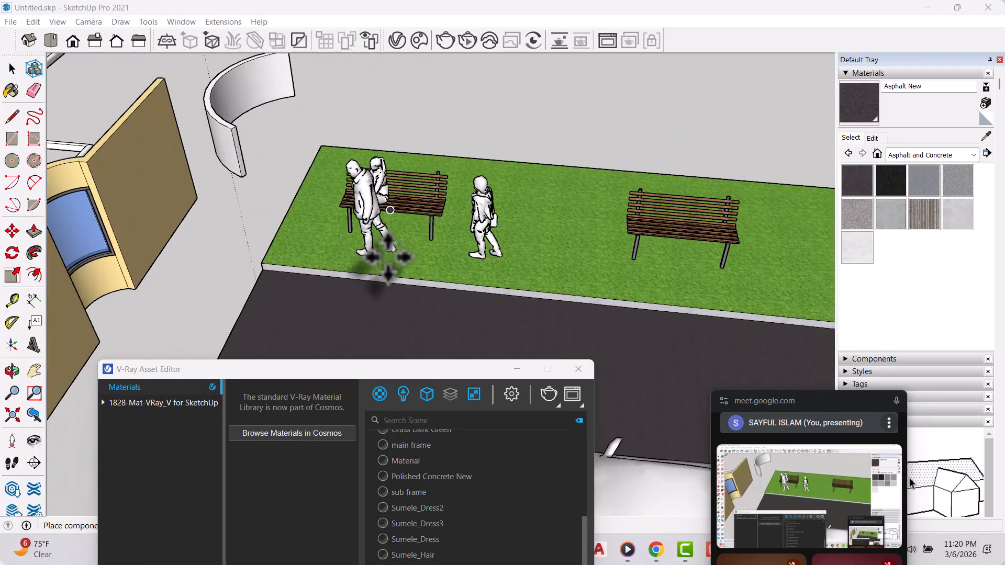
{"action": "scroll", "coordinate": [304, 215], "scroll_direction": "down", "scroll_amount": 5}
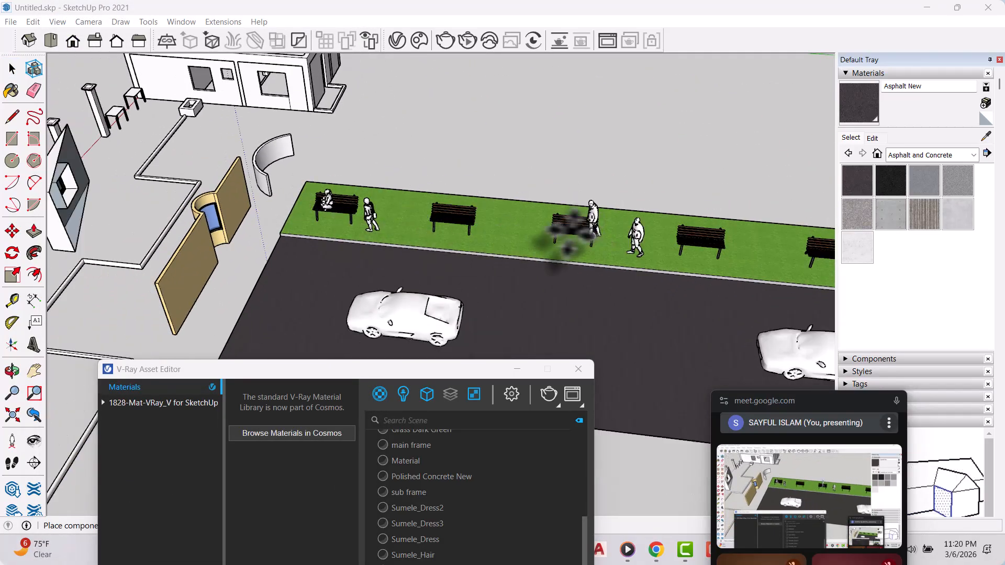
{"action": "scroll", "coordinate": [552, 240], "scroll_direction": "up", "scroll_amount": 3}
{"action": "left_click", "coordinate": [484, 240]}
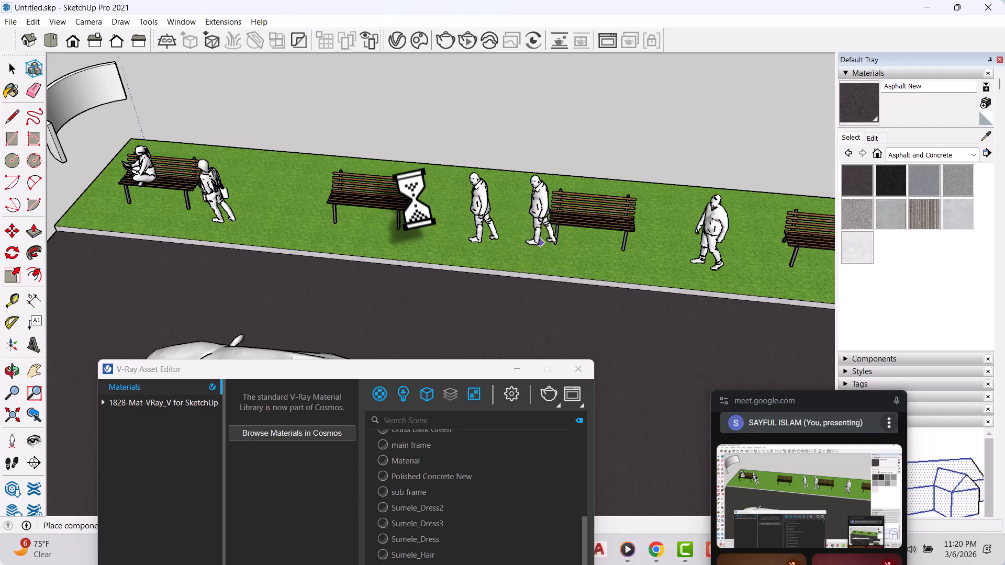
{"action": "scroll", "coordinate": [448, 196], "scroll_direction": "down", "scroll_amount": 2}
{"action": "key", "text": "Escape"}
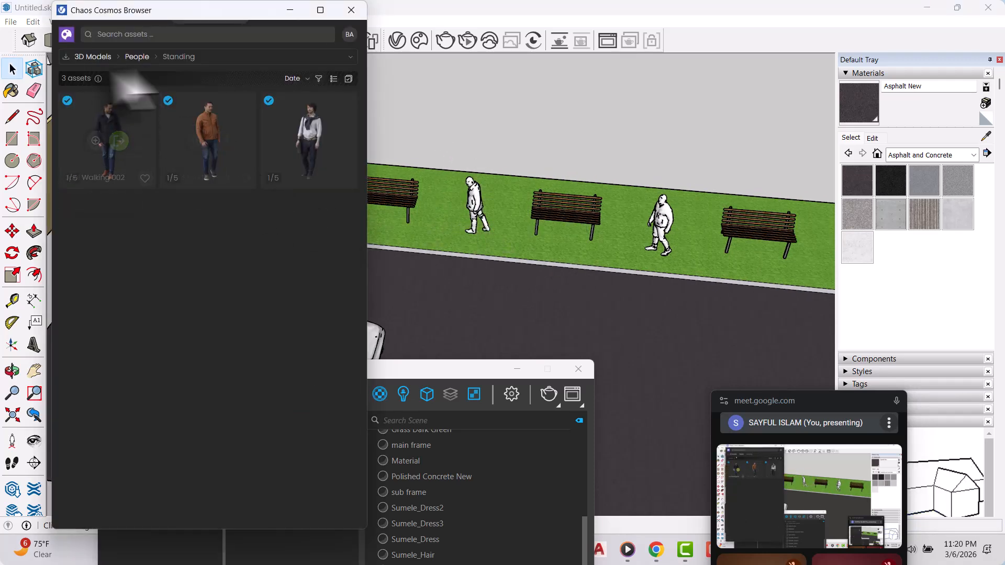
Step: Switch the people assets to Walking and import the woman carrying the handbag
{"action": "left_click", "coordinate": [203, 57]}
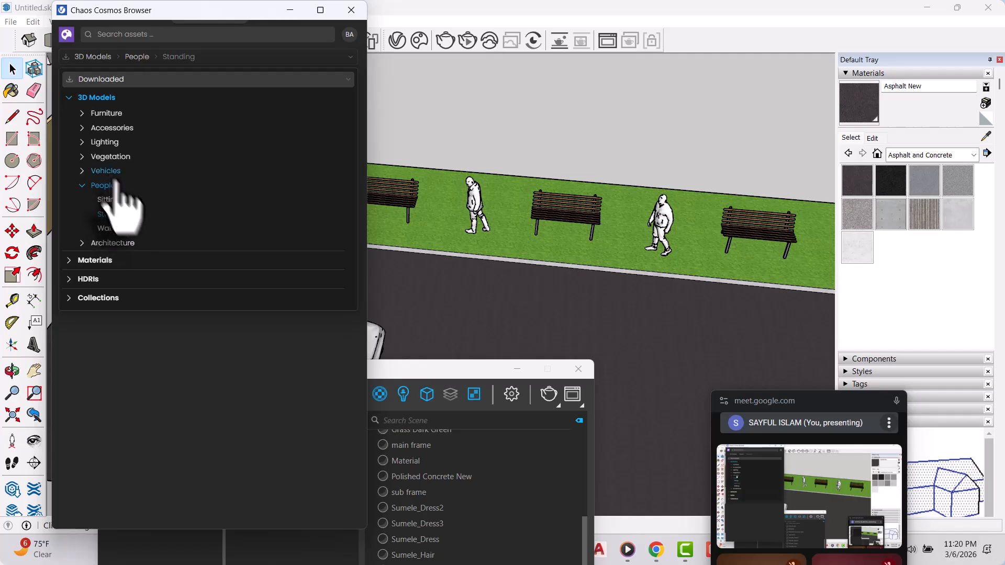
{"action": "left_click", "coordinate": [116, 228]}
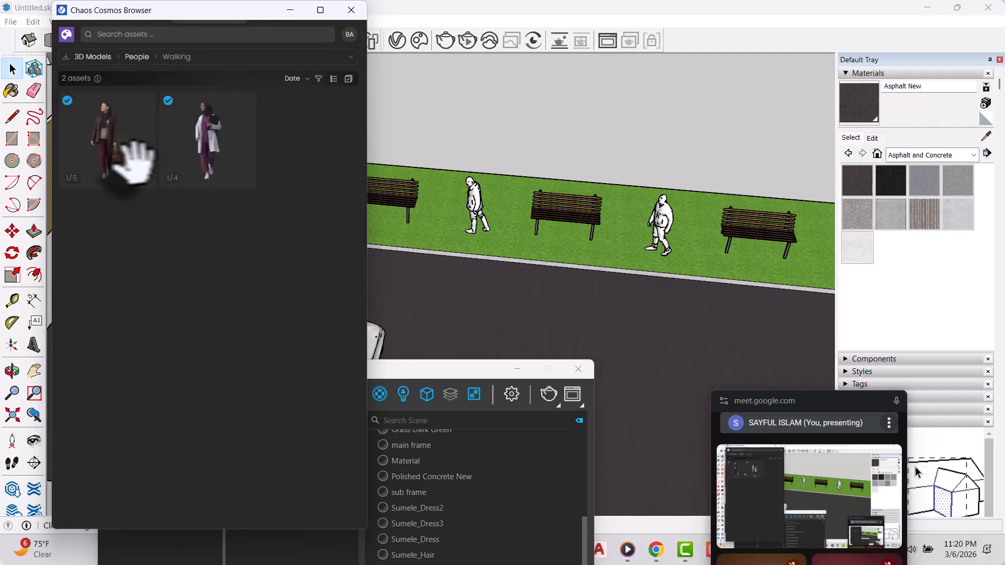
{"action": "left_click", "coordinate": [118, 140]}
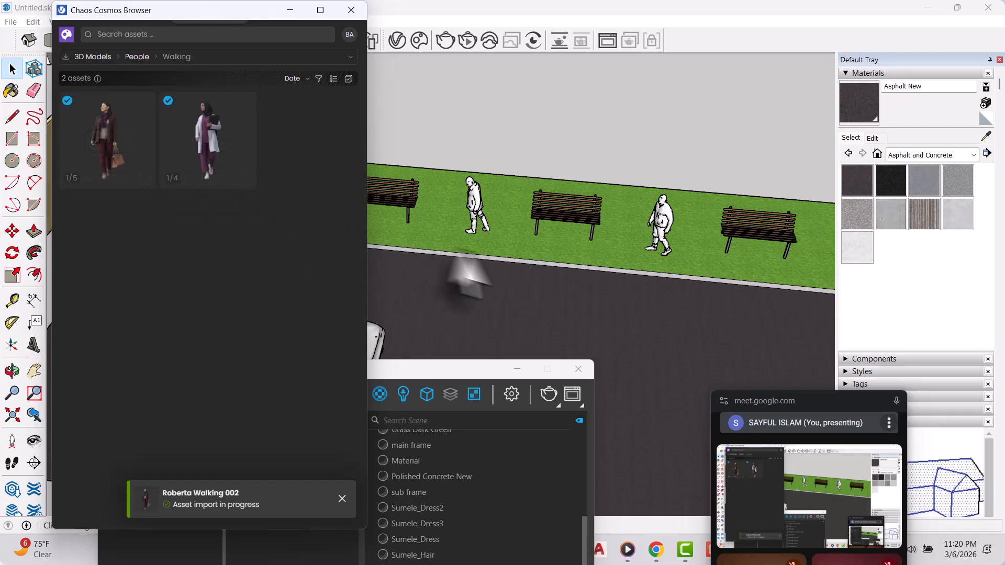
Step: Place one walking woman on the grass in front of the second bench and end the placement
{"action": "scroll", "coordinate": [437, 233], "scroll_direction": "down", "scroll_amount": 3}
{"action": "scroll", "coordinate": [346, 230], "scroll_direction": "up", "scroll_amount": 2}
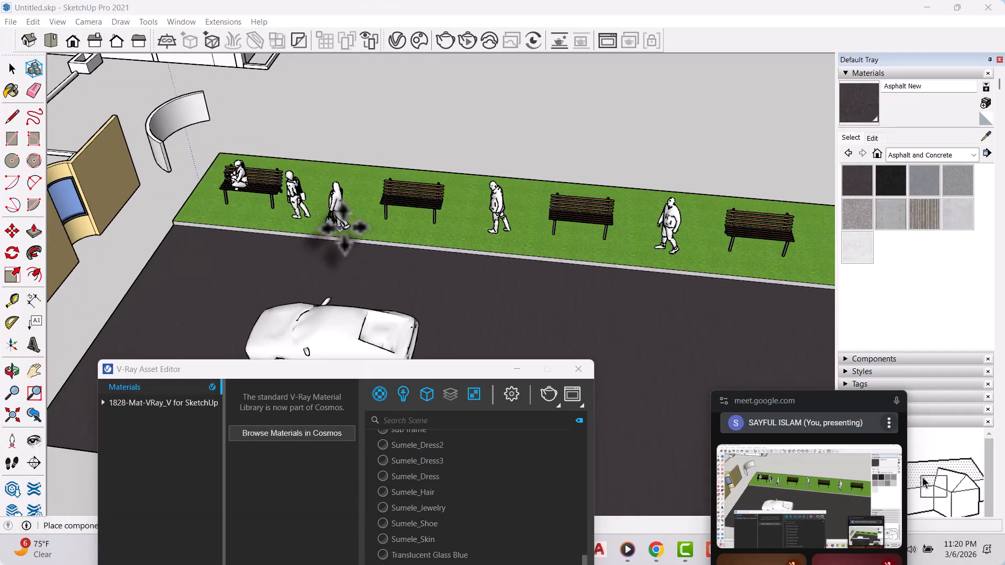
{"action": "scroll", "coordinate": [344, 229], "scroll_direction": "up", "scroll_amount": 3}
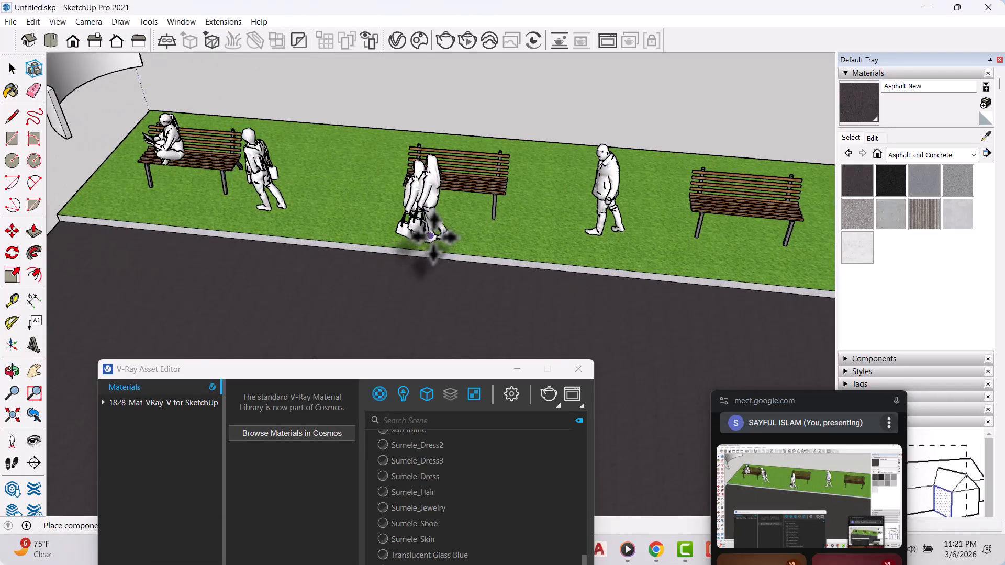
{"action": "scroll", "coordinate": [450, 204], "scroll_direction": "down", "scroll_amount": 5}
{"action": "key", "text": "Escape"}
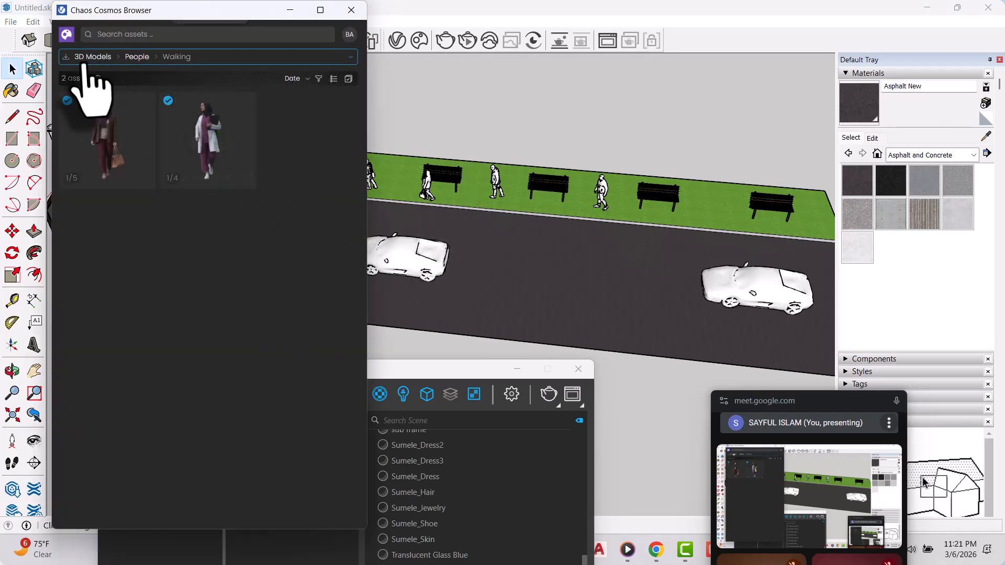
Step: Switch the downloaded 3D models to Vegetation, Trees, and import Tilia x europaea Pallida 004
{"action": "left_click", "coordinate": [219, 57]}
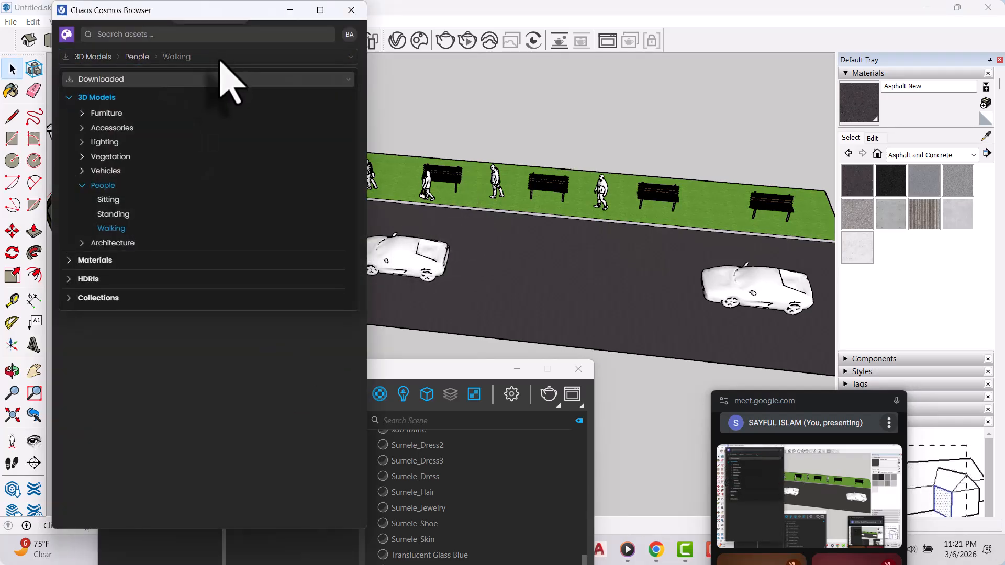
{"action": "left_click", "coordinate": [128, 157]}
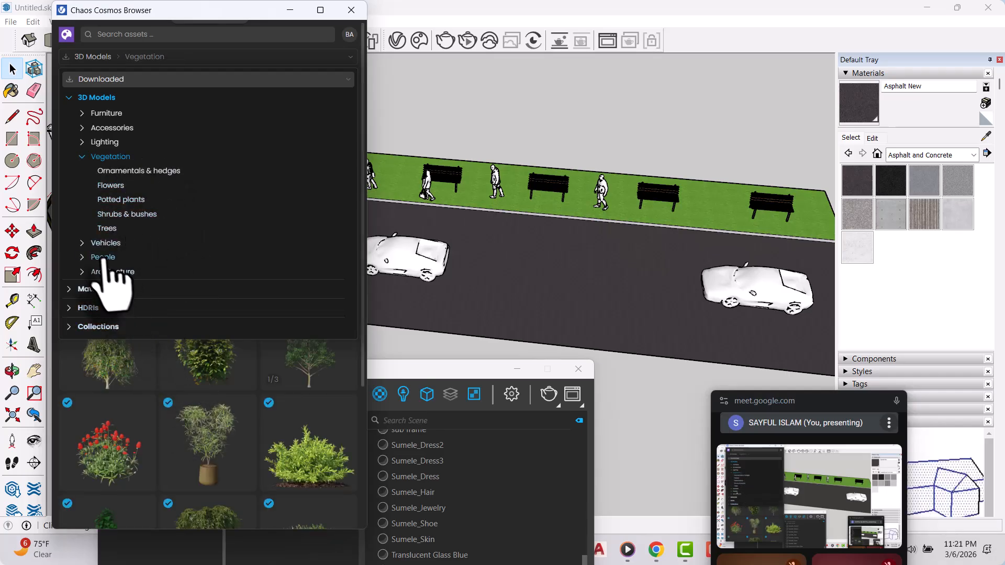
{"action": "left_click", "coordinate": [115, 231]}
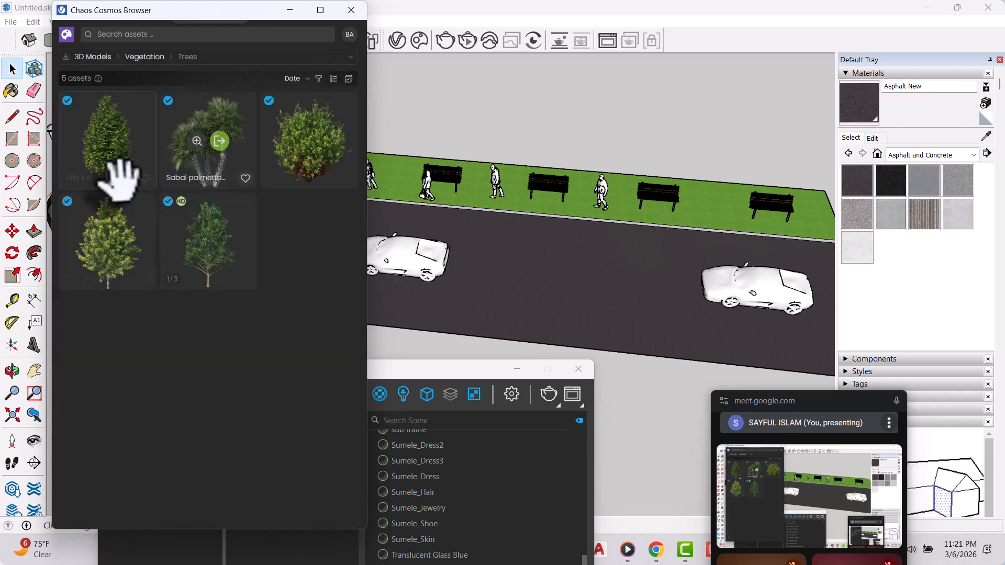
{"action": "left_click", "coordinate": [120, 141]}
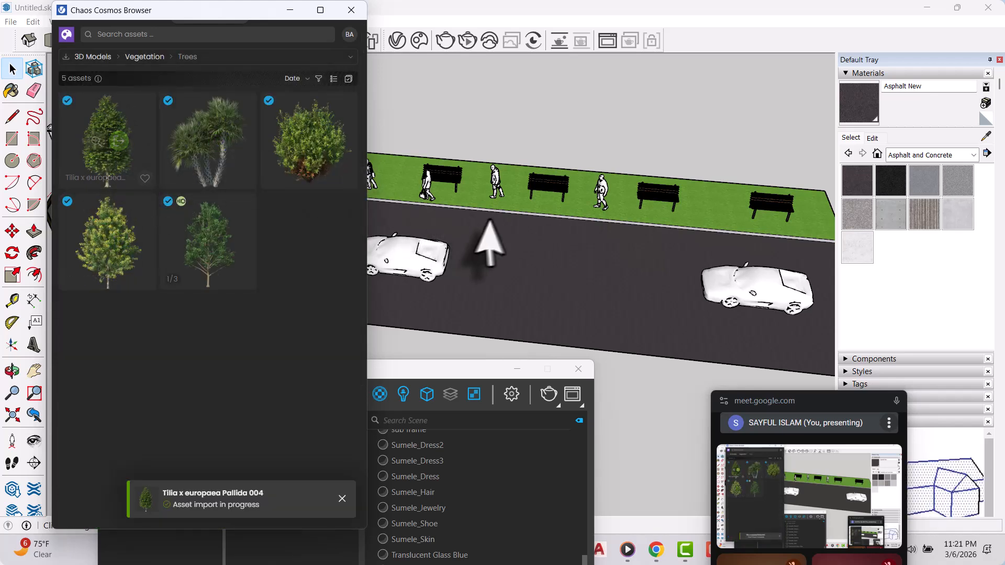
Step: Place four trees, one behind the first bench, one on the grass strip and two on the open ground behind it, and end the placement
{"action": "scroll", "coordinate": [558, 164], "scroll_direction": "down", "scroll_amount": 3}
{"action": "scroll", "coordinate": [410, 170], "scroll_direction": "up", "scroll_amount": 5}
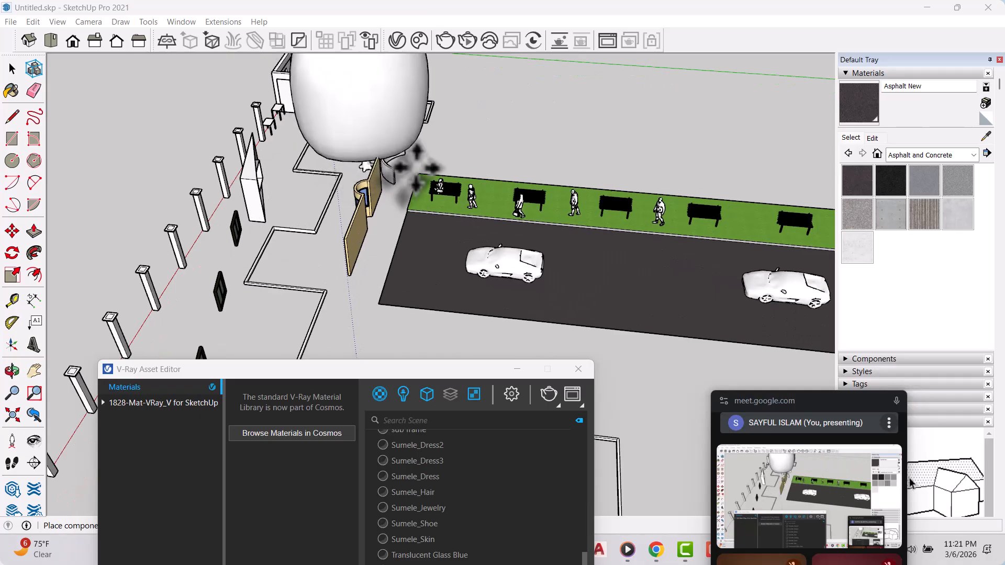
{"action": "scroll", "coordinate": [479, 158], "scroll_direction": "up", "scroll_amount": 3}
{"action": "left_click", "coordinate": [499, 160]}
{"action": "scroll", "coordinate": [416, 181], "scroll_direction": "down", "scroll_amount": 7}
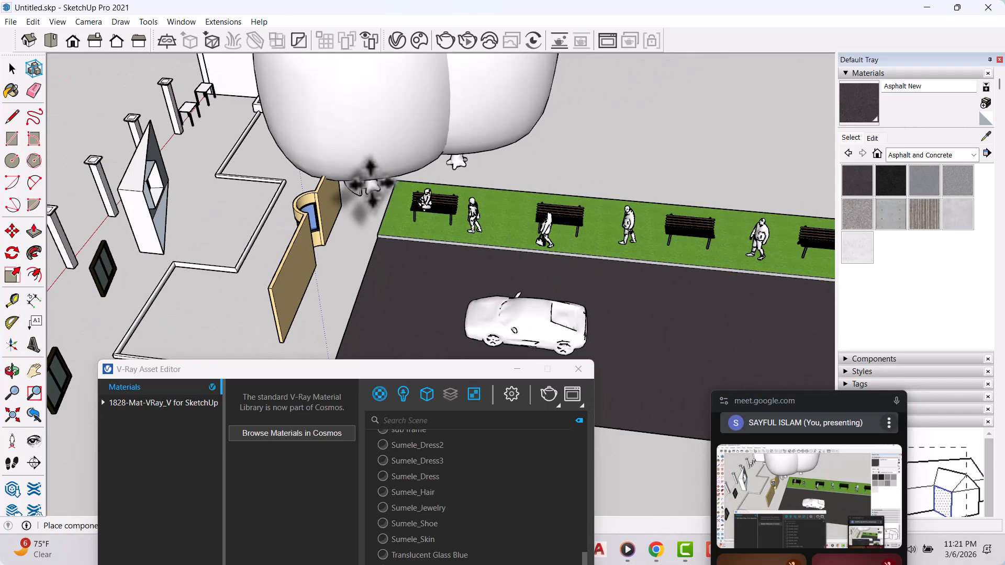
{"action": "scroll", "coordinate": [339, 270], "scroll_direction": "down", "scroll_amount": 4}
{"action": "left_click", "coordinate": [485, 252]}
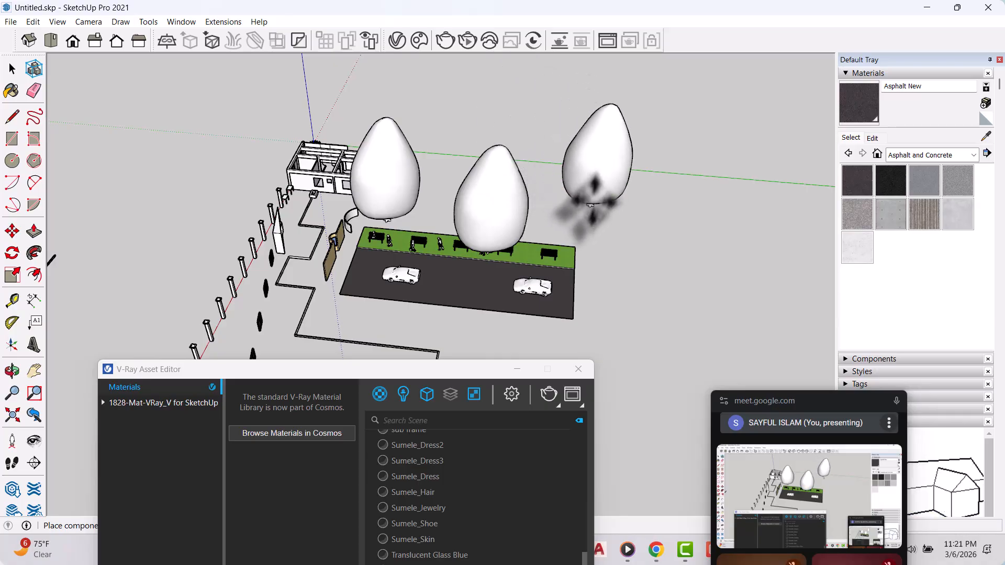
{"action": "left_click", "coordinate": [594, 196]}
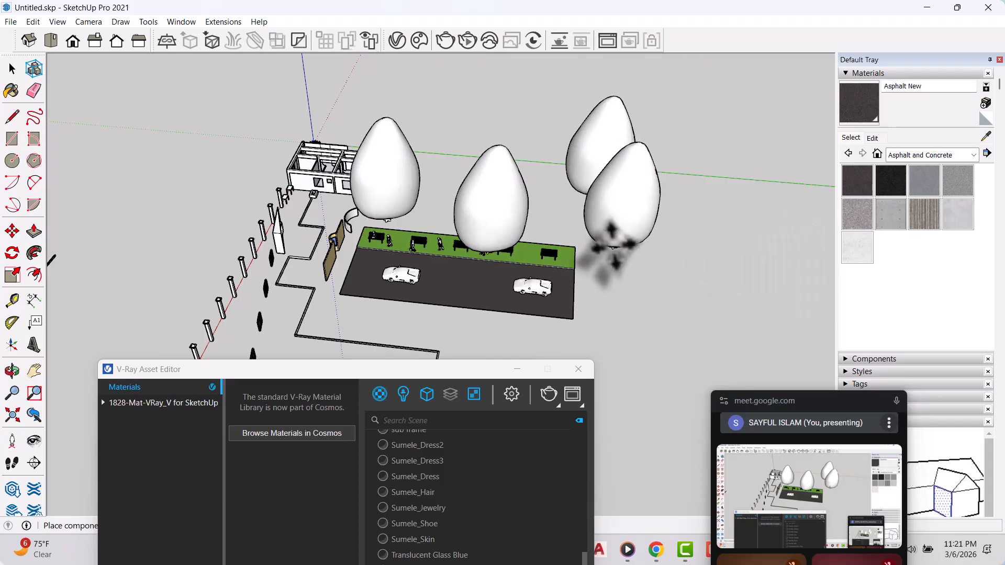
{"action": "left_click", "coordinate": [461, 150]}
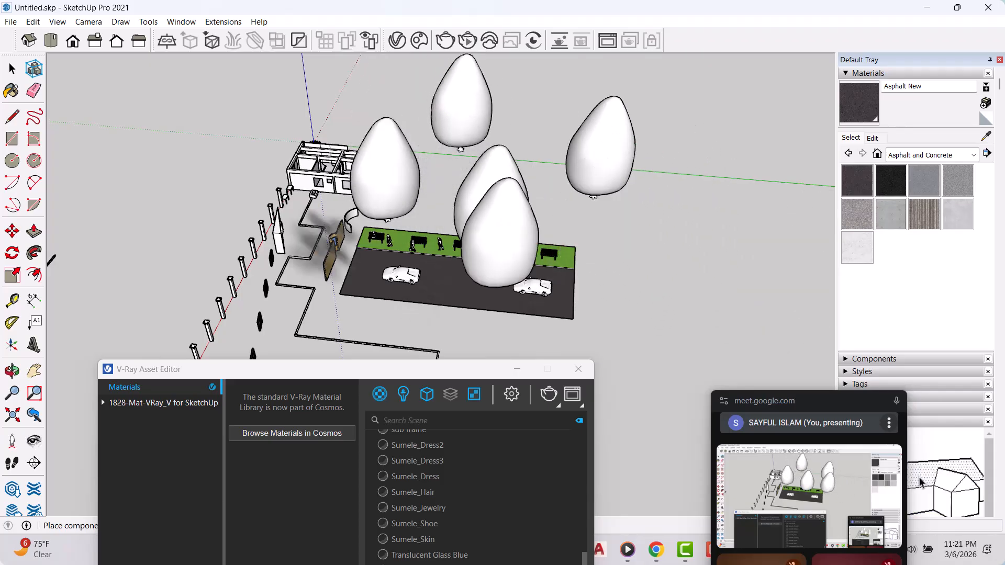
{"action": "left_click", "coordinate": [92, 137]}
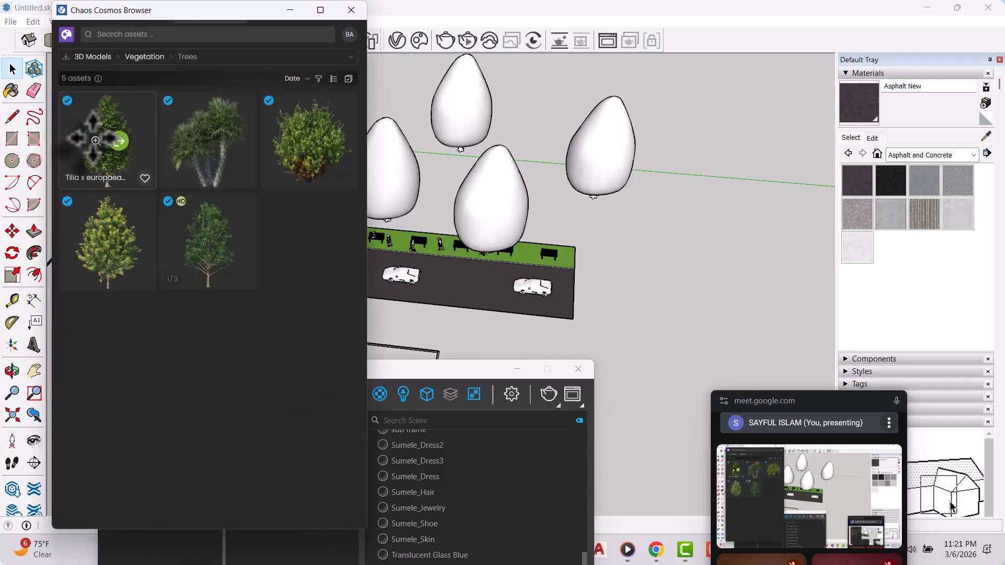
Step: Delete the tree standing on the grass strip and minimise the asset browser
{"action": "left_click", "coordinate": [501, 196]}
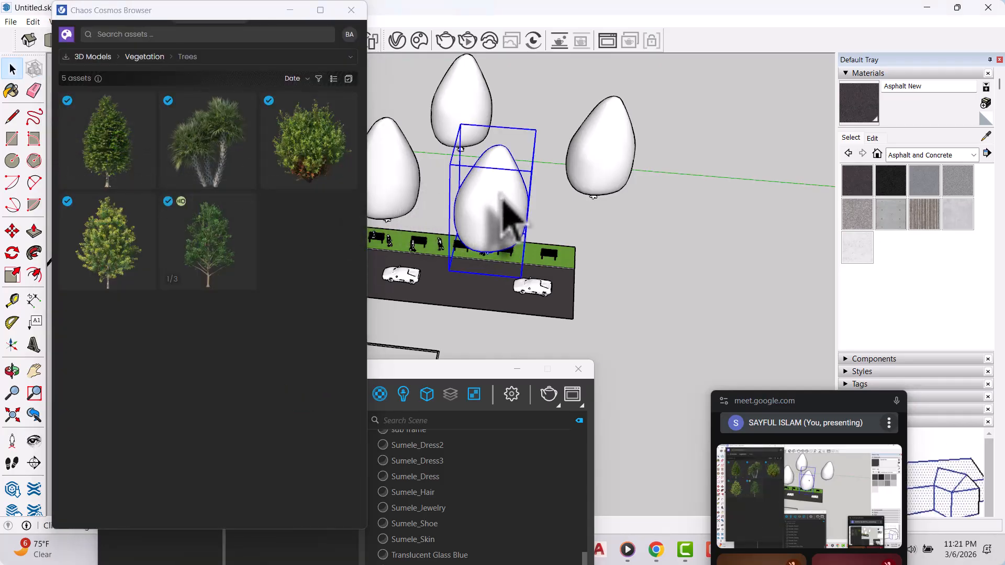
{"action": "key", "text": "Delete"}
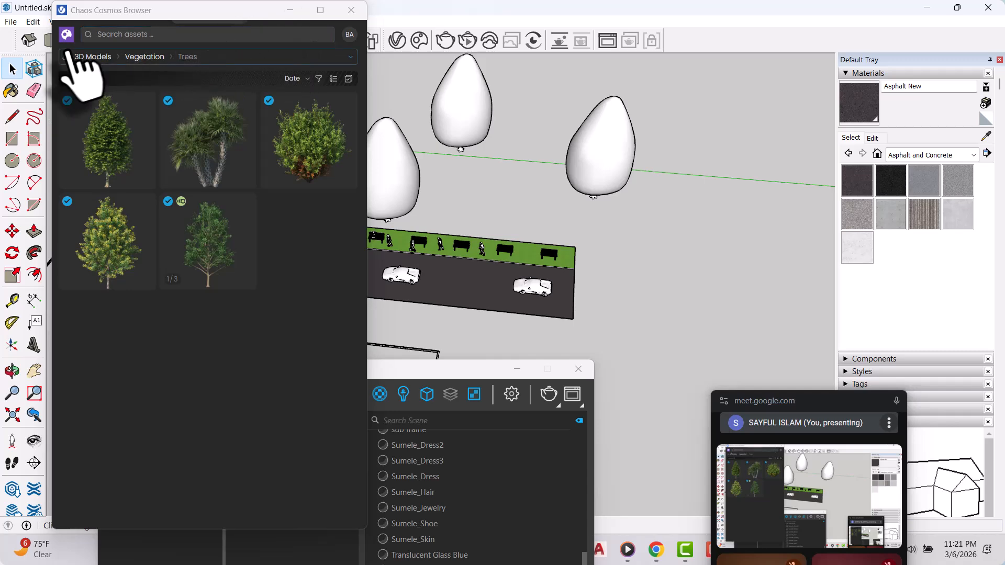
{"action": "left_click", "coordinate": [289, 10]}
{"action": "mouse_move", "coordinate": [471, 303]}
{"action": "middle_mouse_down"}
{"action": "mouse_move", "coordinate": [595, 265]}
{"action": "mouse_move", "coordinate": [536, 203]}
{"action": "mouse_move", "coordinate": [480, 215]}
{"action": "middle_mouse_up"}
{"action": "scroll", "coordinate": [547, 209], "scroll_direction": "up", "scroll_amount": 4}
{"action": "scroll", "coordinate": [499, 266], "scroll_direction": "down", "scroll_amount": 3}
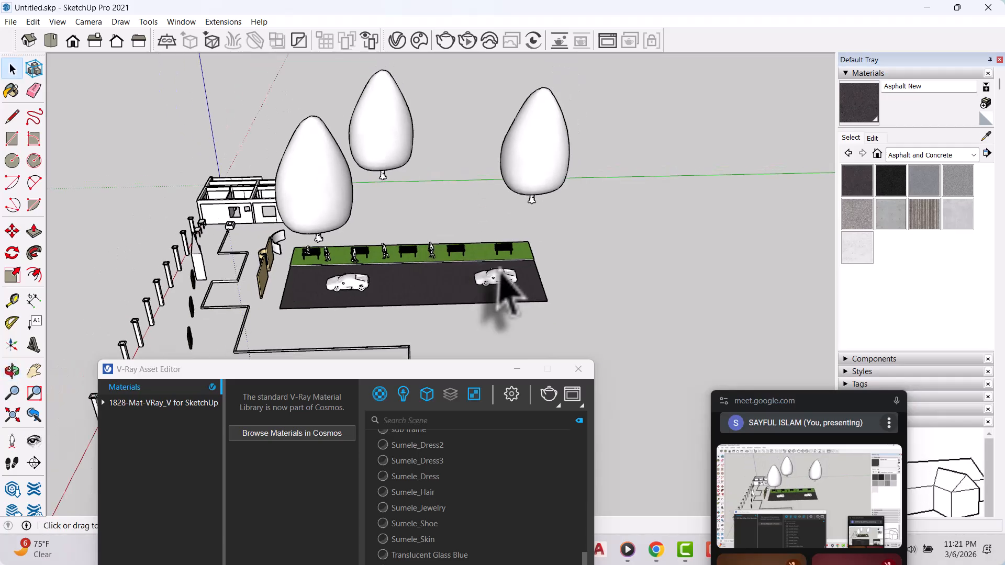
{"action": "mouse_move", "coordinate": [499, 281]}
{"action": "middle_mouse_down"}
{"action": "mouse_move", "coordinate": [411, 67]}
{"action": "mouse_move", "coordinate": [497, 179]}
{"action": "mouse_move", "coordinate": [349, 251]}
{"action": "middle_mouse_up"}
{"action": "scroll", "coordinate": [349, 251], "scroll_direction": "up", "scroll_amount": 3}
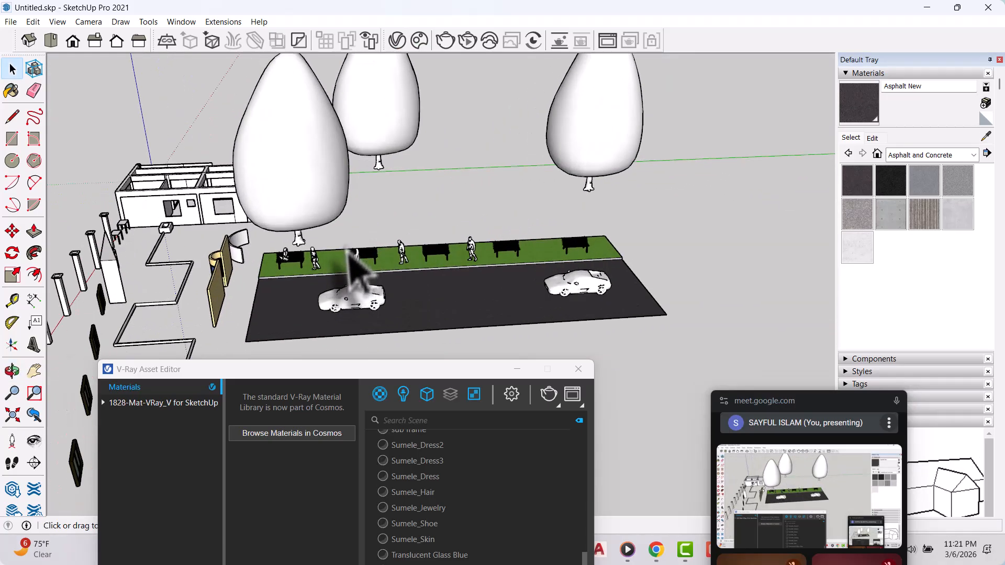
Step: Browse the downloaded V-Ray Material Library collections in Chaos Cosmos and minimise the asset browser
{"action": "left_click", "coordinate": [272, 433]}
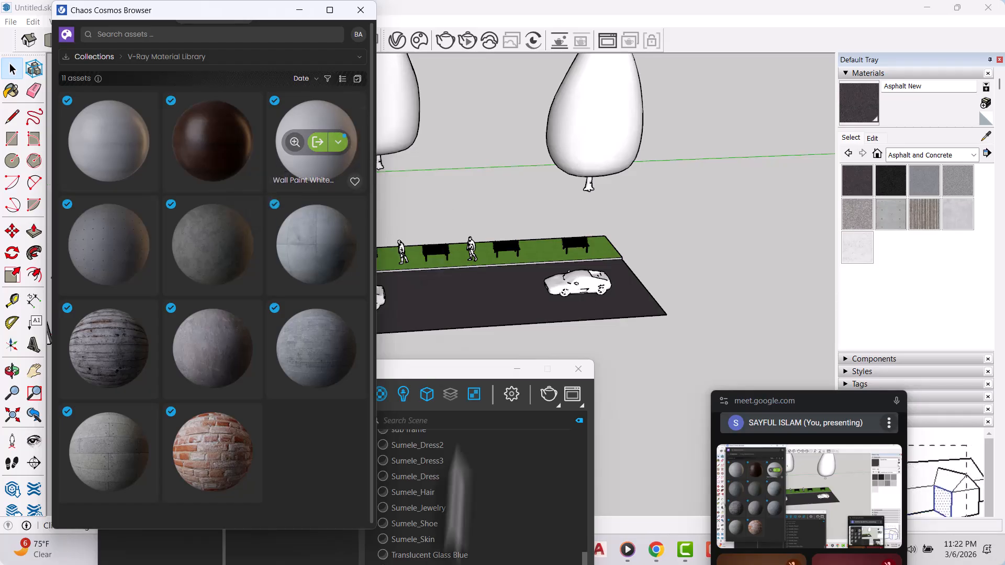
{"action": "left_click", "coordinate": [257, 59]}
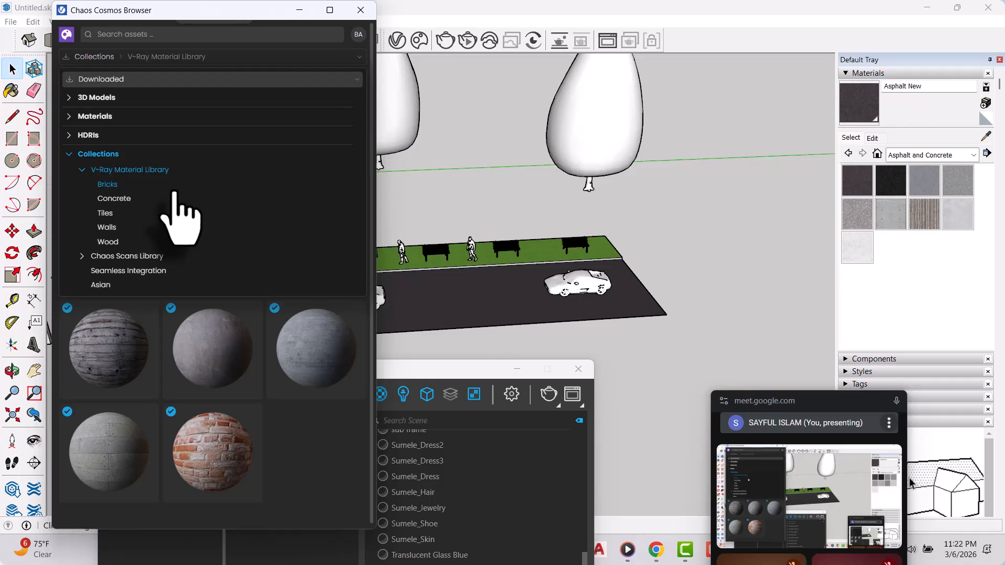
{"action": "left_click", "coordinate": [300, 10]}
Step: Render the view framing the benches, people, cars and trees, stop the render and close the frame buffer
{"action": "scroll", "coordinate": [460, 325], "scroll_direction": "up", "scroll_amount": 4}
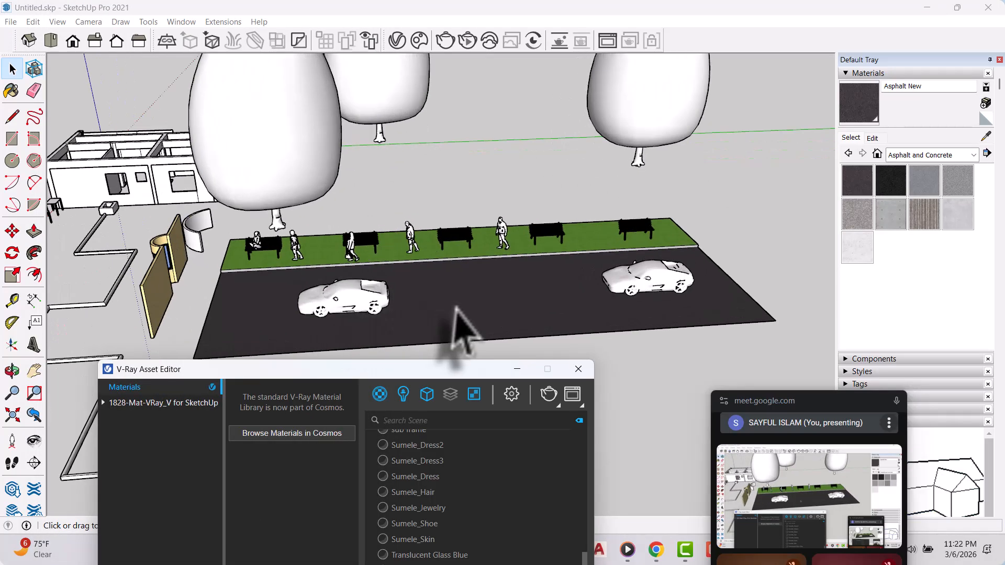
{"action": "scroll", "coordinate": [393, 336], "scroll_direction": "down", "scroll_amount": 3}
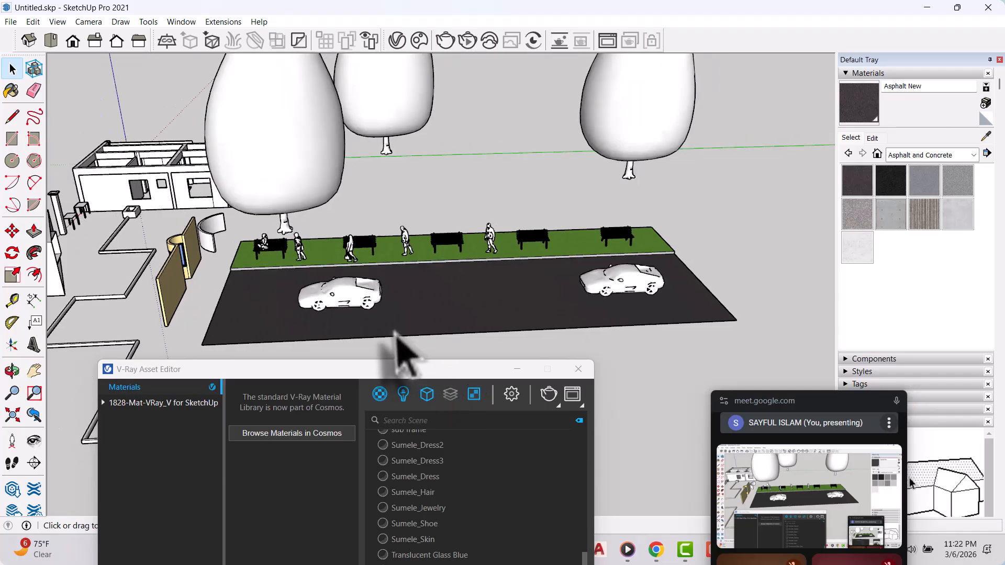
{"action": "scroll", "coordinate": [675, 123], "scroll_direction": "up", "scroll_amount": 2}
{"action": "scroll", "coordinate": [570, 183], "scroll_direction": "down", "scroll_amount": 1}
{"action": "mouse_move", "coordinate": [563, 217]}
{"action": "middle_mouse_down"}
{"action": "mouse_move", "coordinate": [637, 280]}
{"action": "mouse_move", "coordinate": [487, 234]}
{"action": "mouse_move", "coordinate": [498, 257]}
{"action": "mouse_move", "coordinate": [455, 231]}
{"action": "mouse_move", "coordinate": [440, 256]}
{"action": "middle_mouse_up"}
{"action": "scroll", "coordinate": [473, 273], "scroll_direction": "up", "scroll_amount": 3}
{"action": "scroll", "coordinate": [448, 236], "scroll_direction": "up", "scroll_amount": 4}
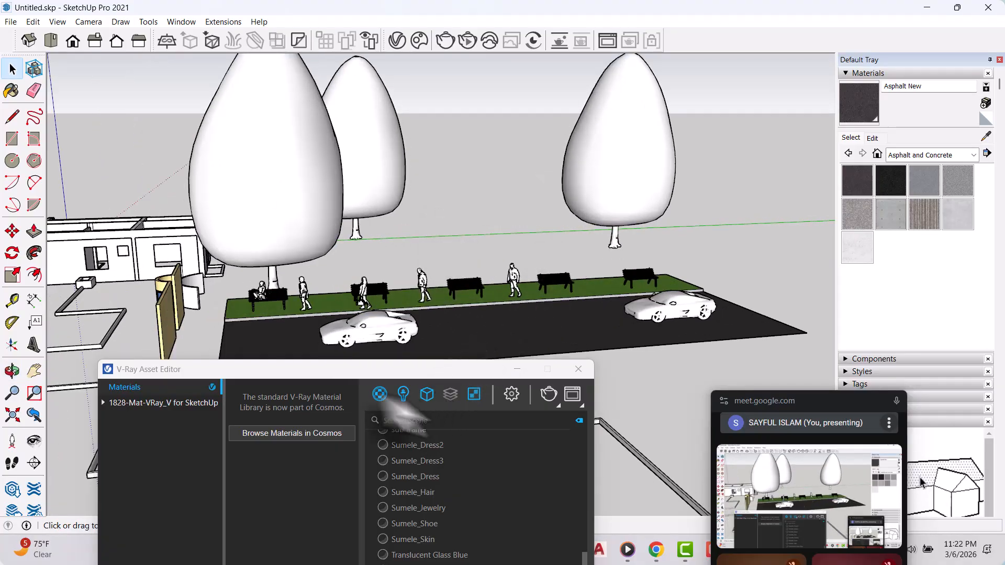
{"action": "left_click", "coordinate": [549, 395]}
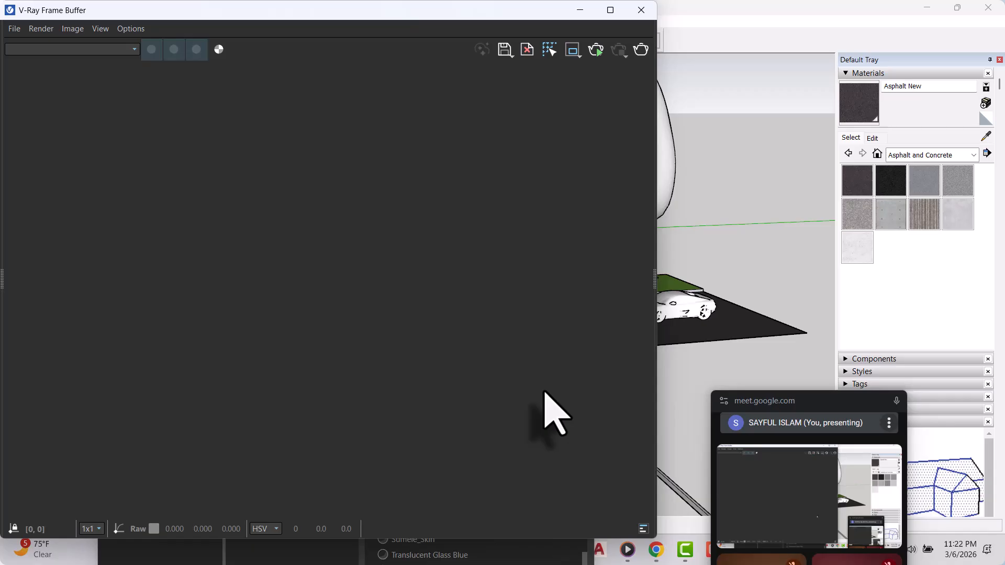
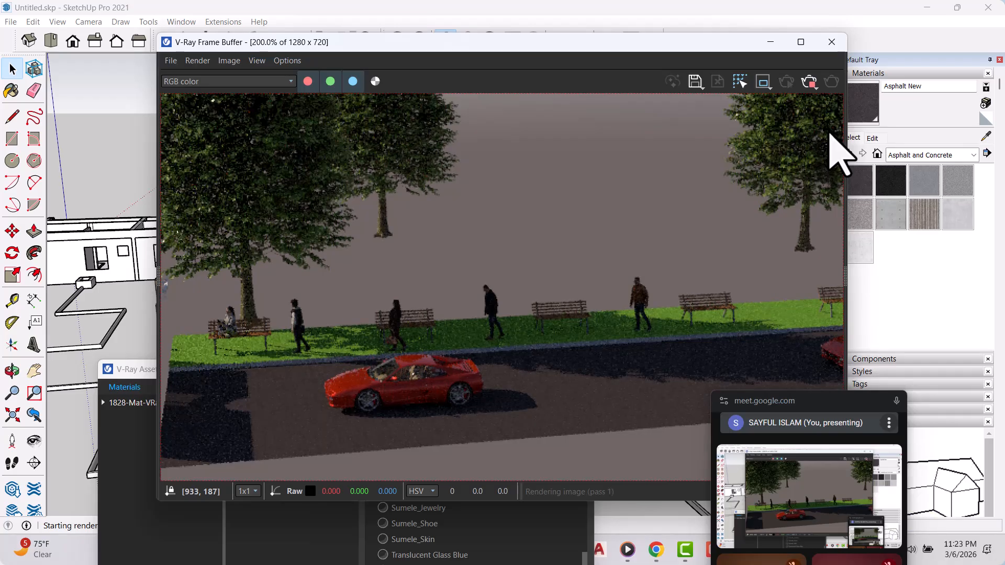
{"action": "left_click", "coordinate": [806, 81]}
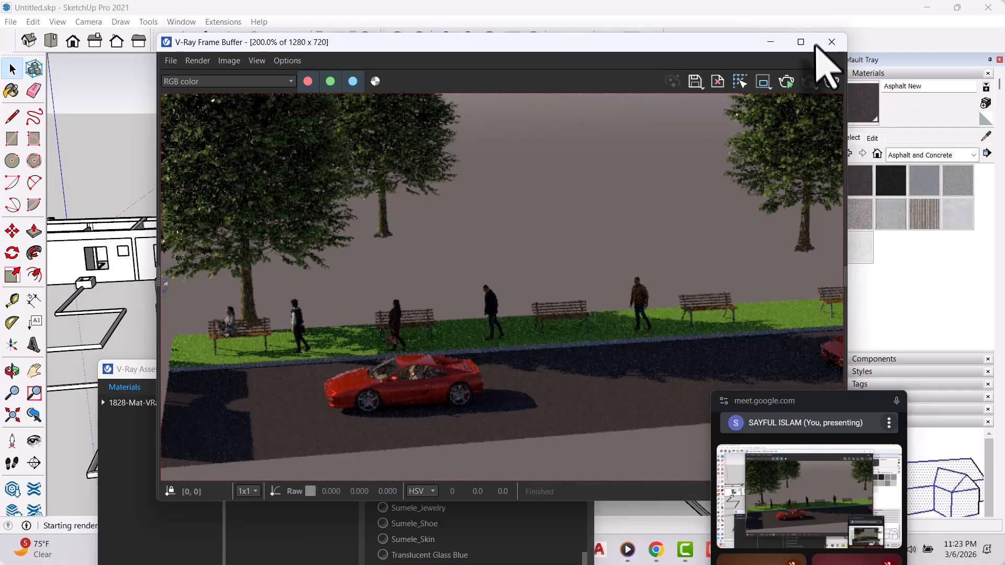
{"action": "left_click", "coordinate": [831, 42]}
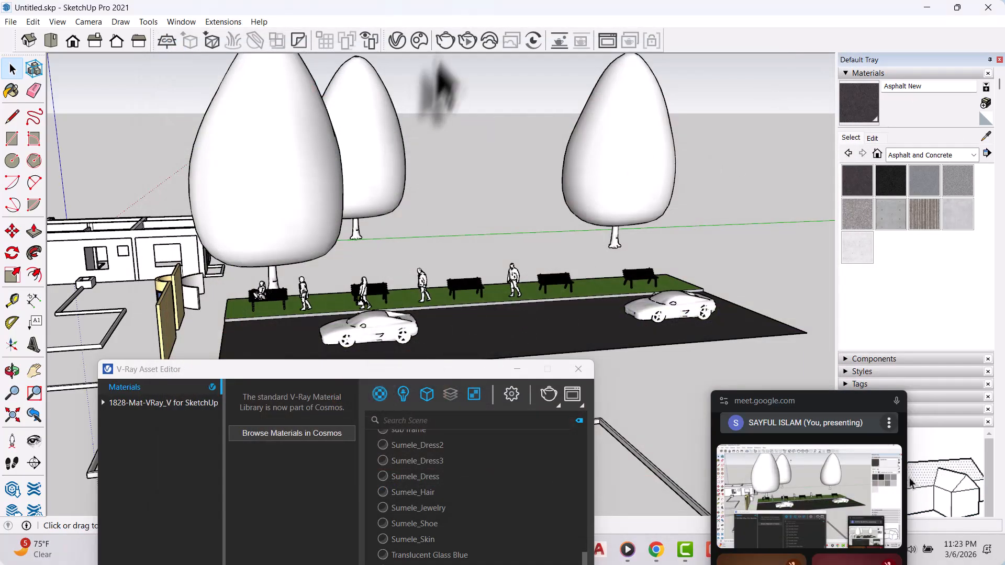
Step: Start an interactive render framed on the first benches and nearest car, and maximise the frame buffer without the meeting window covering it
{"action": "left_click", "coordinate": [468, 40]}
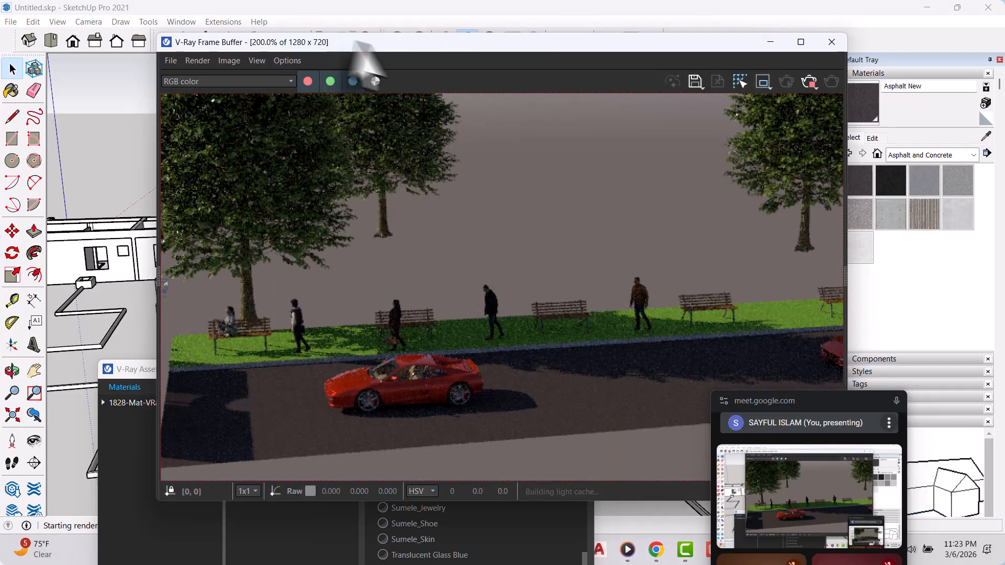
{"action": "left_click_drag", "start_coordinate": [379, 48], "coordinate": [683, 16]}
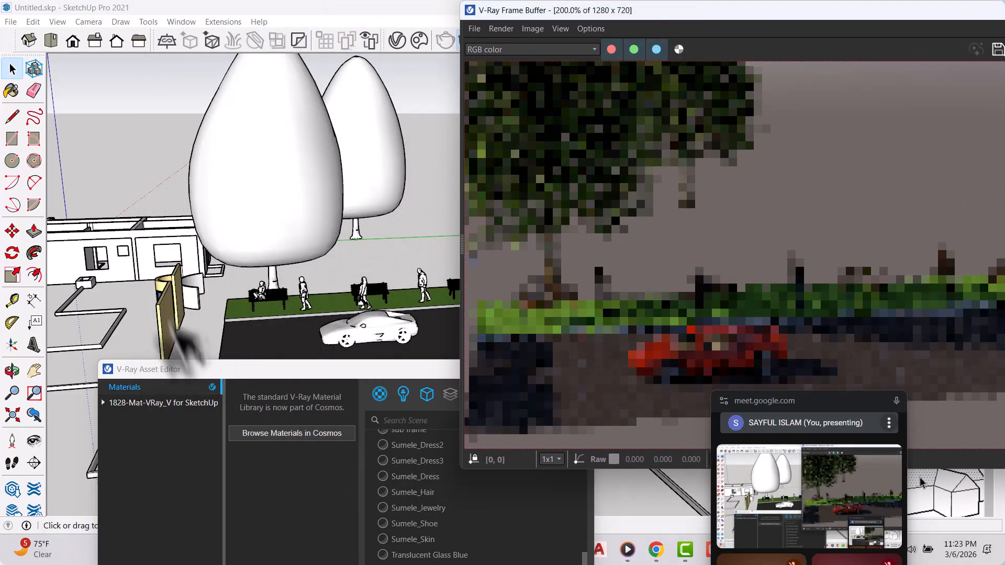
{"action": "scroll", "coordinate": [174, 286], "scroll_direction": "up", "scroll_amount": 4}
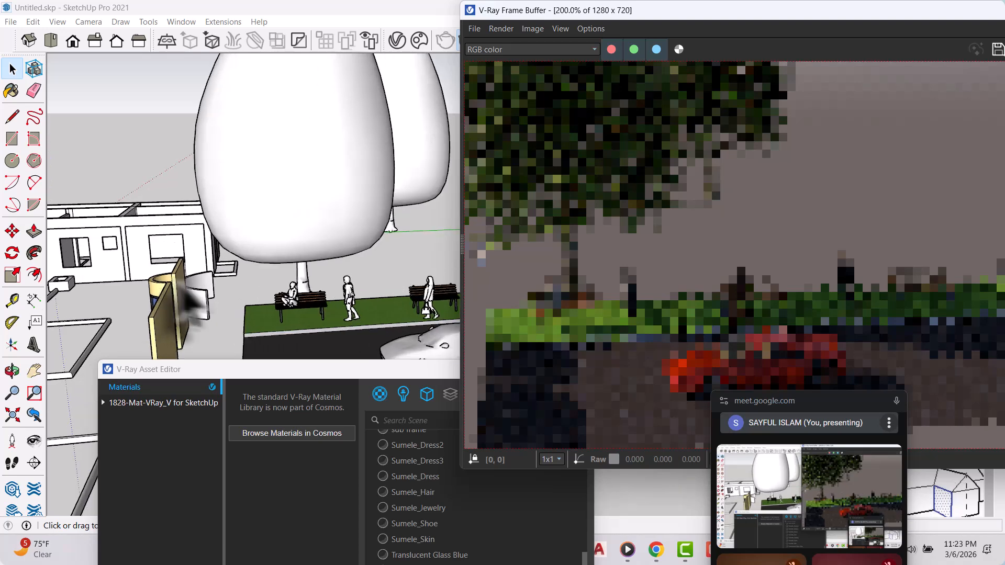
{"action": "scroll", "coordinate": [259, 332], "scroll_direction": "up", "scroll_amount": 3}
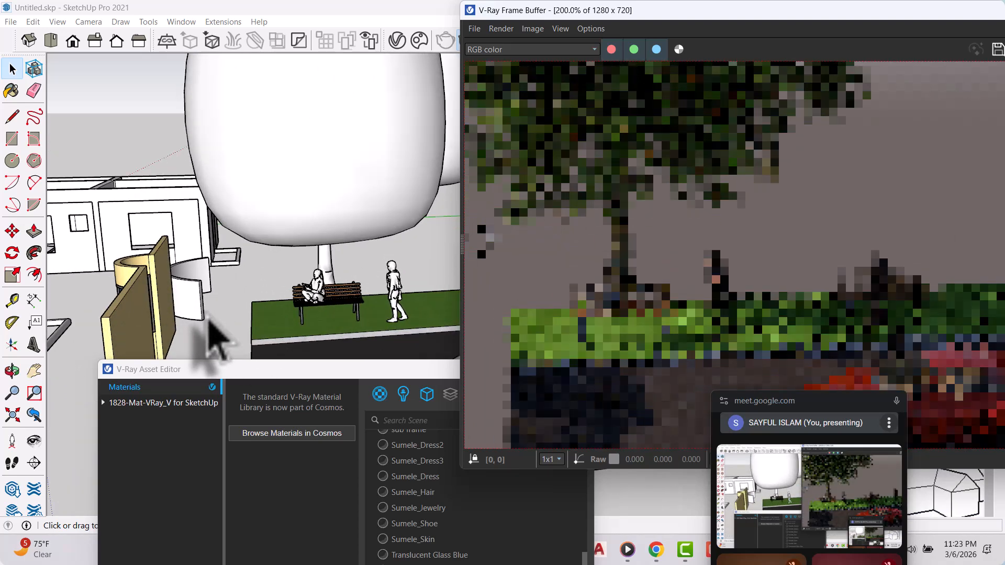
{"action": "scroll", "coordinate": [211, 326], "scroll_direction": "up", "scroll_amount": 2}
{"action": "scroll", "coordinate": [204, 330], "scroll_direction": "up", "scroll_amount": 1}
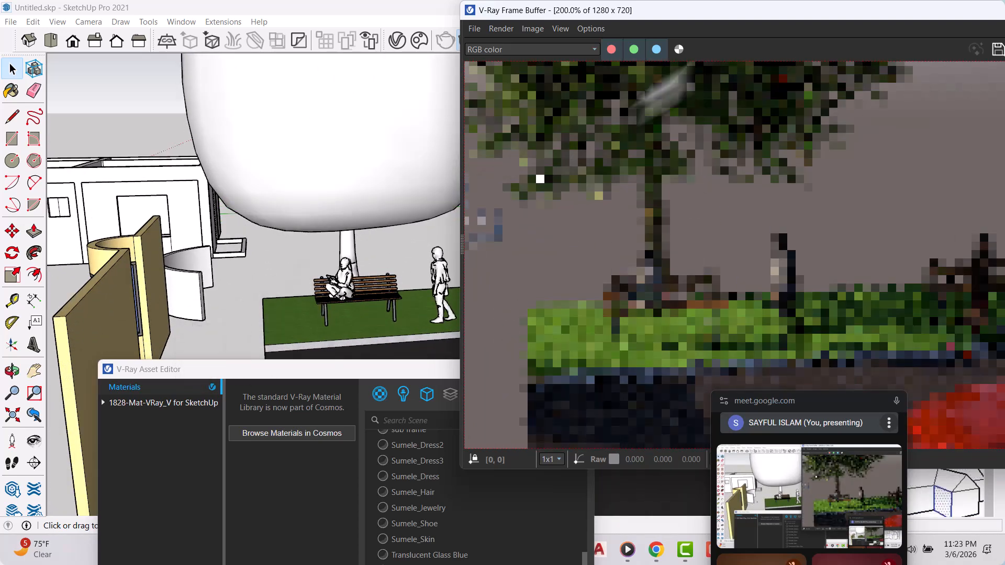
{"action": "left_click_drag", "start_coordinate": [714, 11], "coordinate": [374, 33]}
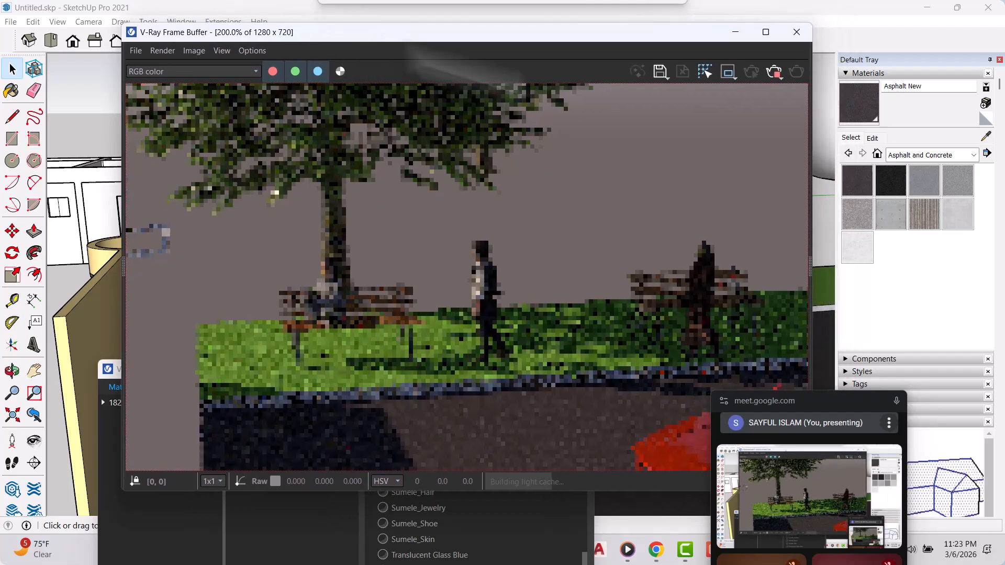
{"action": "left_click", "coordinate": [766, 32]}
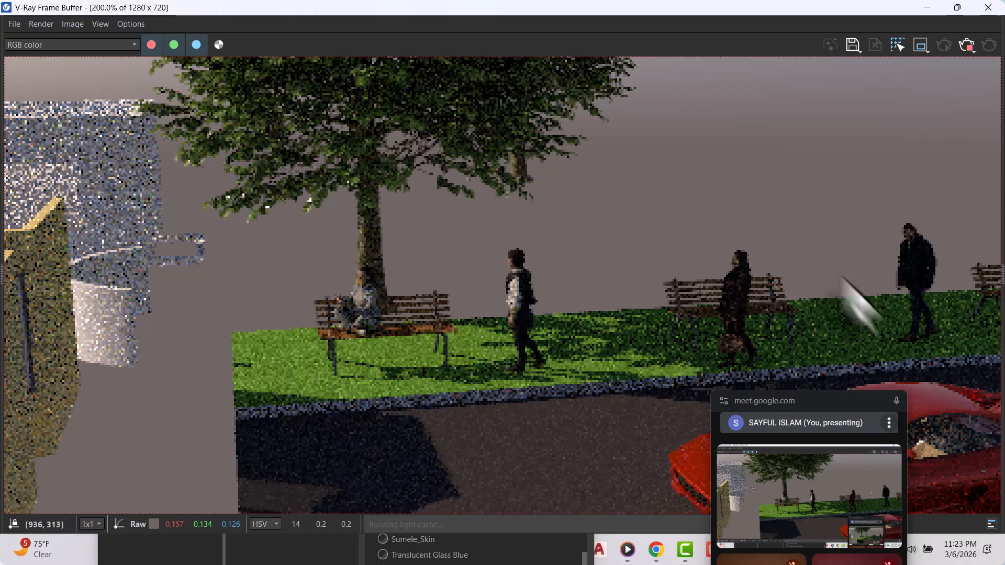
{"action": "left_click_drag", "start_coordinate": [826, 403], "coordinate": [822, 559]}
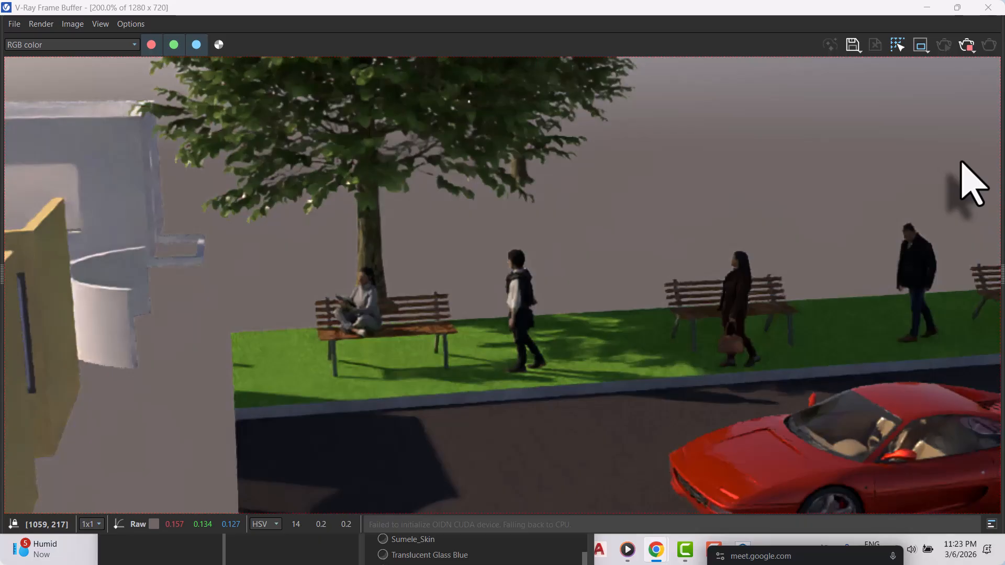
Step: Examine the rendered people, benches, tree and red car at different magnifications in the frame buffer
{"action": "scroll", "coordinate": [471, 233], "scroll_direction": "down", "scroll_amount": 5}
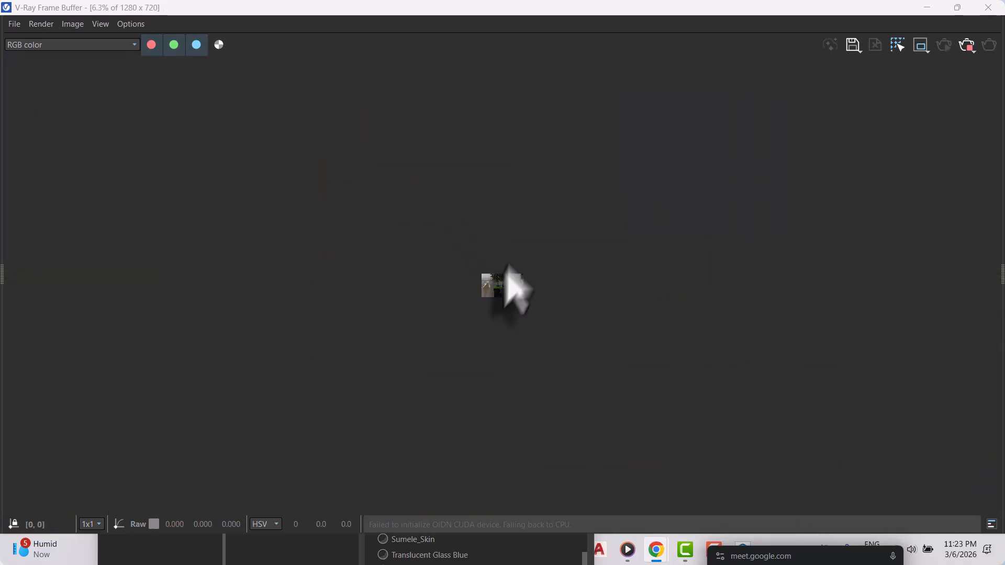
{"action": "scroll", "coordinate": [494, 296], "scroll_direction": "up", "scroll_amount": 3}
{"action": "scroll", "coordinate": [495, 297], "scroll_direction": "up", "scroll_amount": 1}
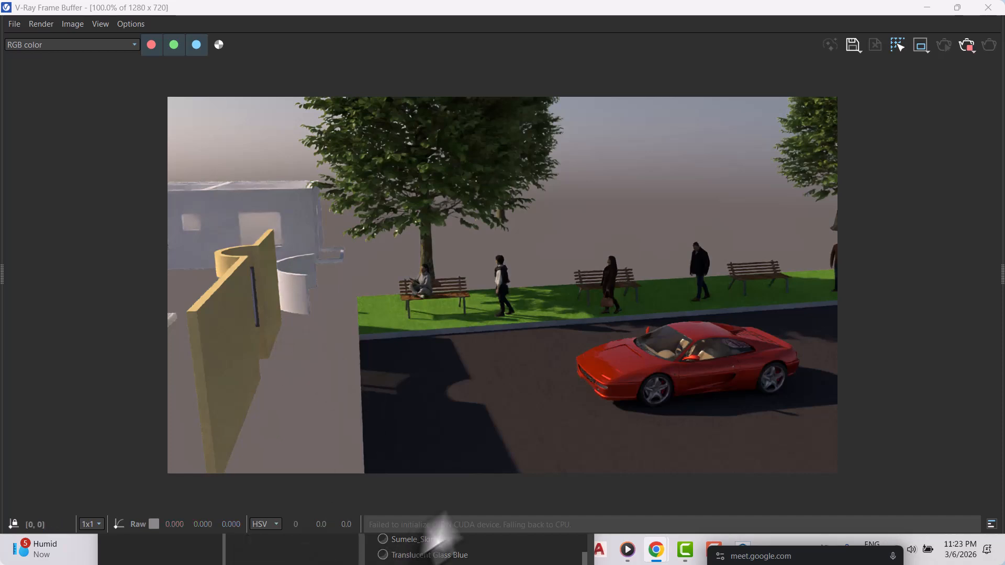
{"action": "scroll", "coordinate": [681, 392], "scroll_direction": "down", "scroll_amount": 1}
{"action": "scroll", "coordinate": [605, 356], "scroll_direction": "up", "scroll_amount": 1}
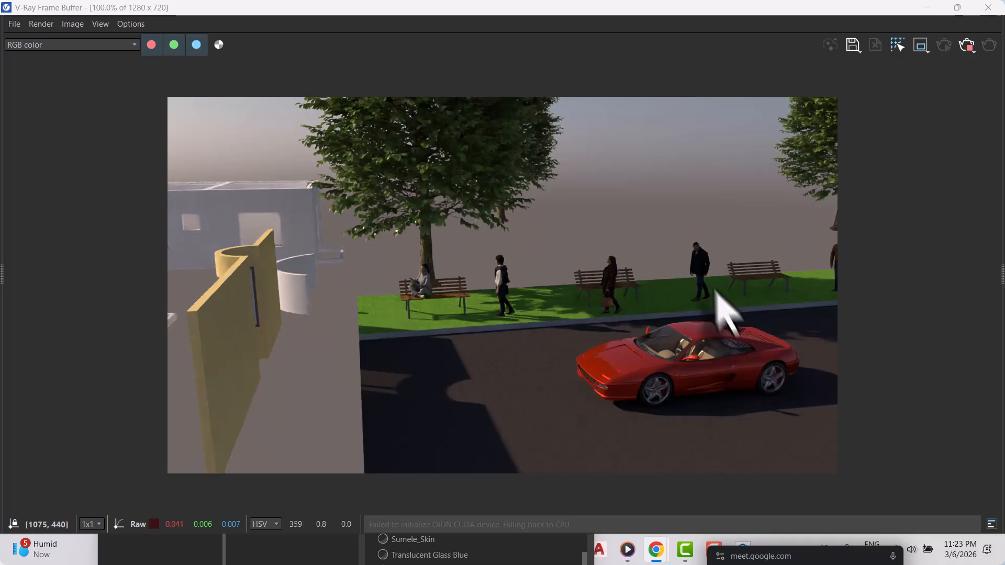
{"action": "scroll", "coordinate": [716, 291], "scroll_direction": "up", "scroll_amount": 2}
{"action": "scroll", "coordinate": [393, 264], "scroll_direction": "up", "scroll_amount": 1}
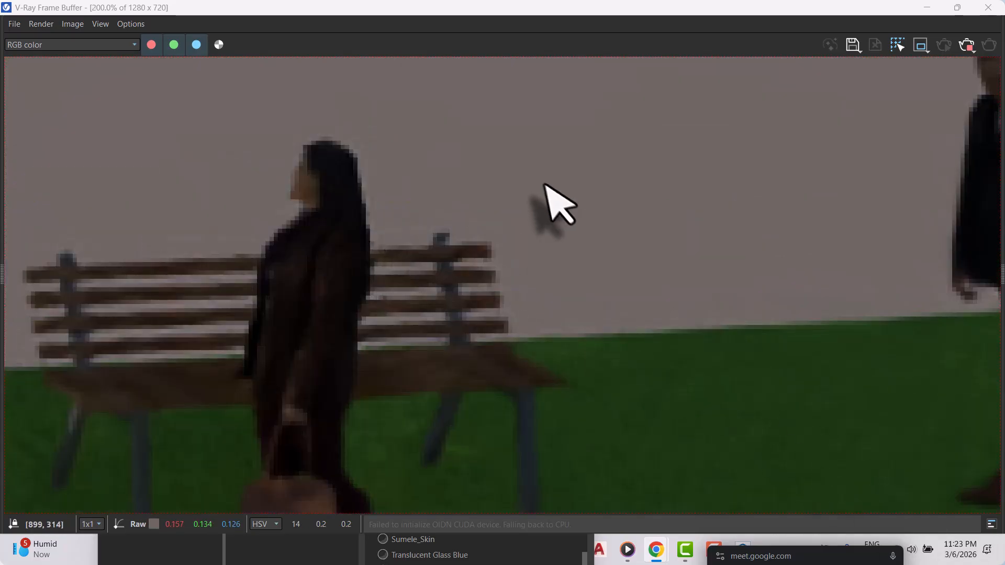
{"action": "scroll", "coordinate": [667, 269], "scroll_direction": "down", "scroll_amount": 2}
{"action": "scroll", "coordinate": [497, 307], "scroll_direction": "up", "scroll_amount": 1}
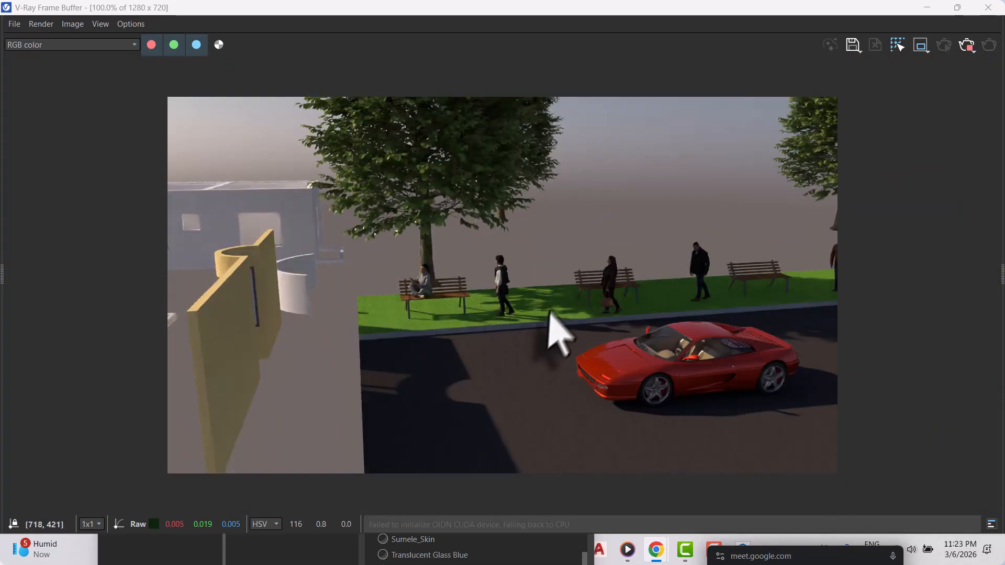
Step: Stop the interactive render and minimise the frame buffer and the V-Ray Asset Editor
{"action": "left_click", "coordinate": [966, 44]}
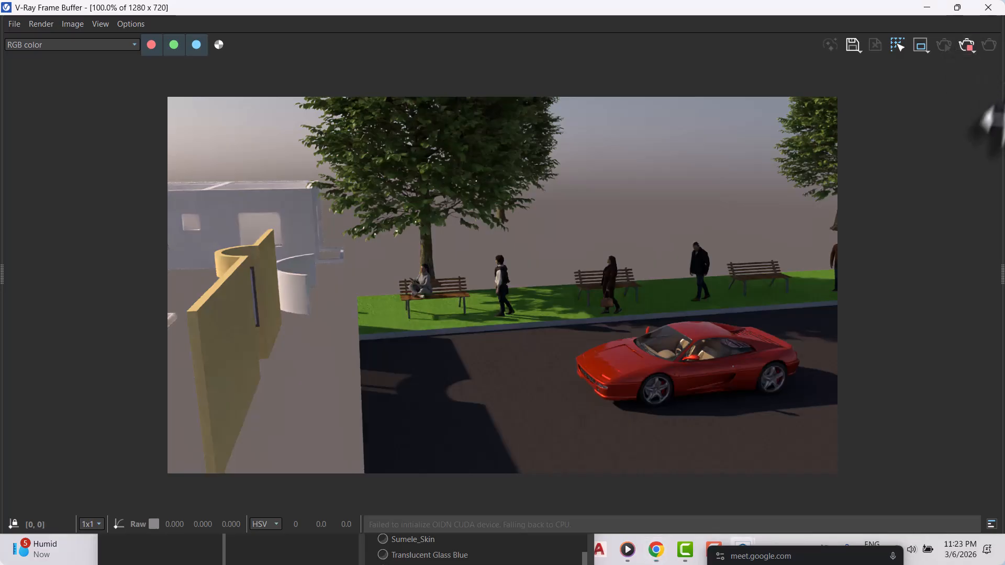
{"action": "left_click", "coordinate": [926, 8]}
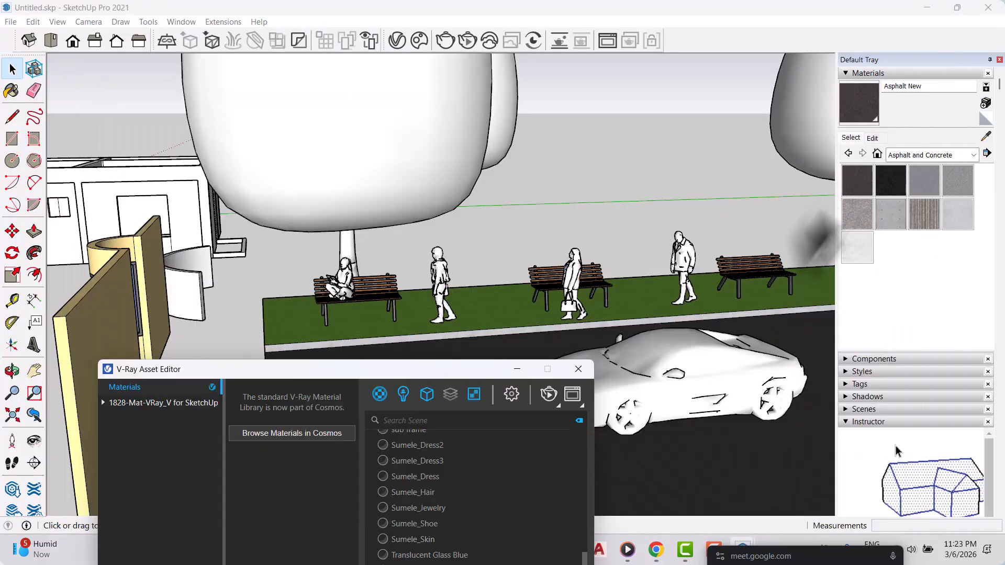
{"action": "left_click", "coordinate": [516, 369]}
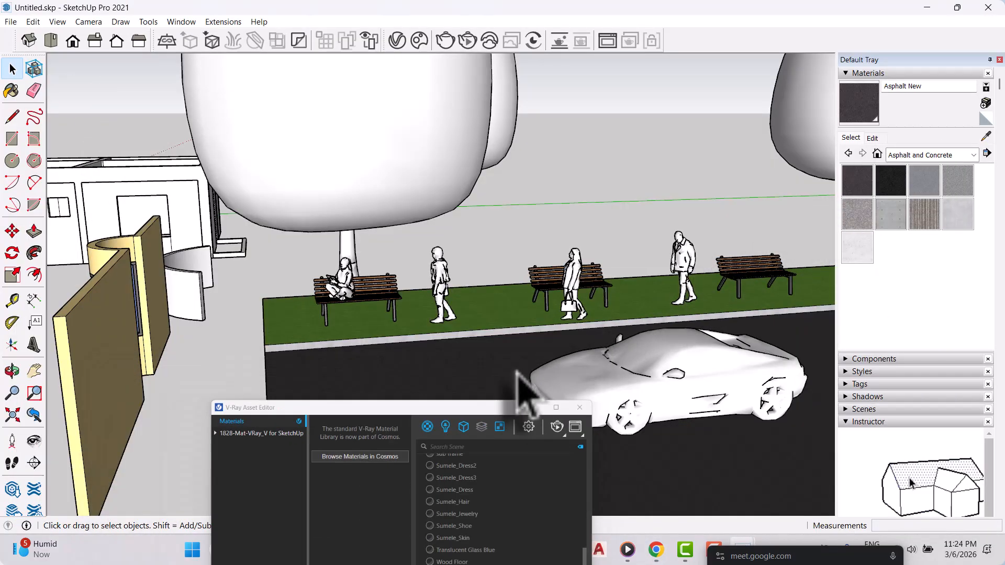
Step: Examine the grass strip with its benches and people from above and along its length
{"action": "scroll", "coordinate": [570, 330], "scroll_direction": "down", "scroll_amount": 5}
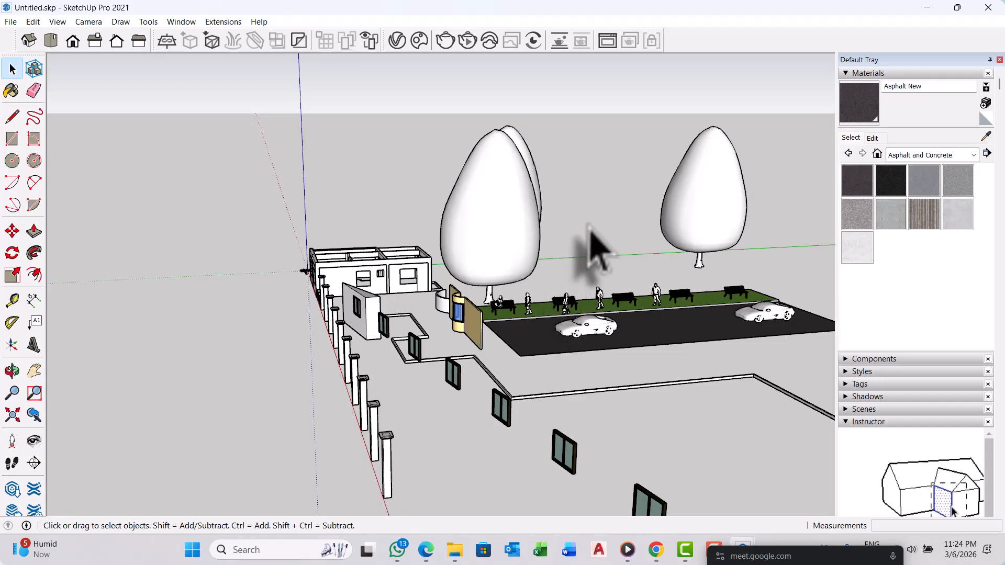
{"action": "middle_click_drag", "start_coordinate": [596, 267], "coordinate": [628, 291]}
{"action": "scroll", "coordinate": [651, 315], "scroll_direction": "up", "scroll_amount": 8}
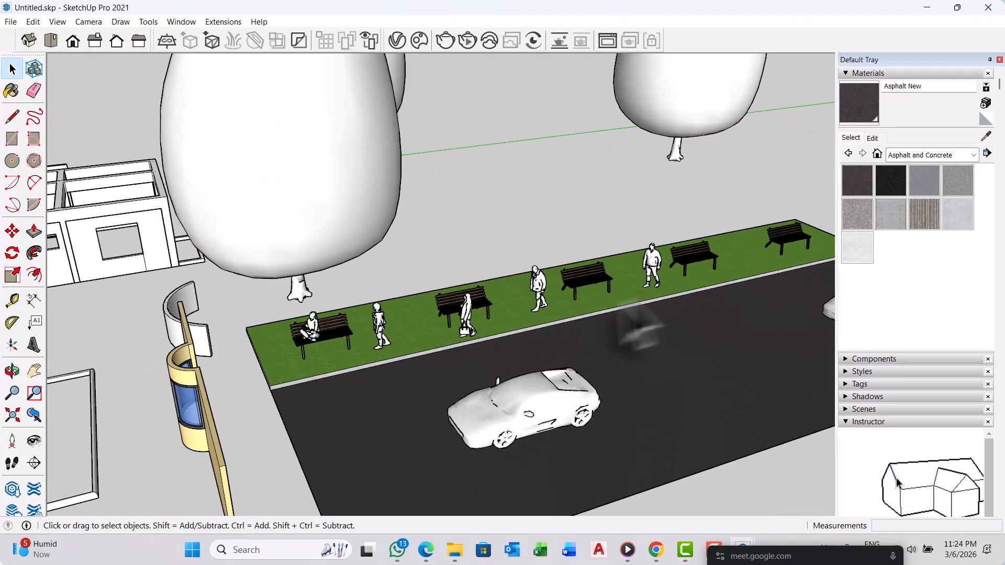
{"action": "middle_click_drag", "start_coordinate": [639, 337], "coordinate": [632, 264]}
{"action": "scroll", "coordinate": [629, 253], "scroll_direction": "up", "scroll_amount": 4}
{"action": "scroll", "coordinate": [594, 307], "scroll_direction": "down", "scroll_amount": 4}
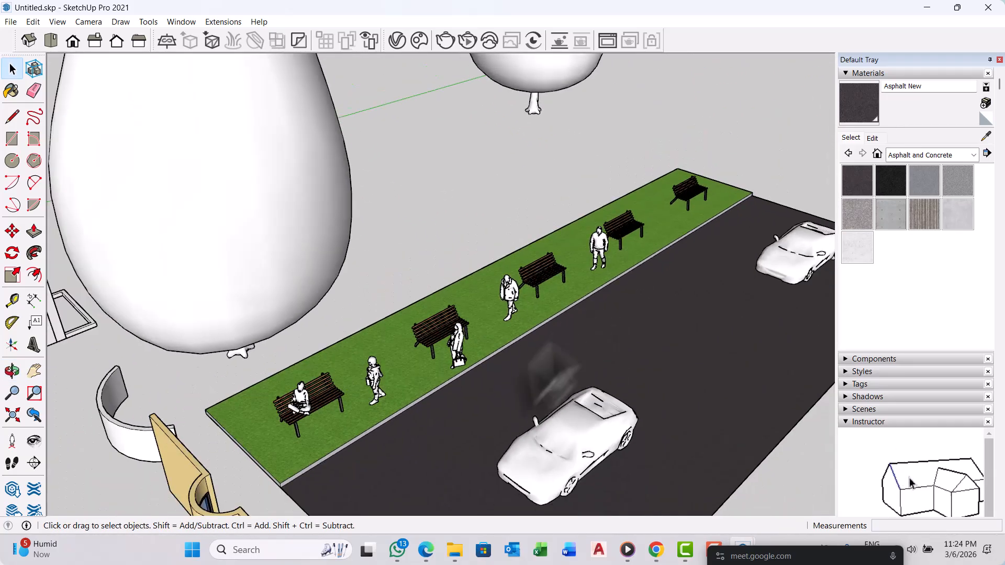
{"action": "middle_click_drag", "start_coordinate": [395, 420], "coordinate": [507, 439]}
{"action": "scroll", "coordinate": [474, 416], "scroll_direction": "up", "scroll_amount": 3}
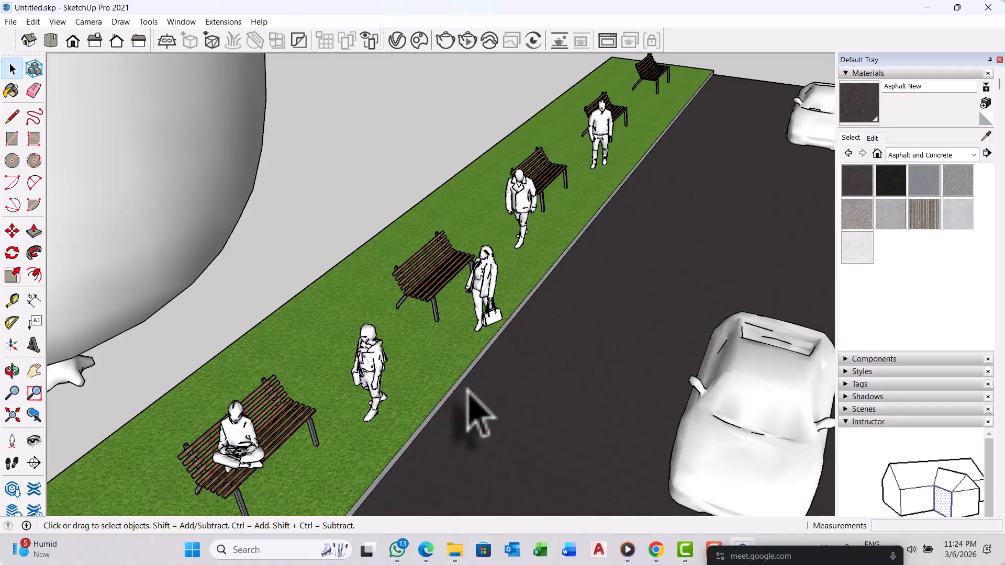
{"action": "scroll", "coordinate": [523, 411], "scroll_direction": "down", "scroll_amount": 10}
{"action": "middle_click_drag", "start_coordinate": [497, 388], "coordinate": [424, 340]}
{"action": "scroll", "coordinate": [471, 370], "scroll_direction": "up", "scroll_amount": 6}
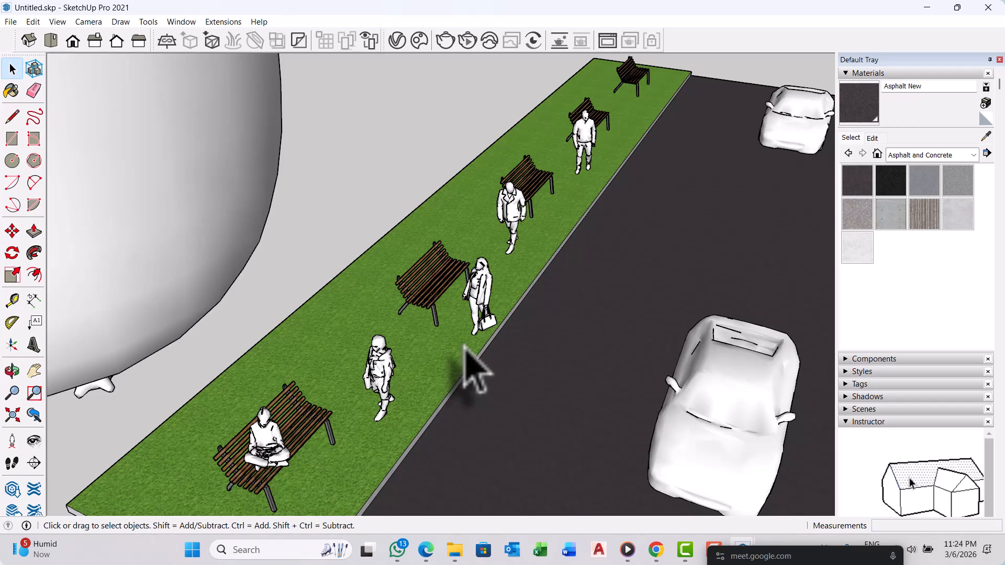
Step: Draw a small circle on the grass near the strip's rear edge, beside the second bench
{"action": "key", "text": "c"}
{"action": "scroll", "coordinate": [460, 366], "scroll_direction": "up", "scroll_amount": 5}
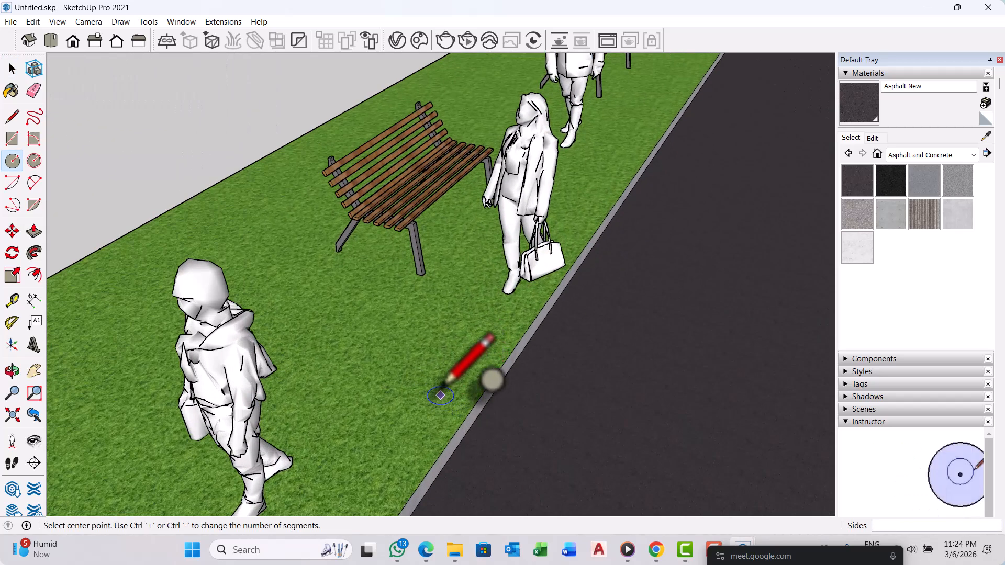
{"action": "left_click", "coordinate": [415, 372]}
{"action": "key", "text": "Escape"}
{"action": "scroll", "coordinate": [459, 369], "scroll_direction": "down", "scroll_amount": 4}
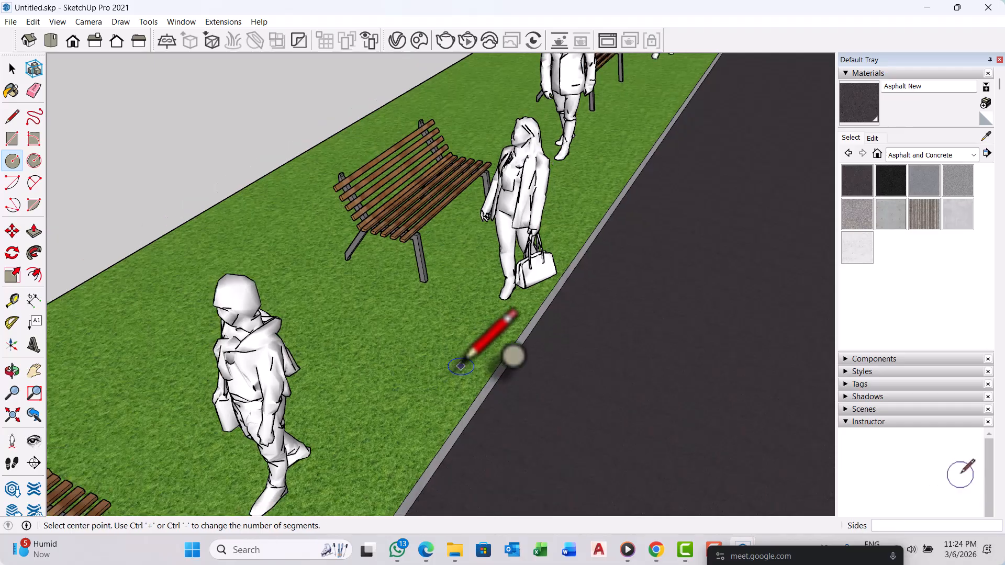
{"action": "scroll", "coordinate": [313, 293], "scroll_direction": "up", "scroll_amount": 4}
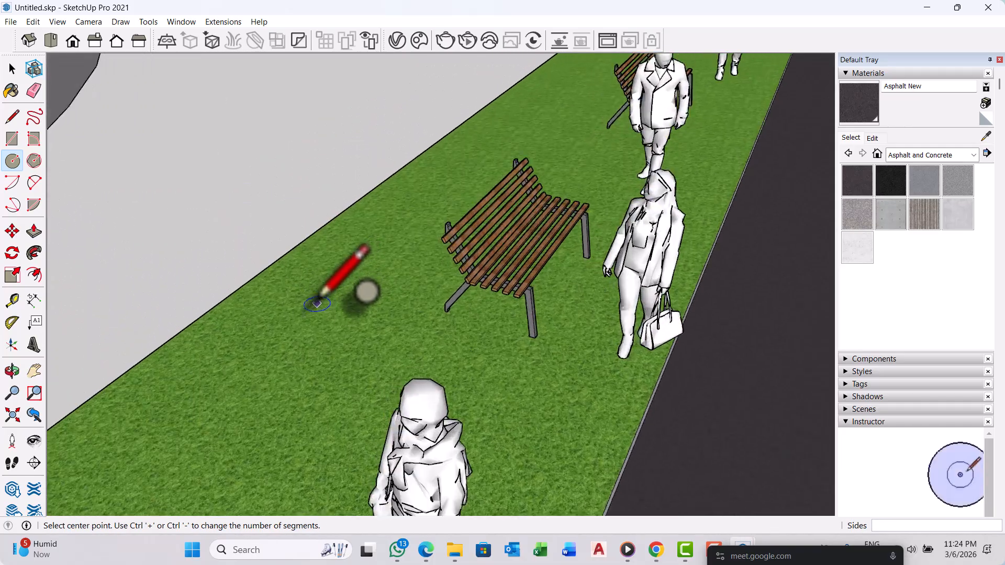
{"action": "left_click", "coordinate": [280, 313]}
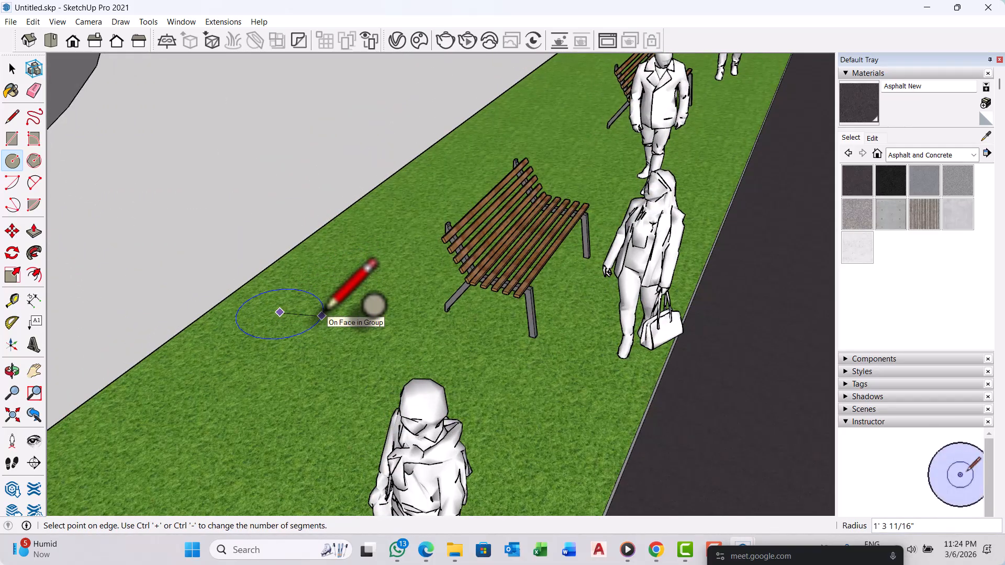
{"action": "scroll", "coordinate": [296, 310], "scroll_direction": "up", "scroll_amount": 2}
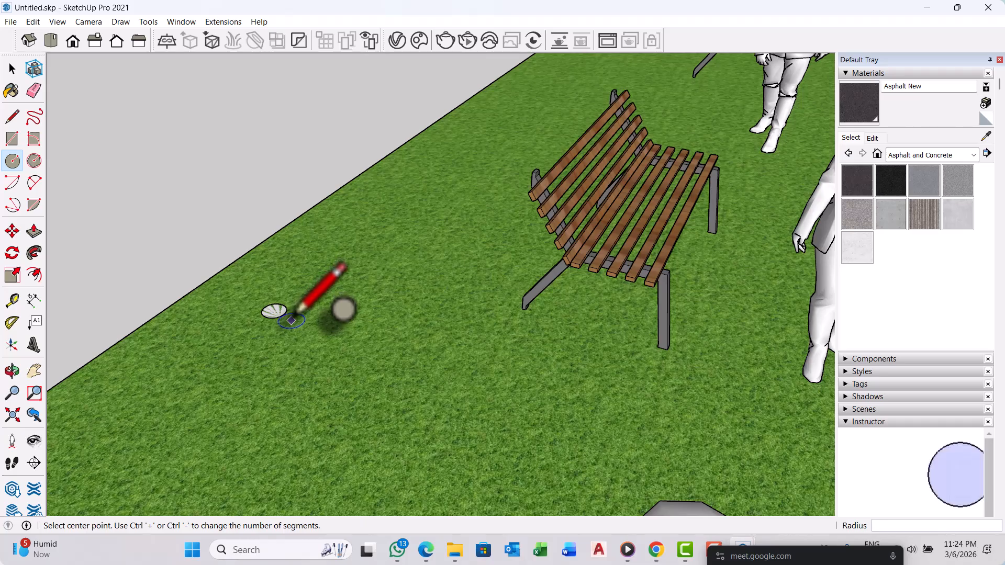
Step: Extrude the small circle on the grass 15' upward into a slender vertical pole
{"action": "key", "text": "p"}
{"action": "scroll", "coordinate": [272, 320], "scroll_direction": "up", "scroll_amount": 3}
{"action": "left_click_drag", "start_coordinate": [272, 321], "coordinate": [285, 230]}
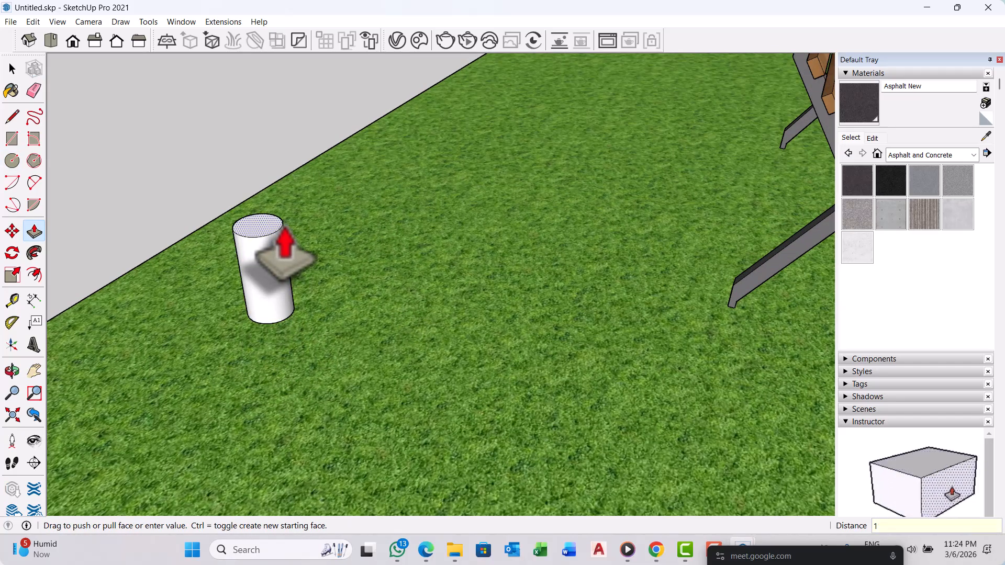
{"action": "type", "text": "15"}
{"action": "key", "text": "Return"}
{"action": "scroll", "coordinate": [366, 390], "scroll_direction": "down", "scroll_amount": 6}
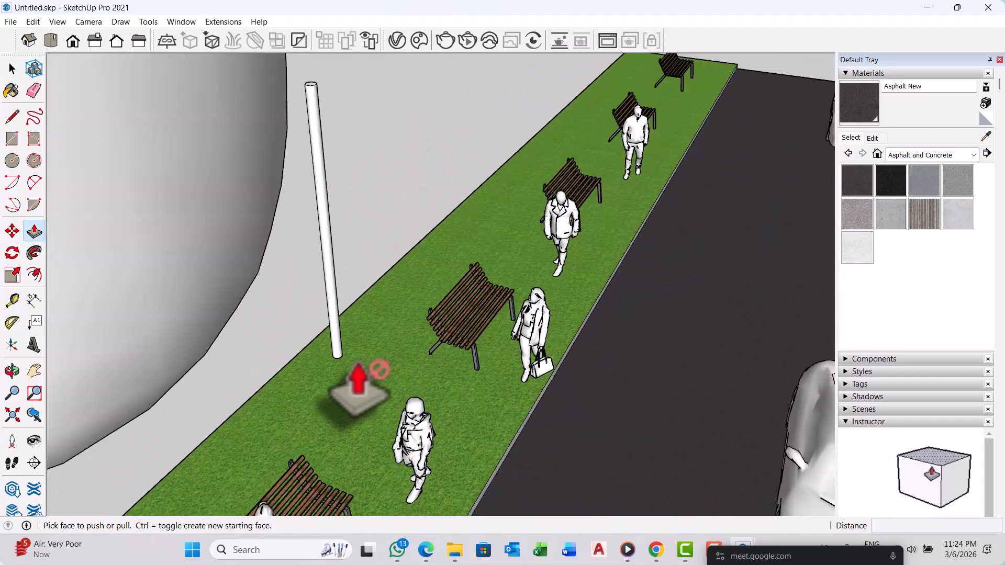
{"action": "middle_click_drag", "start_coordinate": [359, 380], "coordinate": [399, 336]}
{"action": "scroll", "coordinate": [370, 265], "scroll_direction": "up", "scroll_amount": 5}
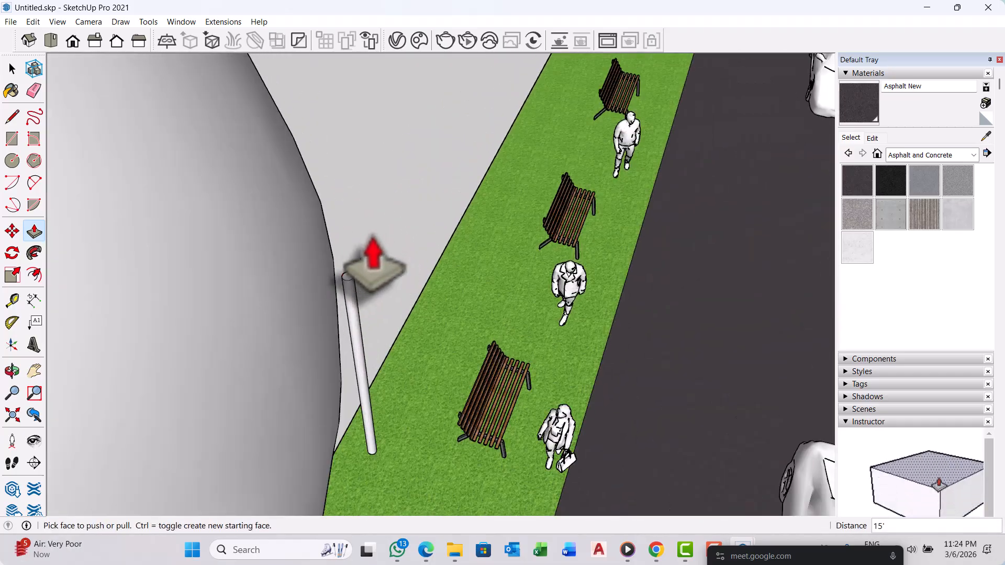
Step: Offset the edge of the pole's top face inward by 1" to form a smaller concentric circle
{"action": "key", "text": "space"}
{"action": "scroll", "coordinate": [337, 324], "scroll_direction": "up", "scroll_amount": 3}
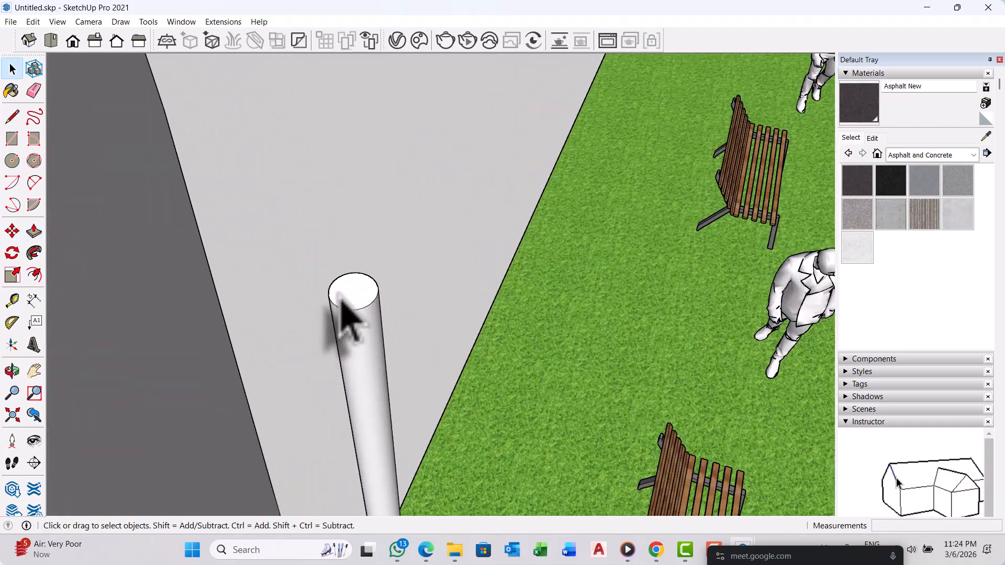
{"action": "scroll", "coordinate": [343, 303], "scroll_direction": "up", "scroll_amount": 3}
{"action": "key", "text": "f"}
{"action": "left_click", "coordinate": [334, 294]}
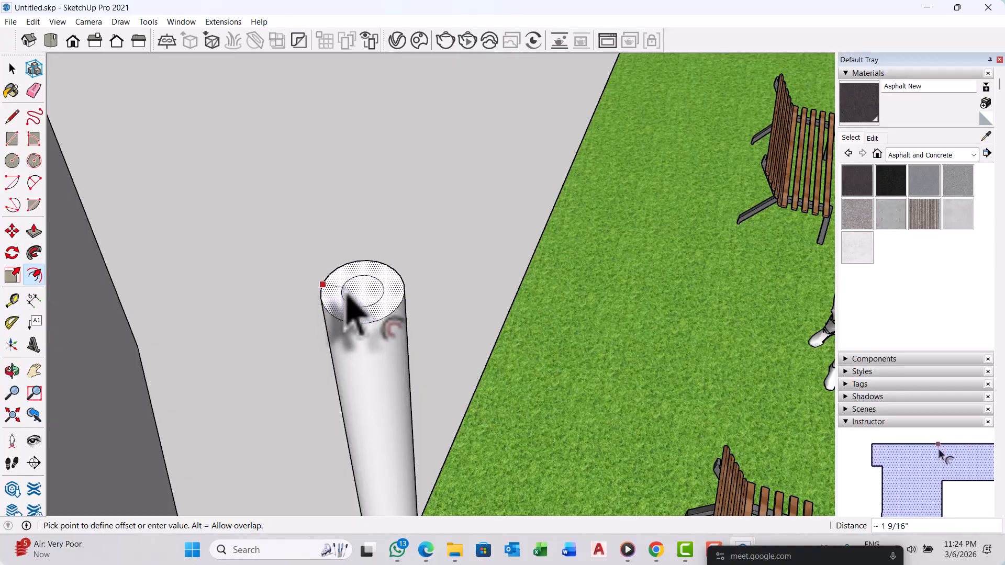
{"action": "type", "text": "1"}
{"action": "key", "text": "Return"}
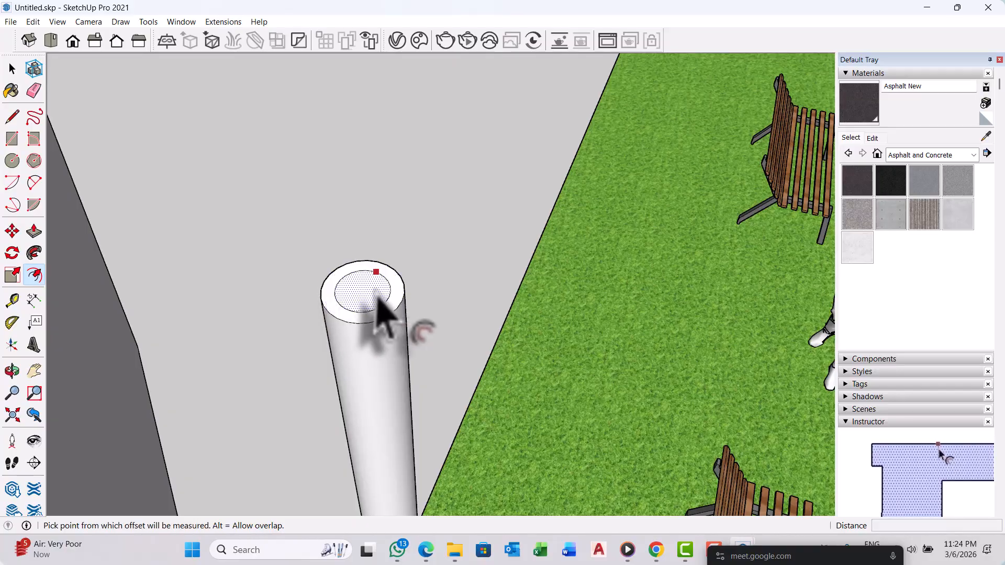
Step: Draw a 4' vertical line straight up from the centre of the pole's top face
{"action": "key", "text": "l"}
{"action": "scroll", "coordinate": [366, 295], "scroll_direction": "up", "scroll_amount": 1}
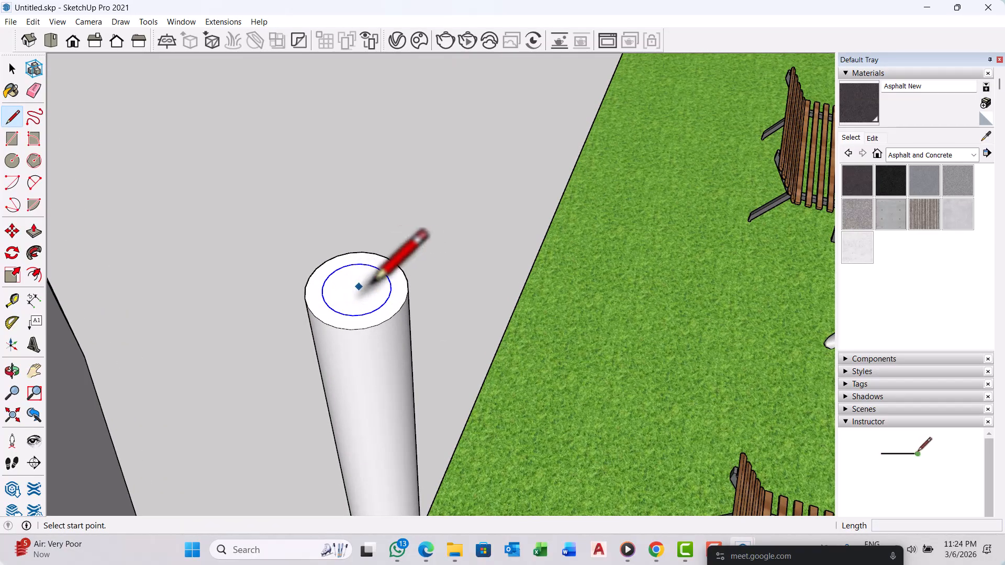
{"action": "key", "text": "space"}
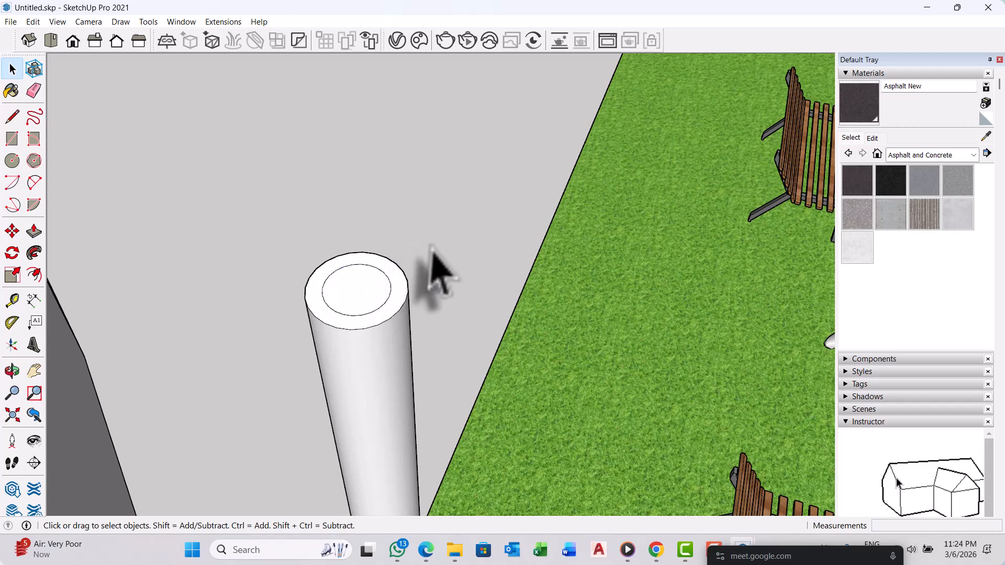
{"action": "key", "text": "l"}
{"action": "scroll", "coordinate": [427, 259], "scroll_direction": "up", "scroll_amount": 3}
{"action": "scroll", "coordinate": [411, 277], "scroll_direction": "down", "scroll_amount": 4}
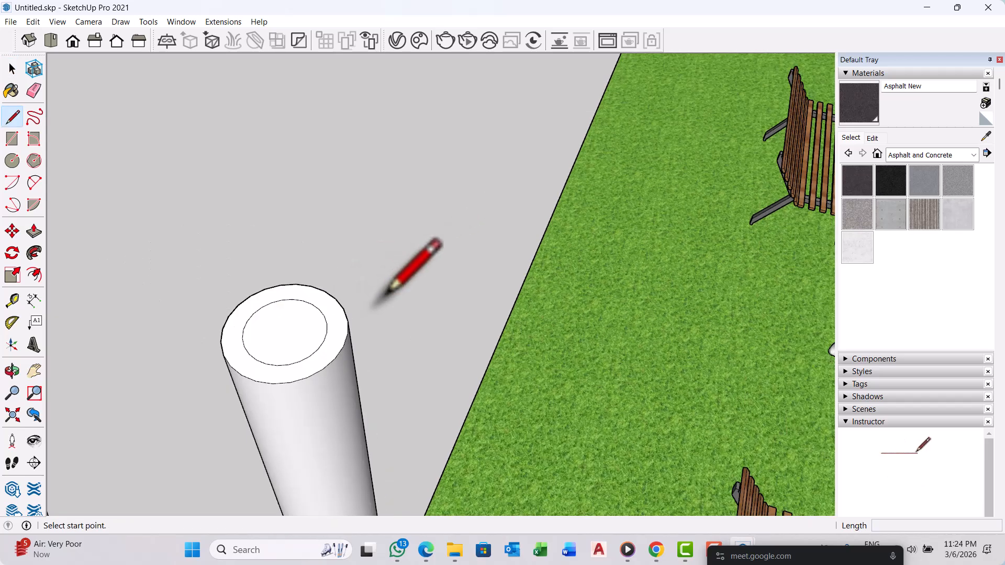
{"action": "middle_click_drag", "start_coordinate": [327, 313], "coordinate": [448, 395]}
{"action": "scroll", "coordinate": [335, 313], "scroll_direction": "up", "scroll_amount": 2}
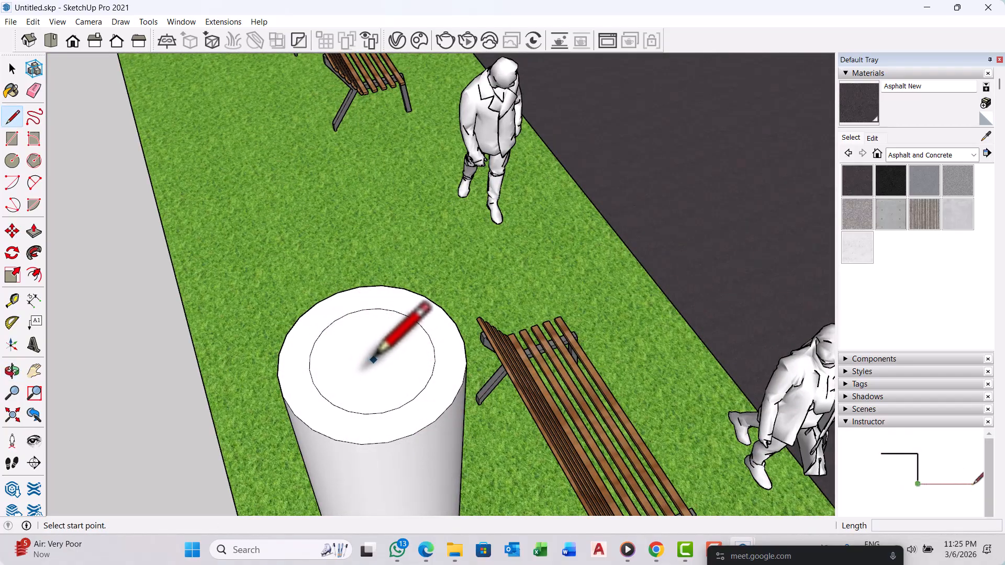
{"action": "scroll", "coordinate": [369, 354], "scroll_direction": "up", "scroll_amount": 3}
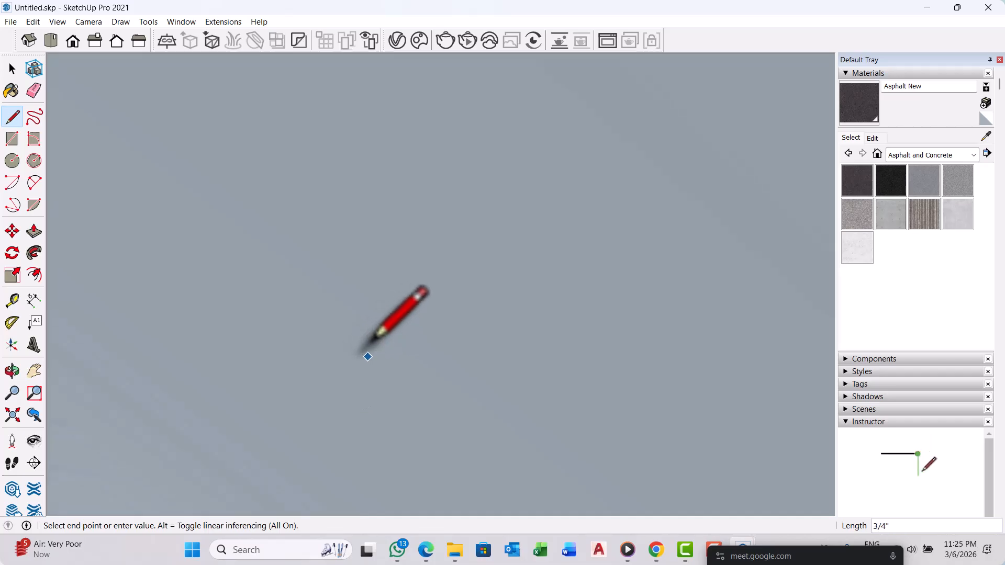
{"action": "left_click", "coordinate": [12, 415]}
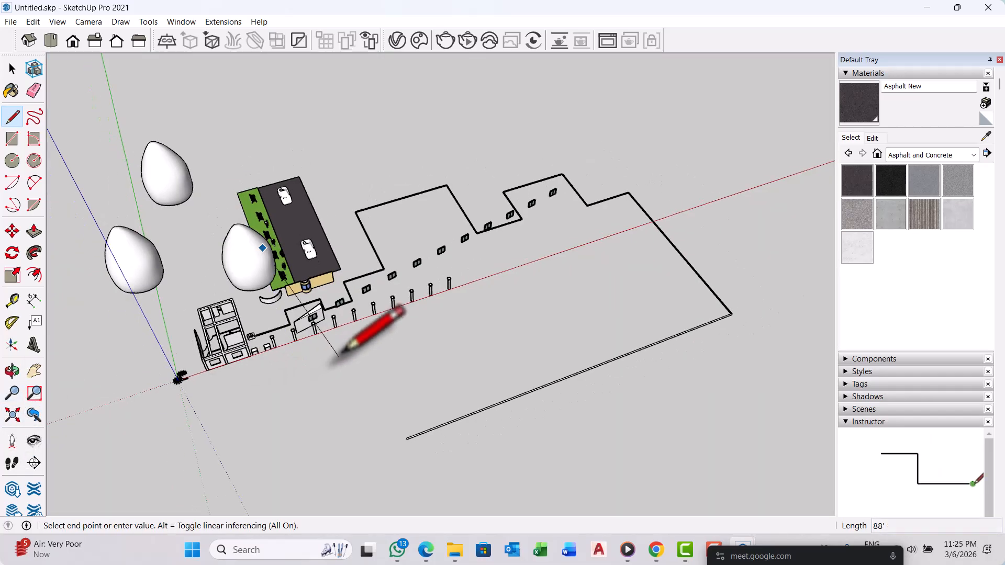
{"action": "scroll", "coordinate": [273, 233], "scroll_direction": "up", "scroll_amount": 8}
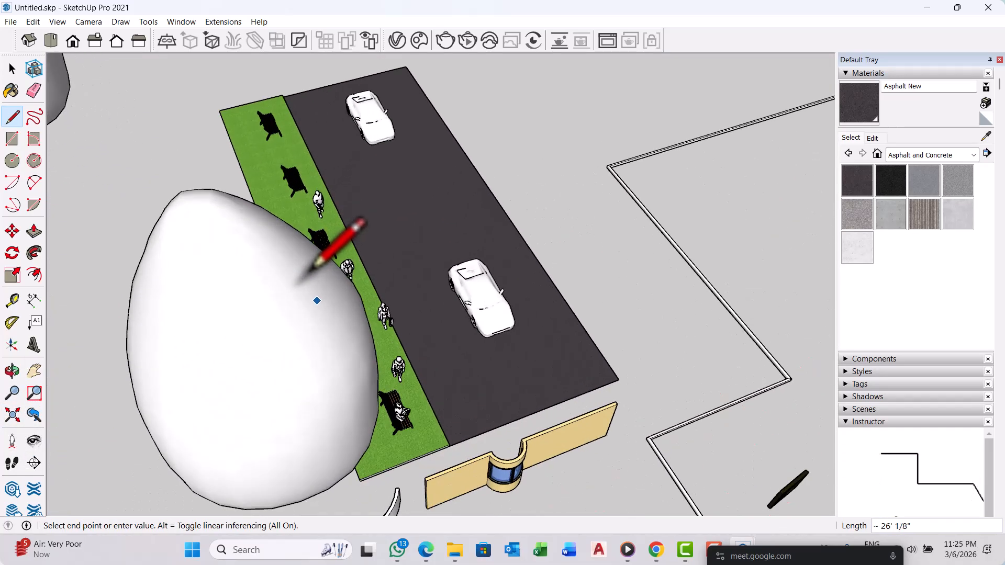
{"action": "scroll", "coordinate": [297, 282], "scroll_direction": "up", "scroll_amount": 2}
{"action": "middle_click_drag", "start_coordinate": [337, 332], "coordinate": [71, 296]}
{"action": "scroll", "coordinate": [330, 230], "scroll_direction": "up", "scroll_amount": 4}
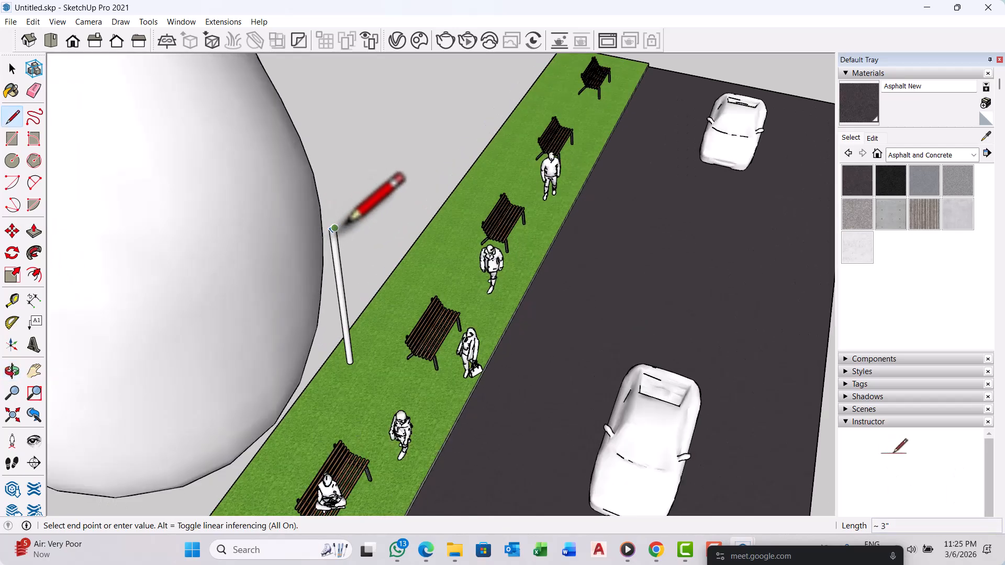
{"action": "scroll", "coordinate": [336, 228], "scroll_direction": "up", "scroll_amount": 6}
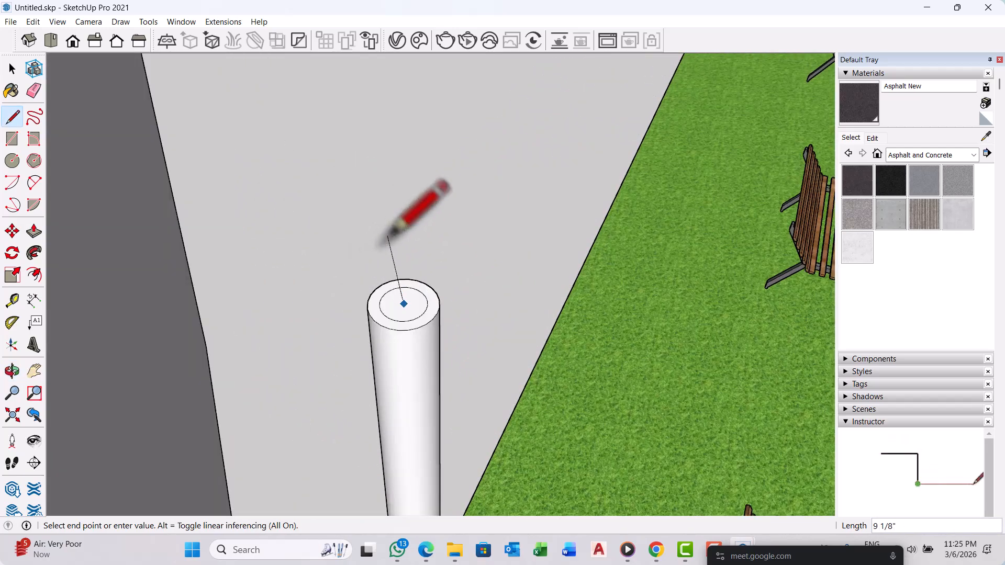
{"action": "scroll", "coordinate": [401, 250], "scroll_direction": "down", "scroll_amount": 4}
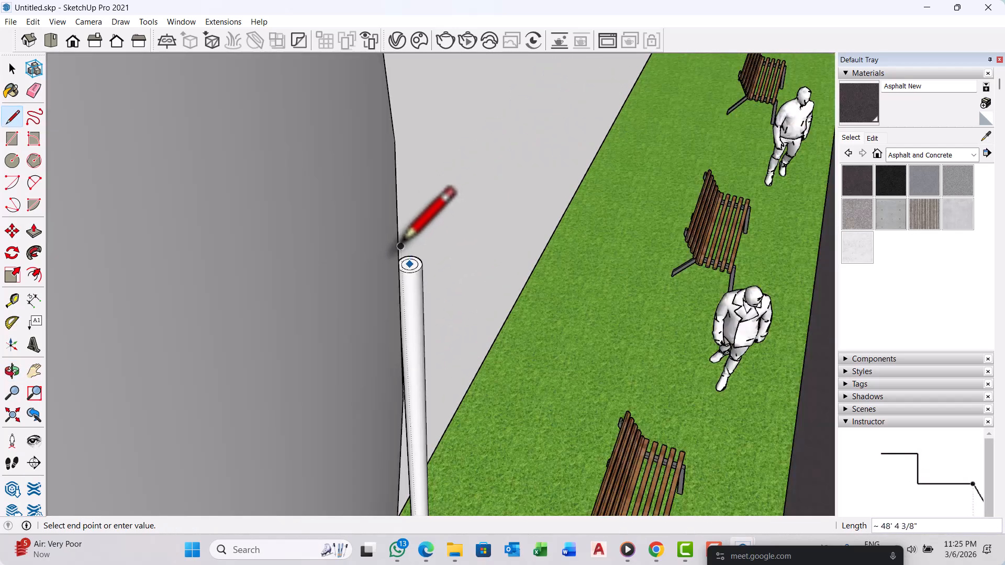
{"action": "middle_click_drag", "start_coordinate": [403, 231], "coordinate": [376, 211]}
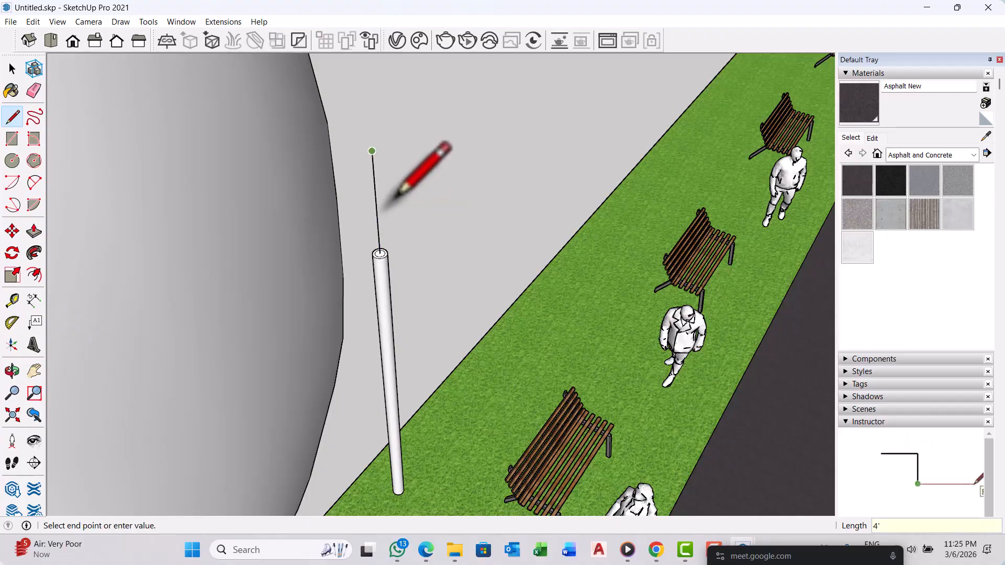
Step: Draw a horizontal line from the vertical line's upper end out towards the road and select both lines as a path
{"action": "left_click", "coordinate": [474, 201]}
{"action": "key", "text": "space"}
{"action": "scroll", "coordinate": [462, 203], "scroll_direction": "up", "scroll_amount": 1}
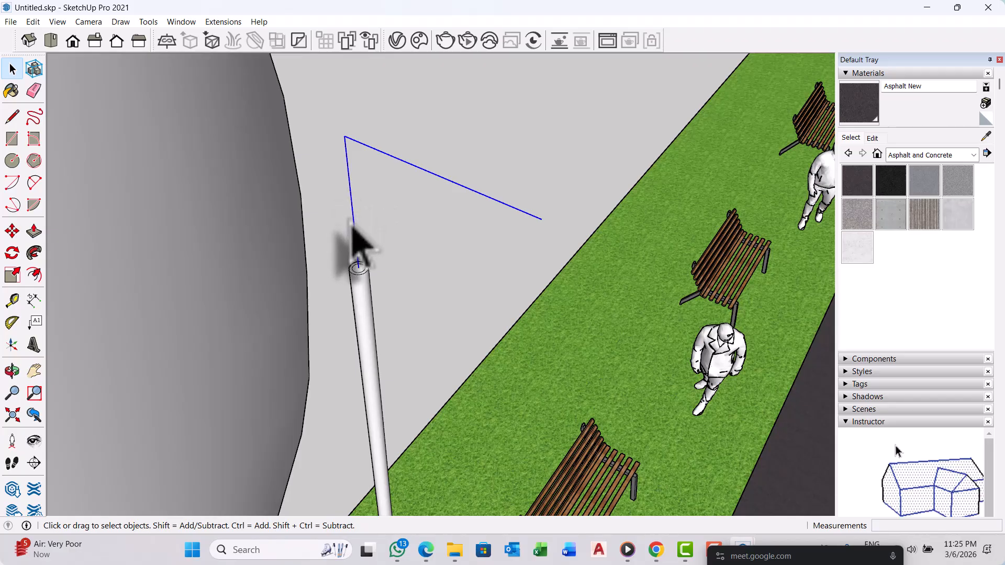
Step: Extrude the inner circle on the pole's top along the two-line path with Follow Me
{"action": "middle_click_drag", "start_coordinate": [353, 228], "coordinate": [370, 225]}
{"action": "left_click", "coordinate": [34, 254]}
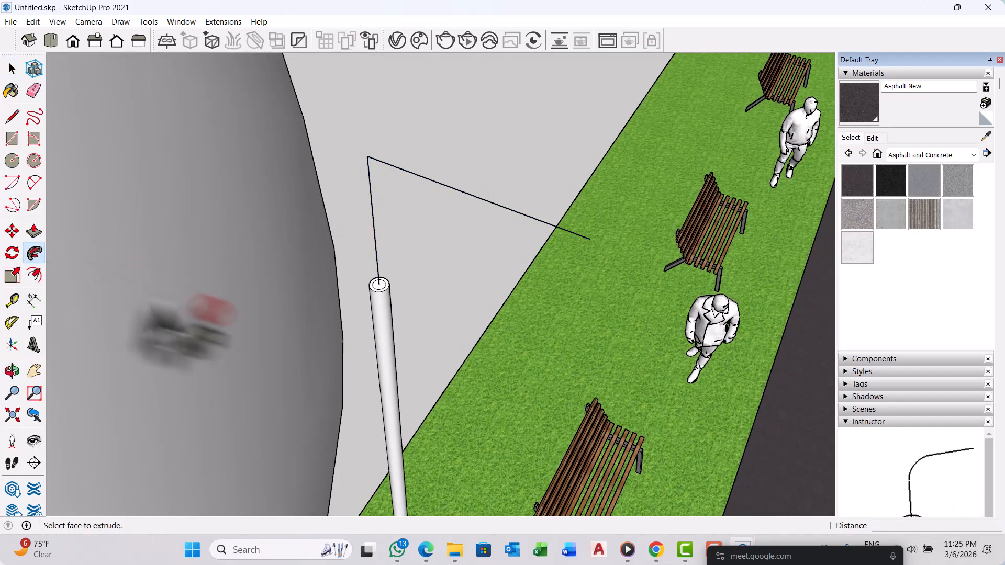
{"action": "scroll", "coordinate": [383, 285], "scroll_direction": "up", "scroll_amount": 4}
{"action": "left_click", "coordinate": [387, 286]}
{"action": "scroll", "coordinate": [372, 240], "scroll_direction": "down", "scroll_amount": 2}
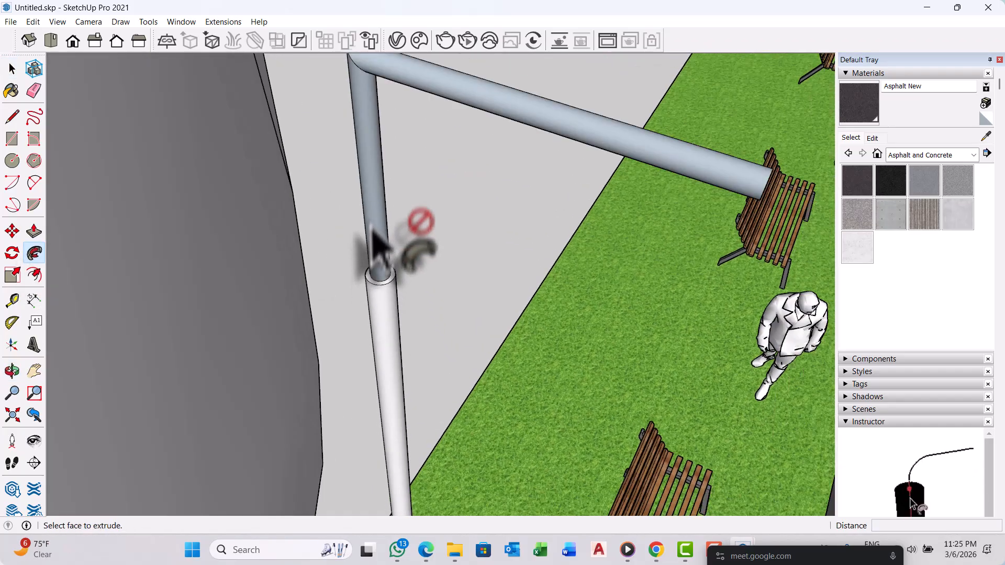
{"action": "scroll", "coordinate": [376, 242], "scroll_direction": "down", "scroll_amount": 6}
Step: Select the whole pole with its bent arm and make it a group
{"action": "key", "text": "space"}
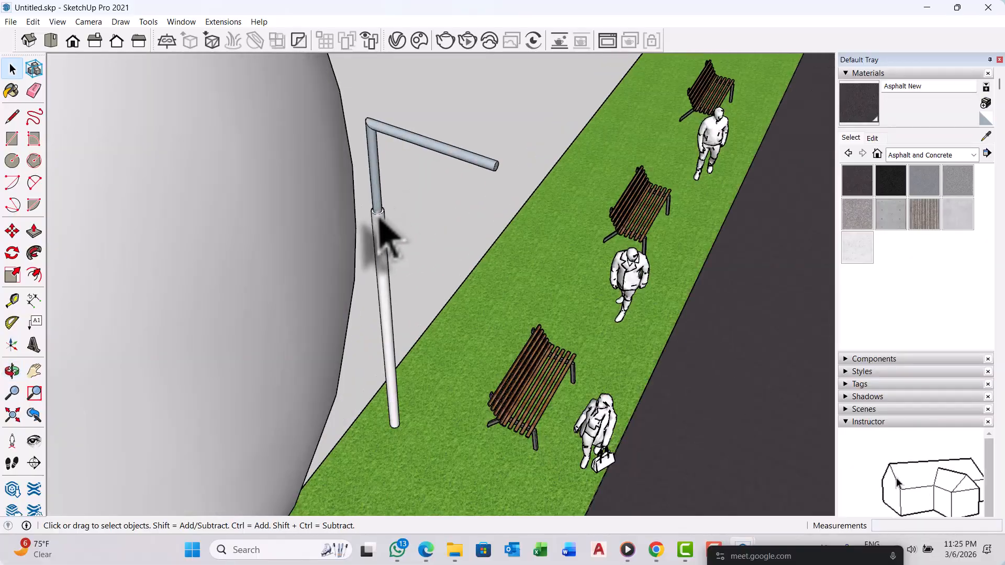
{"action": "triple_click", "coordinate": [377, 218]}
{"action": "right_click", "coordinate": [376, 220]}
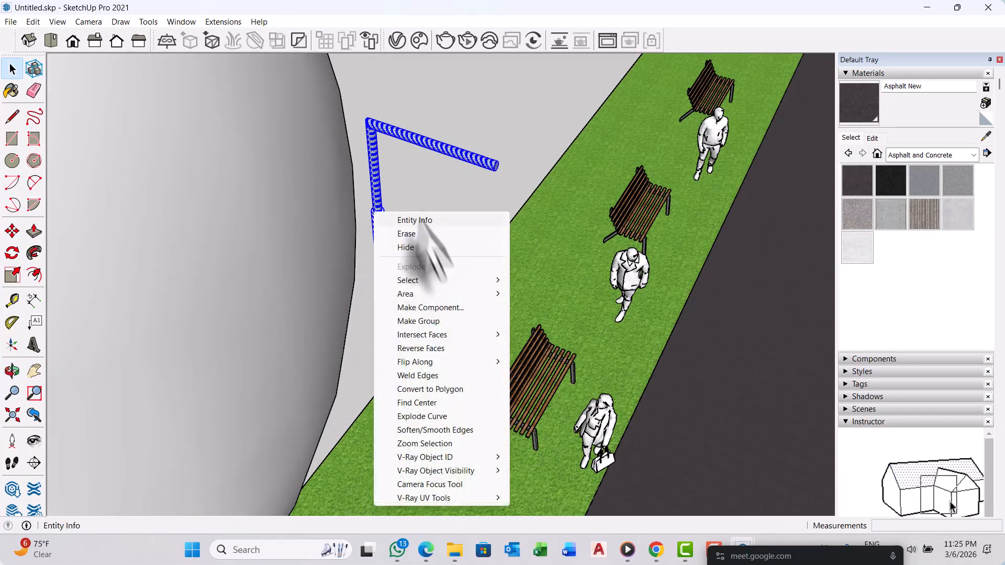
{"action": "left_click", "coordinate": [430, 322]}
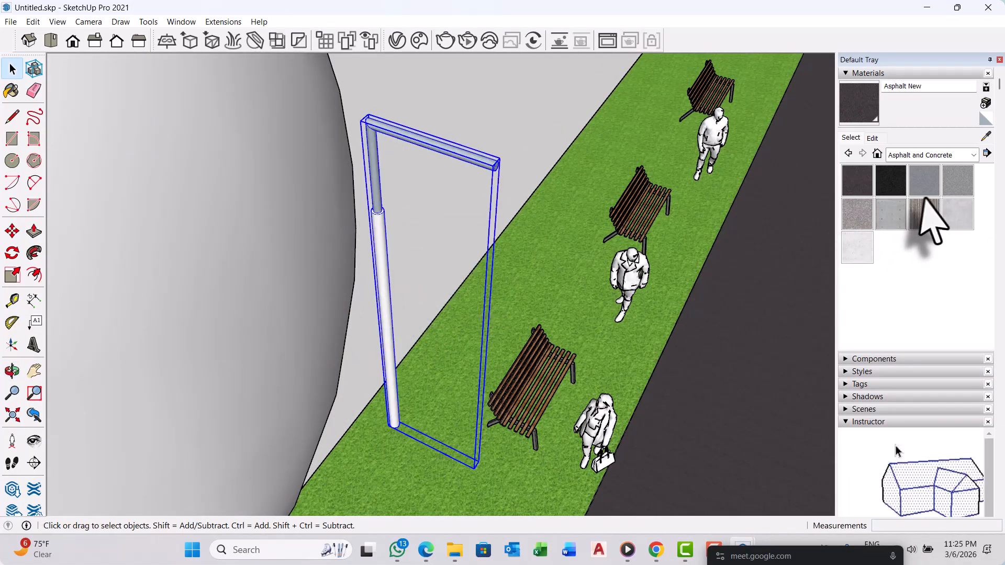
Step: Switch the materials library to the Colors collection and browse its swatches
{"action": "left_click", "coordinate": [975, 157]}
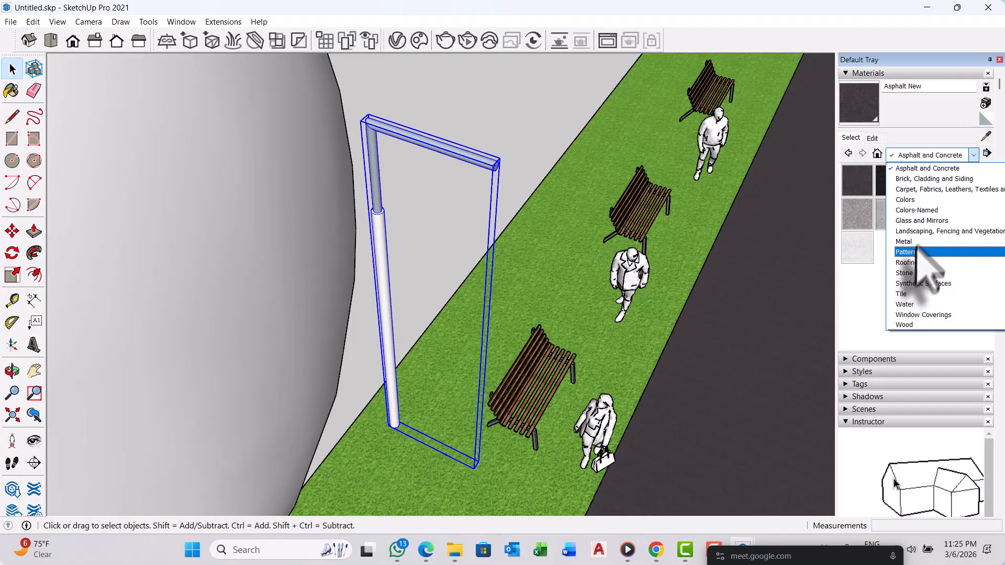
{"action": "scroll", "coordinate": [917, 250], "scroll_direction": "up", "scroll_amount": 2}
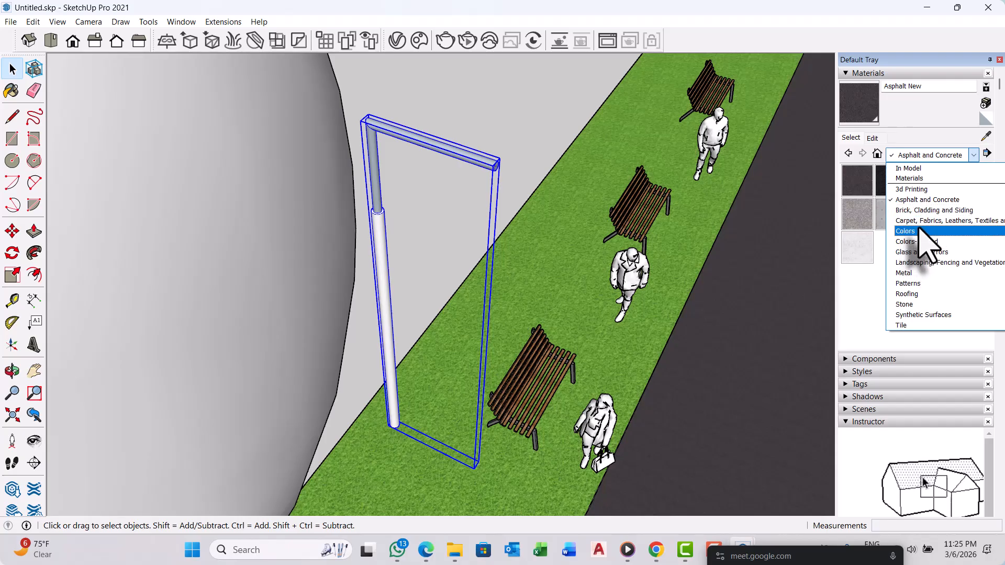
{"action": "left_click", "coordinate": [918, 231]}
{"action": "scroll", "coordinate": [926, 246], "scroll_direction": "down", "scroll_amount": 6}
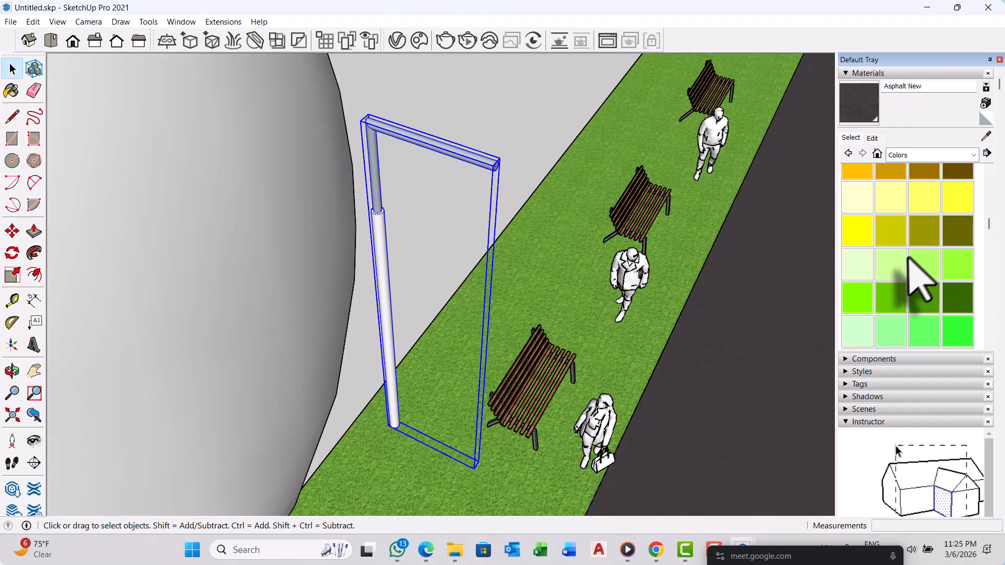
Step: Paint the lamp post group with the light green Color F02
{"action": "left_click", "coordinate": [890, 264]}
{"action": "scroll", "coordinate": [438, 236], "scroll_direction": "up", "scroll_amount": 4}
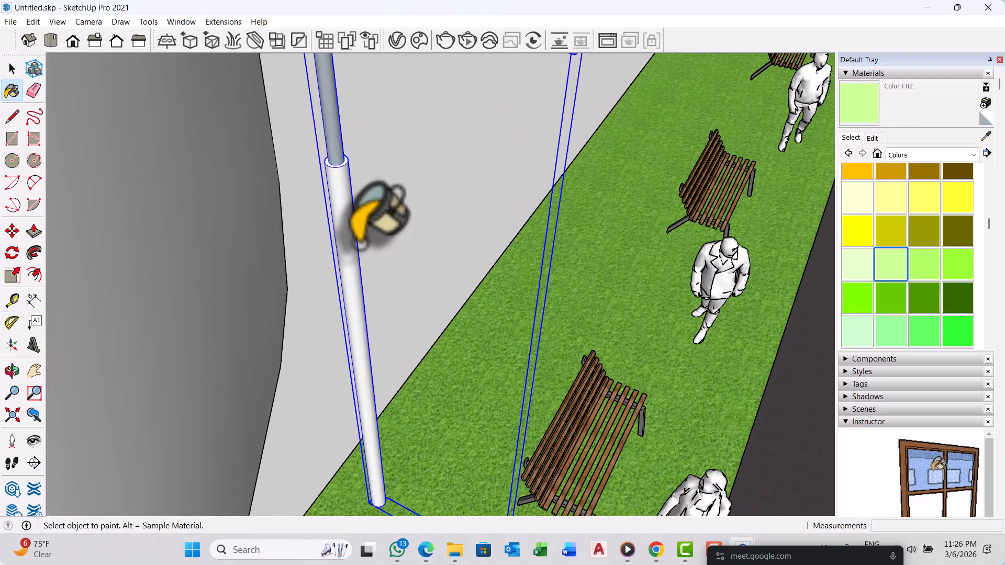
{"action": "left_click", "coordinate": [356, 241]}
{"action": "scroll", "coordinate": [413, 225], "scroll_direction": "down", "scroll_amount": 8}
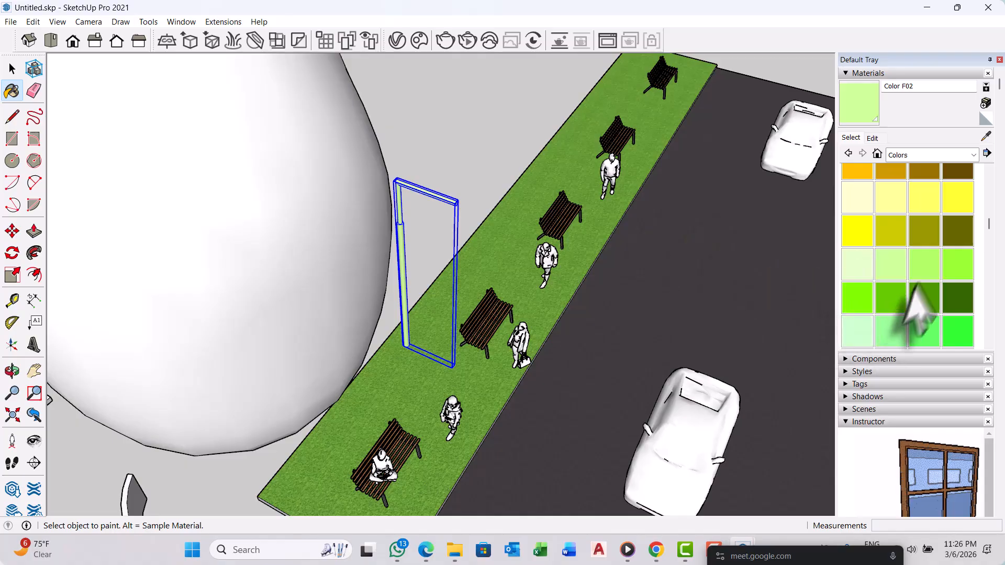
Step: Paint the lamp post group with the dark grey Color M06 and clear the selection
{"action": "scroll", "coordinate": [919, 283], "scroll_direction": "down", "scroll_amount": 10}
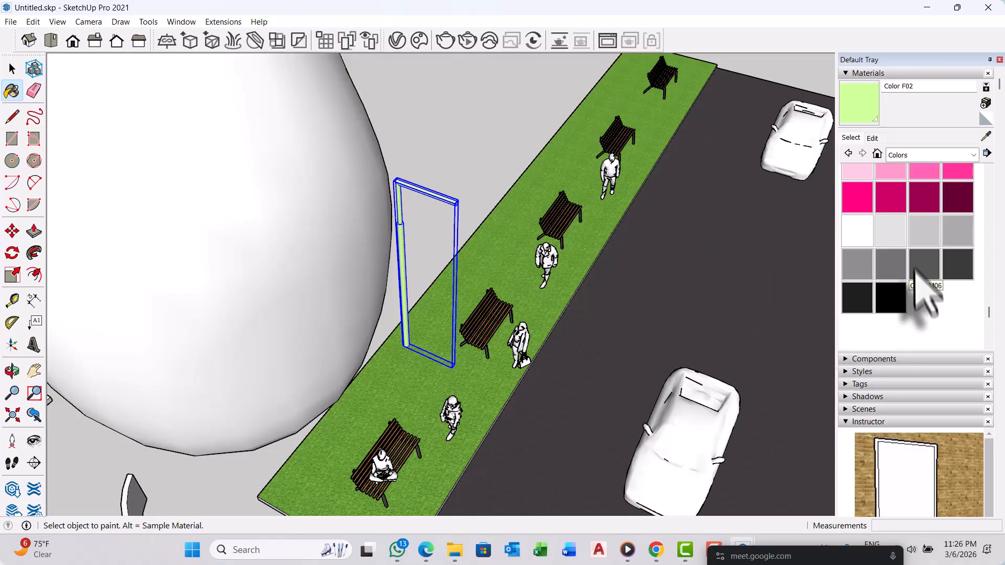
{"action": "left_click", "coordinate": [919, 266]}
{"action": "scroll", "coordinate": [424, 193], "scroll_direction": "up", "scroll_amount": 5}
{"action": "left_click", "coordinate": [389, 238]}
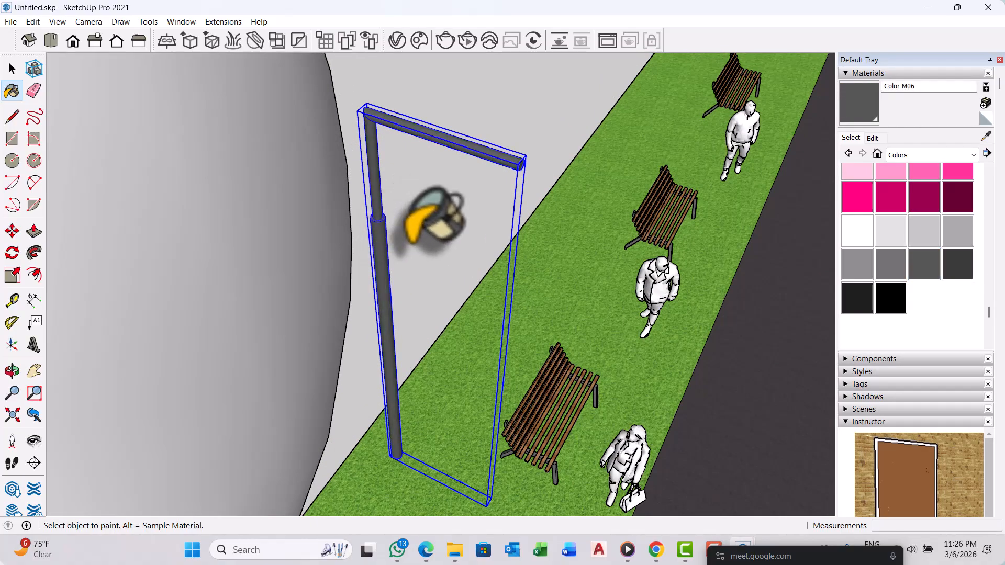
{"action": "key", "text": "space"}
{"action": "left_click", "coordinate": [464, 221]}
Step: Draw a circle on the free end face of the lamp arm, centred on it and matching its outer edge
{"action": "mouse_move", "coordinate": [479, 226]}
{"action": "middle_mouse_down"}
{"action": "mouse_move", "coordinate": [491, 210]}
{"action": "mouse_move", "coordinate": [475, 213]}
{"action": "mouse_move", "coordinate": [503, 183]}
{"action": "middle_mouse_up"}
{"action": "scroll", "coordinate": [522, 154], "scroll_direction": "up", "scroll_amount": 4}
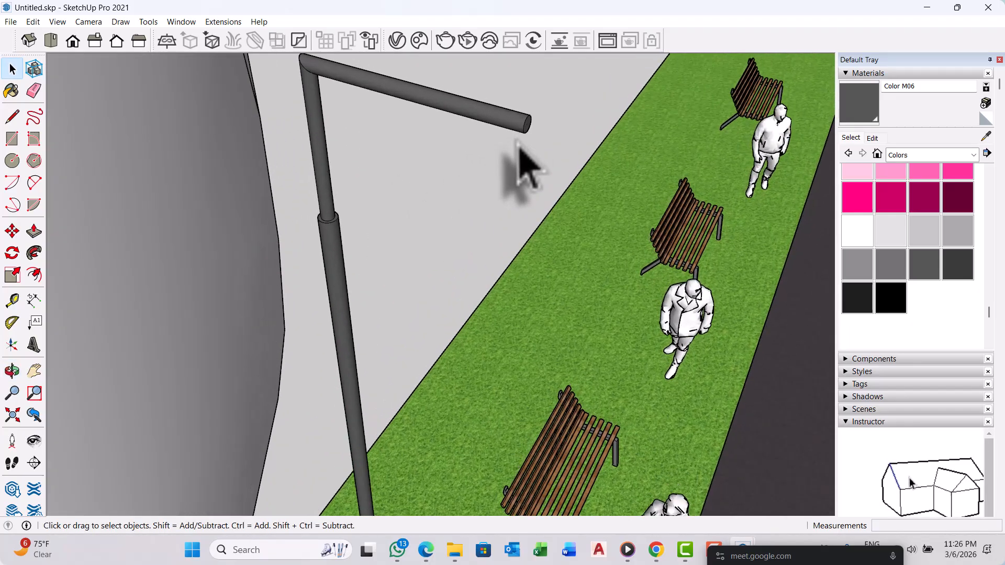
{"action": "scroll", "coordinate": [521, 157], "scroll_direction": "up", "scroll_amount": 6}
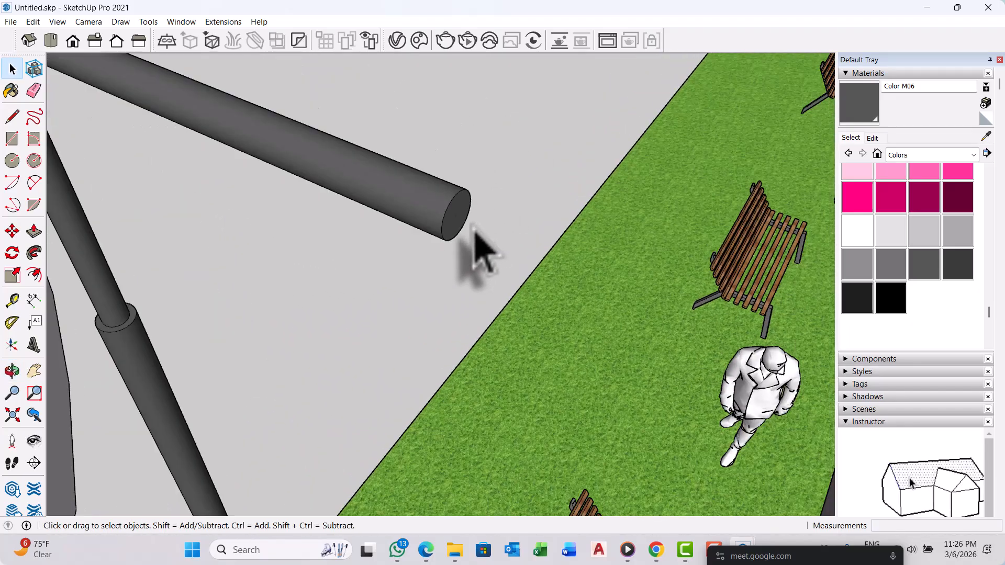
{"action": "scroll", "coordinate": [487, 225], "scroll_direction": "up", "scroll_amount": 2}
{"action": "scroll", "coordinate": [505, 246], "scroll_direction": "down", "scroll_amount": 8}
{"action": "middle_click_drag", "start_coordinate": [513, 273], "coordinate": [438, 224]}
{"action": "scroll", "coordinate": [442, 215], "scroll_direction": "up", "scroll_amount": 4}
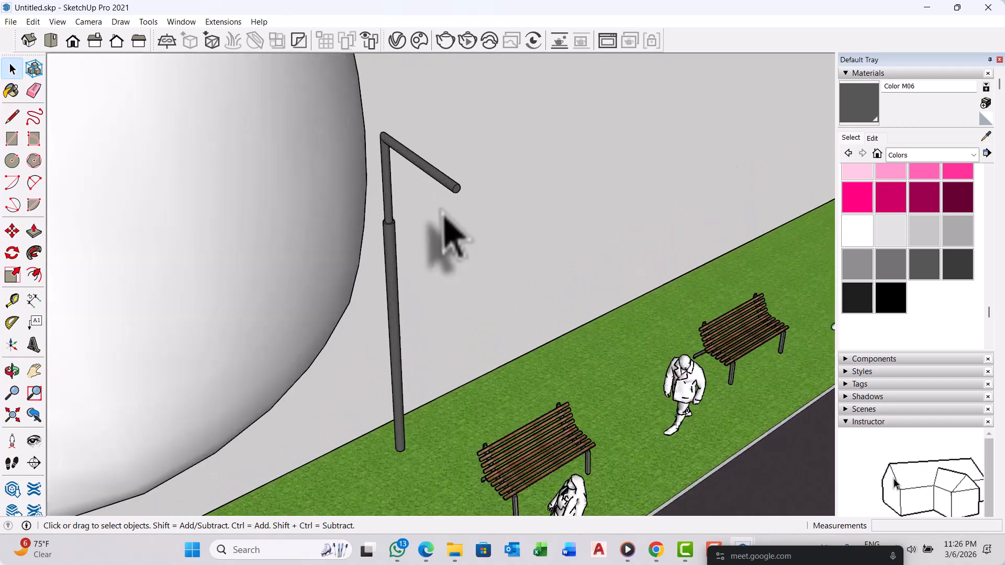
{"action": "scroll", "coordinate": [445, 209], "scroll_direction": "up", "scroll_amount": 4}
{"action": "scroll", "coordinate": [478, 200], "scroll_direction": "up", "scroll_amount": 3}
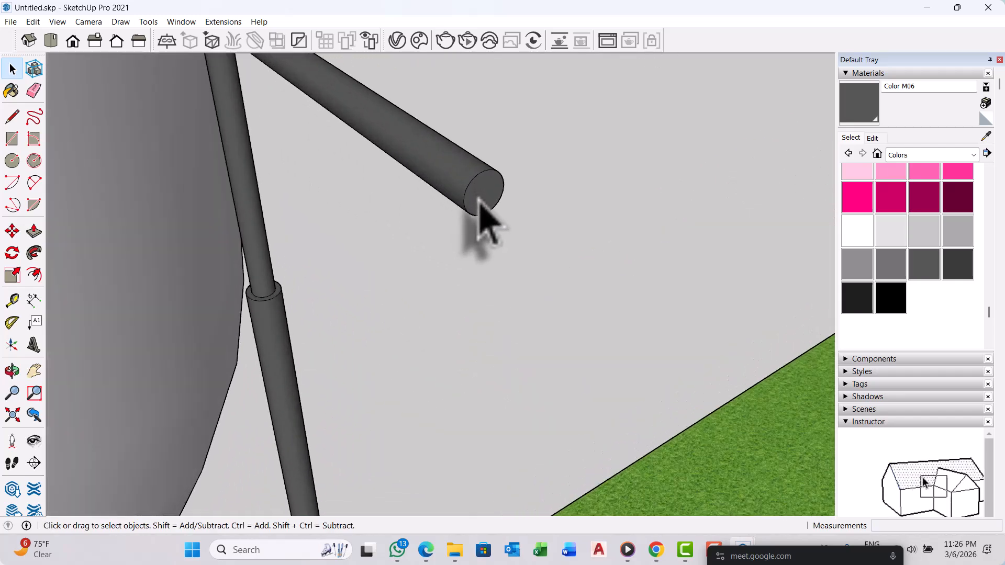
{"action": "key", "text": "c"}
{"action": "scroll", "coordinate": [485, 203], "scroll_direction": "up", "scroll_amount": 1}
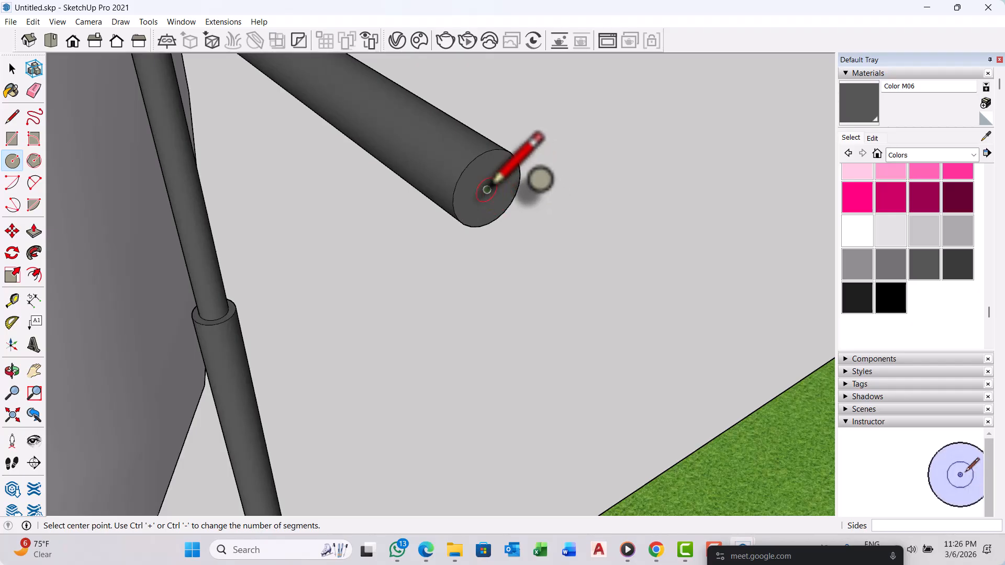
{"action": "left_click", "coordinate": [510, 157]}
{"action": "middle_click_drag", "start_coordinate": [534, 157], "coordinate": [487, 208]}
{"action": "scroll", "coordinate": [487, 208], "scroll_direction": "up", "scroll_amount": 2}
{"action": "key", "text": "space"}
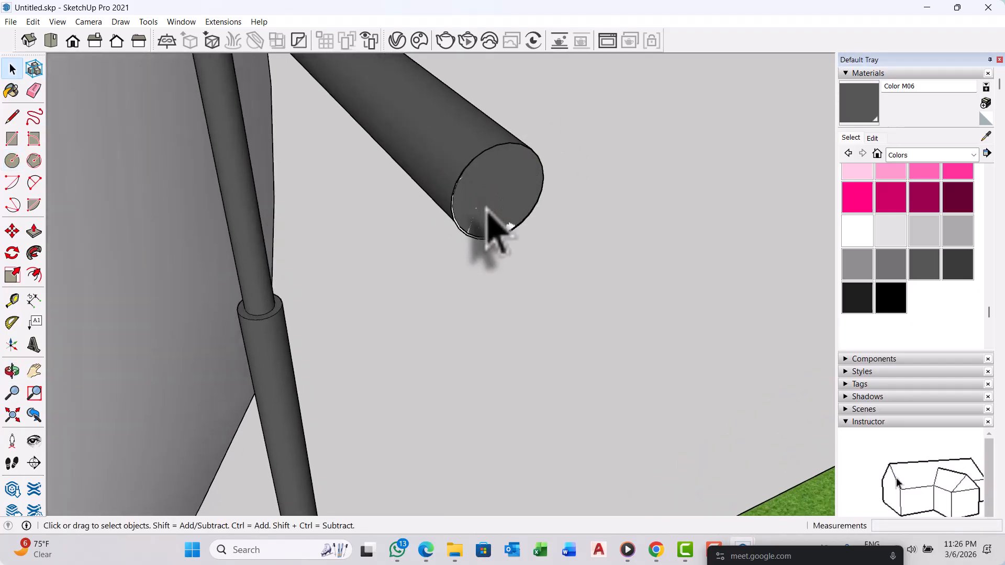
Step: Try to split the arm's end circle with a straight line across its middle
{"action": "key", "text": "l"}
{"action": "scroll", "coordinate": [477, 214], "scroll_direction": "up", "scroll_amount": 1}
{"action": "left_click", "coordinate": [451, 218]}
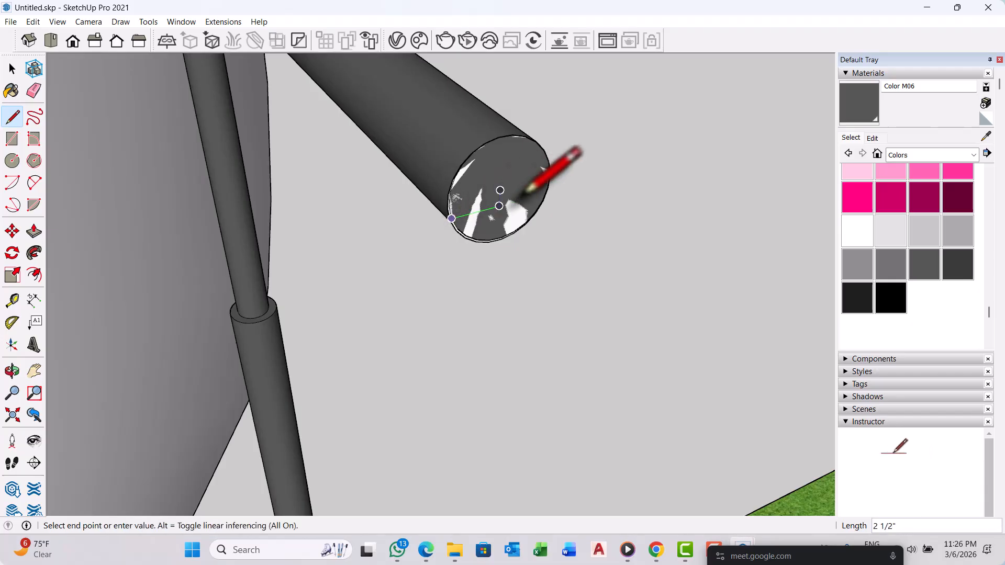
{"action": "left_click", "coordinate": [549, 172]}
{"action": "key", "text": "space"}
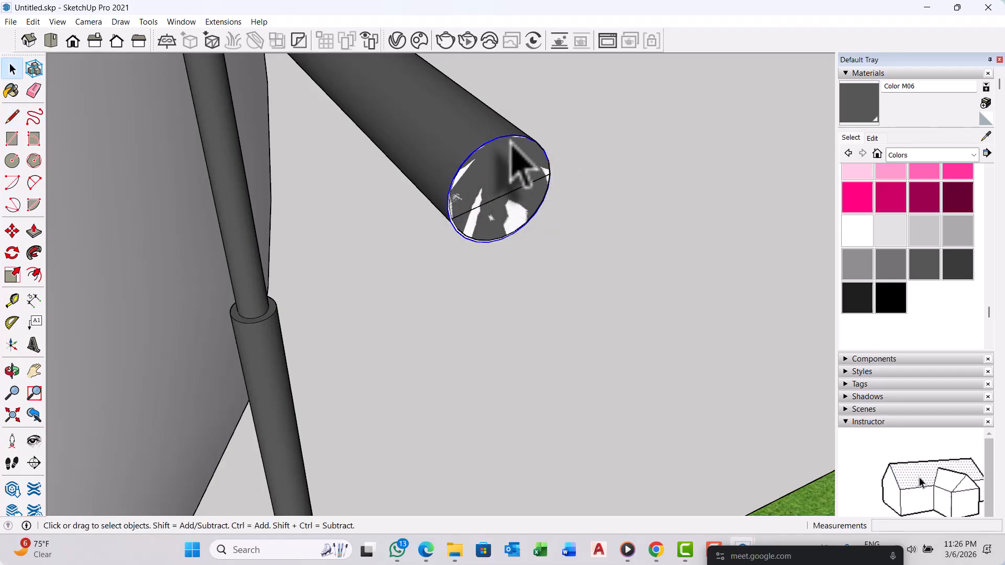
{"action": "middle_click_drag", "start_coordinate": [510, 146], "coordinate": [529, 228]}
{"action": "scroll", "coordinate": [531, 237], "scroll_direction": "up", "scroll_amount": 2}
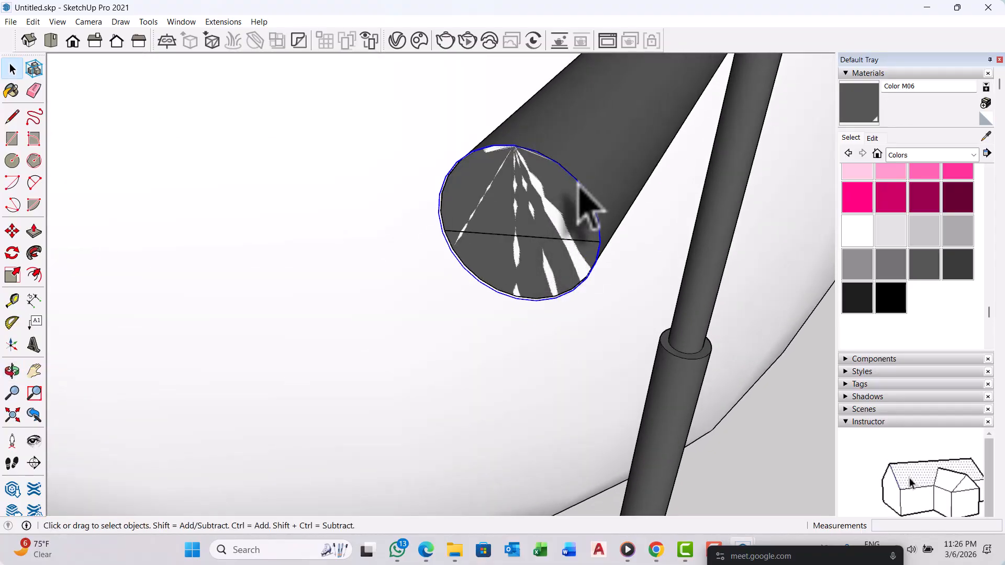
{"action": "left_click", "coordinate": [590, 243]}
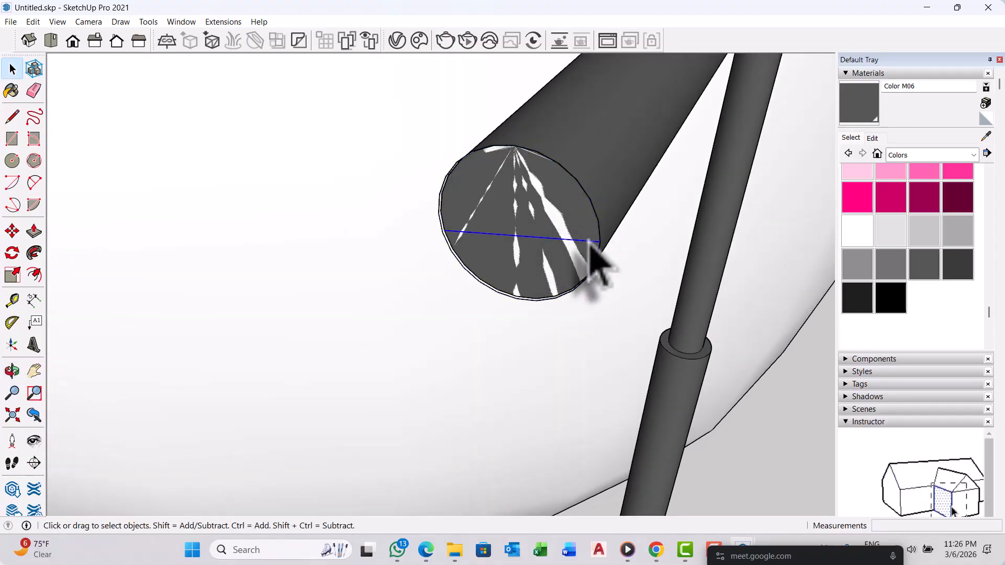
Step: Hide the dark grey lamp post group behind the new end circle
{"action": "right_click", "coordinate": [607, 162]}
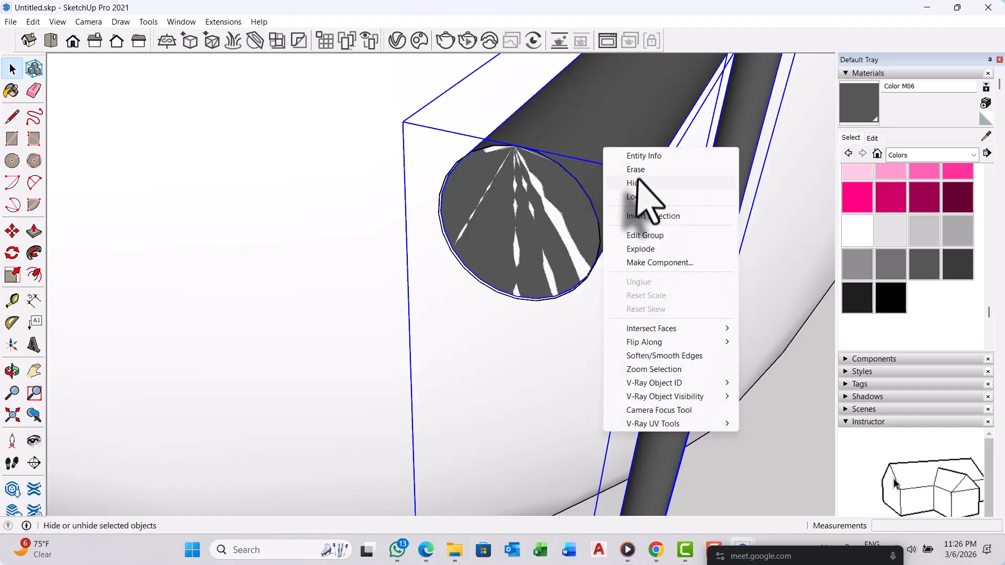
{"action": "left_click", "coordinate": [637, 184]}
{"action": "scroll", "coordinate": [554, 231], "scroll_direction": "up", "scroll_amount": 1}
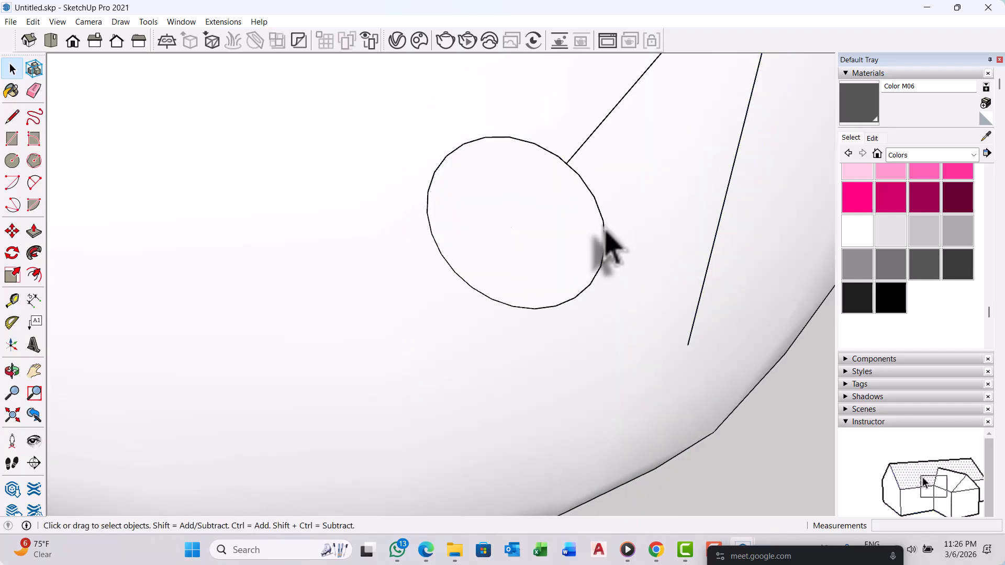
Step: Draw a straight line about 4 1/16 inches long across the middle of the circle to split it in two
{"action": "left_click", "coordinate": [603, 244]}
{"action": "key", "text": "l"}
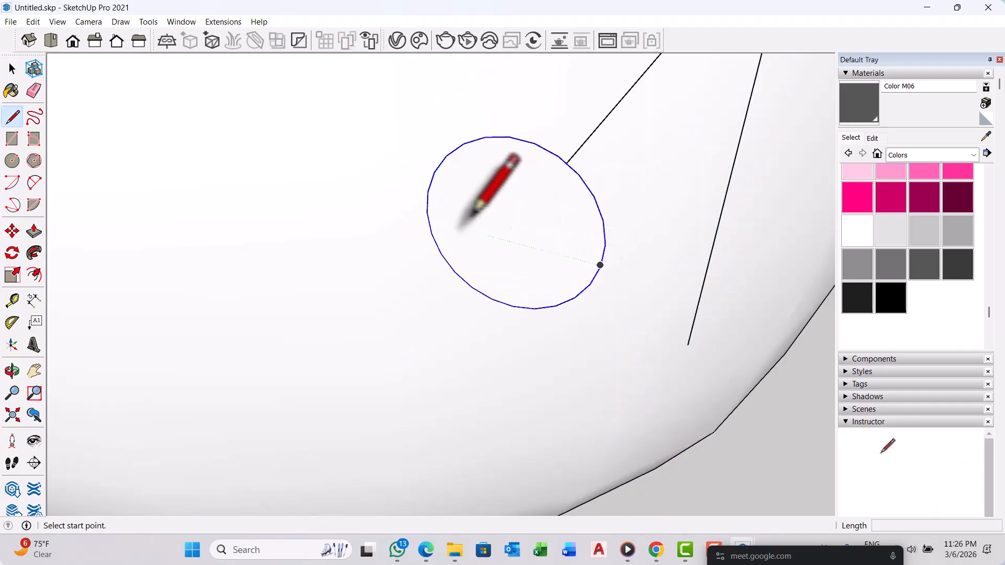
{"action": "left_click", "coordinate": [427, 212]}
{"action": "left_click", "coordinate": [603, 242]}
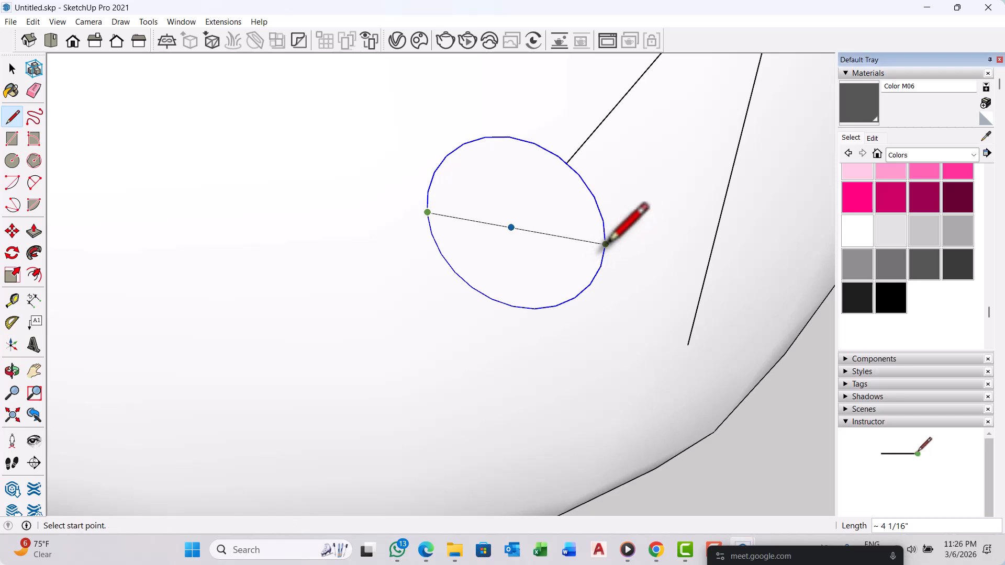
{"action": "key", "text": "space"}
Step: Delete the upper half of the split circle and Push/Pull the lower half outward into a half-round bar
{"action": "middle_click_drag", "start_coordinate": [611, 269], "coordinate": [795, 198]}
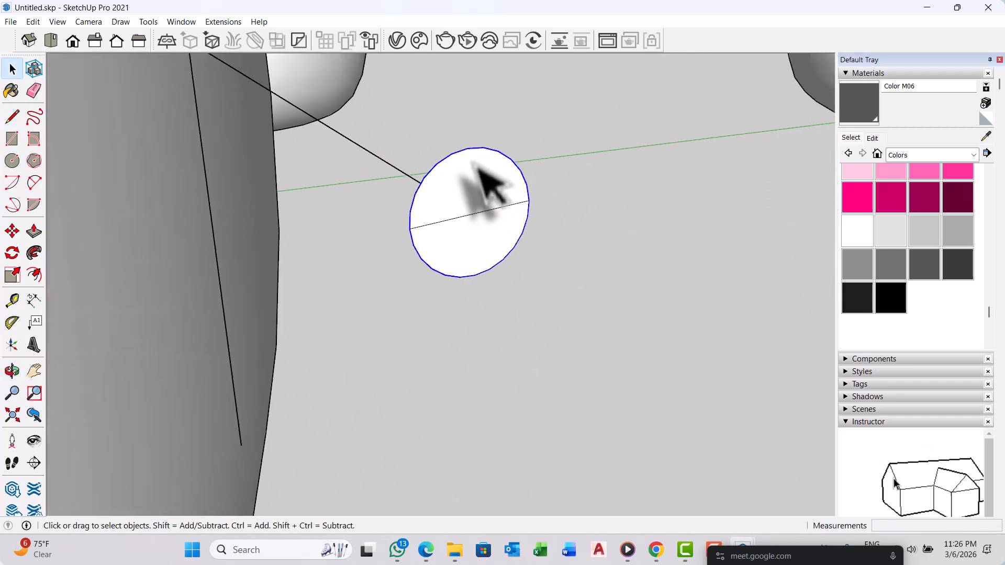
{"action": "left_click", "coordinate": [469, 163]}
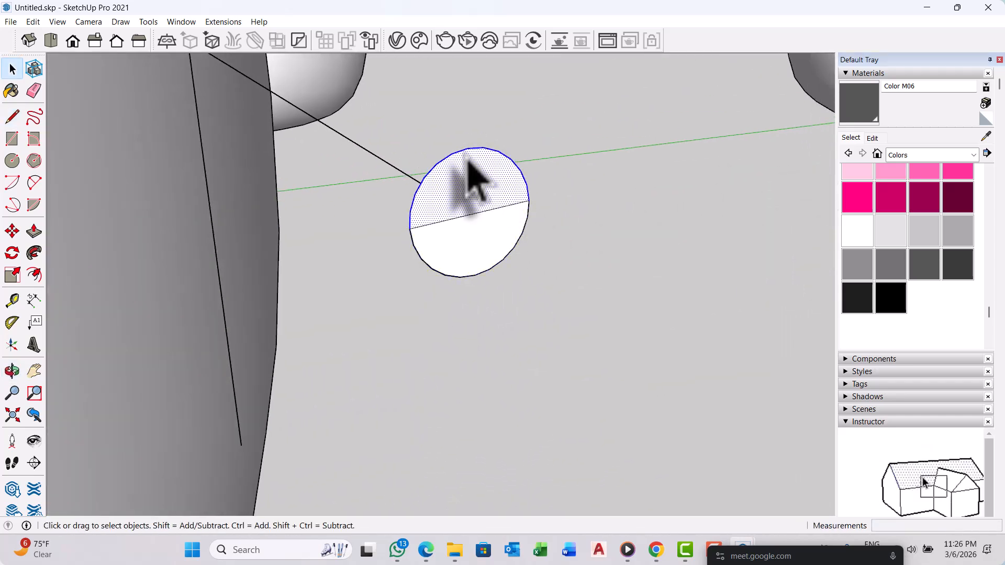
{"action": "key", "text": "Delete"}
{"action": "key", "text": "p"}
{"action": "left_click_drag", "start_coordinate": [476, 258], "coordinate": [685, 380]}
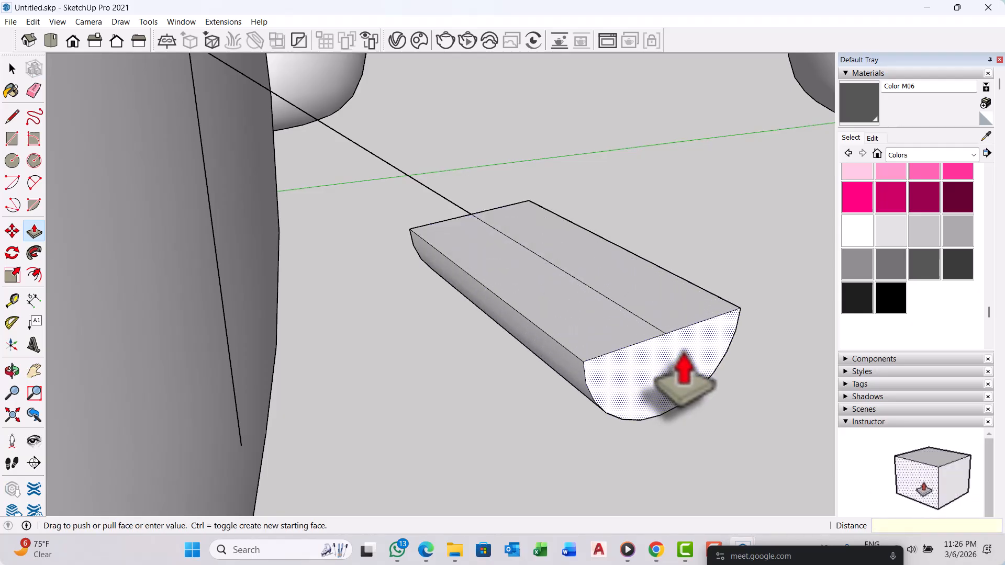
{"action": "key", "text": "Return"}
{"action": "scroll", "coordinate": [506, 246], "scroll_direction": "down", "scroll_amount": 2}
Step: Delete the stray edges left from the lamp post and the line along the bar's flat top face
{"action": "key", "text": "space"}
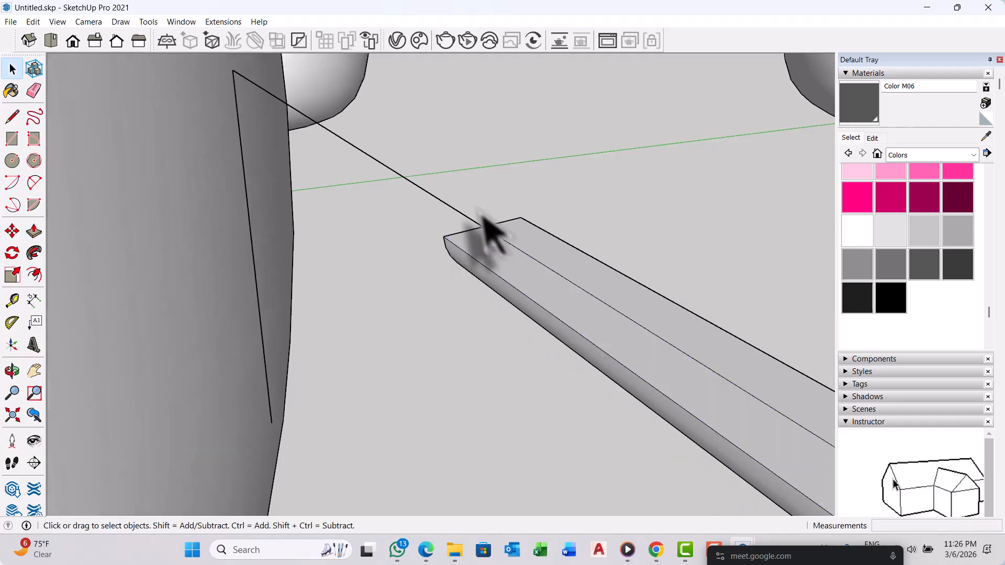
{"action": "key", "text": "Delete"}
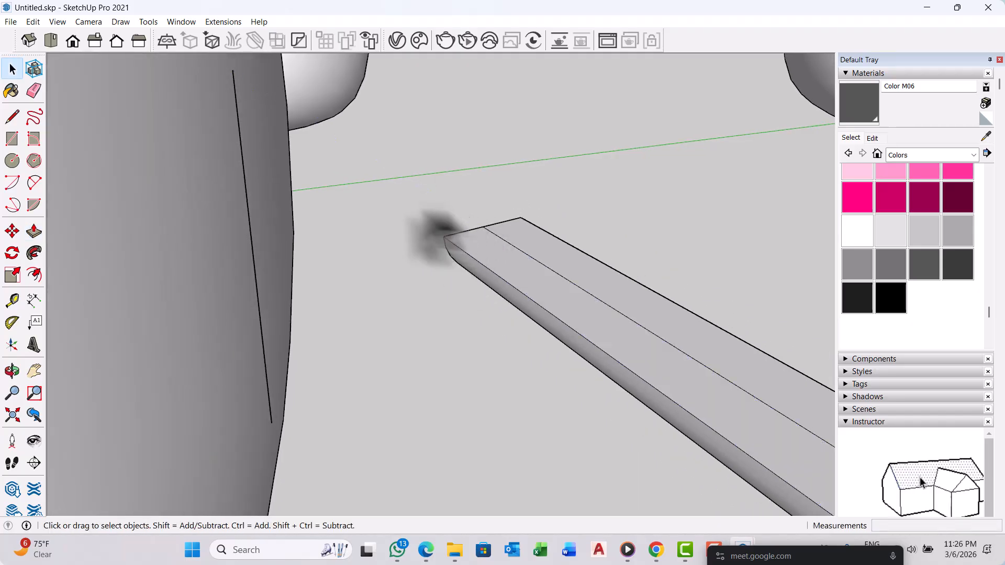
{"action": "left_click", "coordinate": [246, 186]}
{"action": "key", "text": "Delete"}
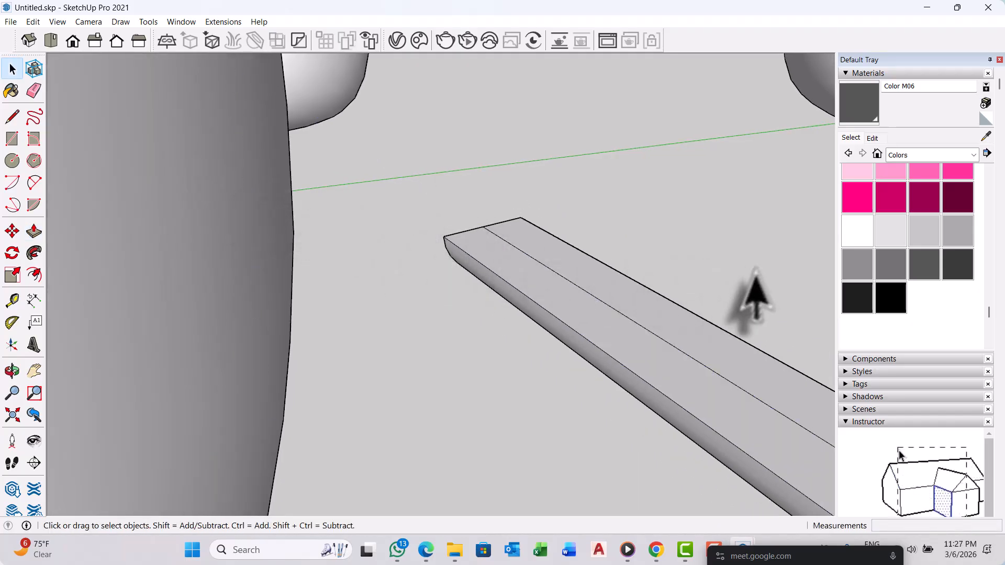
{"action": "left_click", "coordinate": [724, 377]}
{"action": "key", "text": "Delete"}
Step: Make the half-round bar a group and paint it with the pale yellow Color E01
{"action": "scroll", "coordinate": [866, 288], "scroll_direction": "up", "scroll_amount": 15}
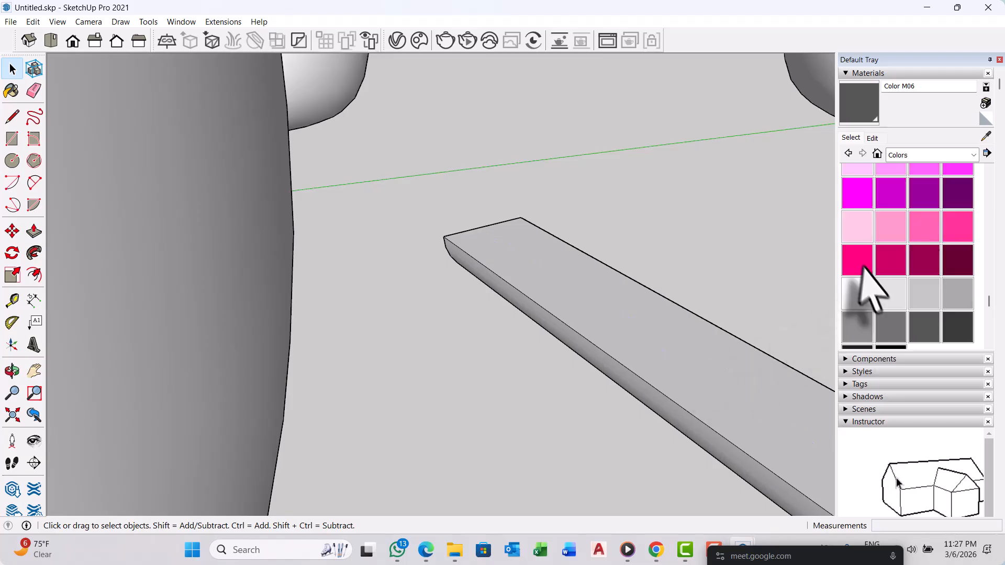
{"action": "scroll", "coordinate": [897, 251], "scroll_direction": "down", "scroll_amount": 3}
{"action": "scroll", "coordinate": [897, 252], "scroll_direction": "up", "scroll_amount": 3}
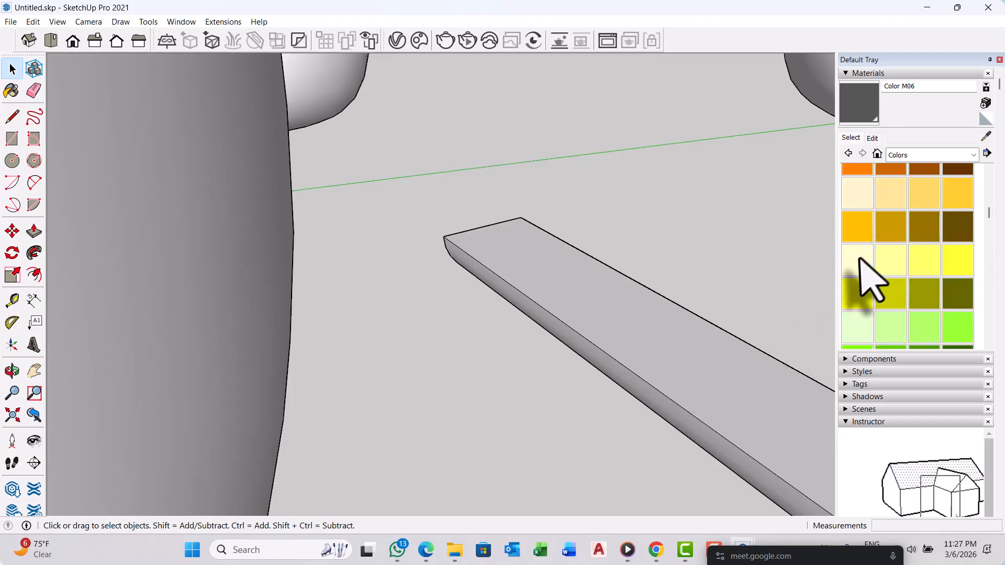
{"action": "left_click", "coordinate": [858, 262]}
{"action": "key", "text": "space"}
{"action": "triple_click", "coordinate": [642, 325]}
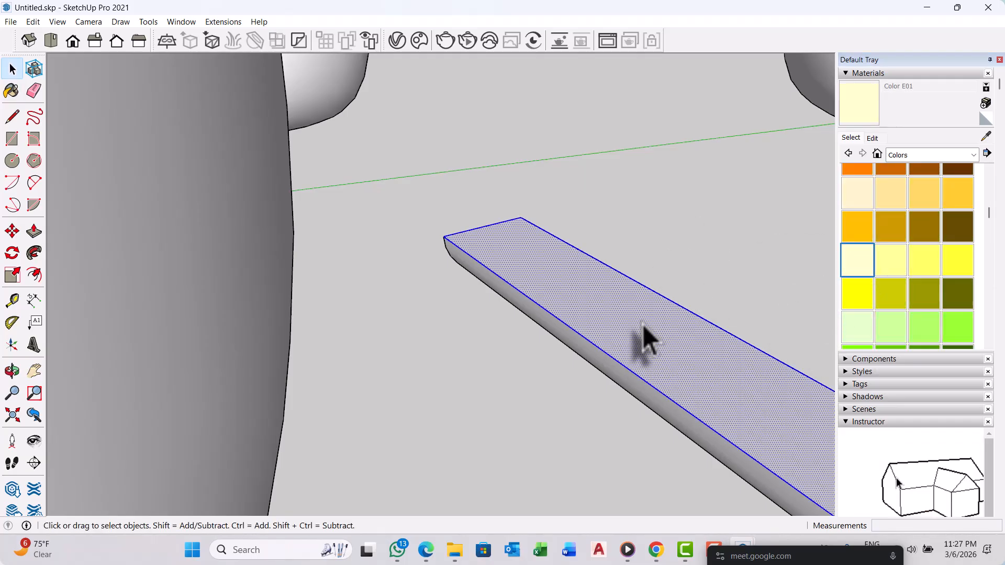
{"action": "right_click", "coordinate": [643, 326]}
{"action": "left_click", "coordinate": [688, 137]}
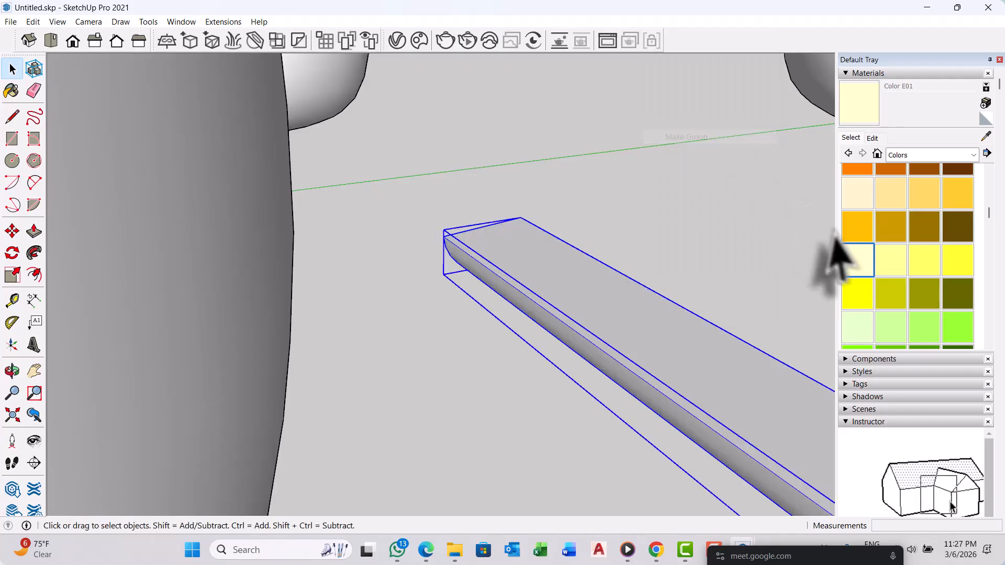
{"action": "left_click", "coordinate": [859, 262]}
{"action": "left_click", "coordinate": [676, 357]}
{"action": "key", "text": "space"}
Step: Open the V-Ray Asset Editor and sample the material of the half-round bar
{"action": "scroll", "coordinate": [467, 276], "scroll_direction": "down", "scroll_amount": 10}
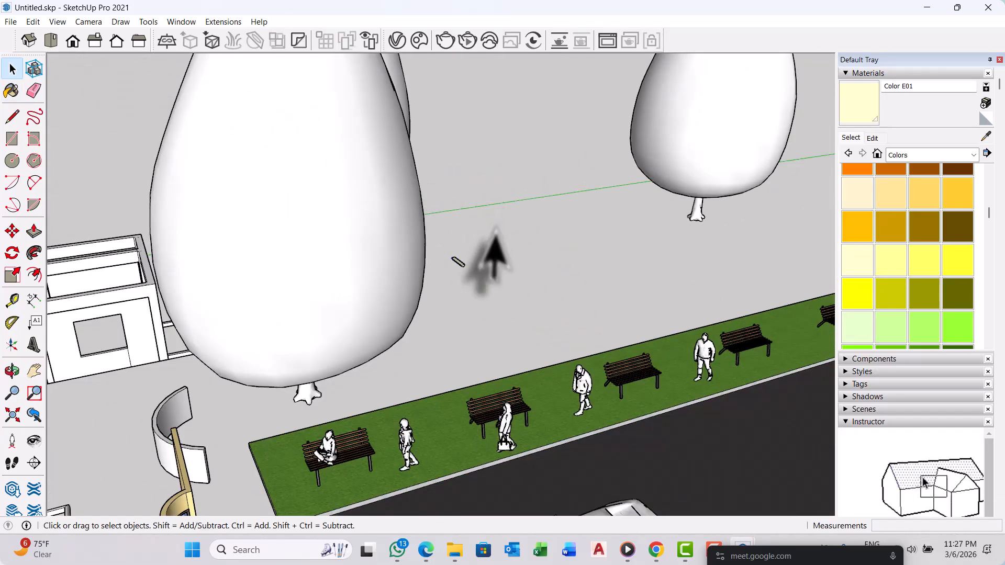
{"action": "scroll", "coordinate": [431, 209], "scroll_direction": "up", "scroll_amount": 2}
{"action": "left_click", "coordinate": [396, 41]}
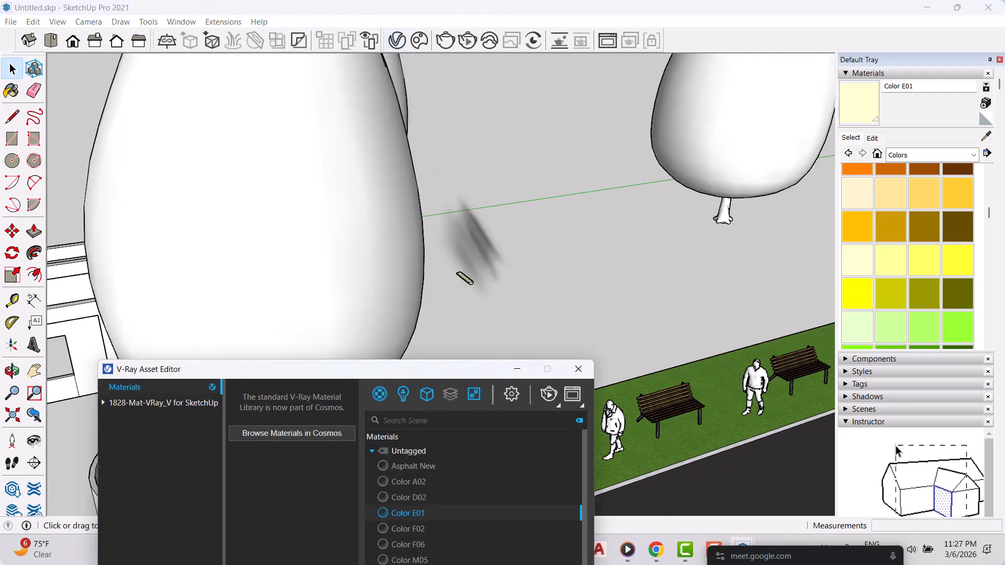
{"action": "left_click_drag", "start_coordinate": [443, 368], "coordinate": [352, 288]}
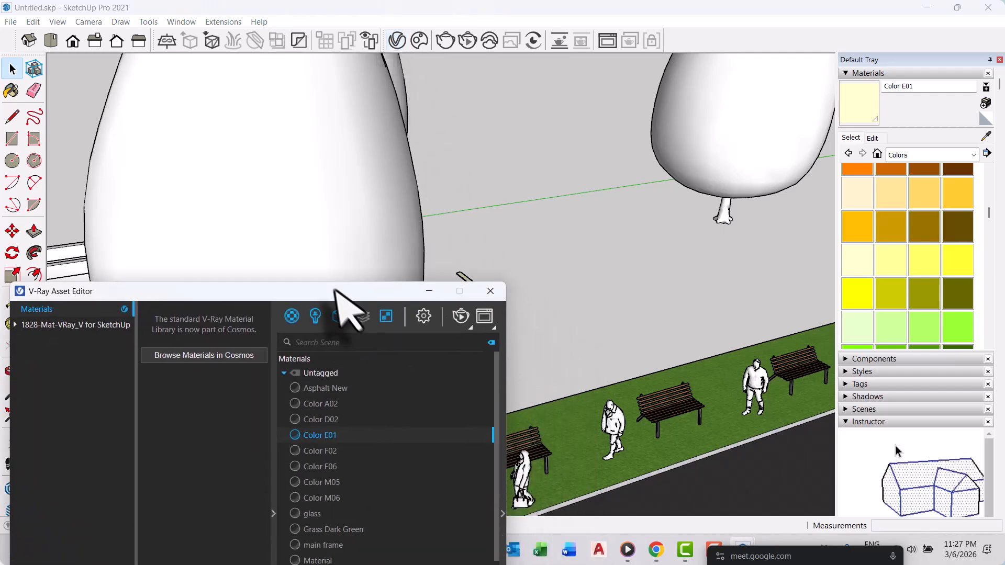
{"action": "left_click", "coordinate": [988, 137]}
{"action": "scroll", "coordinate": [494, 242], "scroll_direction": "up", "scroll_amount": 1}
{"action": "scroll", "coordinate": [785, 236], "scroll_direction": "down", "scroll_amount": 3}
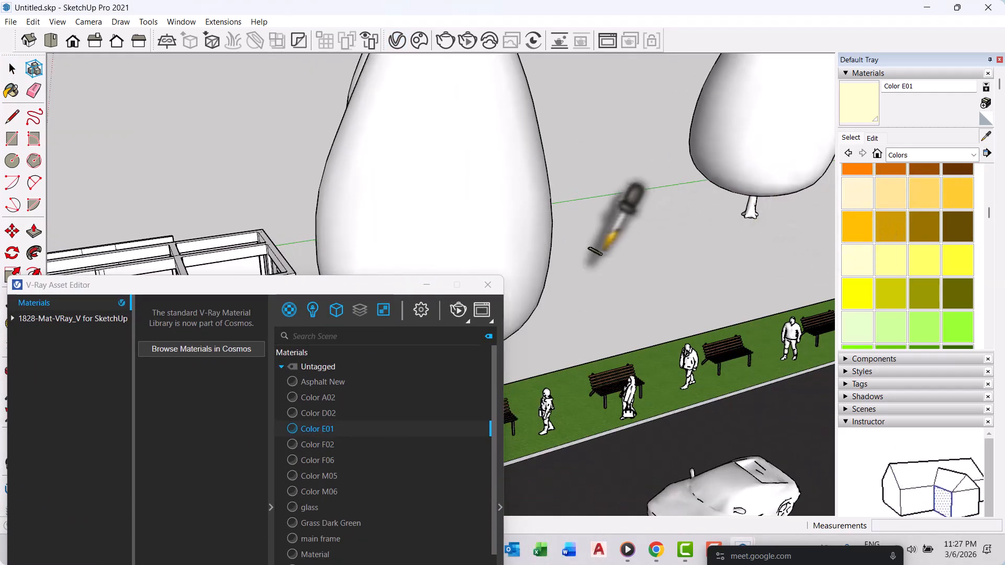
{"action": "scroll", "coordinate": [595, 257], "scroll_direction": "up", "scroll_amount": 3}
{"action": "scroll", "coordinate": [595, 259], "scroll_direction": "up", "scroll_amount": 2}
{"action": "left_click", "coordinate": [588, 254]}
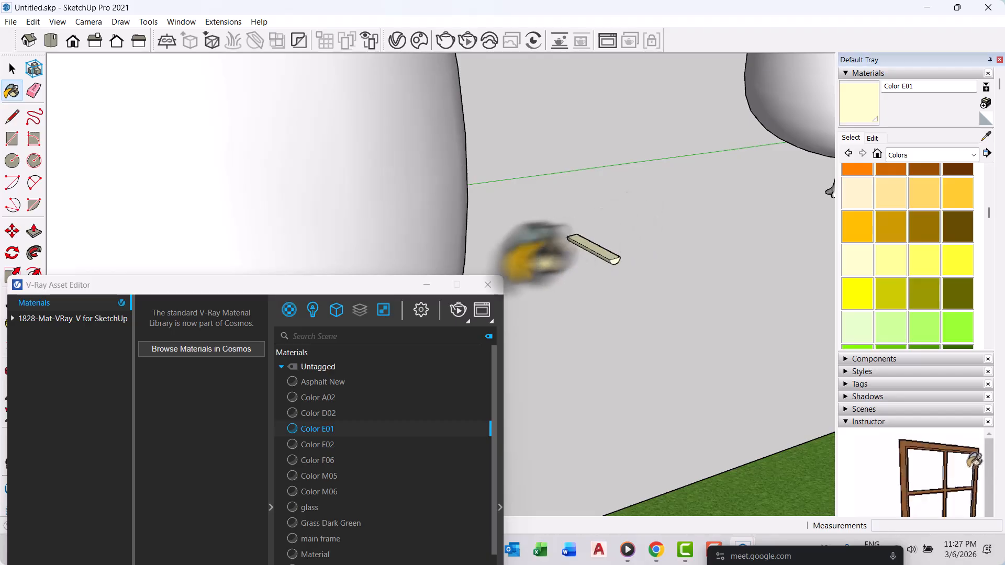
Step: Show the properties of the Color E01 material and make it editable in V-Ray
{"action": "left_click_drag", "start_coordinate": [394, 287], "coordinate": [448, 72]}
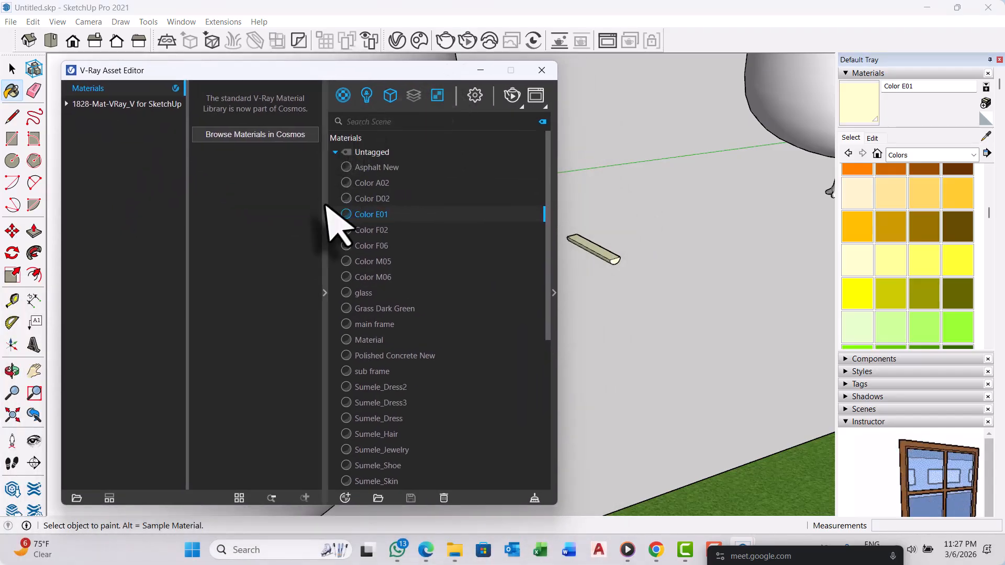
{"action": "scroll", "coordinate": [414, 217], "scroll_direction": "down", "scroll_amount": 3}
{"action": "scroll", "coordinate": [426, 235], "scroll_direction": "up", "scroll_amount": 3}
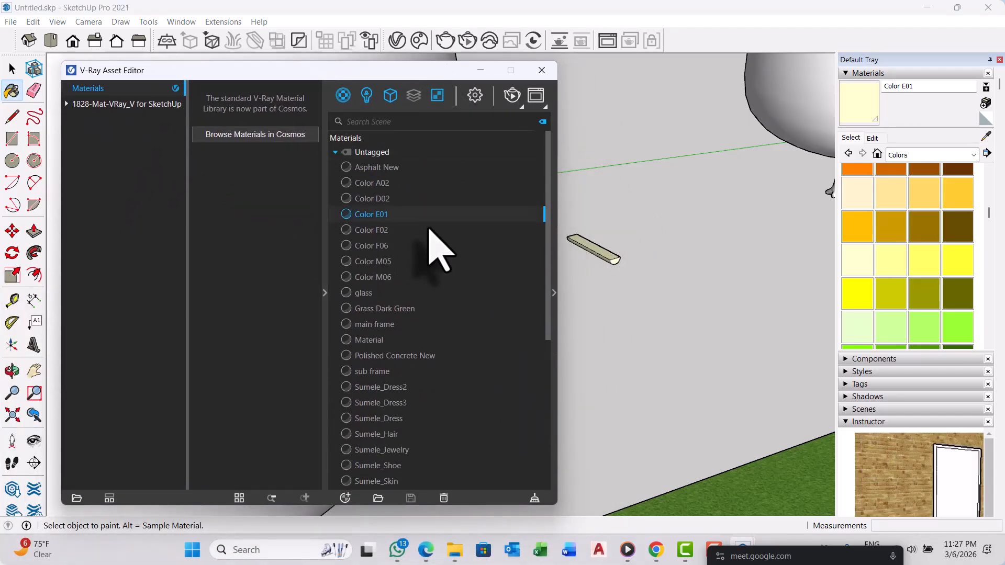
{"action": "left_click", "coordinate": [554, 292]}
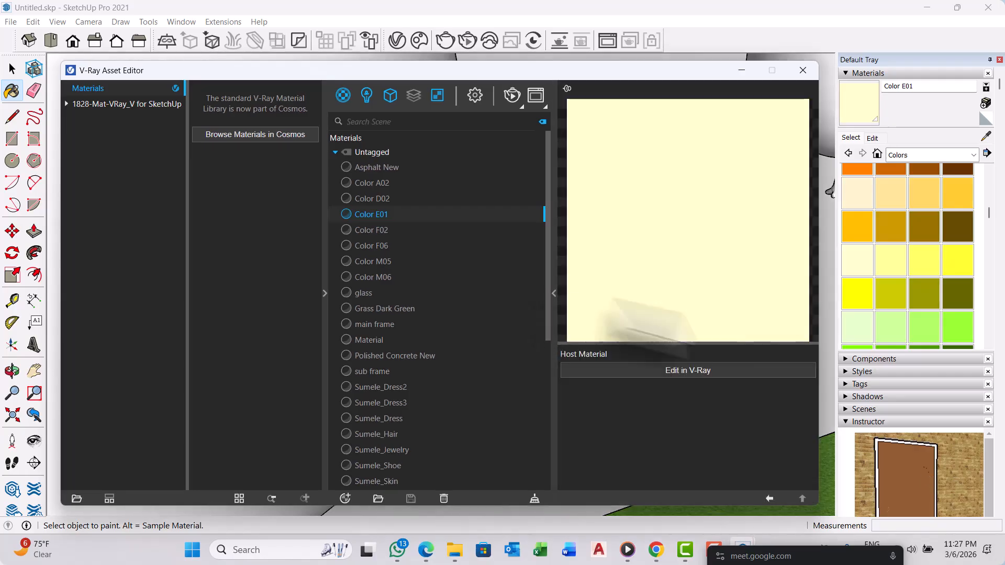
{"action": "left_click", "coordinate": [720, 371]}
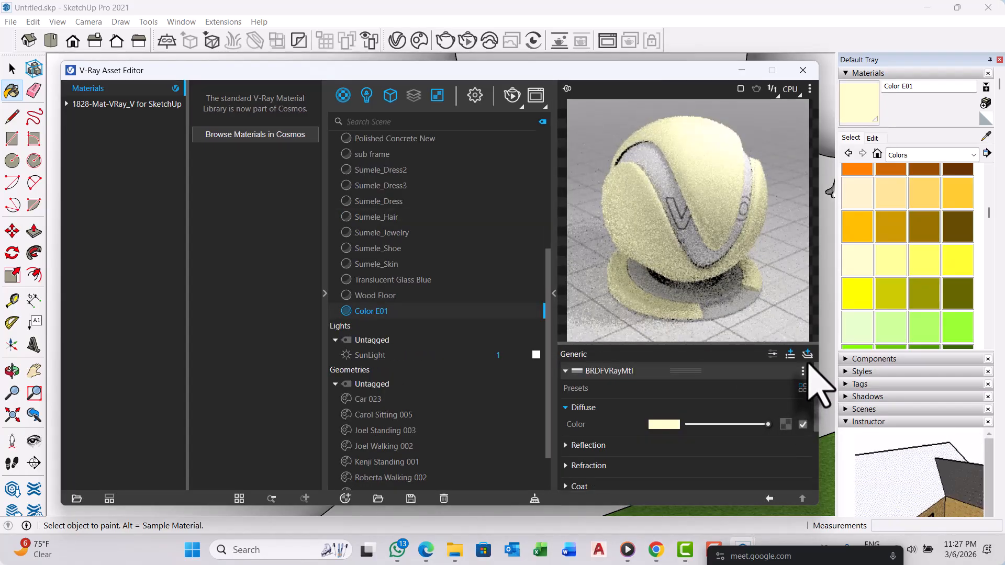
Step: Add an Emissive layer to the Color E01 material and set its intensity to 3
{"action": "left_click", "coordinate": [807, 356]}
{"action": "left_click", "coordinate": [788, 382]}
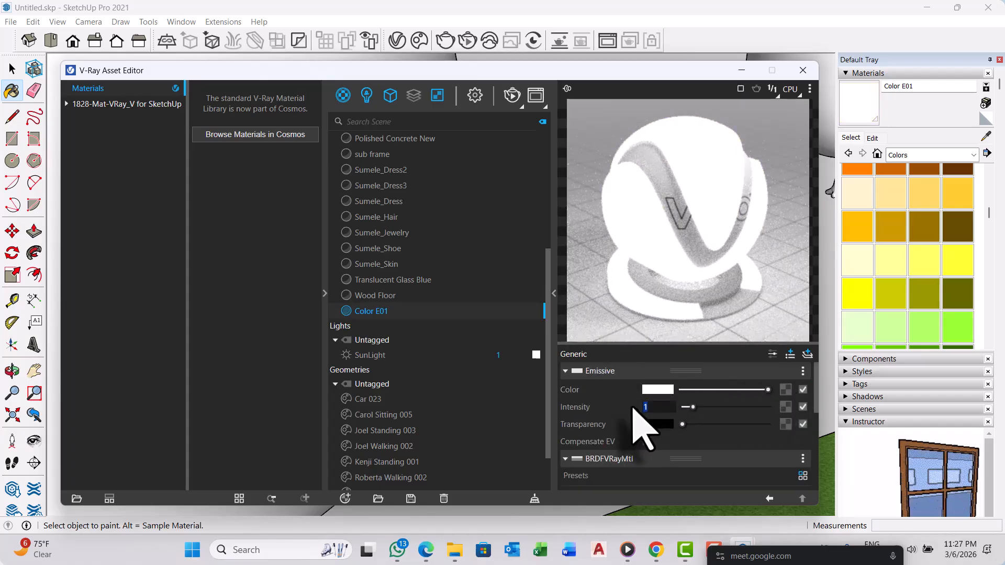
{"action": "type", "text": "3"}
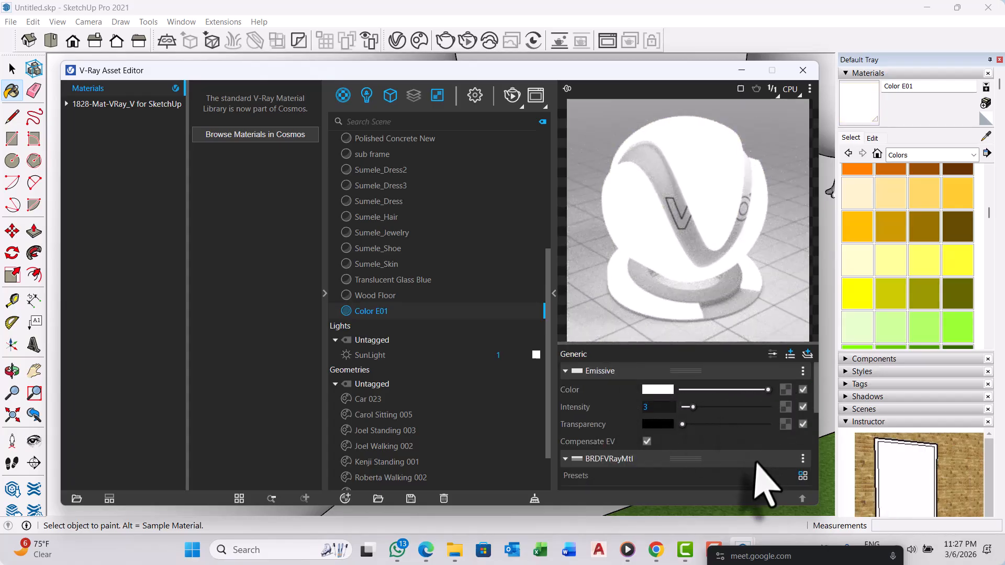
Step: Close the V-Ray Asset Editor and unhide all hidden geometry in the street model
{"action": "left_click", "coordinate": [802, 70]}
{"action": "scroll", "coordinate": [628, 230], "scroll_direction": "down", "scroll_amount": 3}
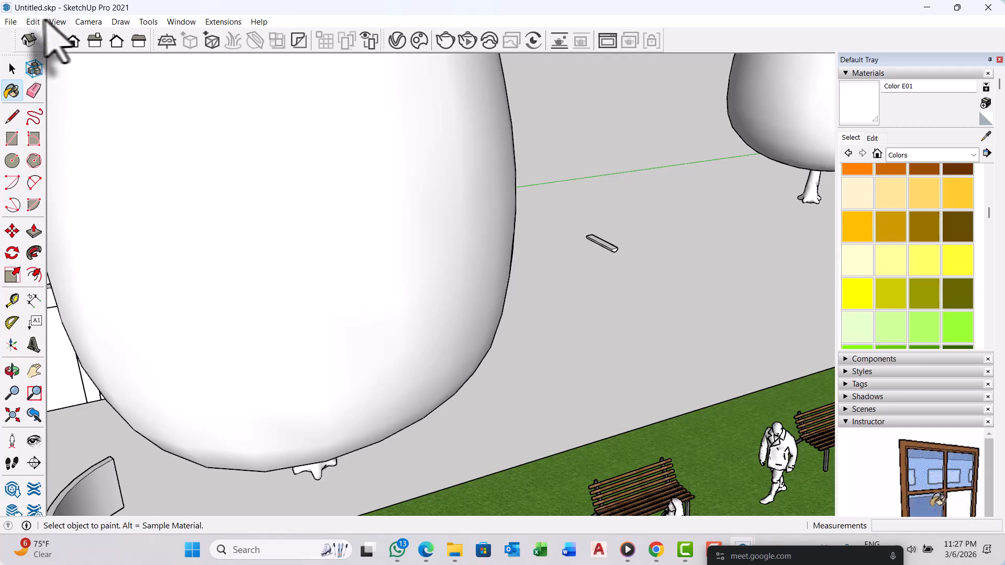
{"action": "left_click", "coordinate": [34, 23]}
{"action": "mouse_move", "coordinate": [63, 217]}
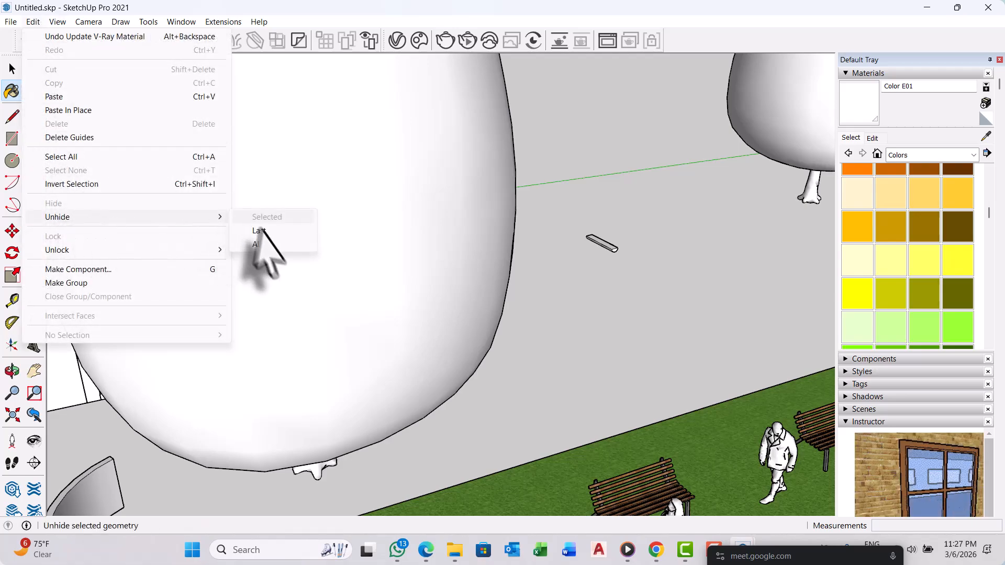
{"action": "left_click", "coordinate": [265, 241]}
{"action": "scroll", "coordinate": [538, 168], "scroll_direction": "down", "scroll_amount": 5}
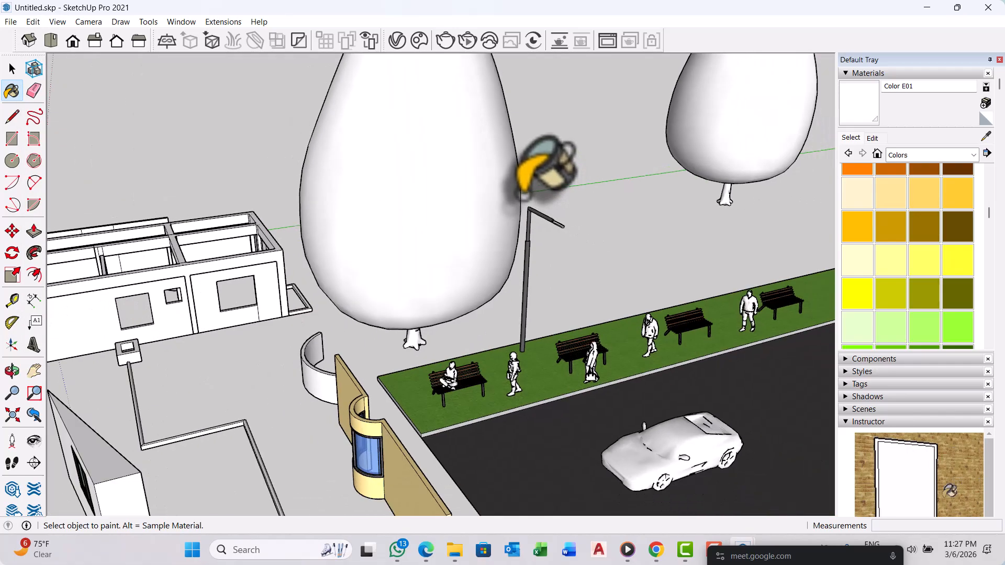
Step: Start an interactive V-Ray render and frame the model view on the street lamp, benches and curved wall
{"action": "mouse_move", "coordinate": [538, 168]}
{"action": "middle_mouse_down"}
{"action": "mouse_move", "coordinate": [588, 231]}
{"action": "mouse_move", "coordinate": [696, 194]}
{"action": "mouse_move", "coordinate": [581, 202]}
{"action": "middle_mouse_up"}
{"action": "scroll", "coordinate": [581, 220], "scroll_direction": "up", "scroll_amount": 7}
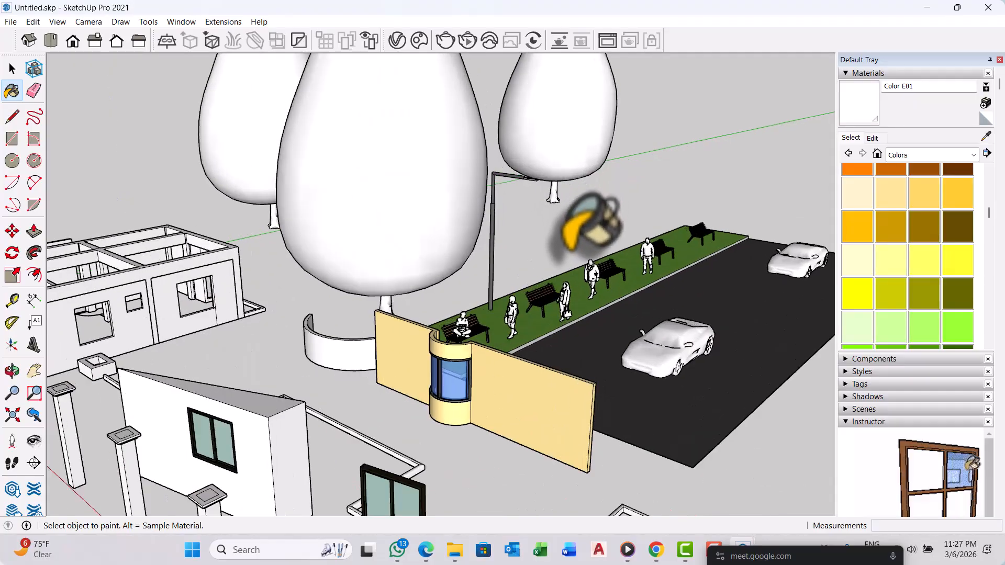
{"action": "mouse_move", "coordinate": [555, 236]}
{"action": "middle_mouse_down"}
{"action": "mouse_move", "coordinate": [519, 263]}
{"action": "mouse_move", "coordinate": [345, 271]}
{"action": "middle_mouse_up"}
{"action": "key", "text": "space"}
{"action": "scroll", "coordinate": [356, 291], "scroll_direction": "down", "scroll_amount": 5}
{"action": "middle_click_drag", "start_coordinate": [538, 224], "coordinate": [471, 153]}
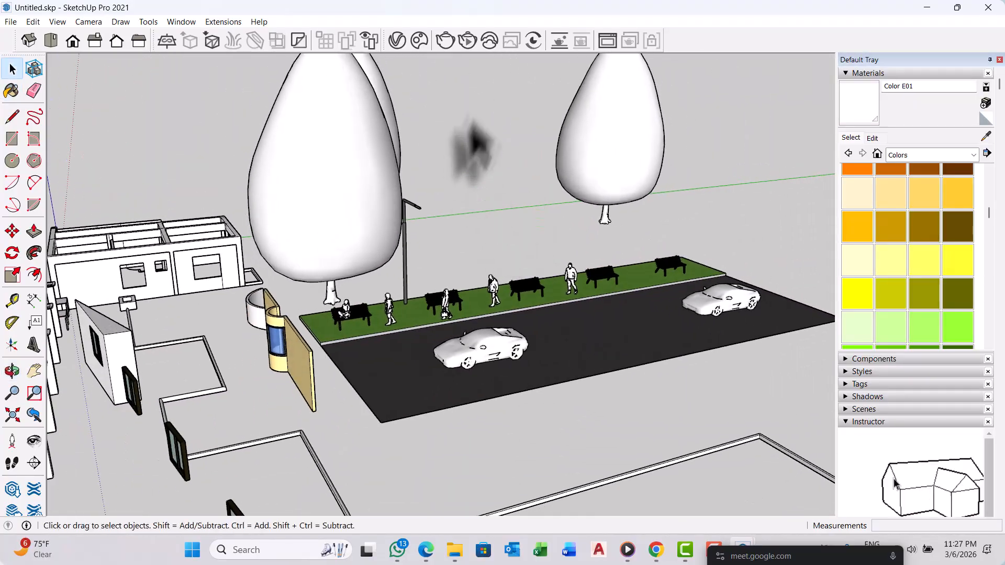
{"action": "left_click", "coordinate": [466, 41]}
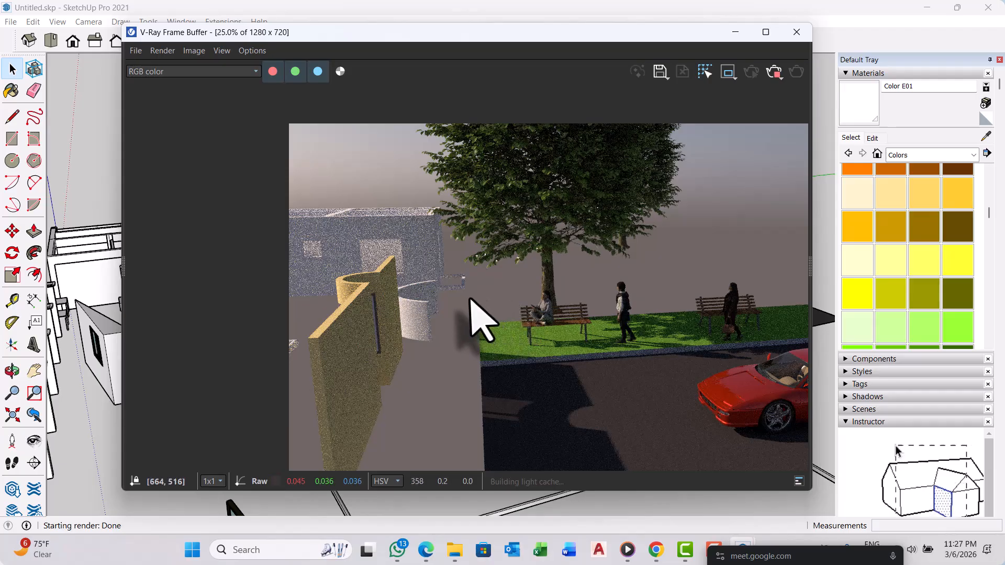
{"action": "mouse_move", "coordinate": [74, 286]}
{"action": "middle_mouse_down"}
{"action": "mouse_move", "coordinate": [100, 261]}
{"action": "mouse_move", "coordinate": [105, 274]}
{"action": "mouse_move", "coordinate": [93, 280]}
{"action": "middle_mouse_up"}
{"action": "scroll", "coordinate": [92, 282], "scroll_direction": "up", "scroll_amount": 4}
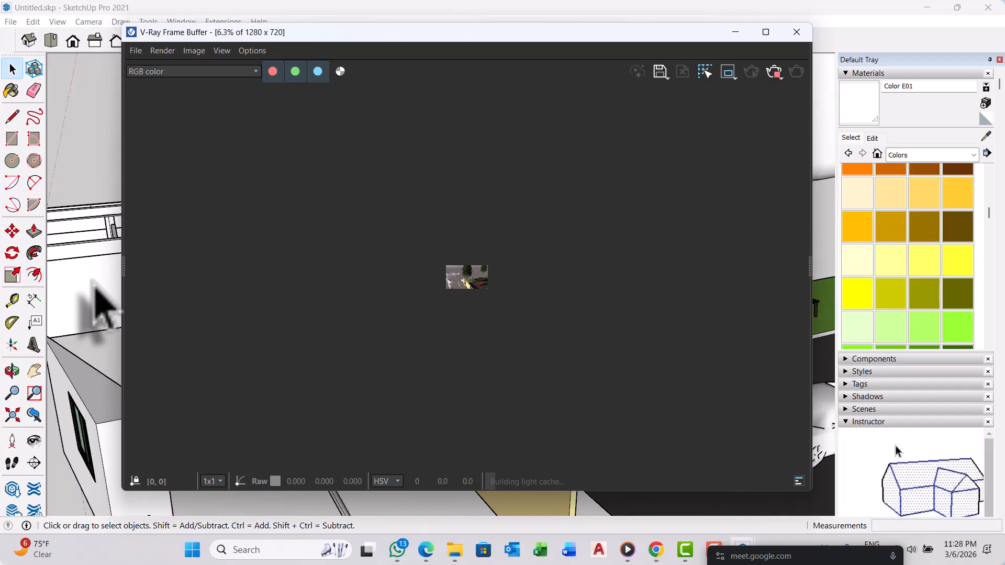
Step: Maximize the V-Ray Frame Buffer and inspect the street lamp's light fixture in the render
{"action": "scroll", "coordinate": [471, 311], "scroll_direction": "up", "scroll_amount": 5}
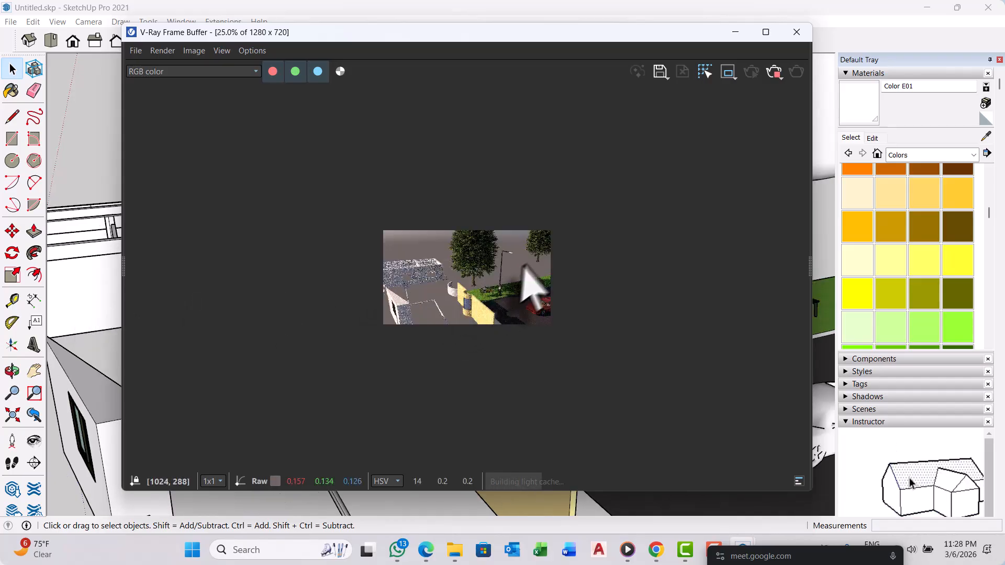
{"action": "scroll", "coordinate": [523, 273], "scroll_direction": "up", "scroll_amount": 2}
{"action": "scroll", "coordinate": [510, 281], "scroll_direction": "down", "scroll_amount": 2}
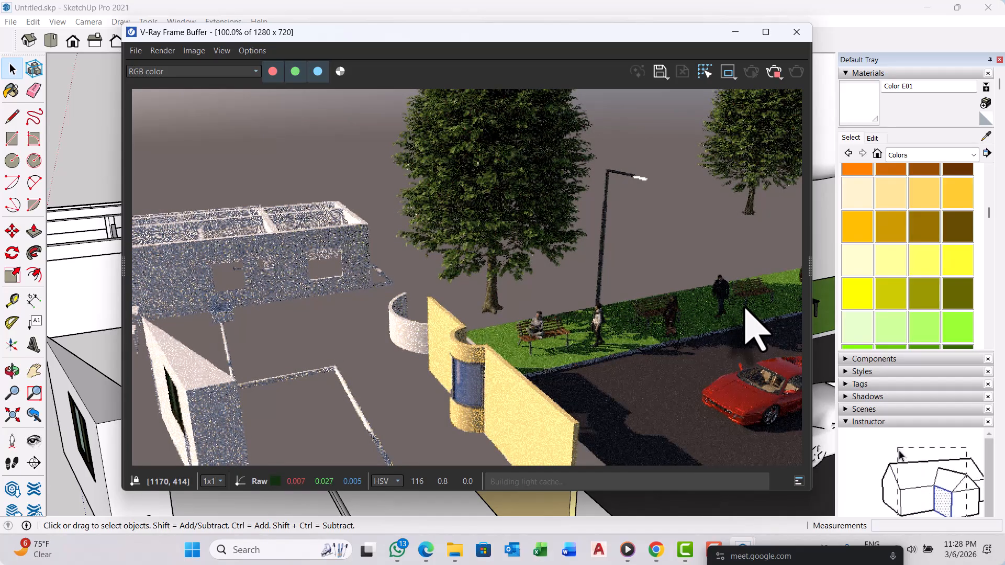
{"action": "left_click", "coordinate": [766, 32]}
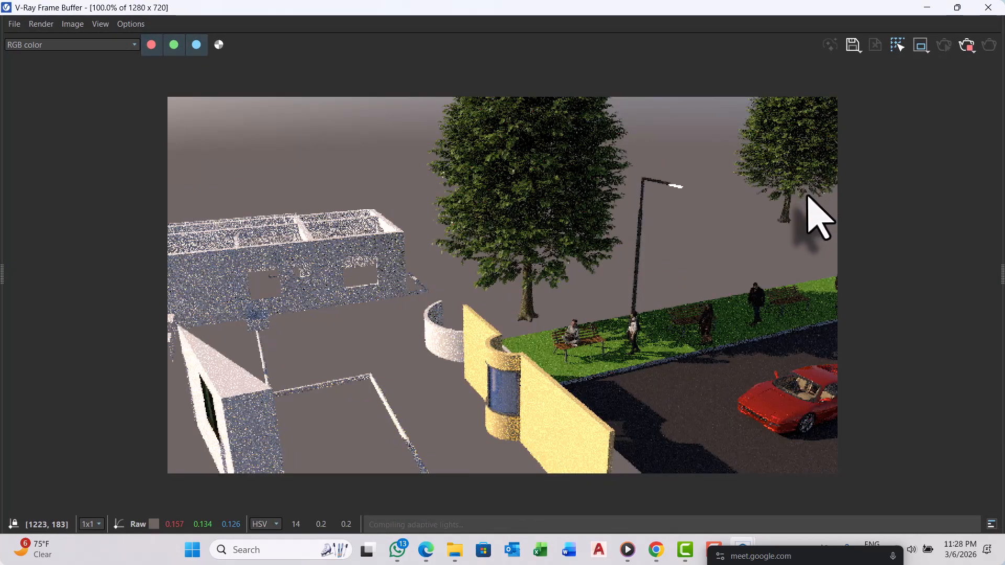
{"action": "scroll", "coordinate": [820, 209], "scroll_direction": "up", "scroll_amount": 1}
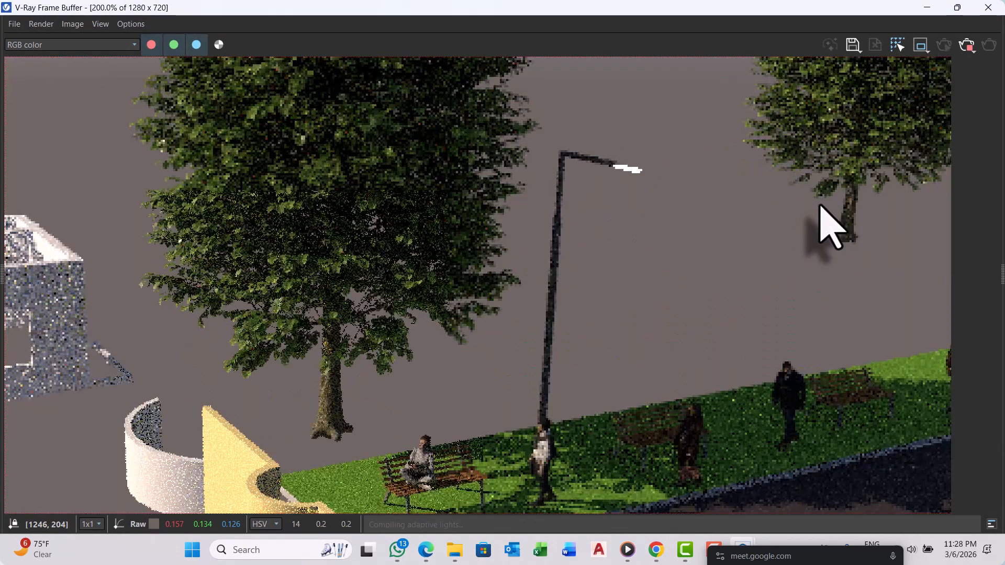
{"action": "scroll", "coordinate": [664, 233], "scroll_direction": "down", "scroll_amount": 1}
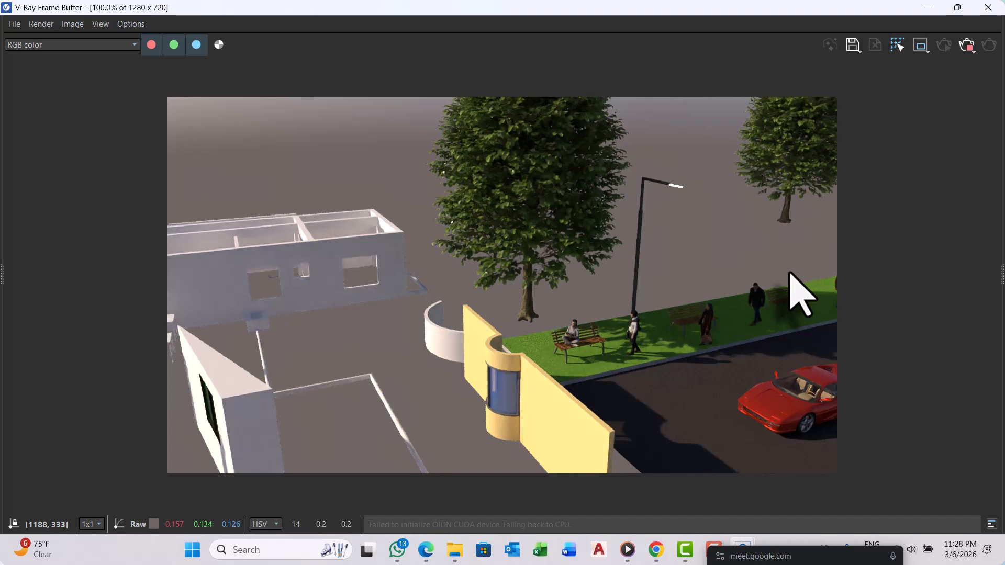
Step: Examine the rendered street scene up close, including the lamp, tree, benches and people on the grass
{"action": "left_click", "coordinate": [957, 550]}
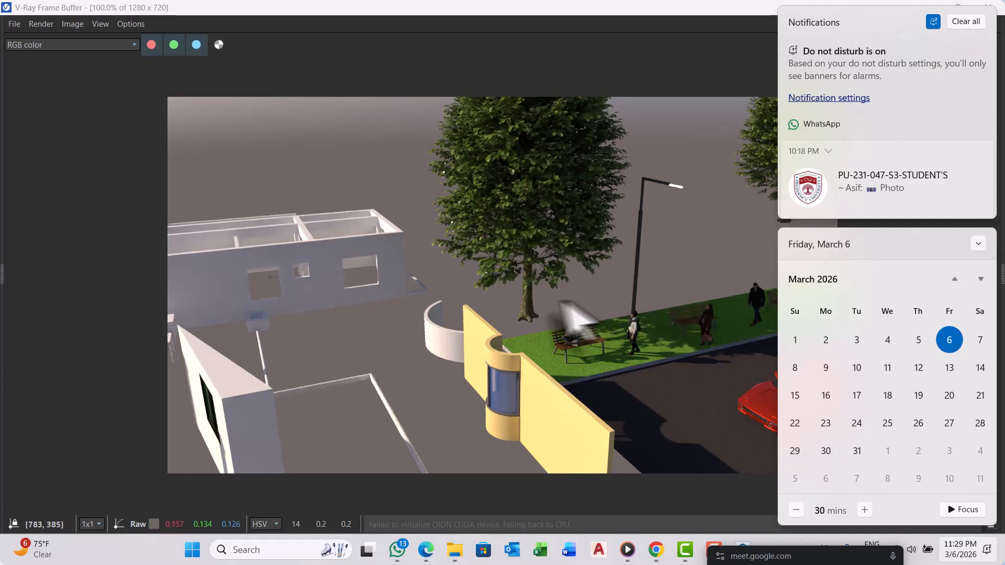
{"action": "scroll", "coordinate": [492, 298], "scroll_direction": "down", "scroll_amount": 2}
{"action": "scroll", "coordinate": [581, 293], "scroll_direction": "up", "scroll_amount": 1}
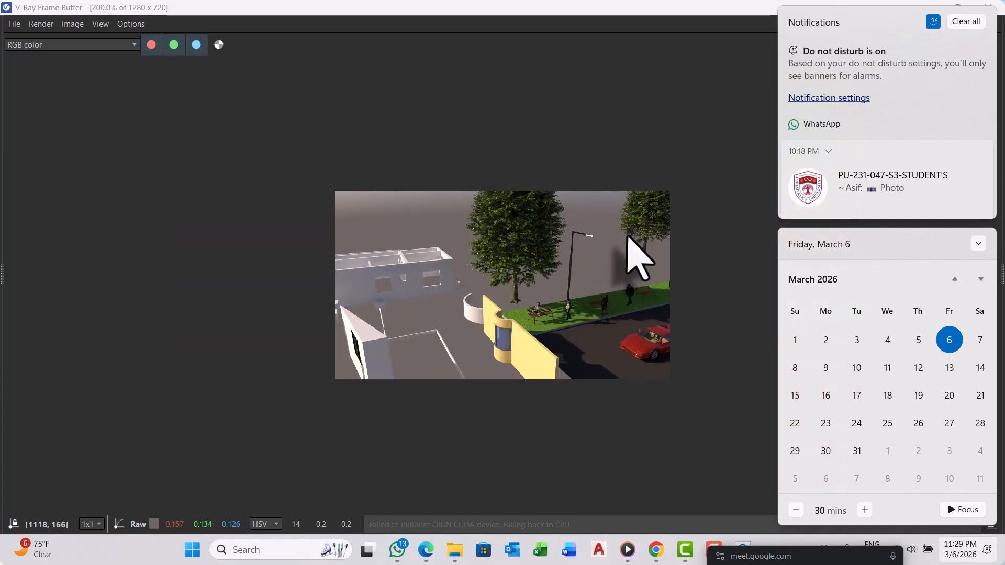
{"action": "scroll", "coordinate": [639, 258], "scroll_direction": "up", "scroll_amount": 2}
{"action": "scroll", "coordinate": [492, 303], "scroll_direction": "down", "scroll_amount": 1}
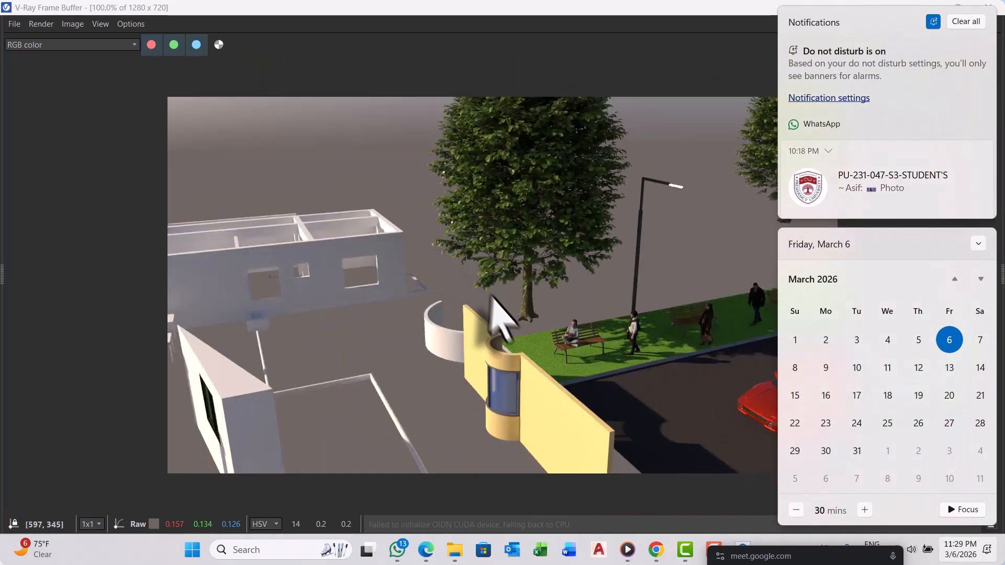
{"action": "scroll", "coordinate": [651, 377], "scroll_direction": "up", "scroll_amount": 2}
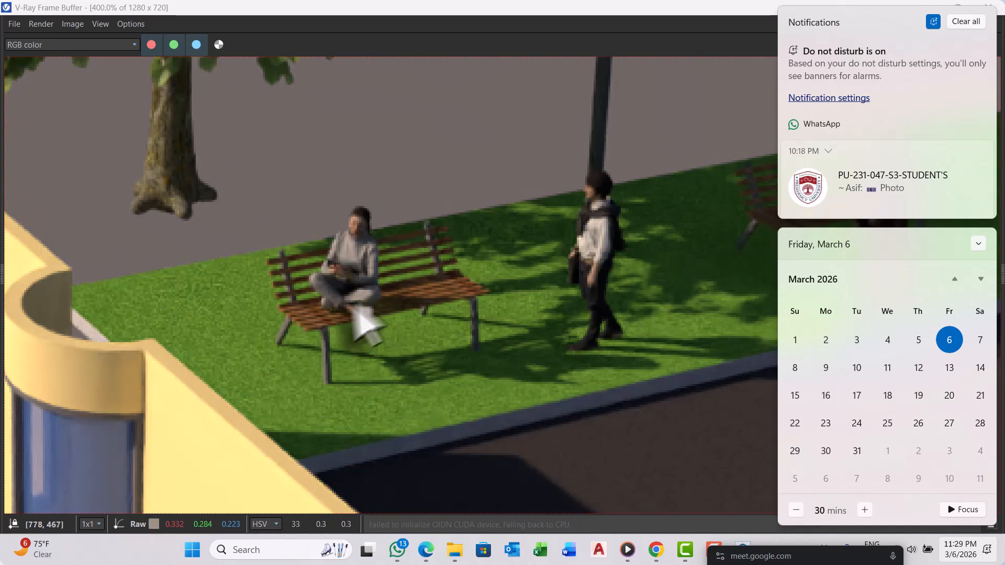
{"action": "scroll", "coordinate": [327, 319], "scroll_direction": "down", "scroll_amount": 3}
{"action": "scroll", "coordinate": [617, 337], "scroll_direction": "down", "scroll_amount": 1}
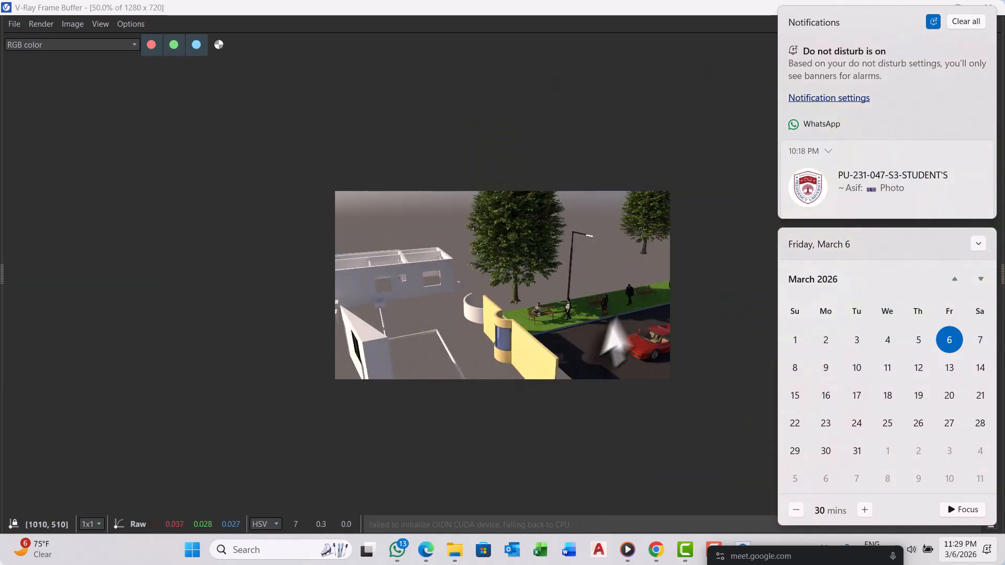
{"action": "scroll", "coordinate": [631, 321], "scroll_direction": "up", "scroll_amount": 3}
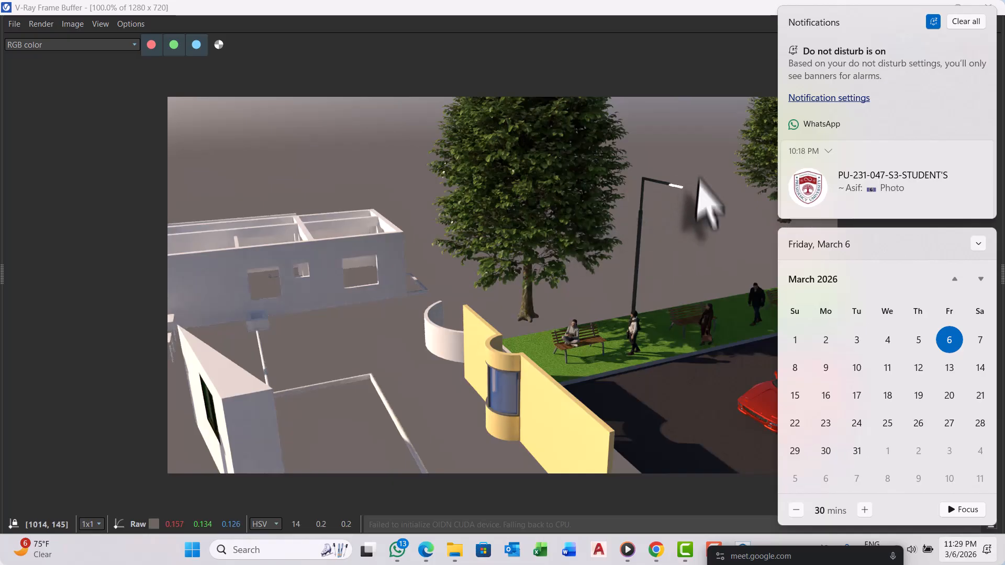
{"action": "scroll", "coordinate": [753, 320], "scroll_direction": "up", "scroll_amount": 1}
{"action": "scroll", "coordinate": [476, 333], "scroll_direction": "down", "scroll_amount": 1}
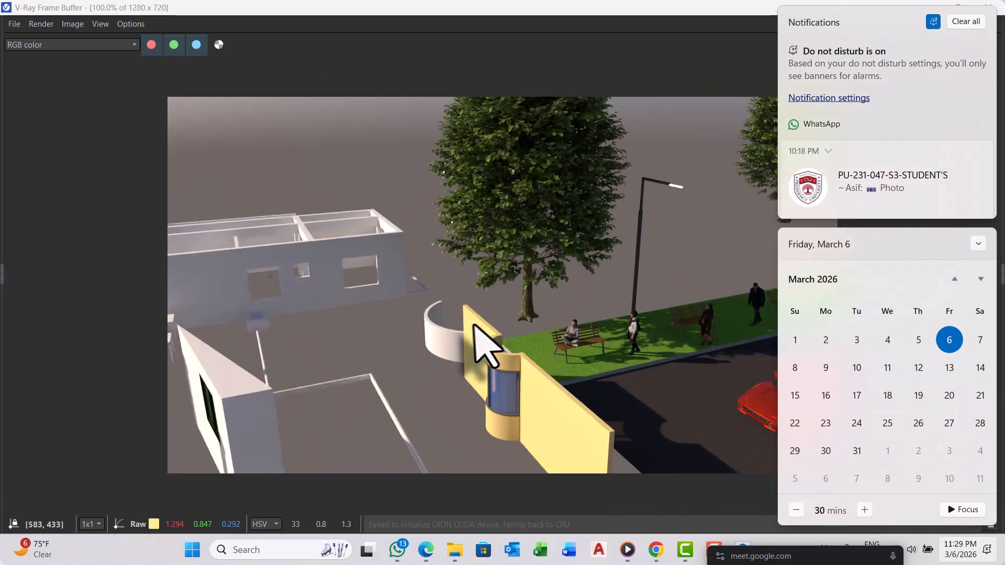
{"action": "scroll", "coordinate": [719, 208], "scroll_direction": "up", "scroll_amount": 1}
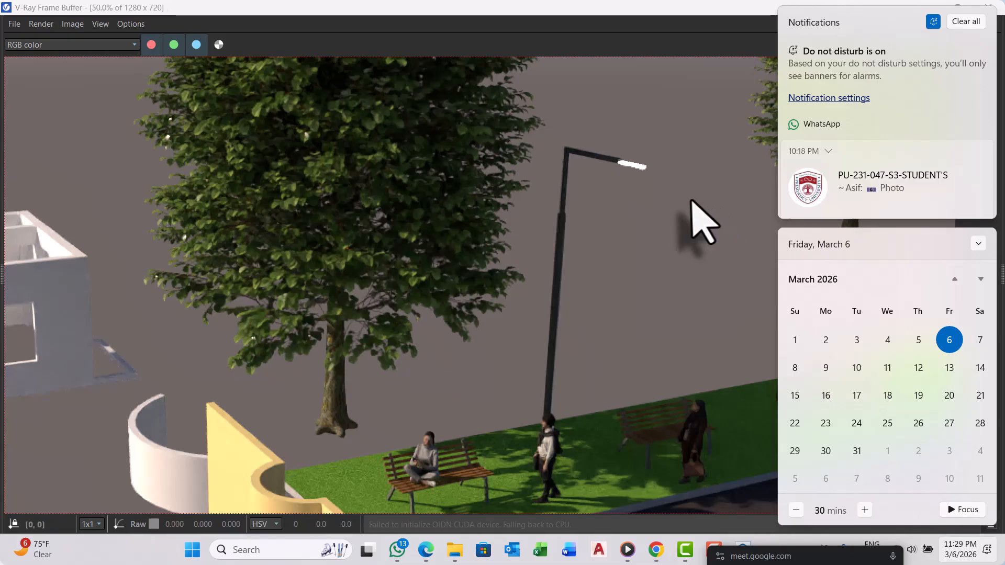
{"action": "scroll", "coordinate": [675, 224], "scroll_direction": "down", "scroll_amount": 1}
{"action": "scroll", "coordinate": [480, 302], "scroll_direction": "up", "scroll_amount": 1}
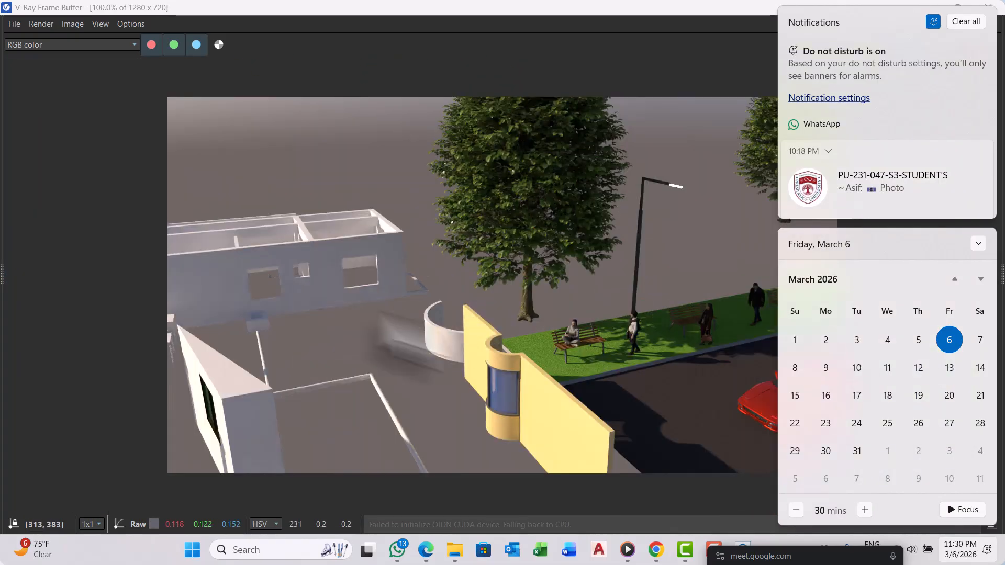
{"action": "scroll", "coordinate": [430, 297], "scroll_direction": "down", "scroll_amount": 1}
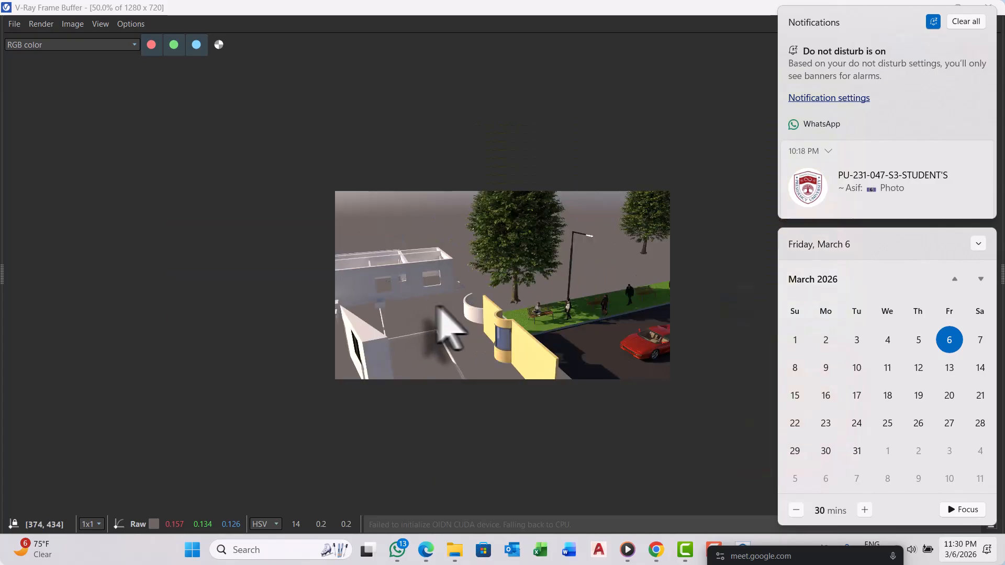
{"action": "scroll", "coordinate": [628, 345], "scroll_direction": "up", "scroll_amount": 1}
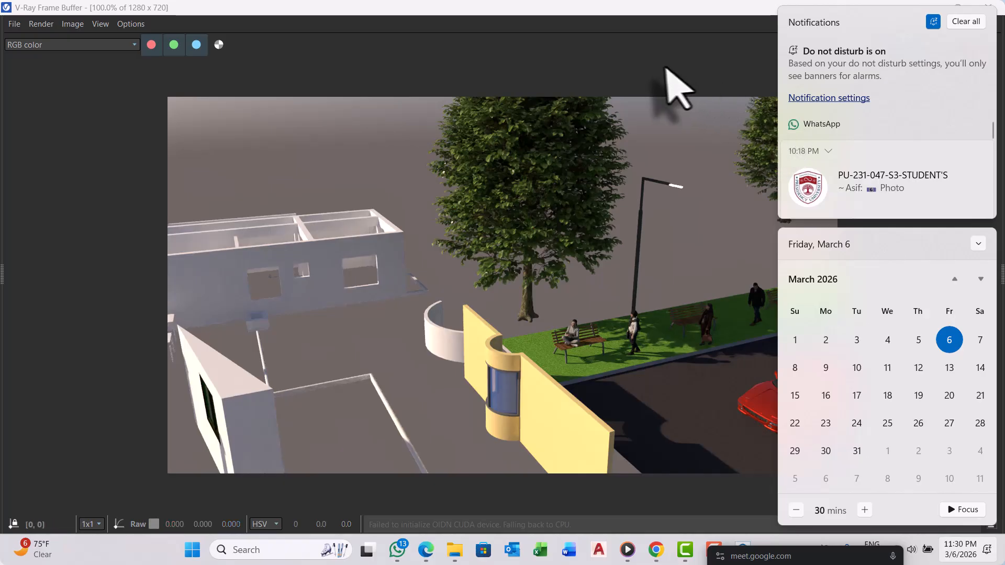
Step: Dismiss the notification and calendar flyout and stop the interactive render
{"action": "left_click", "coordinate": [728, 69]}
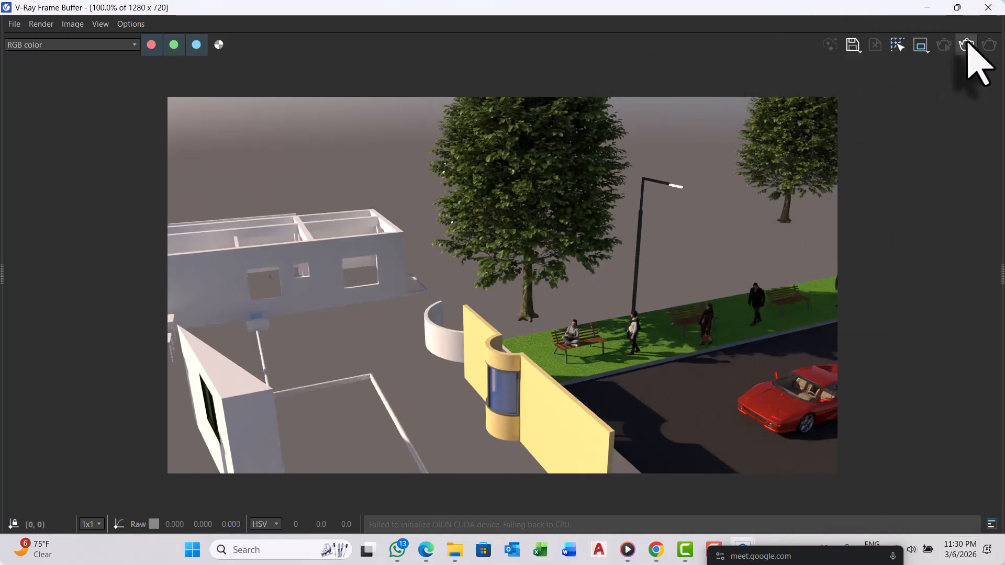
{"action": "left_click", "coordinate": [967, 45]}
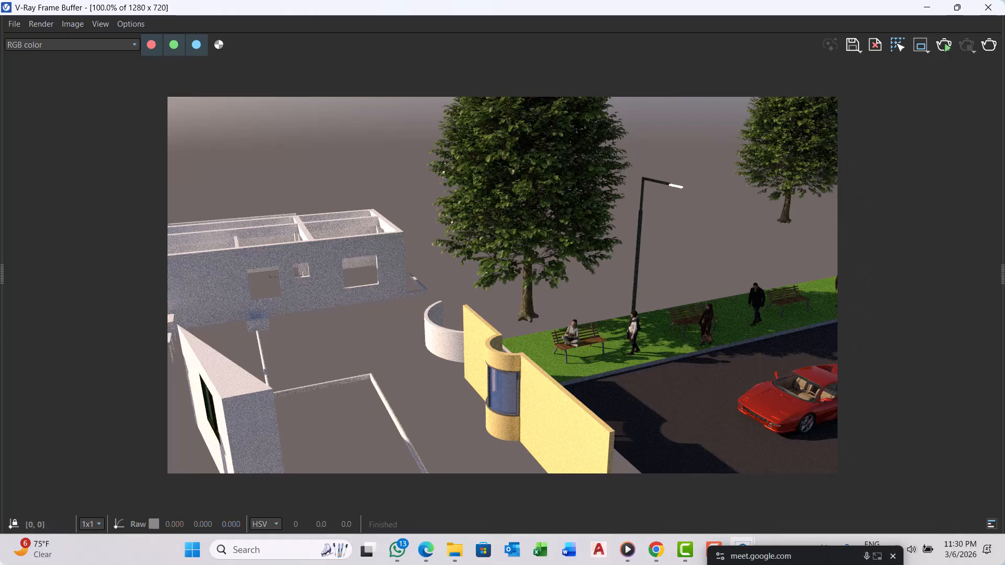
Step: Switch to the Google Meet call window and move it up so its participants and call controls are fully on screen
{"action": "left_click", "coordinate": [800, 549]}
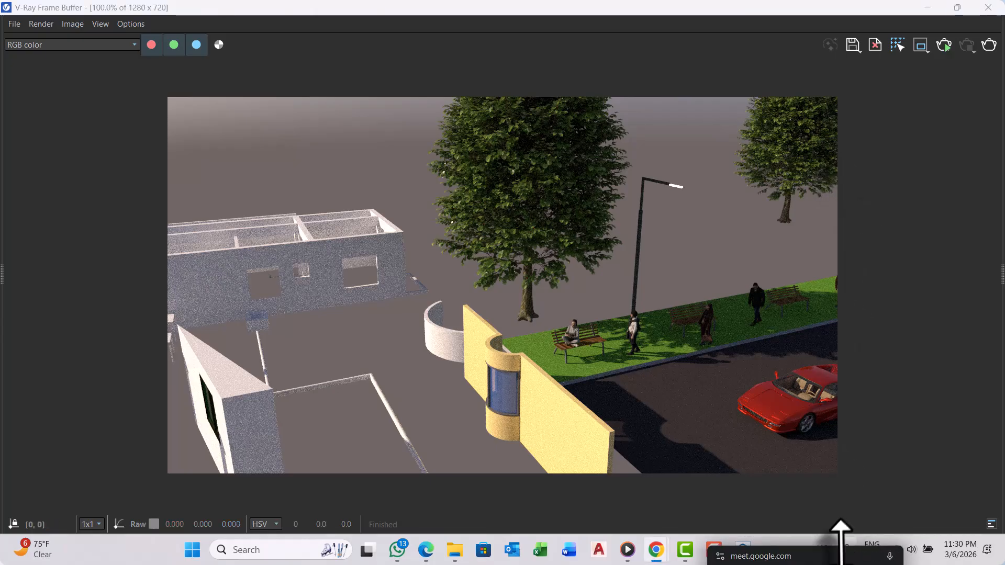
{"action": "left_click_drag", "start_coordinate": [817, 556], "coordinate": [897, 119]}
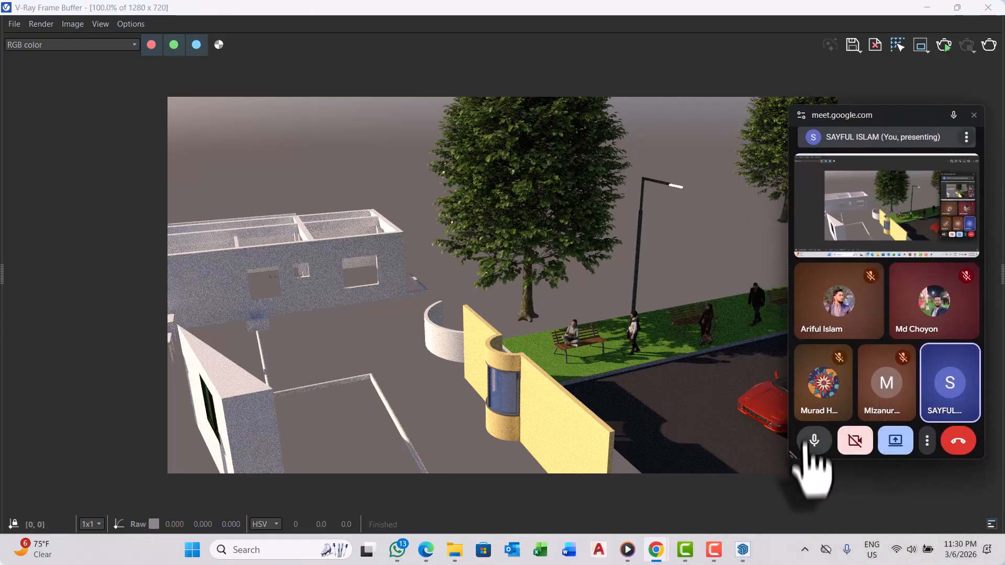